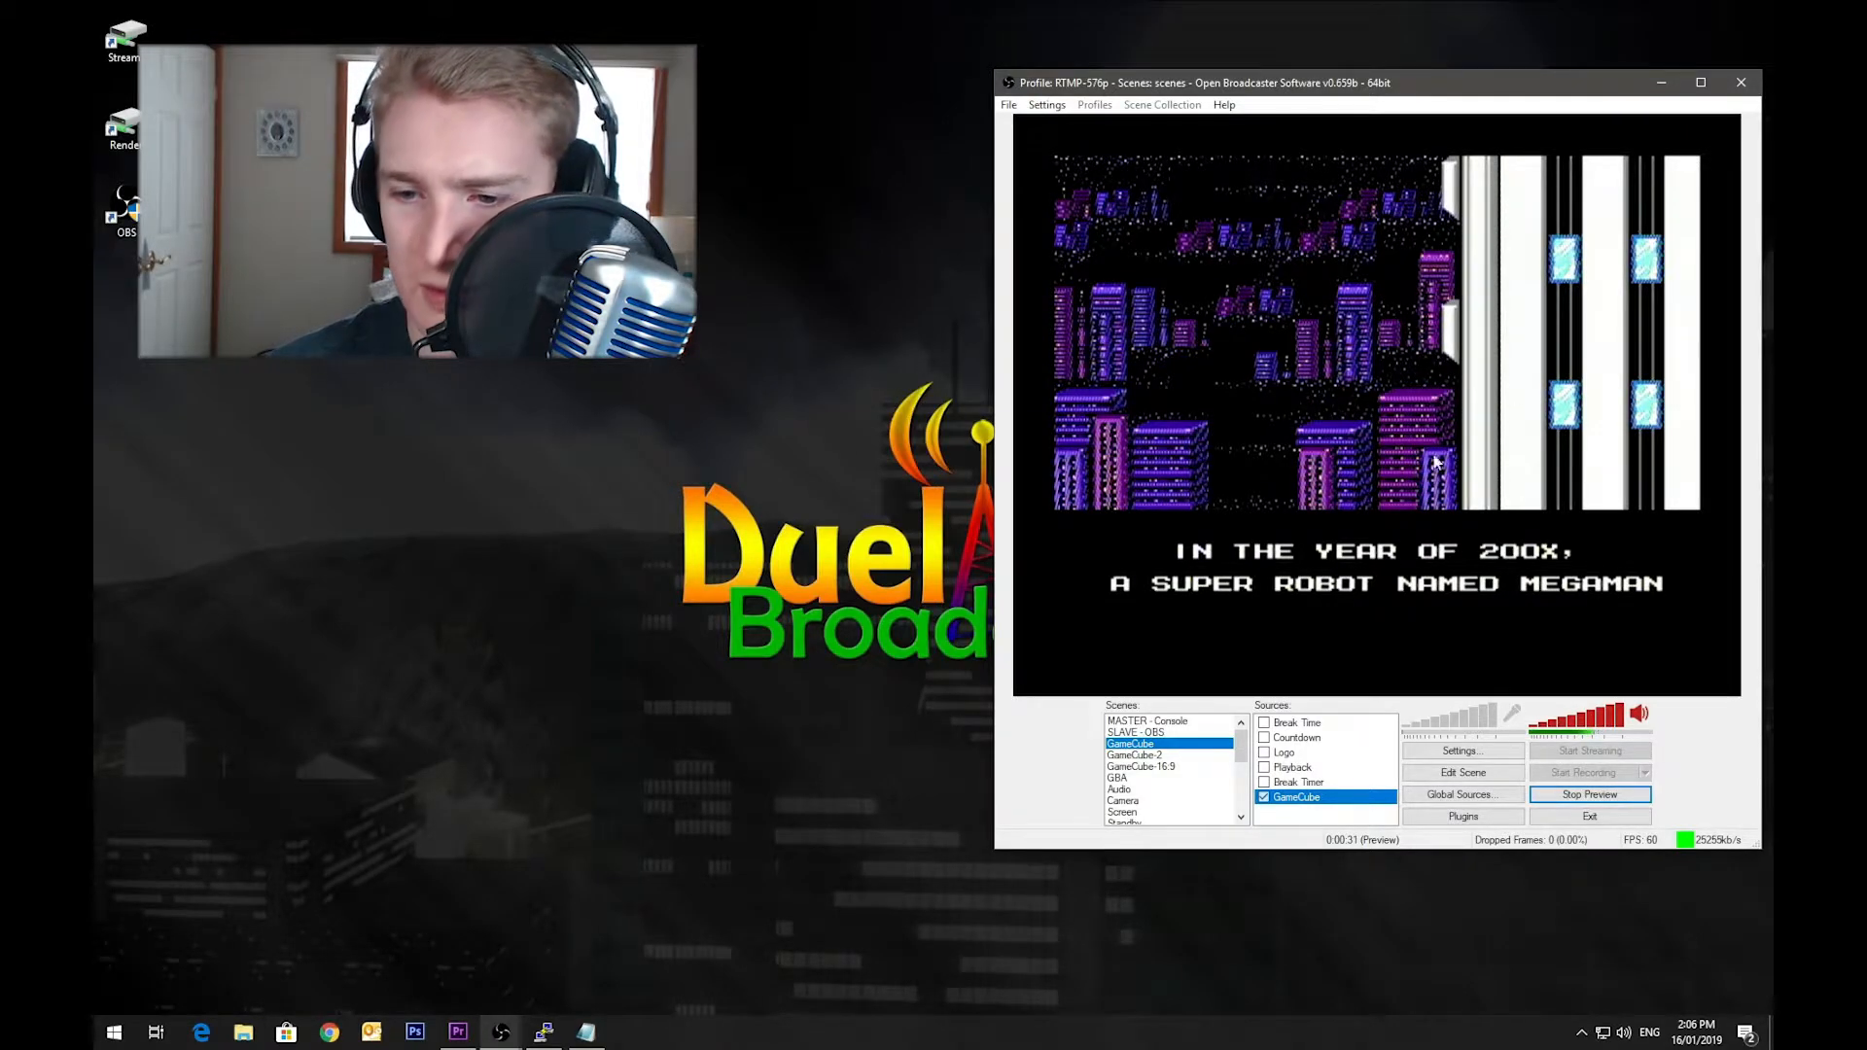
Step: Open the GameCube source's device properties and examine the capture device's crossbar input and output settings
right_click(1349, 805)
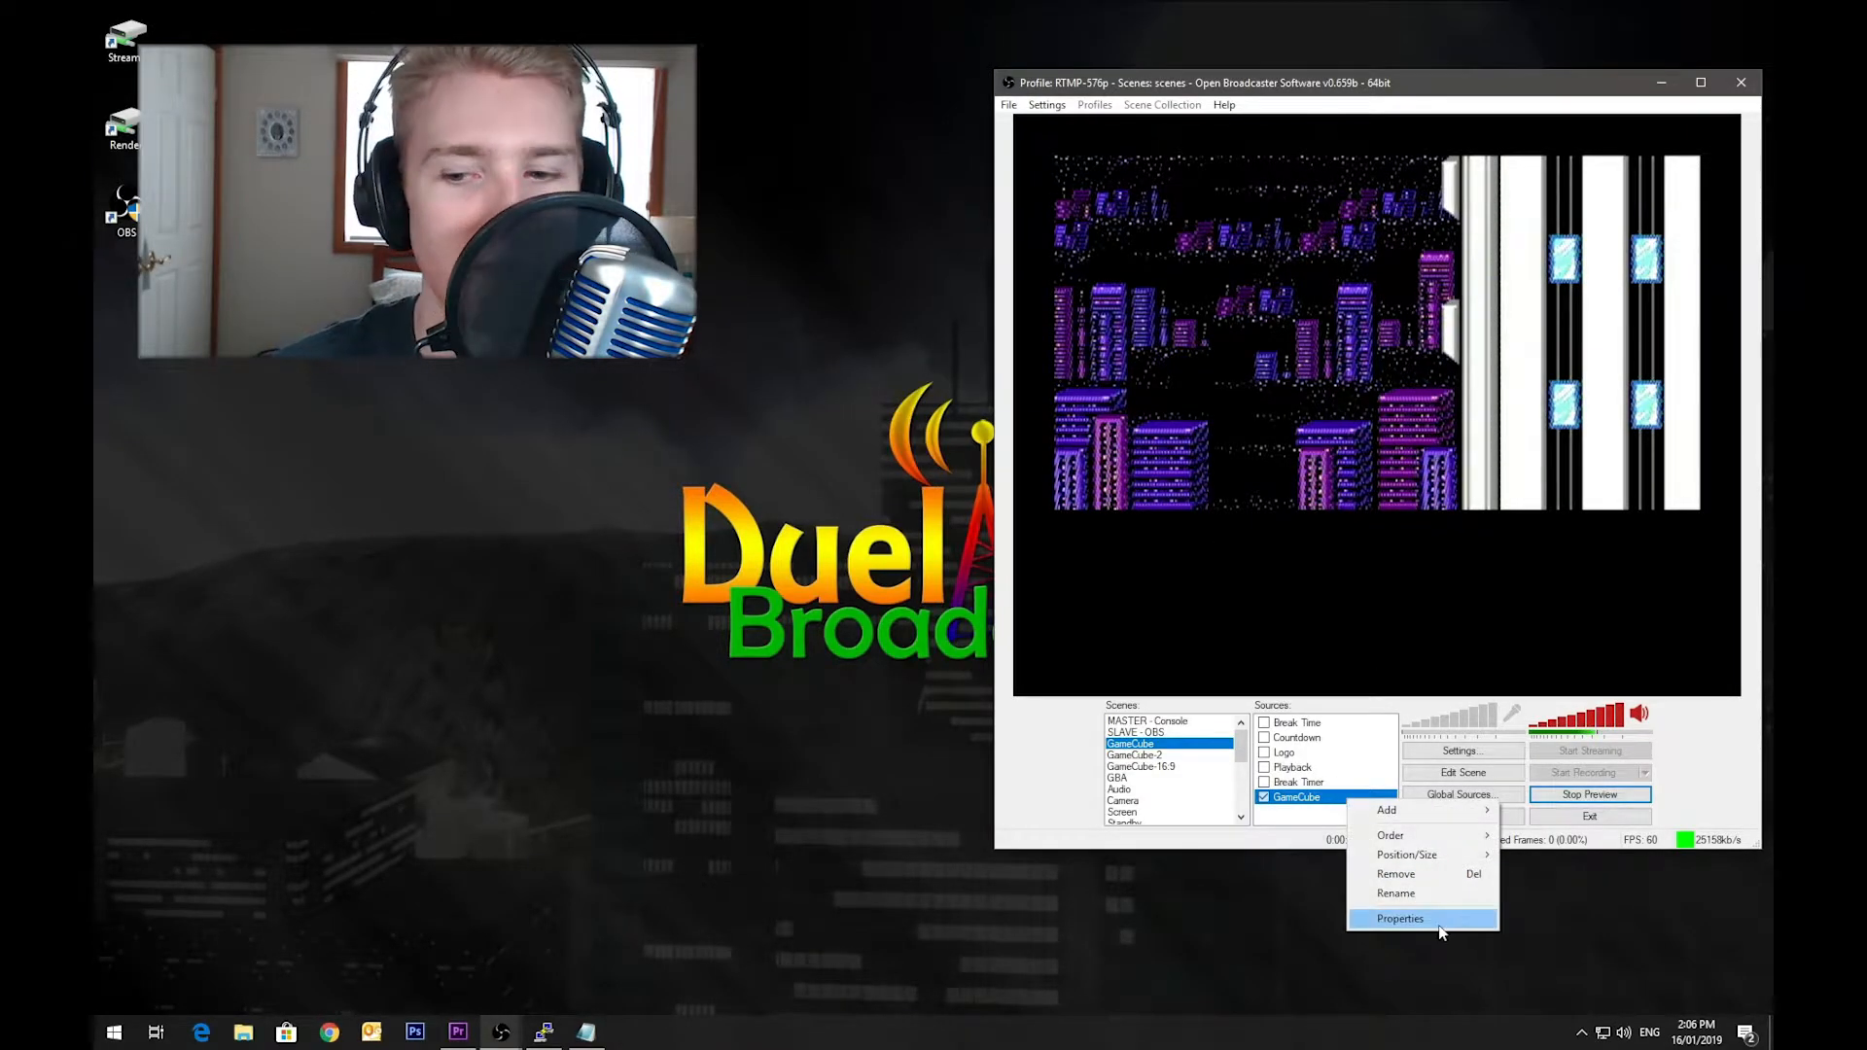
click(1439, 919)
drag(802, 266, 545, 164)
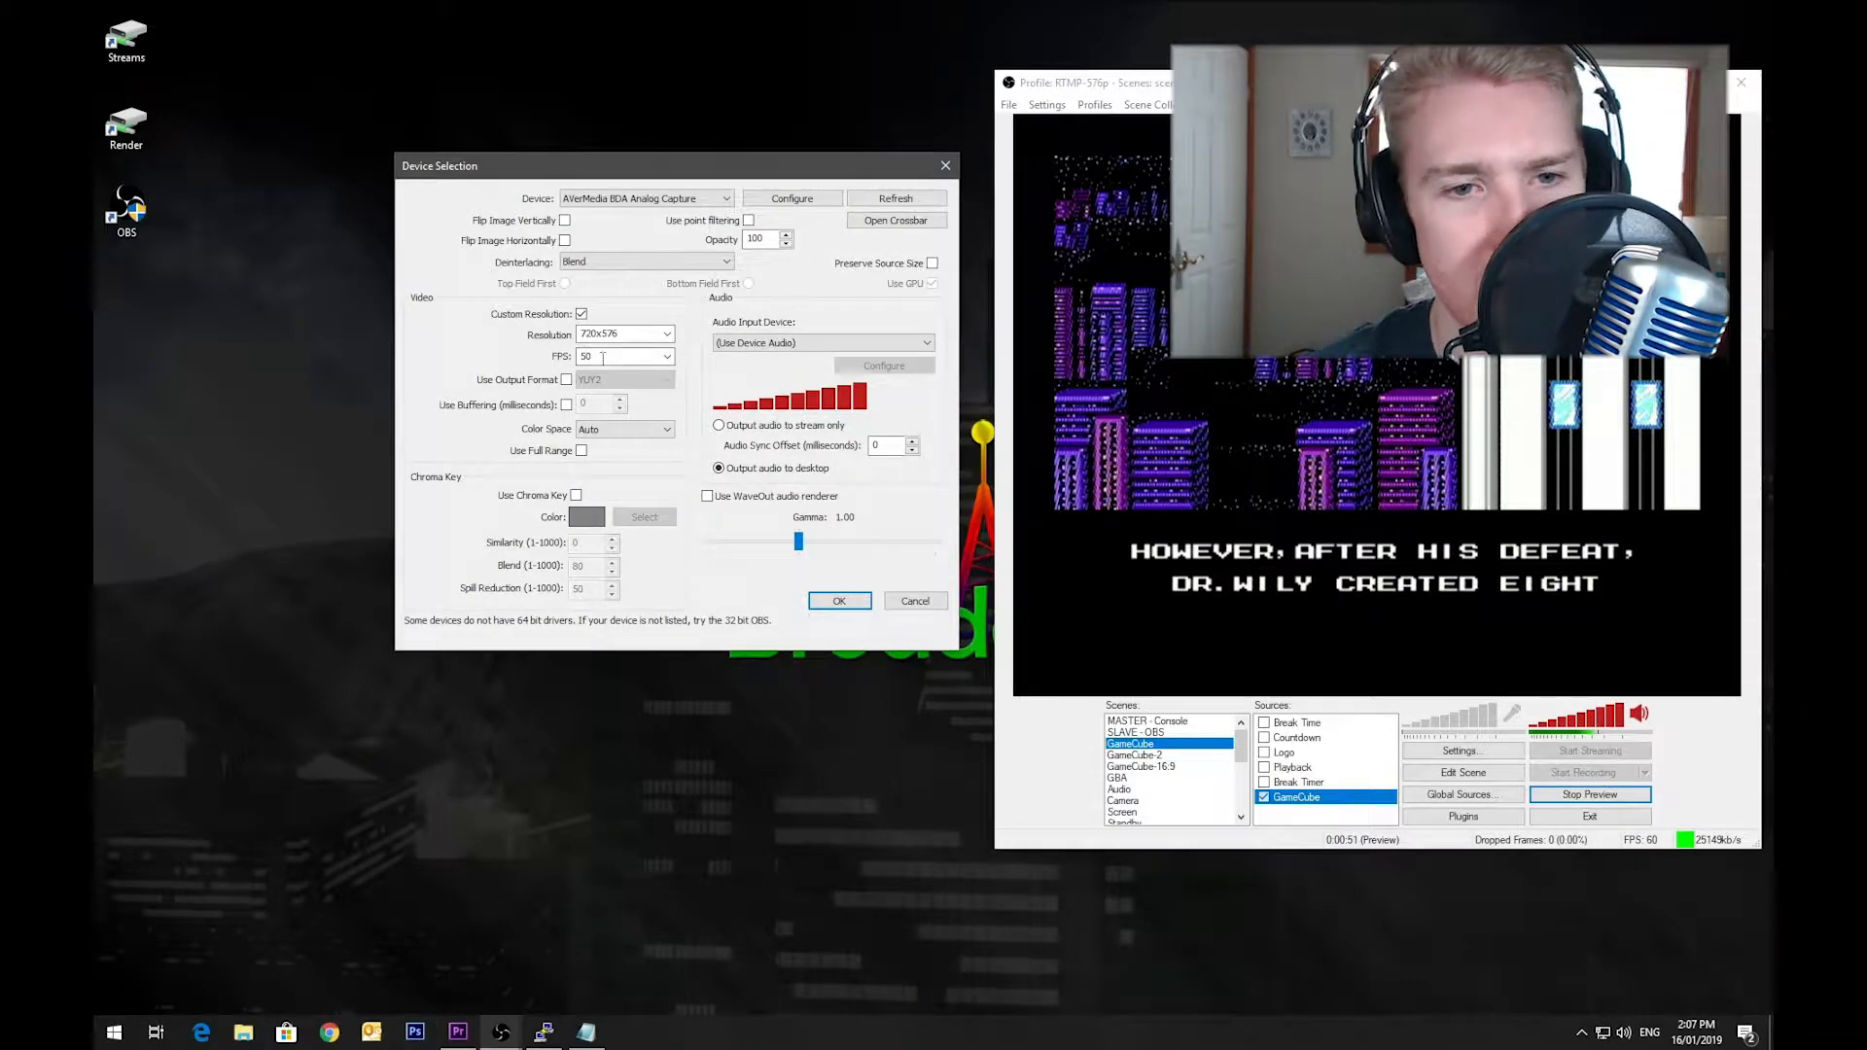
click(890, 219)
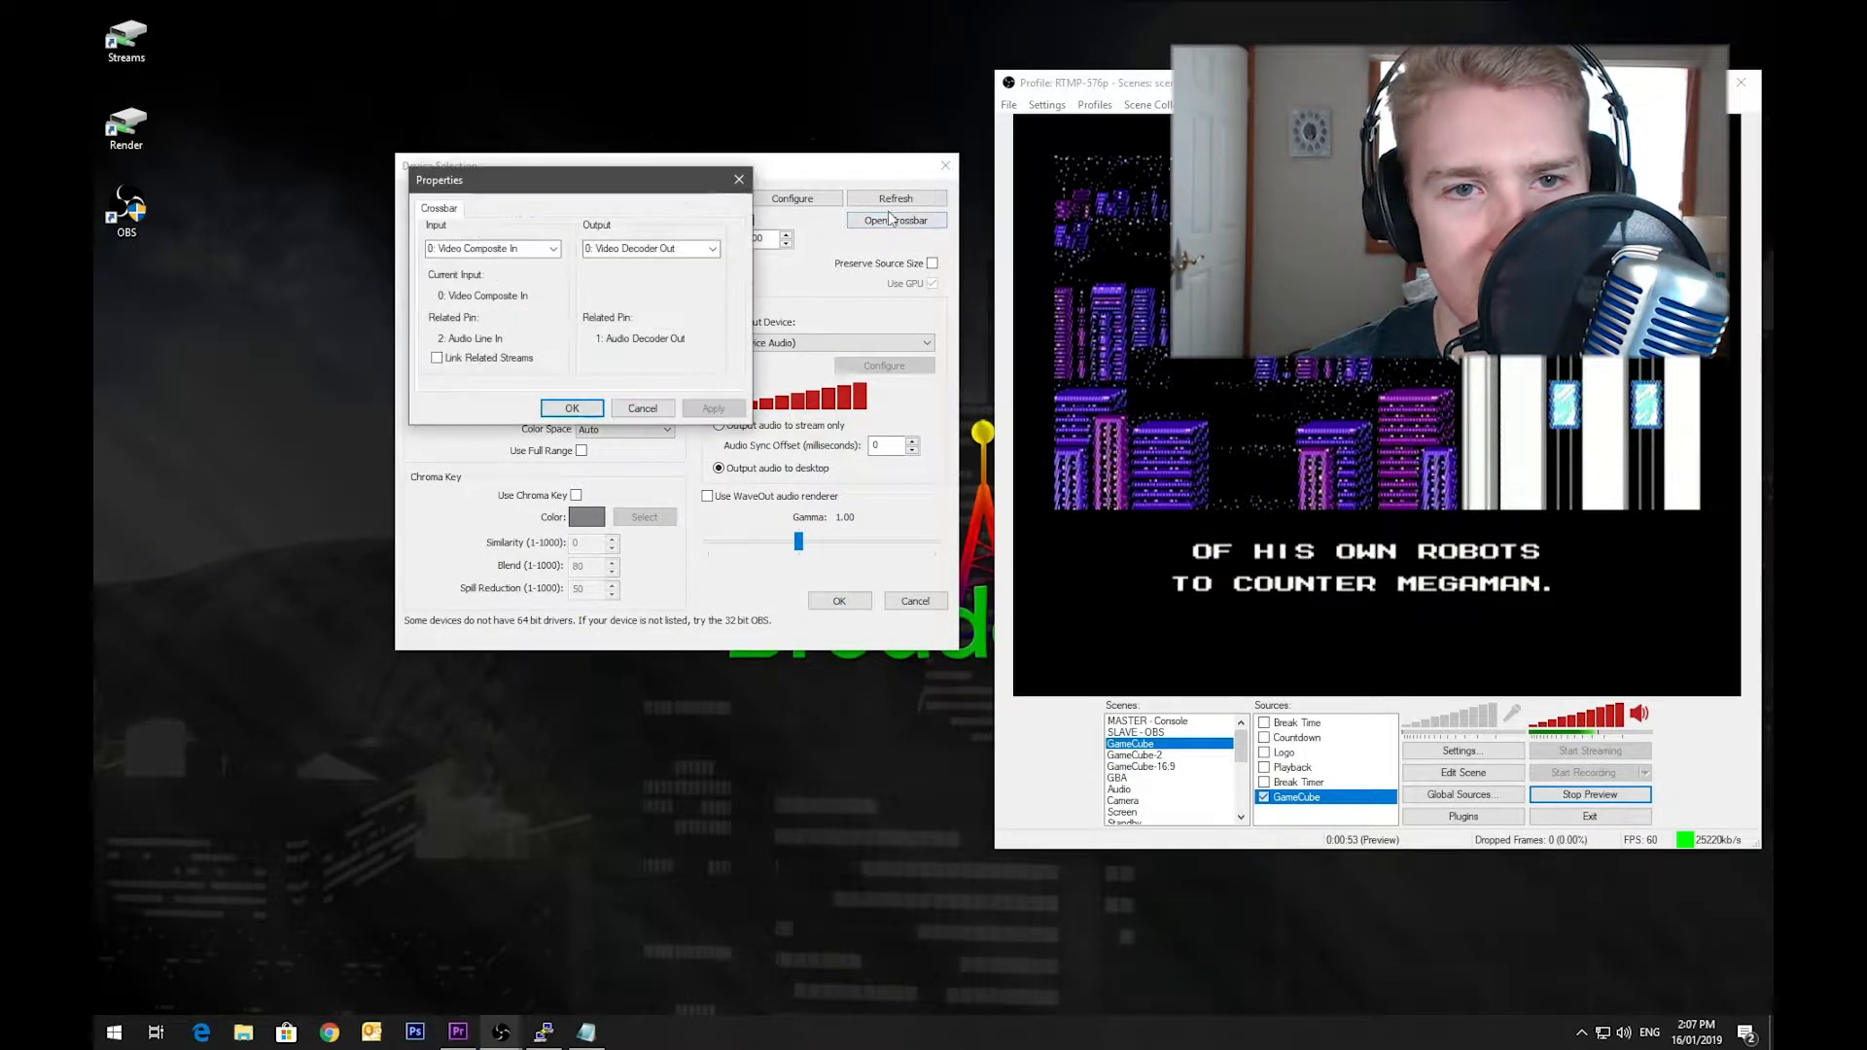
click(739, 180)
Step: Review the capture device's Video Decoder and Video Proc Amp settings, and set the source to output audio to stream only
click(785, 196)
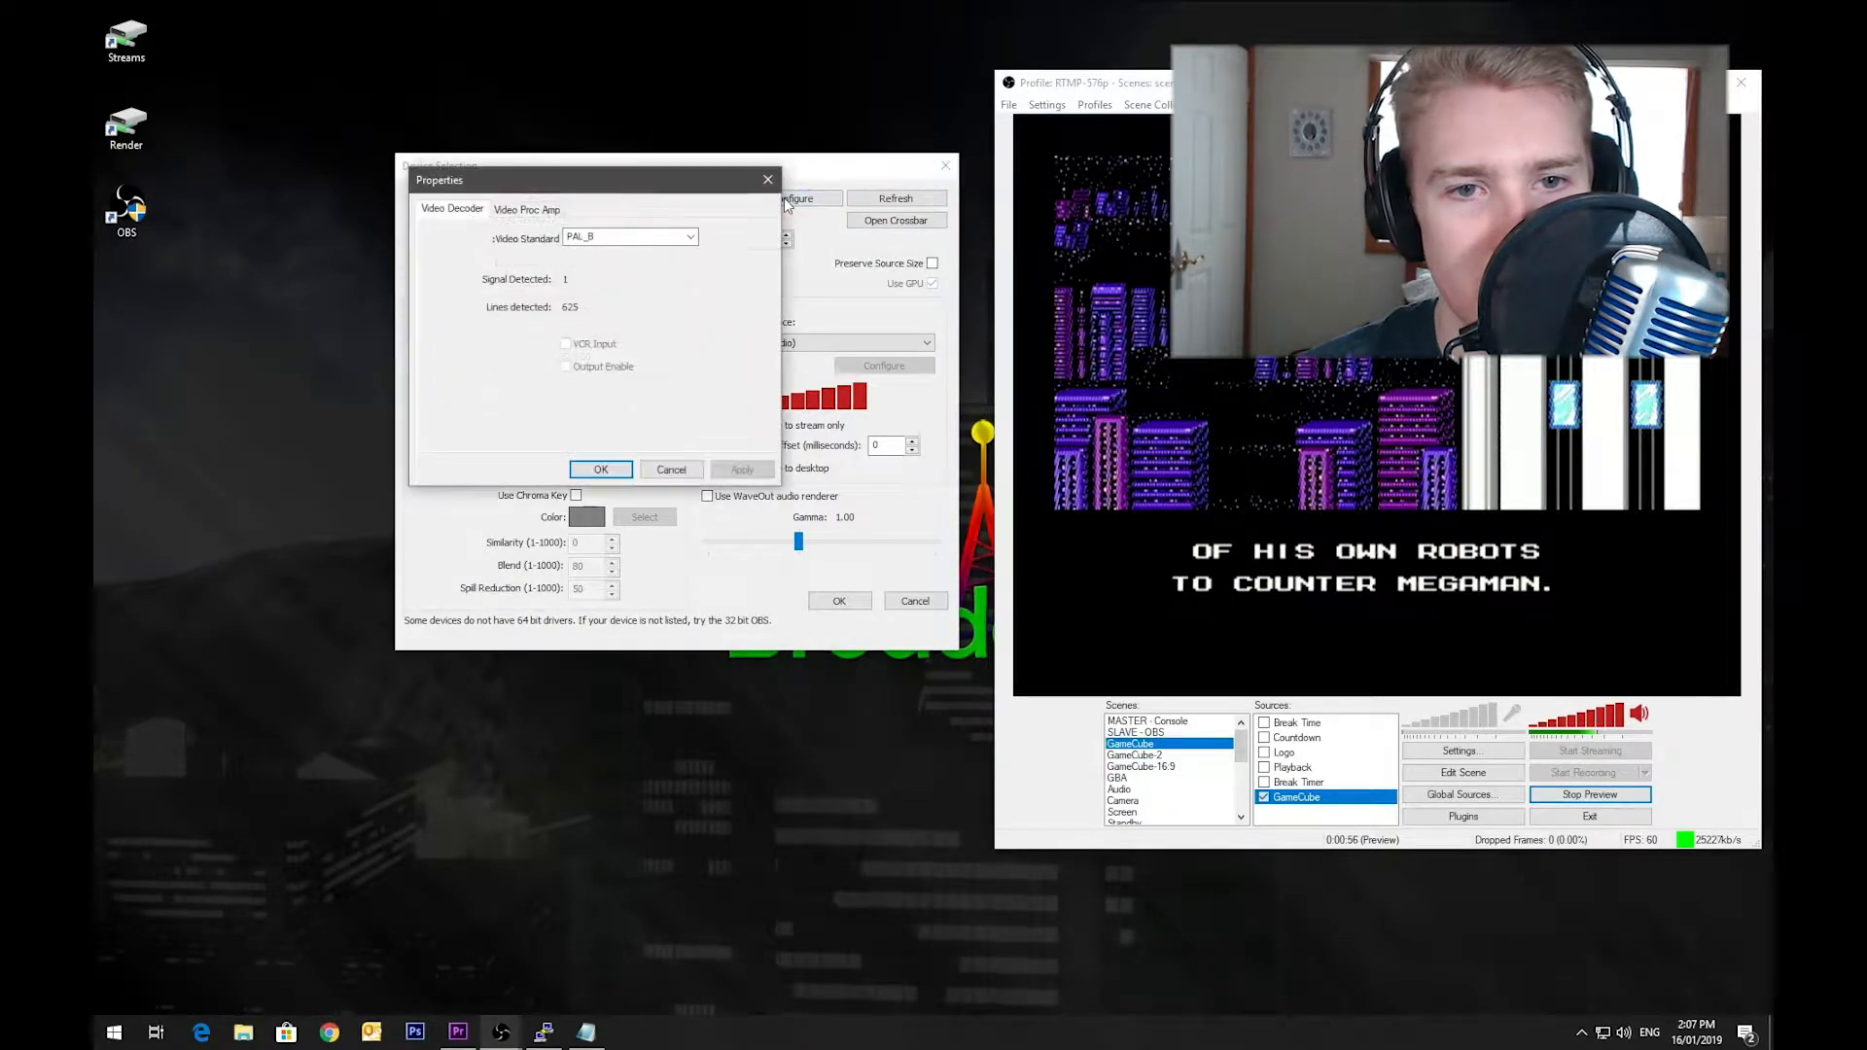
click(526, 209)
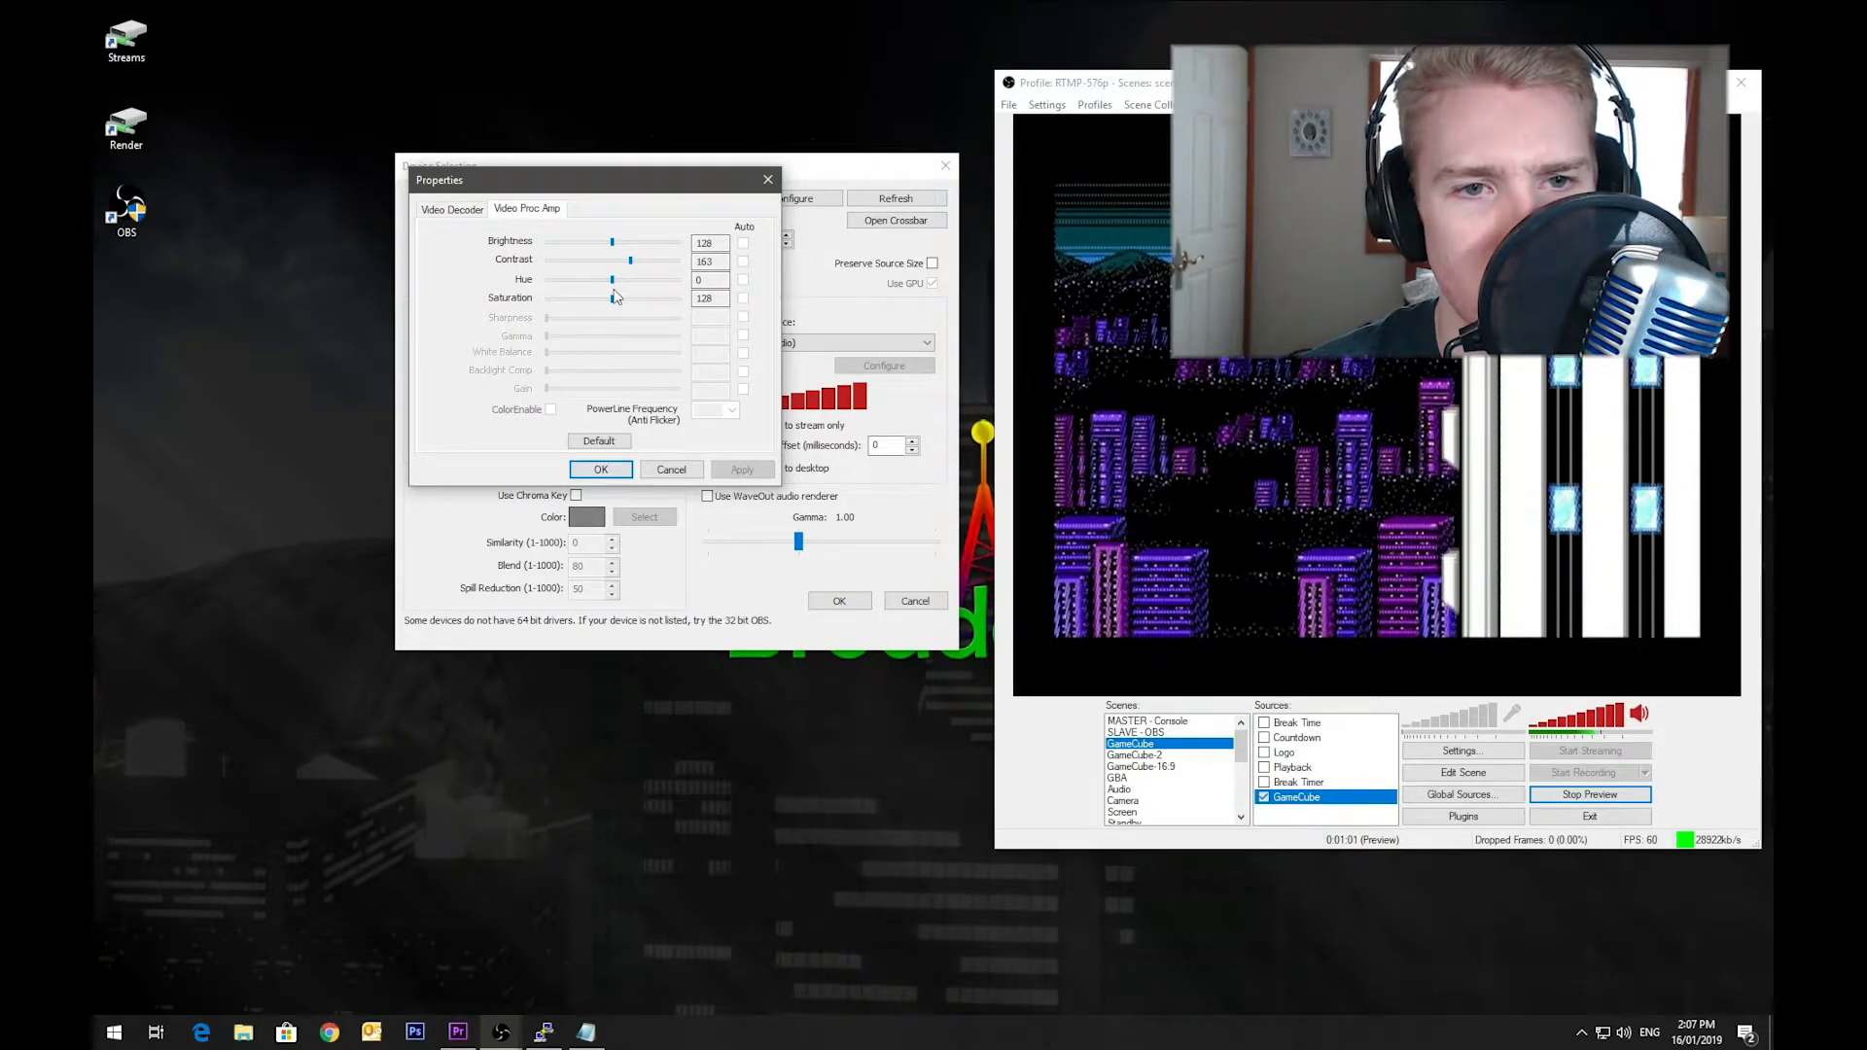
click(670, 470)
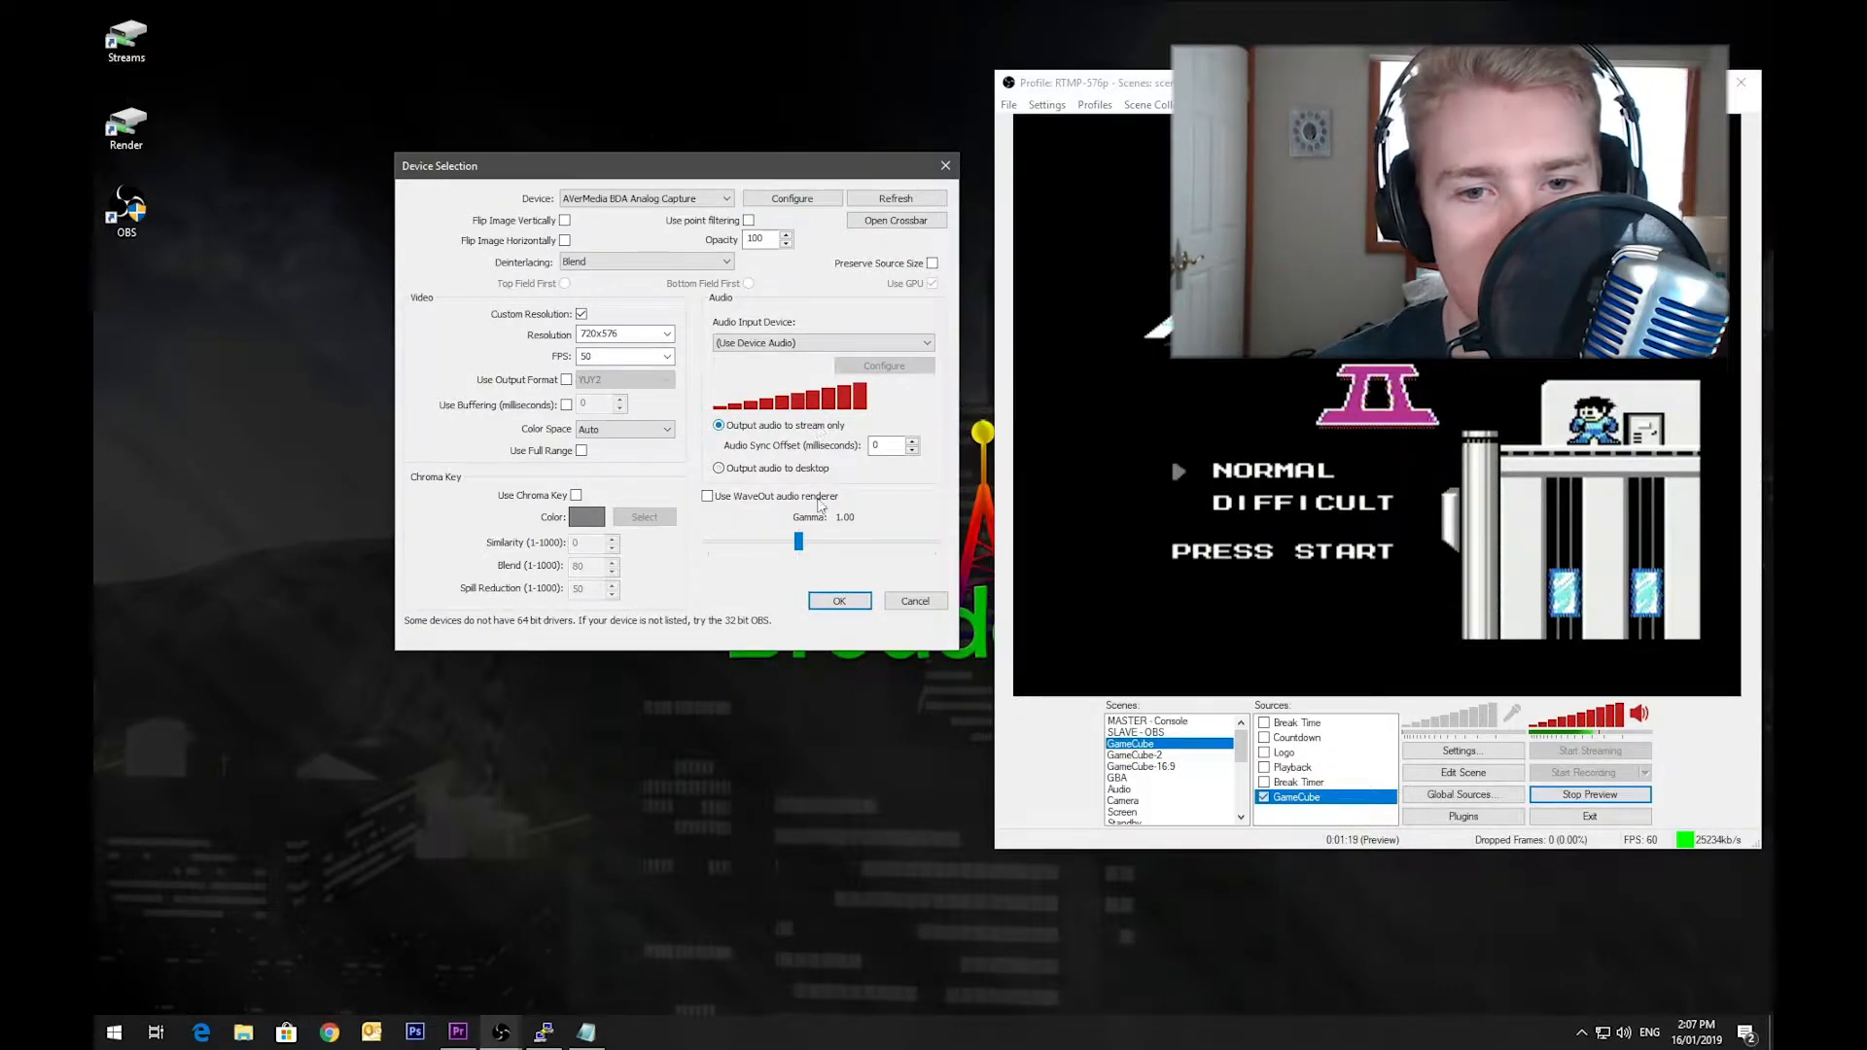
click(836, 601)
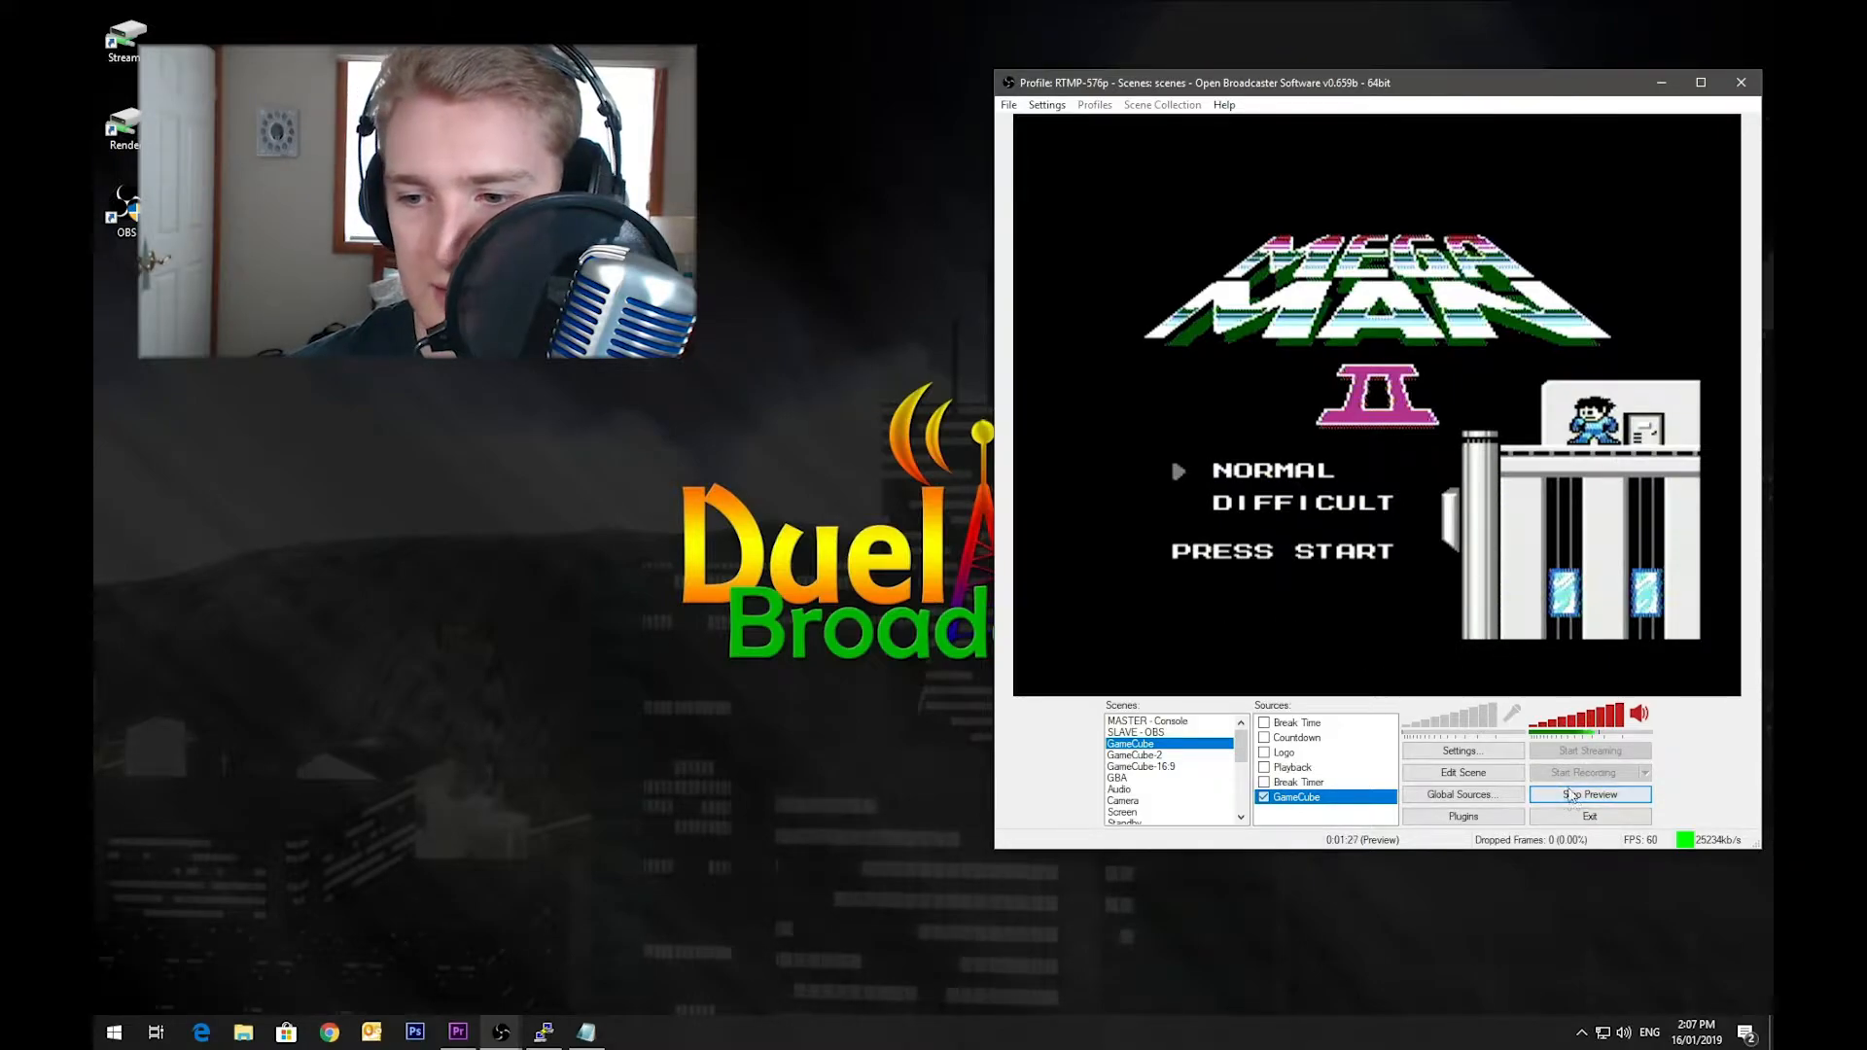
Step: Stop the preview and run a live stream of the GameCube scene as a short test capture, ending the stream
click(1575, 796)
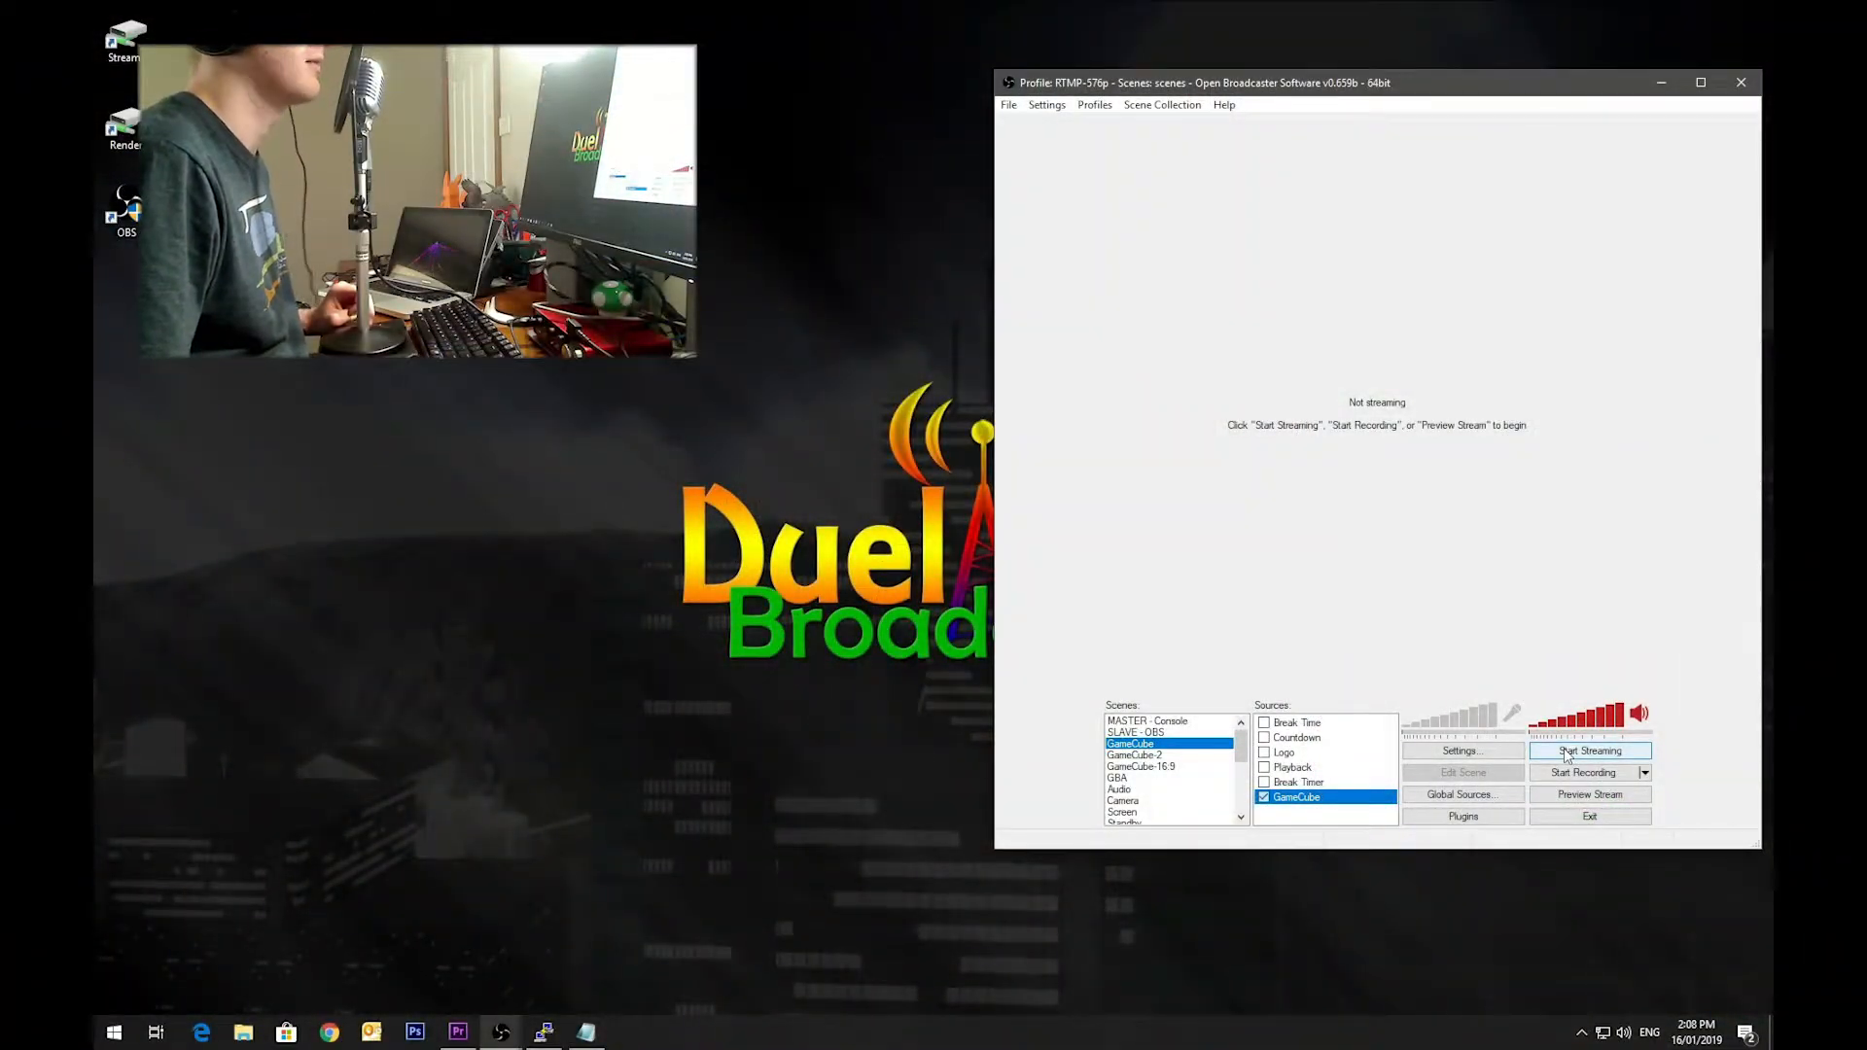
click(1567, 753)
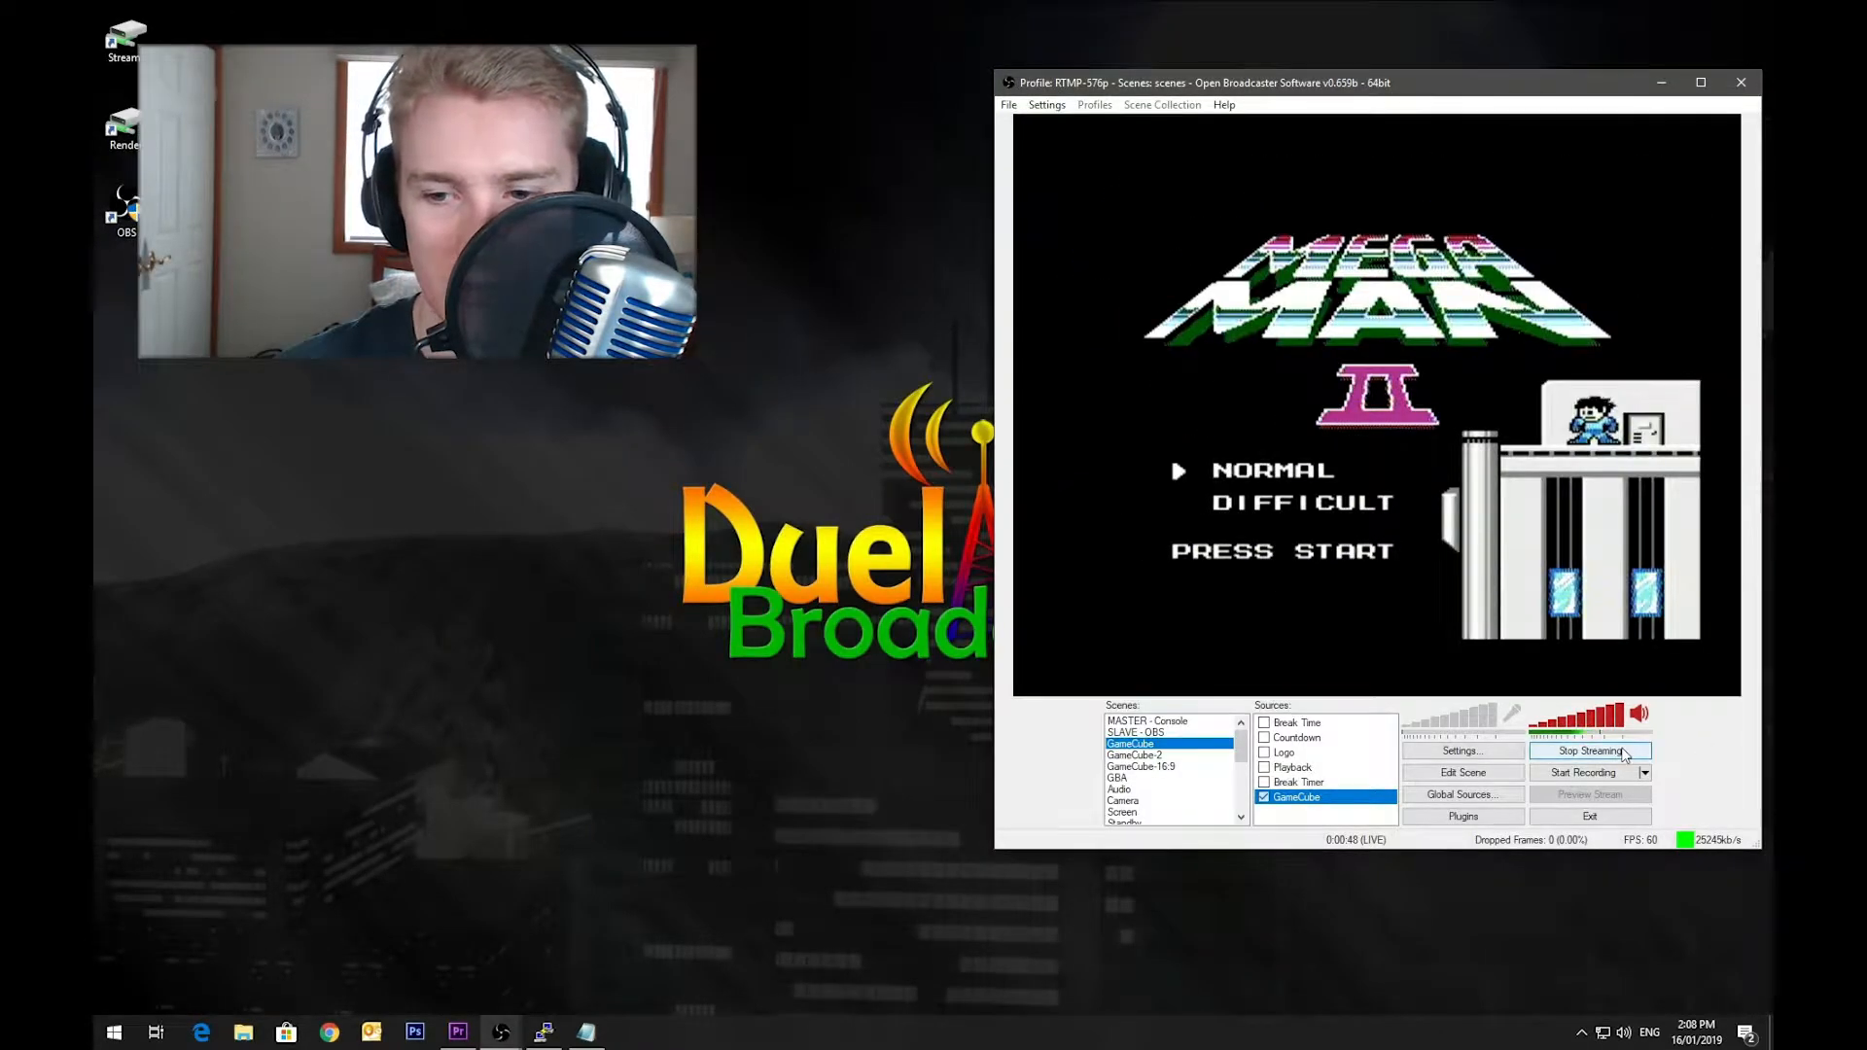
click(1622, 752)
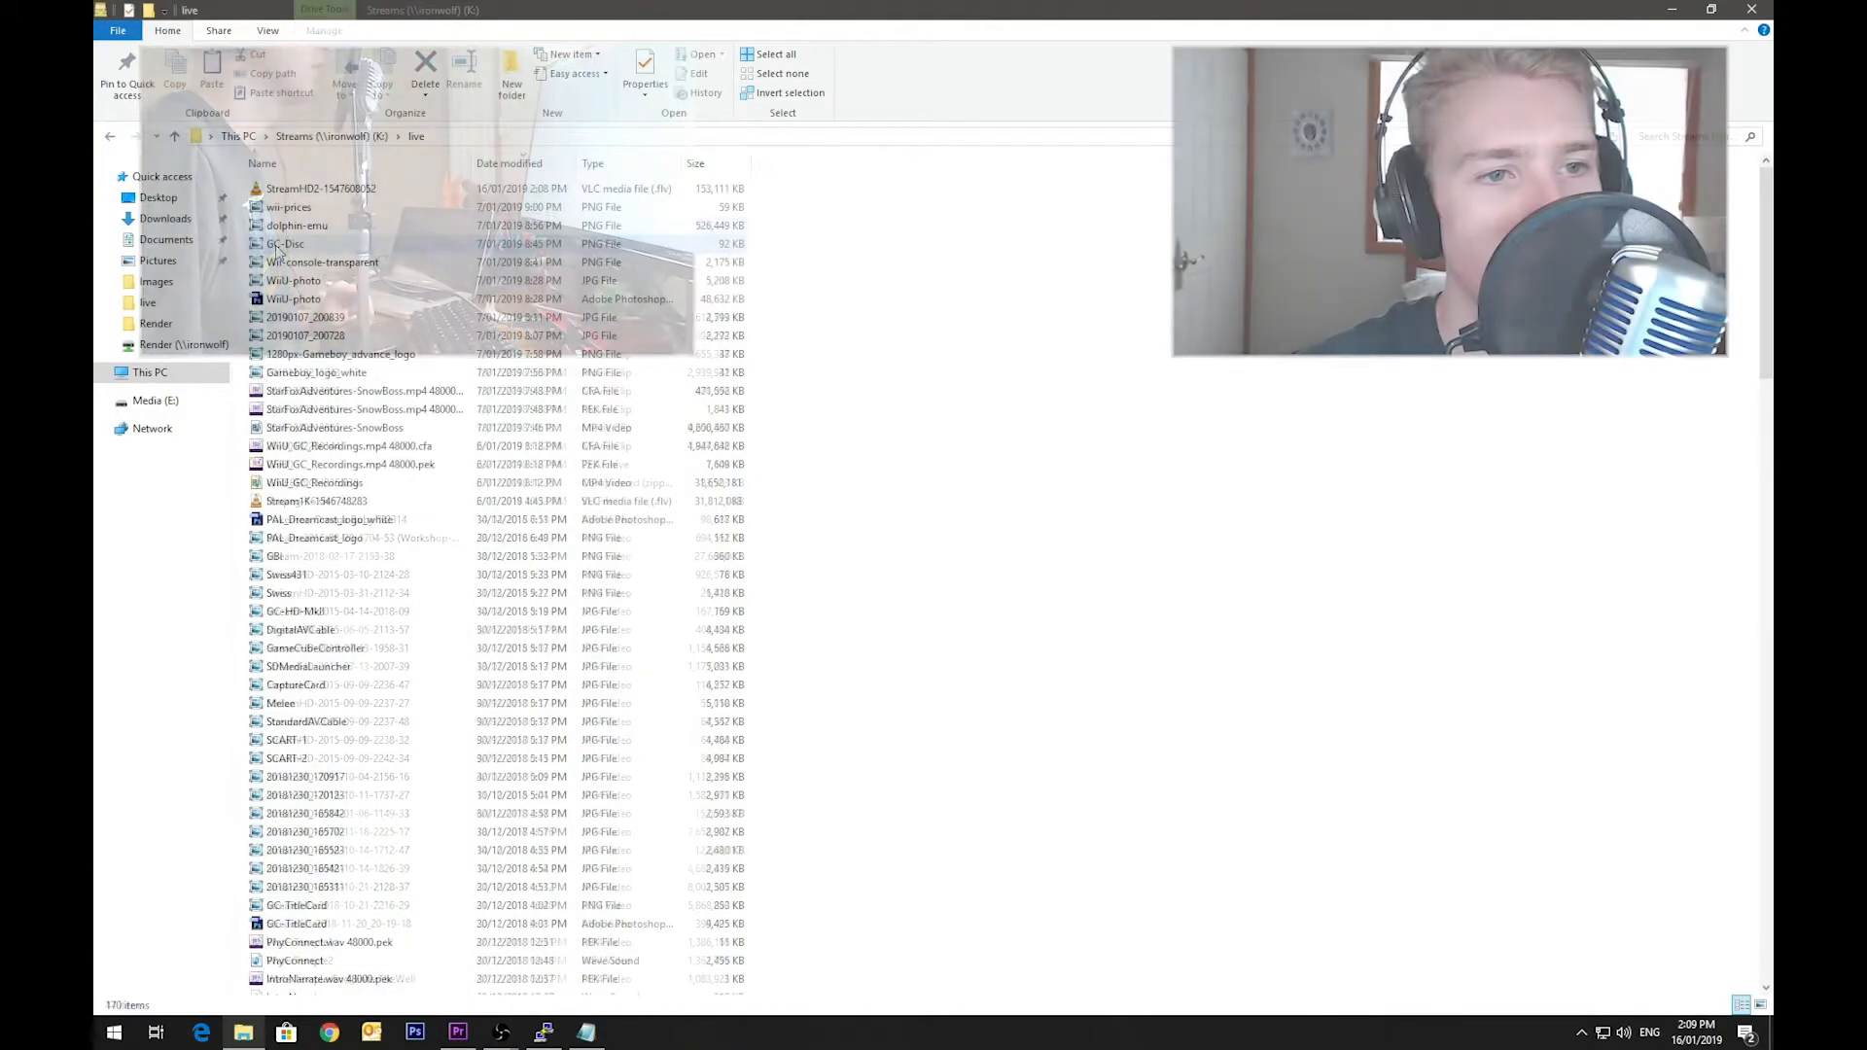
click(374, 191)
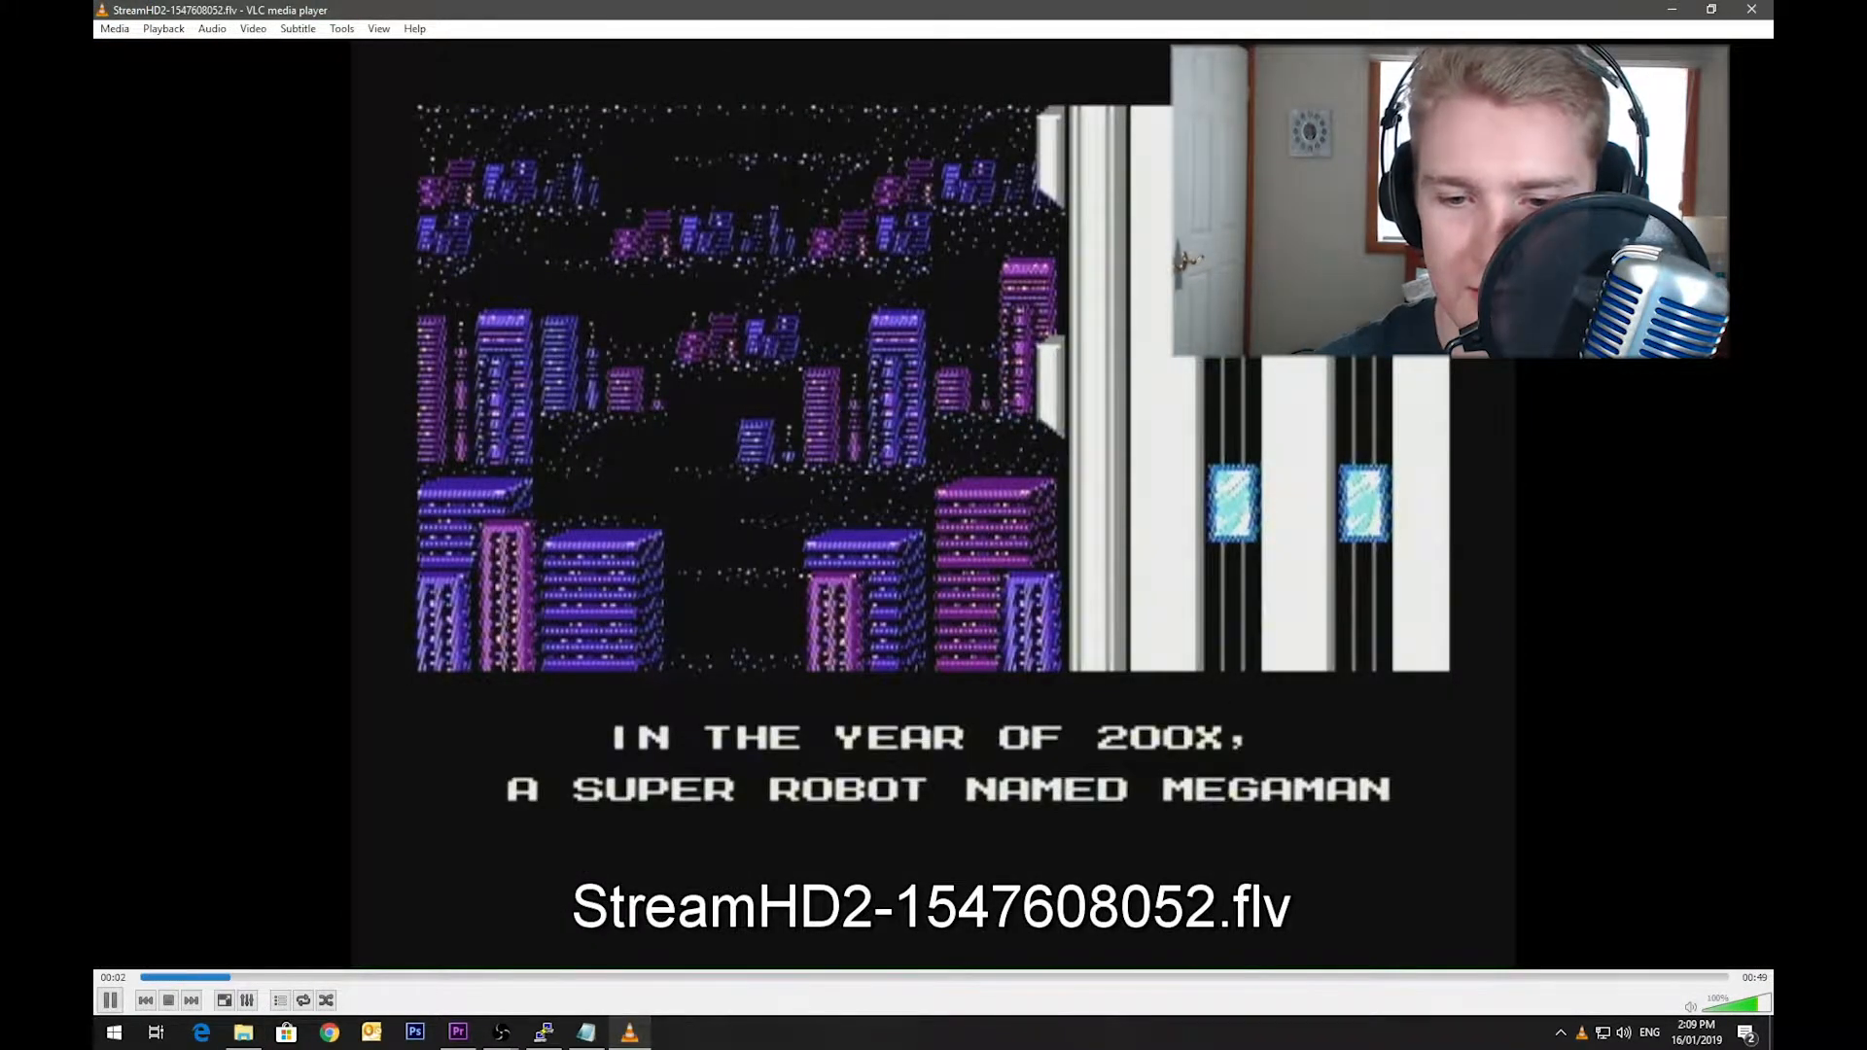
click(1760, 10)
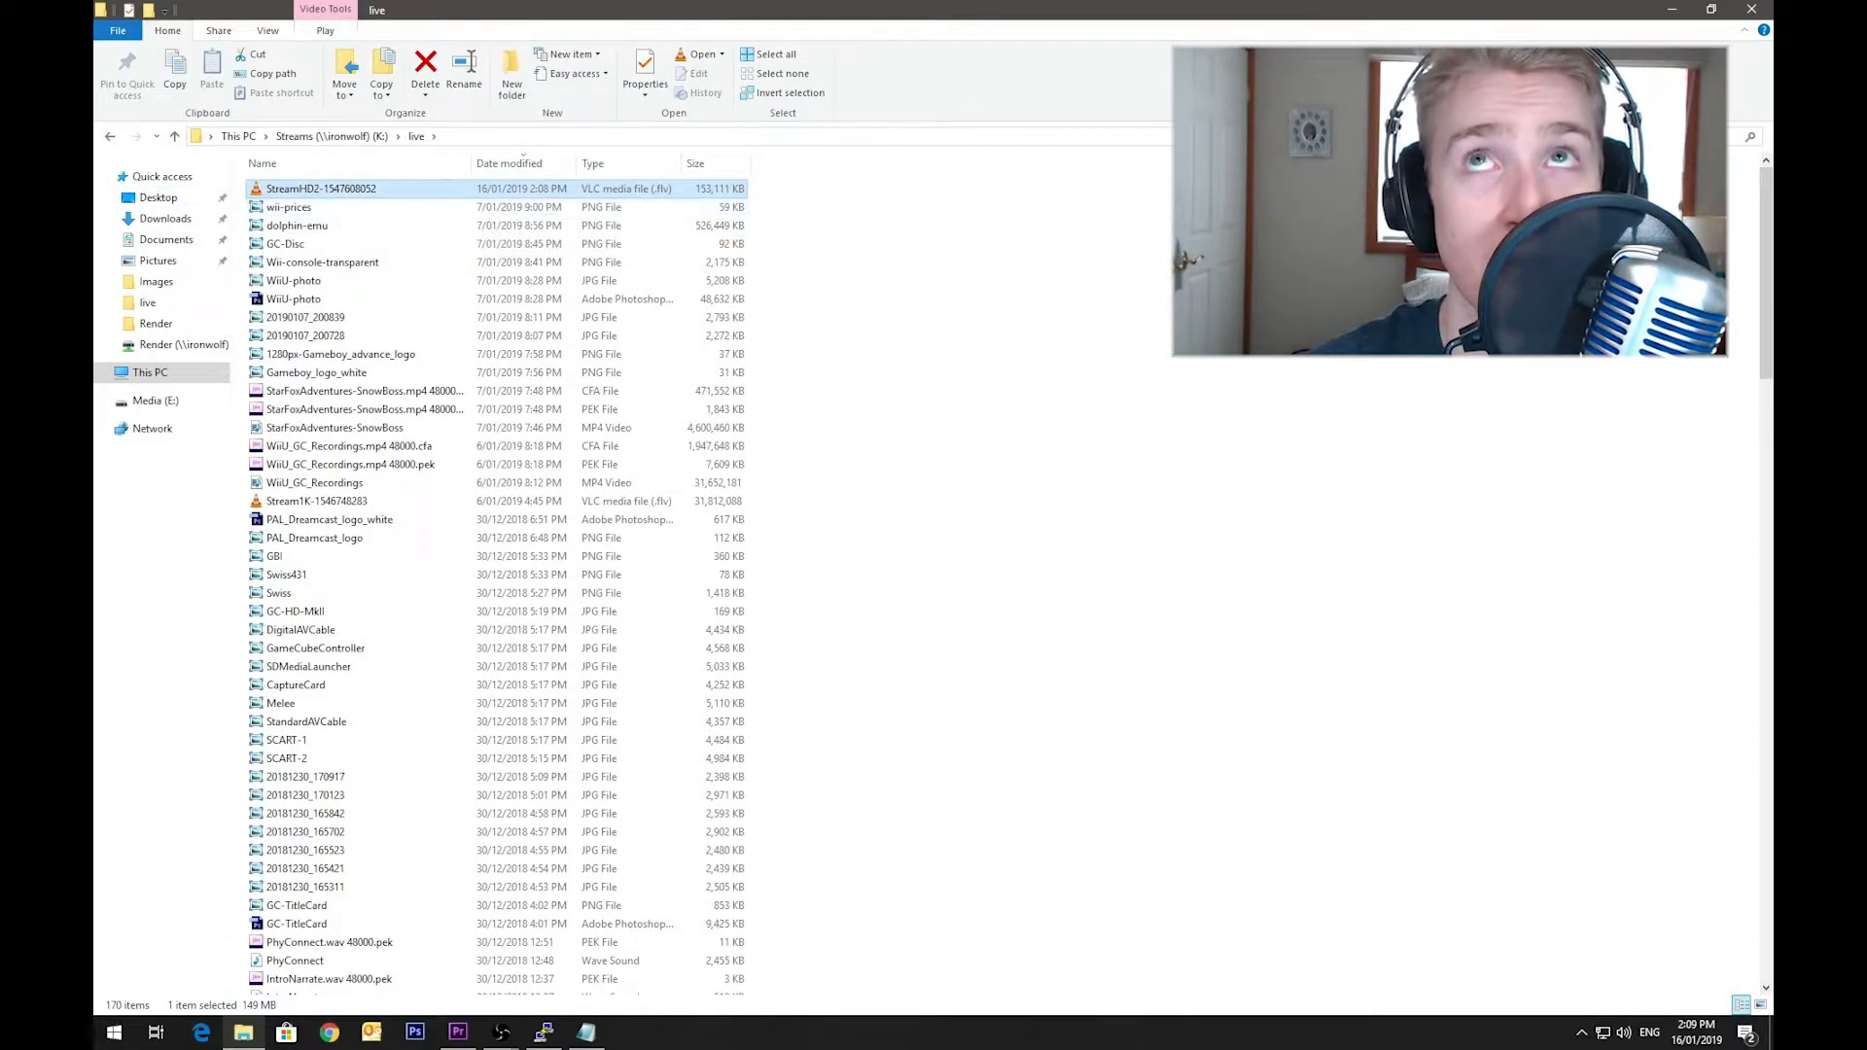
click(1672, 9)
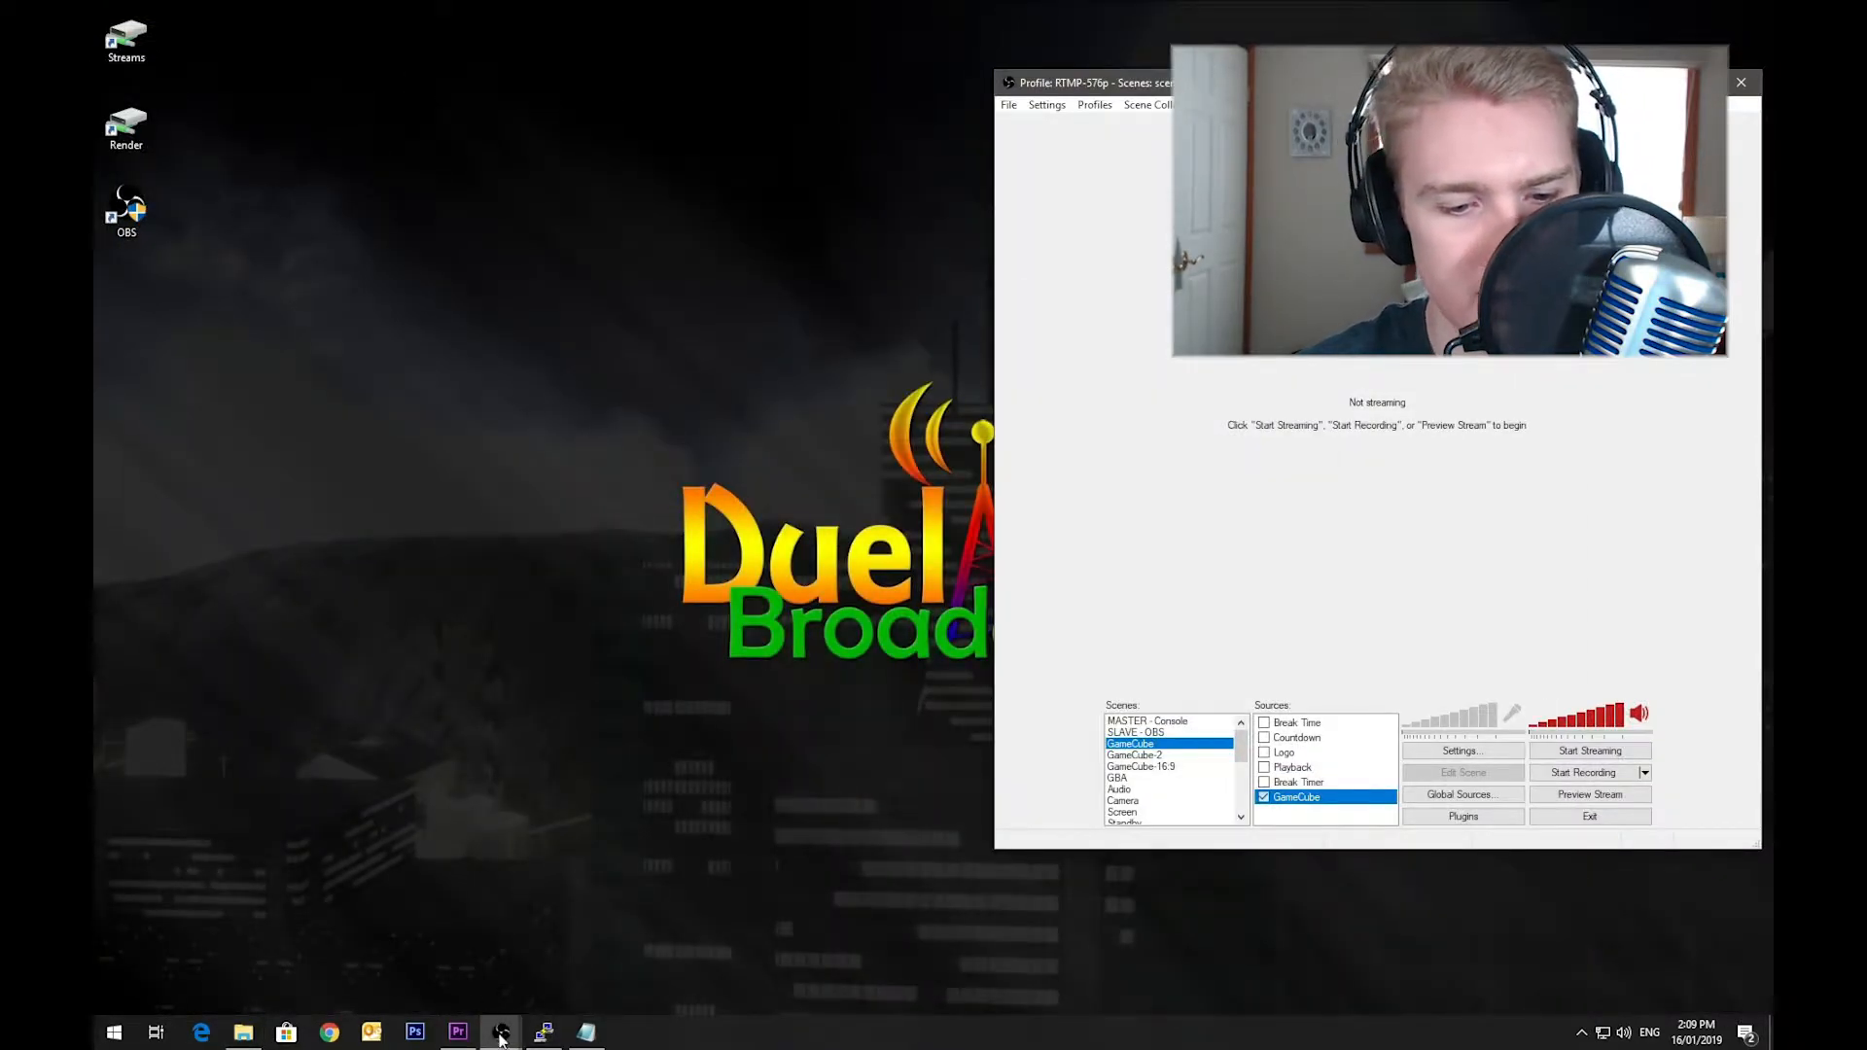
click(243, 1032)
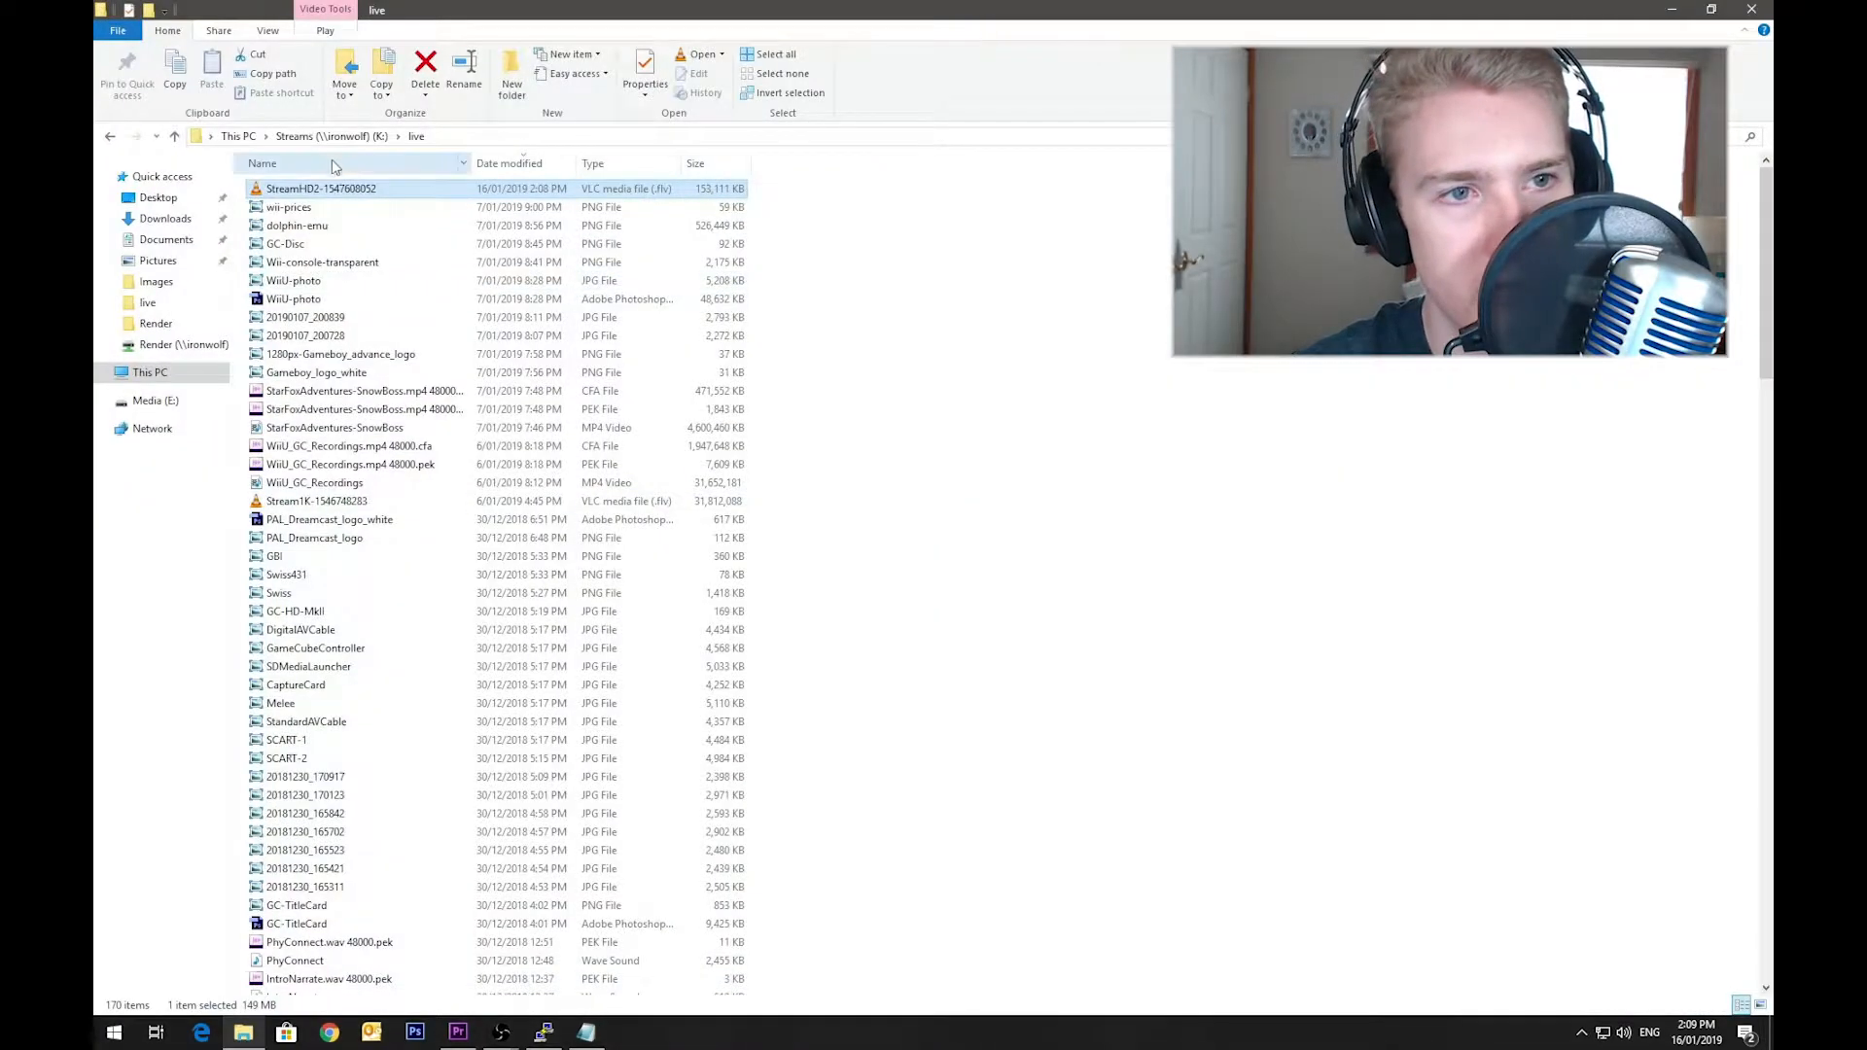
click(343, 191)
key(ctrl+c)
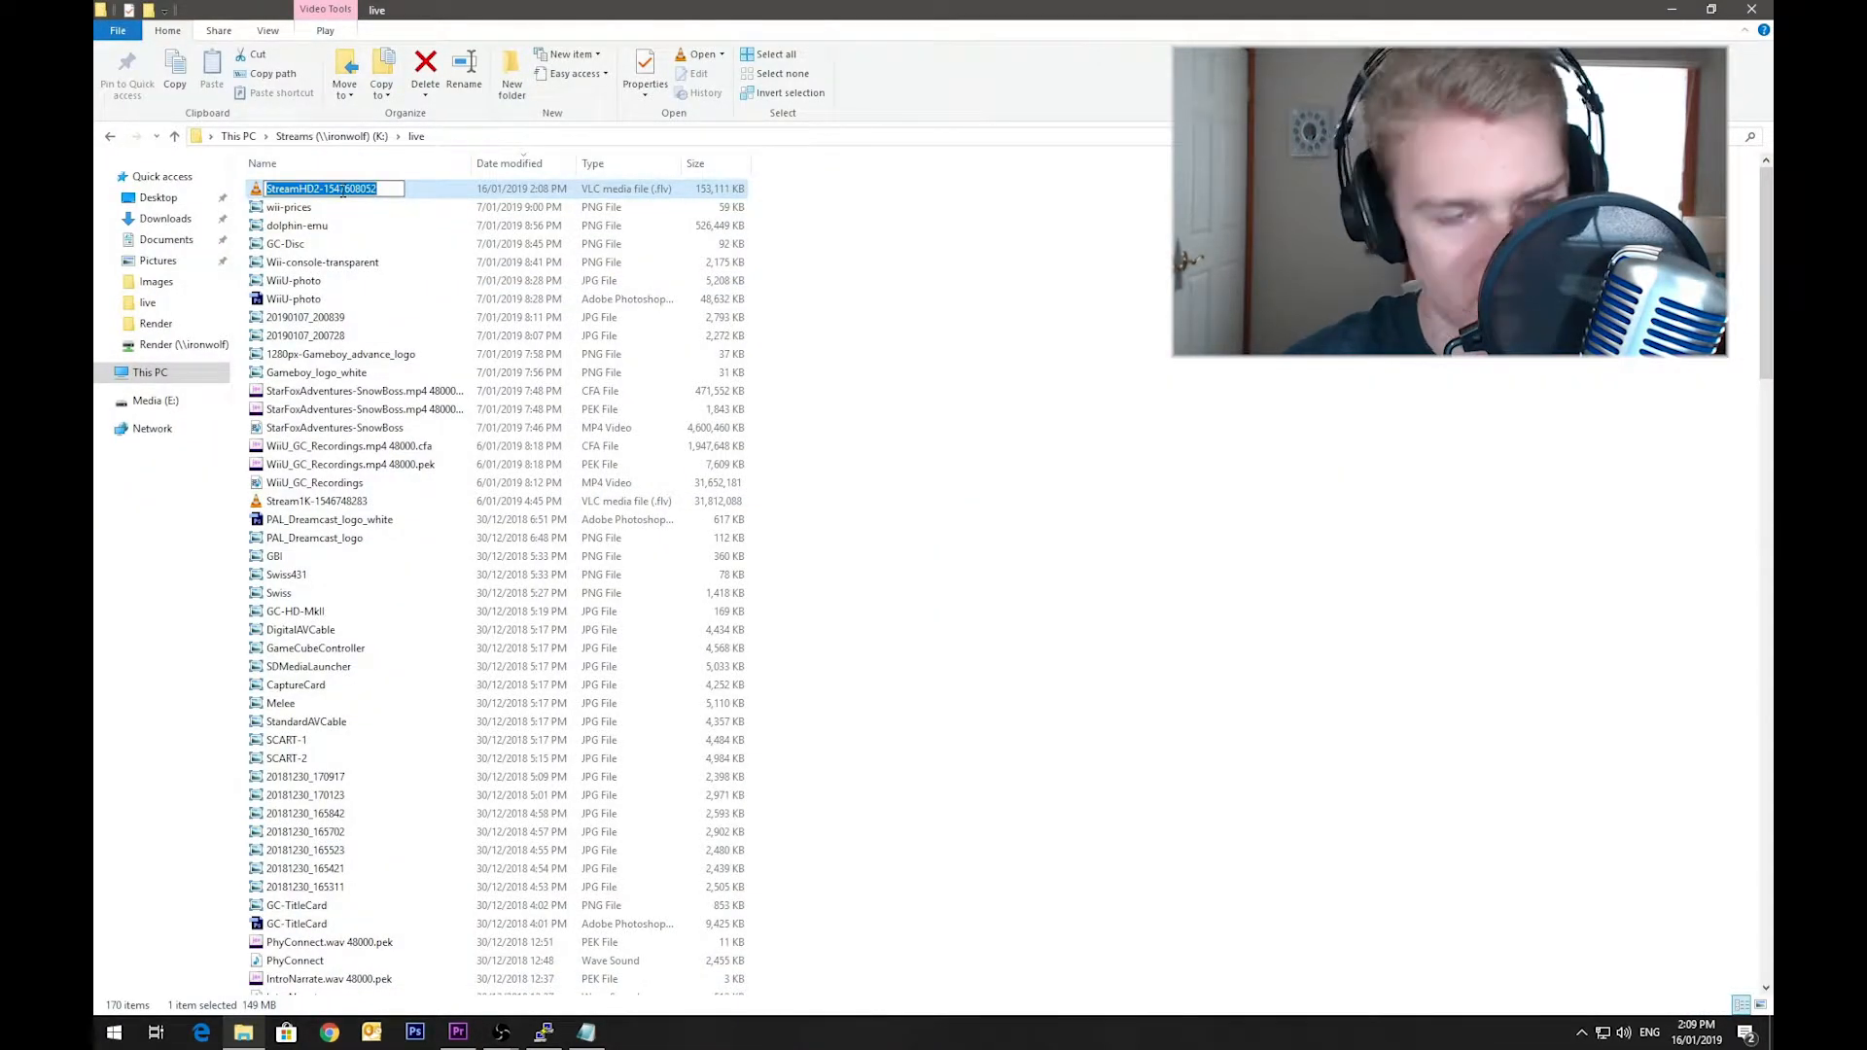
click(1050, 347)
click(1671, 9)
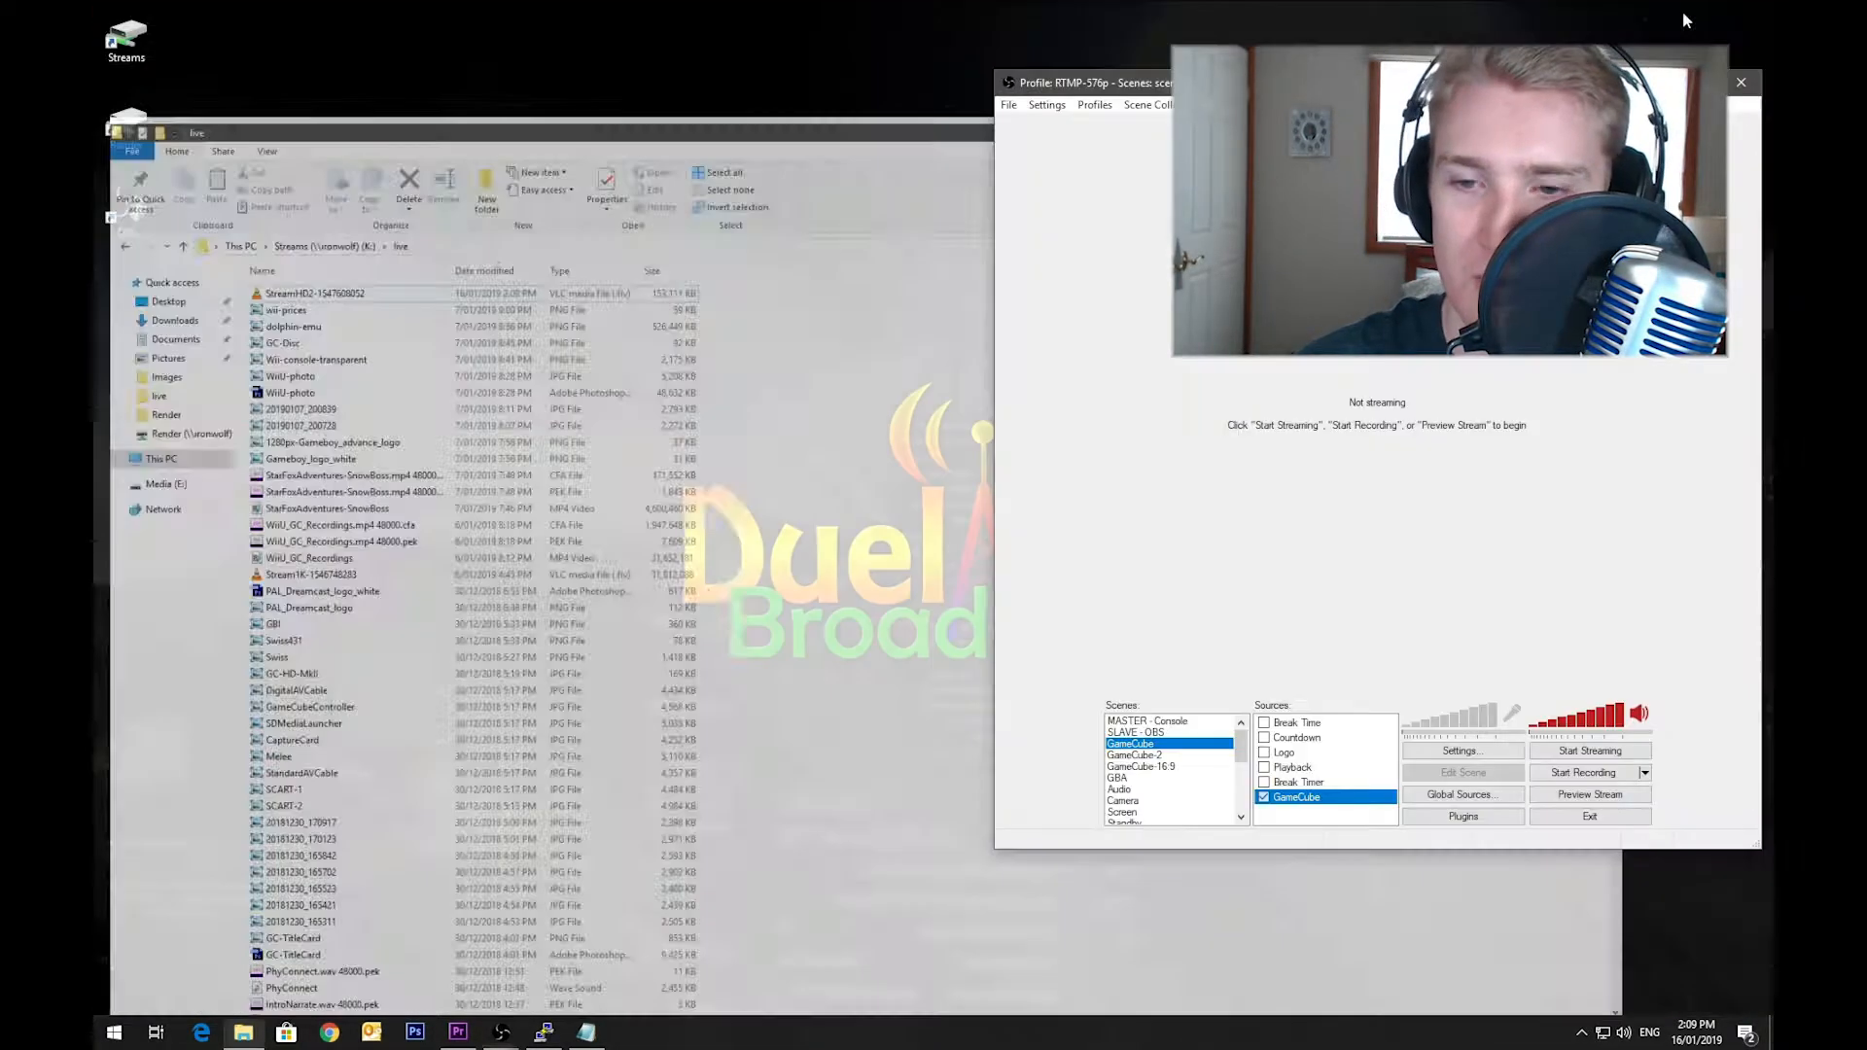
Step: Switch to Notepad and complete the ffmpeg command with StreamHD2-1547608052.flv as the input and TestVideoMM2.mp4 as the output
click(587, 1032)
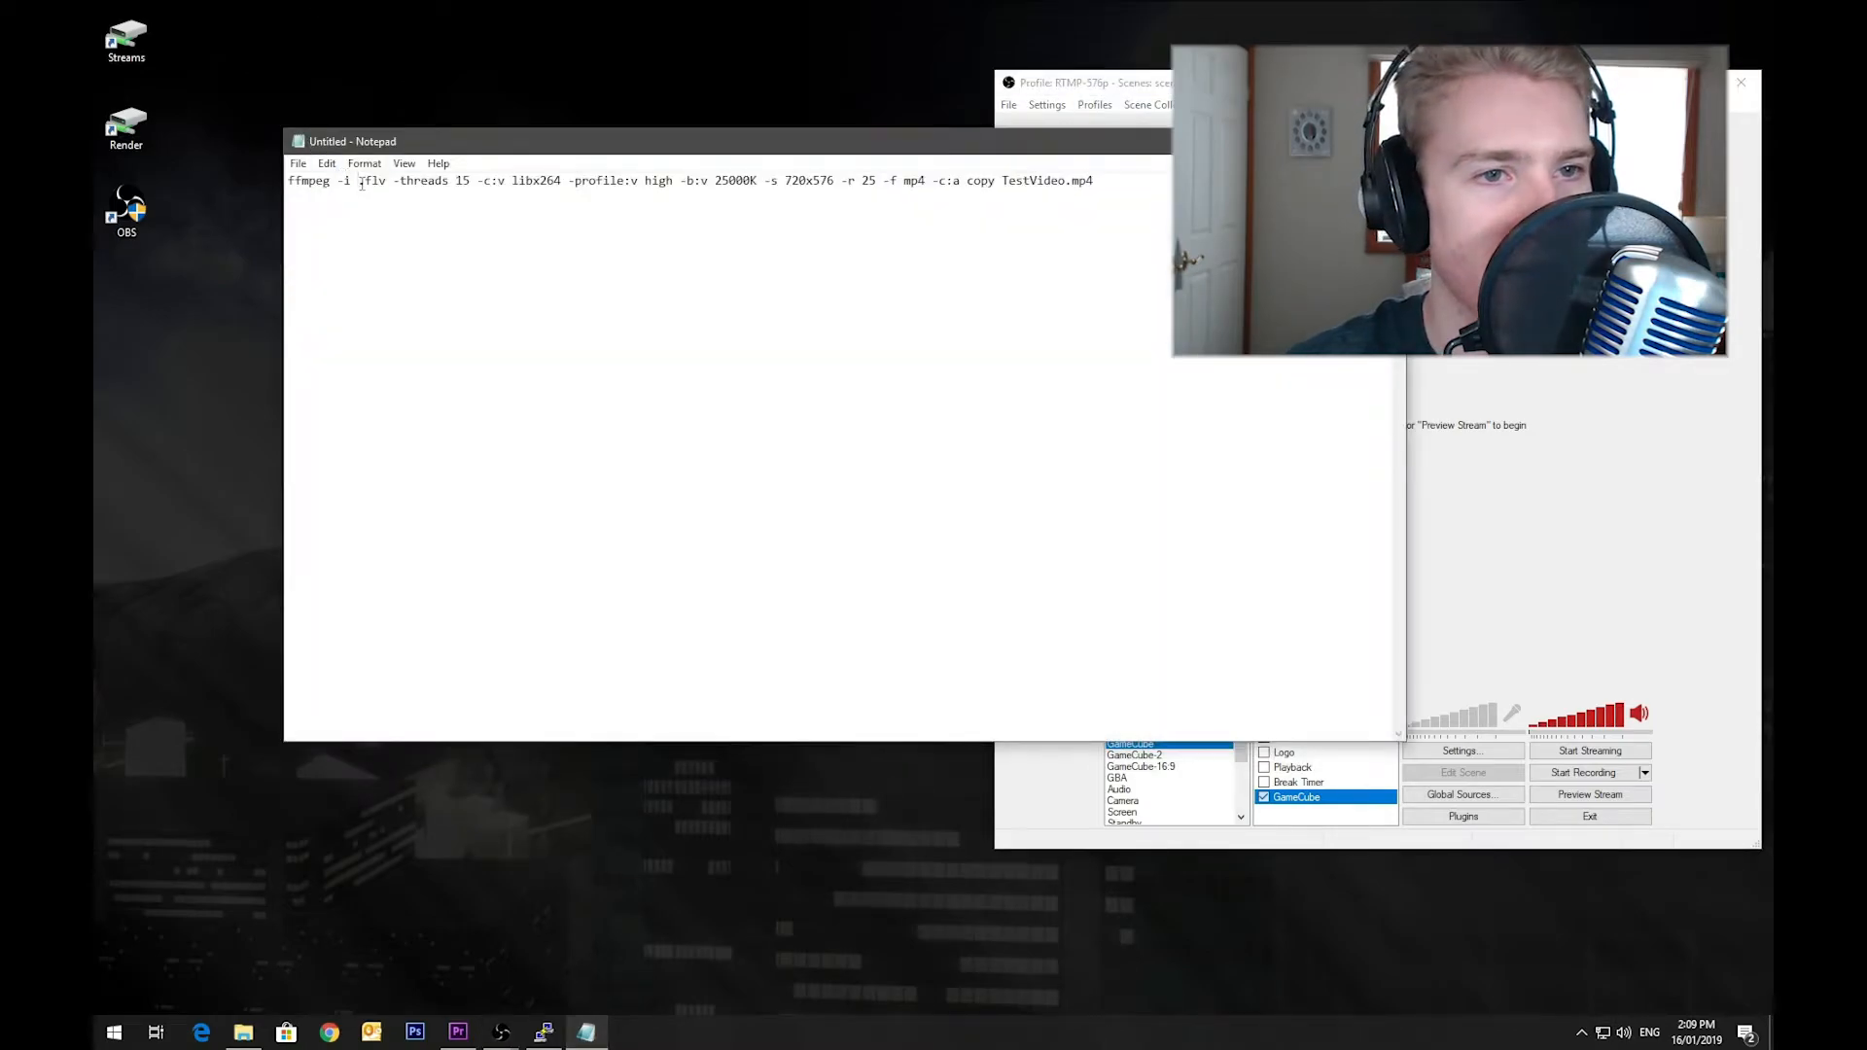
key(ctrl+v)
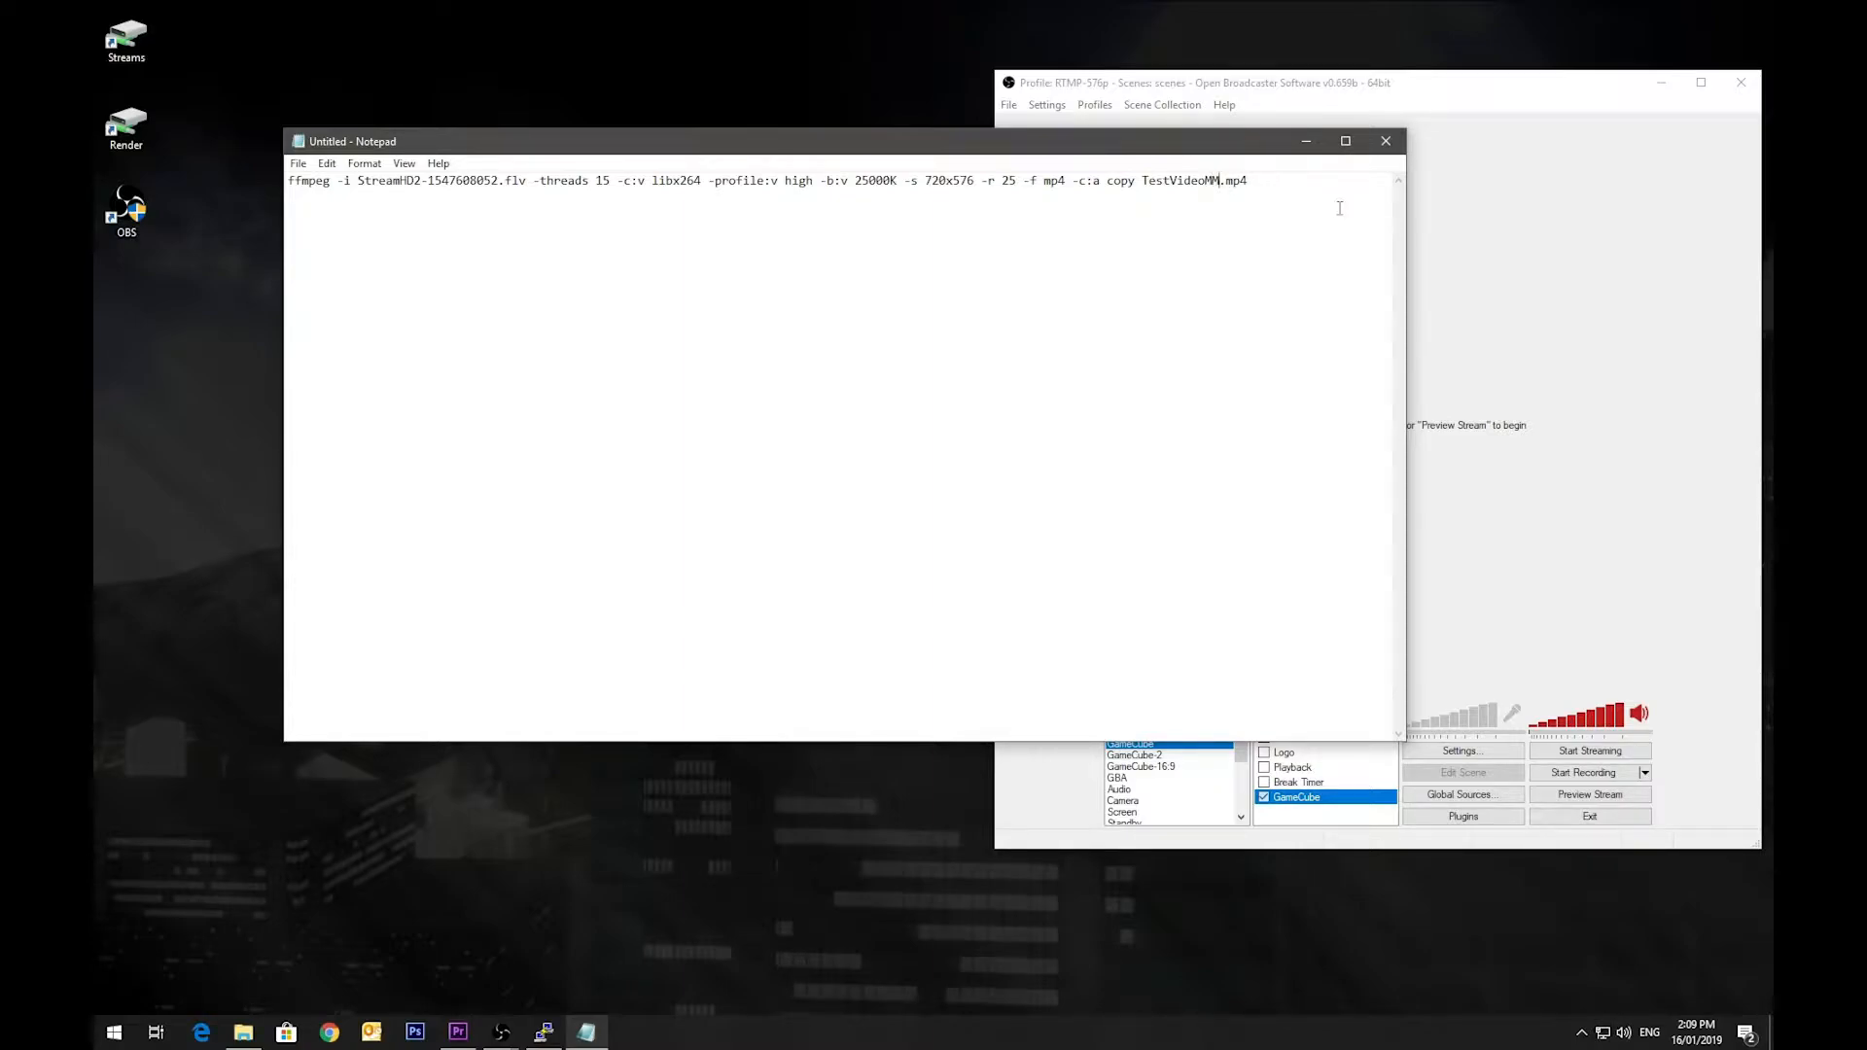
key(ctrl+a)
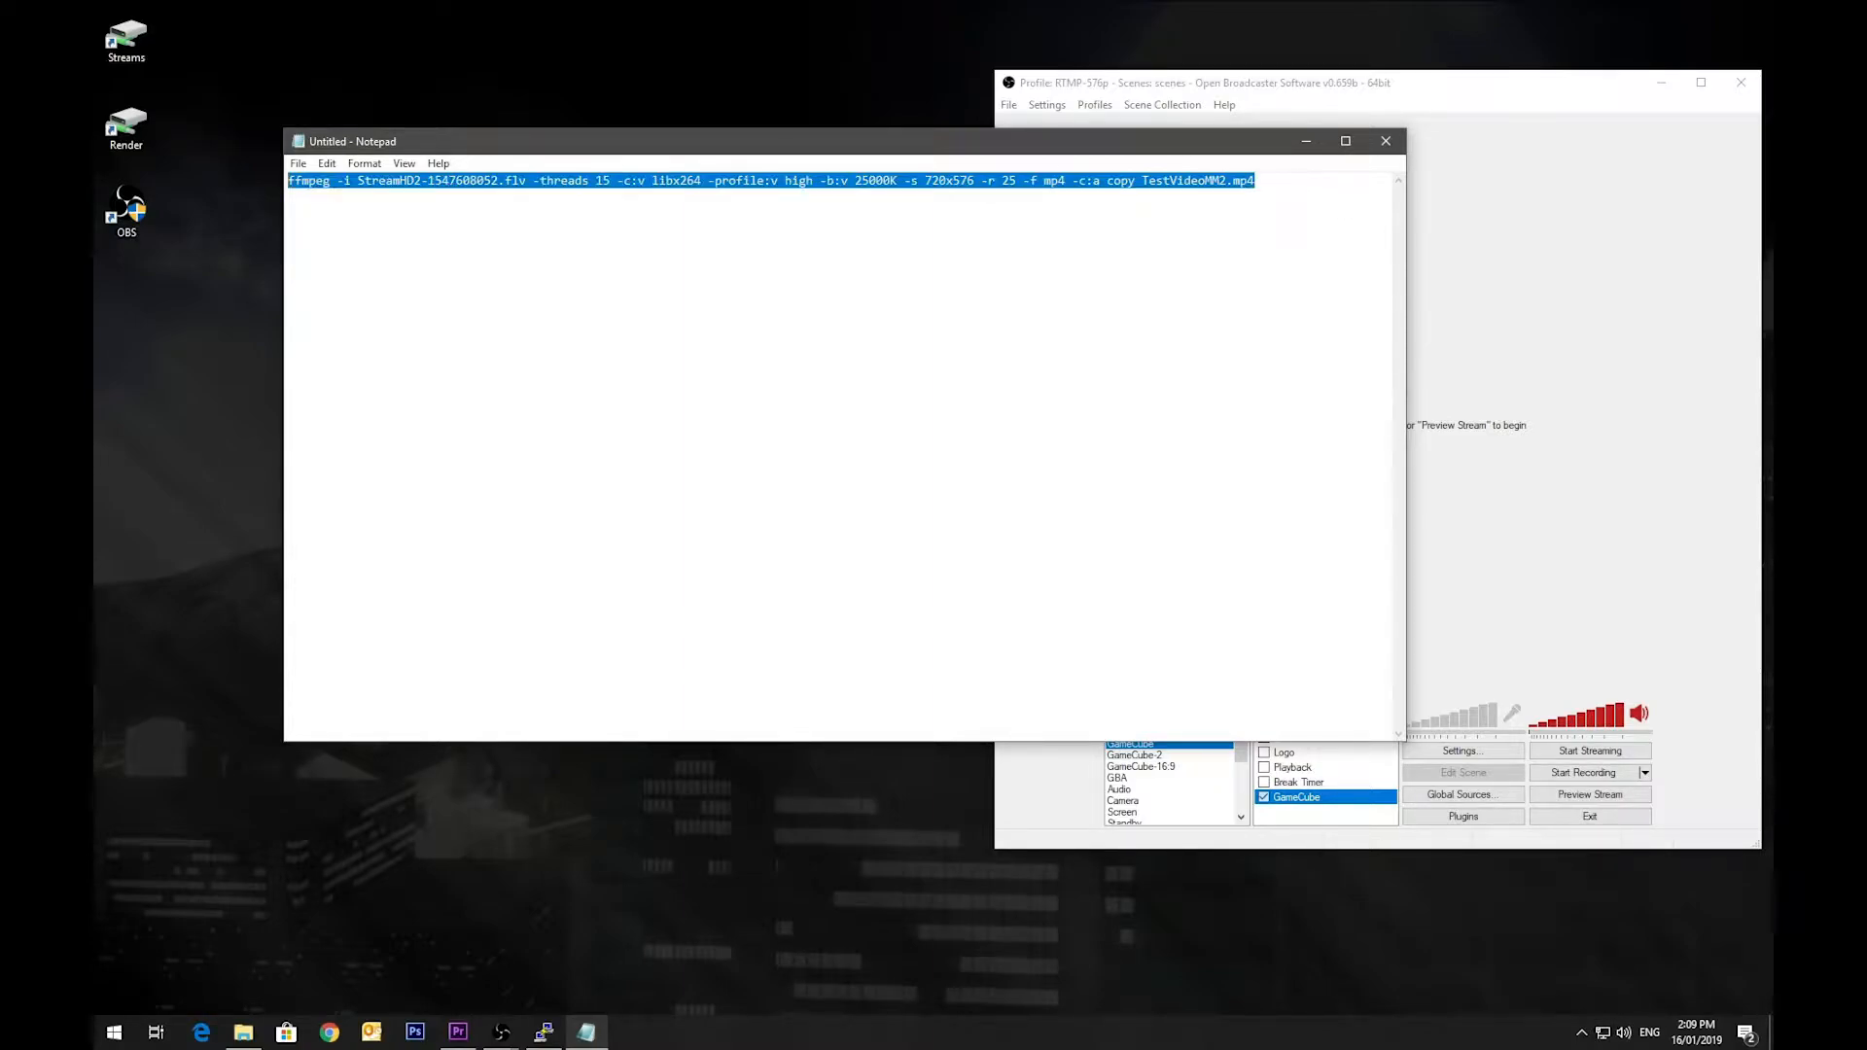
right_click(398, 193)
click(494, 223)
Step: Review the input file name in the ffmpeg command, copy the entire command line and minimize Notepad
click(315, 183)
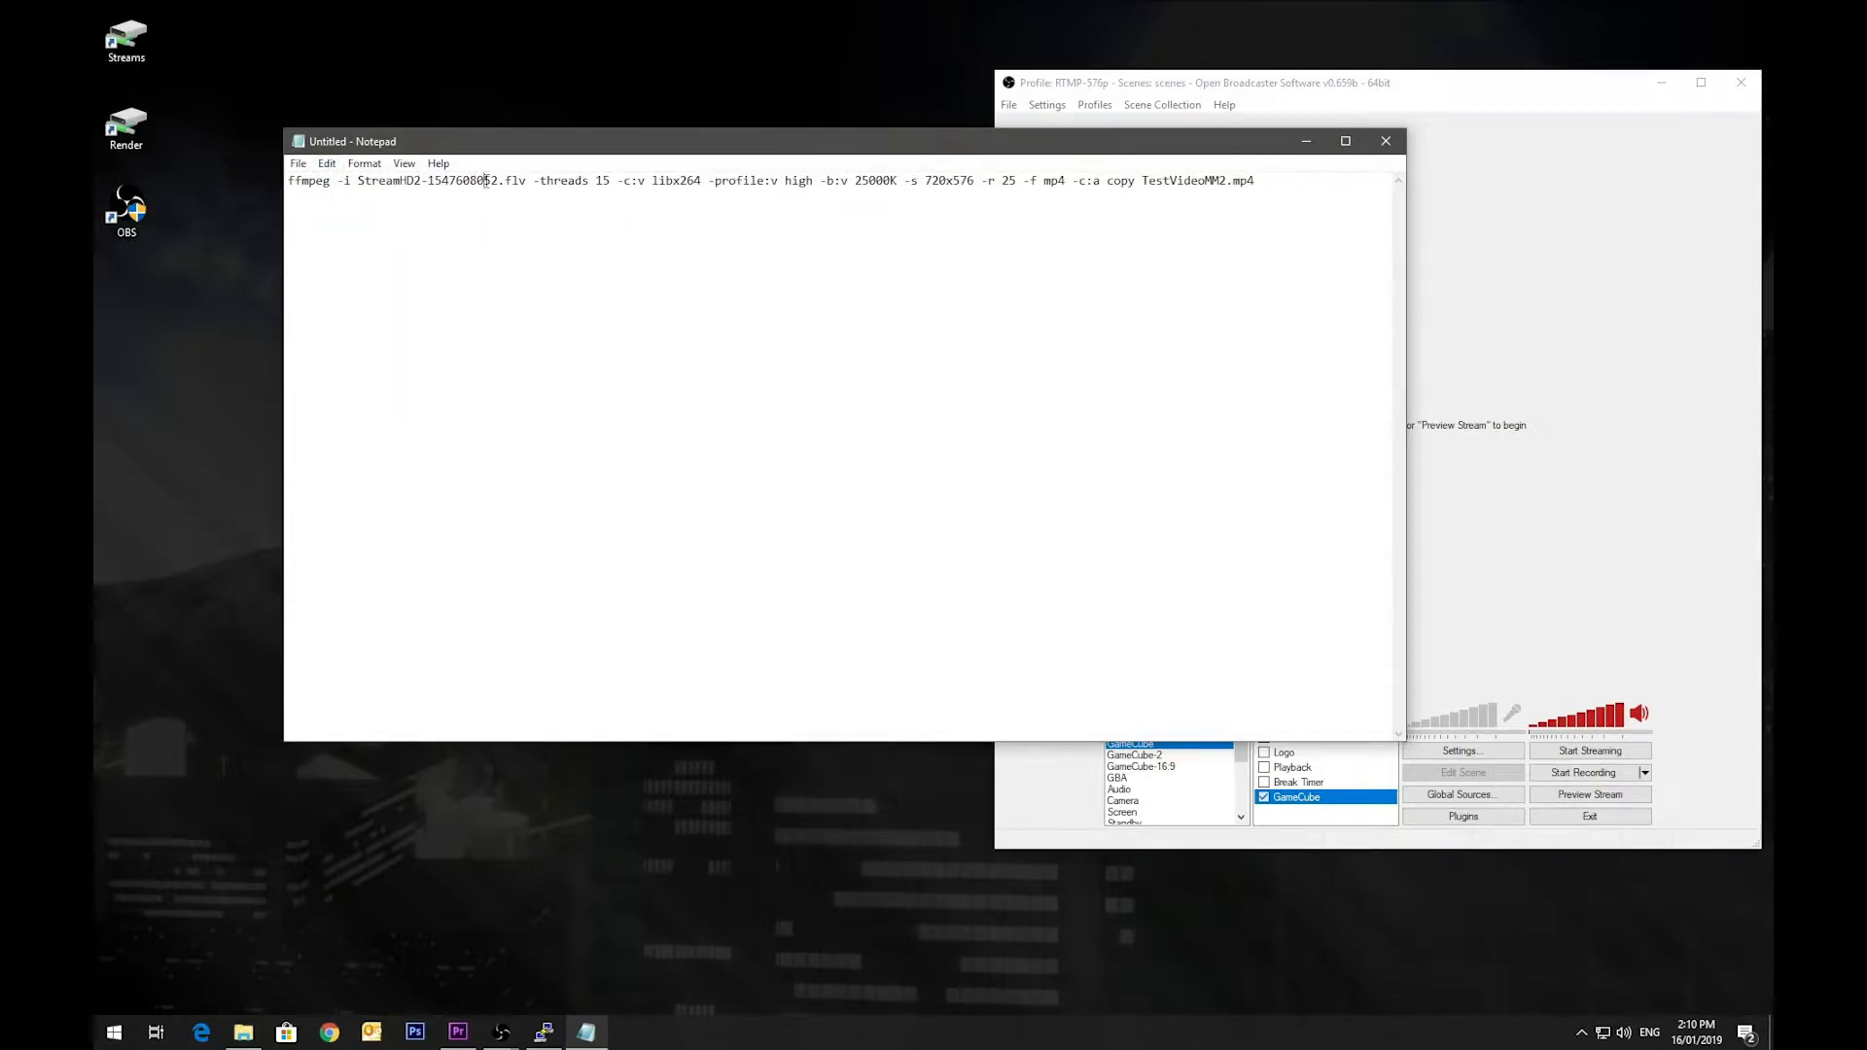
double_click(520, 182)
click(502, 185)
drag(1286, 185, 310, 181)
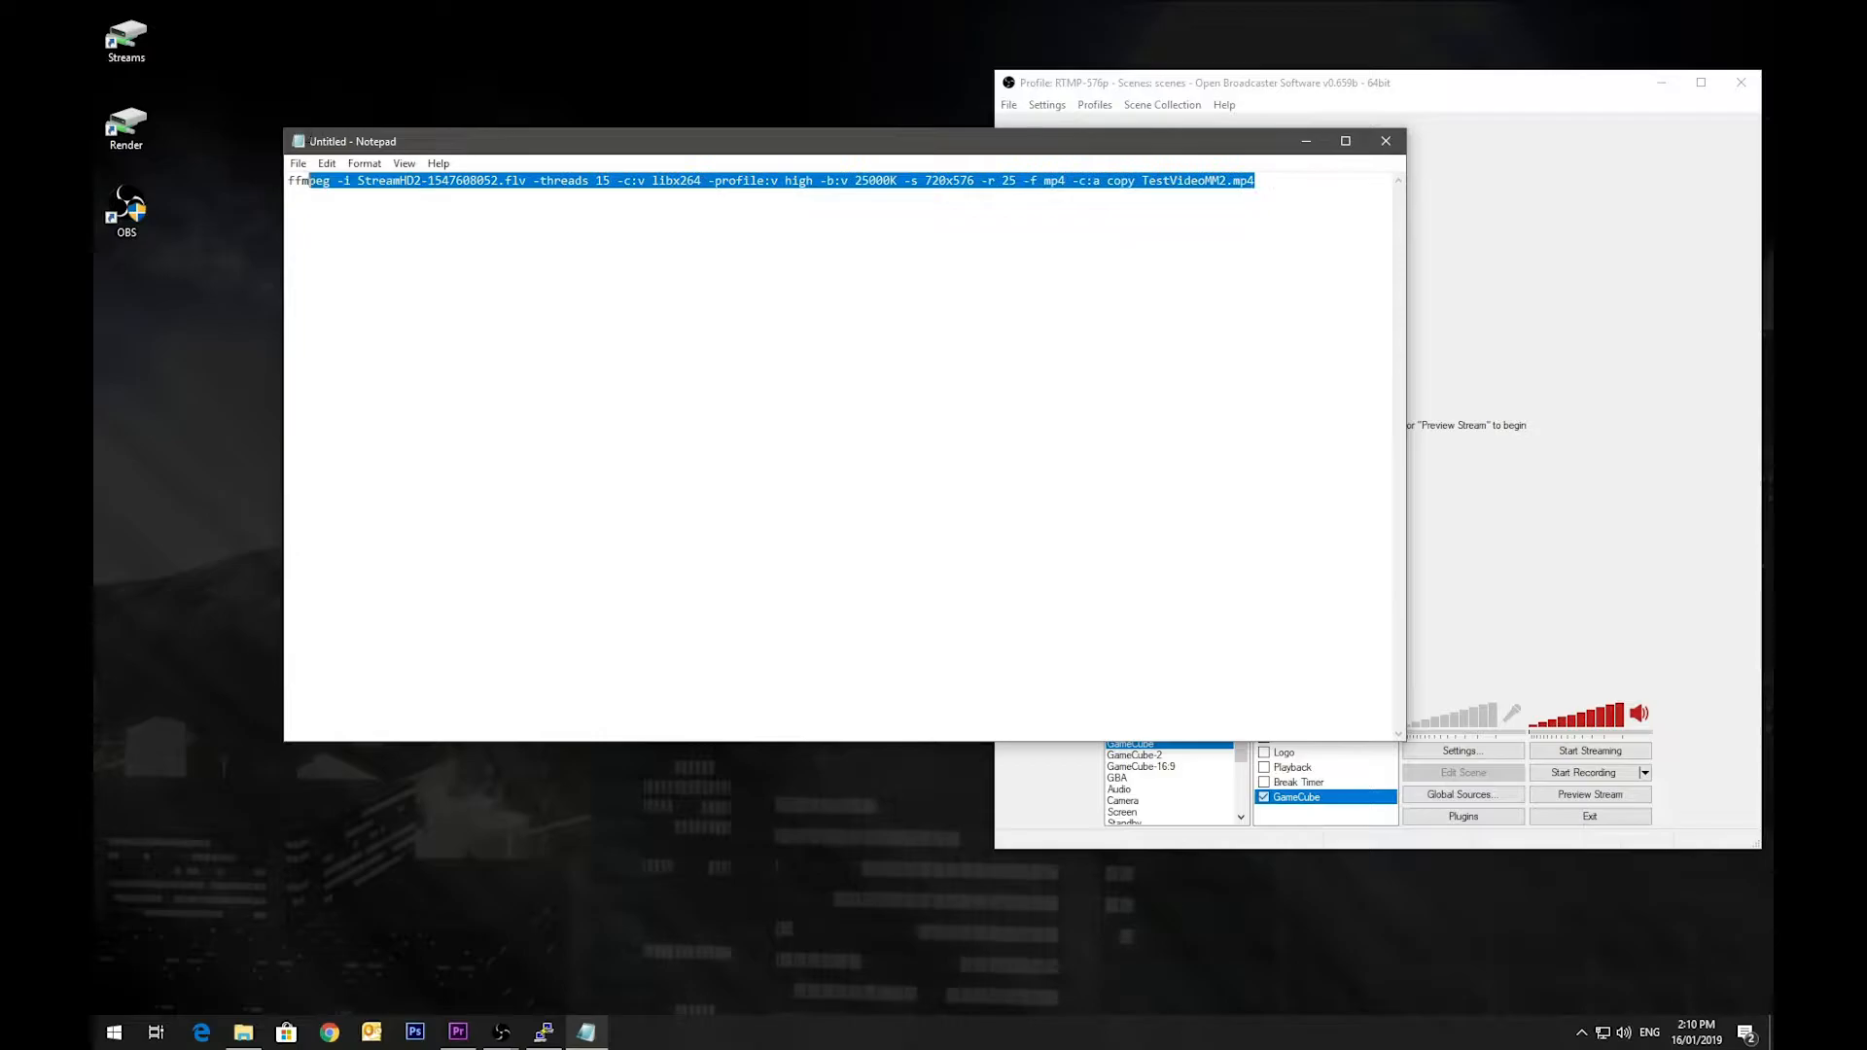
right_click(360, 183)
click(442, 239)
click(1307, 151)
Step: Switch to the PuTTY terminal, run the copied ffmpeg command to convert the recording to TestVideoMM2.mp4, and widen the terminal window
click(544, 1032)
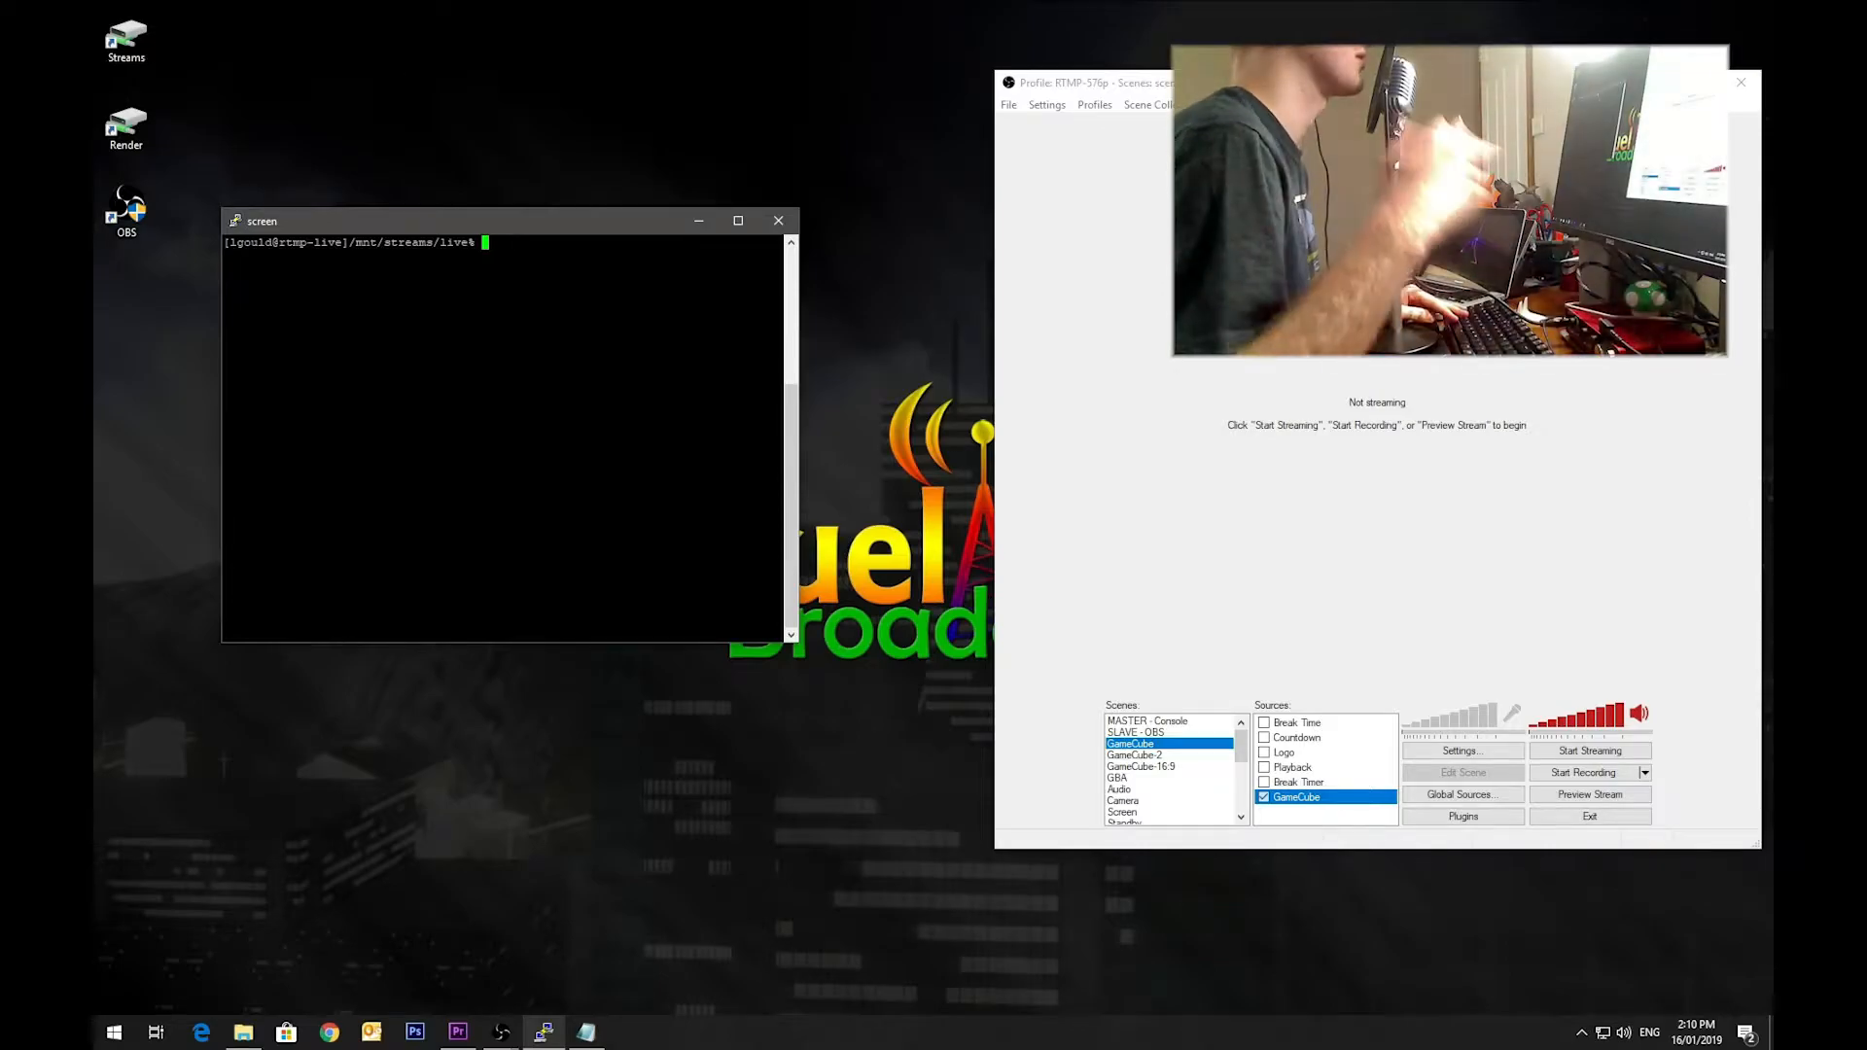
key(shift+Insert)
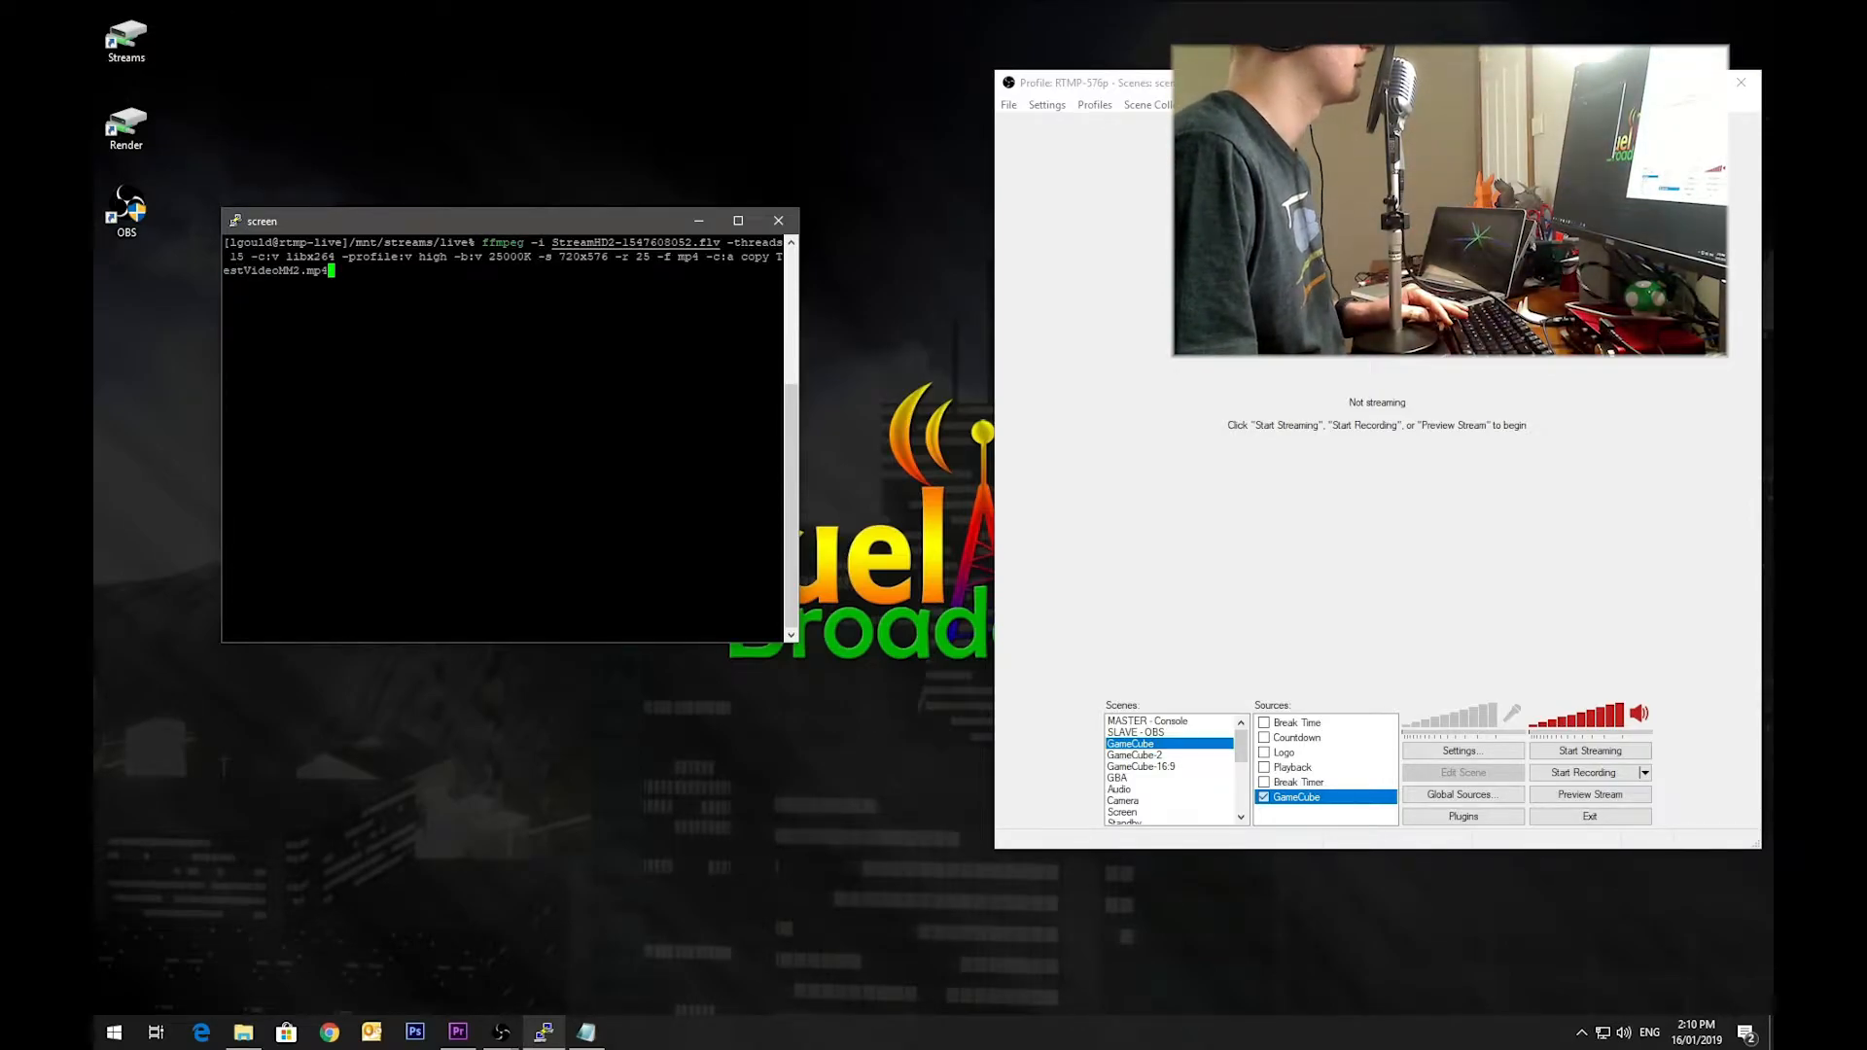
key(Return)
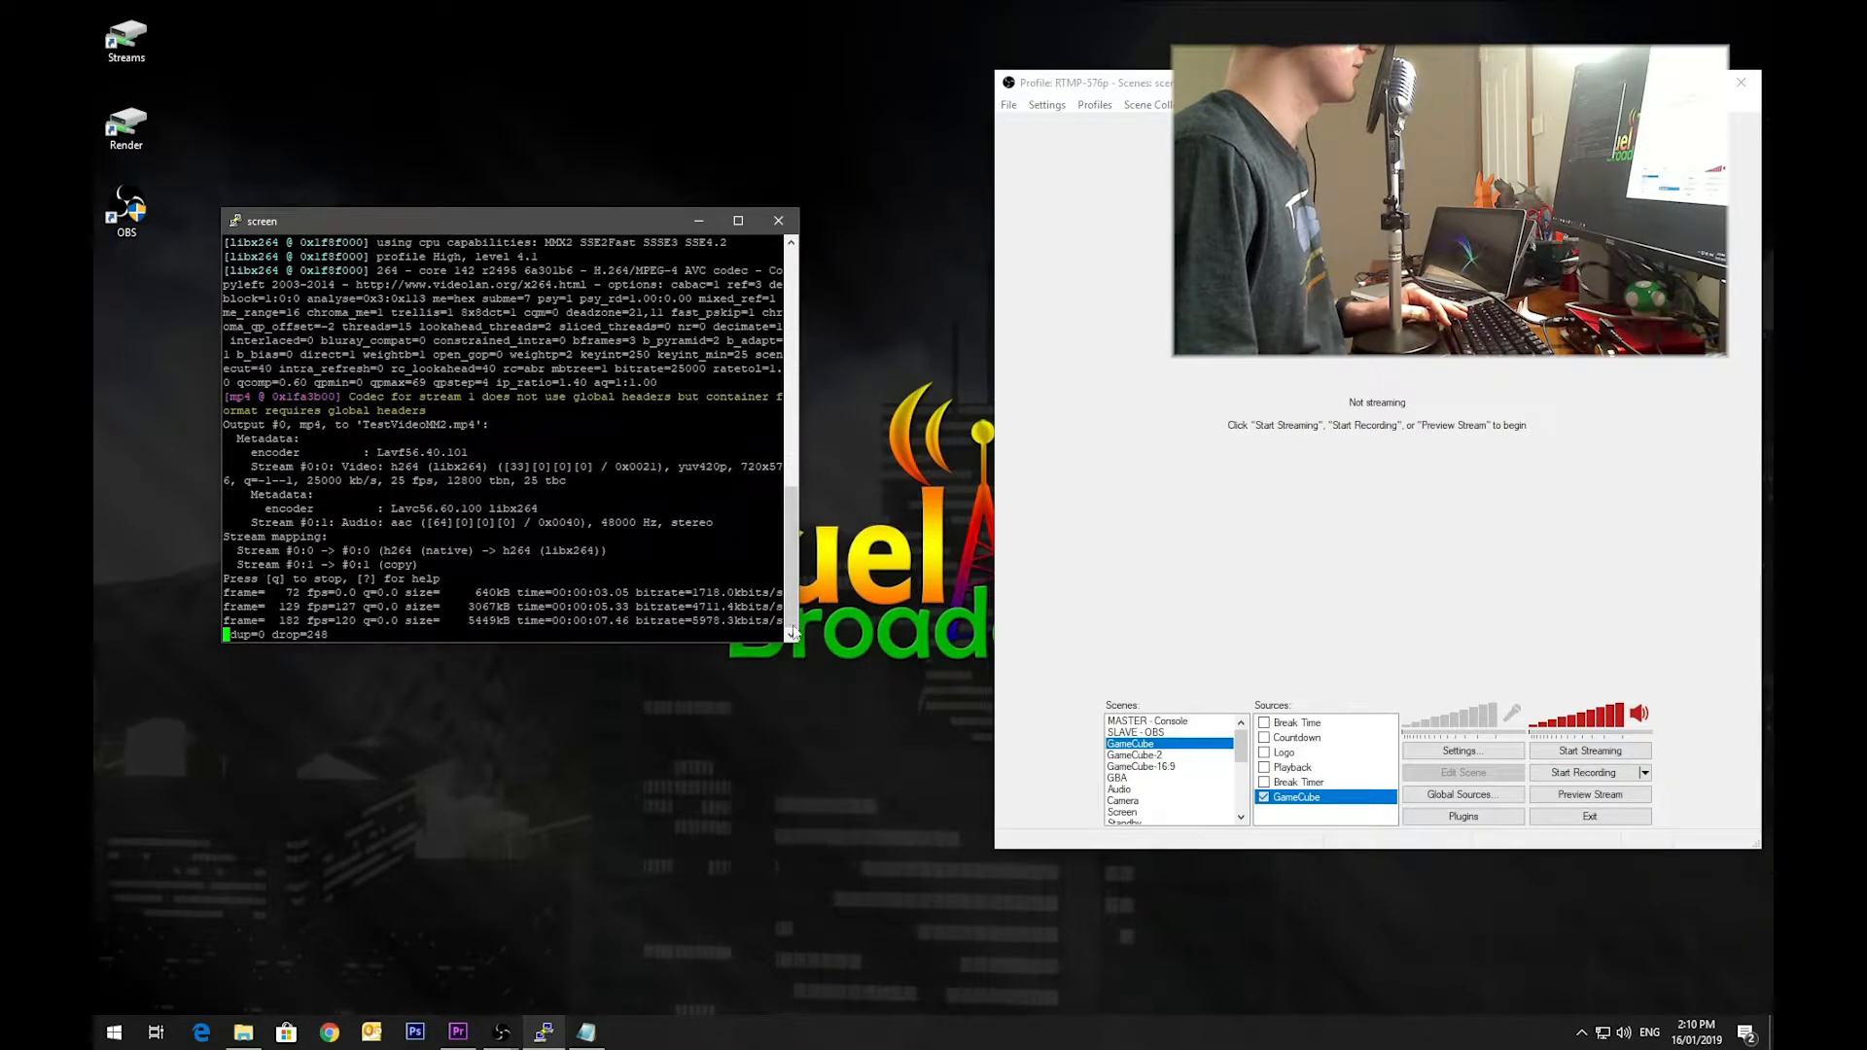
drag(799, 528, 973, 518)
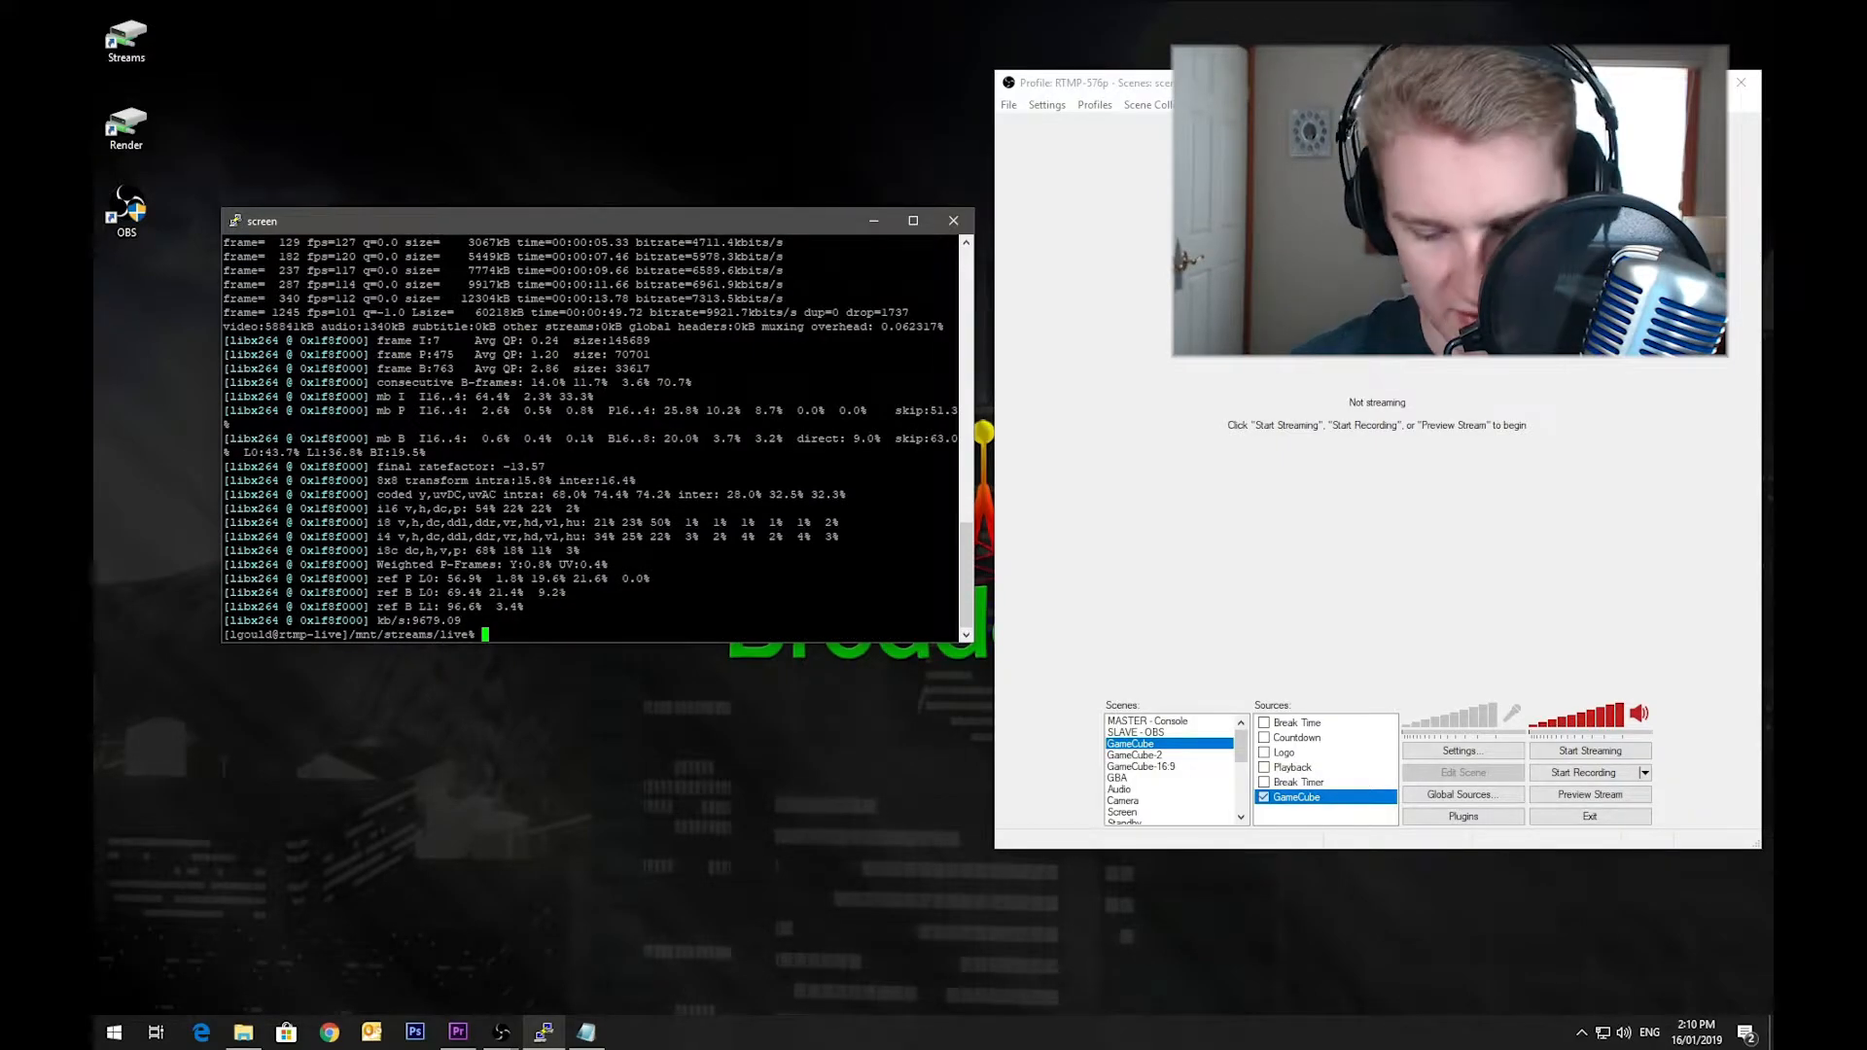
key(Return)
key(Return)
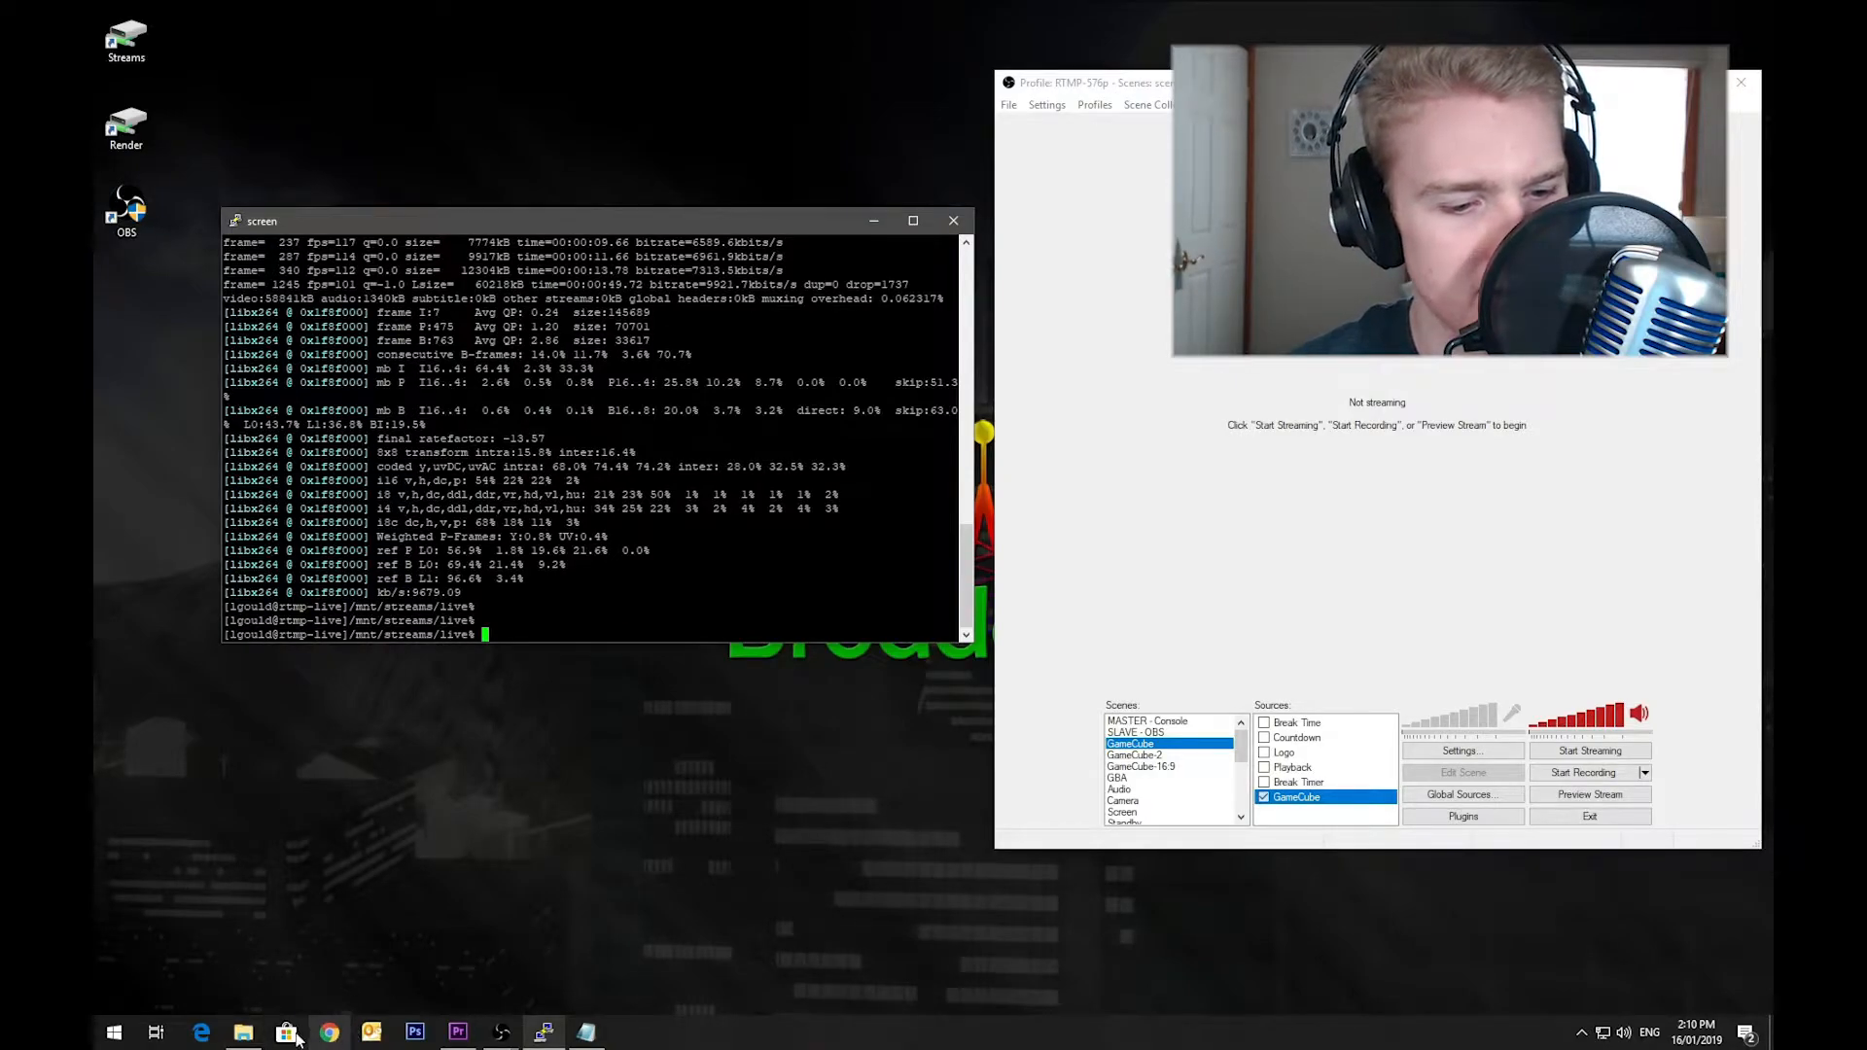
Step: Play TestVideoMM2 from the live folder in an enlarged player window, skim through to its end and close the player
click(243, 1031)
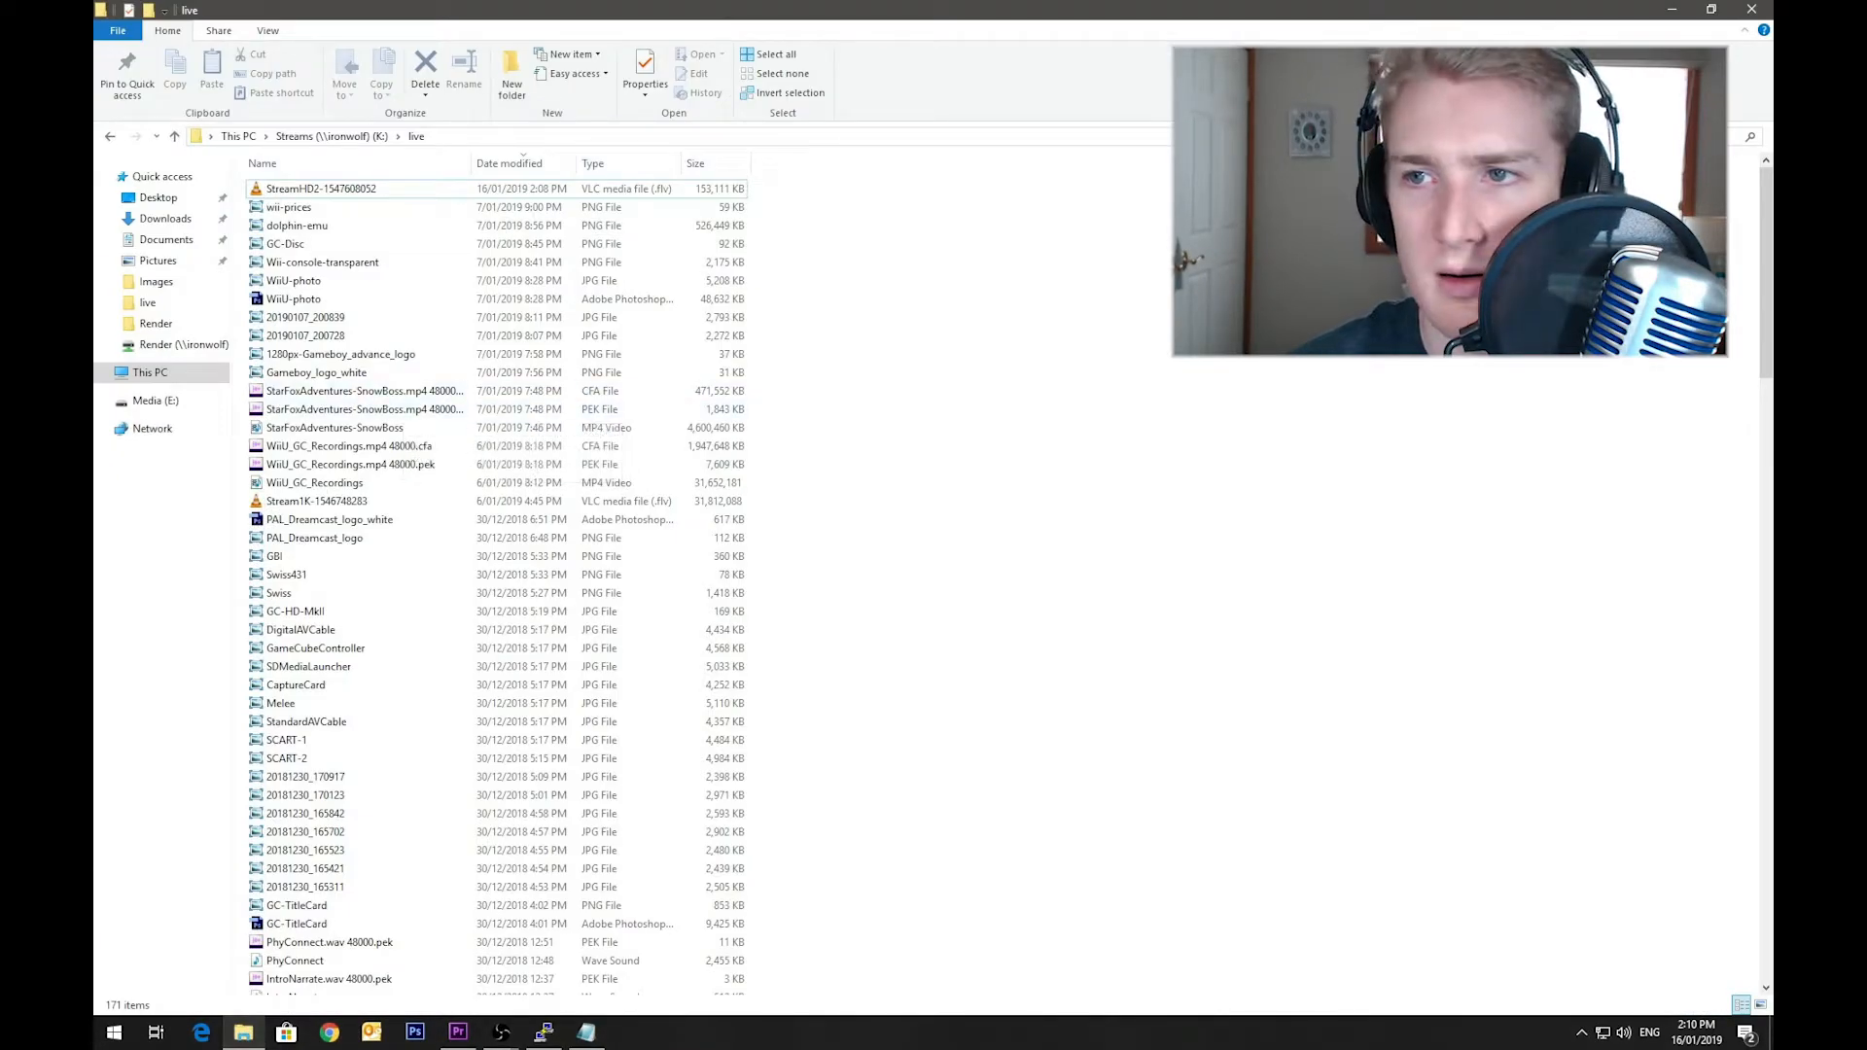
click(309, 188)
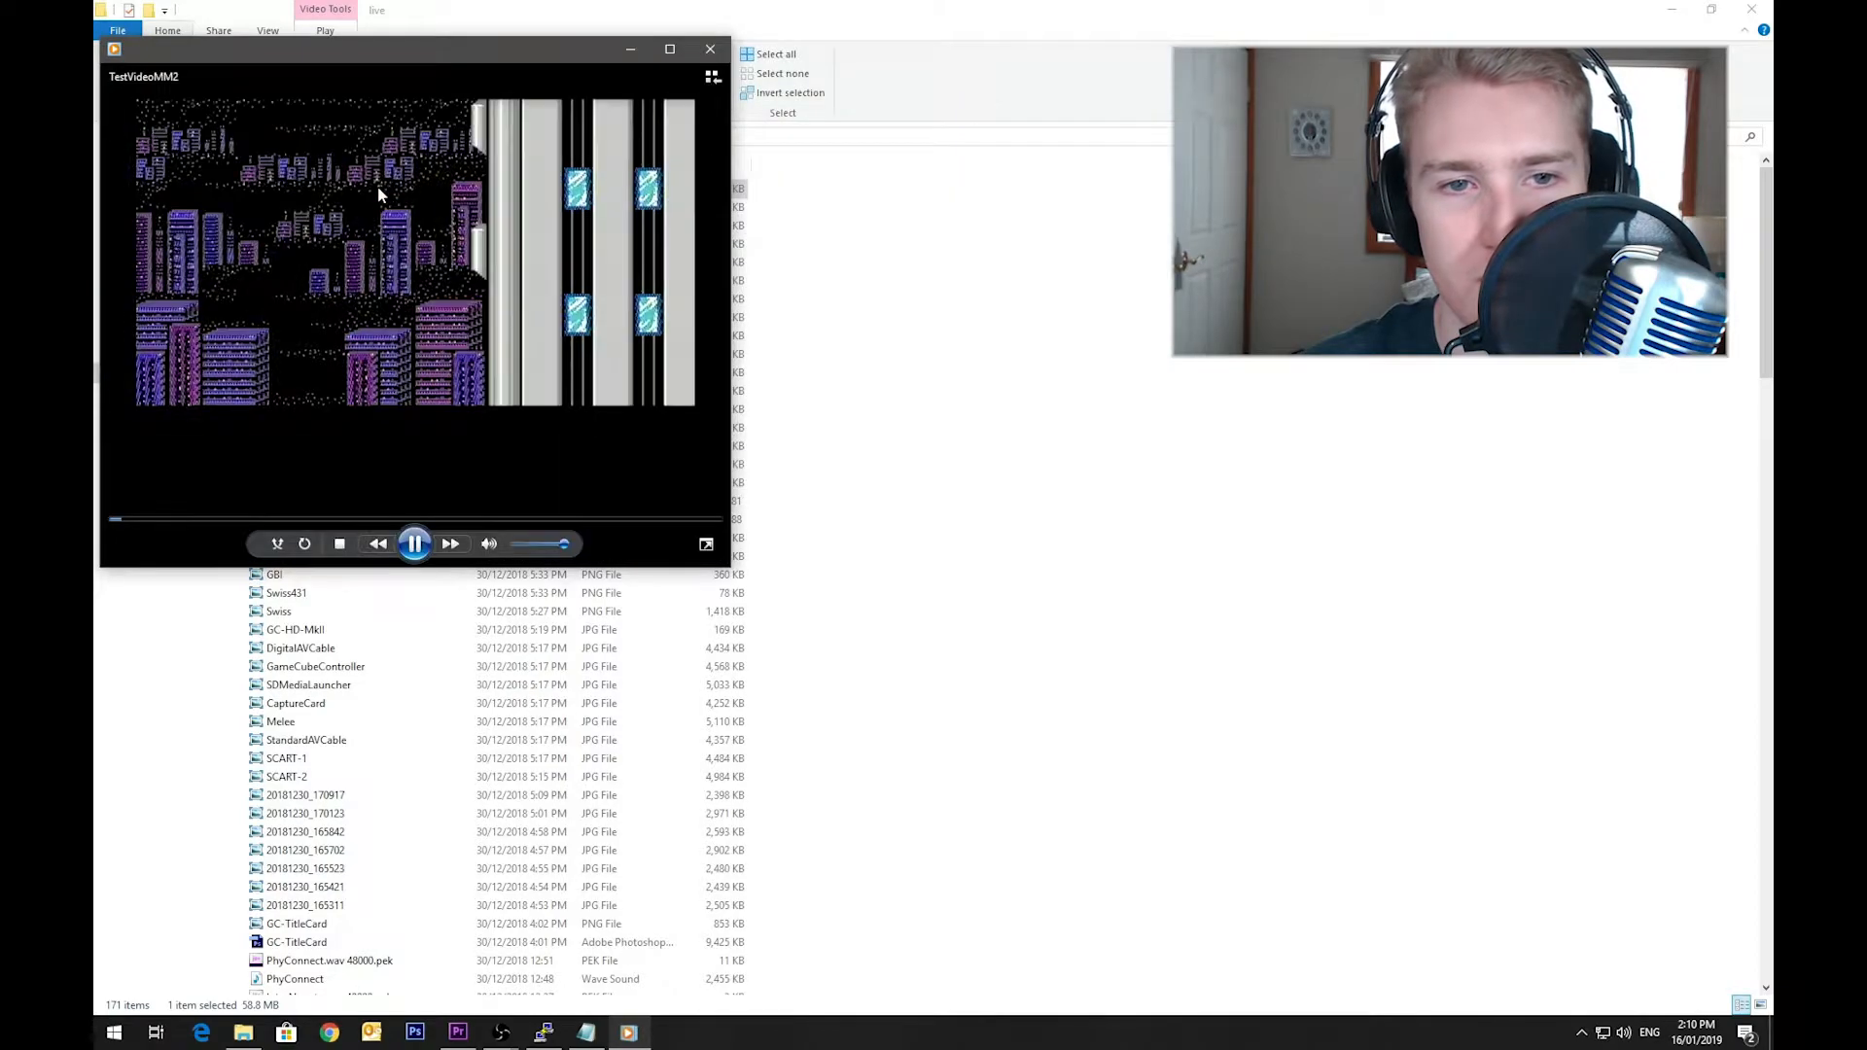
drag(724, 564, 1390, 899)
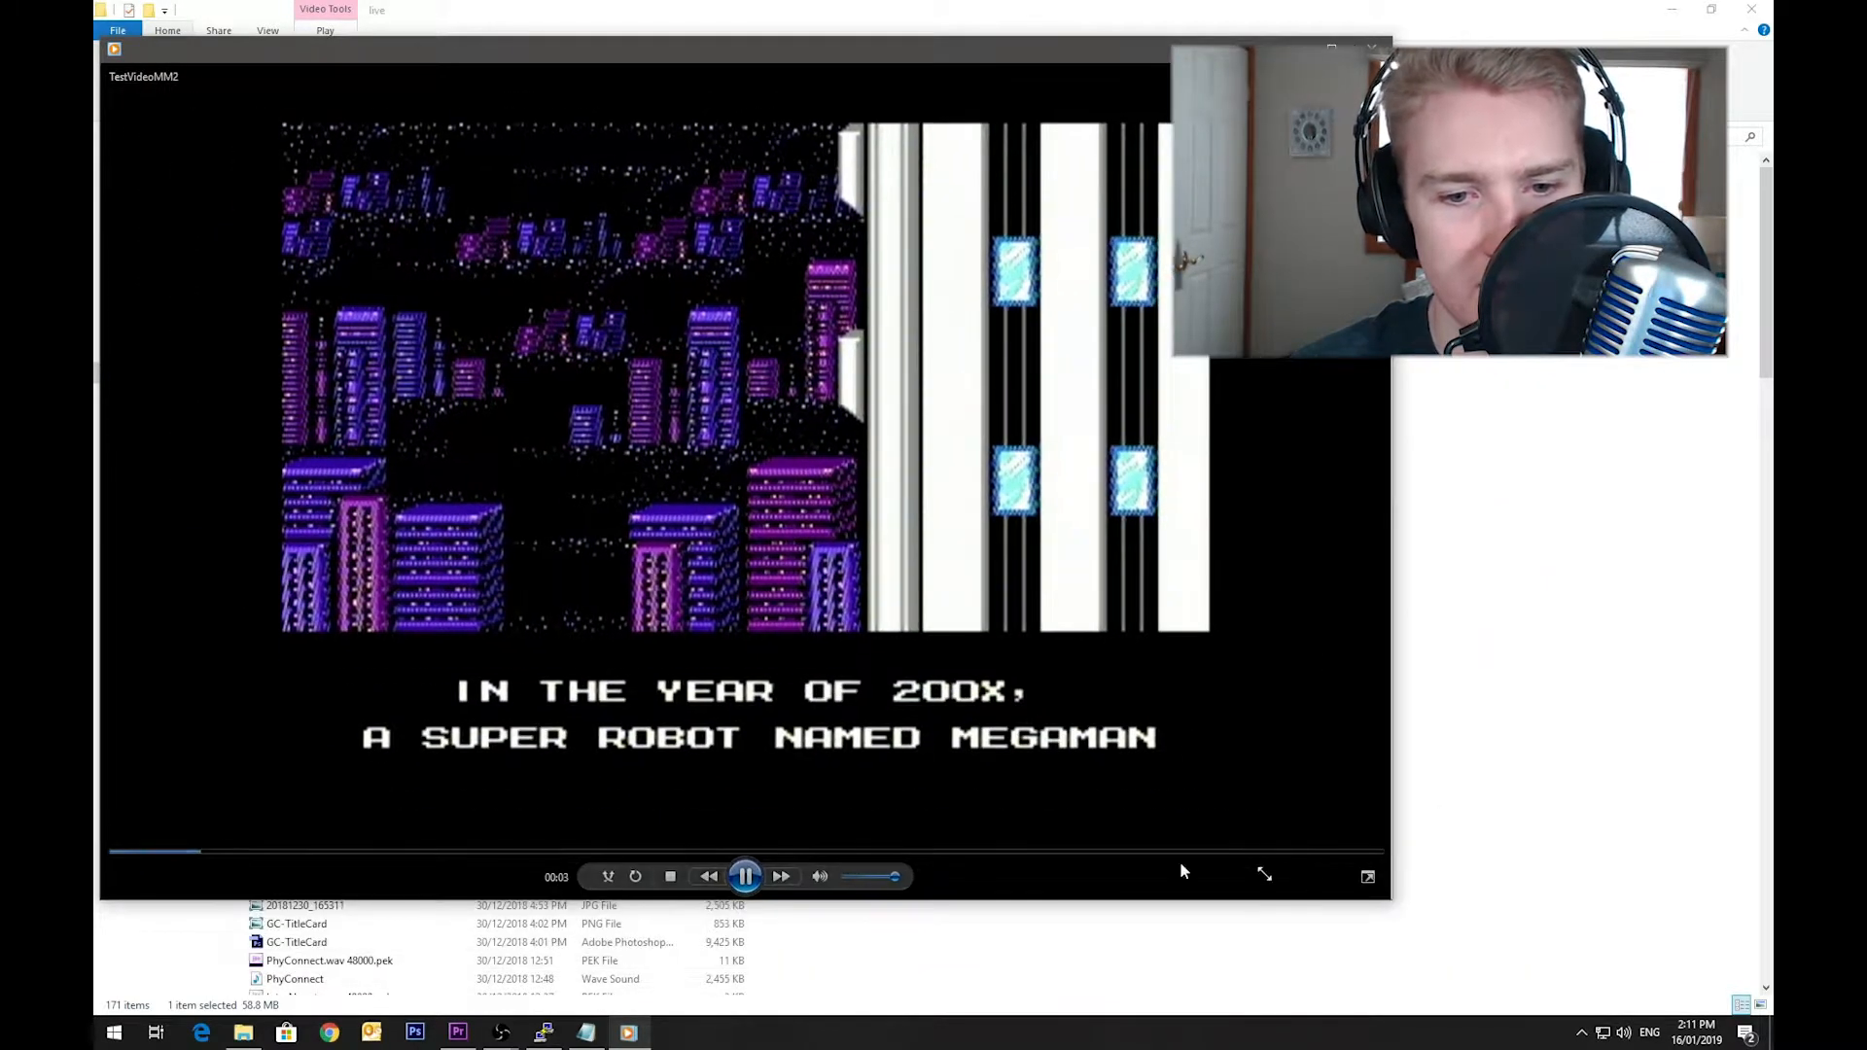
click(477, 853)
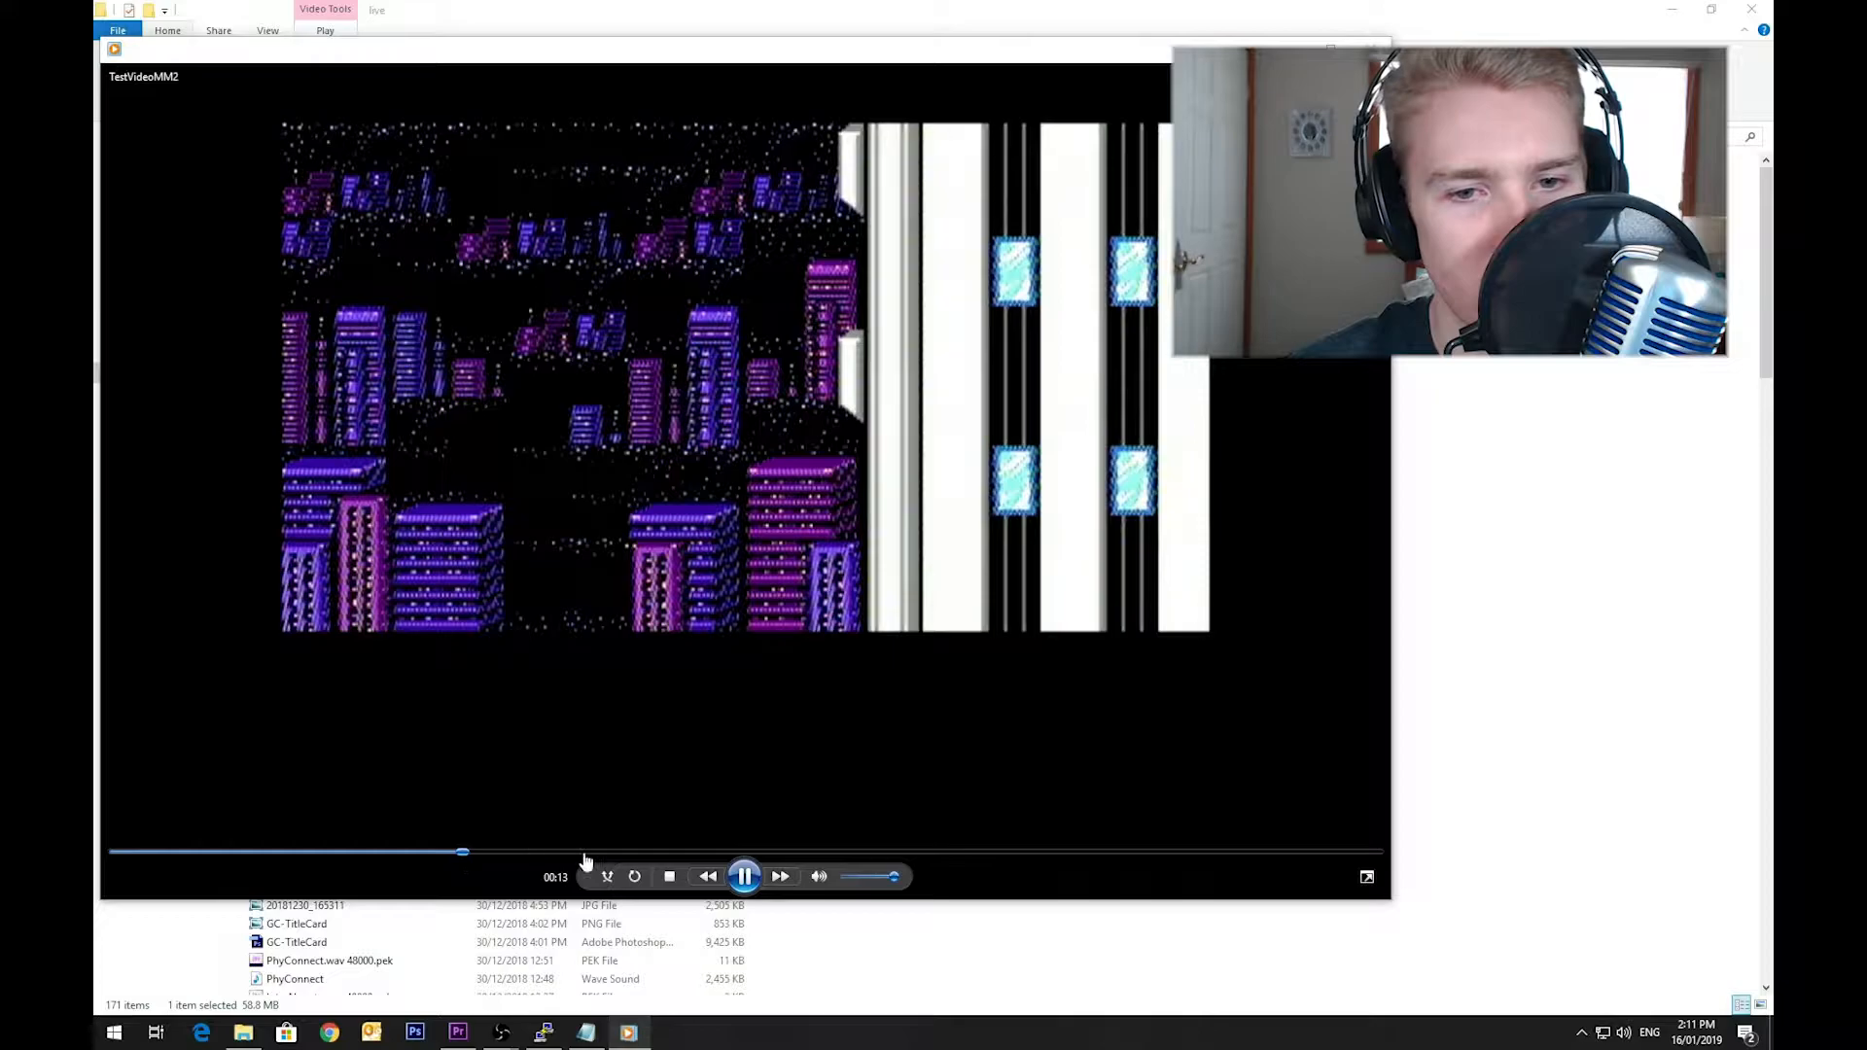
click(928, 853)
click(1122, 849)
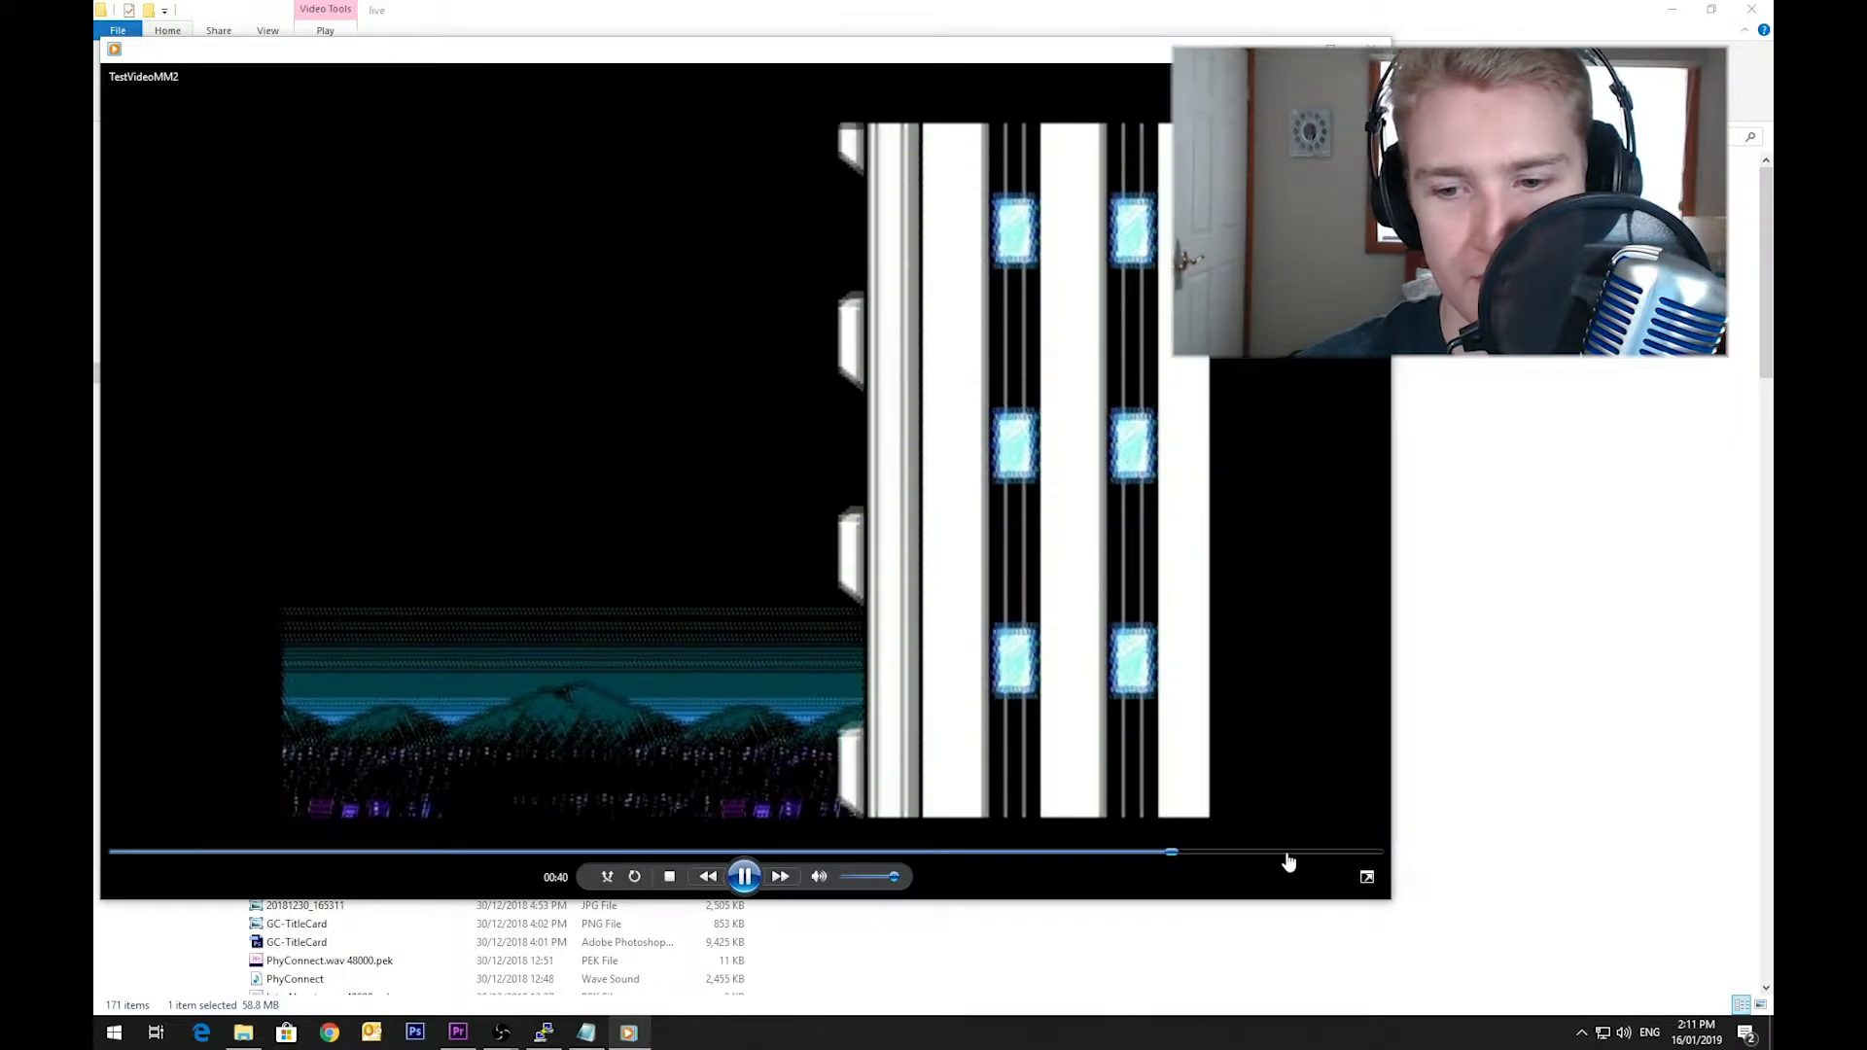
click(1287, 854)
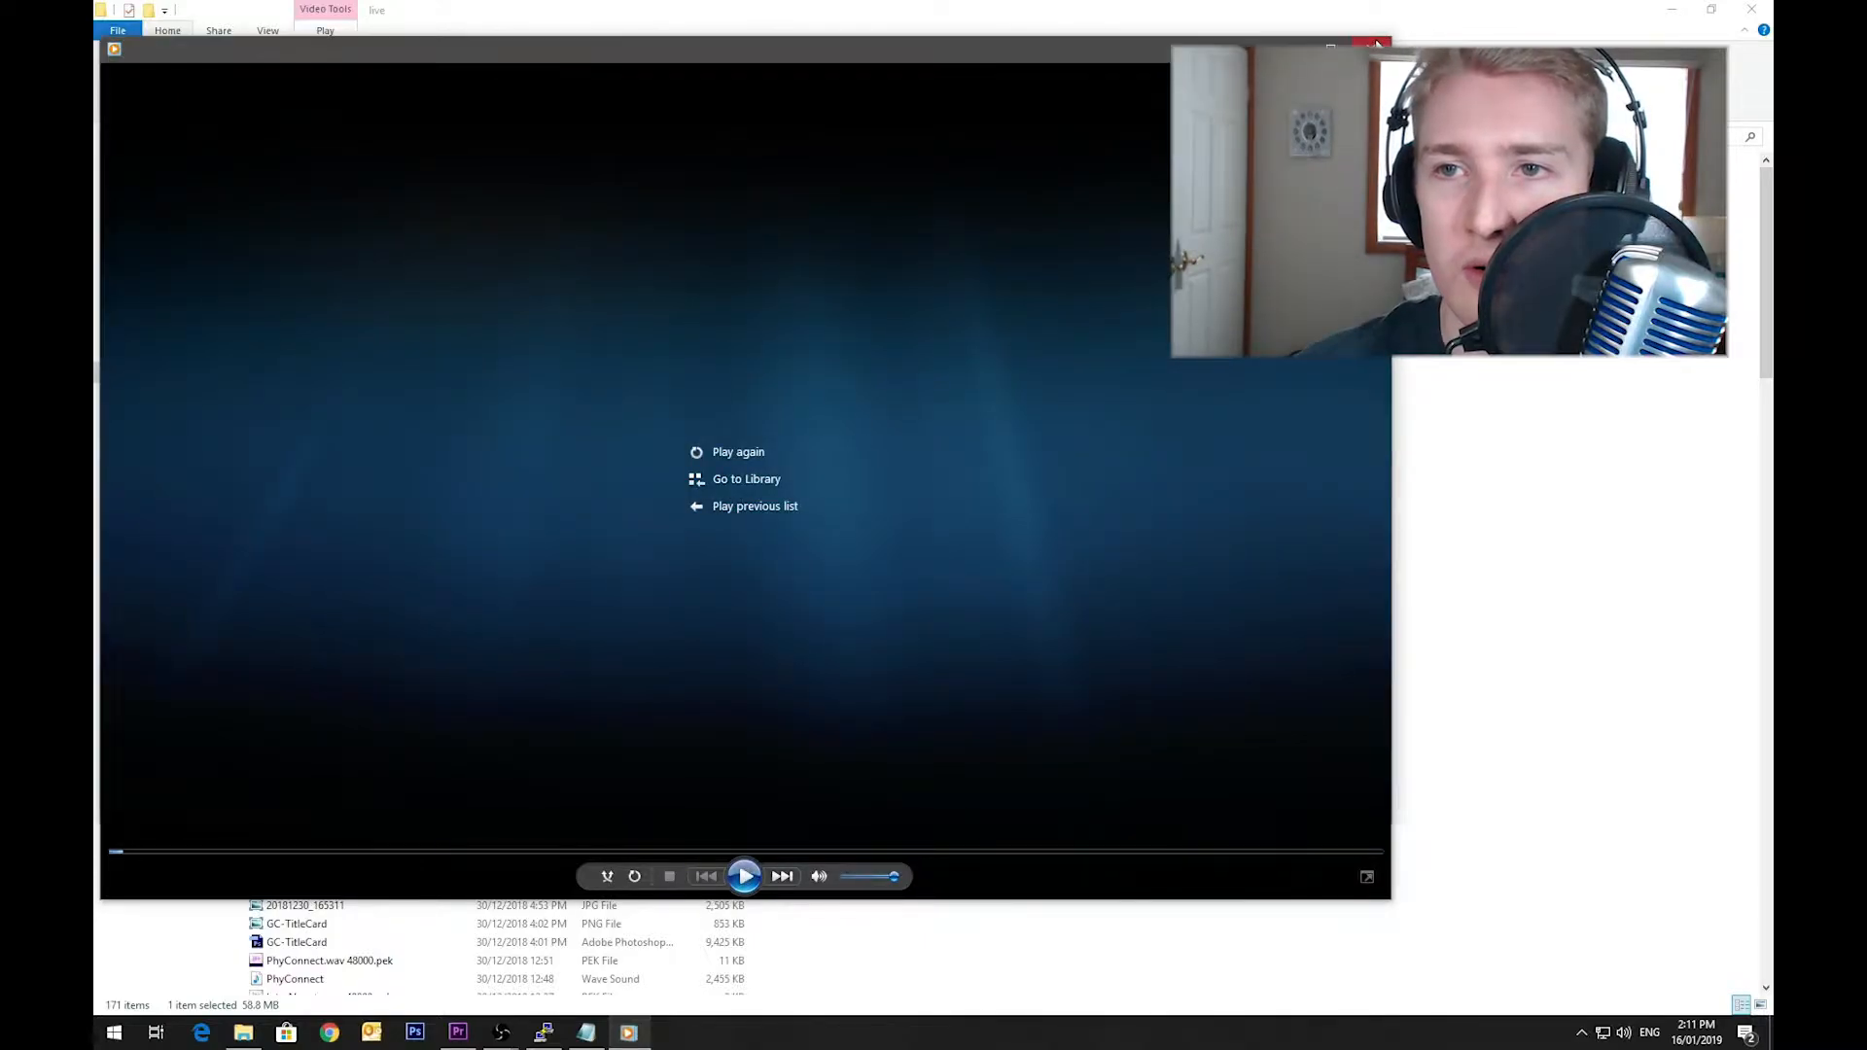
click(1372, 44)
Step: Restore the live folder window to a smaller floating size, and bring up the terminal and minimize it
drag(895, 11, 917, 95)
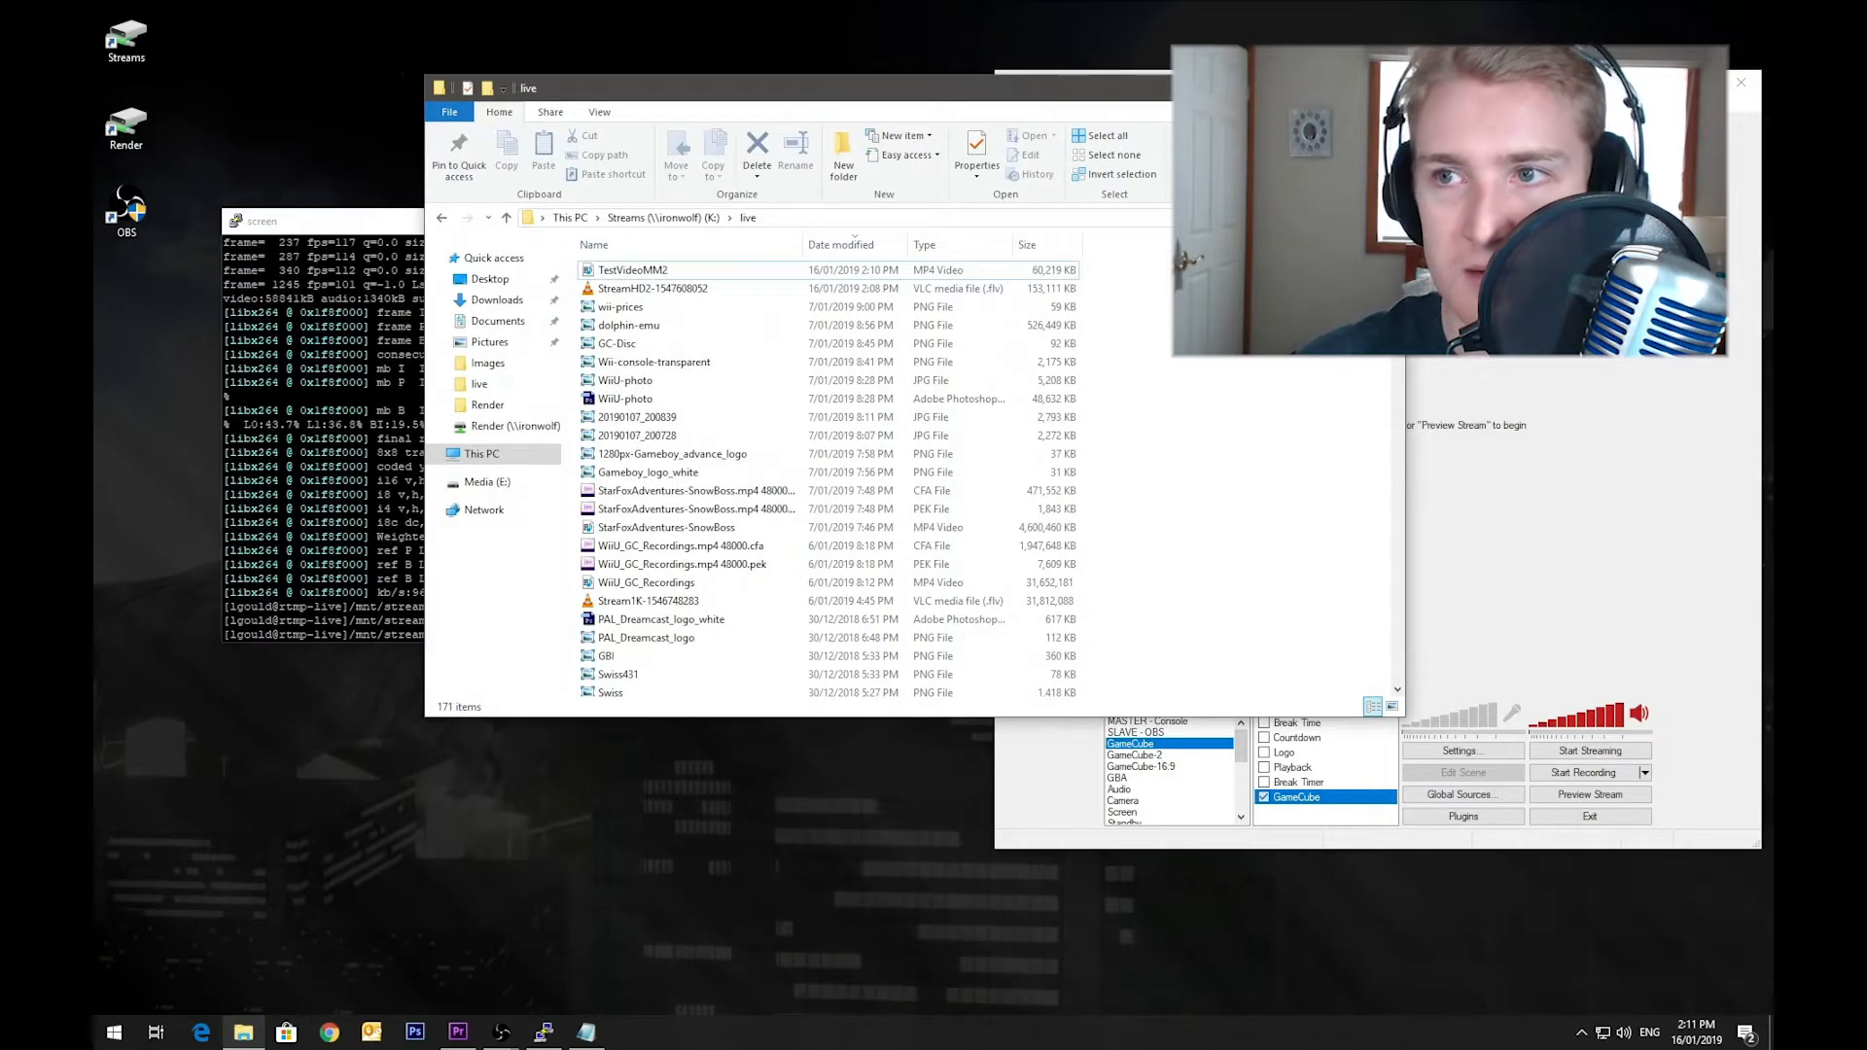
click(543, 1032)
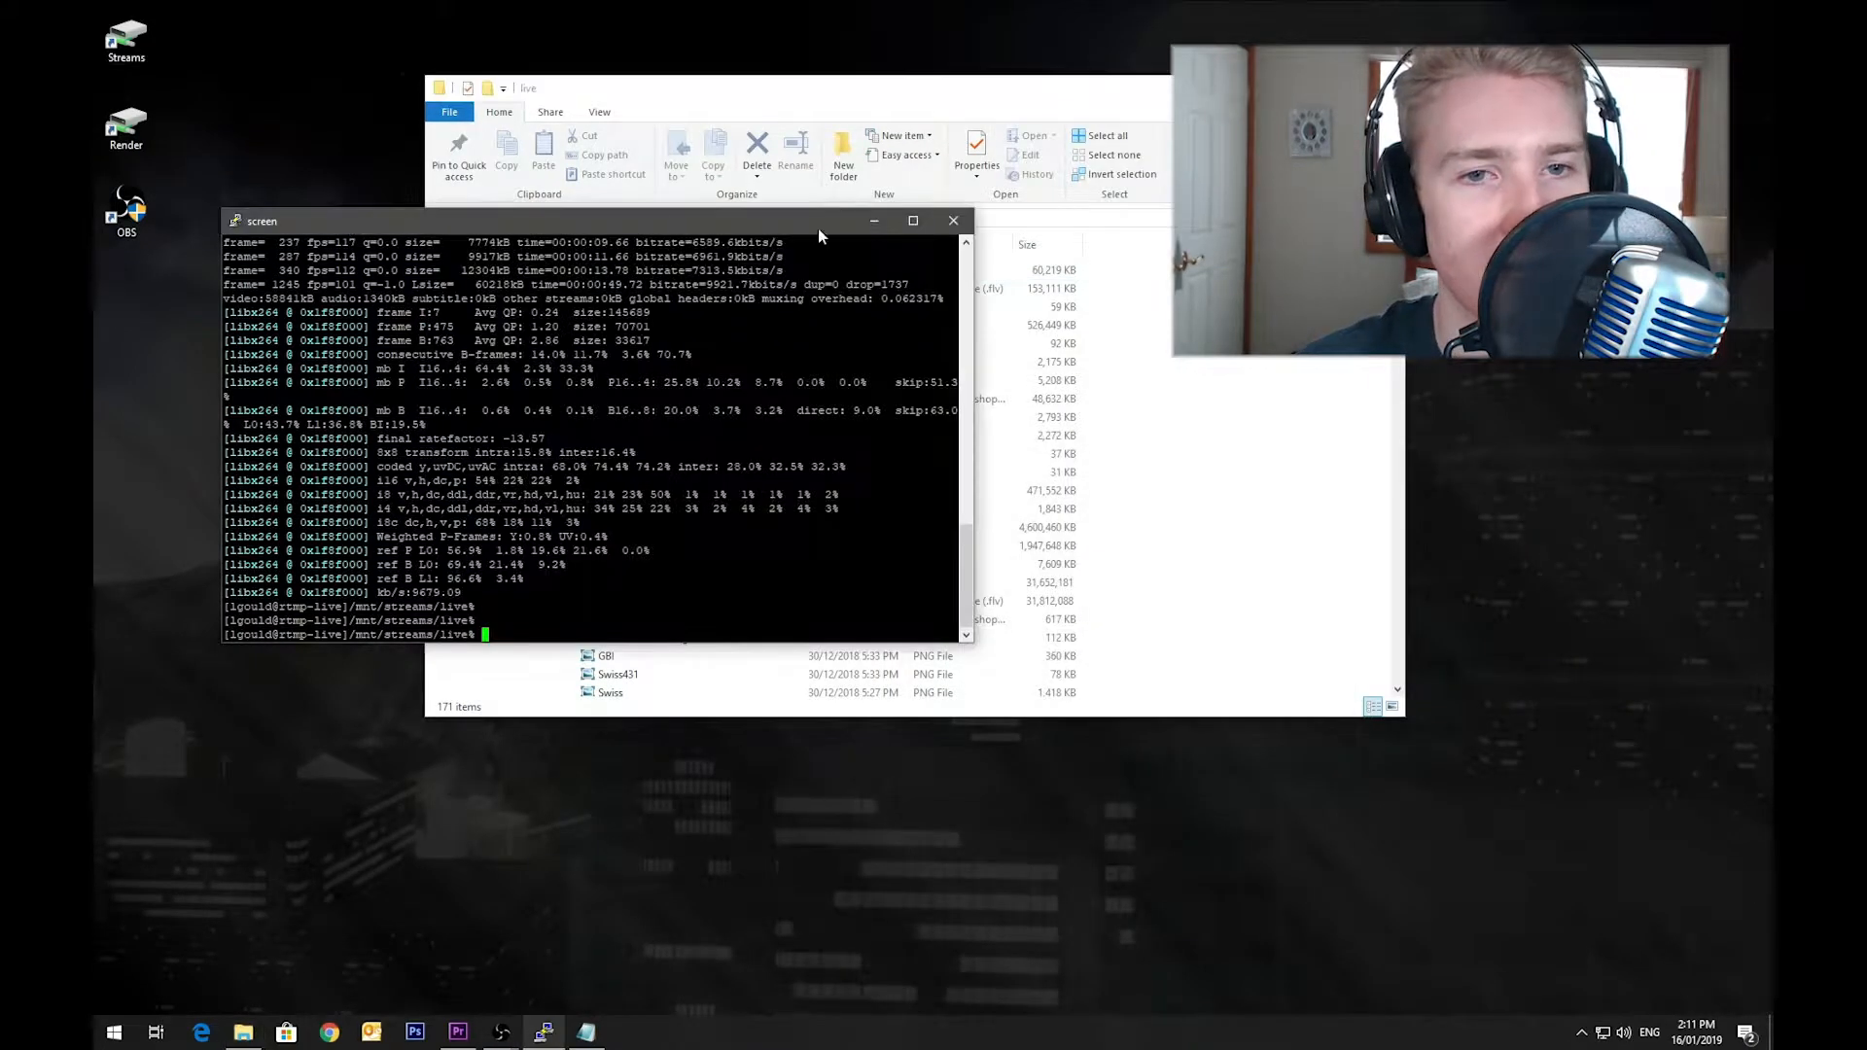
click(889, 220)
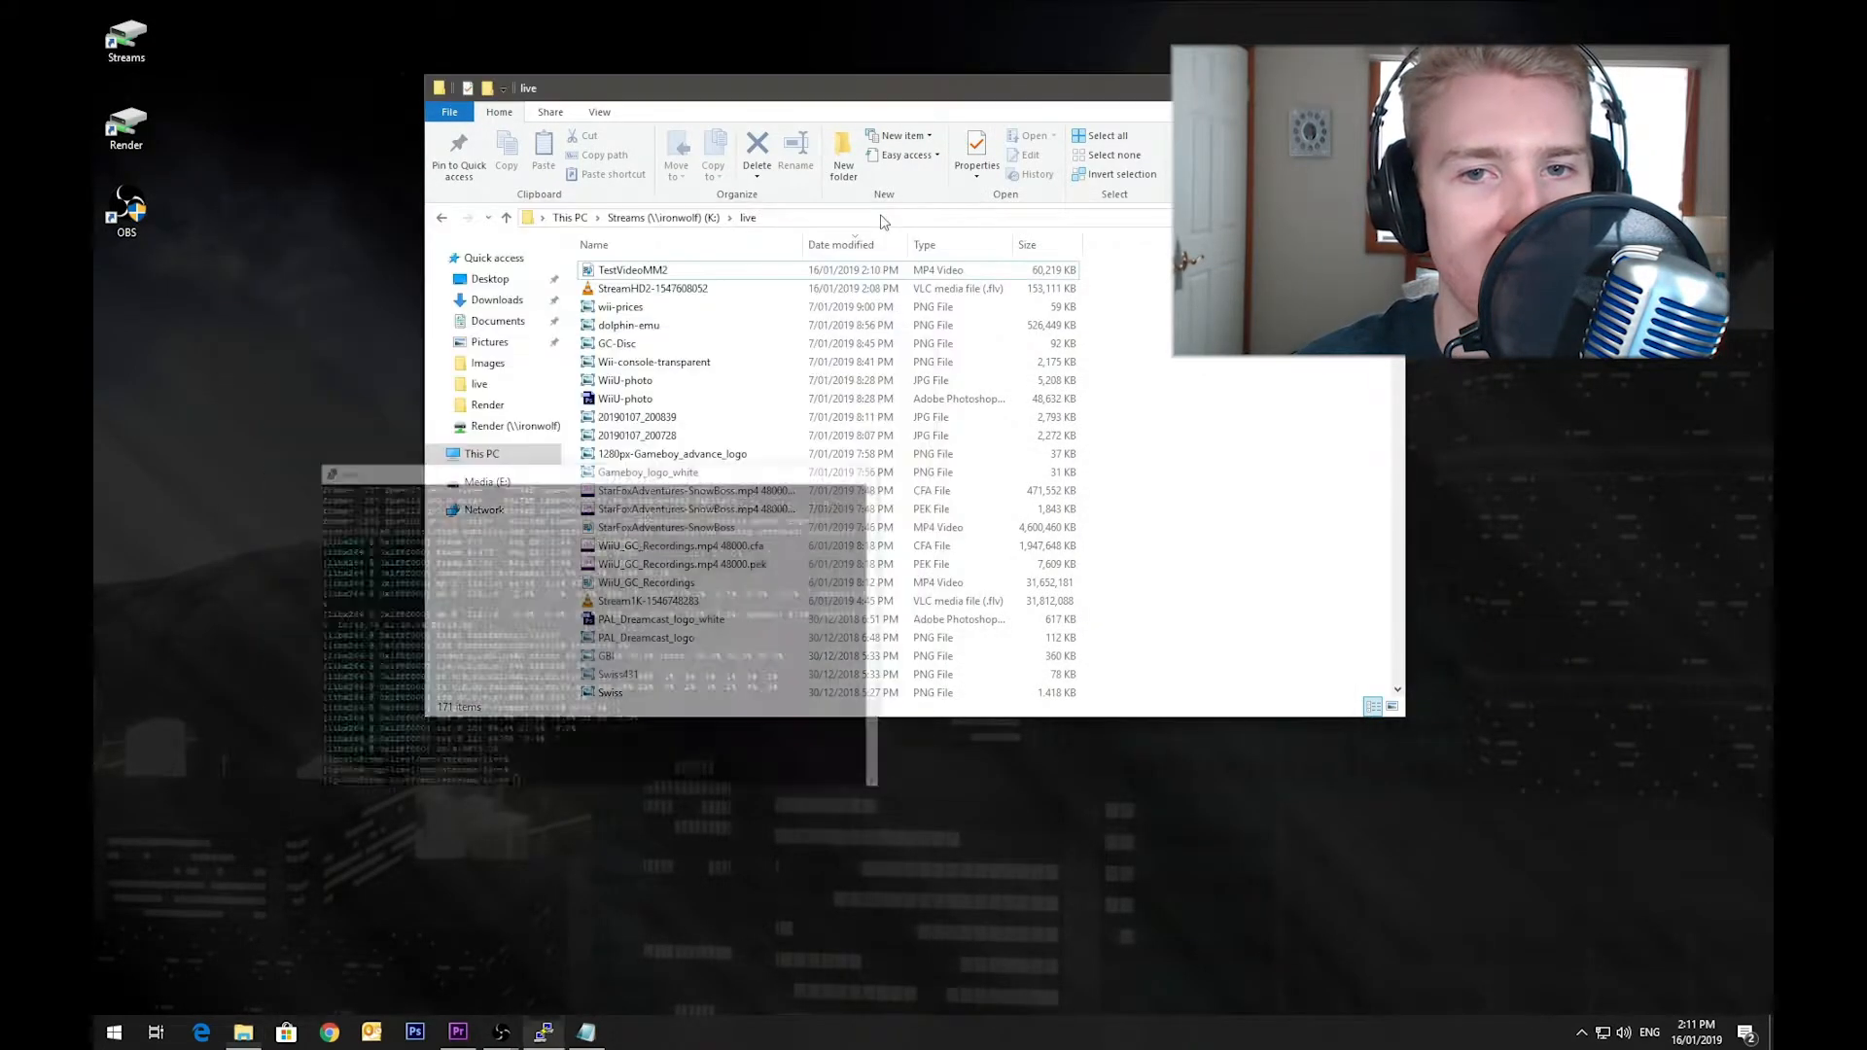
Step: Switch to Premiere Pro and preview the Master sequence around the GameCube title and the controller section
click(454, 1032)
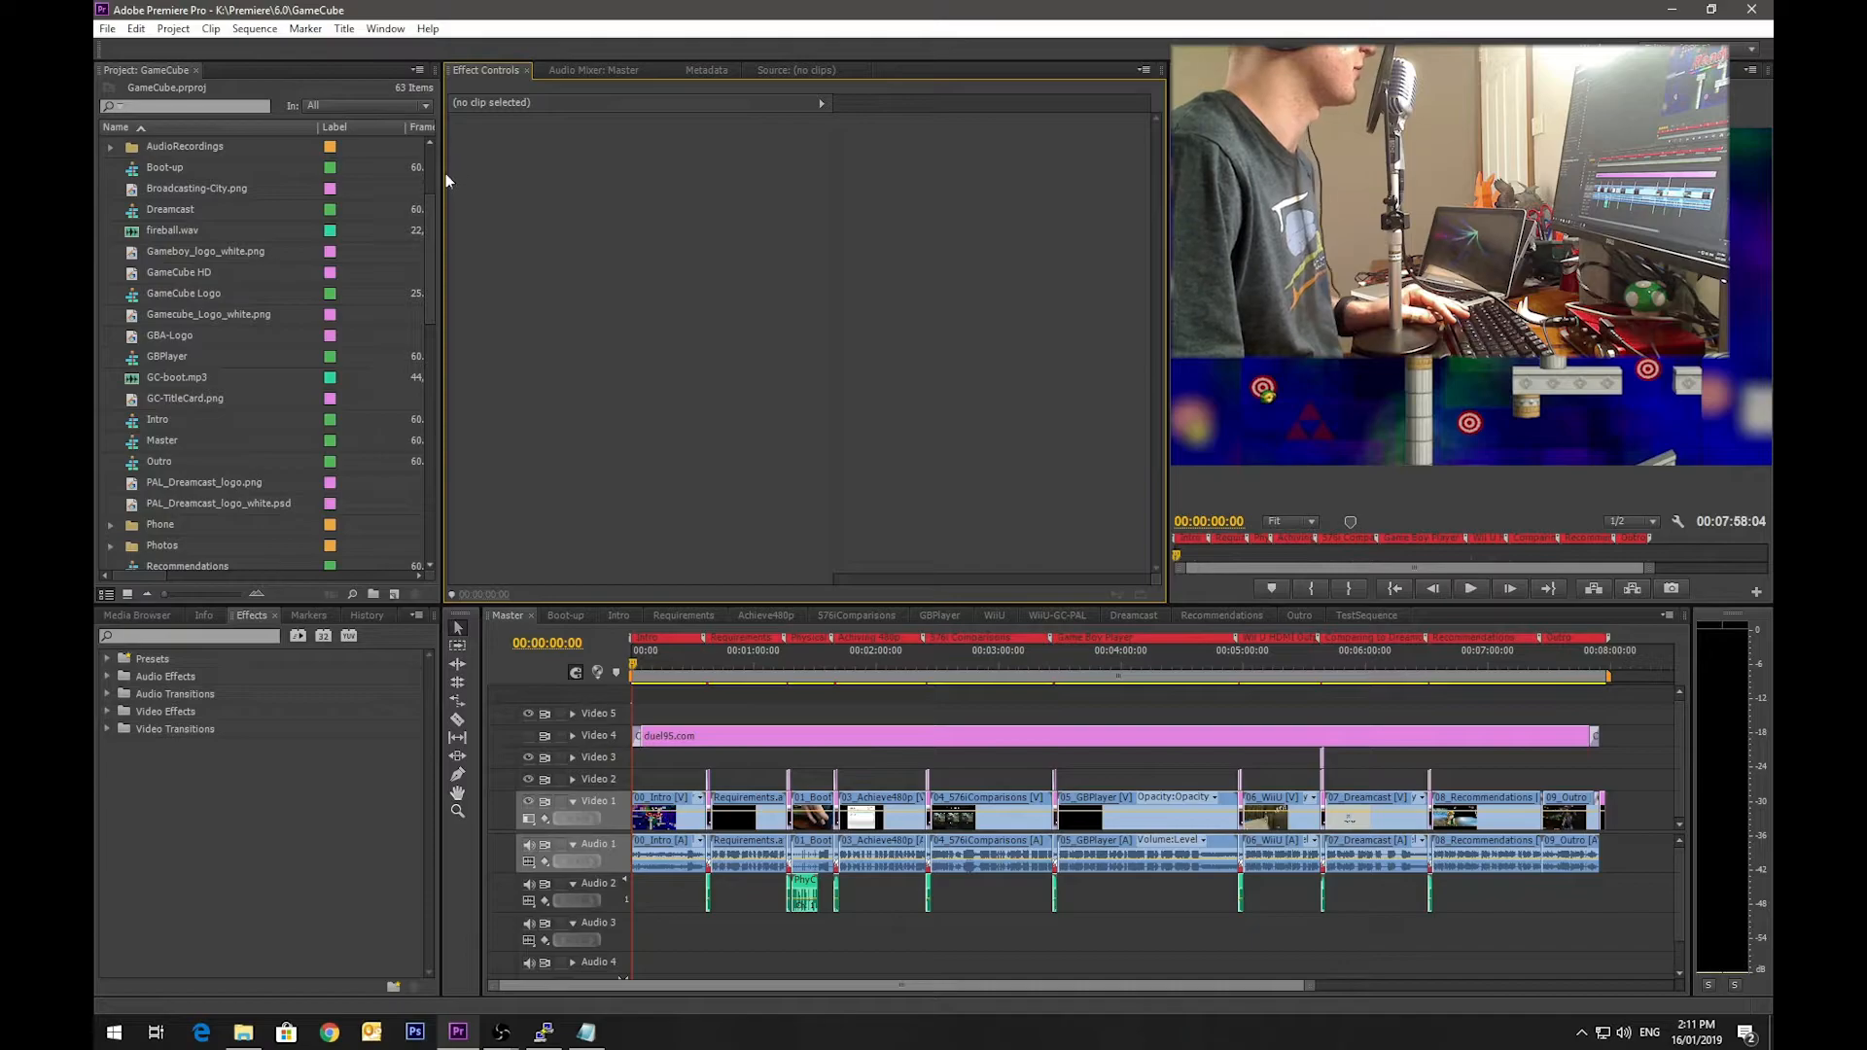
drag(428, 204, 459, 126)
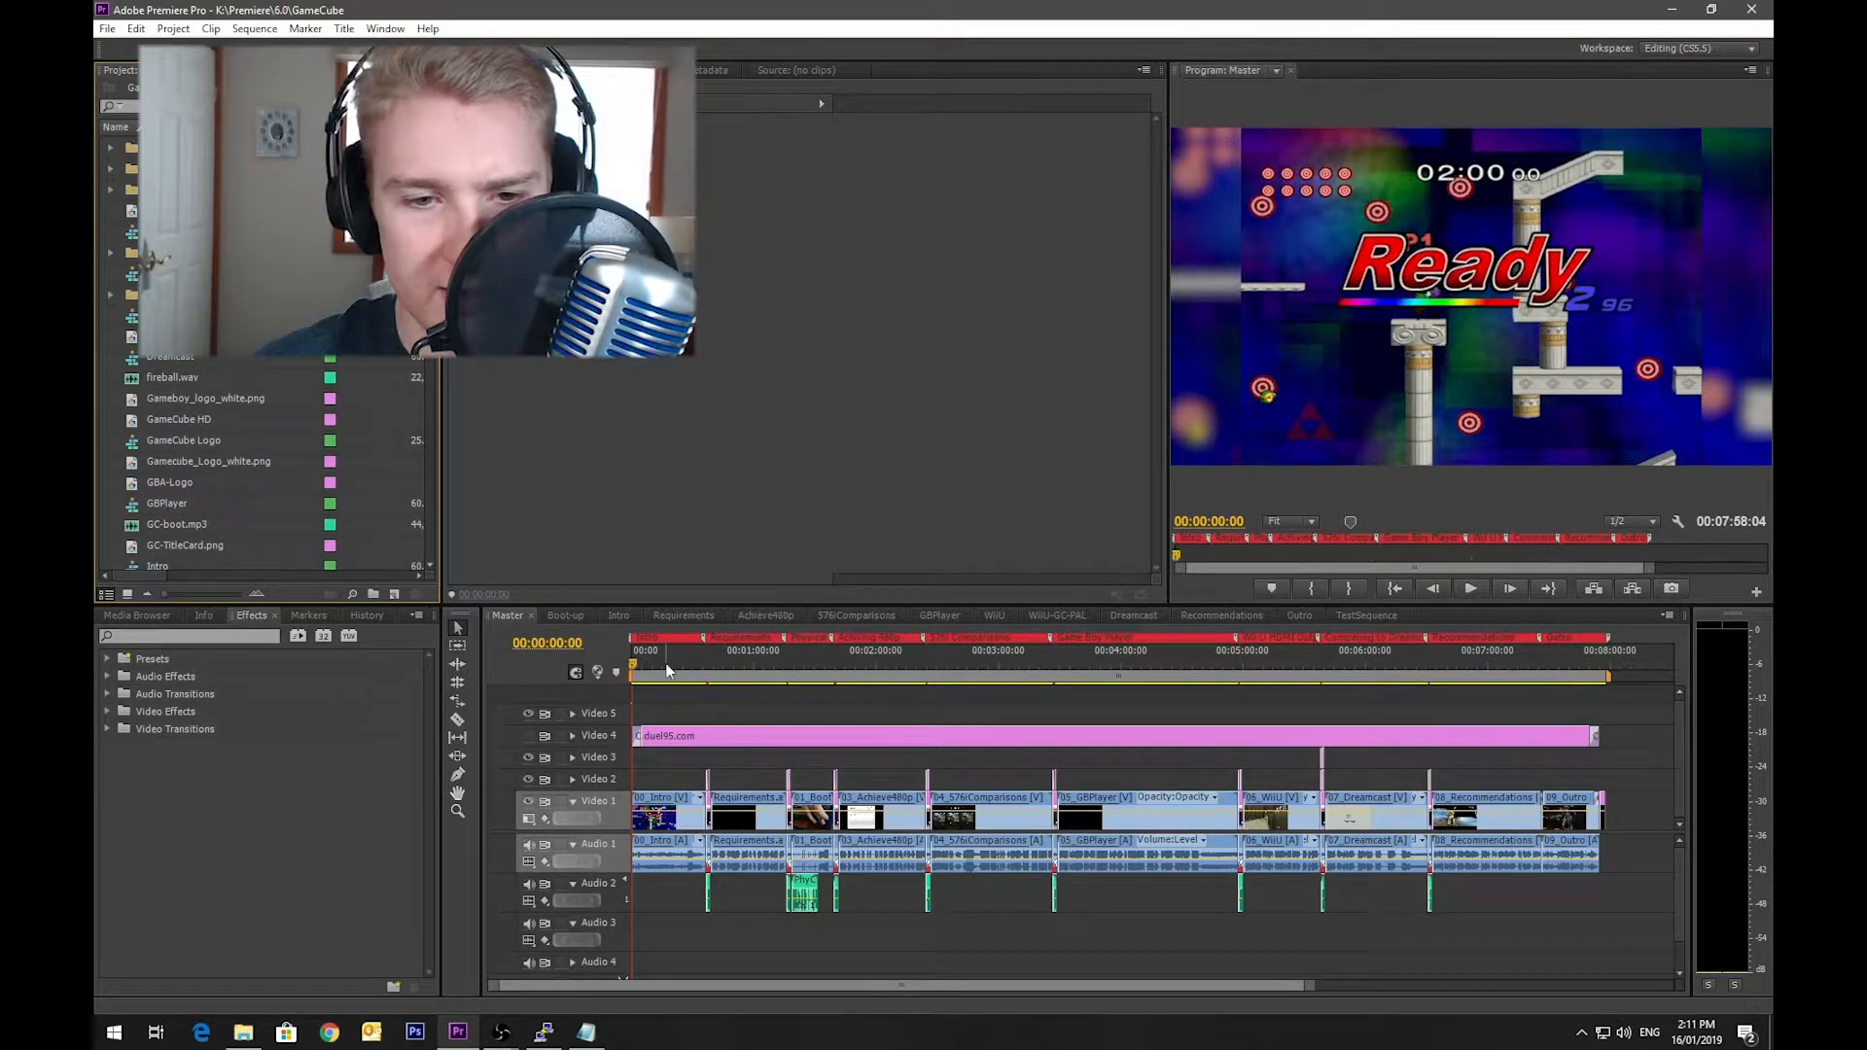
click(723, 665)
drag(659, 665, 632, 665)
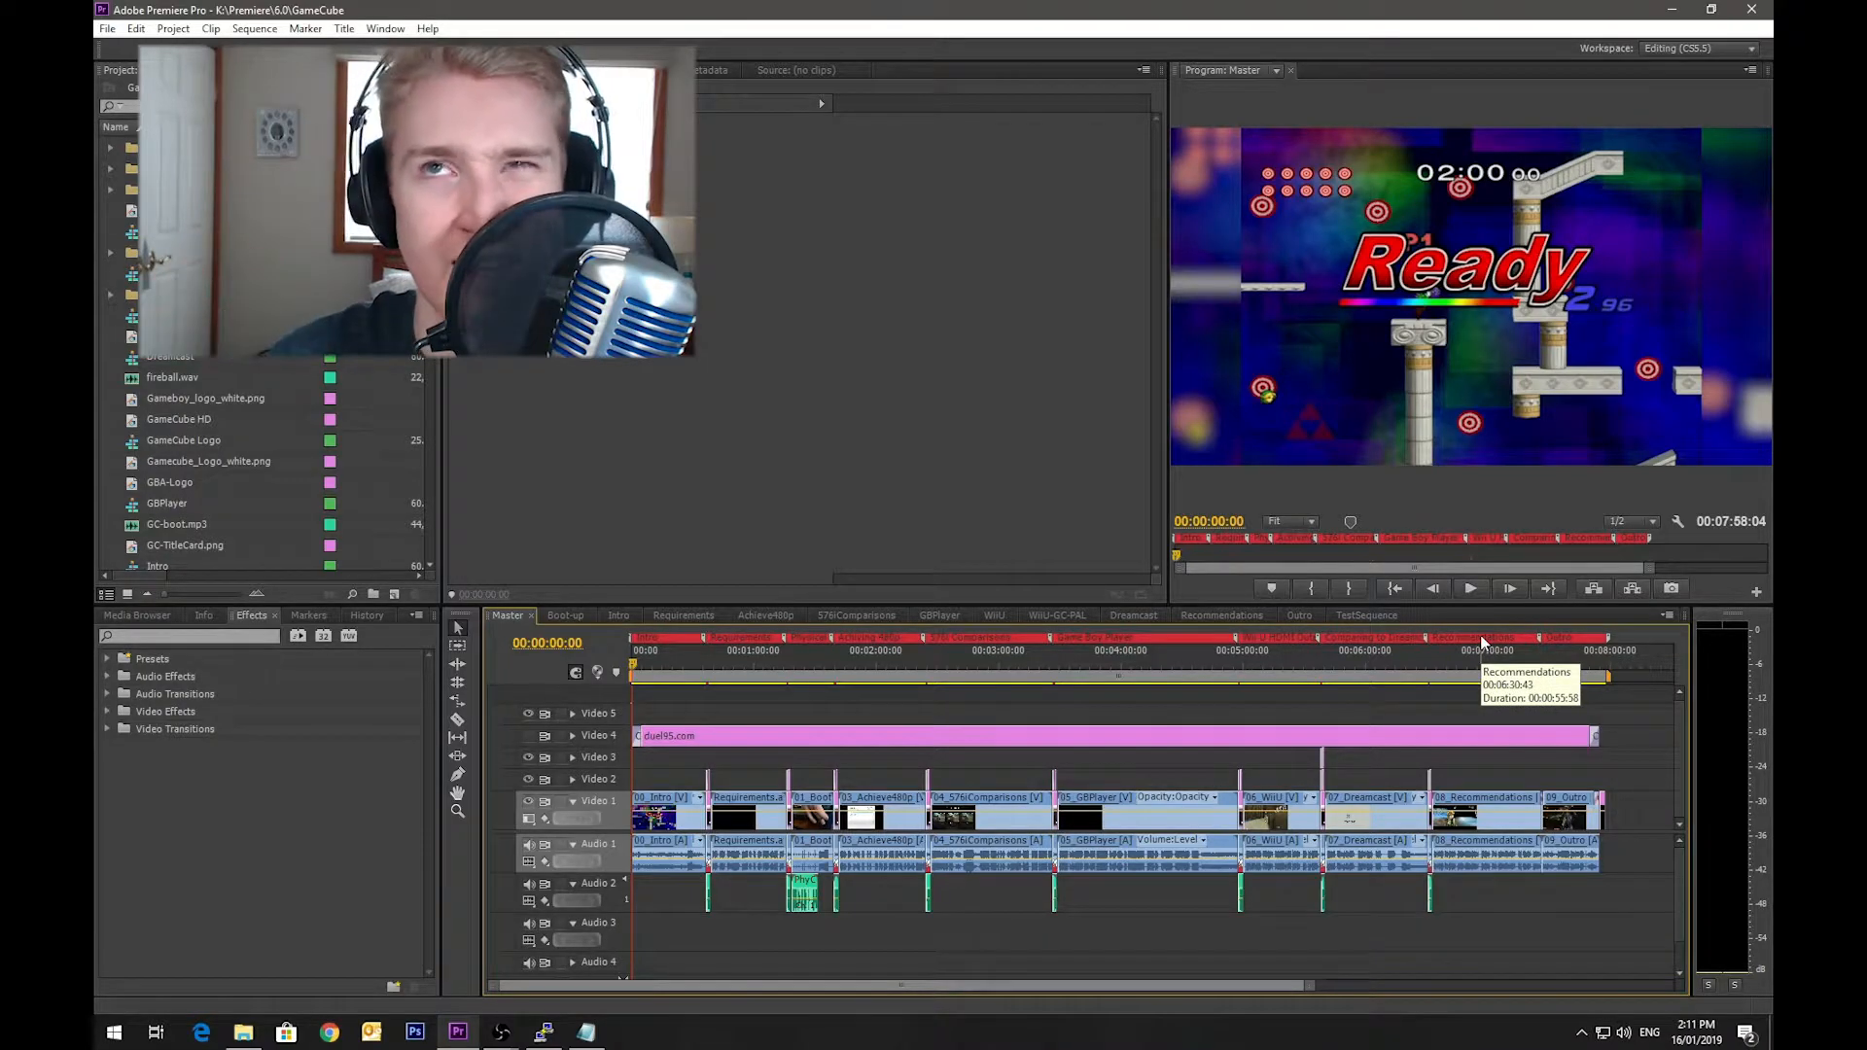
drag(766, 661, 683, 663)
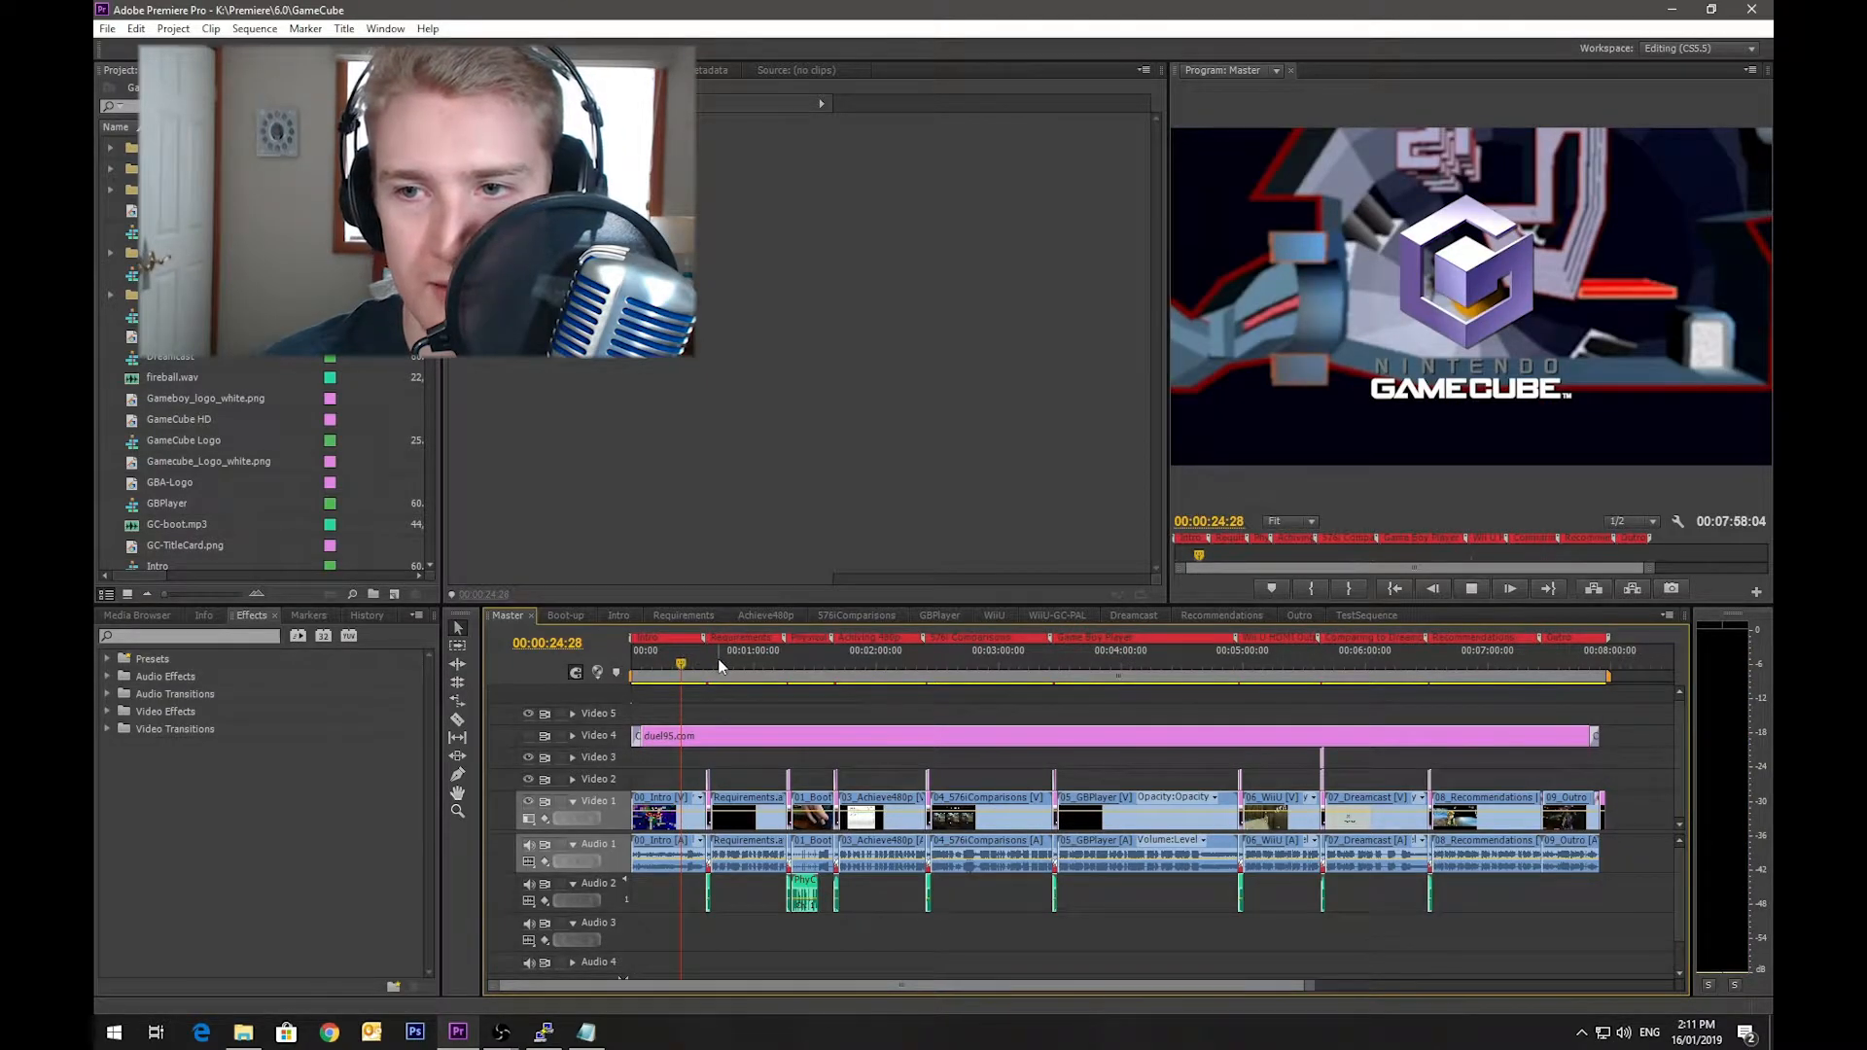
key(space)
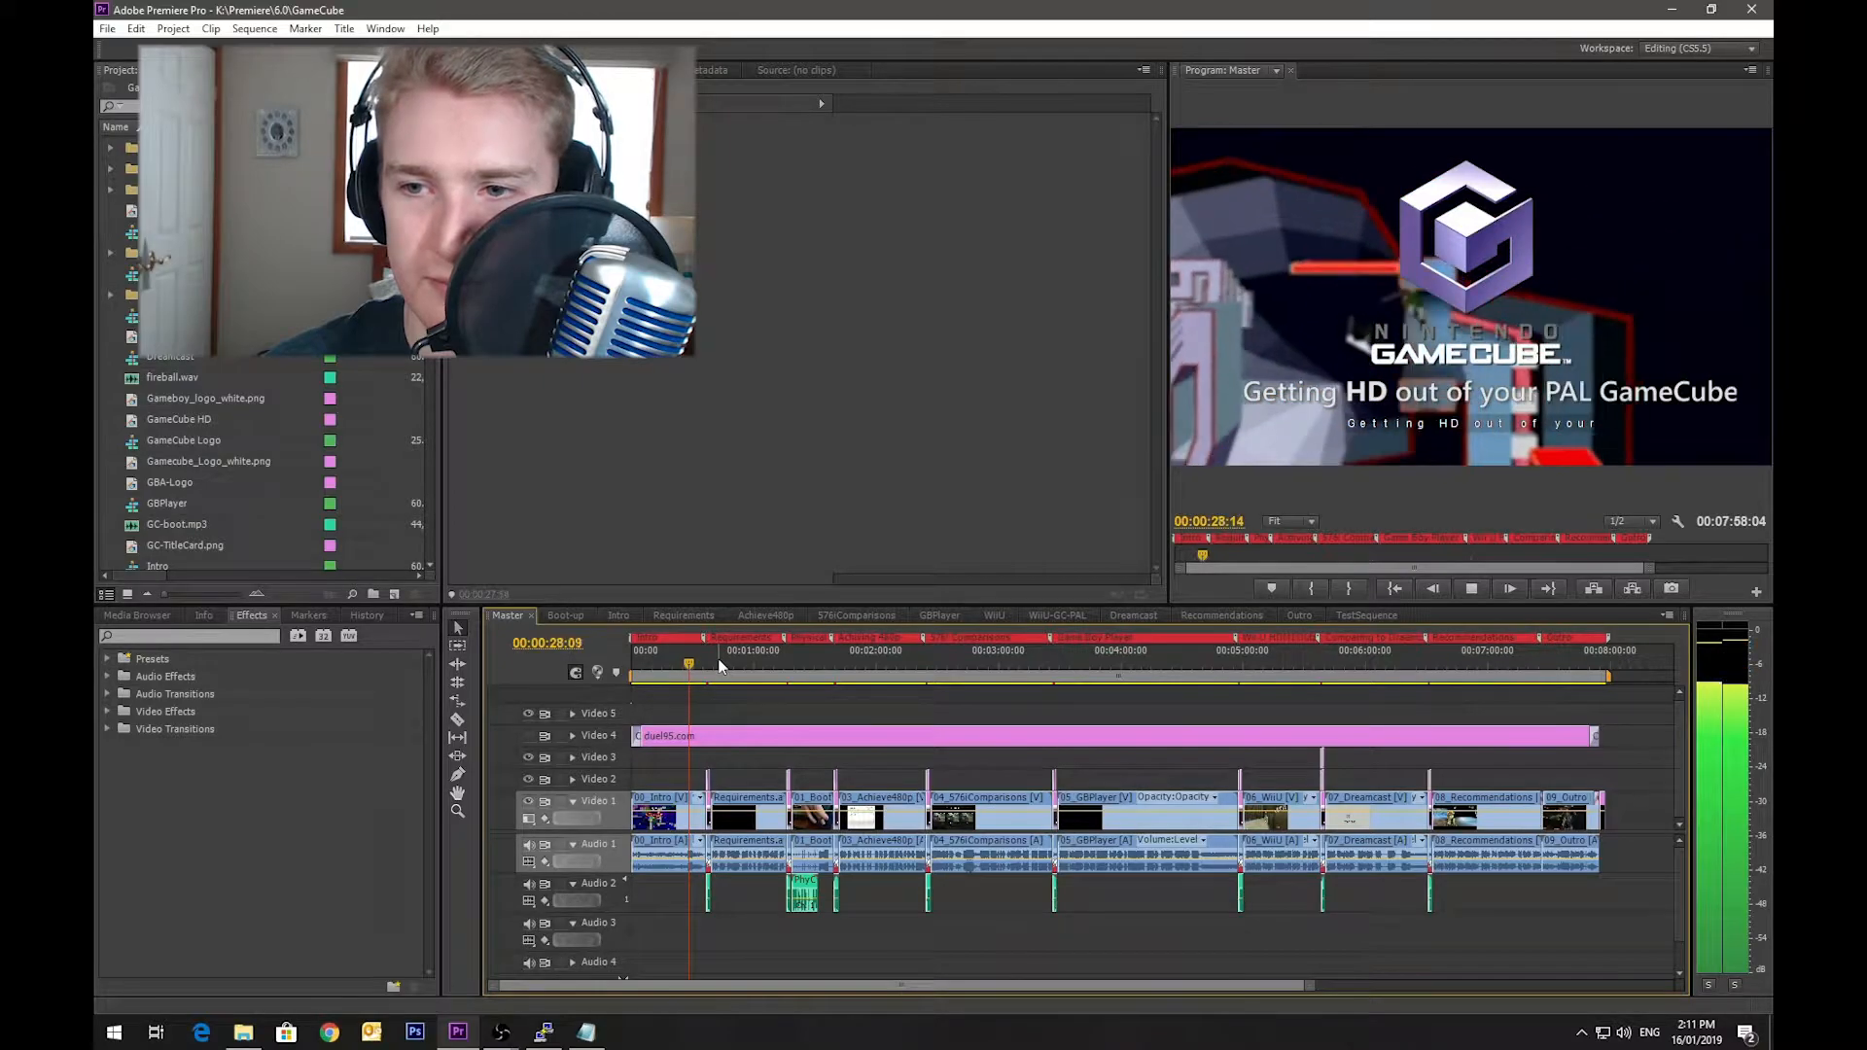
key(space)
key(space)
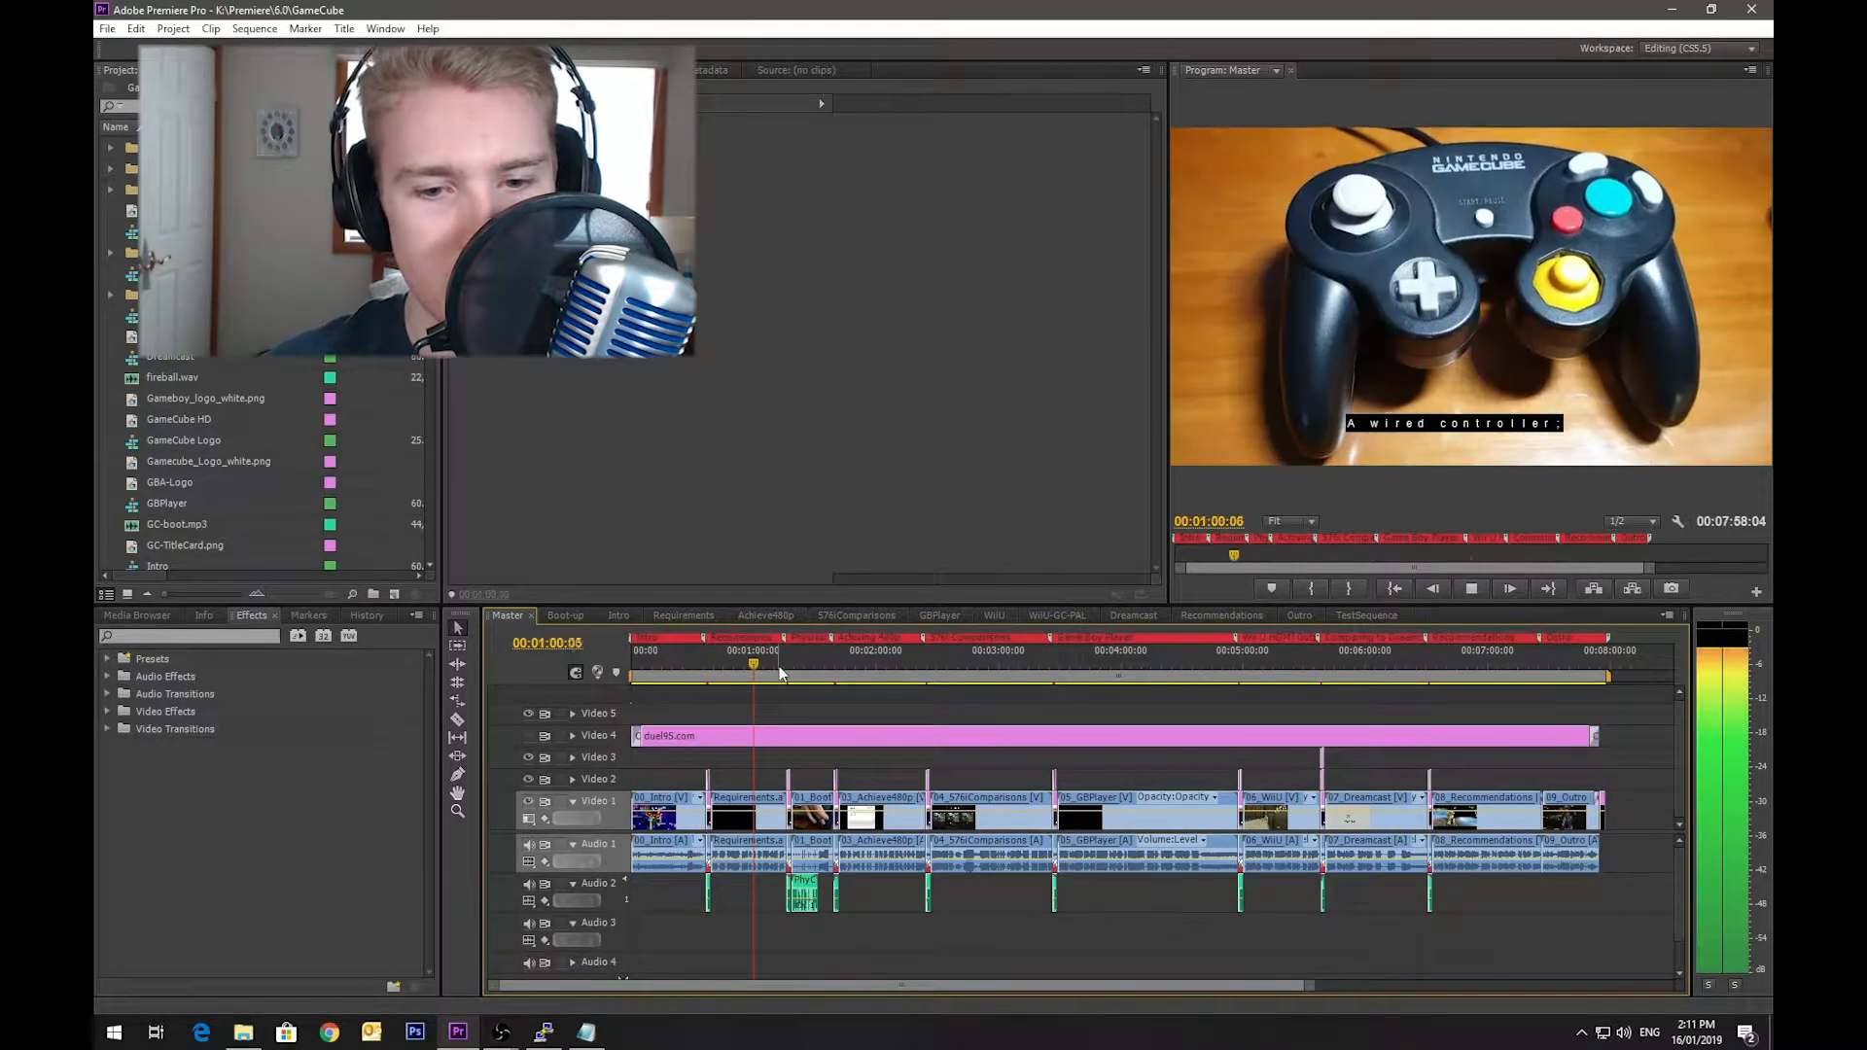
key(space)
click(680, 662)
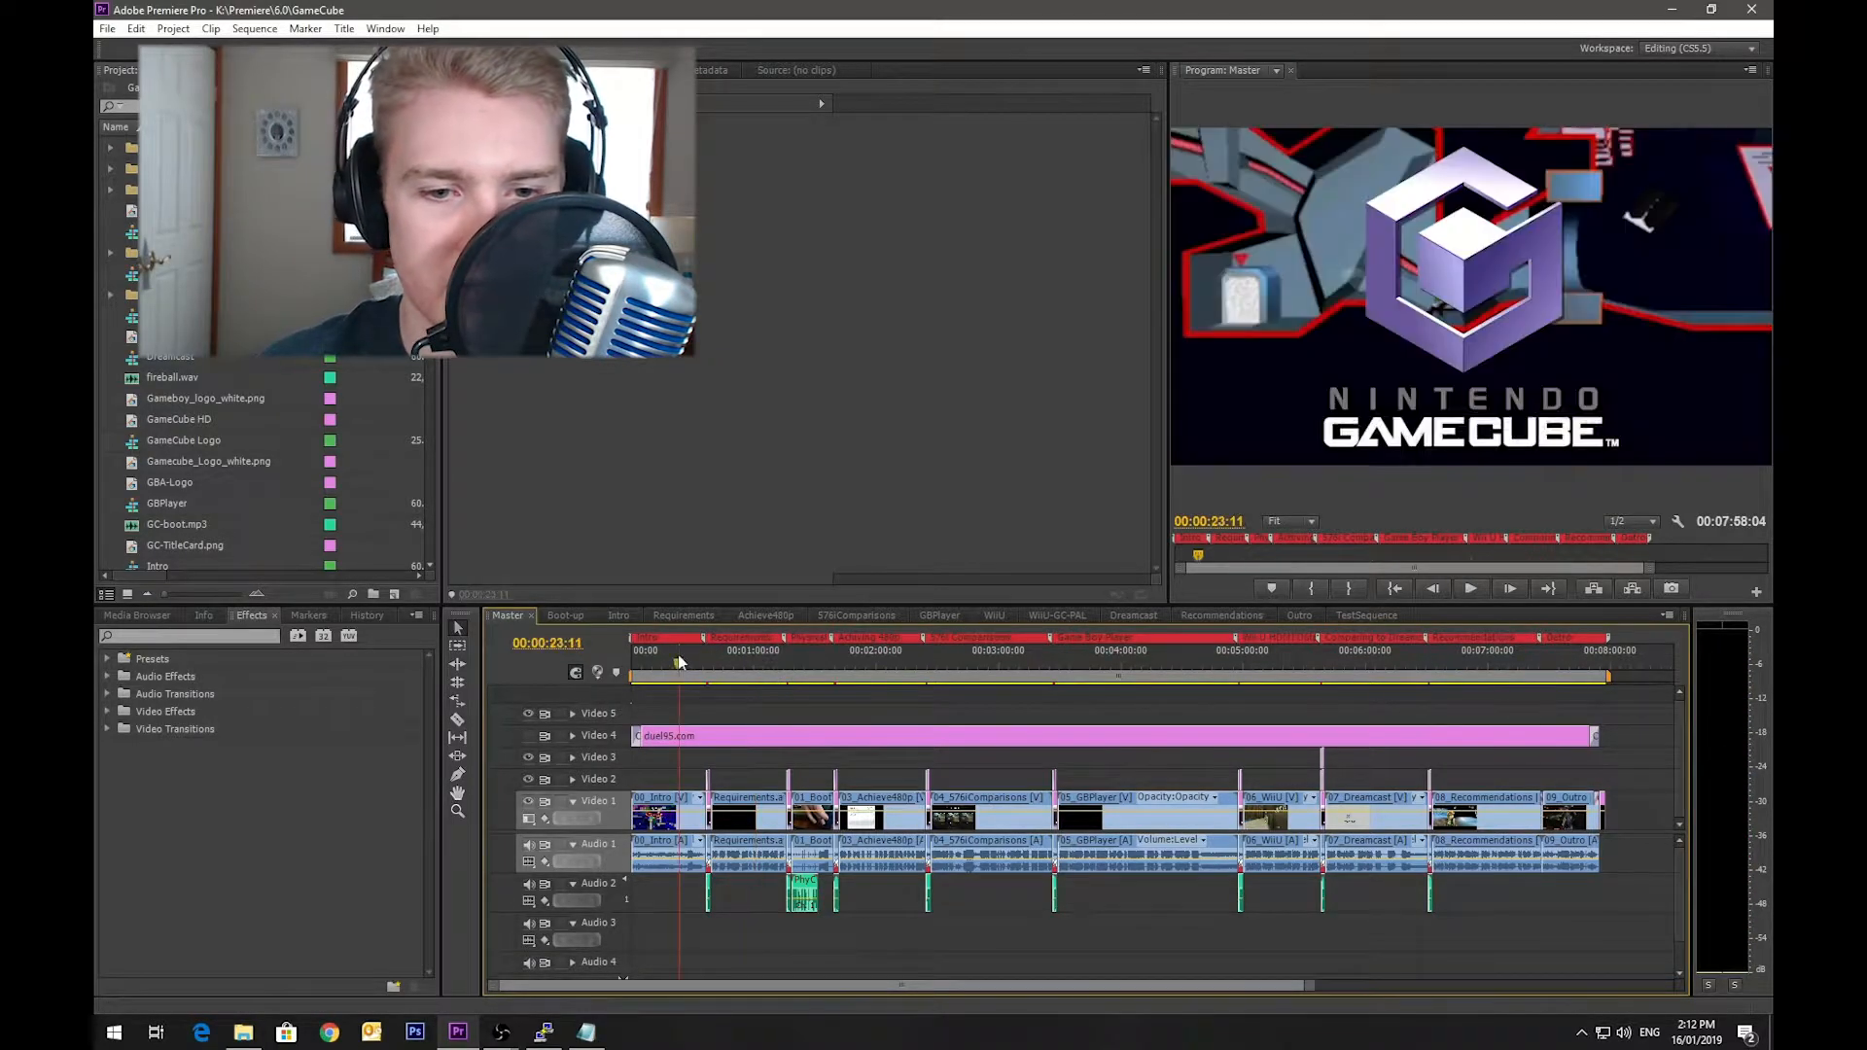
key(j)
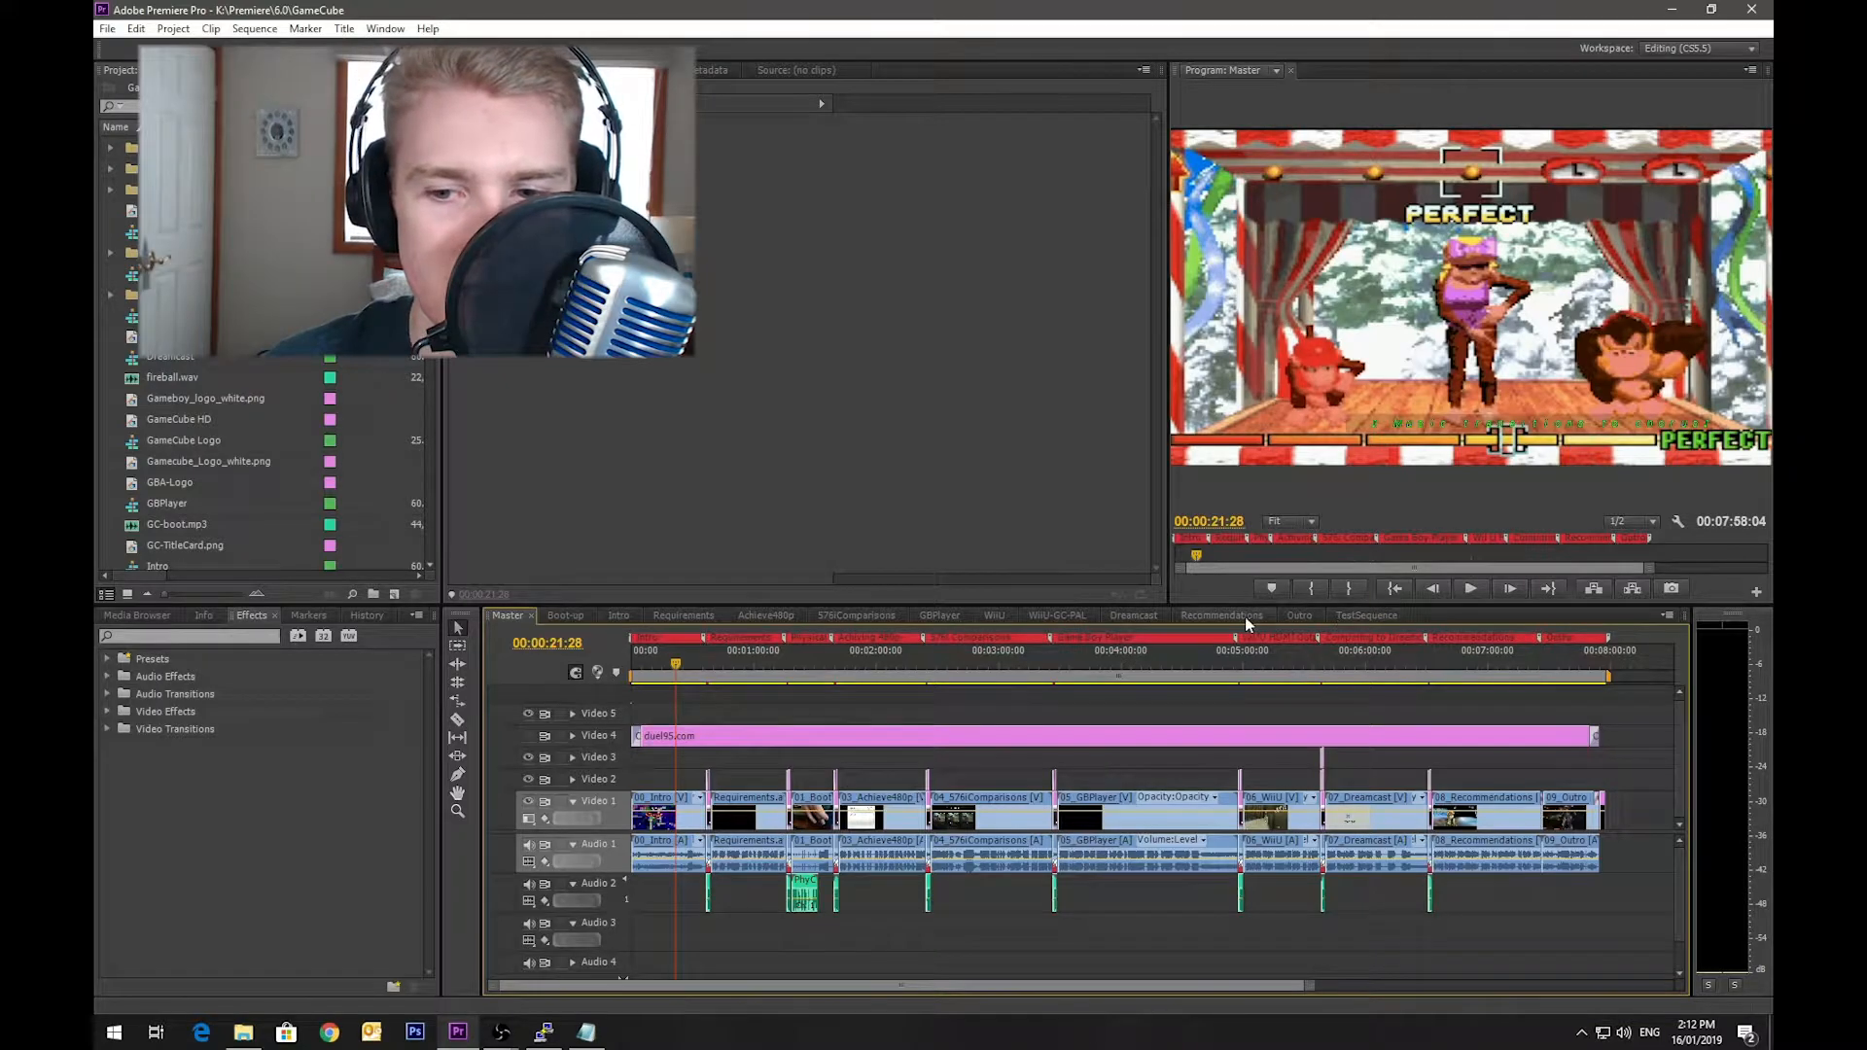
Step: Review the Boot-up sequence's cable, disc and logo clips, and check the title section of the Intro sequence near 29 seconds
click(565, 615)
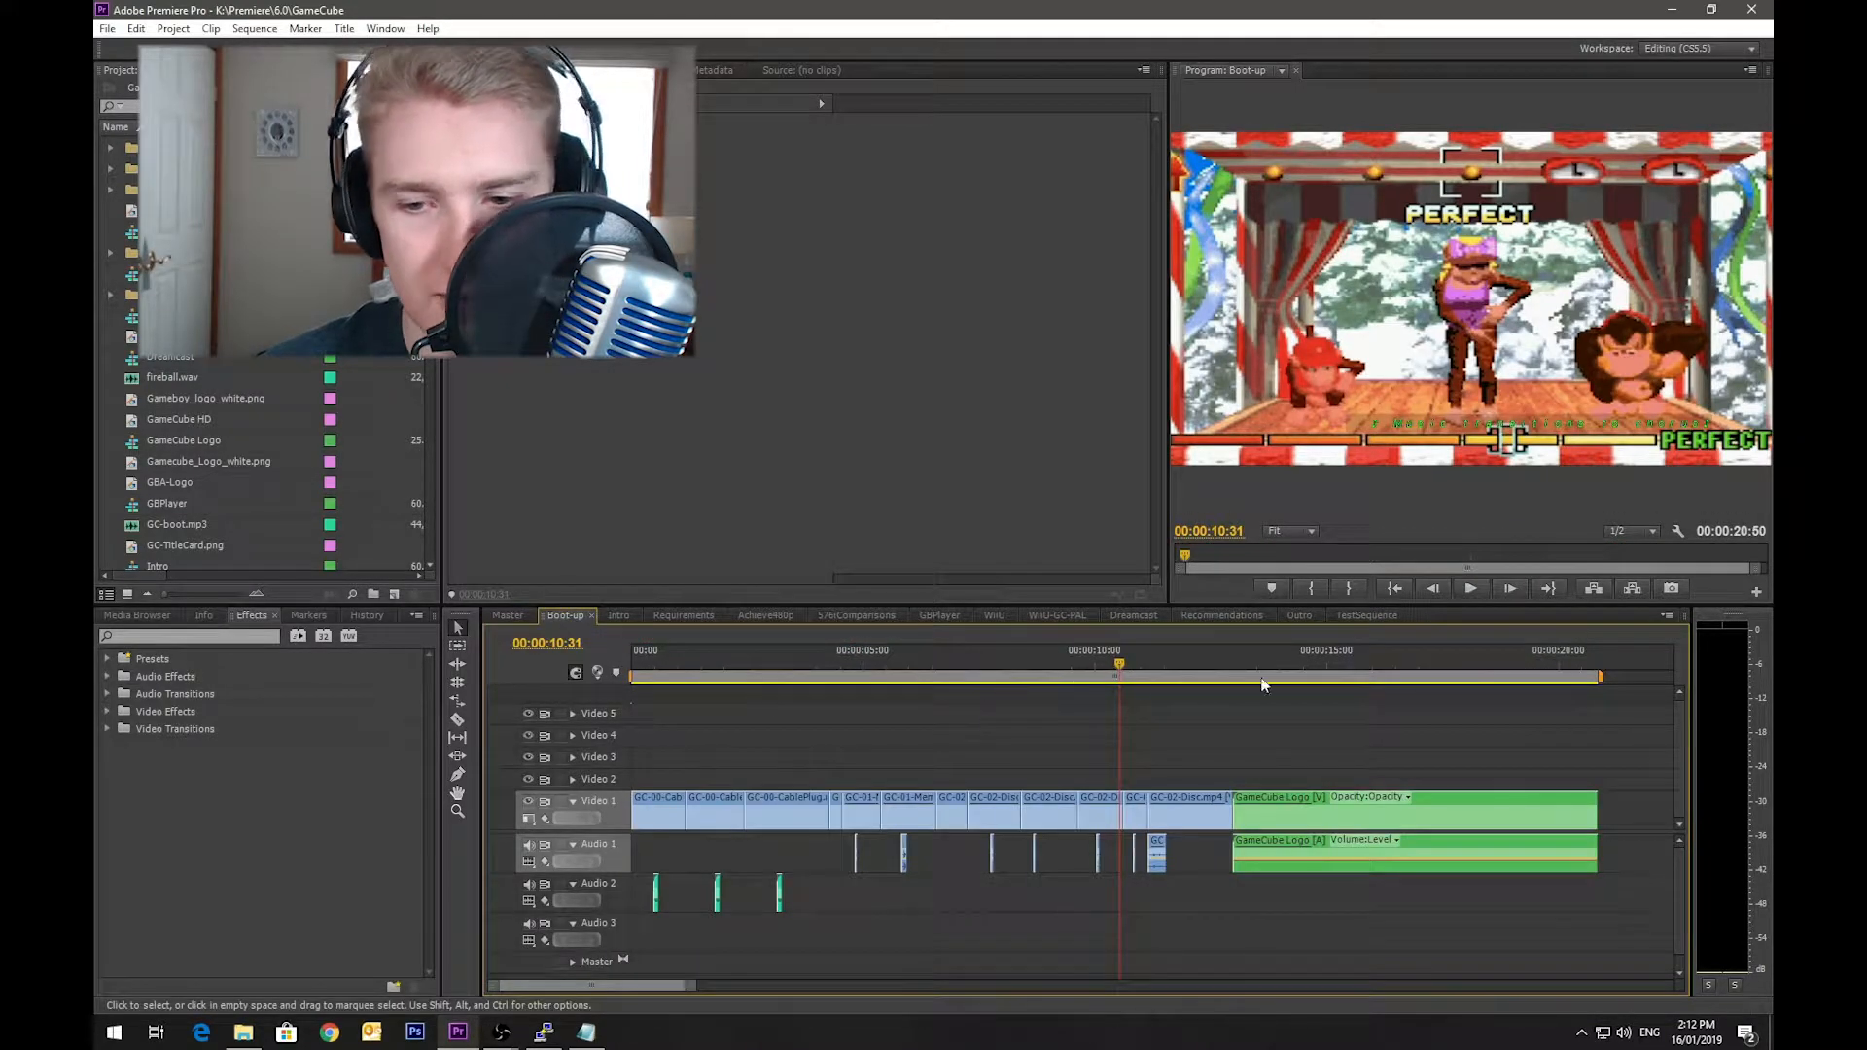
click(1151, 659)
click(1258, 662)
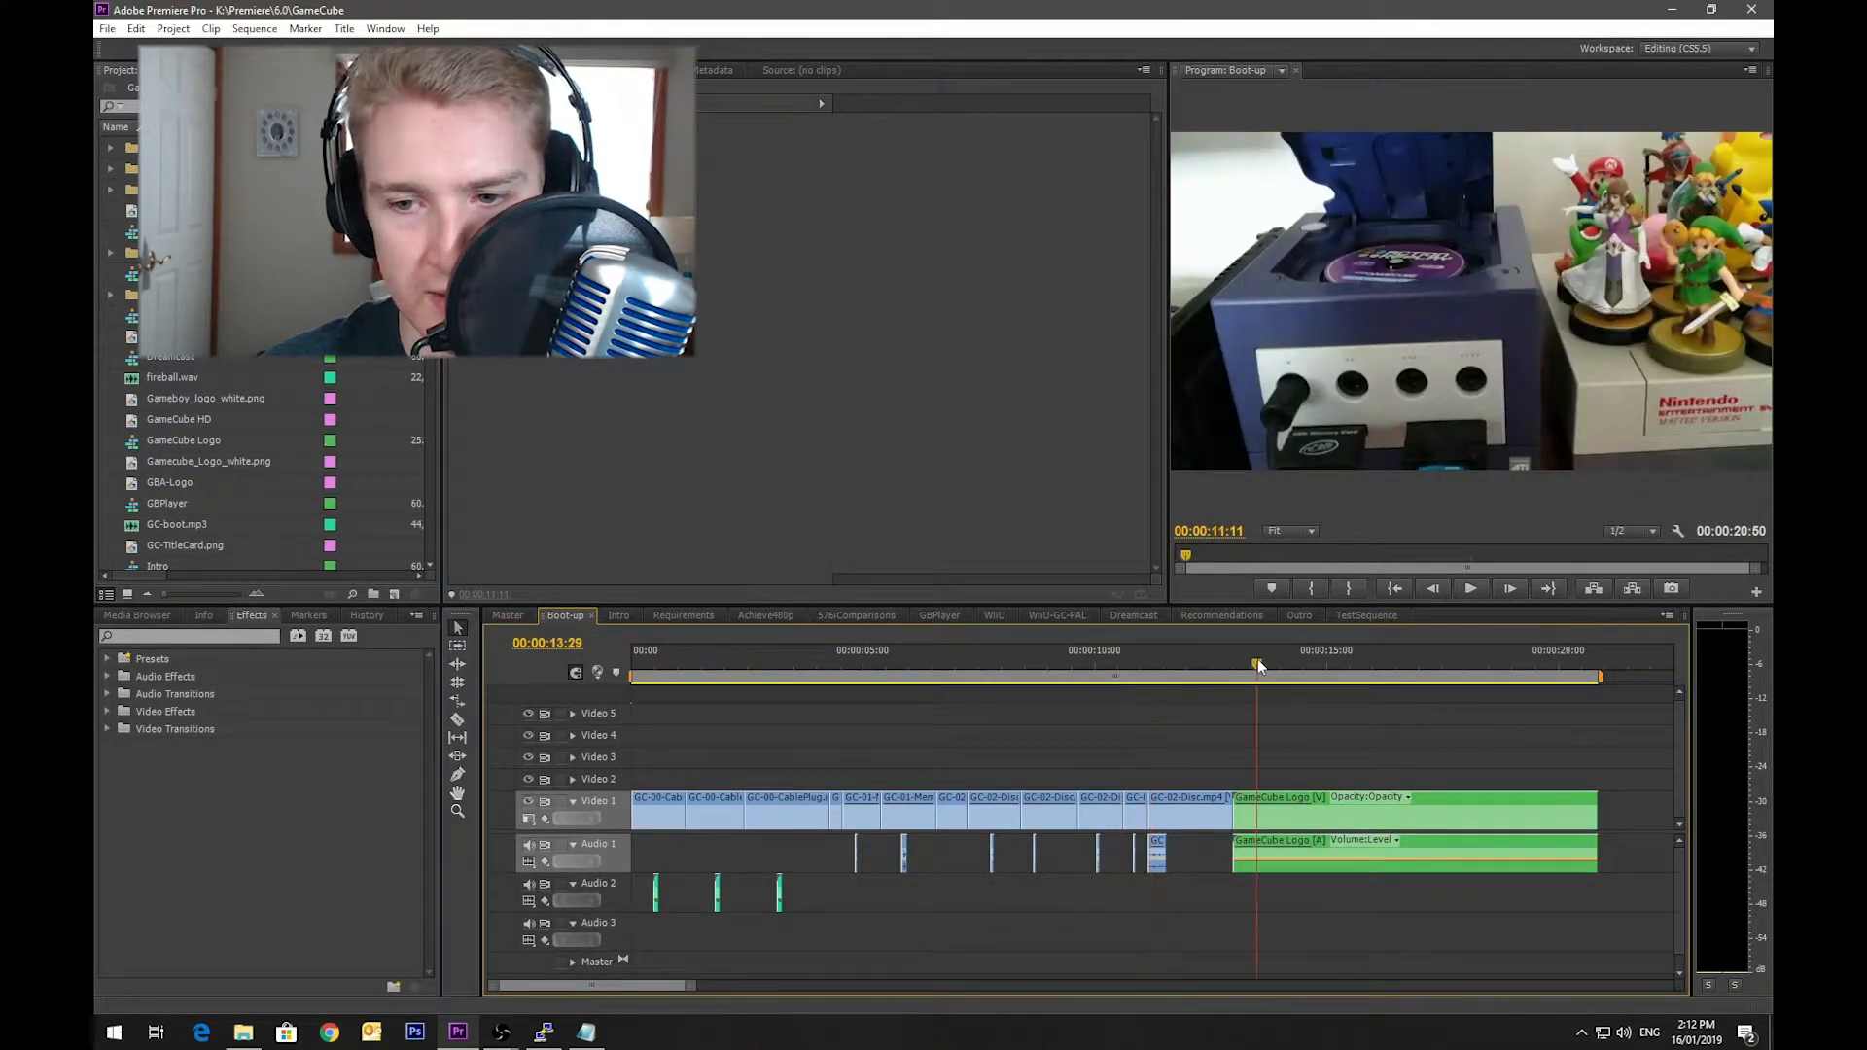
click(708, 659)
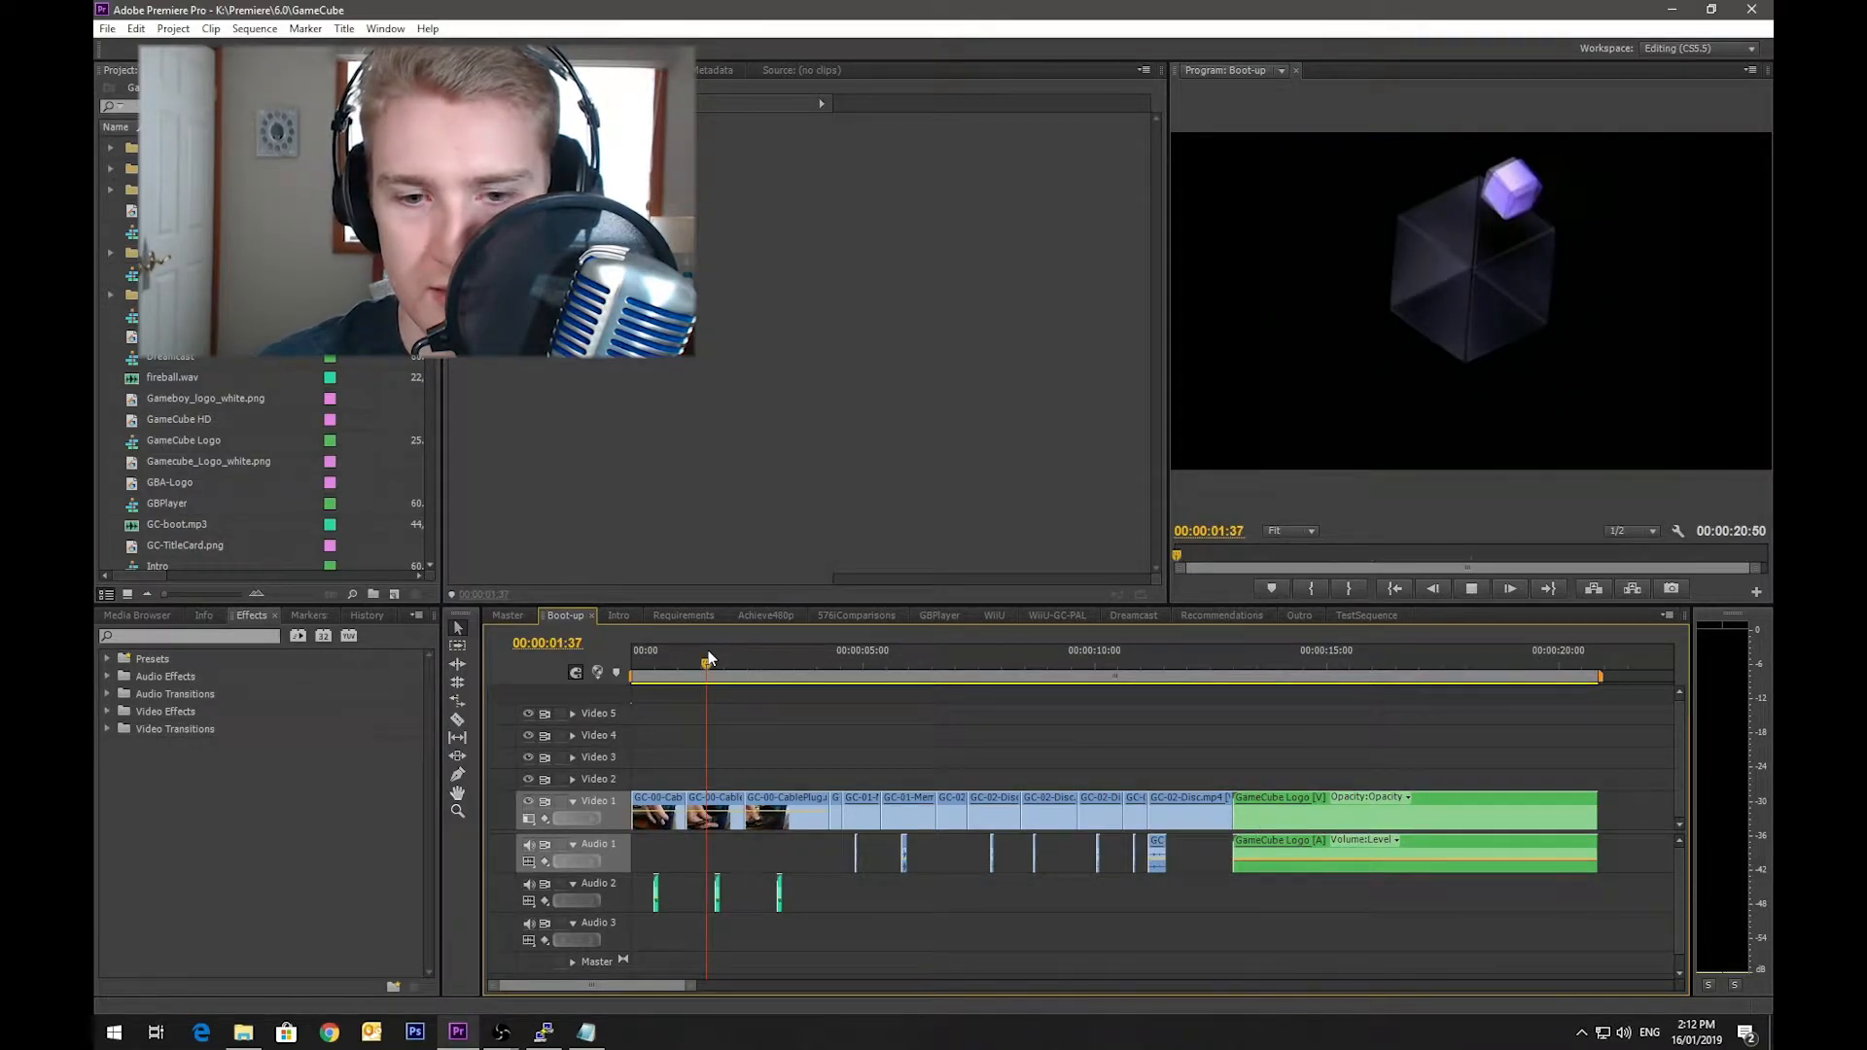
key(space)
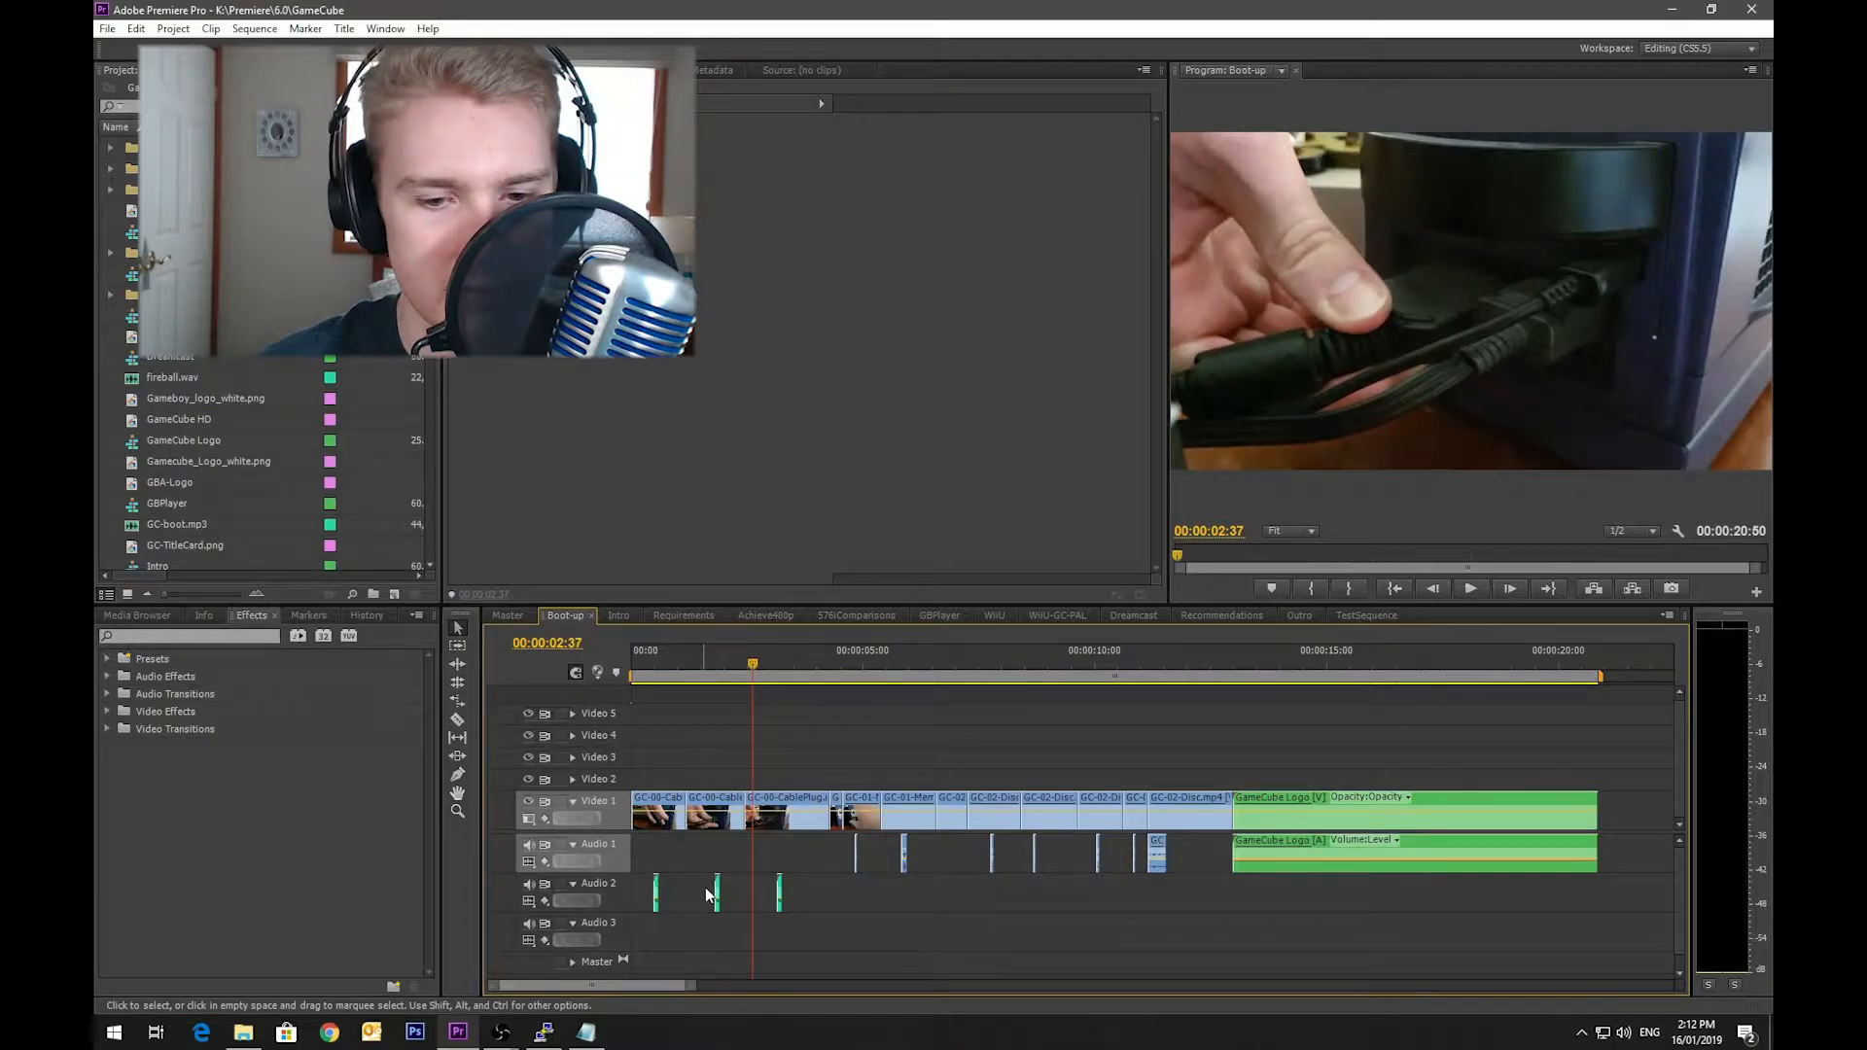
click(618, 615)
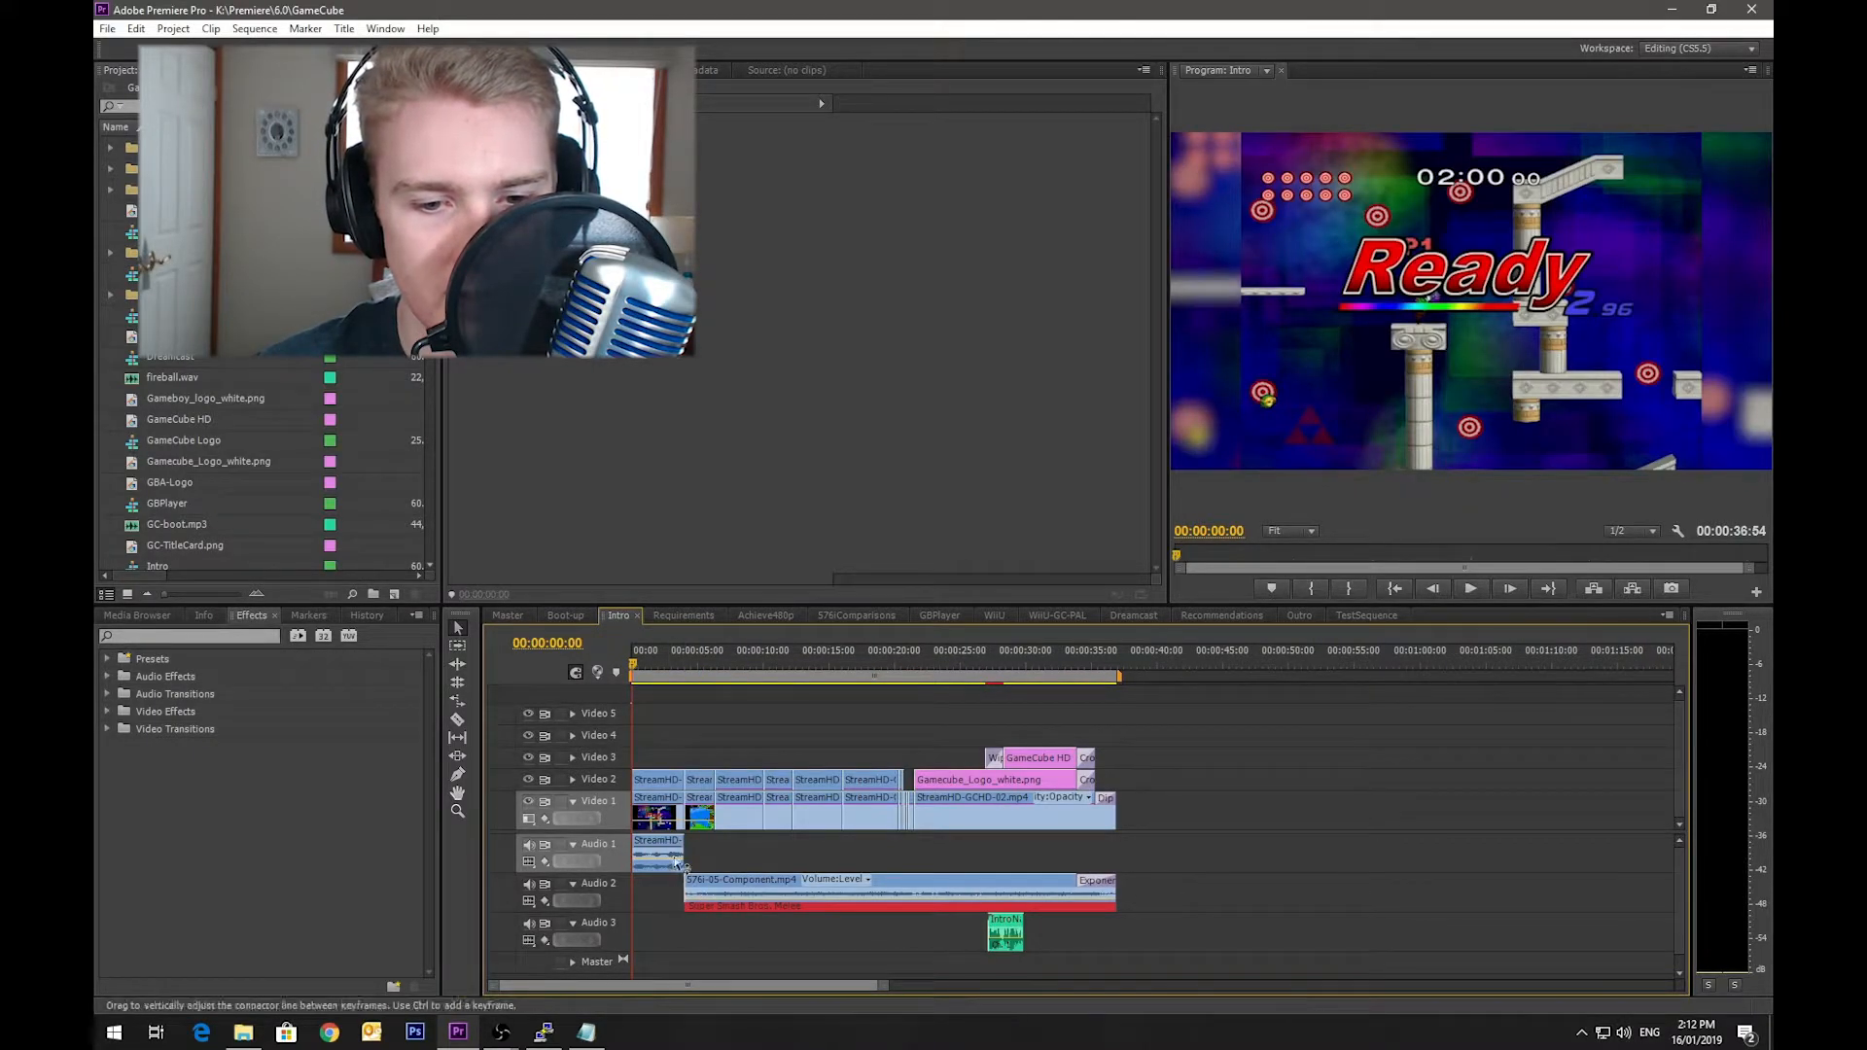
click(1021, 652)
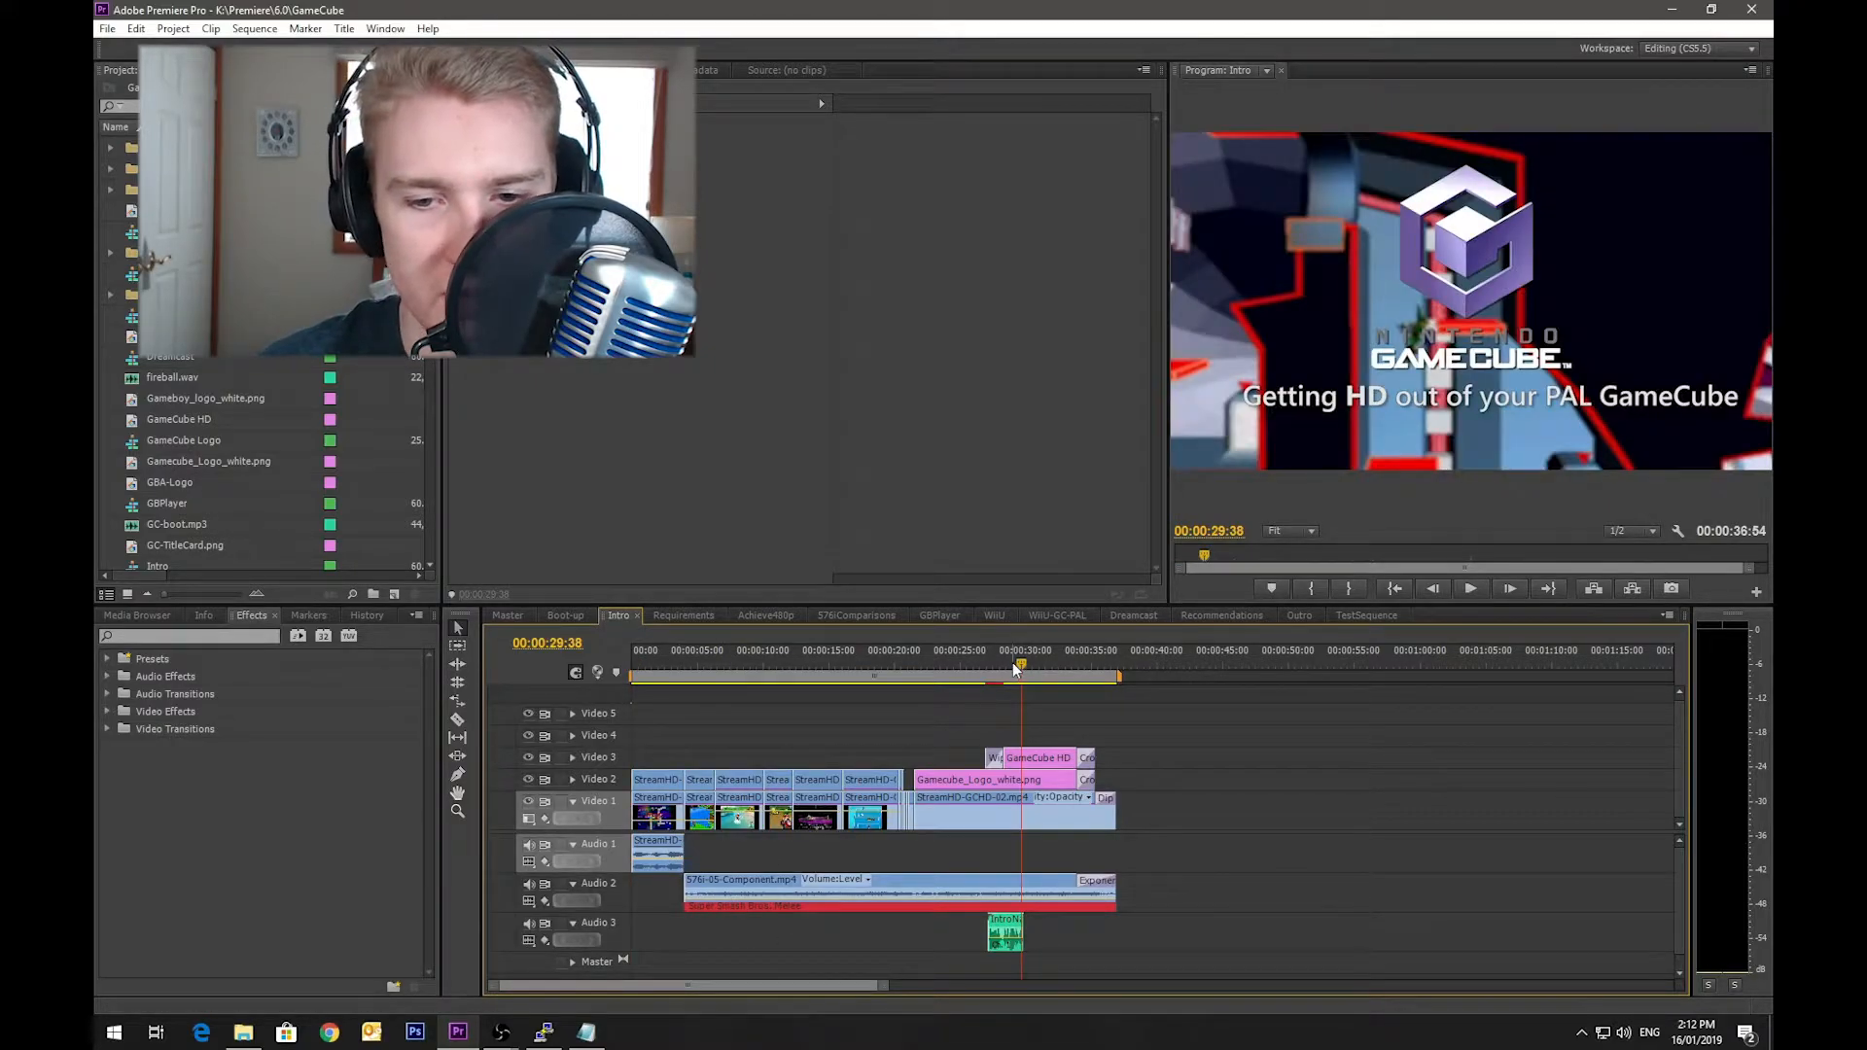
Step: Play the start of the Requirements sequence and its part around 29 seconds, and glance at the Achieve480p and Boot-up sequences
click(680, 617)
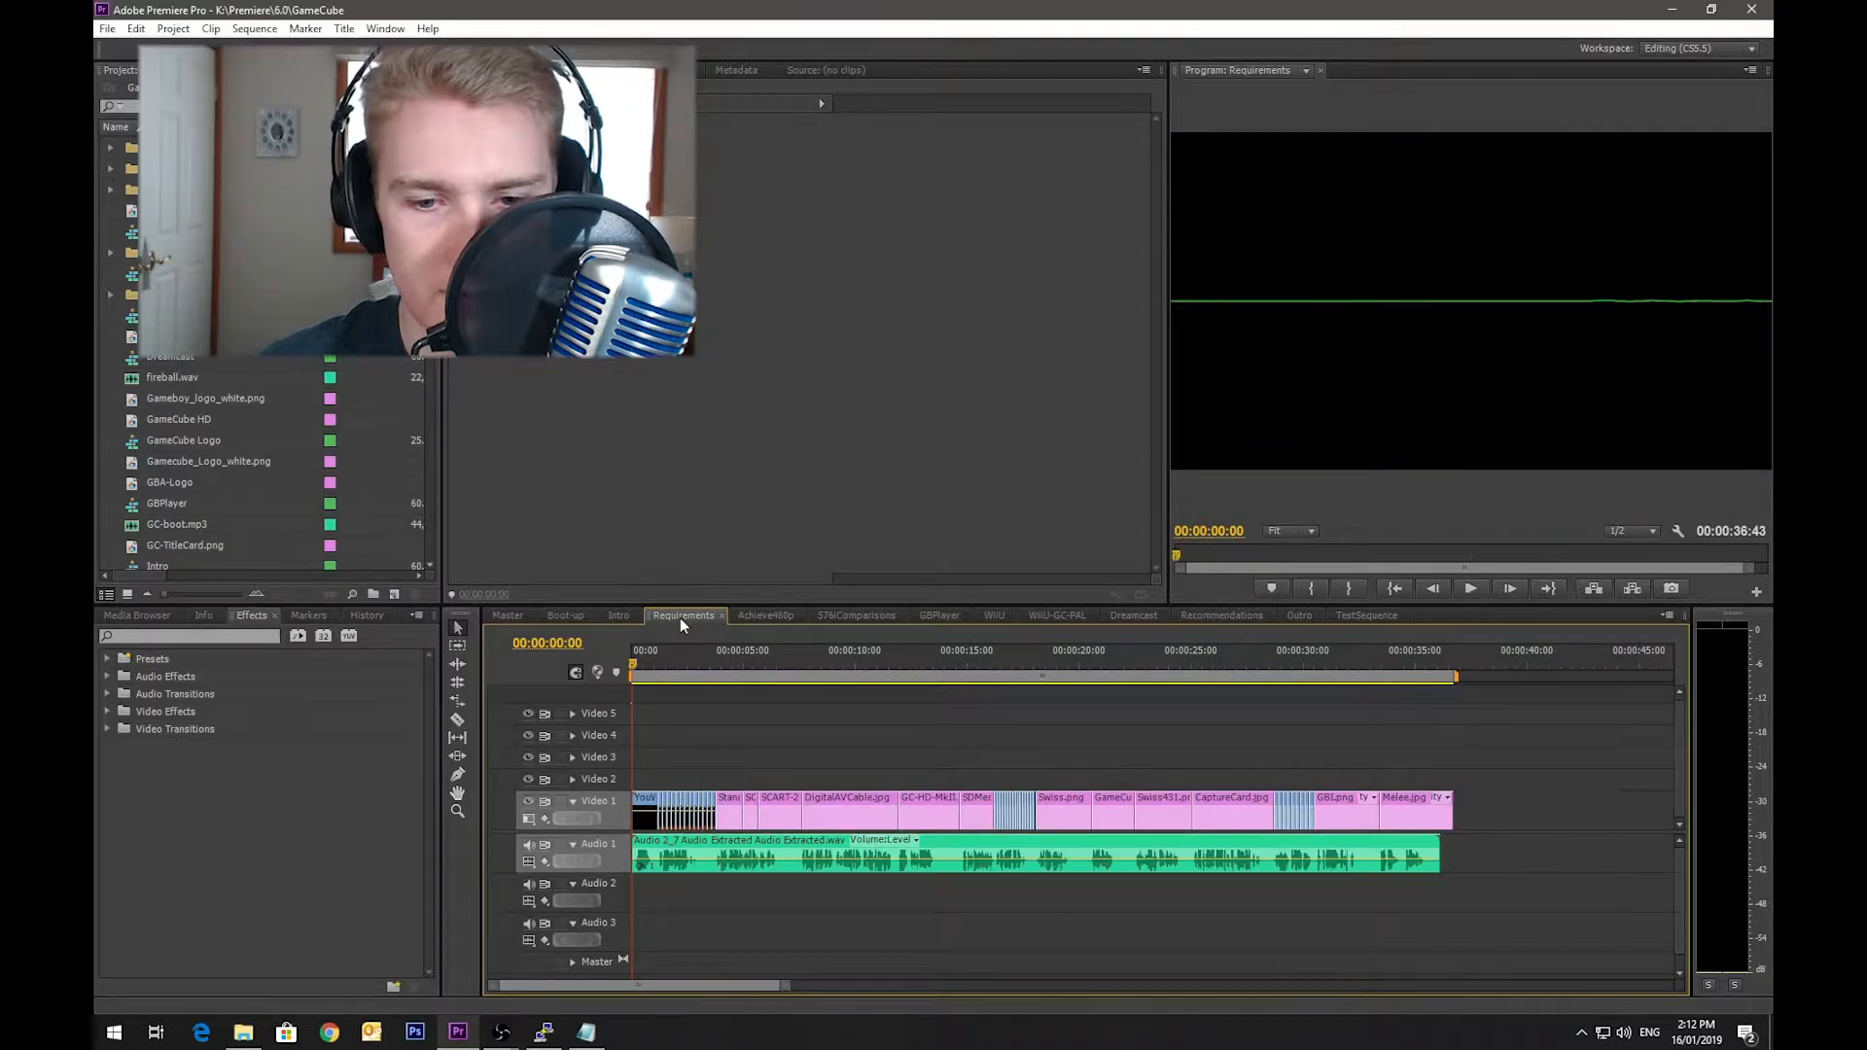
key(space)
key(space)
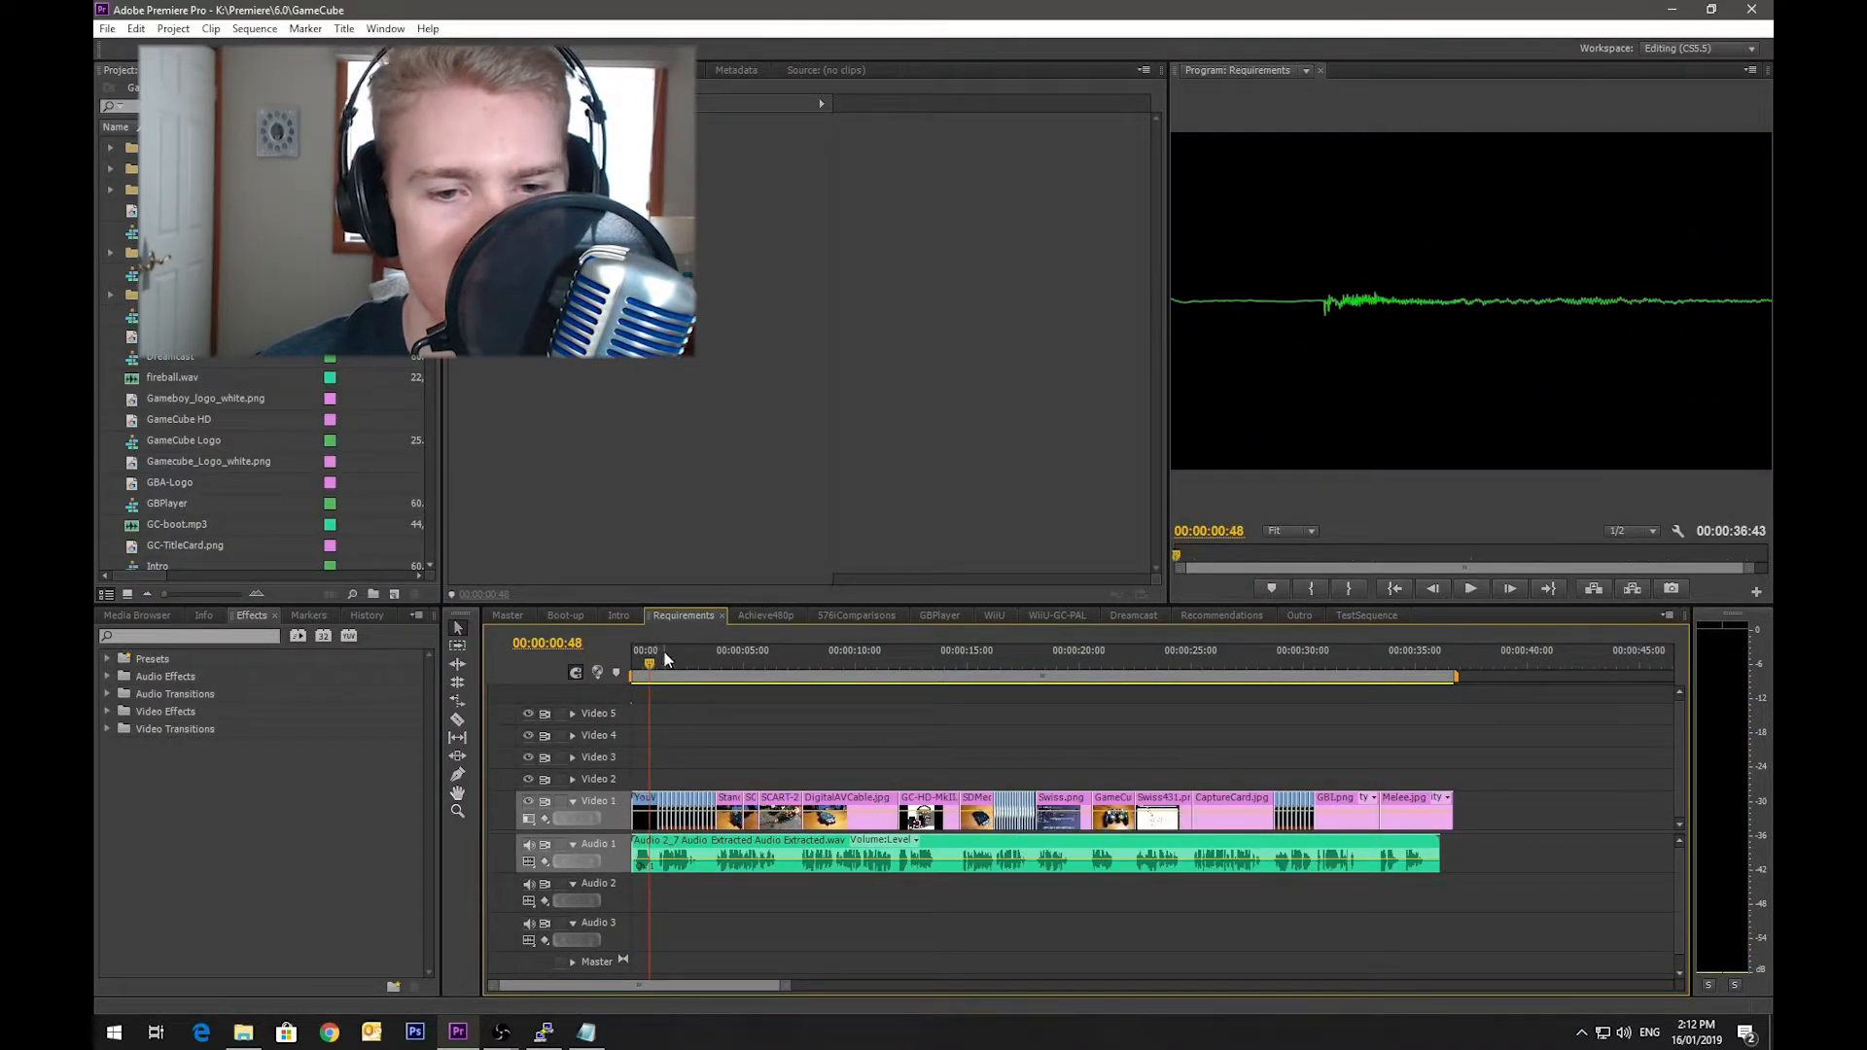
drag(648, 665, 616, 665)
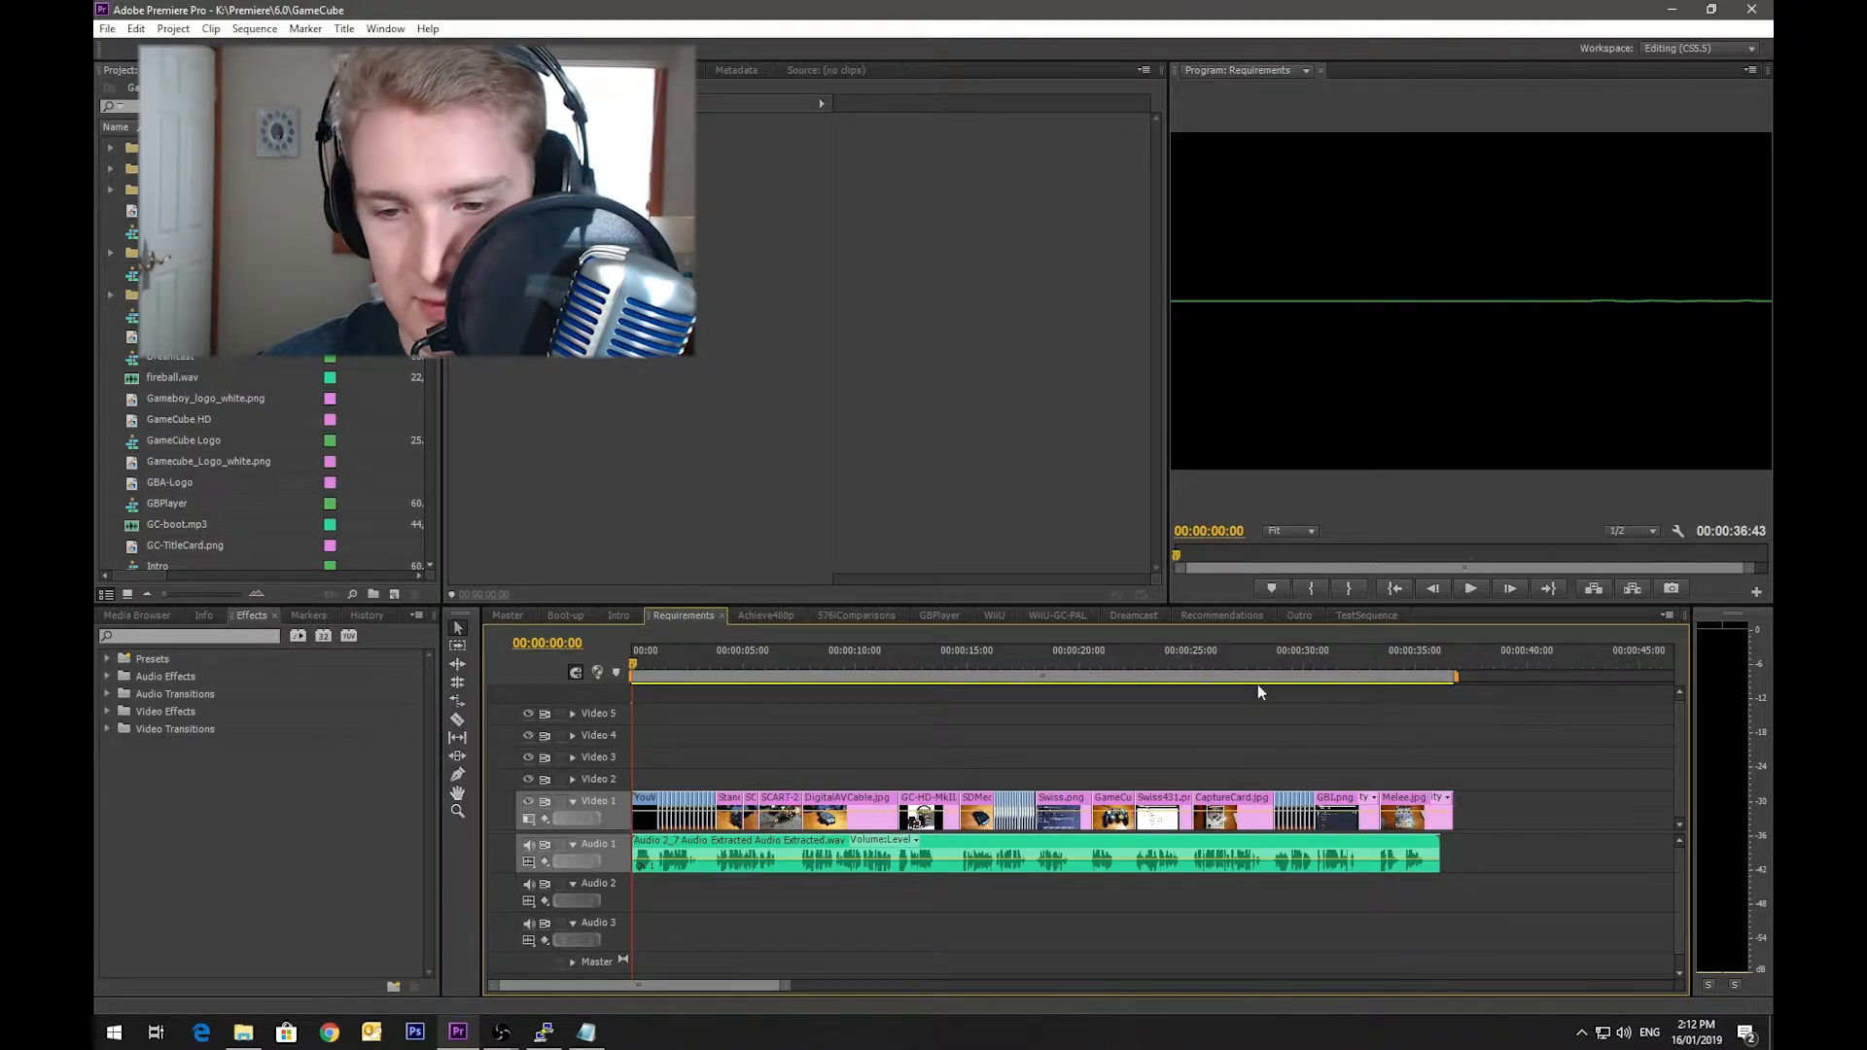
click(1275, 659)
key(space)
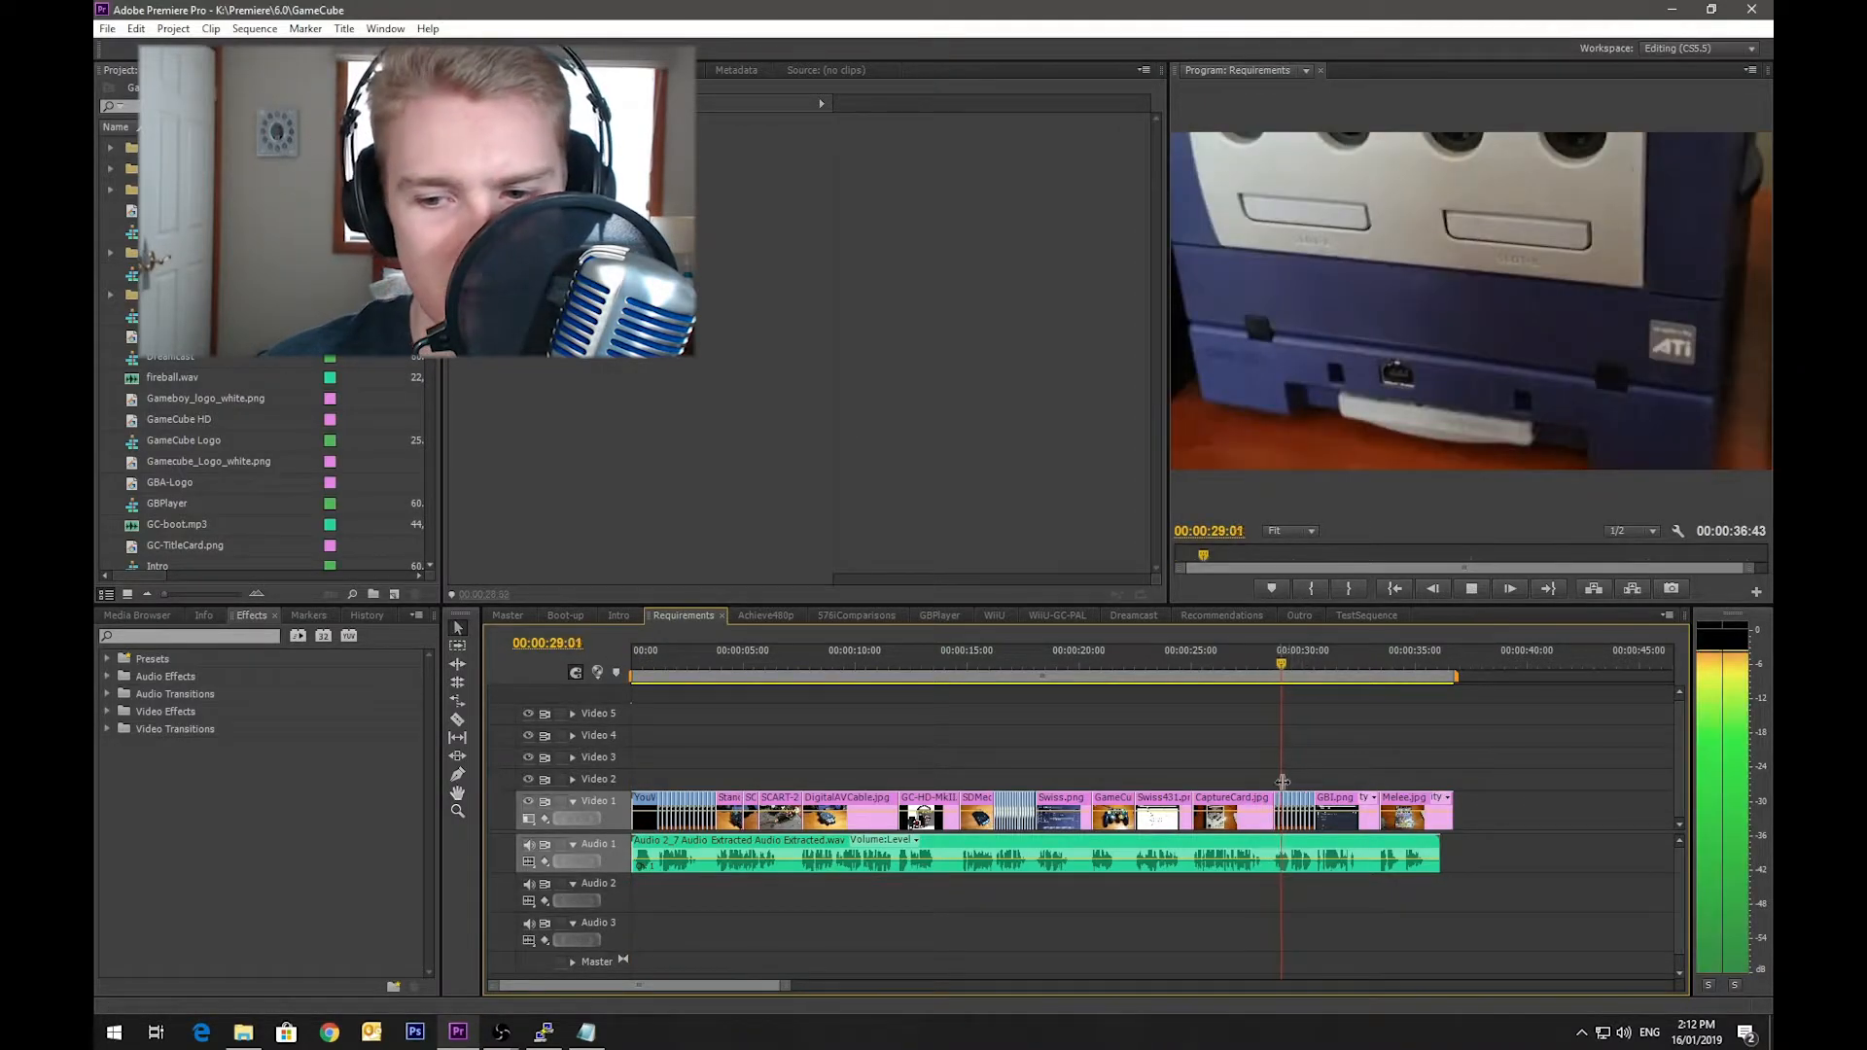
key(space)
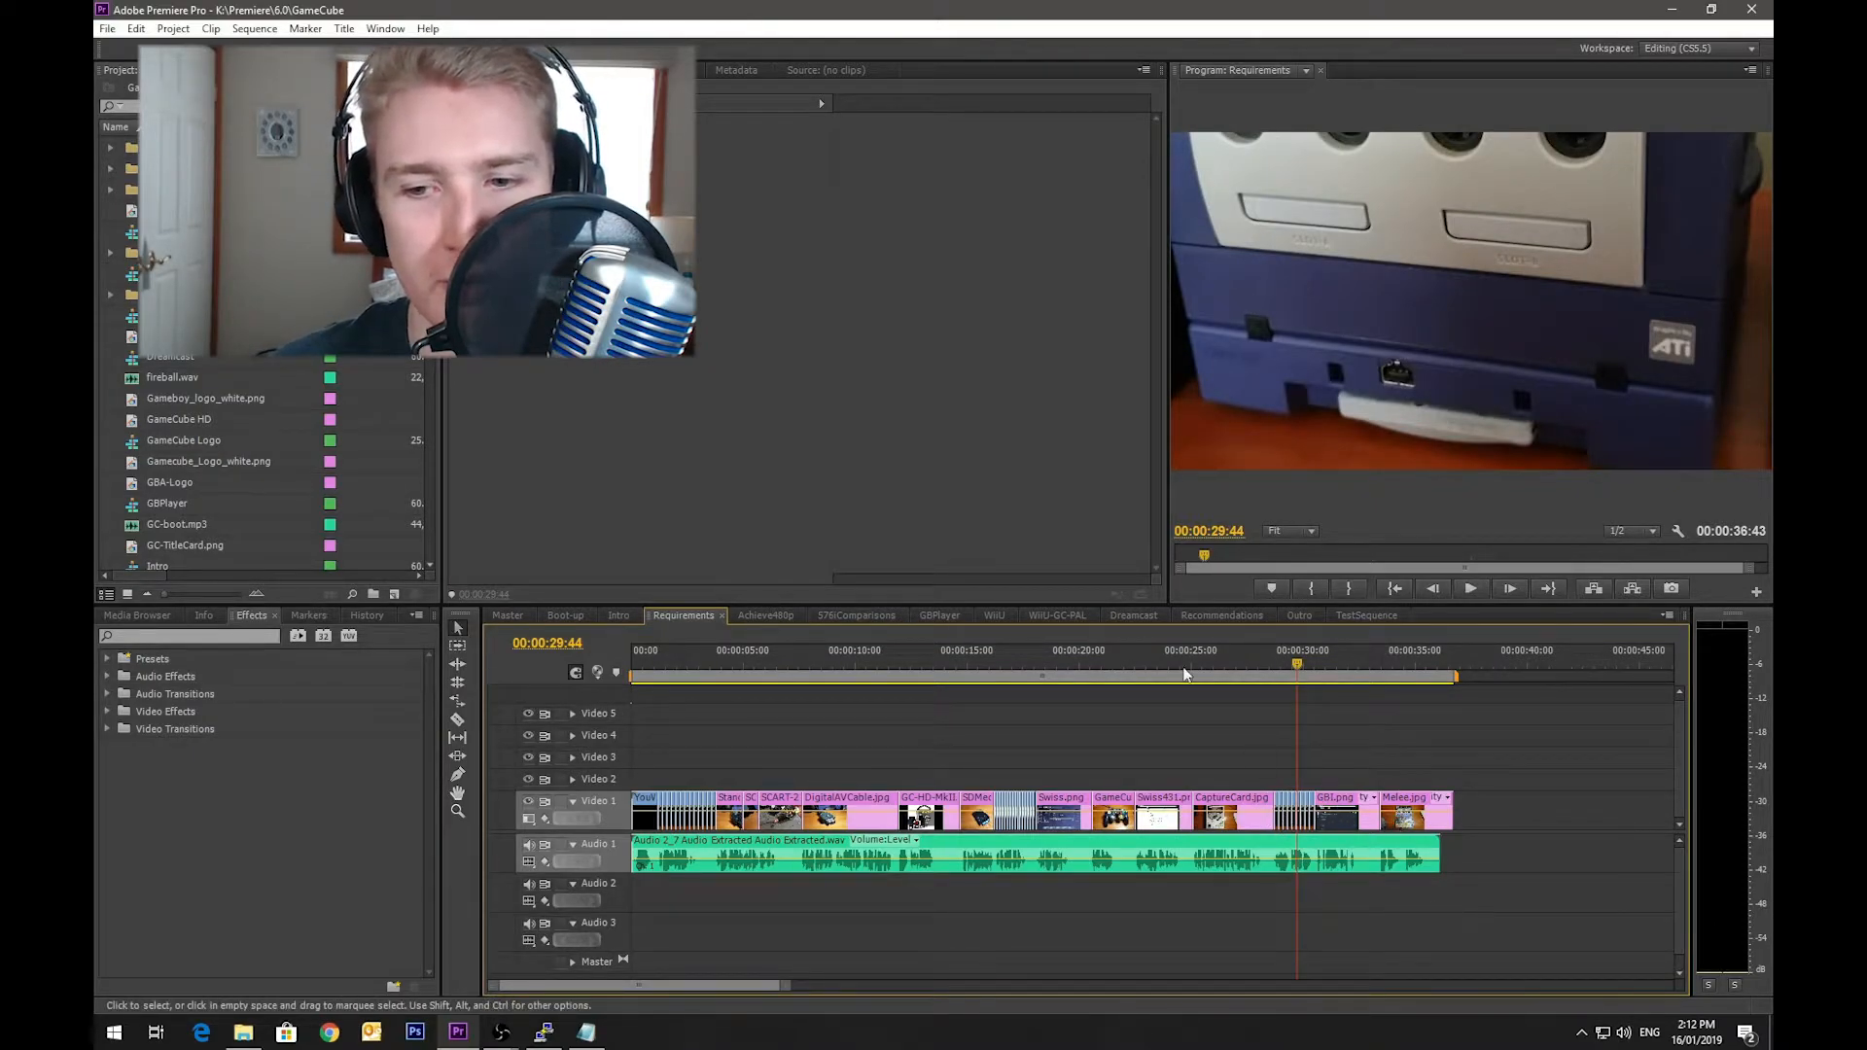
click(756, 616)
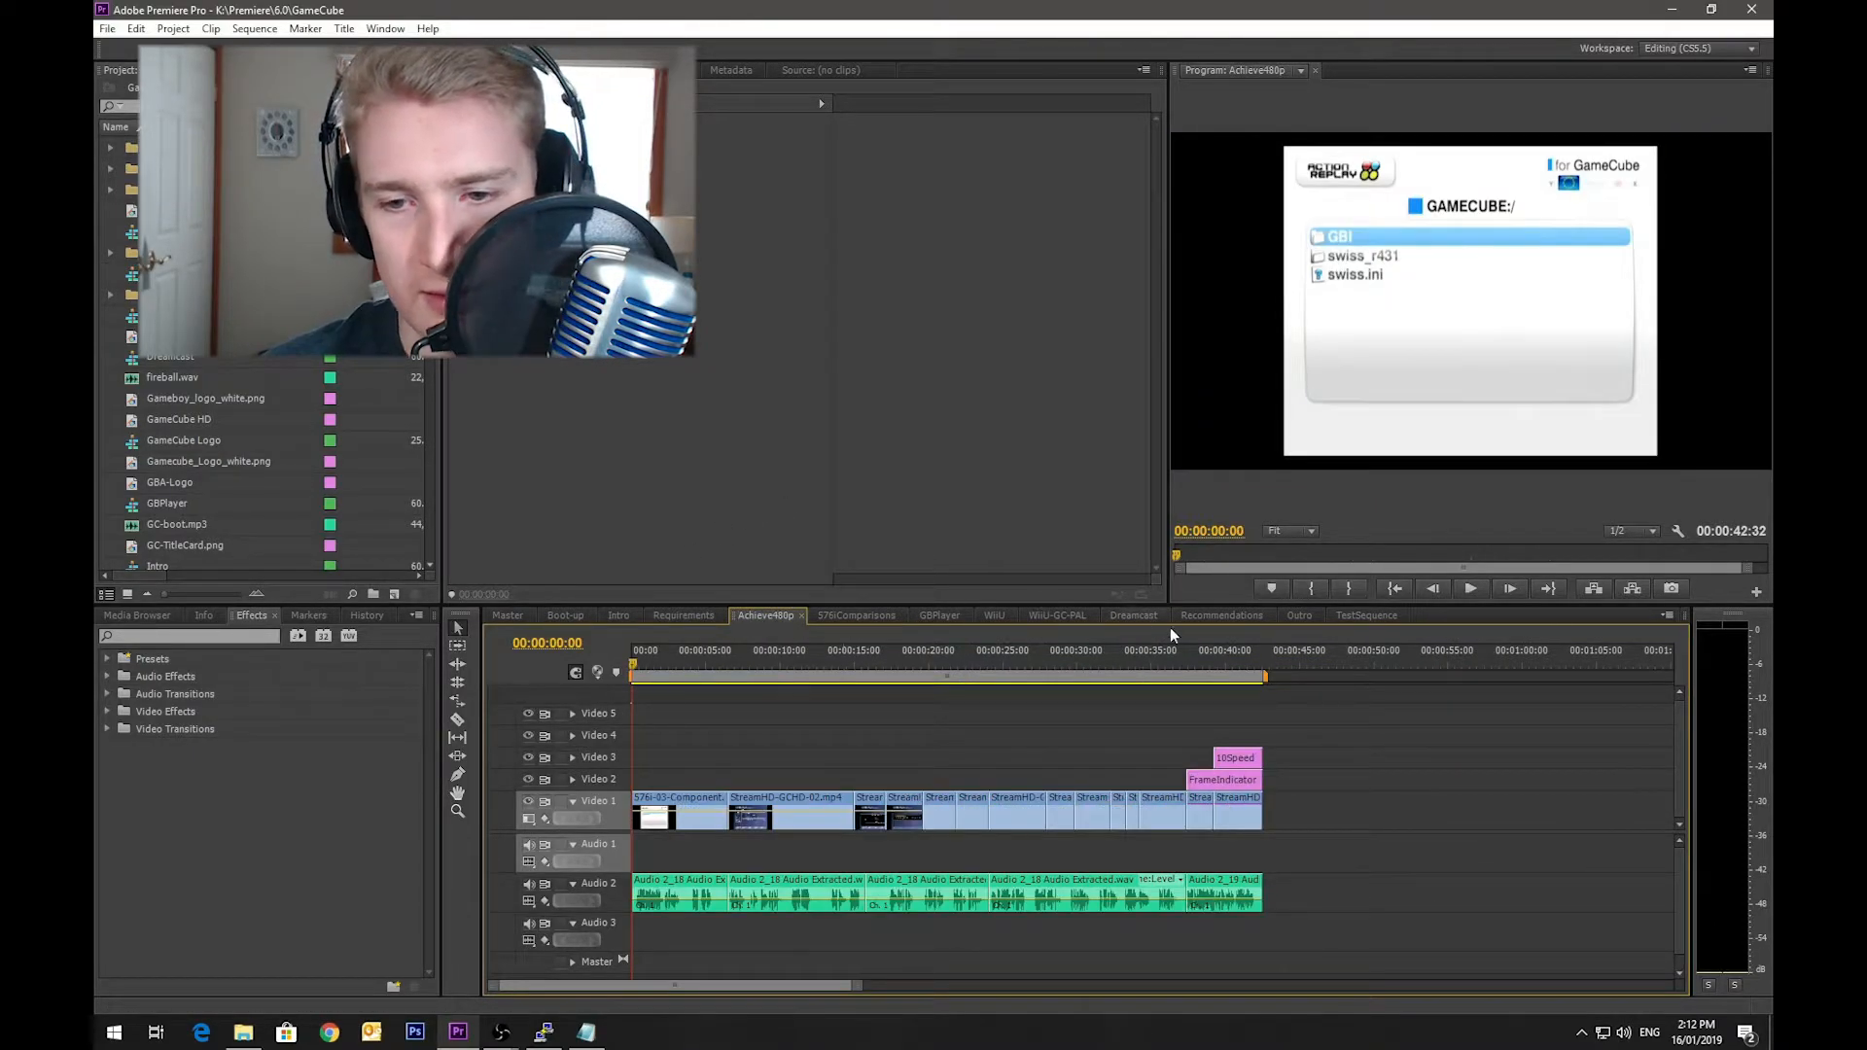
click(562, 618)
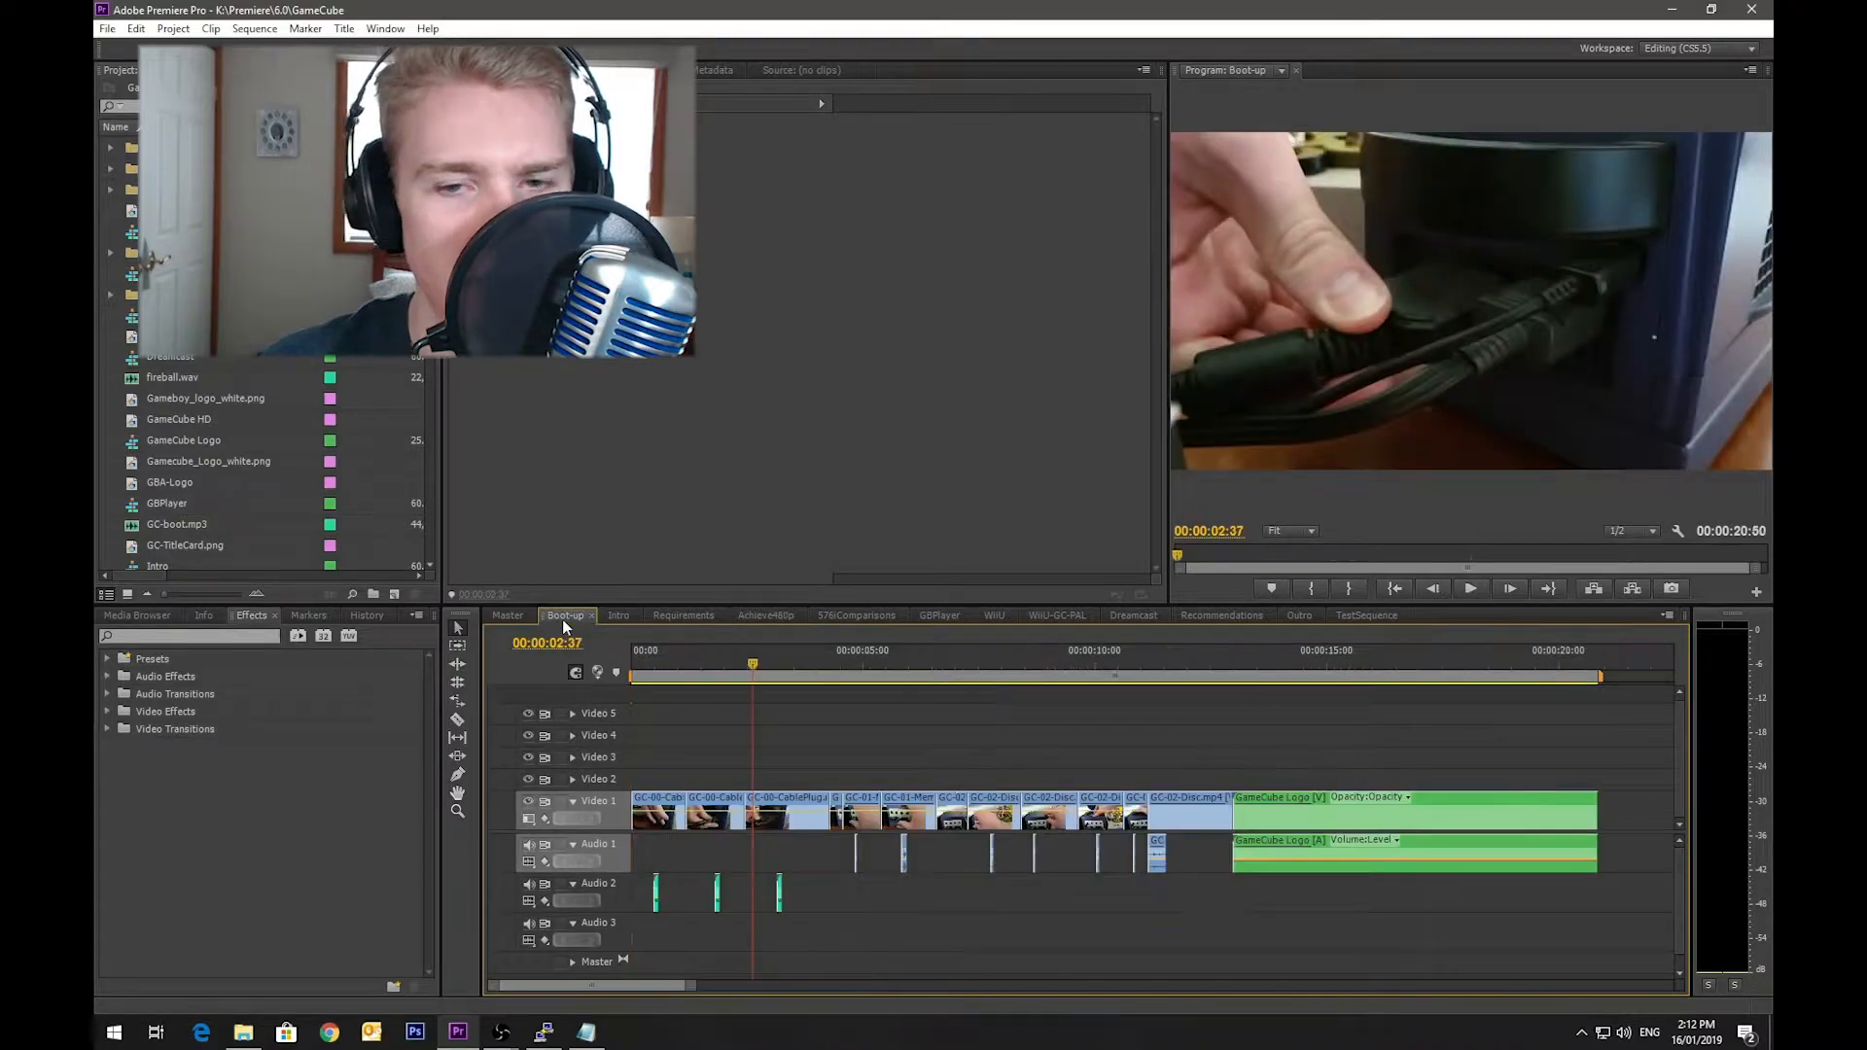
Step: Open the empty TestSequence, return the playhead to the start and zoom the timeline out slightly
click(1355, 615)
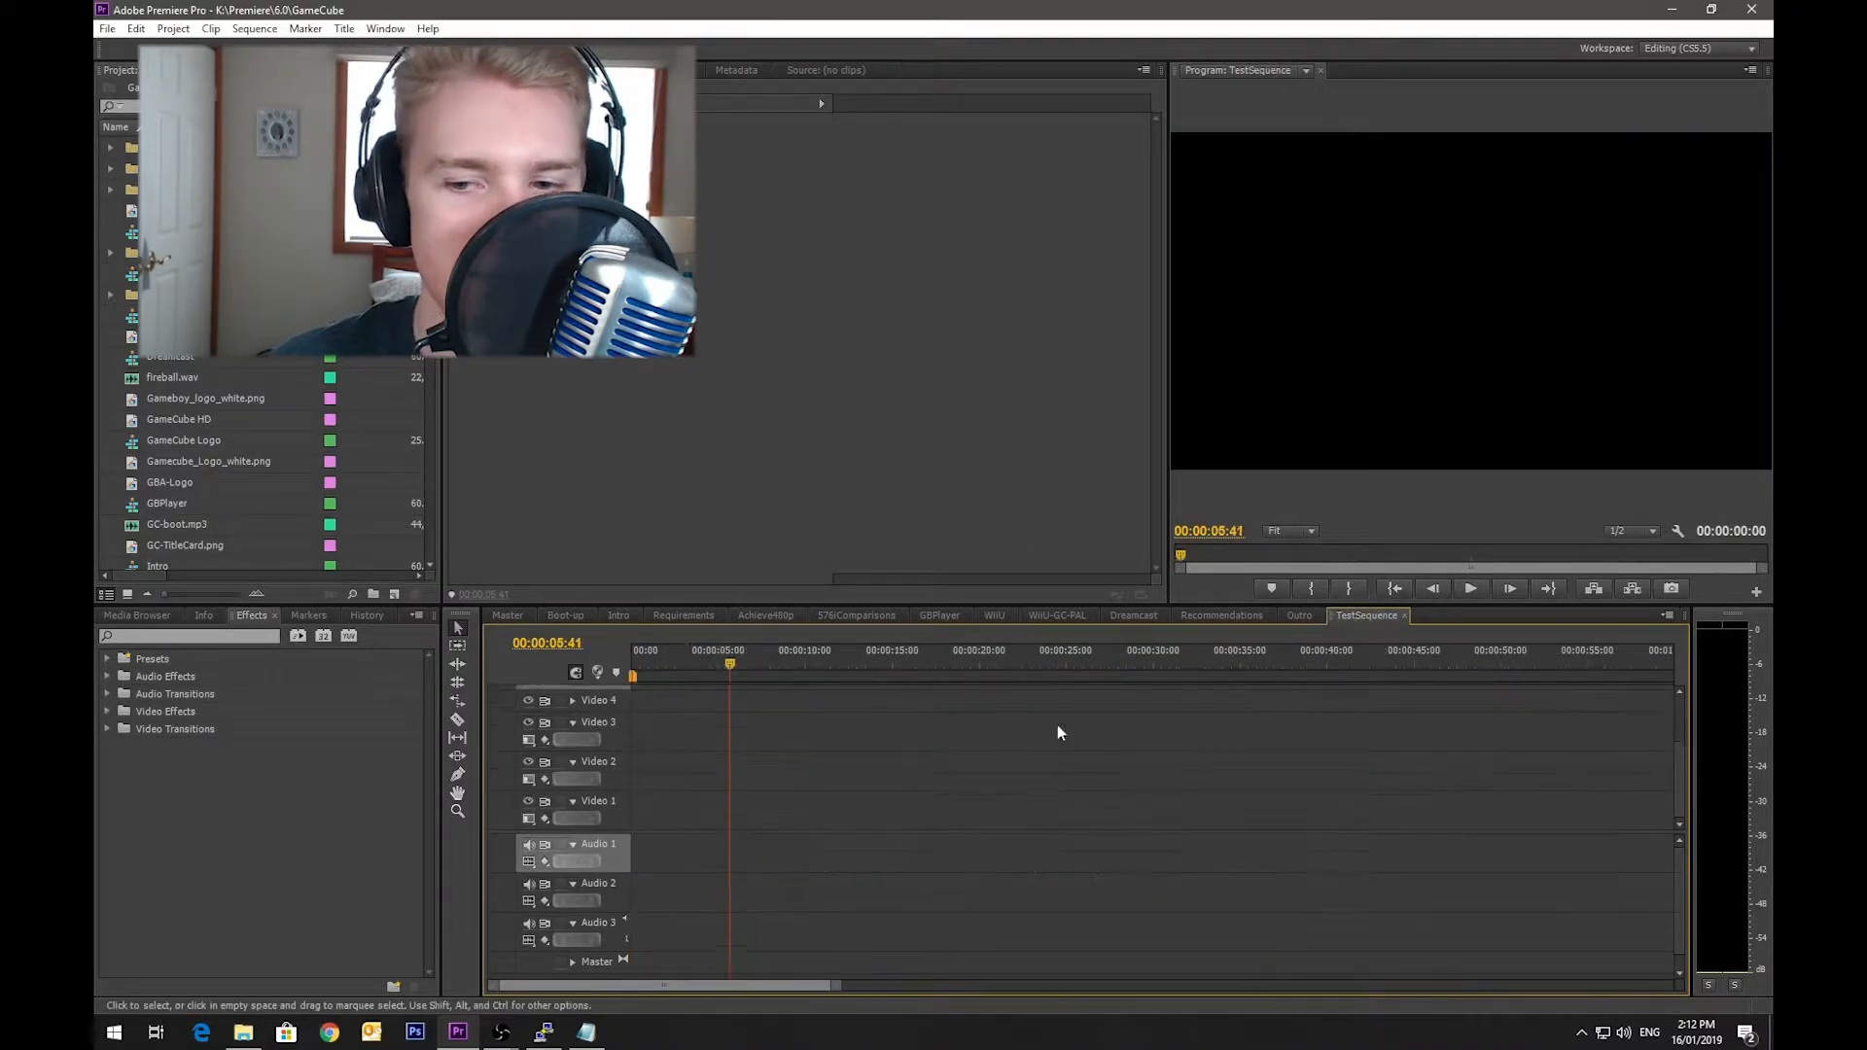
key(Home)
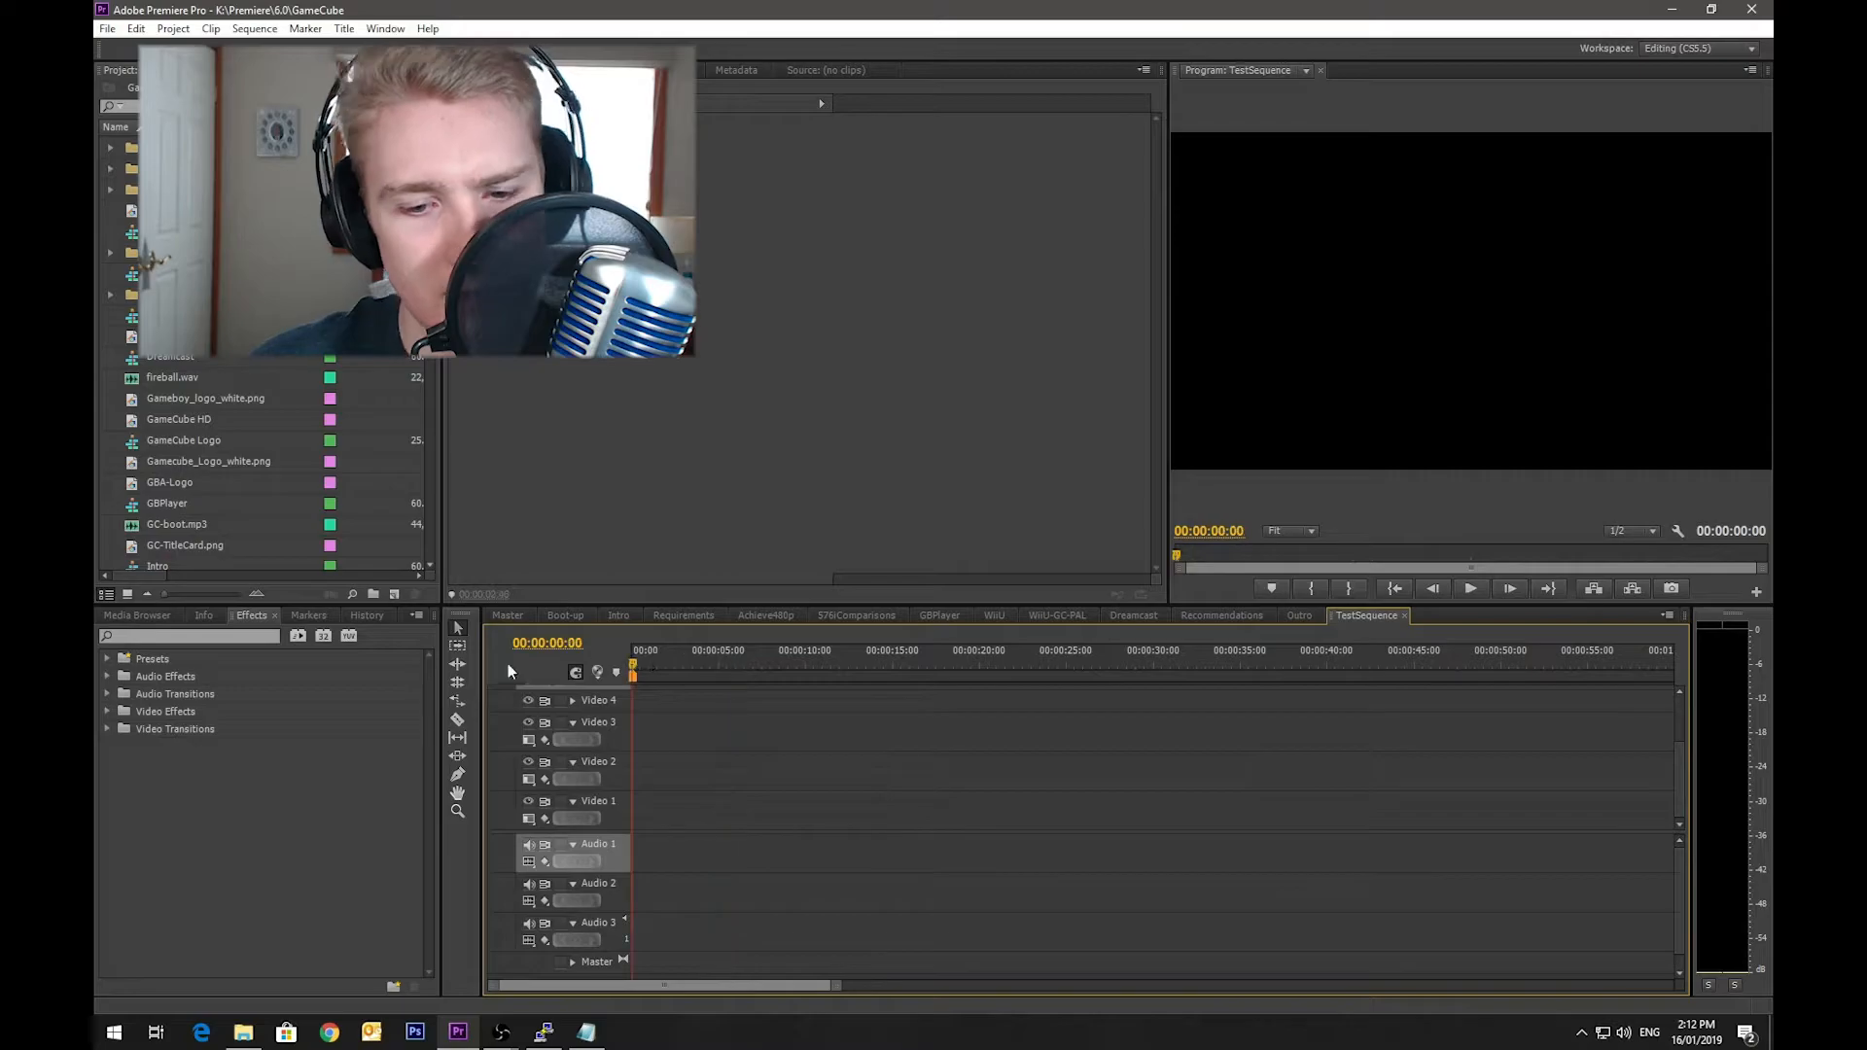
drag(834, 985, 886, 984)
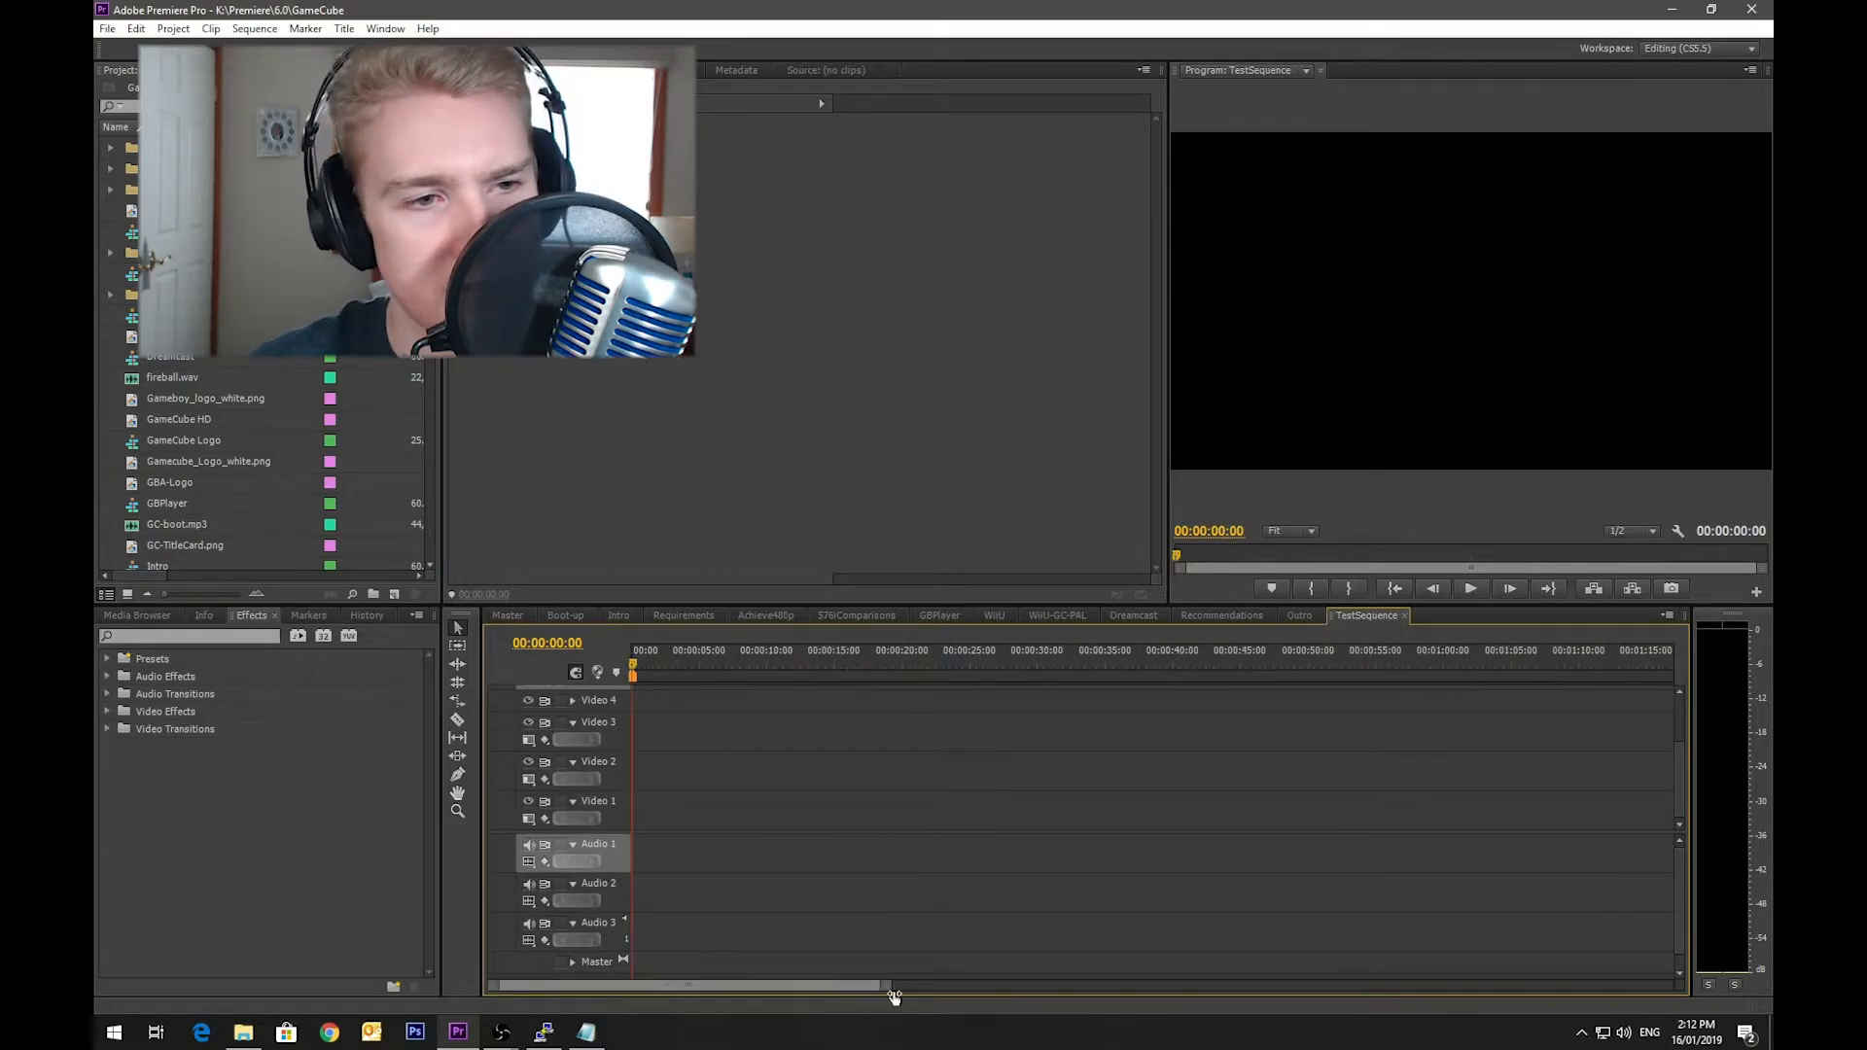
Step: Import TestVideoMM2 from the live folder into the project's 576i-RAW bin and expand that bin
click(243, 1032)
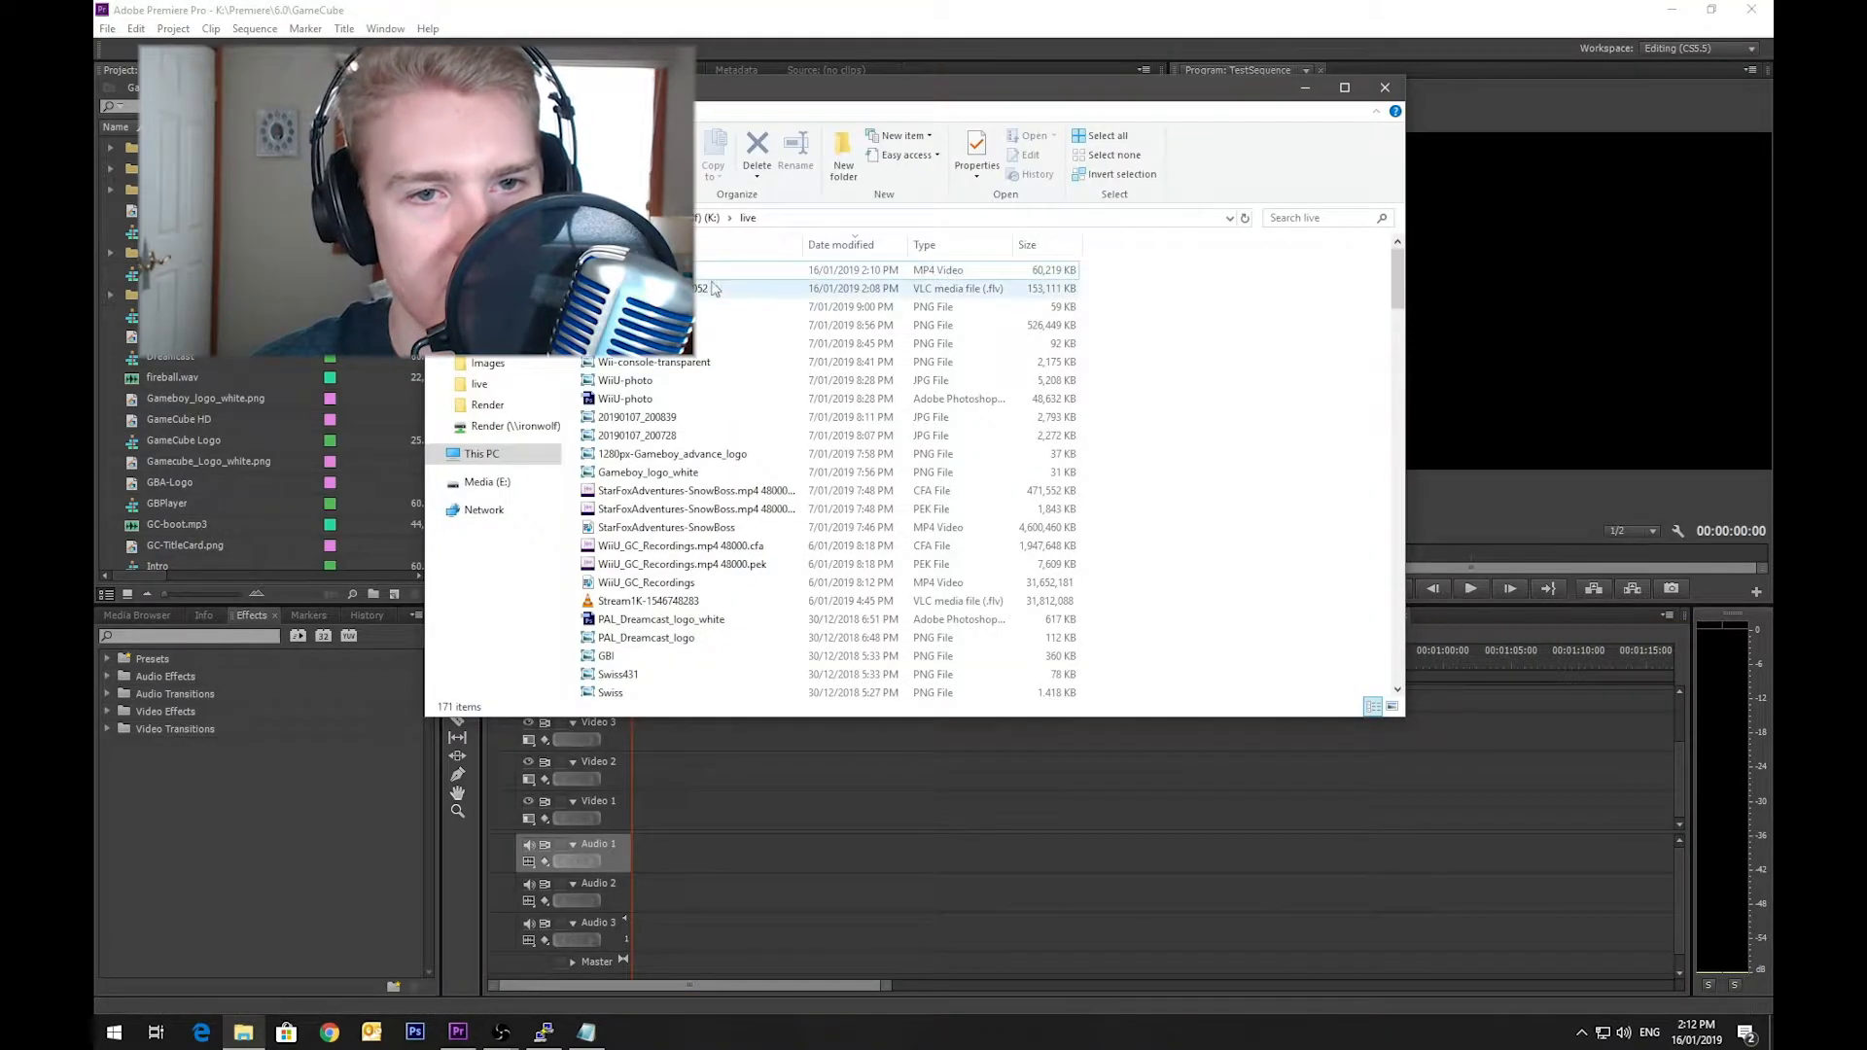
drag(653, 277, 163, 192)
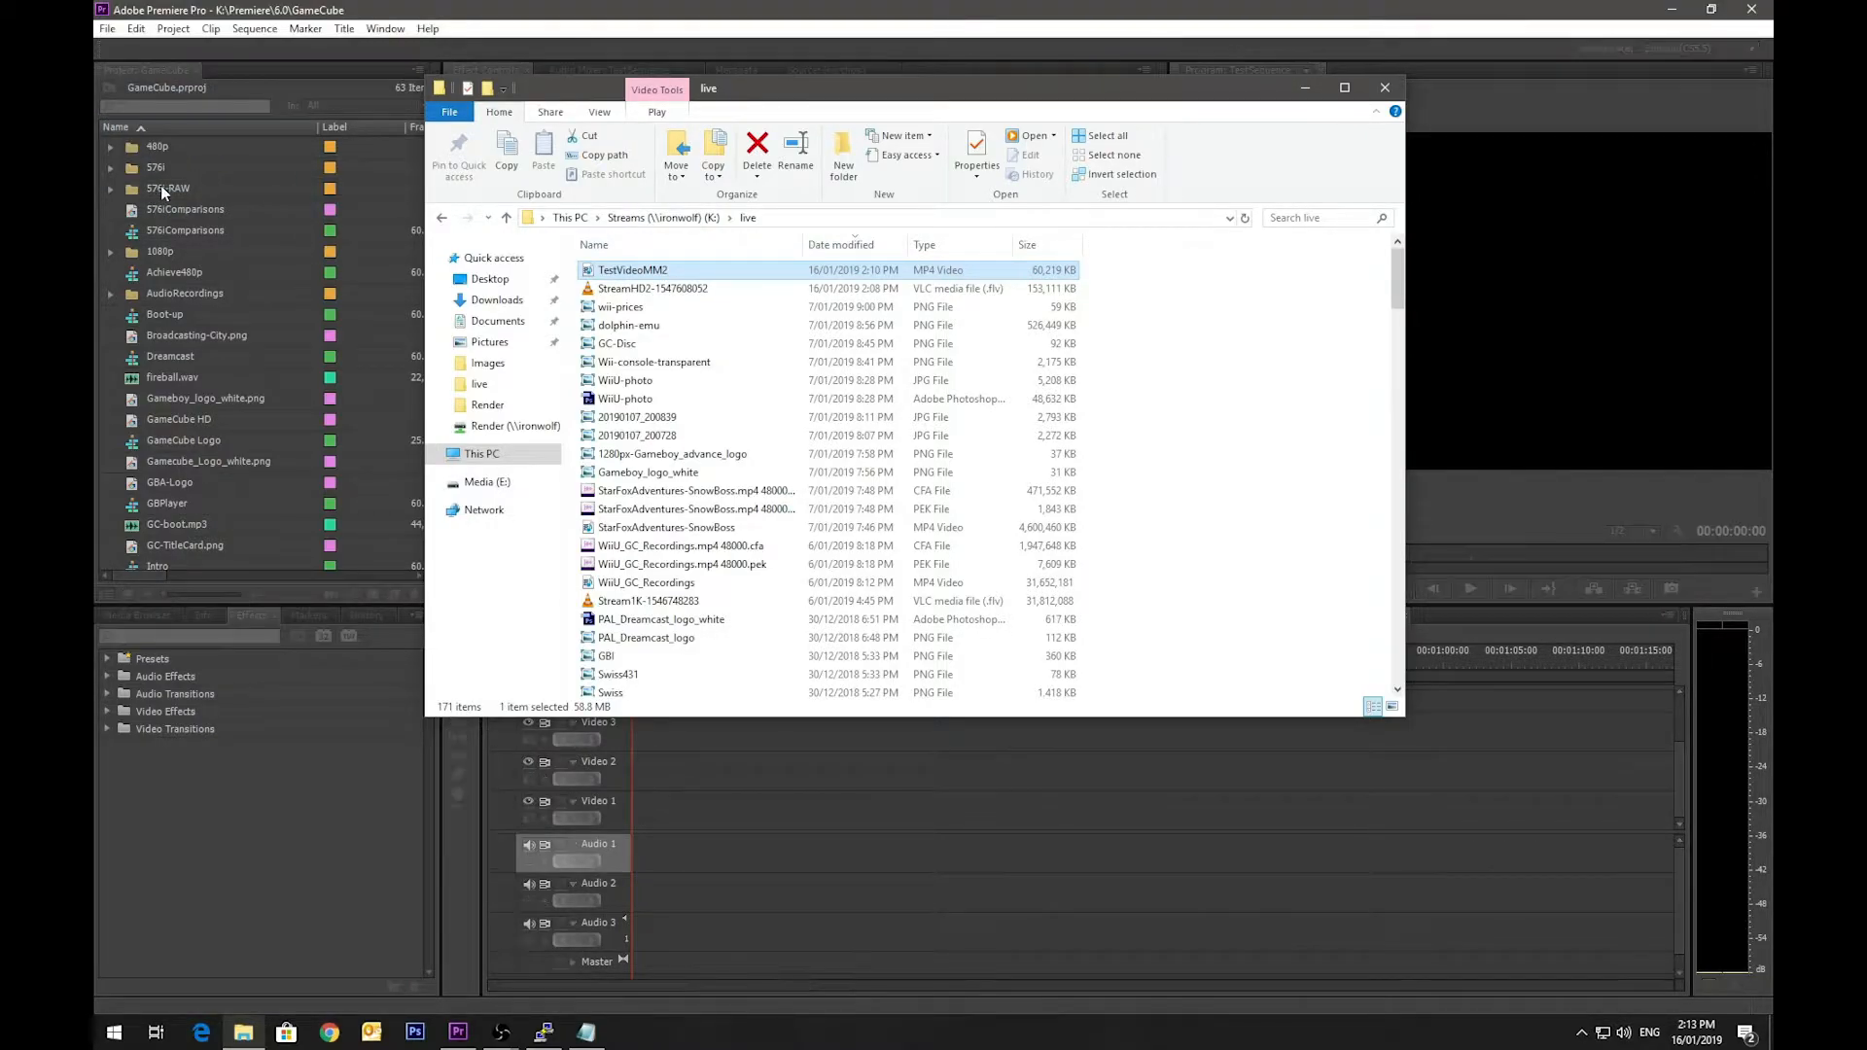
click(110, 189)
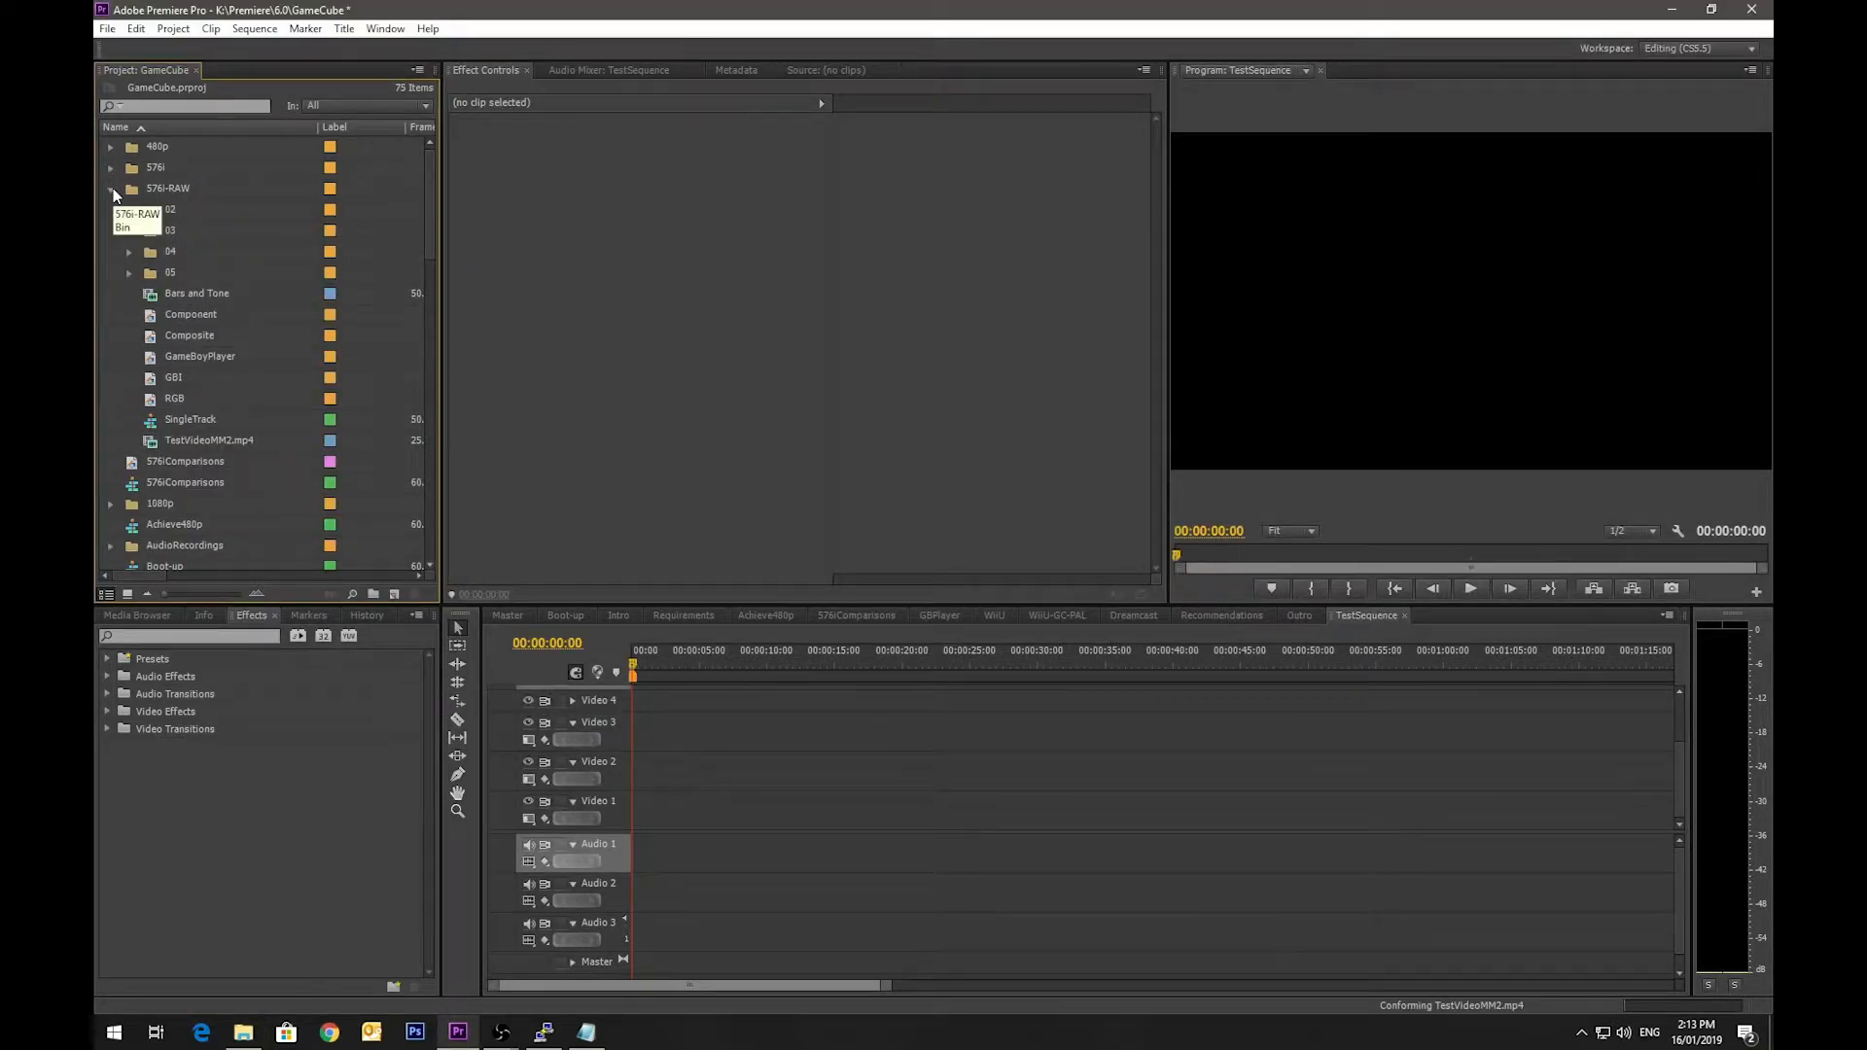
Step: Place TestVideoMM2.mp4 at the start of Video 1 in TestSequence, keeping the existing sequence settings
scroll(276, 342, down, 1)
click(206, 422)
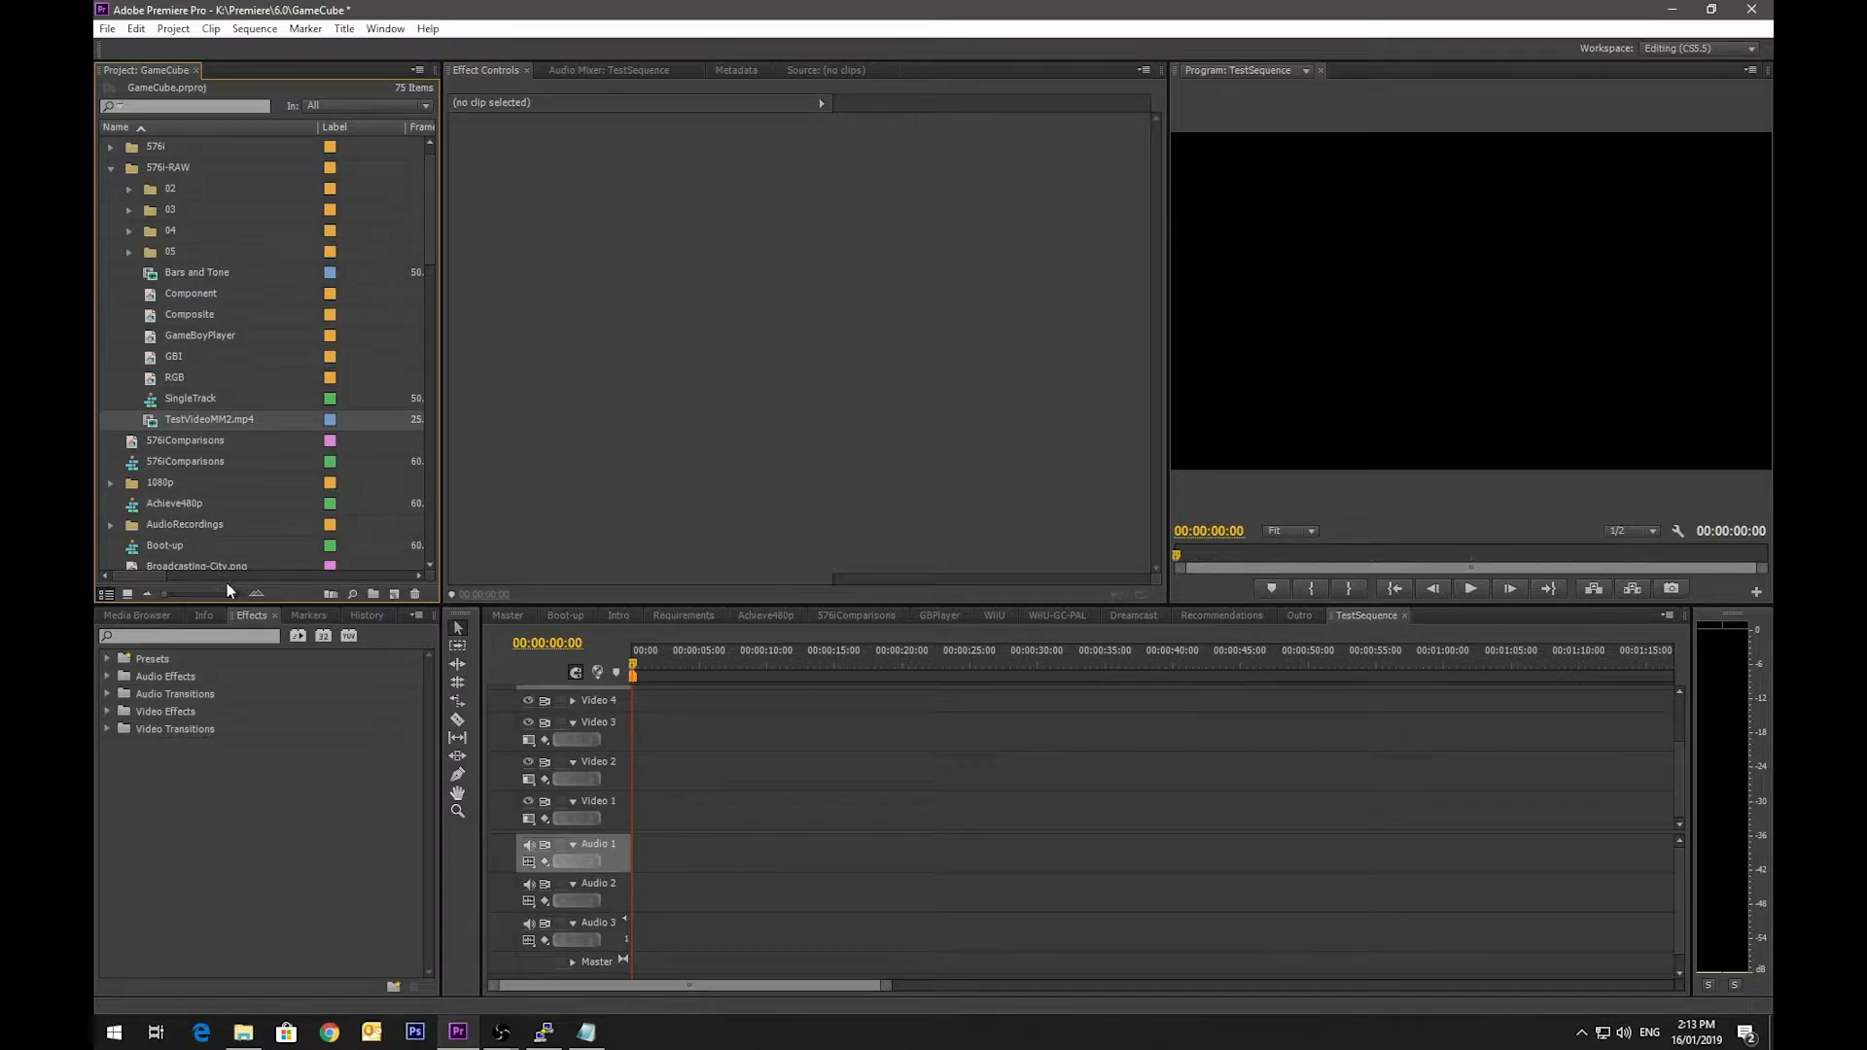
mouse_move(133, 574)
mouse_down()
mouse_move(198, 576)
mouse_move(136, 574)
mouse_up()
drag(193, 421, 646, 803)
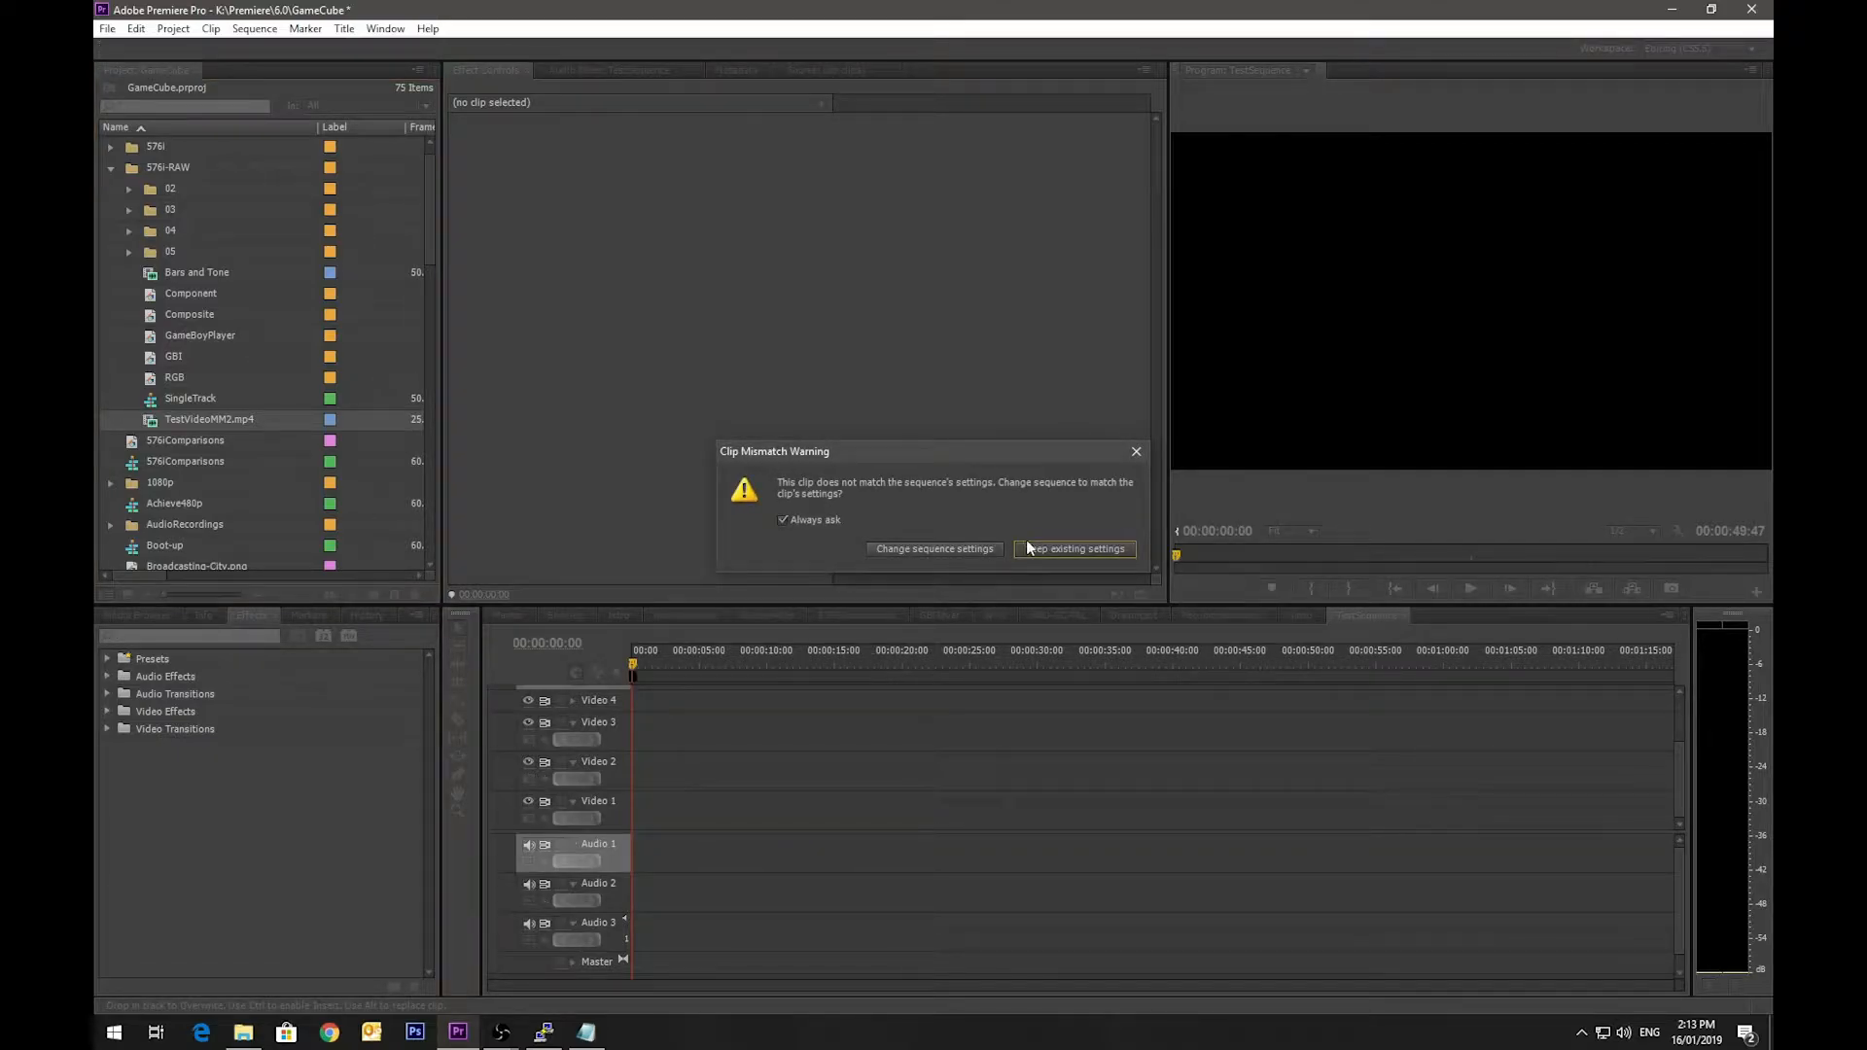
click(1060, 549)
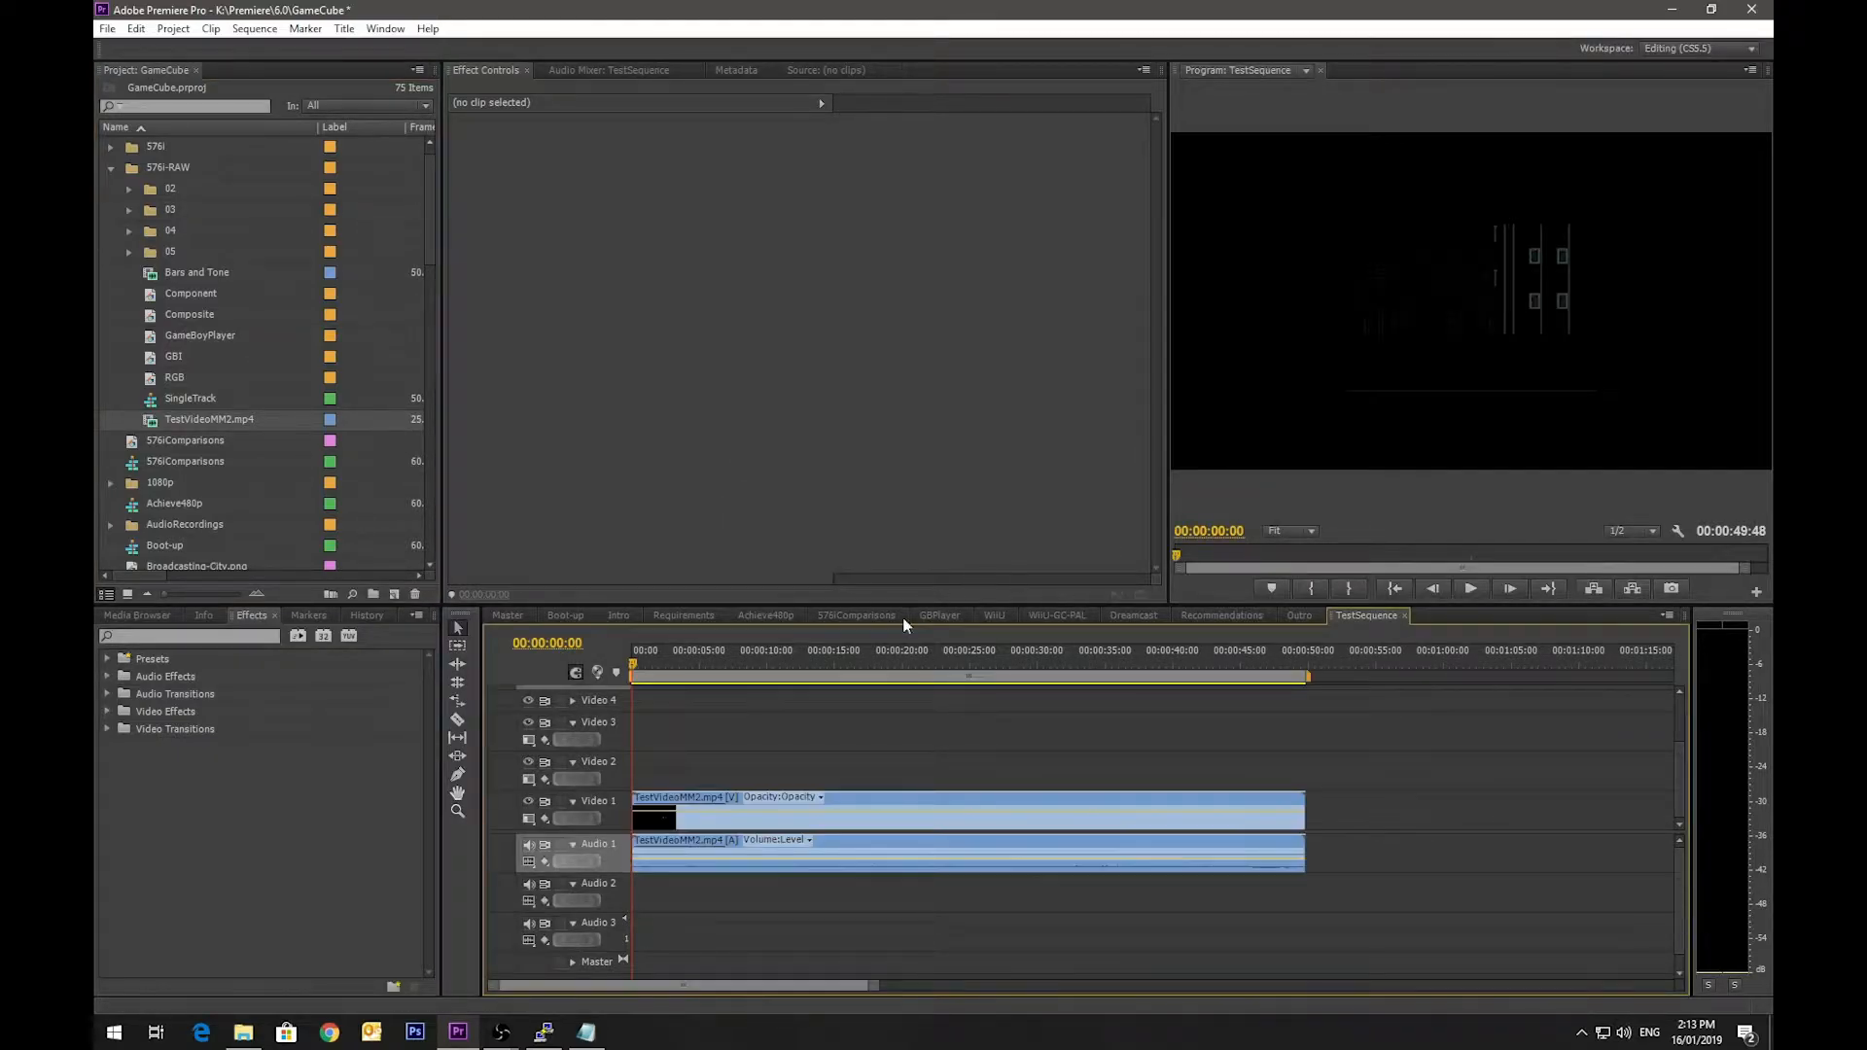
Step: Move the playhead to about 00:00:39:58 and scale the TestVideoMM2.mp4 clip to the frame size
drag(641, 671, 1172, 696)
right_click(982, 799)
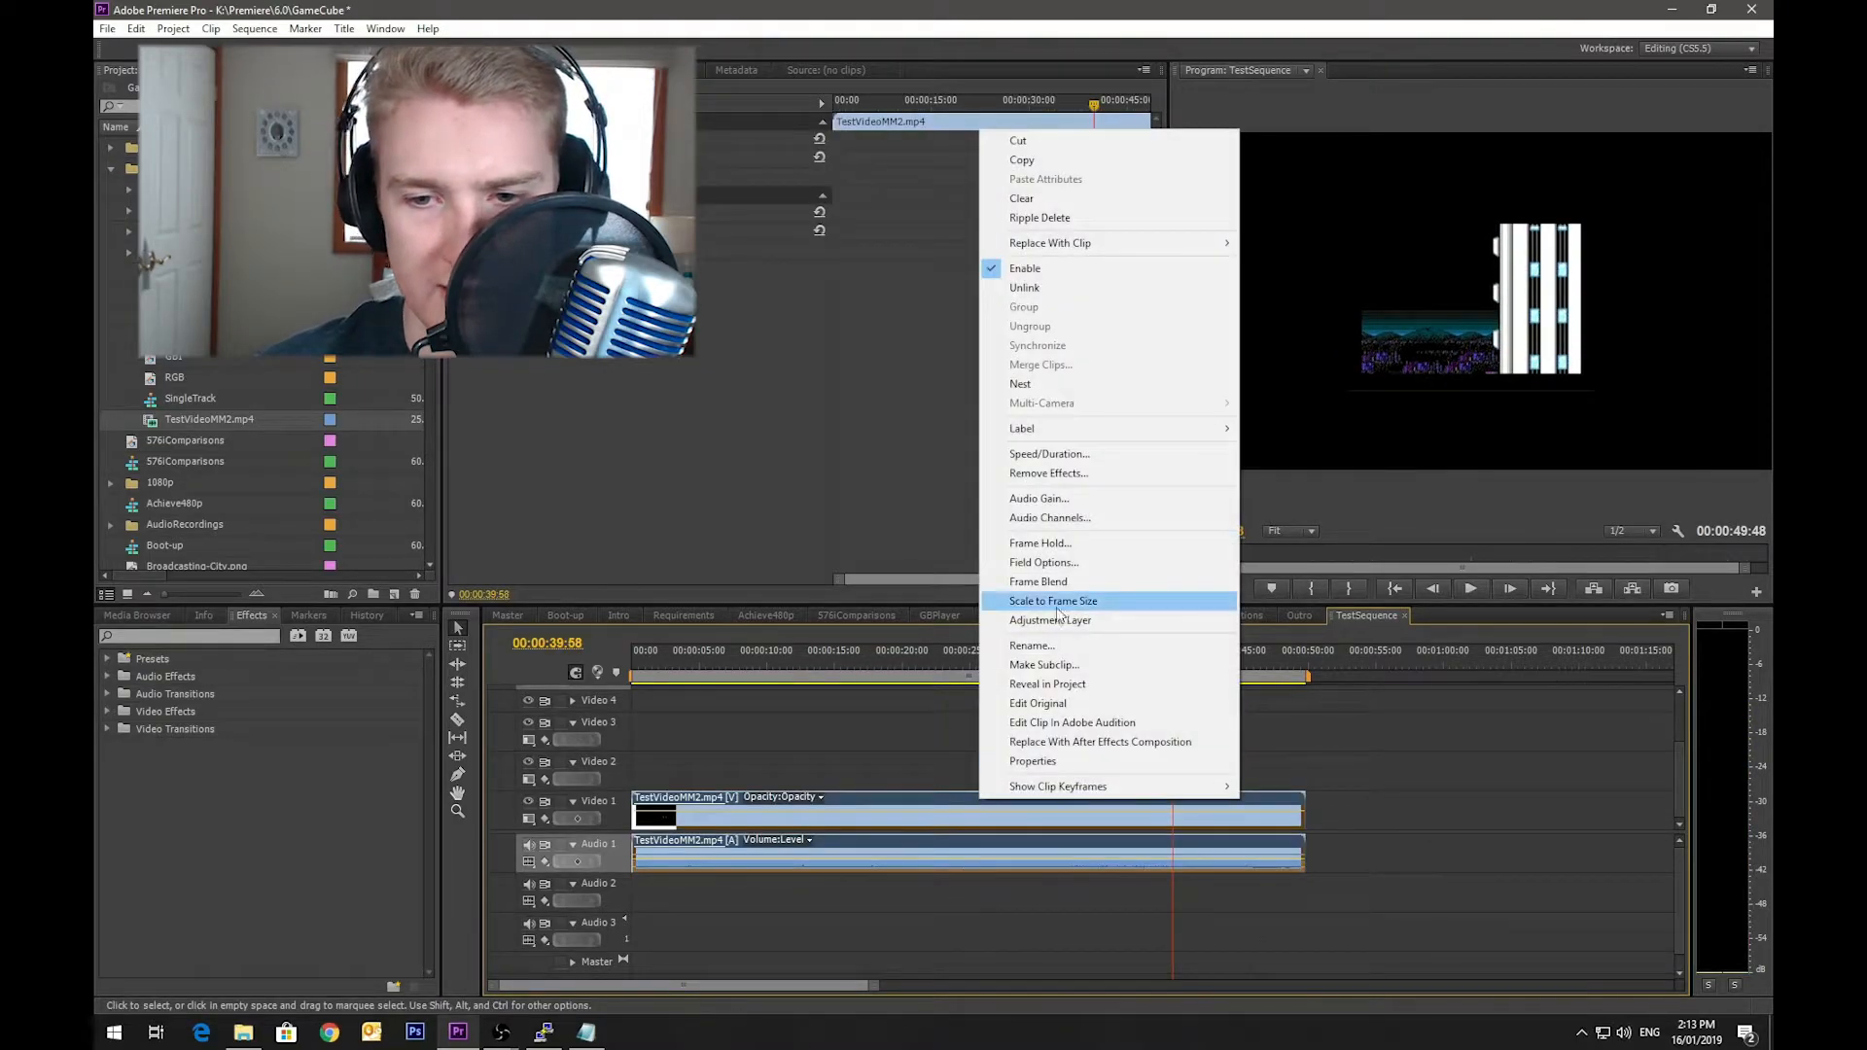
click(1094, 602)
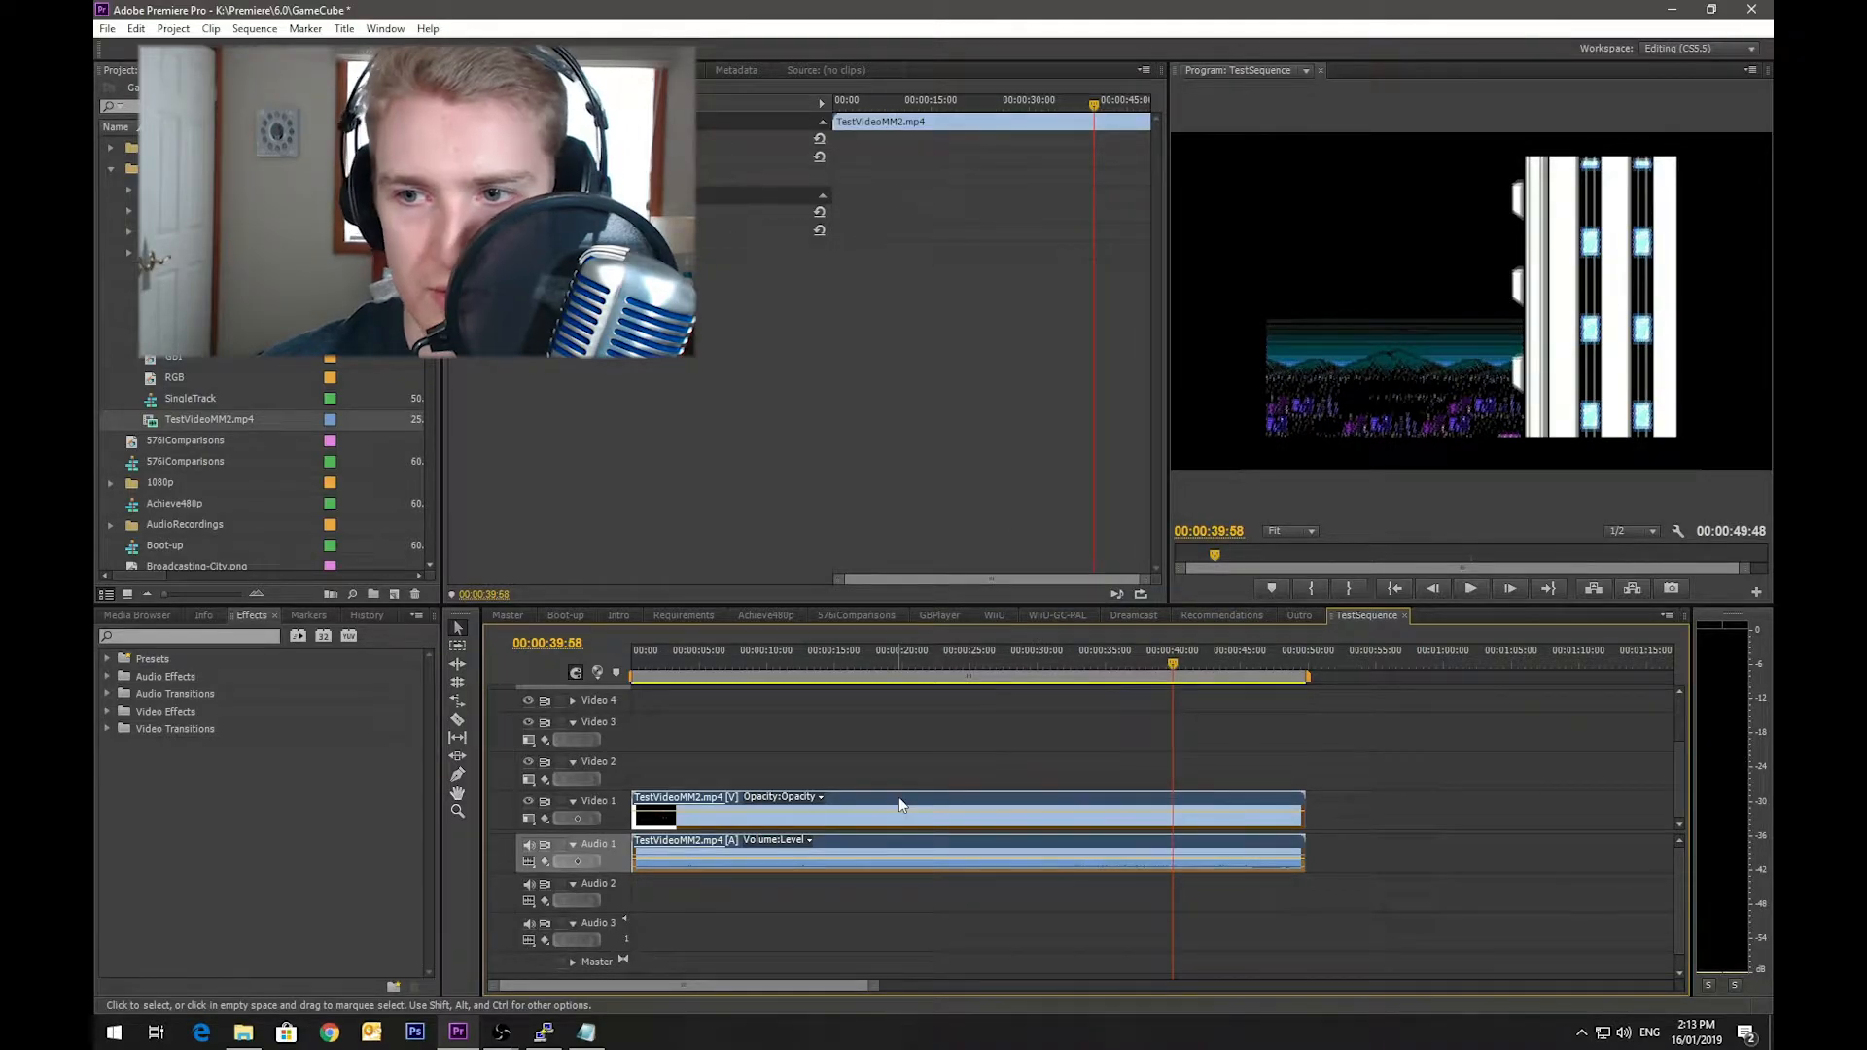
Step: Find the Crop video effect and apply it to the TestVideoMM2.mp4 clip on Video 1
click(153, 634)
text(crop)
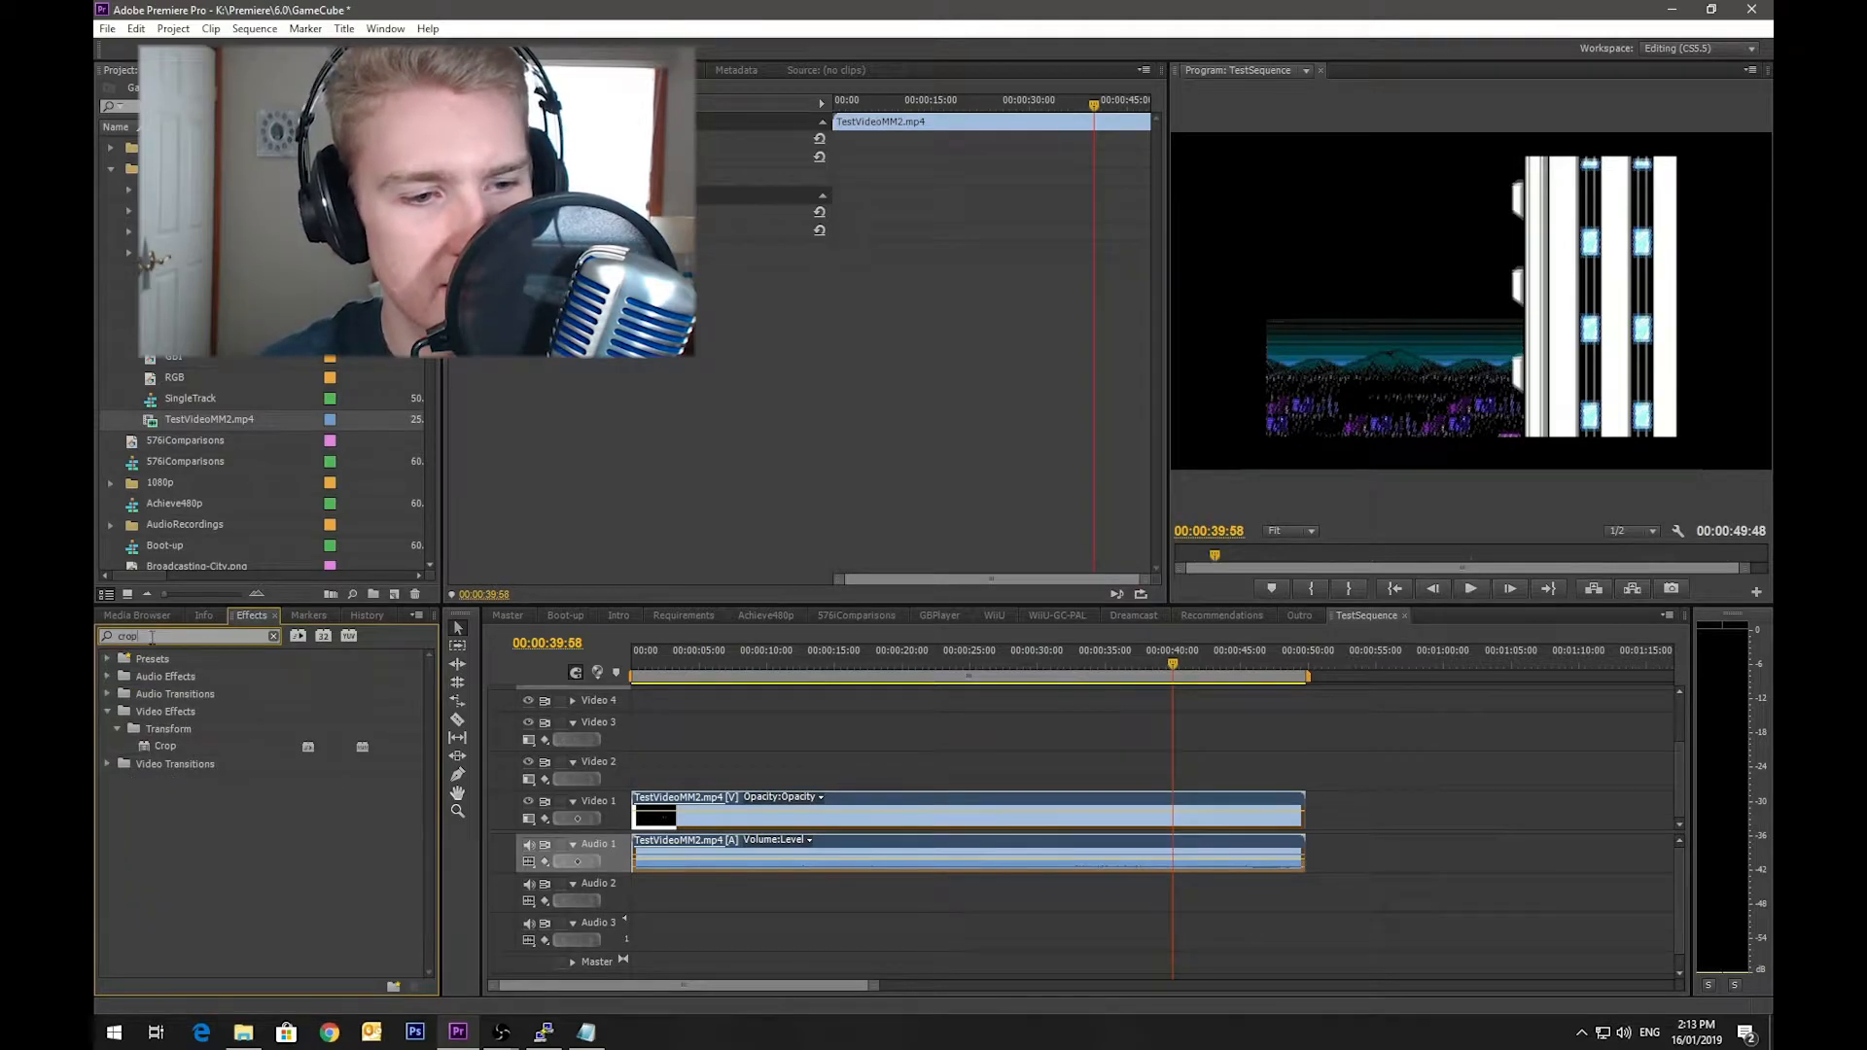
drag(167, 748, 778, 816)
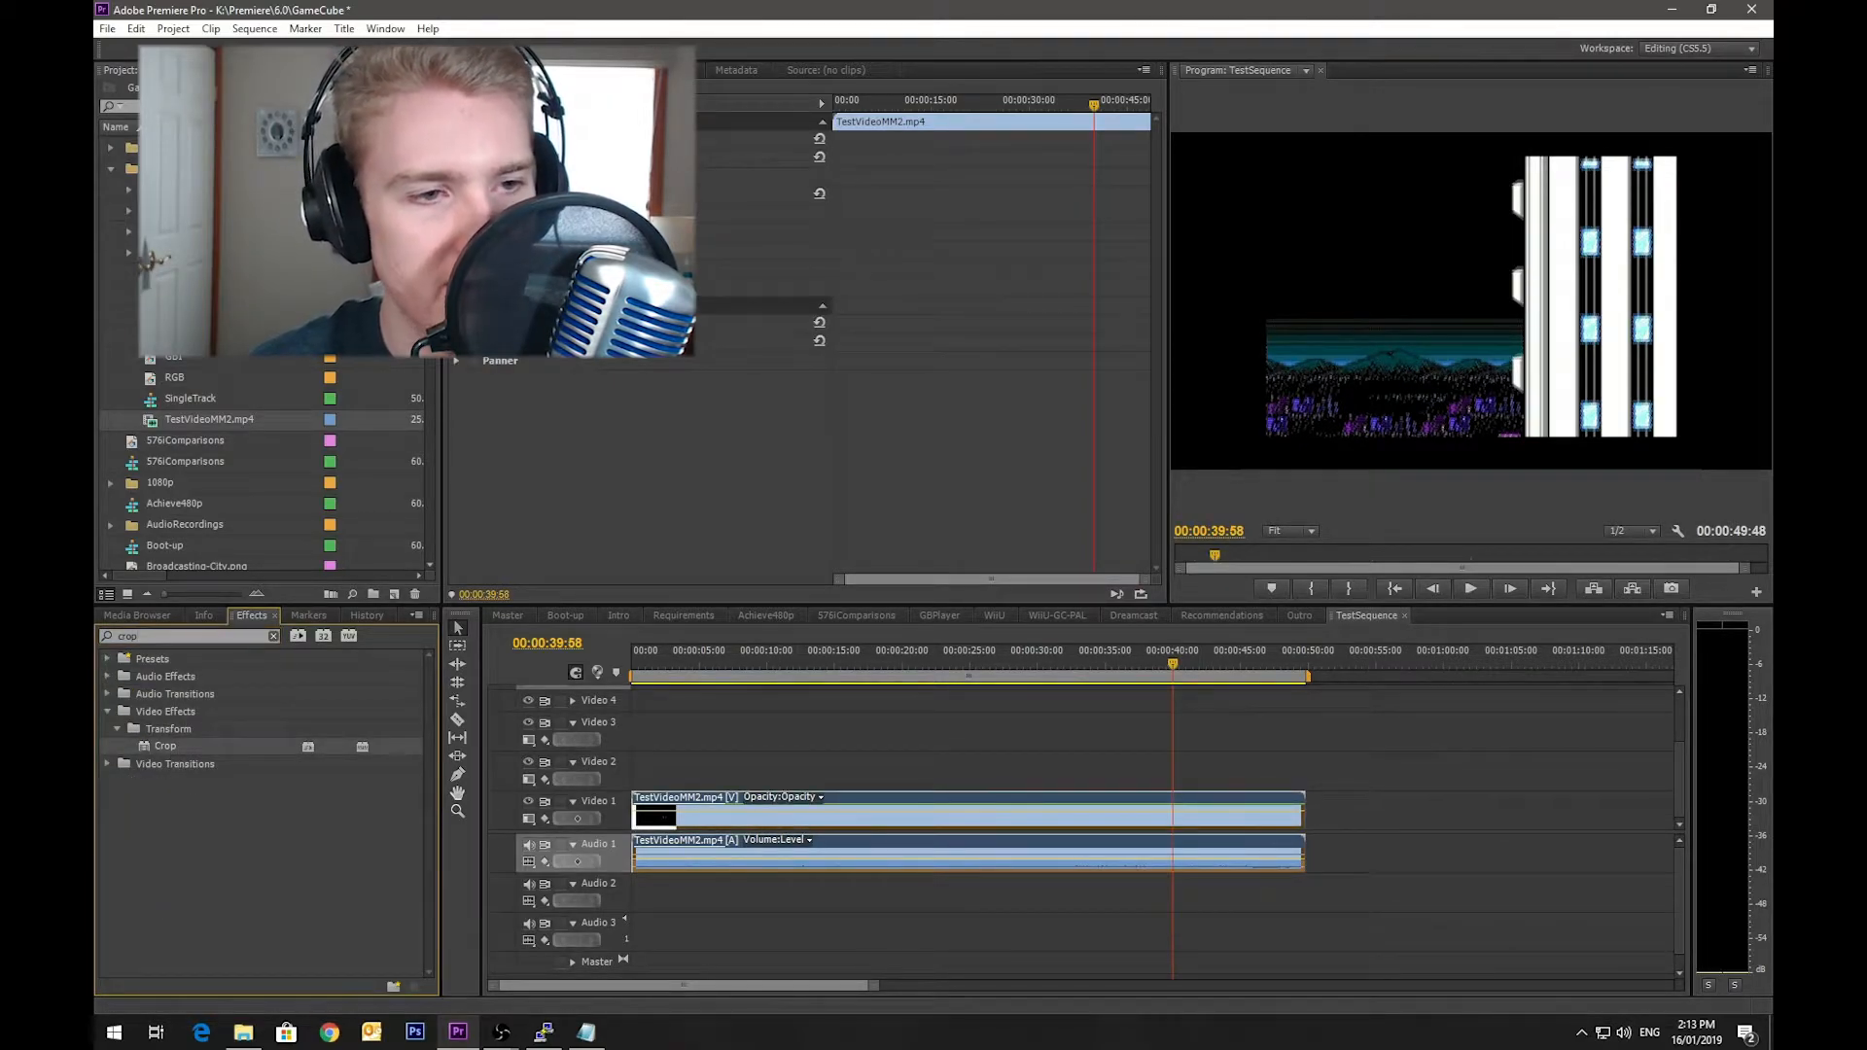
scroll(265, 480, down, 3)
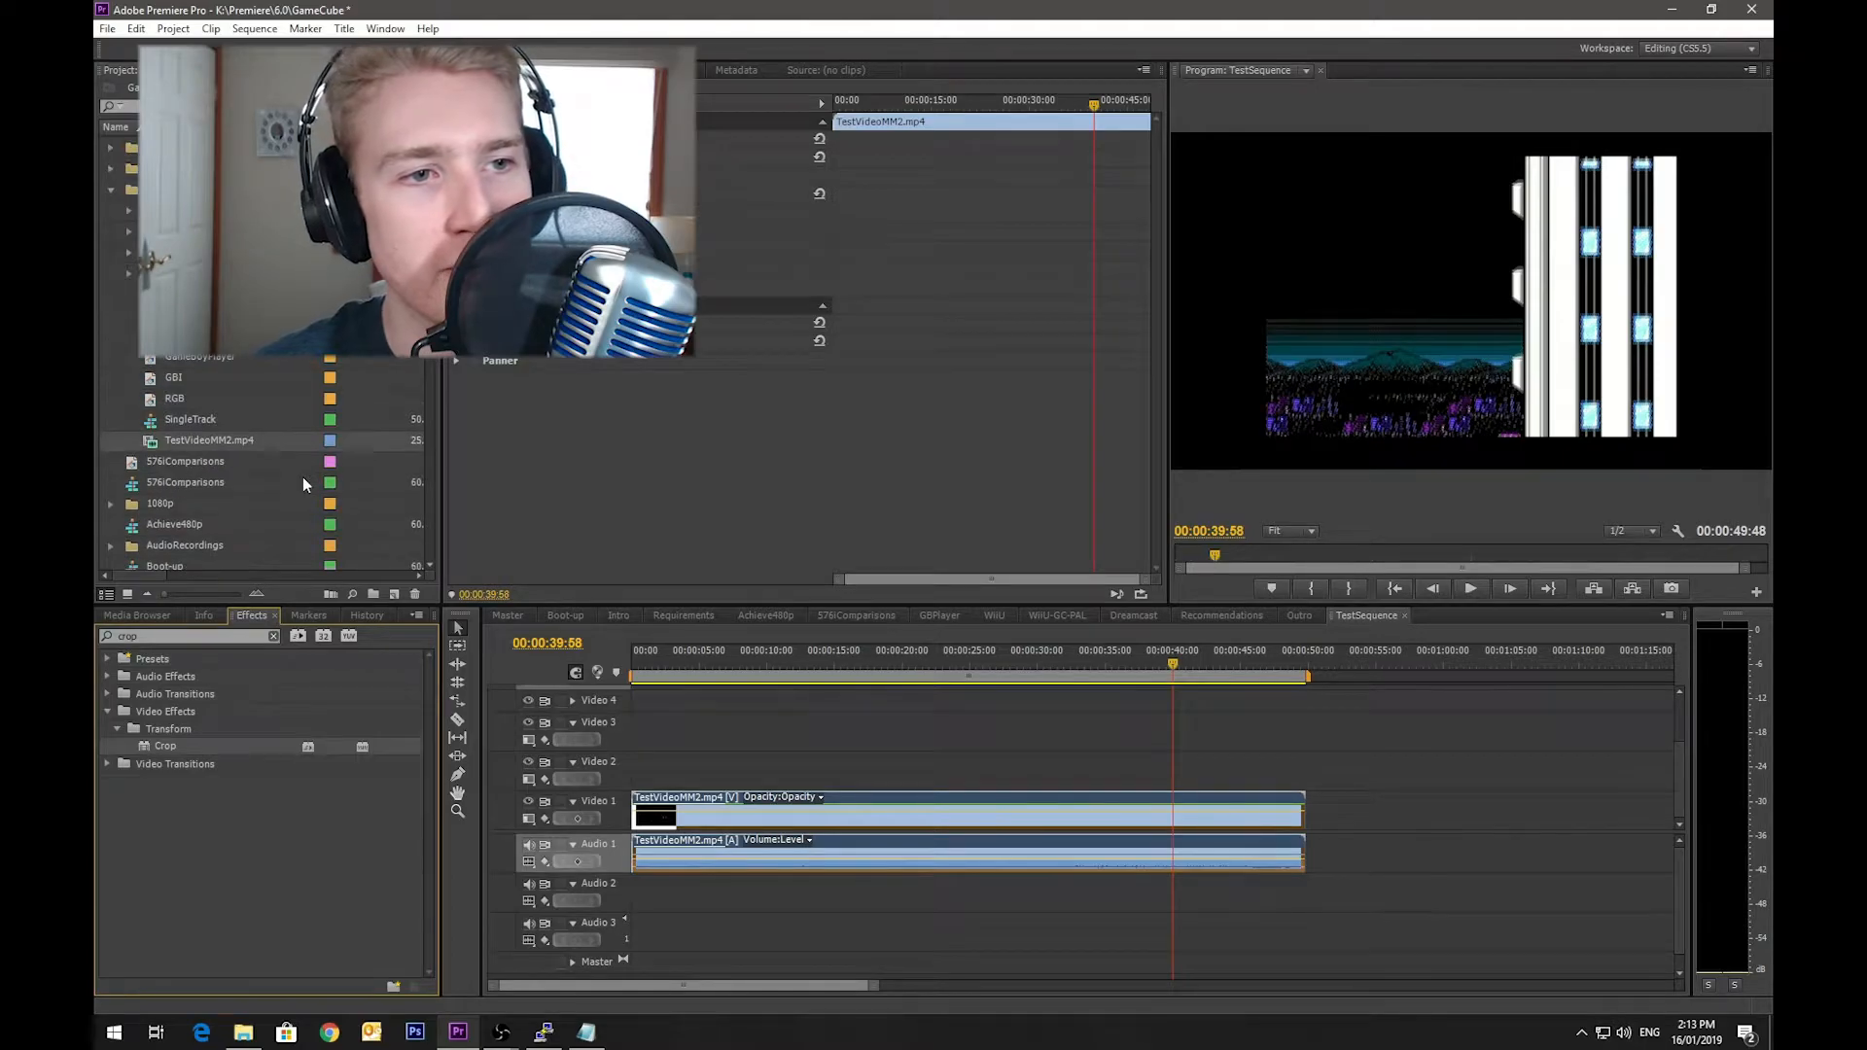
Step: Move the TestVideoMM2.mp4 video clip up to Video 2 and fill Video 1 beneath it with 1080p-43-Matte over the clip's full length
scroll(302, 476, down, 5)
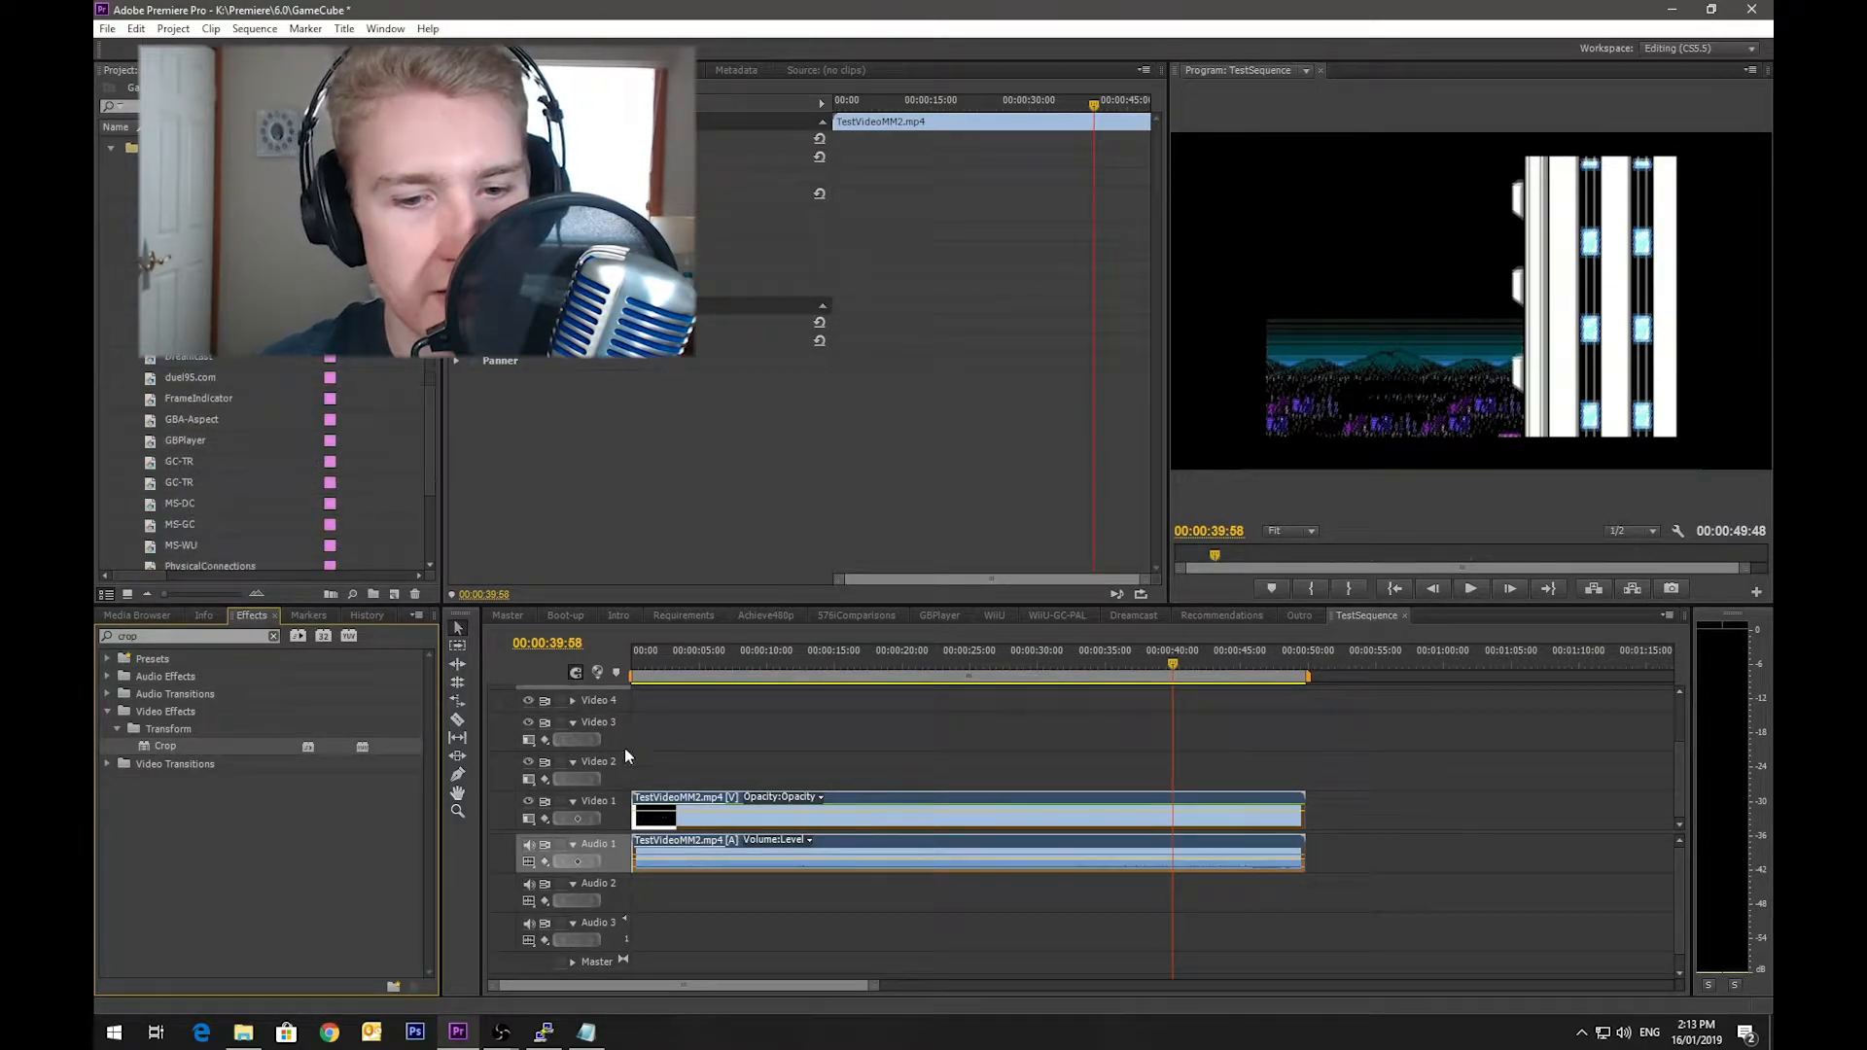
drag(692, 812, 679, 764)
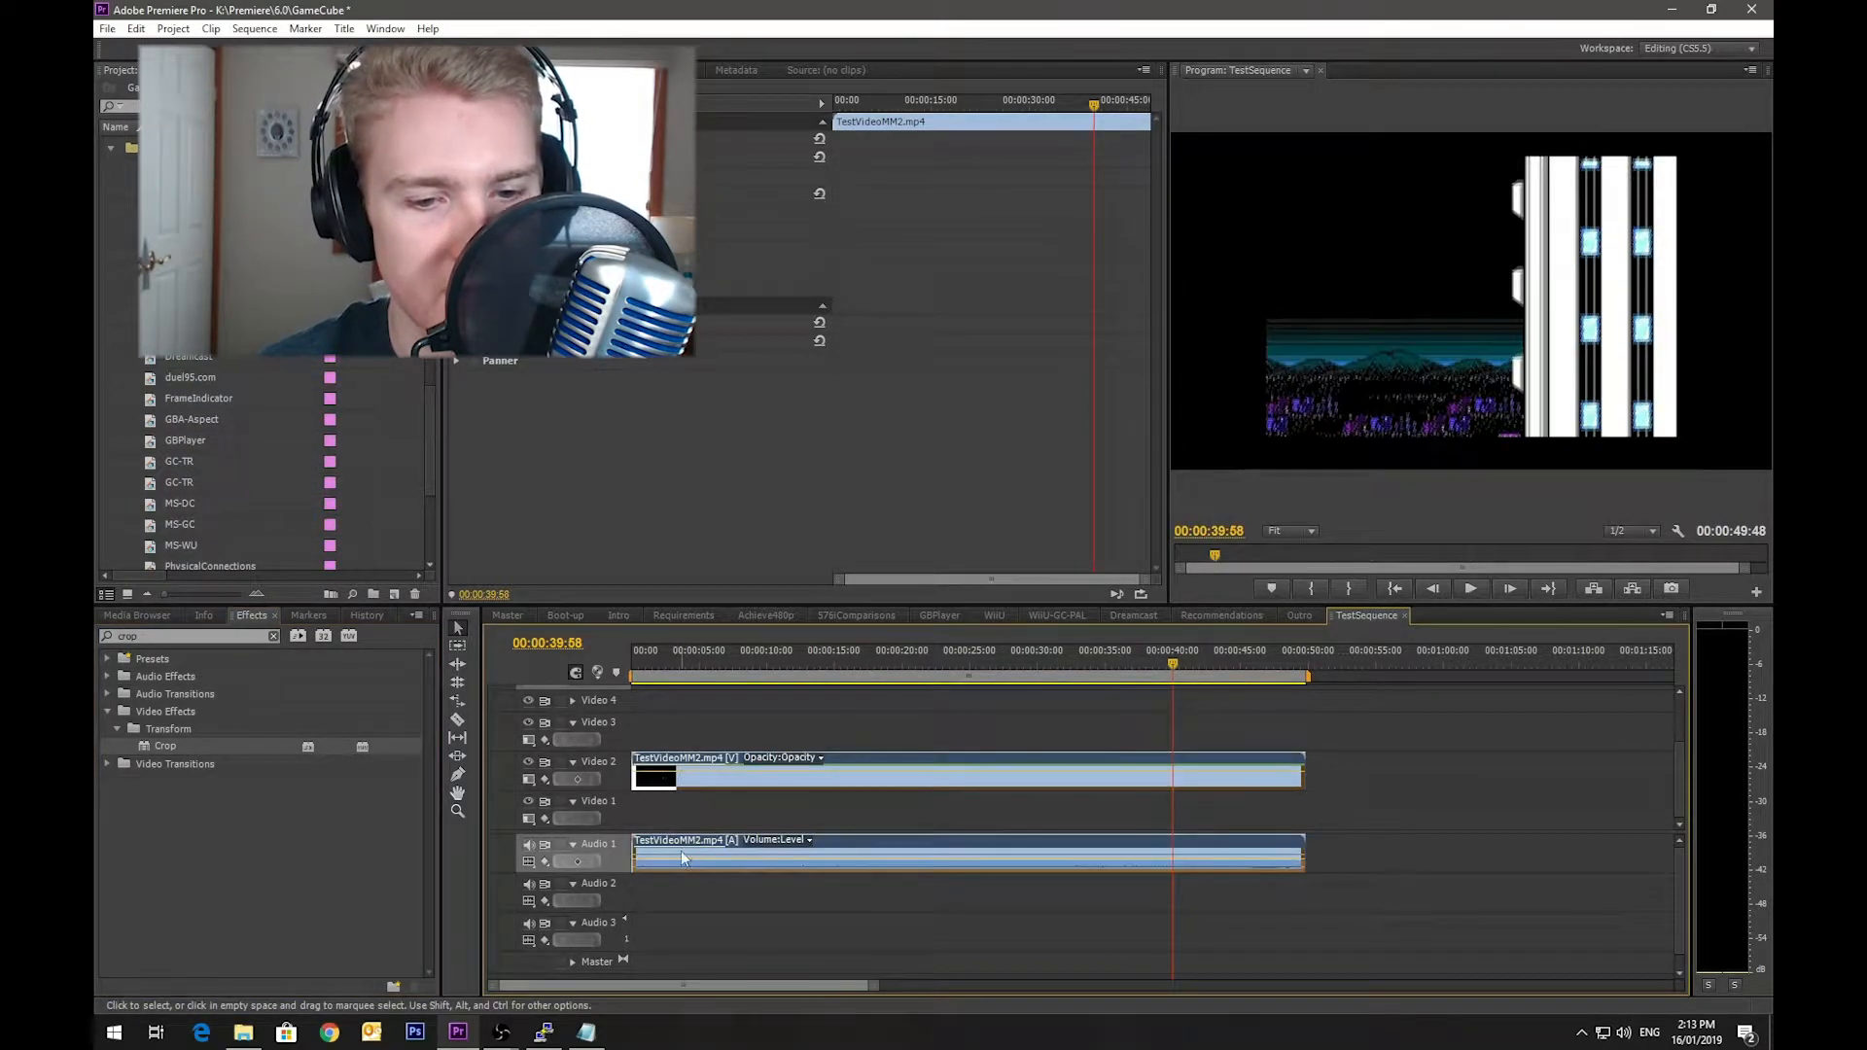
scroll(306, 422, down, 2)
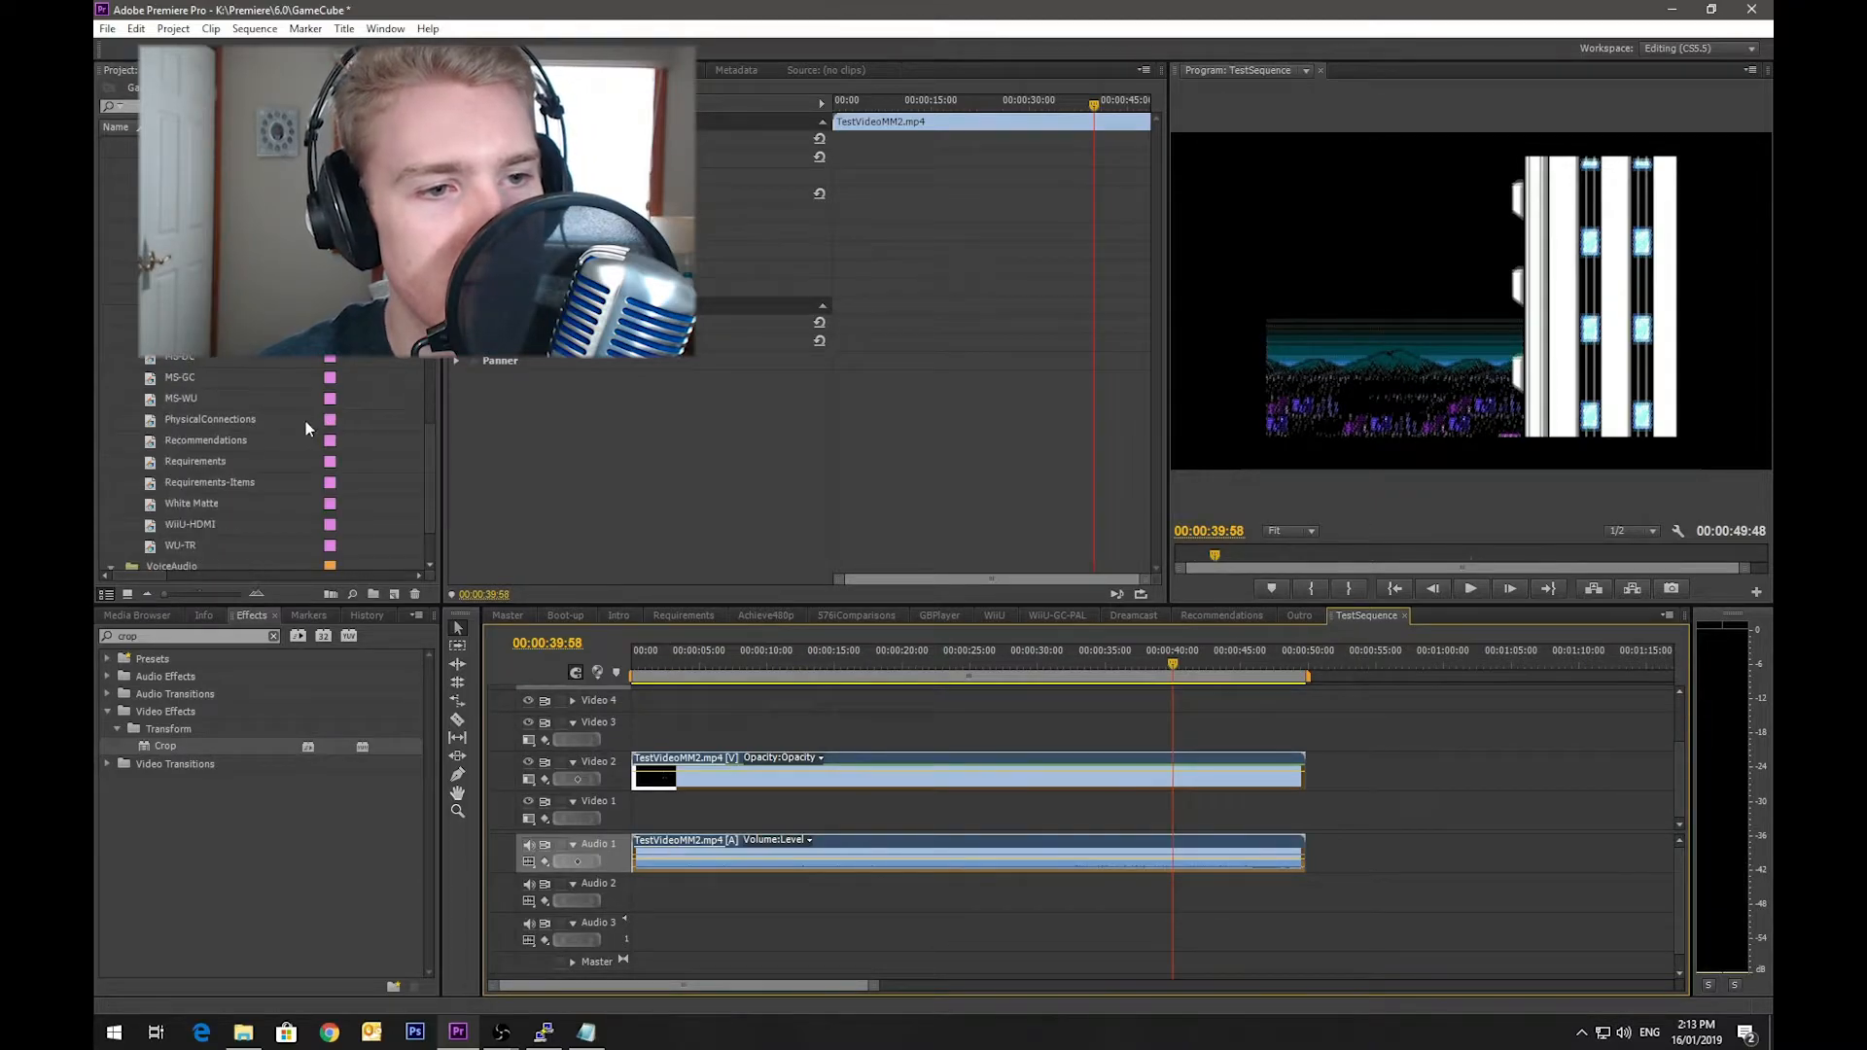
scroll(144, 449, up, 3)
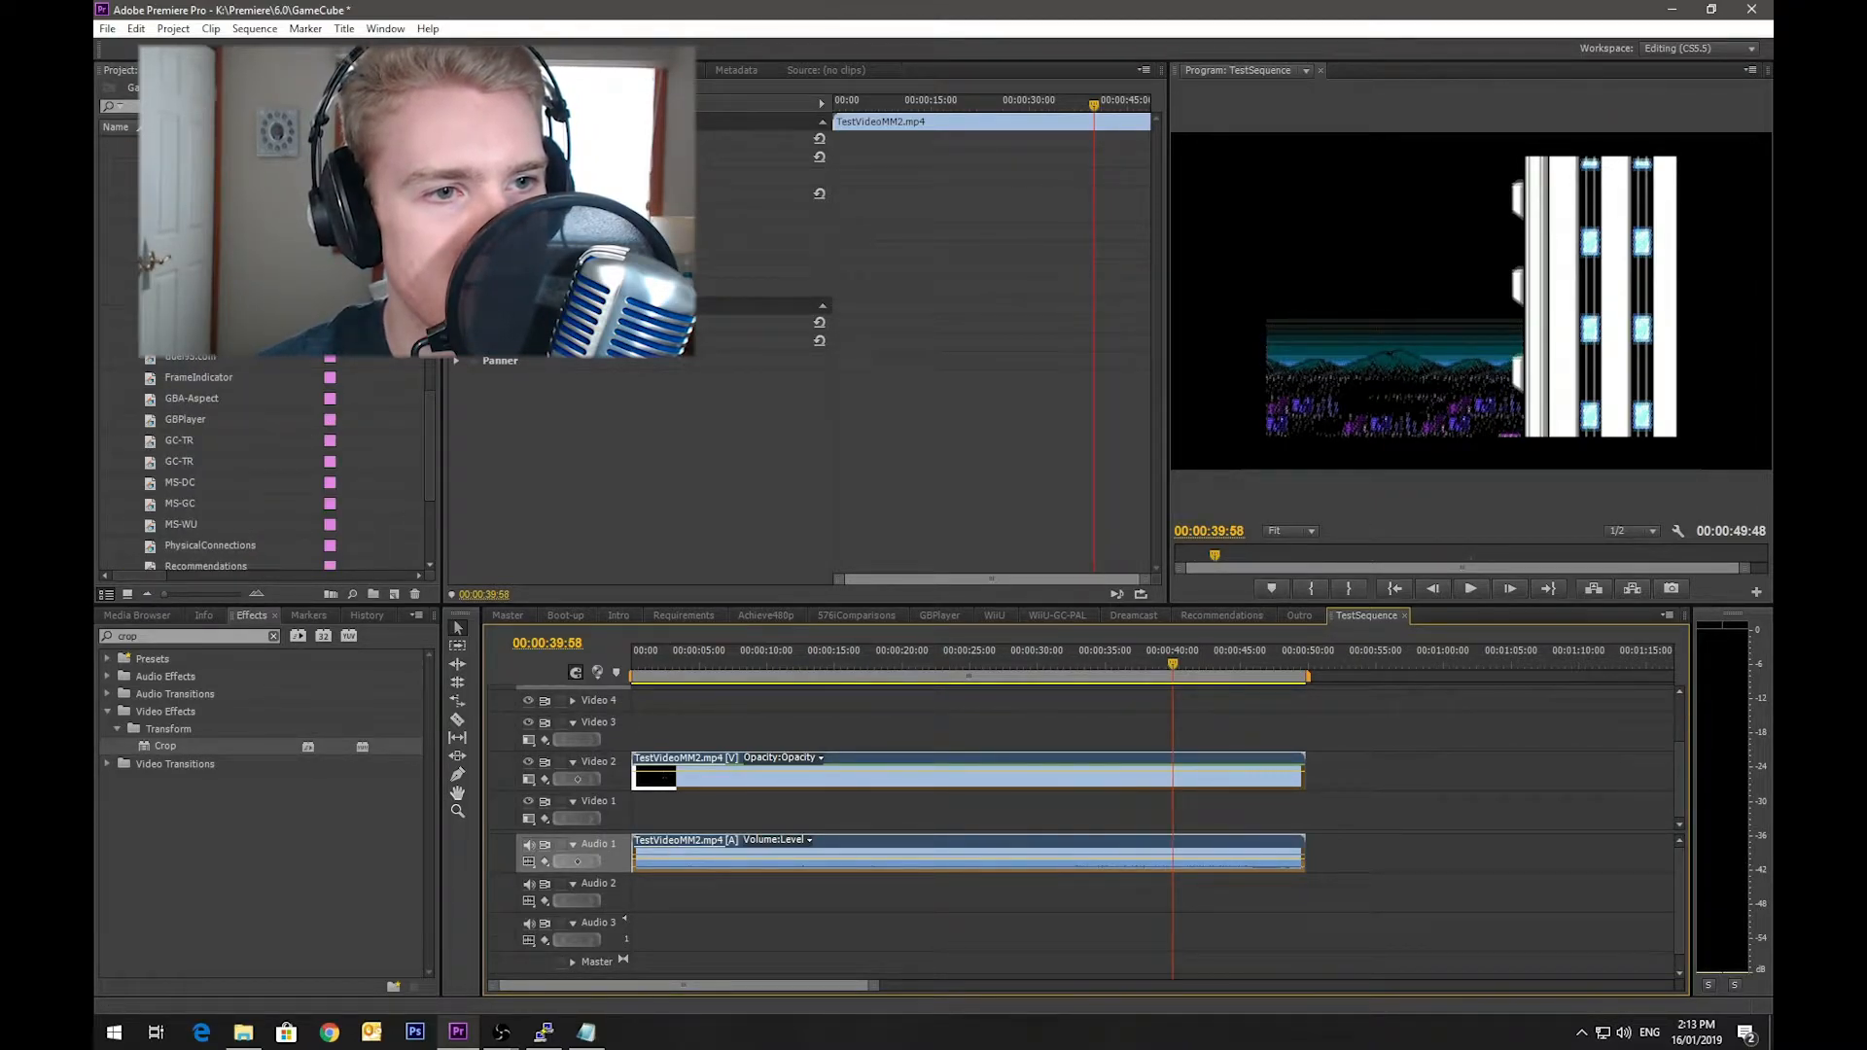
drag(291, 321, 645, 812)
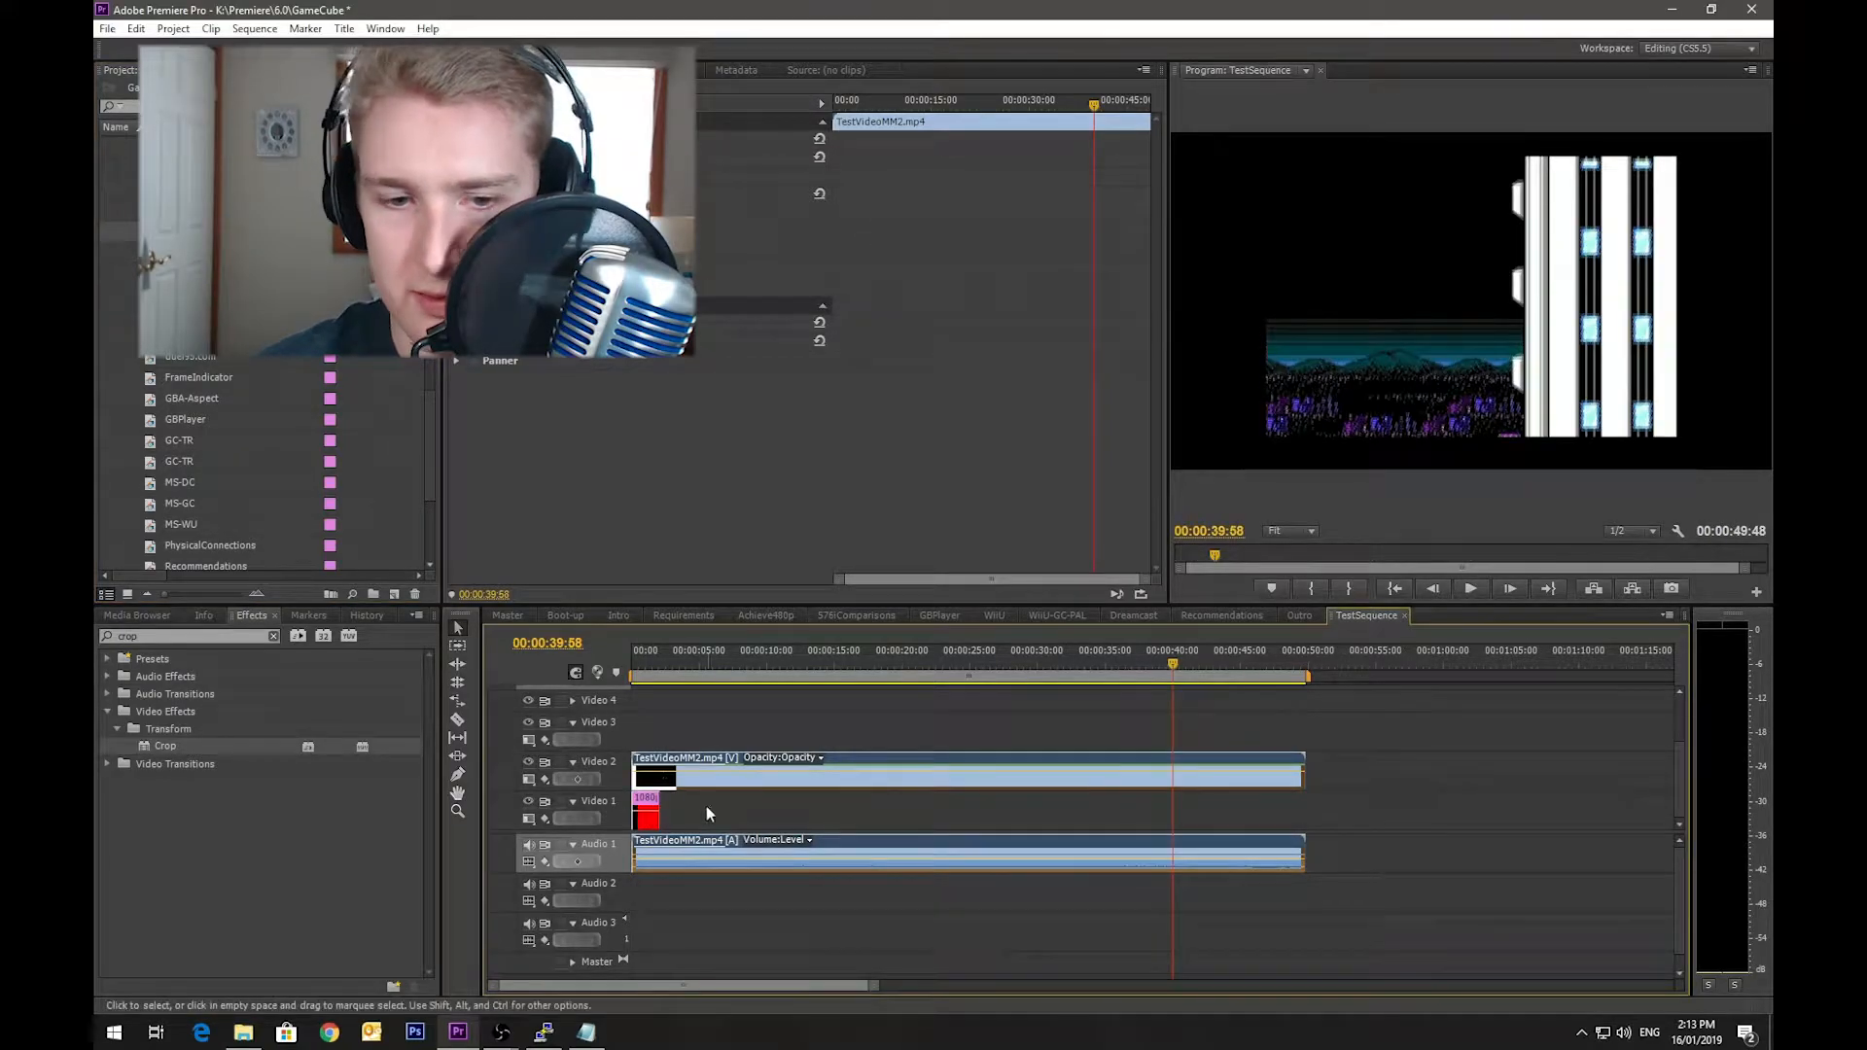
drag(1193, 847, 1303, 826)
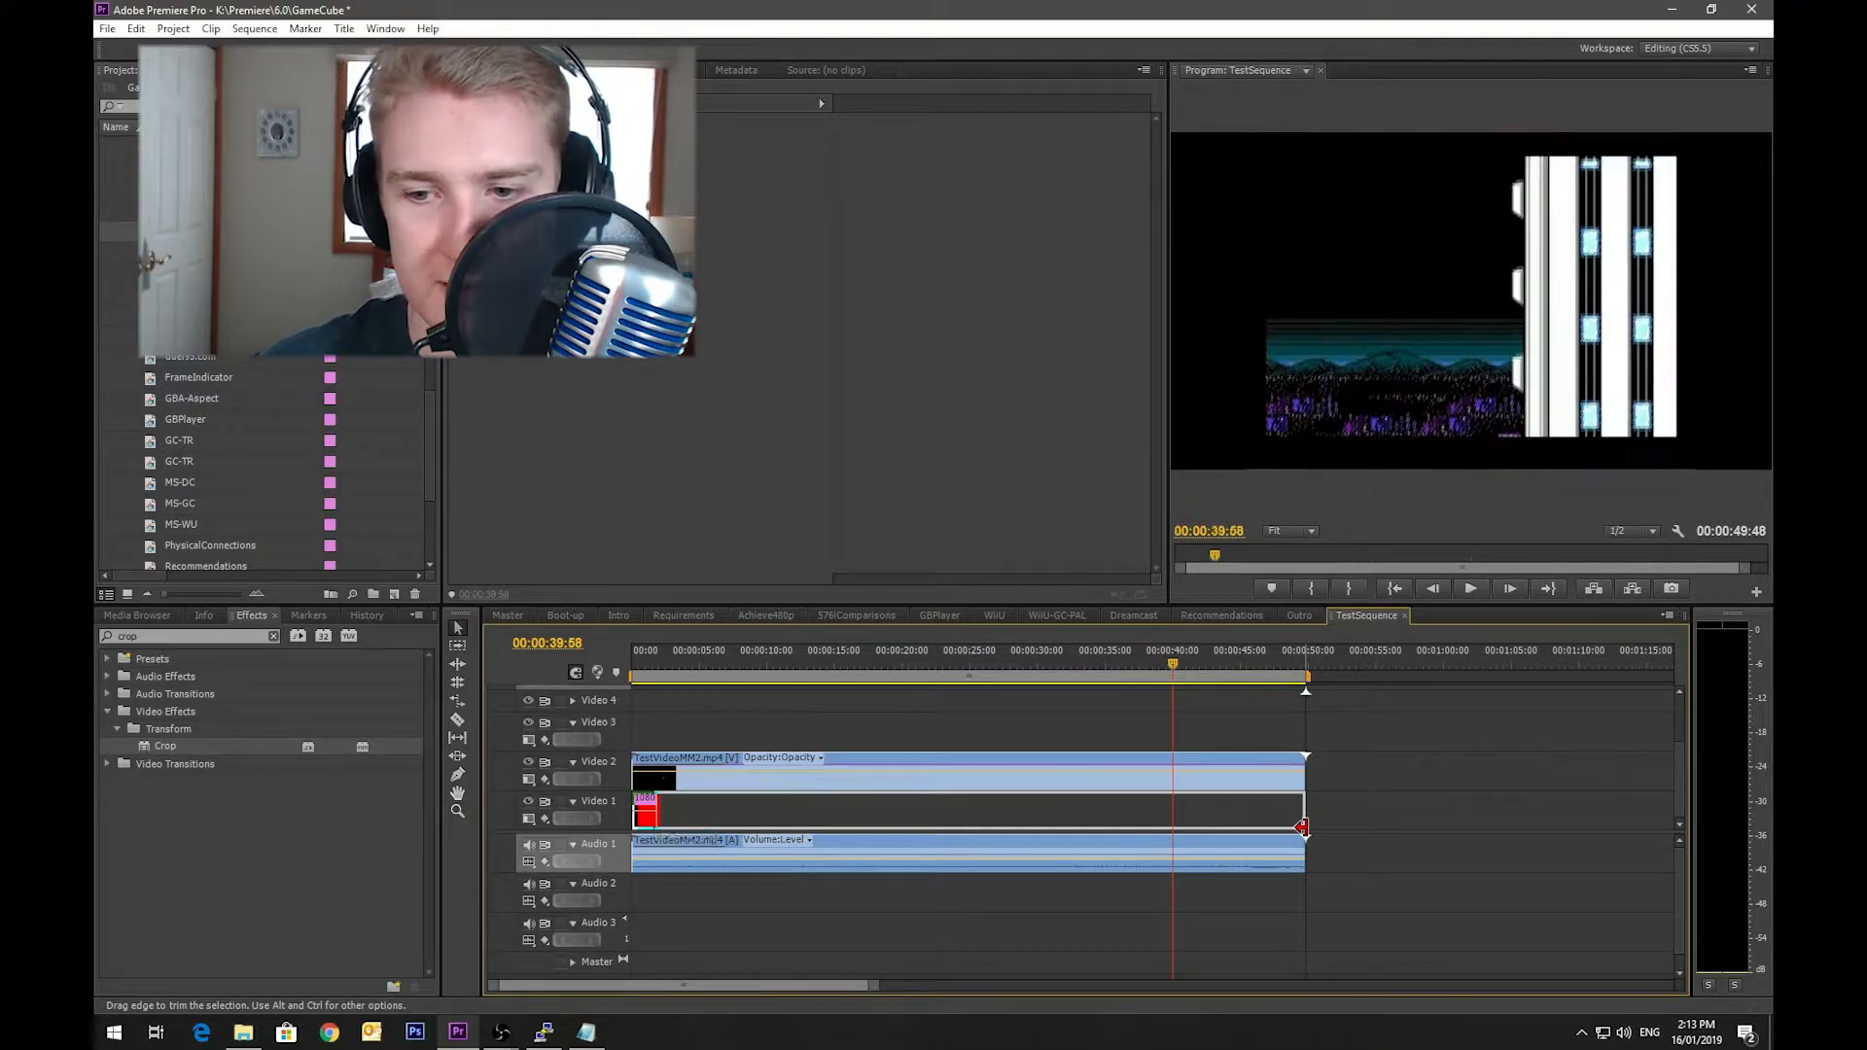
Step: Play through the first part of the sequence and toggle Video 2's visibility to compare the footage with the matte
drag(640, 660, 885, 663)
drag(1233, 661, 571, 658)
key(space)
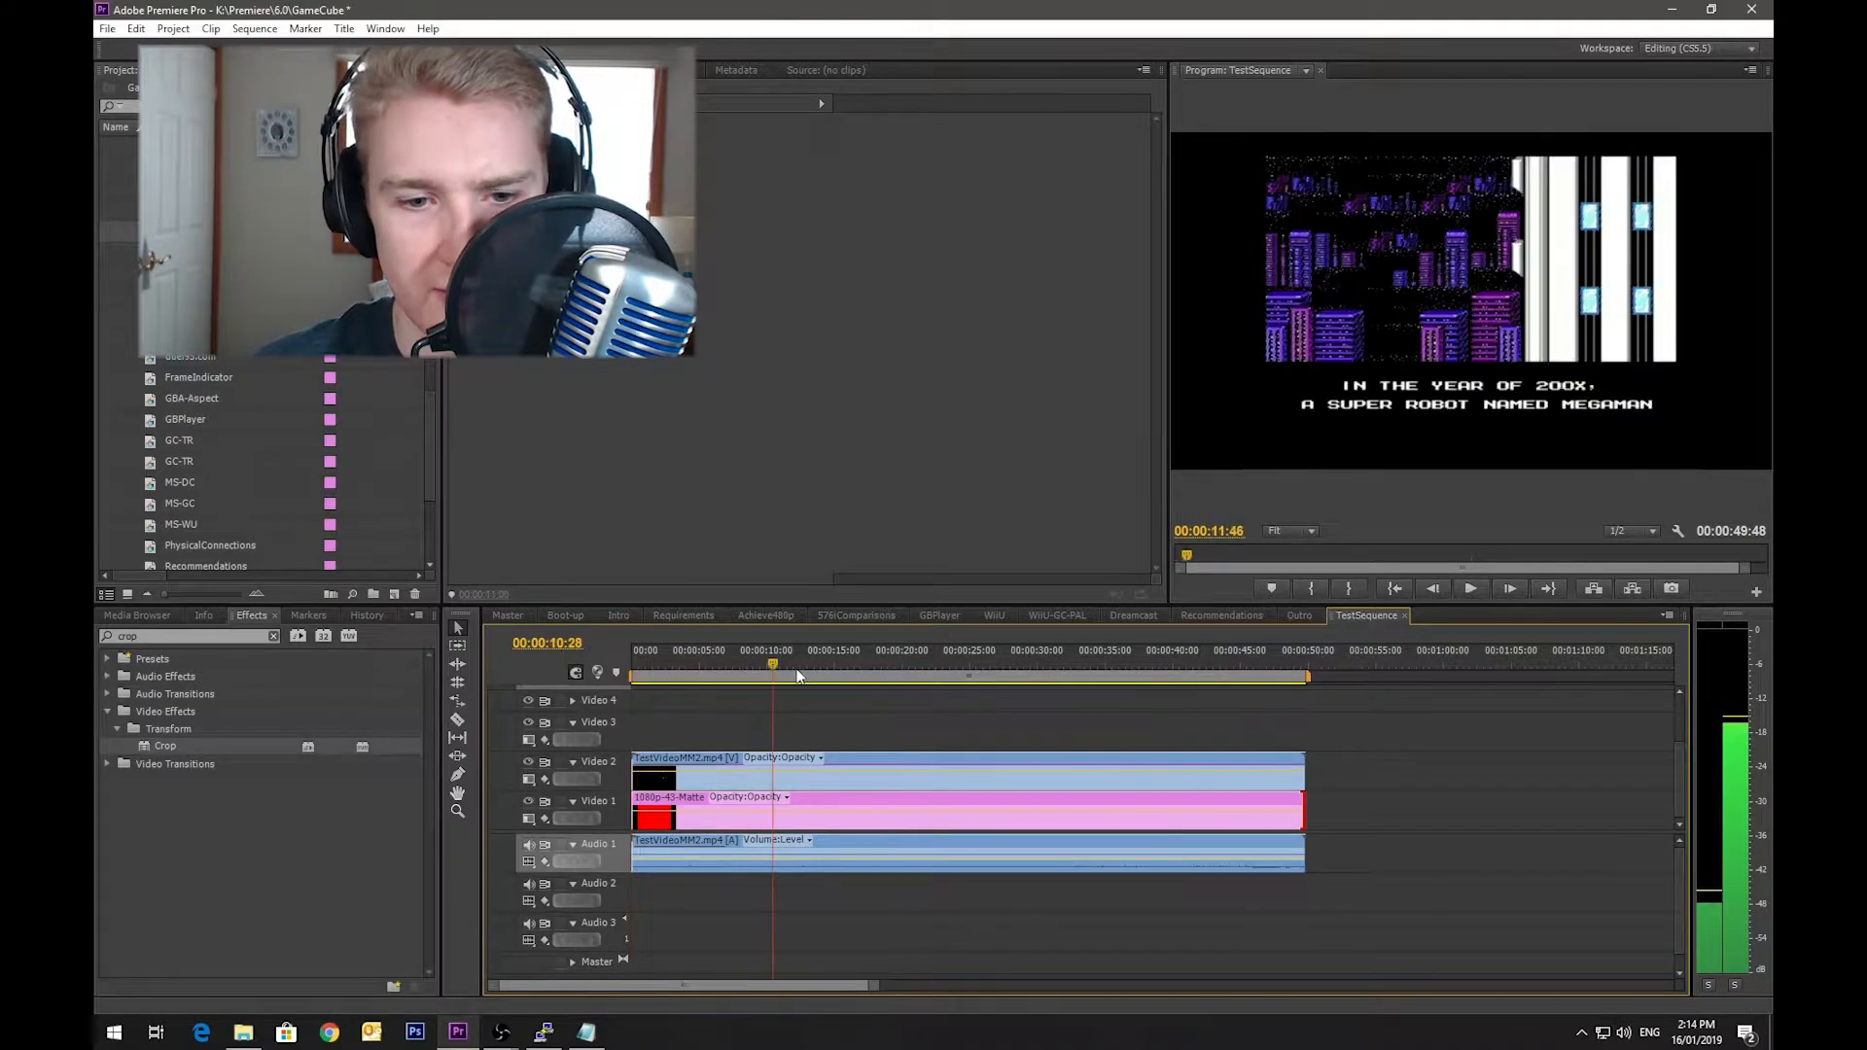
click(529, 766)
click(529, 764)
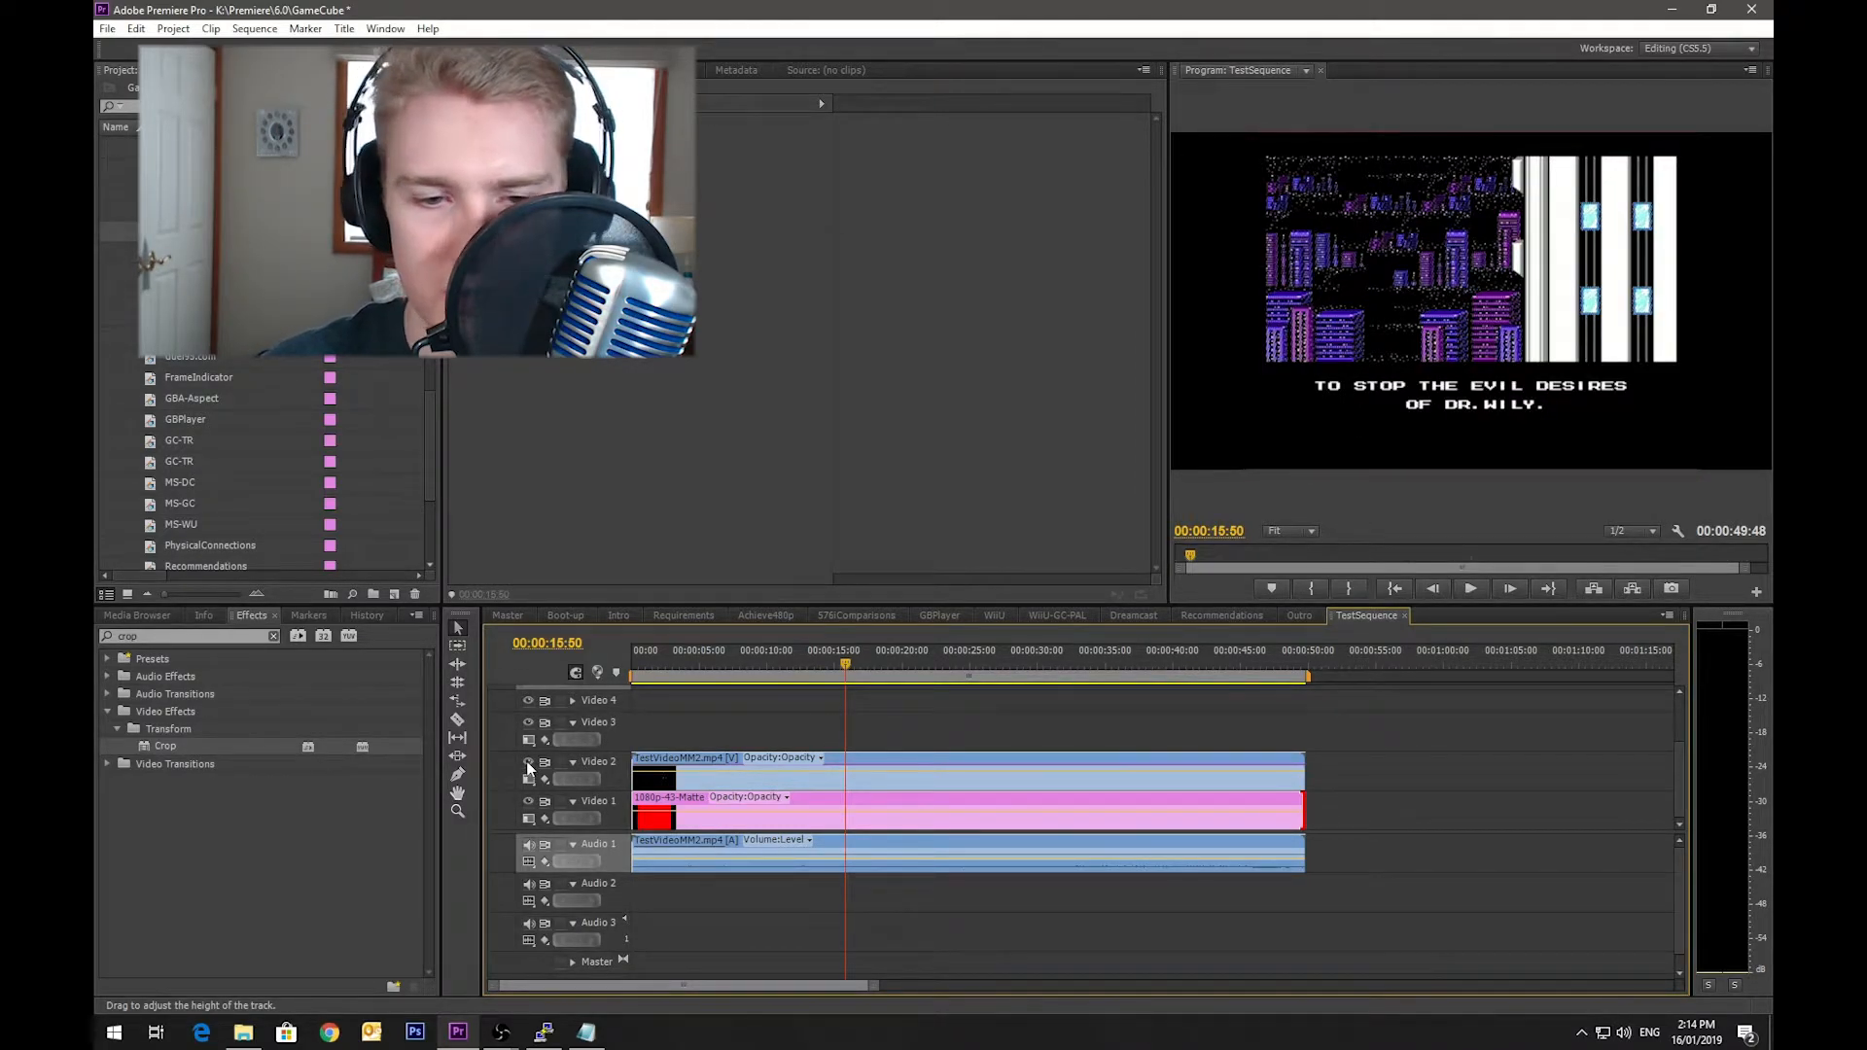
click(529, 765)
click(529, 765)
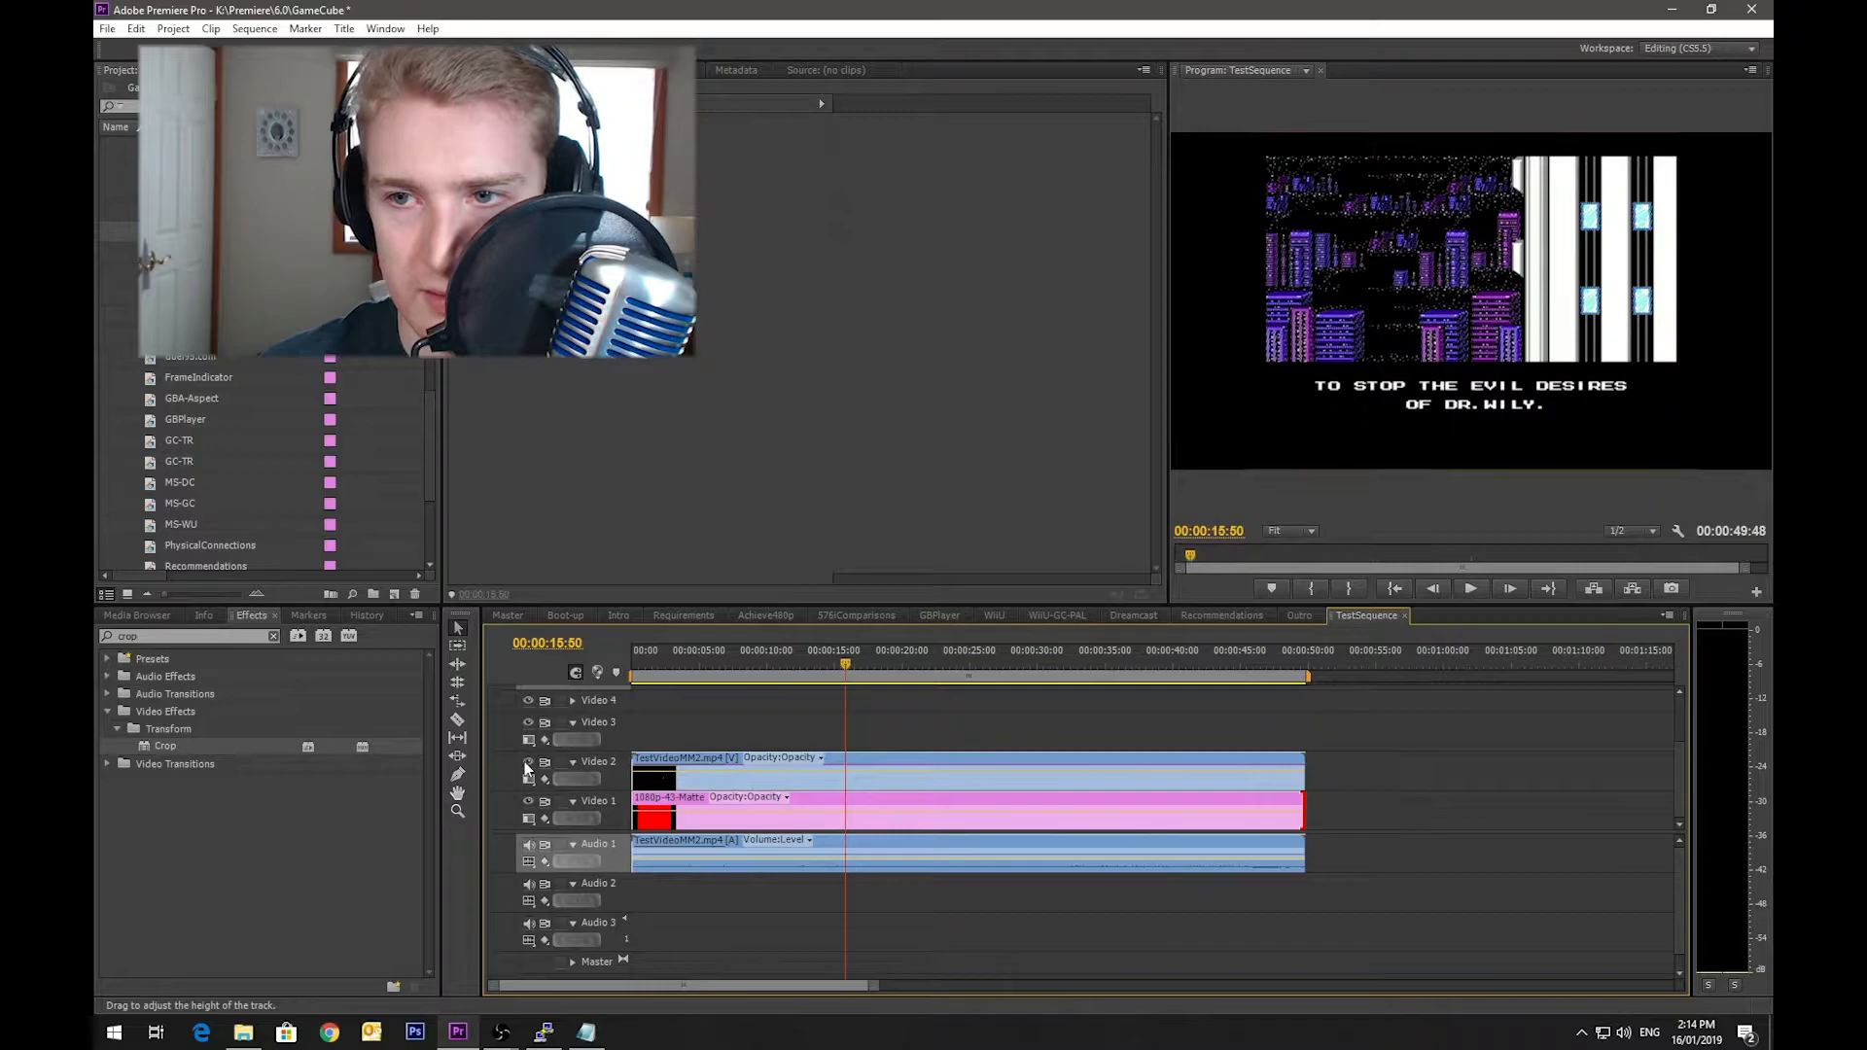
Step: At about 00:00:40:36, crop the Video 2 clip by 5.5% left, 7.0% top, 5.5% right and 9.5% bottom, with Zoom off
drag(982, 661, 1182, 659)
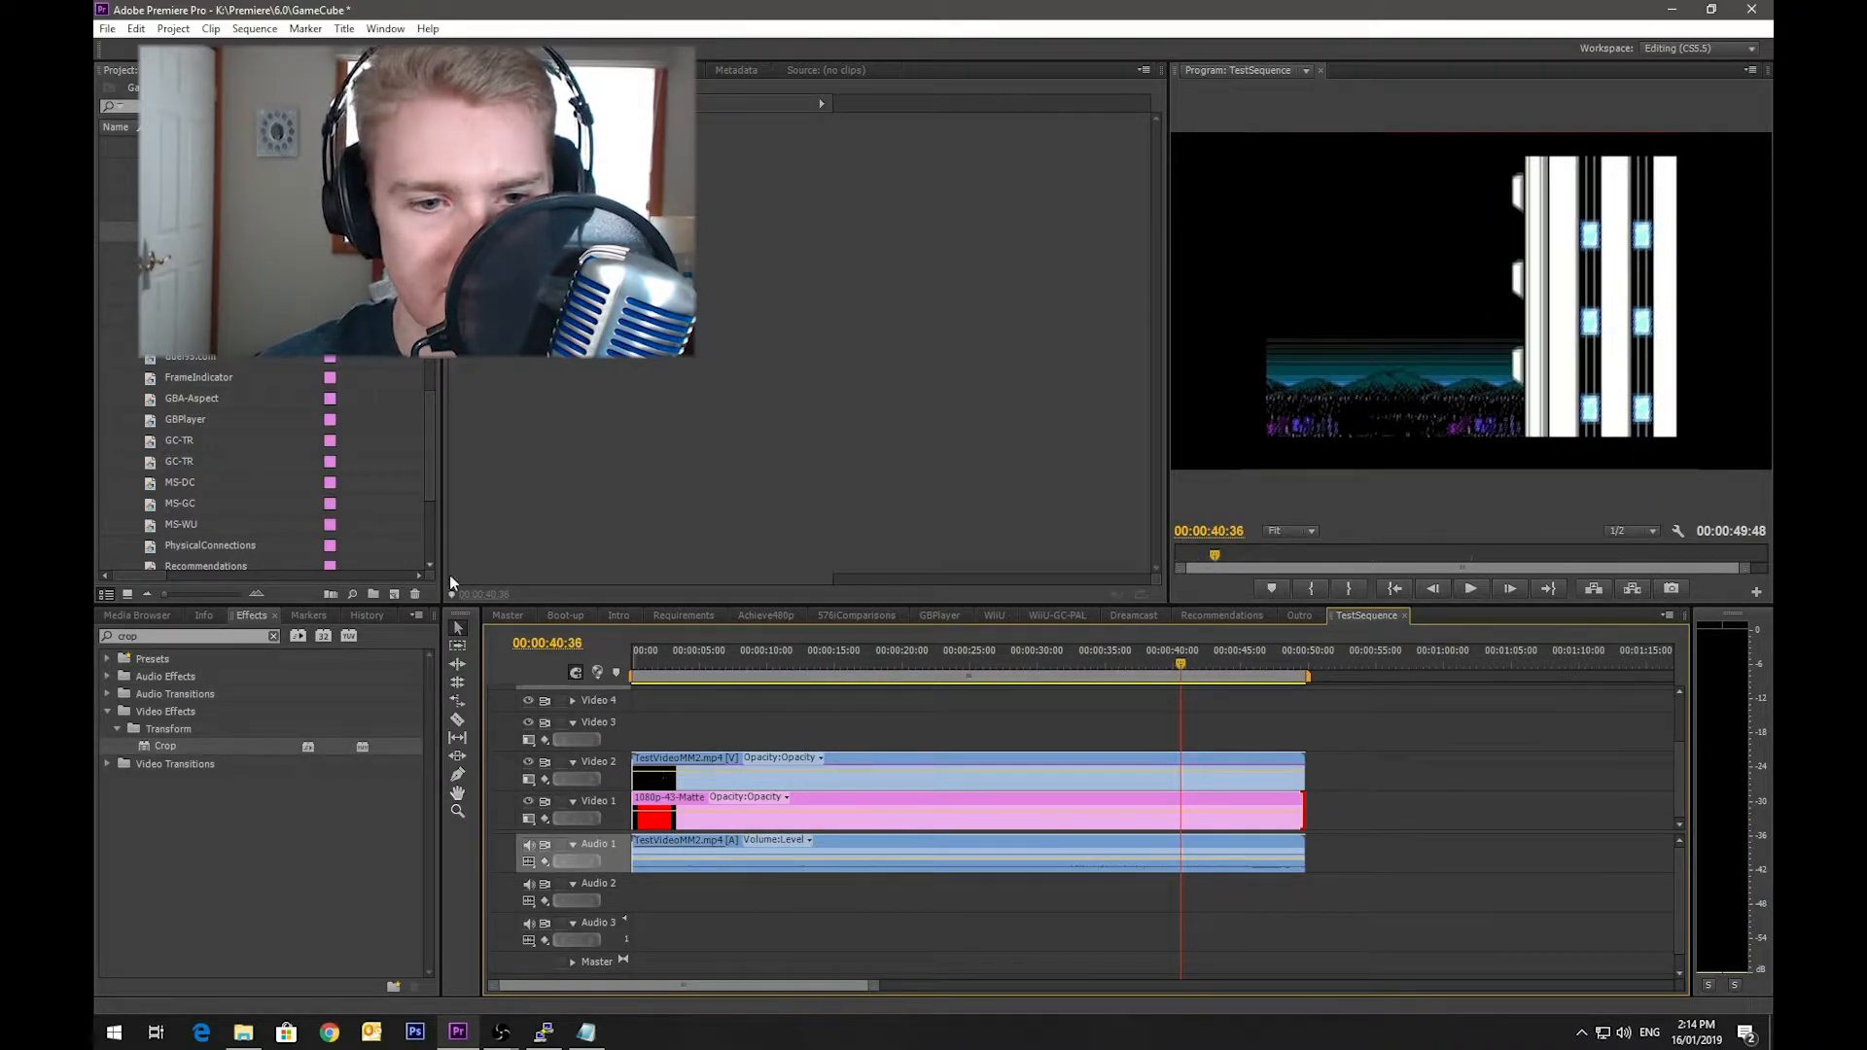
click(698, 768)
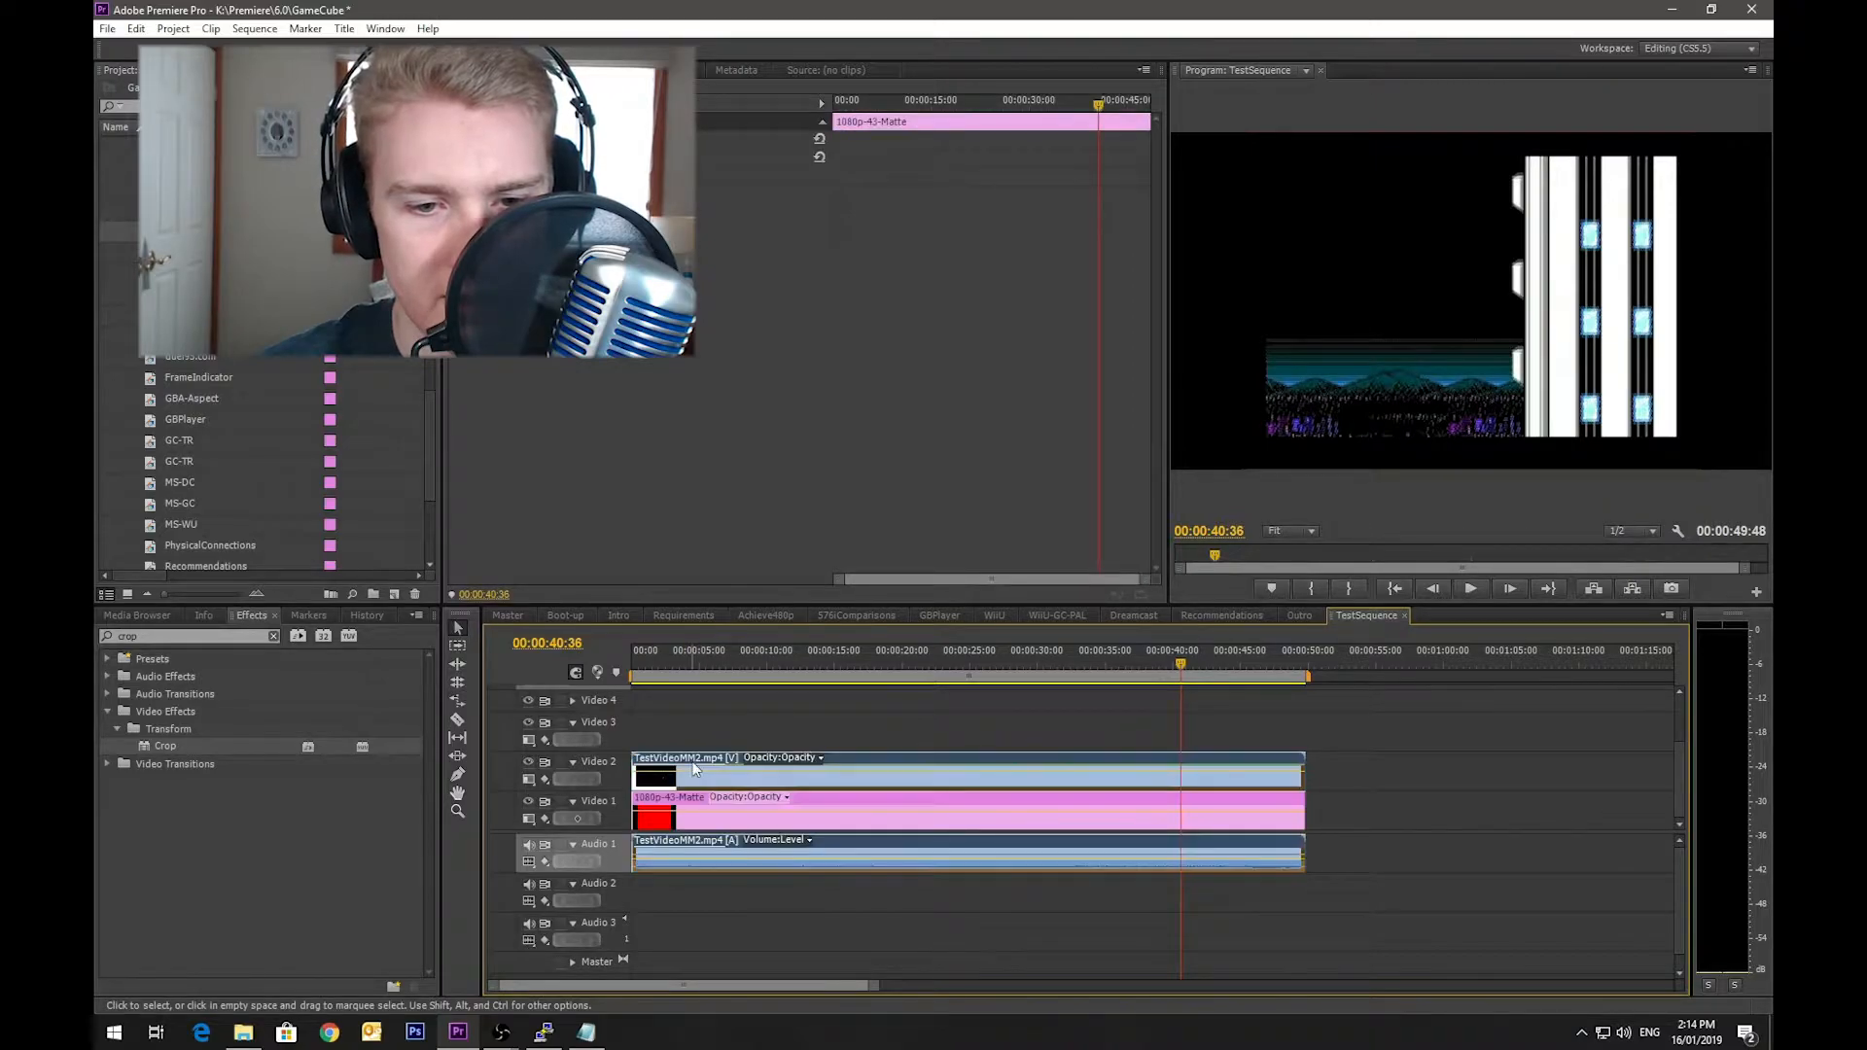
drag(644, 213, 642, 288)
click(644, 268)
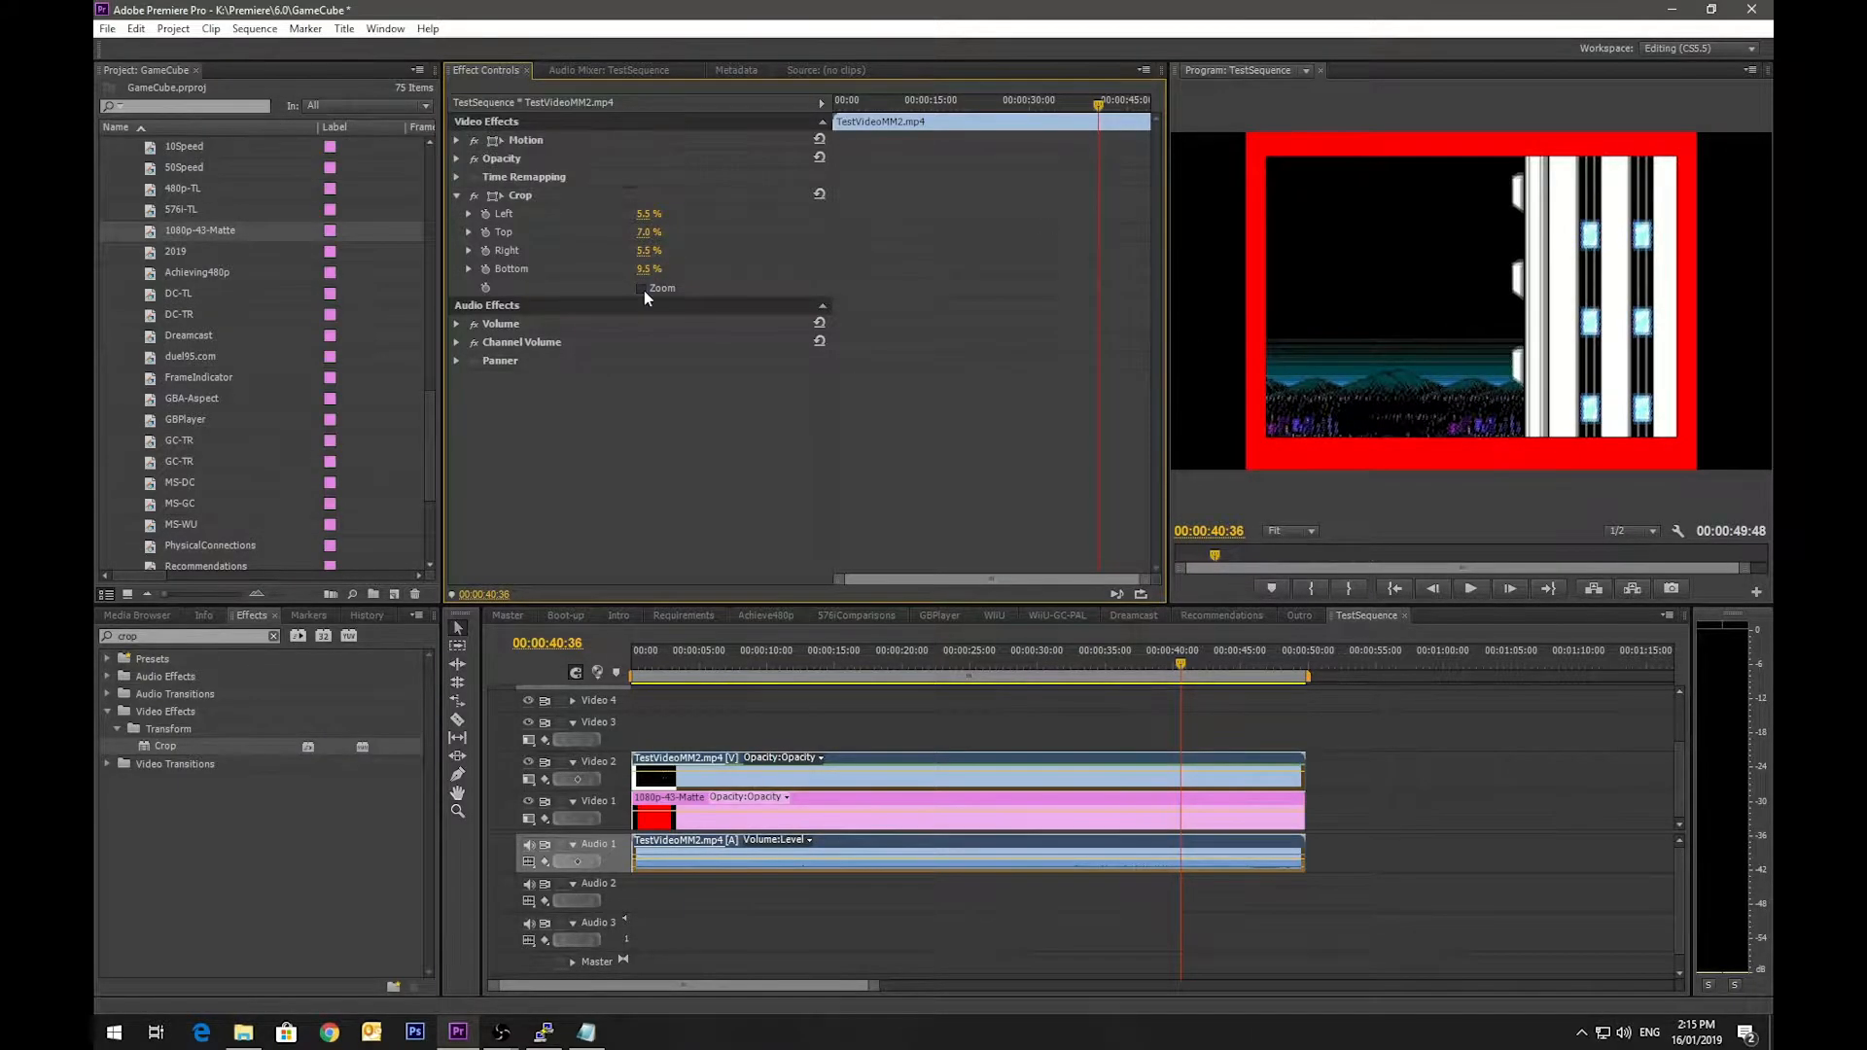
click(642, 287)
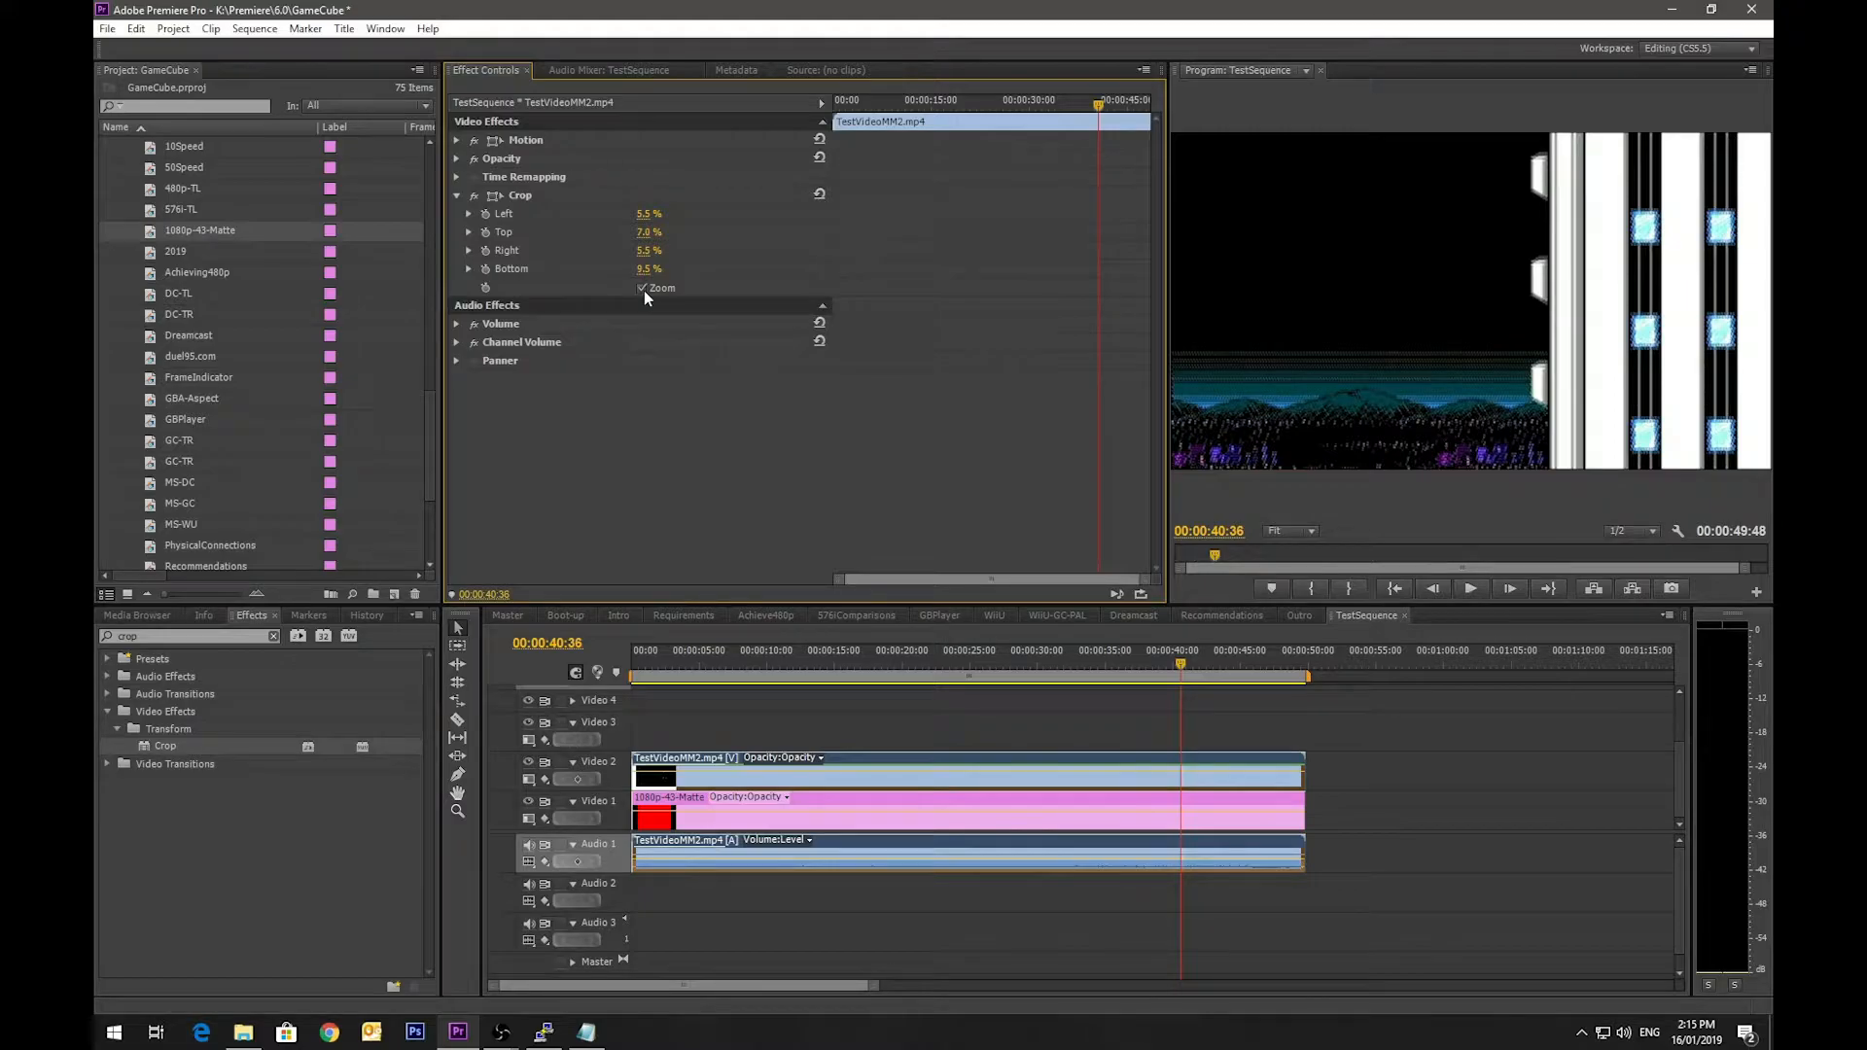
click(642, 288)
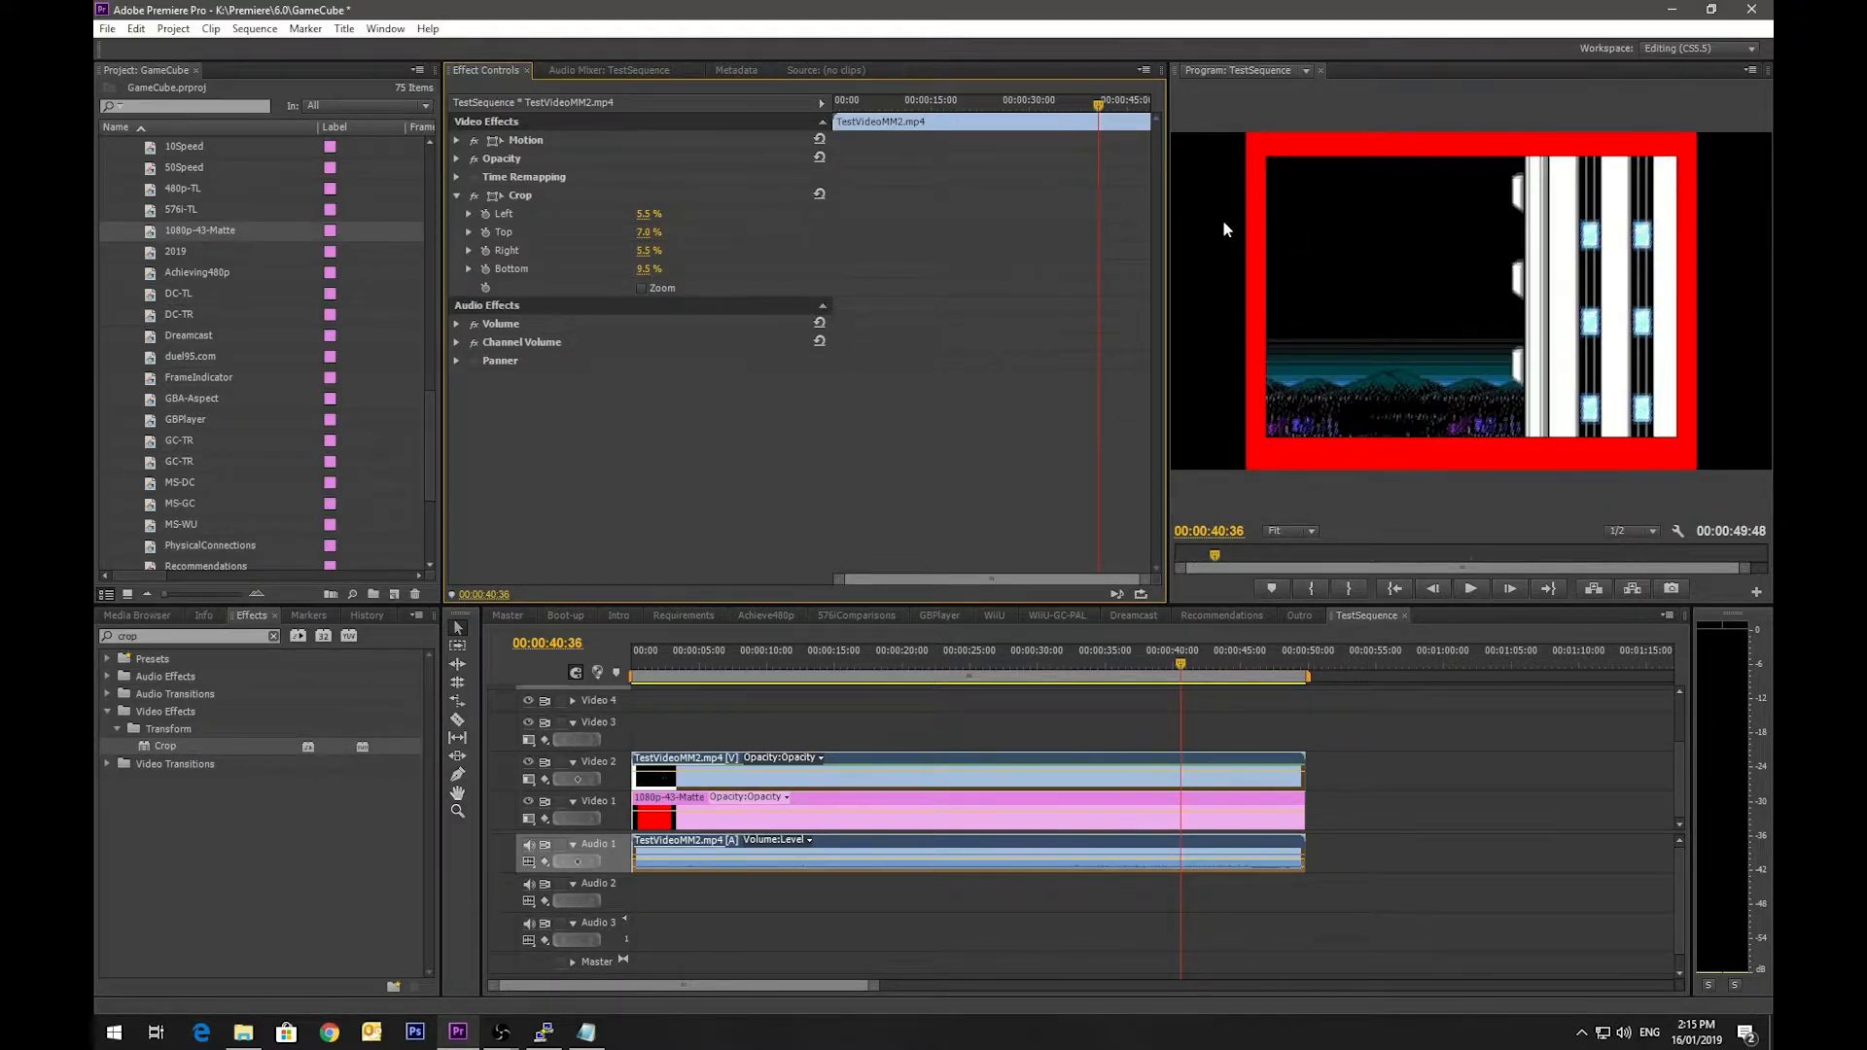
Step: Set the Video 2 clip's scale height to 121, scale width to 110 and position to 962, 559
click(457, 140)
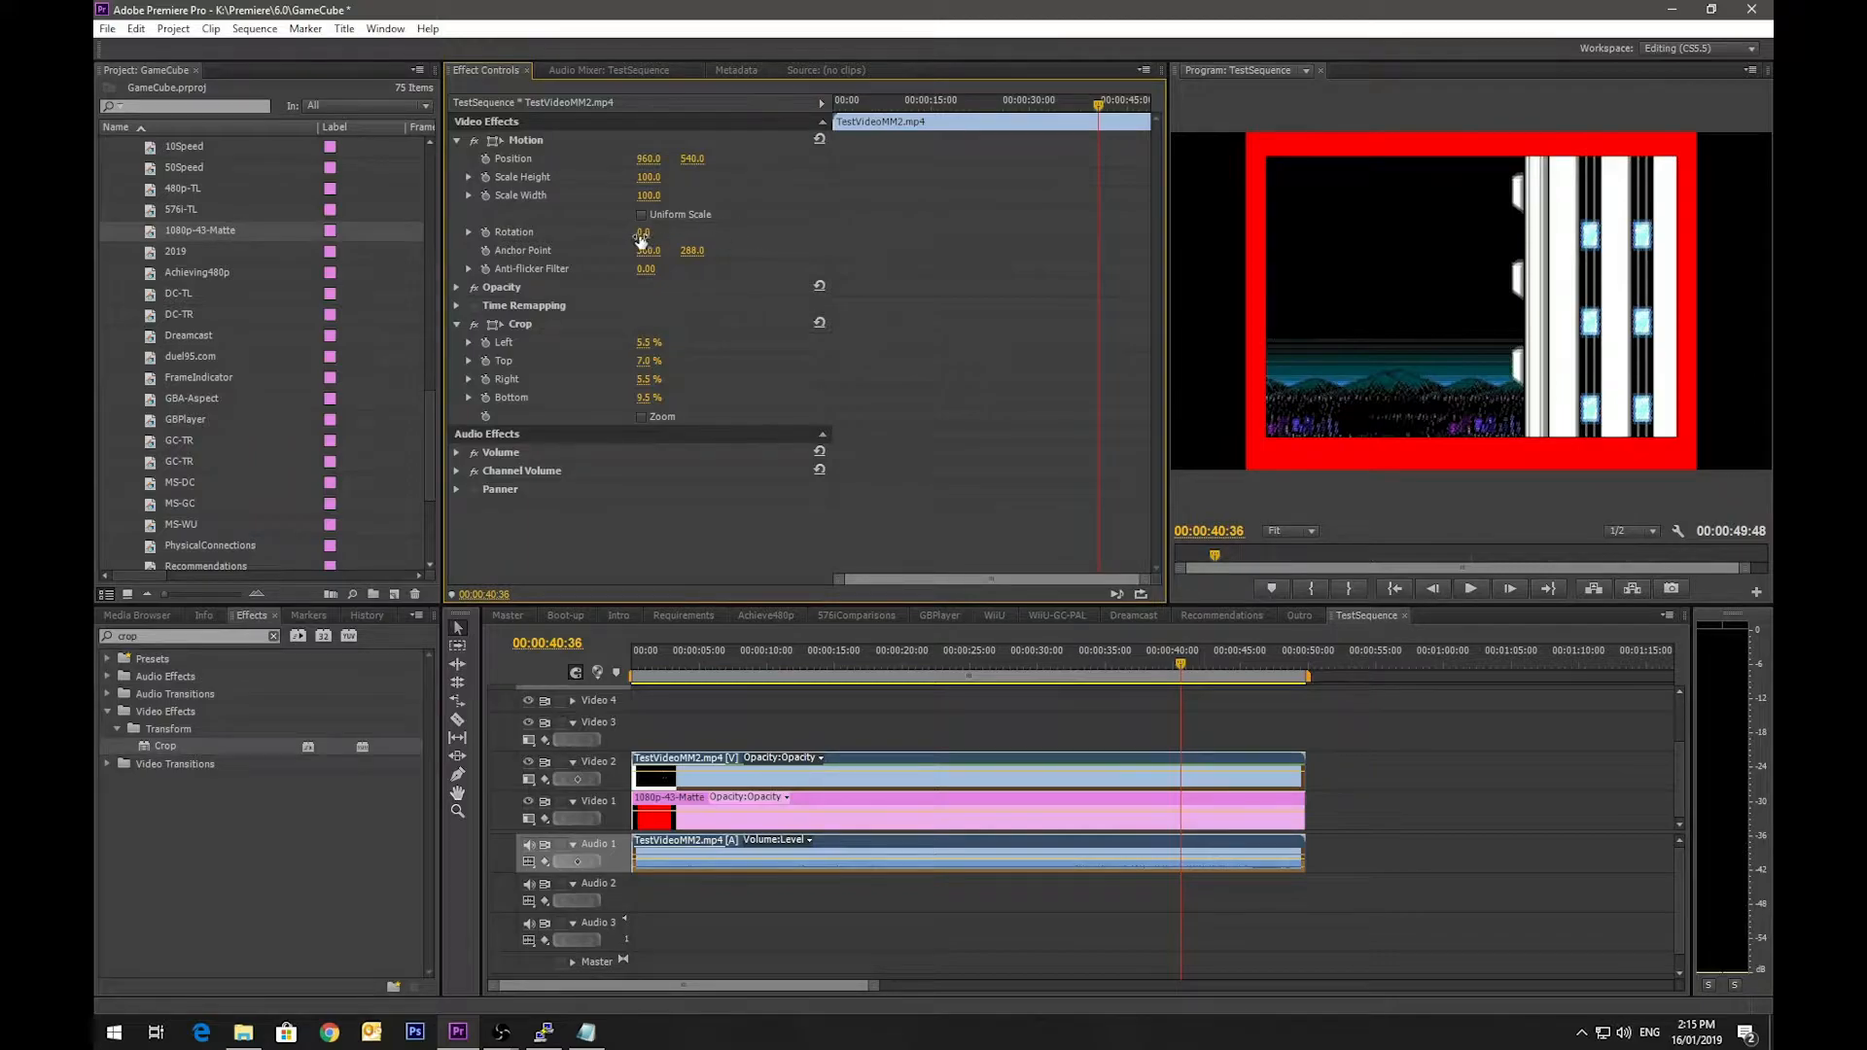
click(649, 178)
text(115)
key(Return)
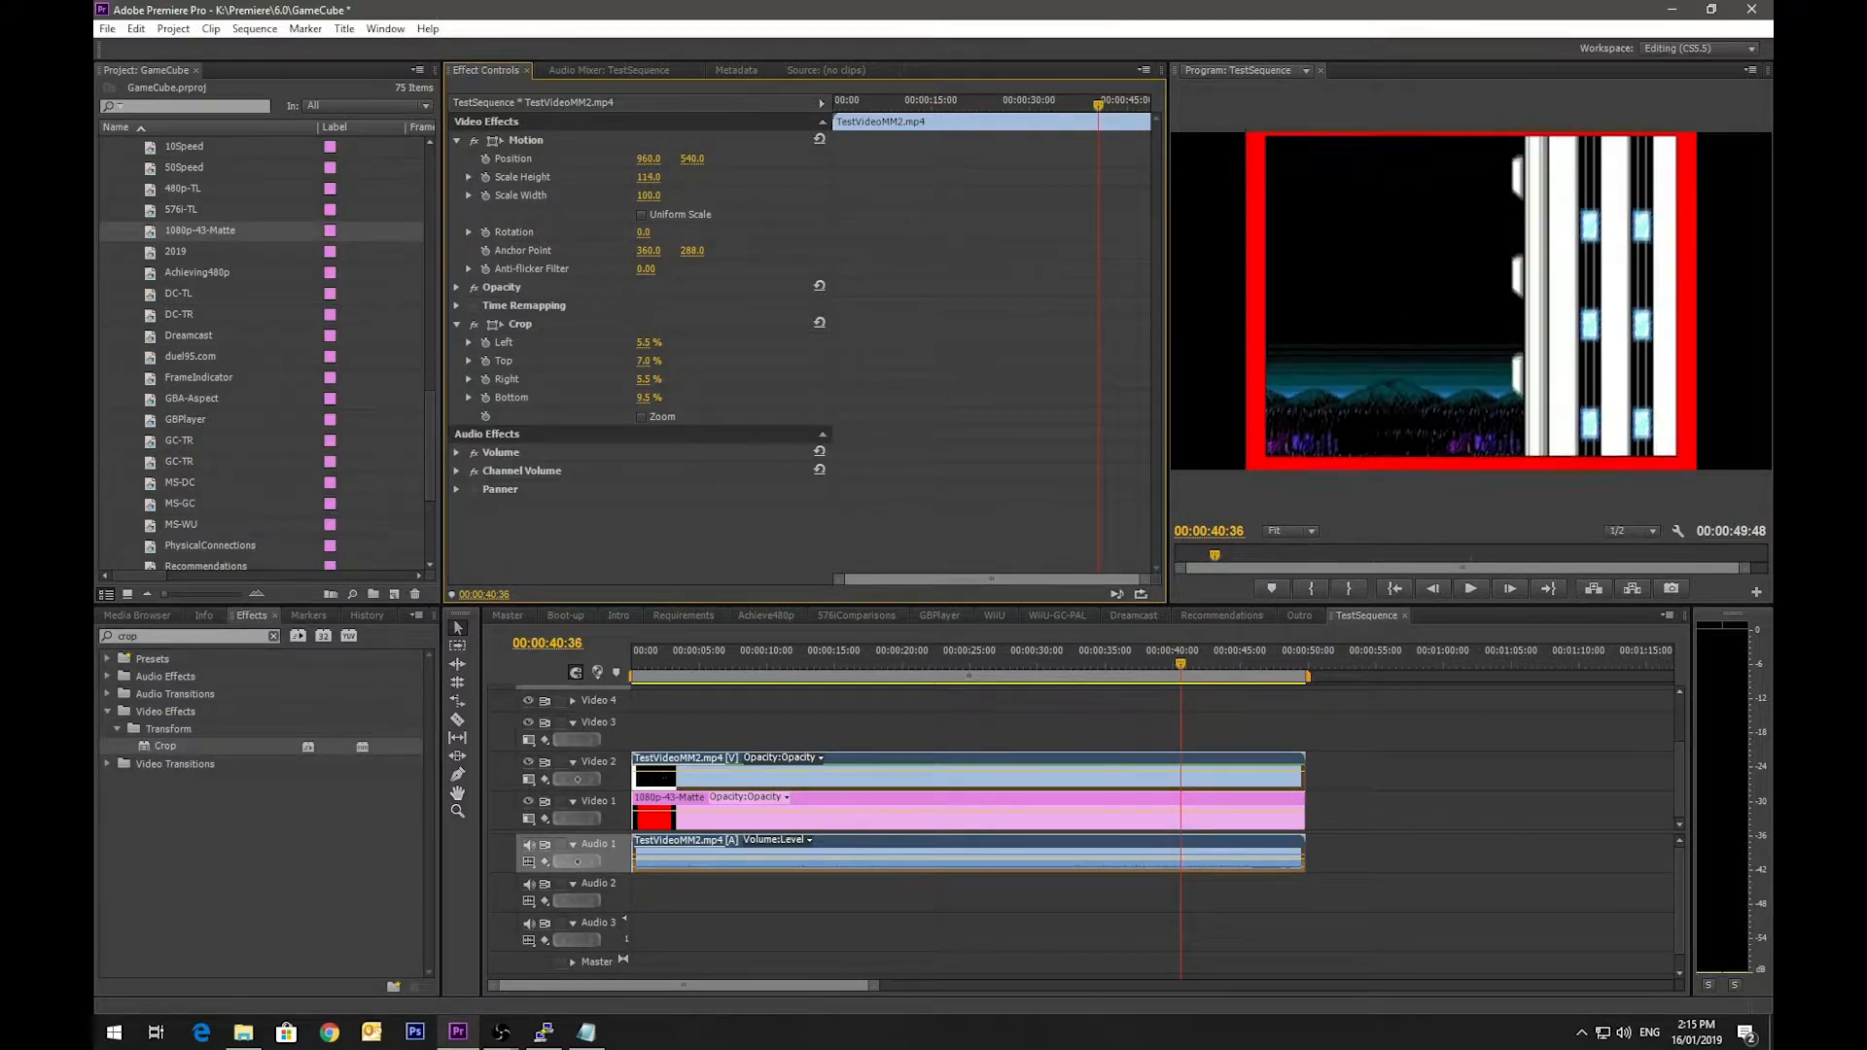
mouse_move(649, 178)
mouse_down()
mouse_move(705, 158)
mouse_move(652, 177)
mouse_move(658, 195)
mouse_move(650, 158)
mouse_up()
key(=)
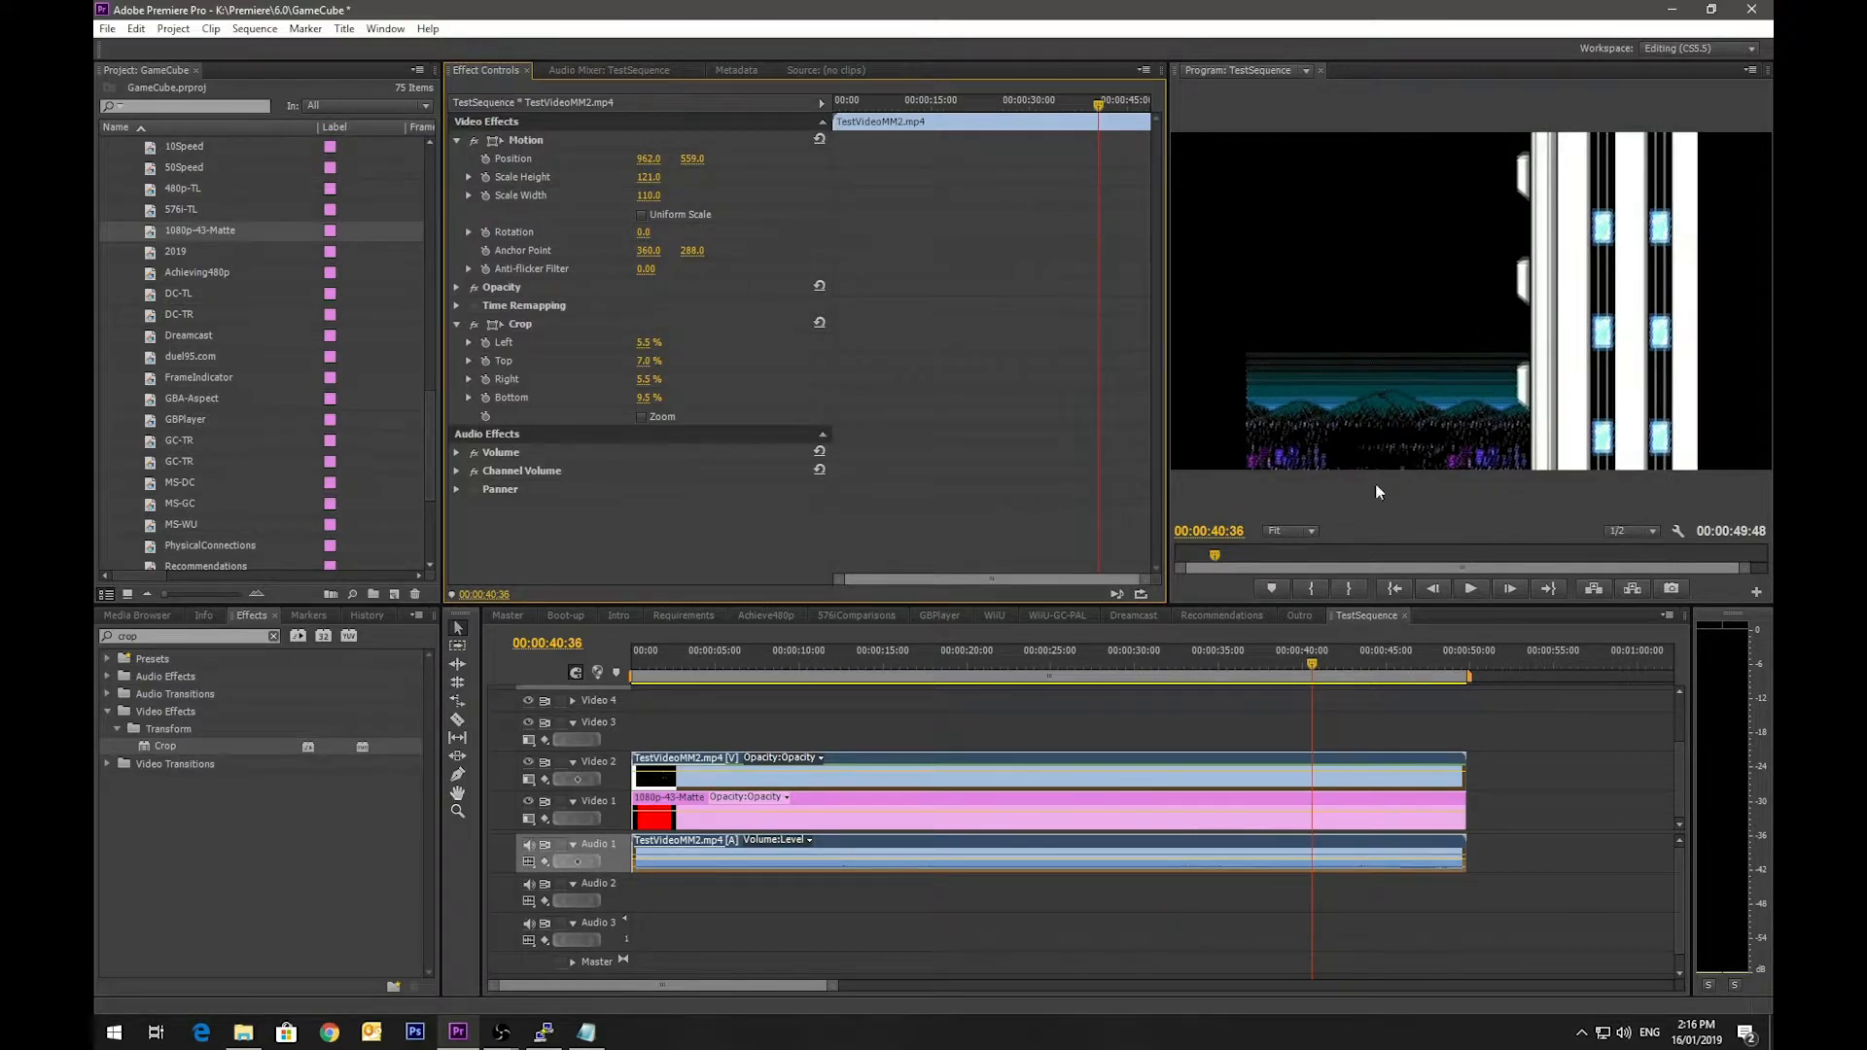
Step: Play and scrub through the sequence to check the framing of the scaled footage, then return to the start
click(943, 661)
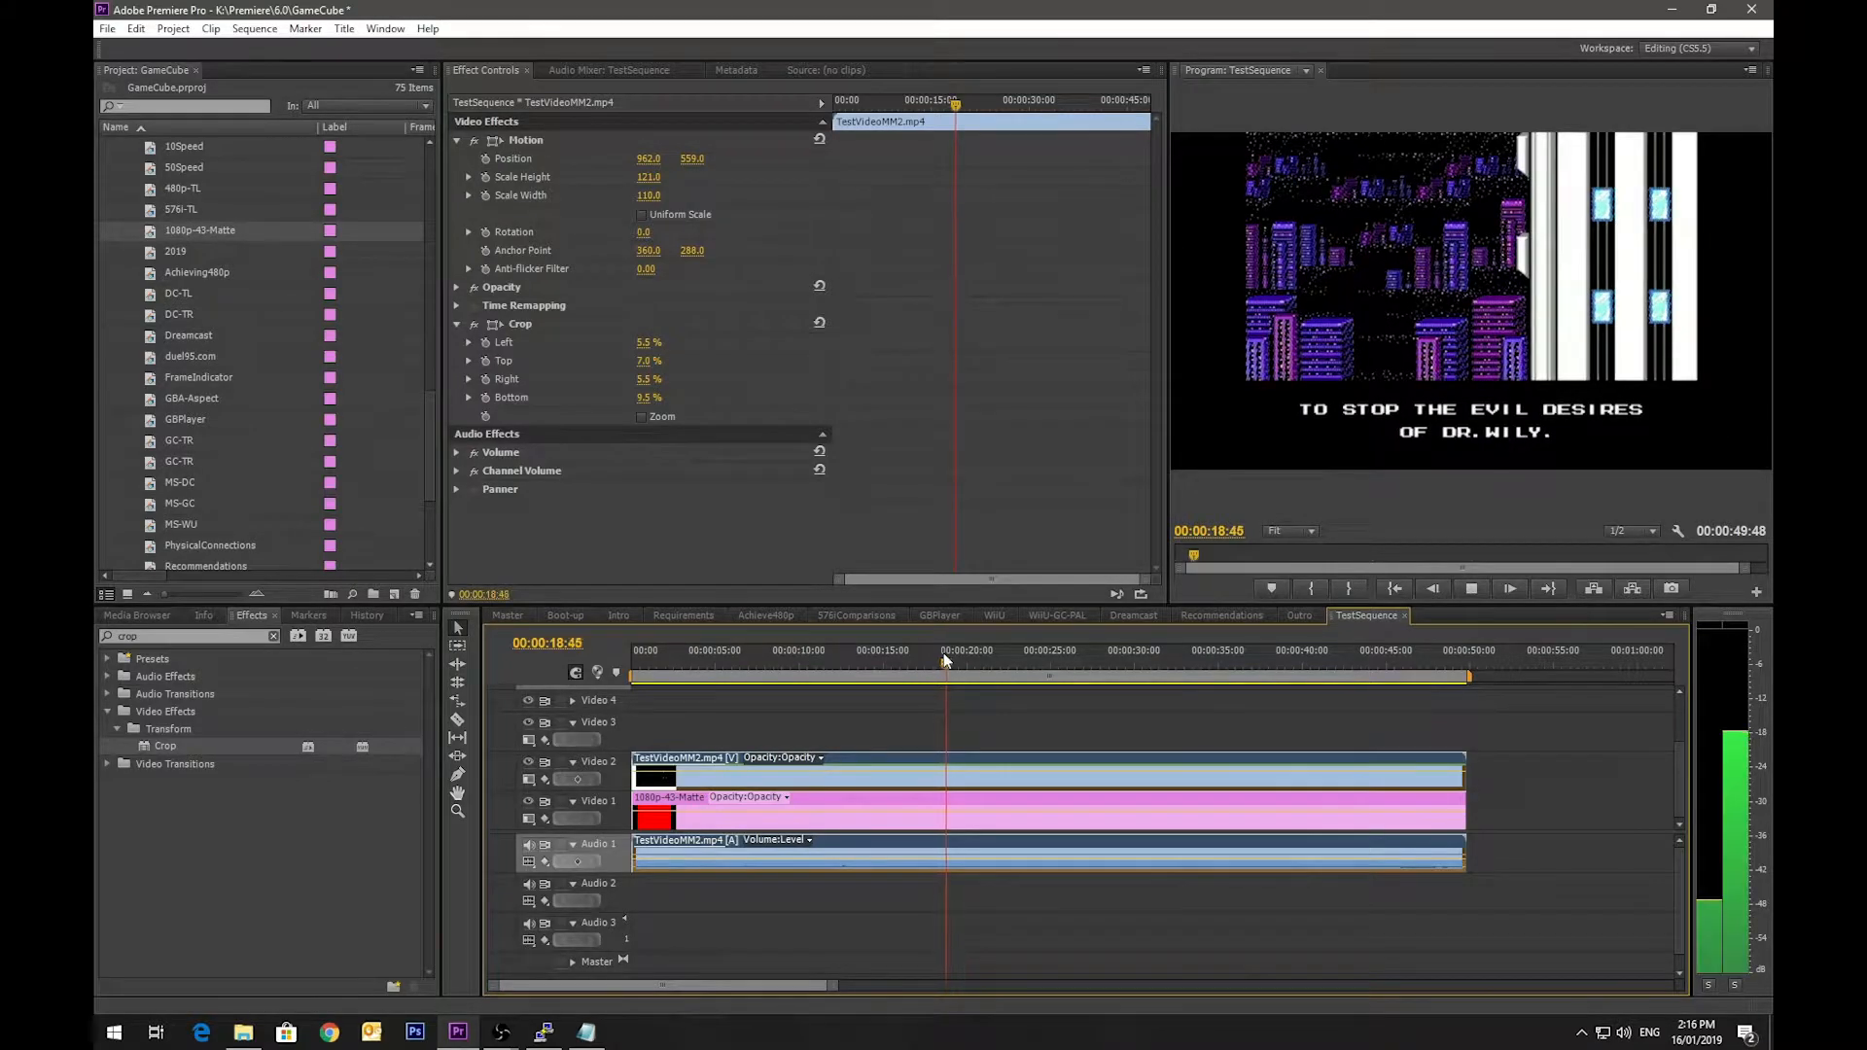
drag(944, 663, 1133, 664)
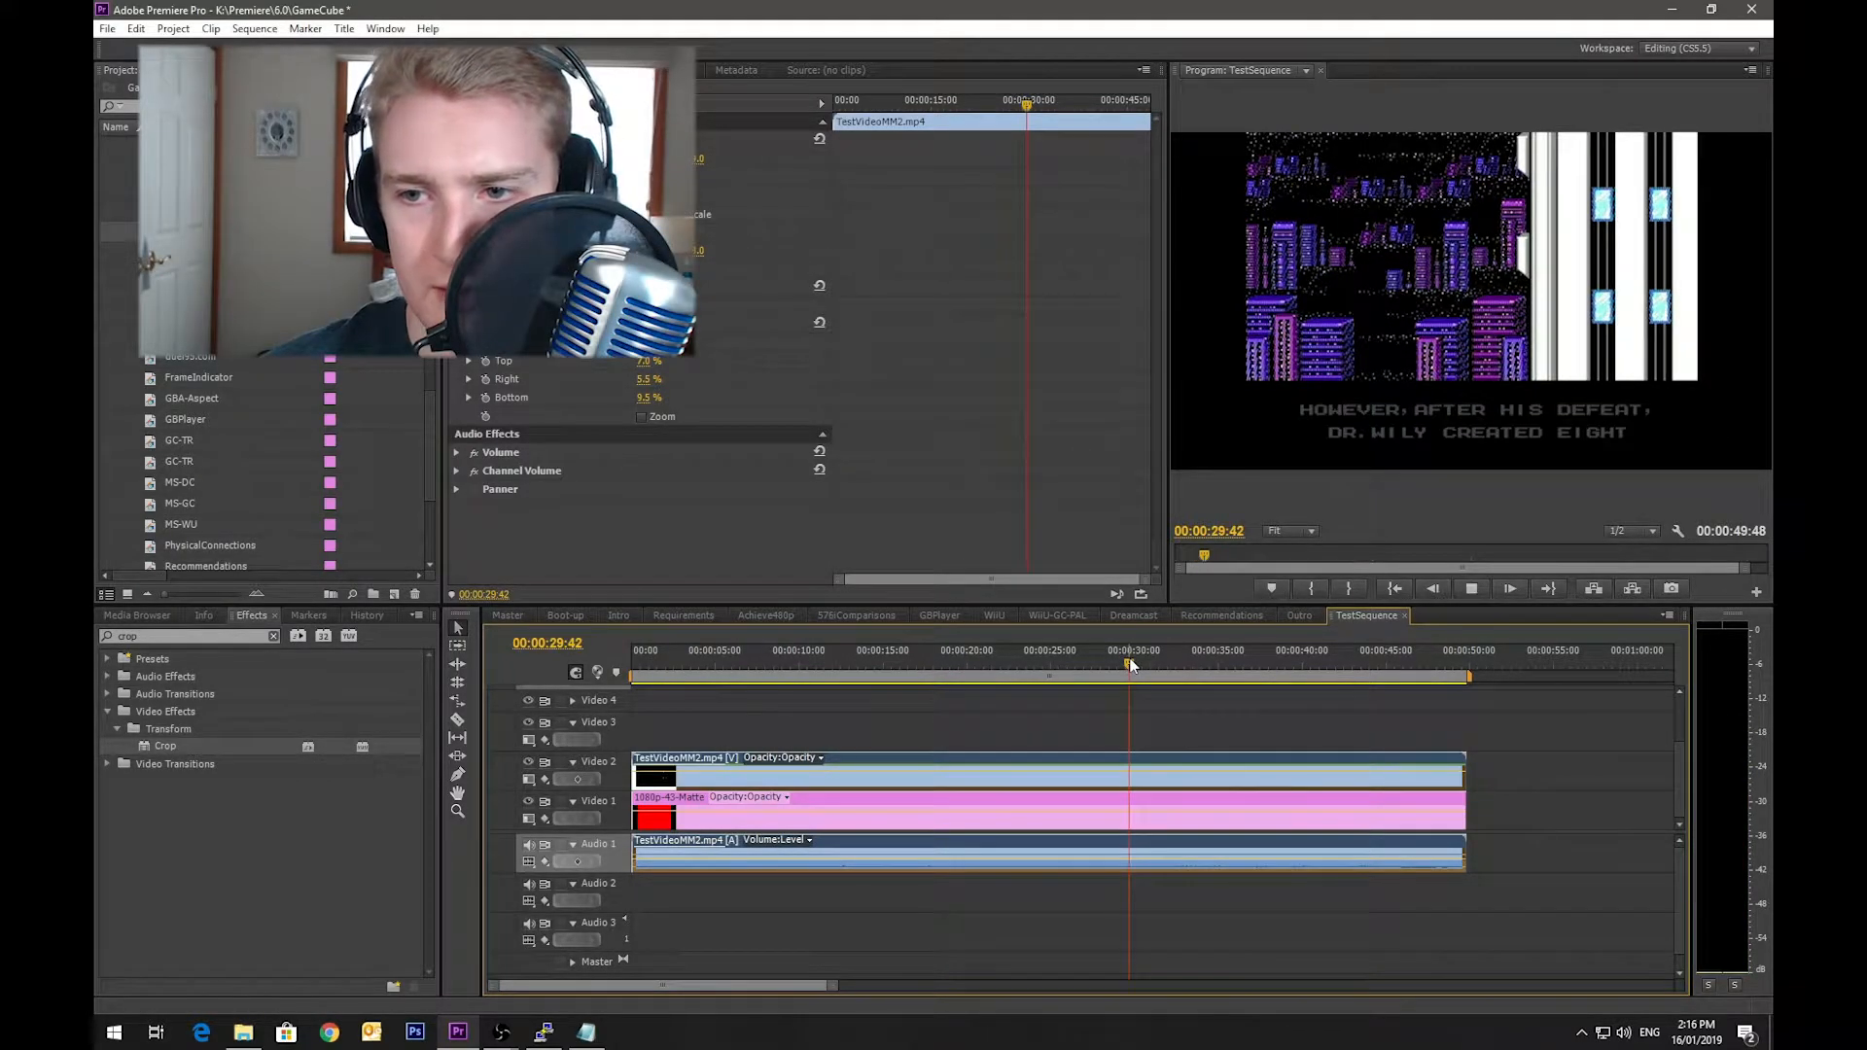
key(space)
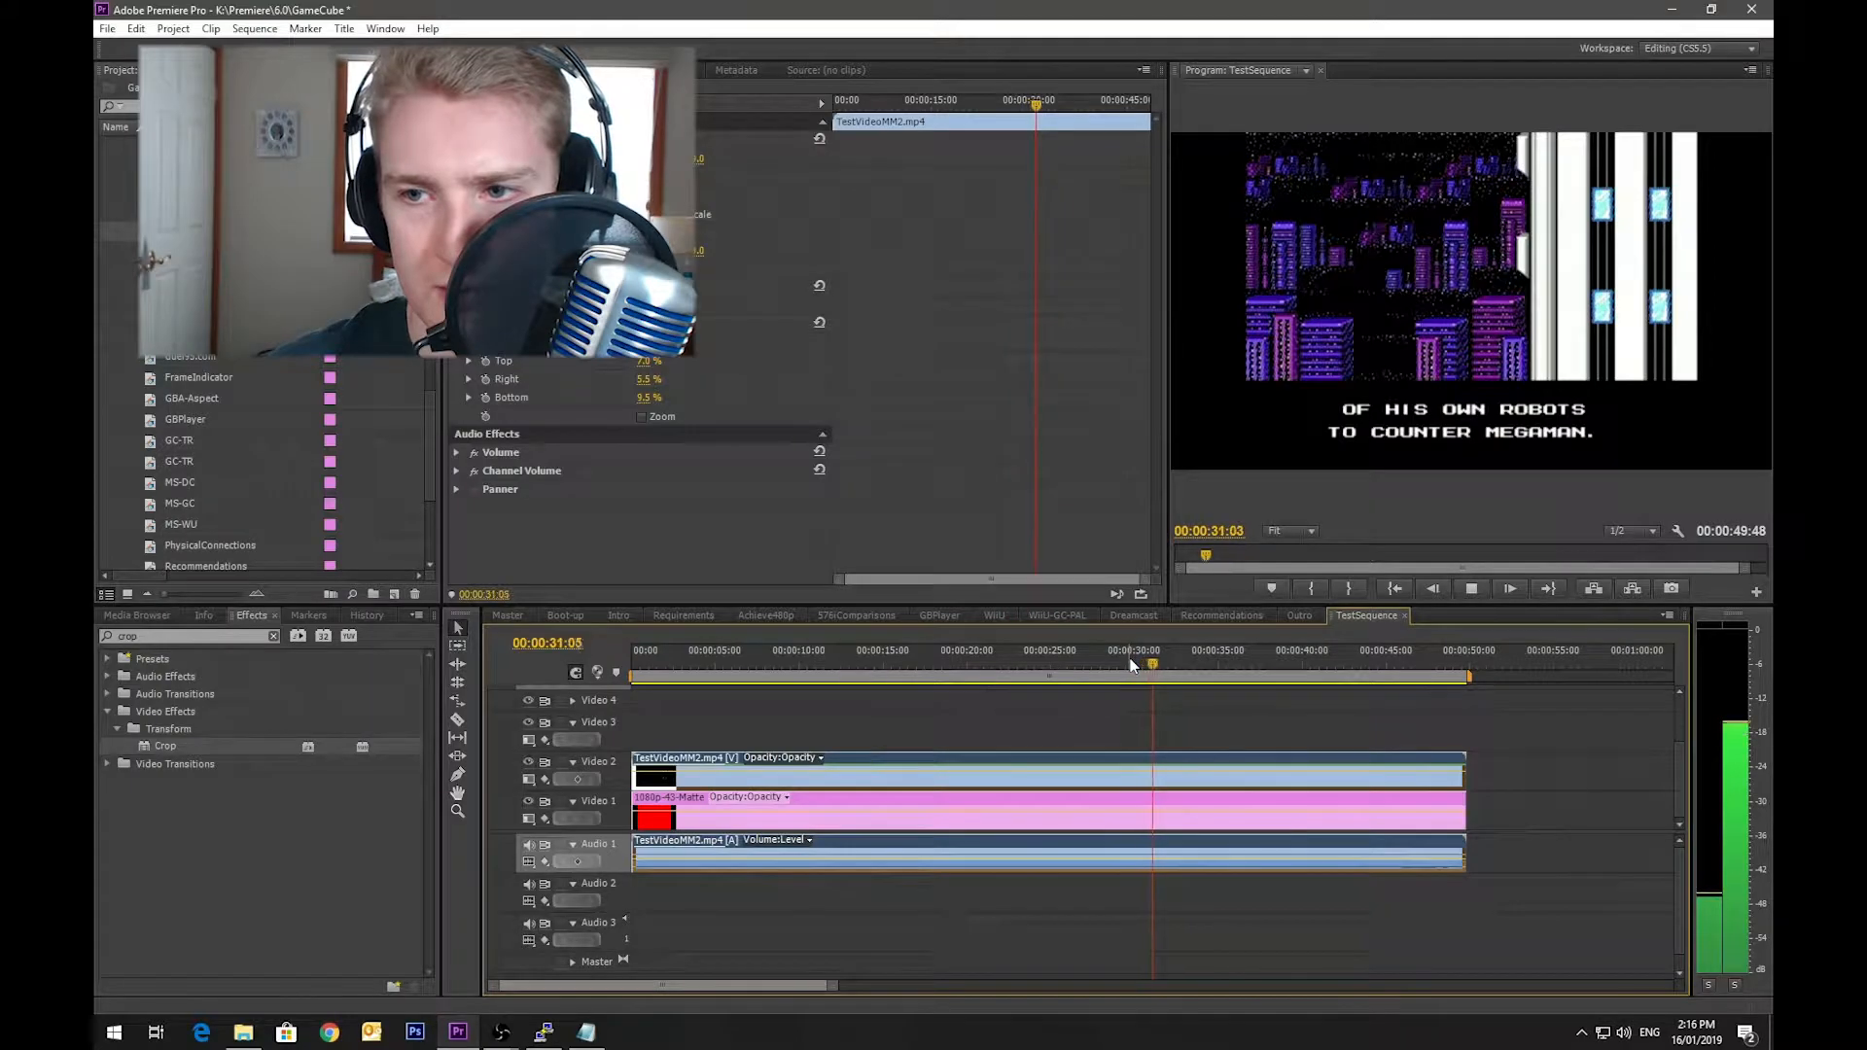
click(1338, 667)
drag(1429, 673, 584, 672)
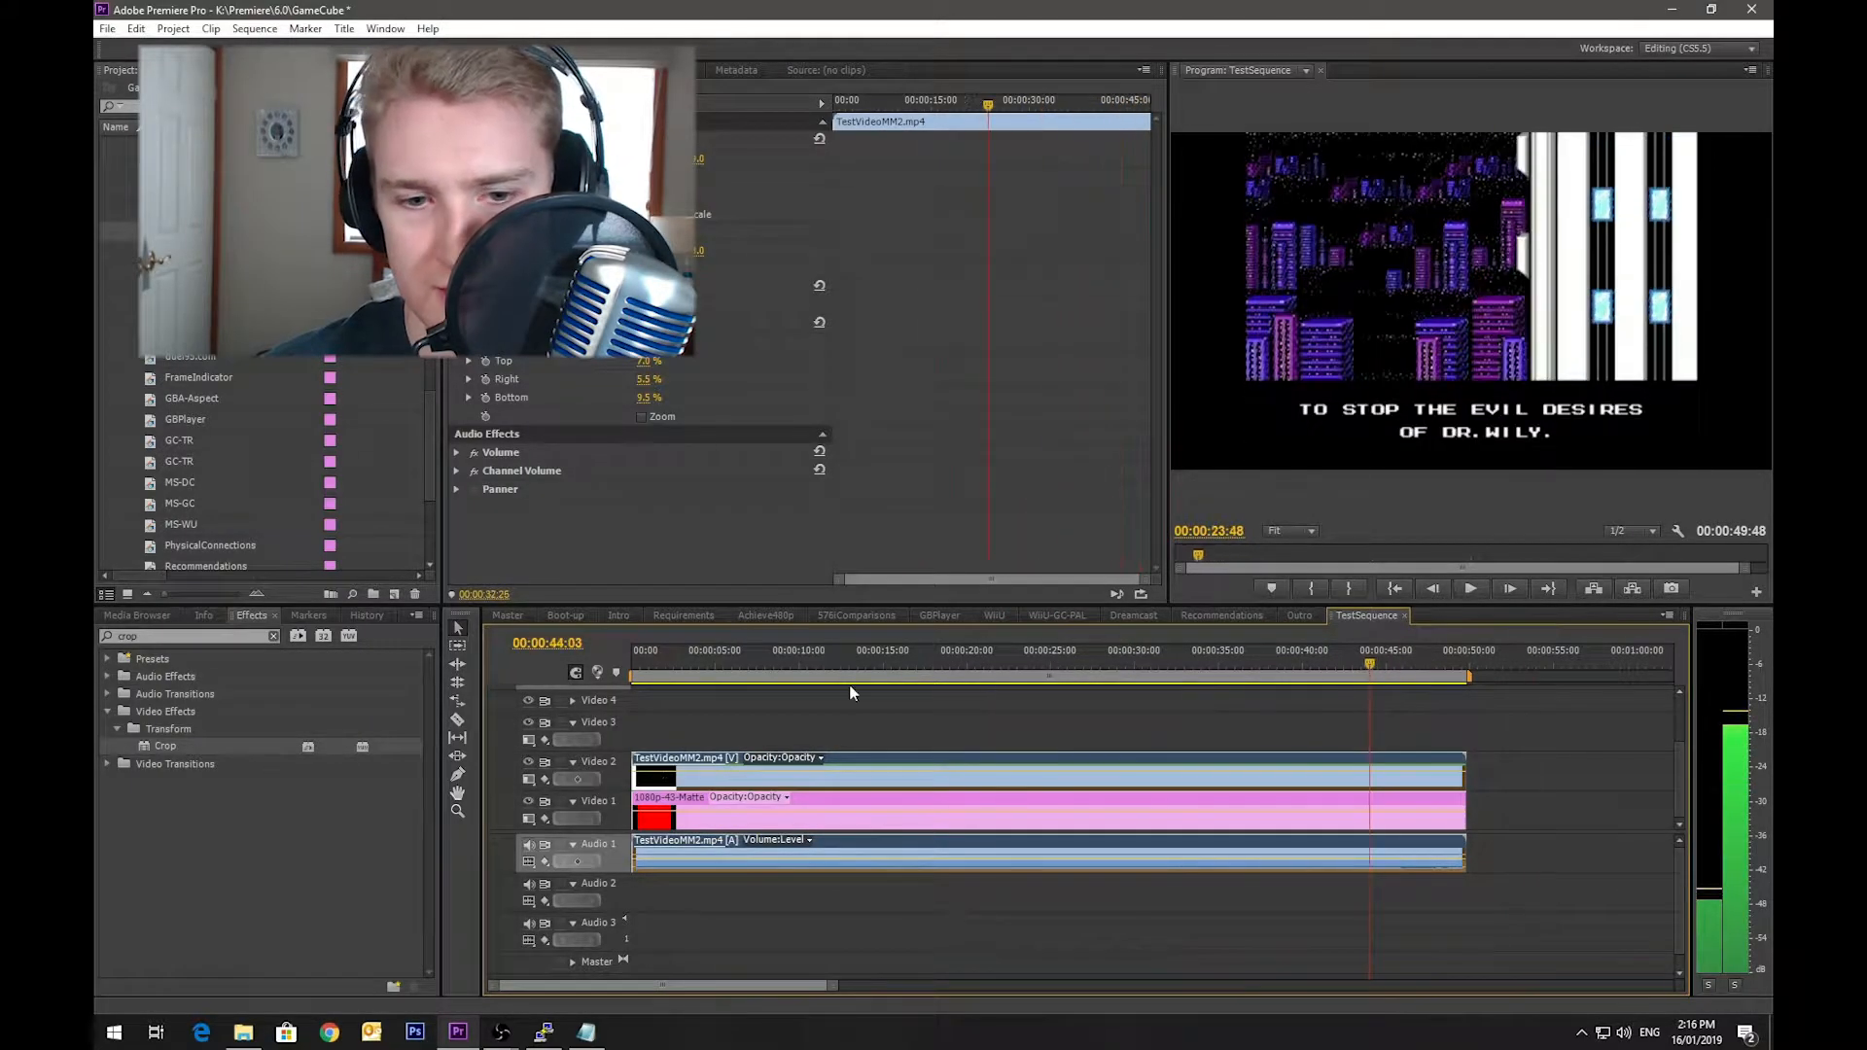
Step: Delete the 1080p-43-Matte from Video 1 and put a copy of the TestVideoMM2.mp4 video clip in its place at the sequence start
click(813, 796)
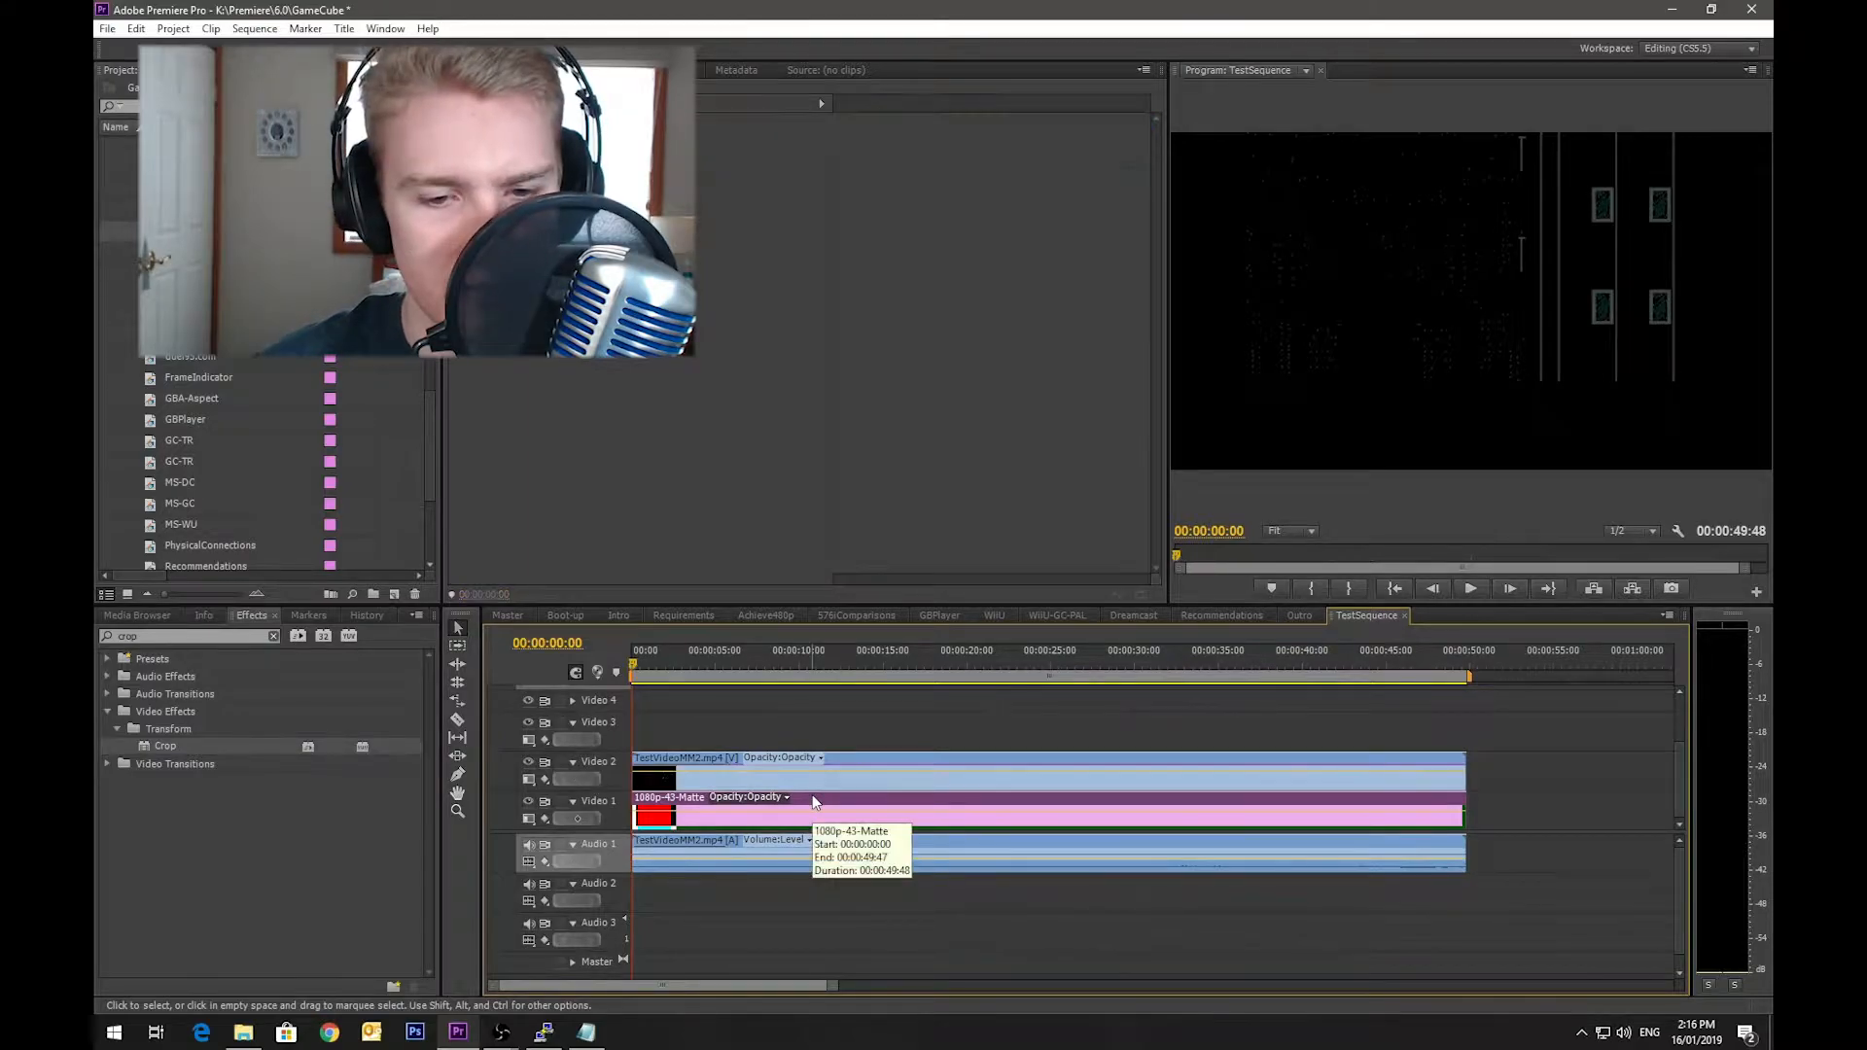
key(Delete)
click(860, 755)
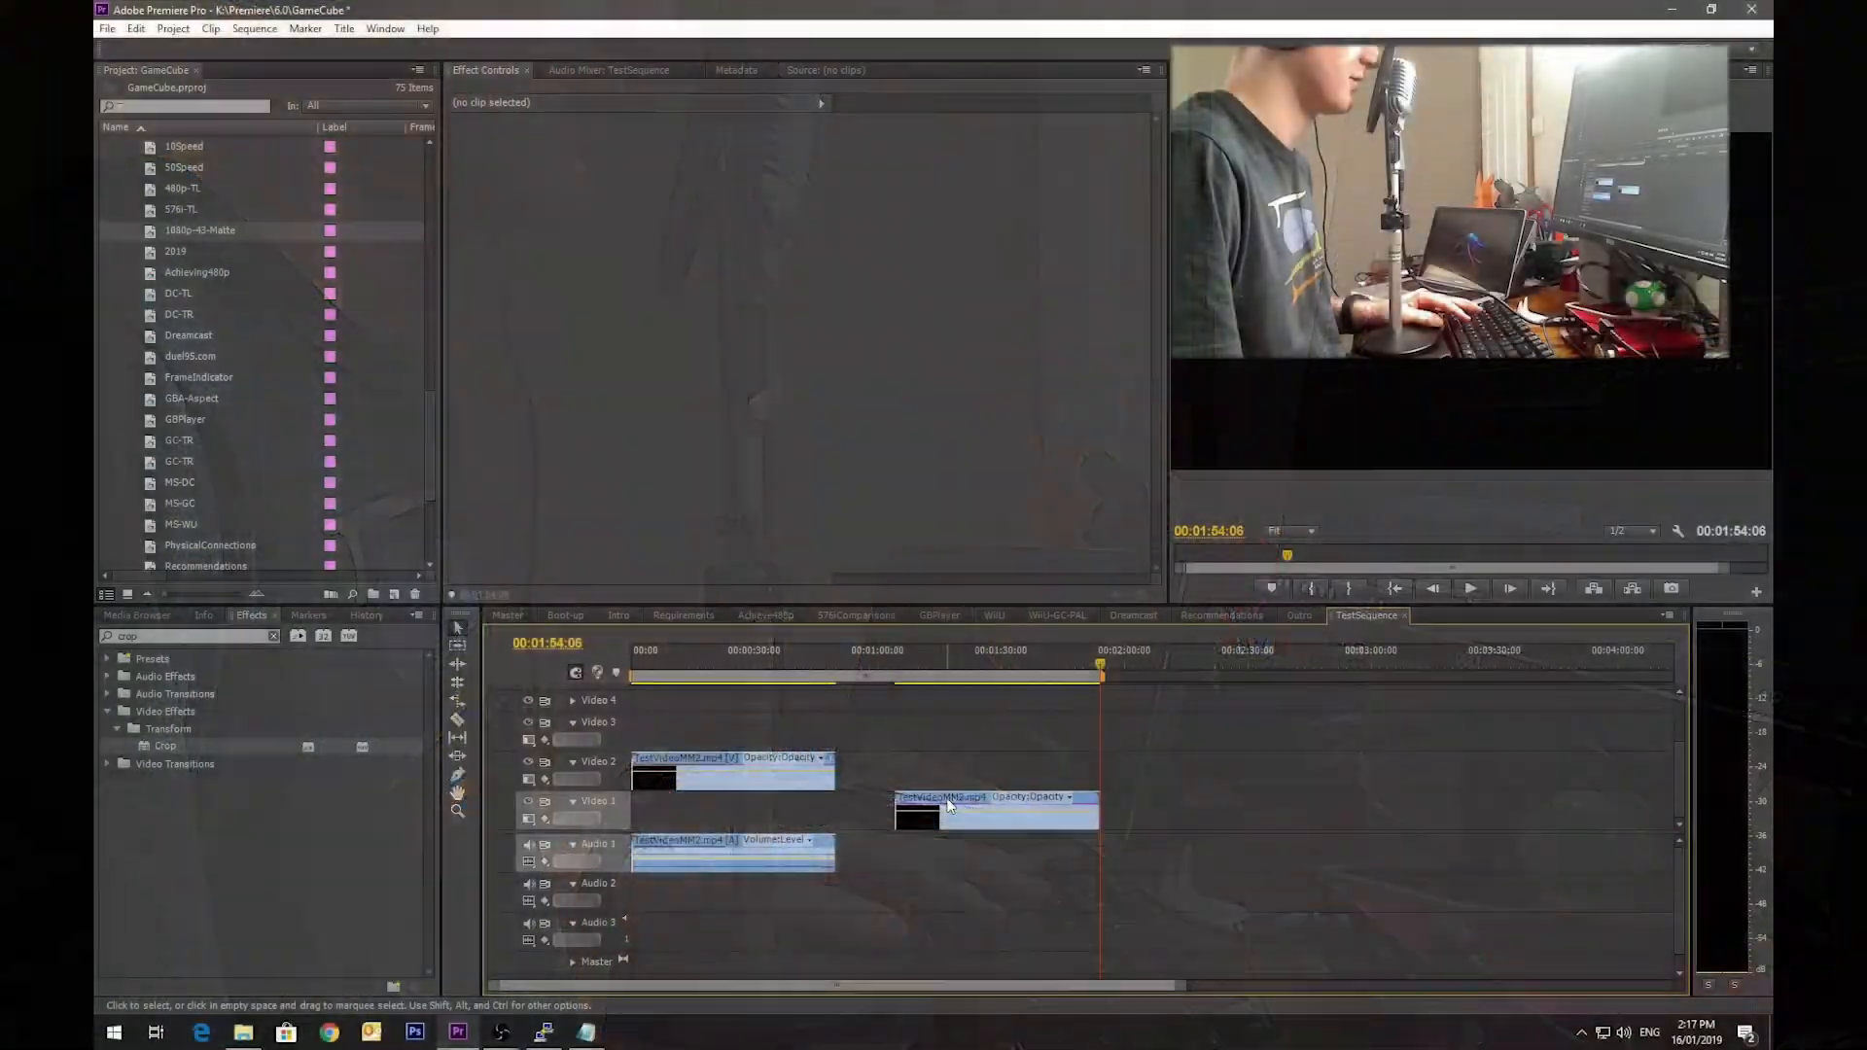
drag(947, 815, 687, 813)
Step: At about 00:00:16:37, turn on Uniform Scale for the Video 1 copy and set its scale to 152
mouse_move(737, 665)
mouse_down()
mouse_move(764, 665)
mouse_move(704, 679)
mouse_up()
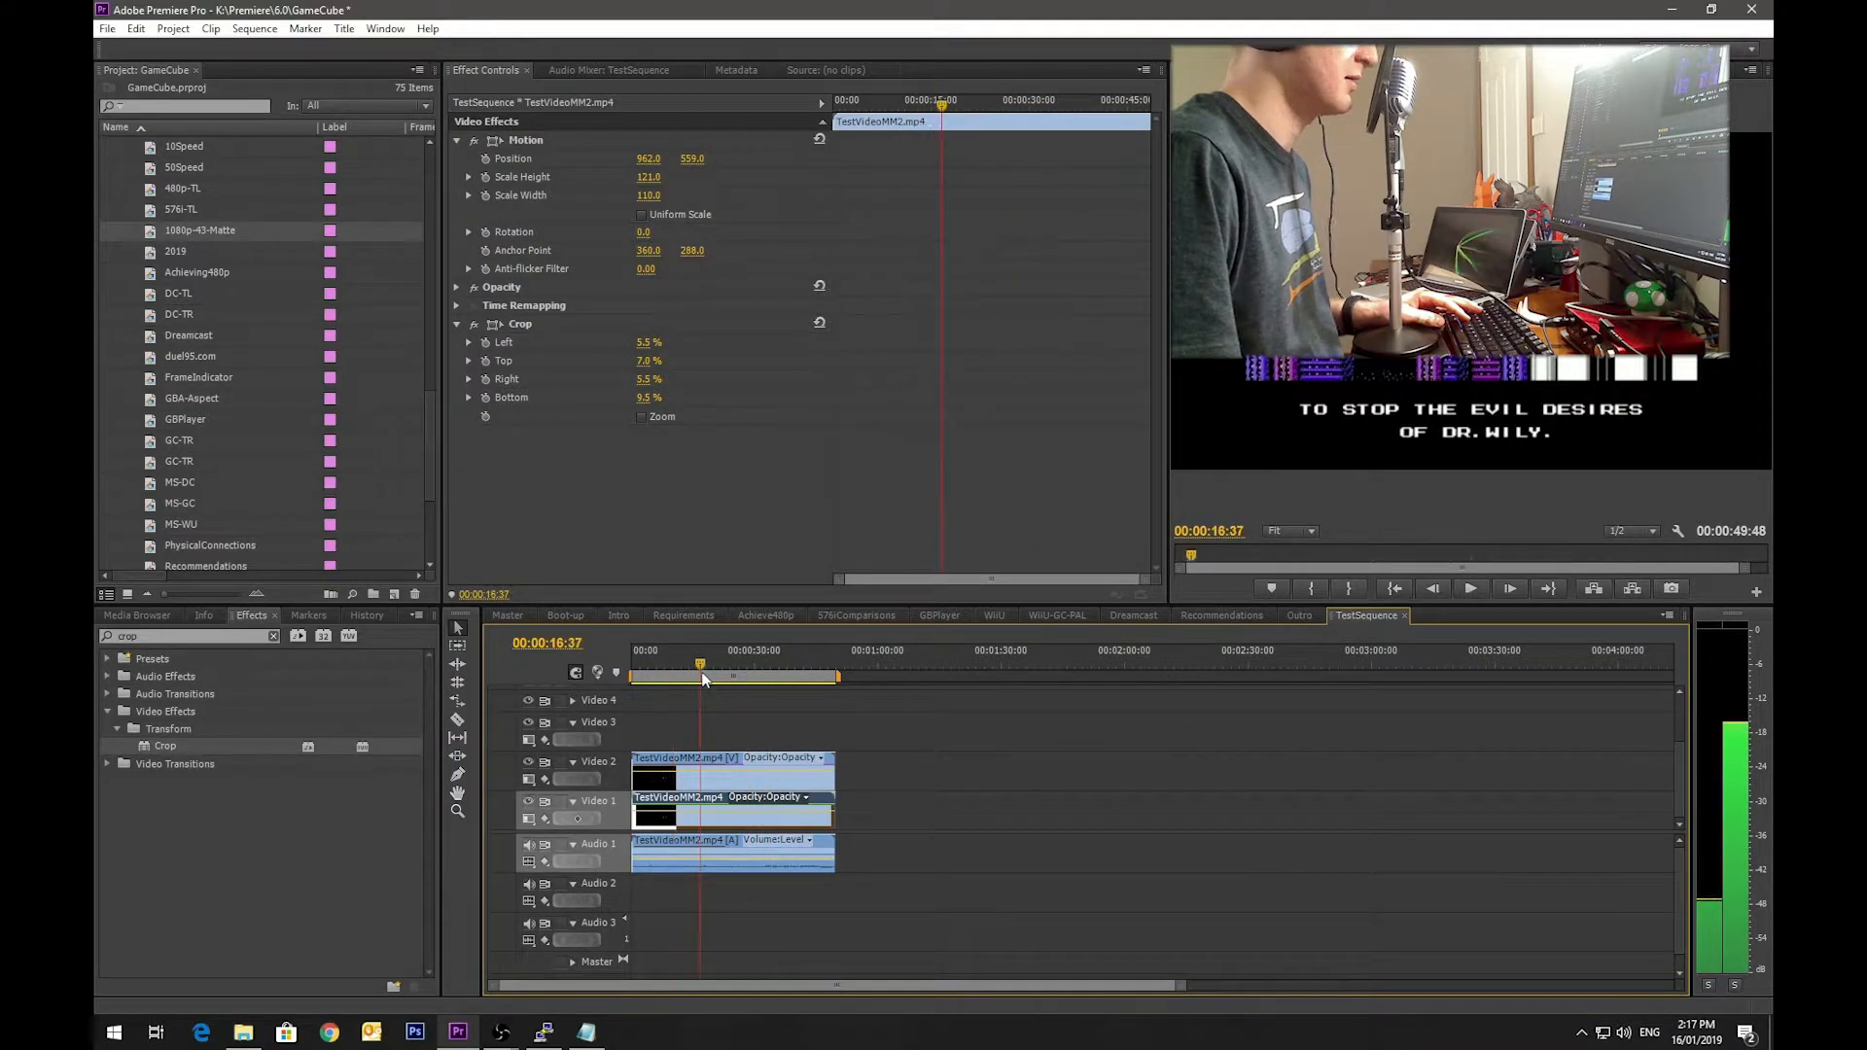
click(640, 215)
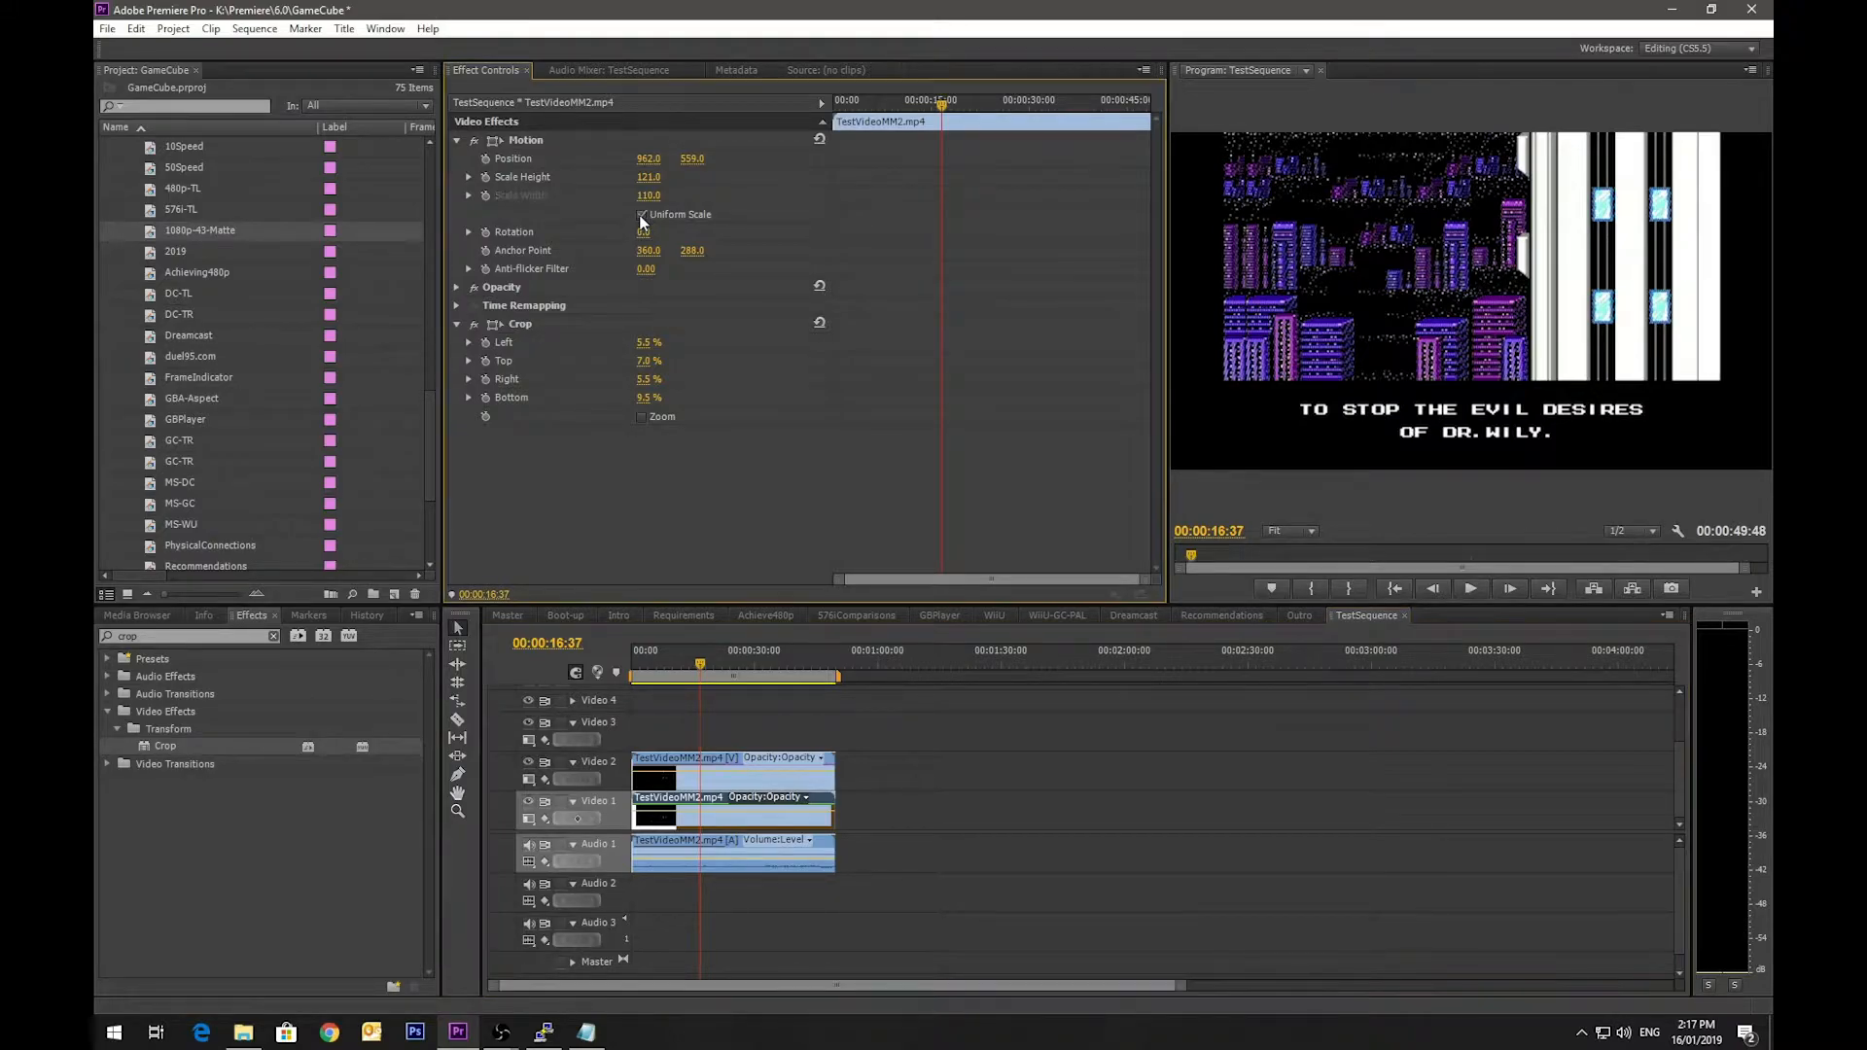
mouse_move(649, 177)
mouse_down()
mouse_move(684, 177)
mouse_move(659, 178)
mouse_up()
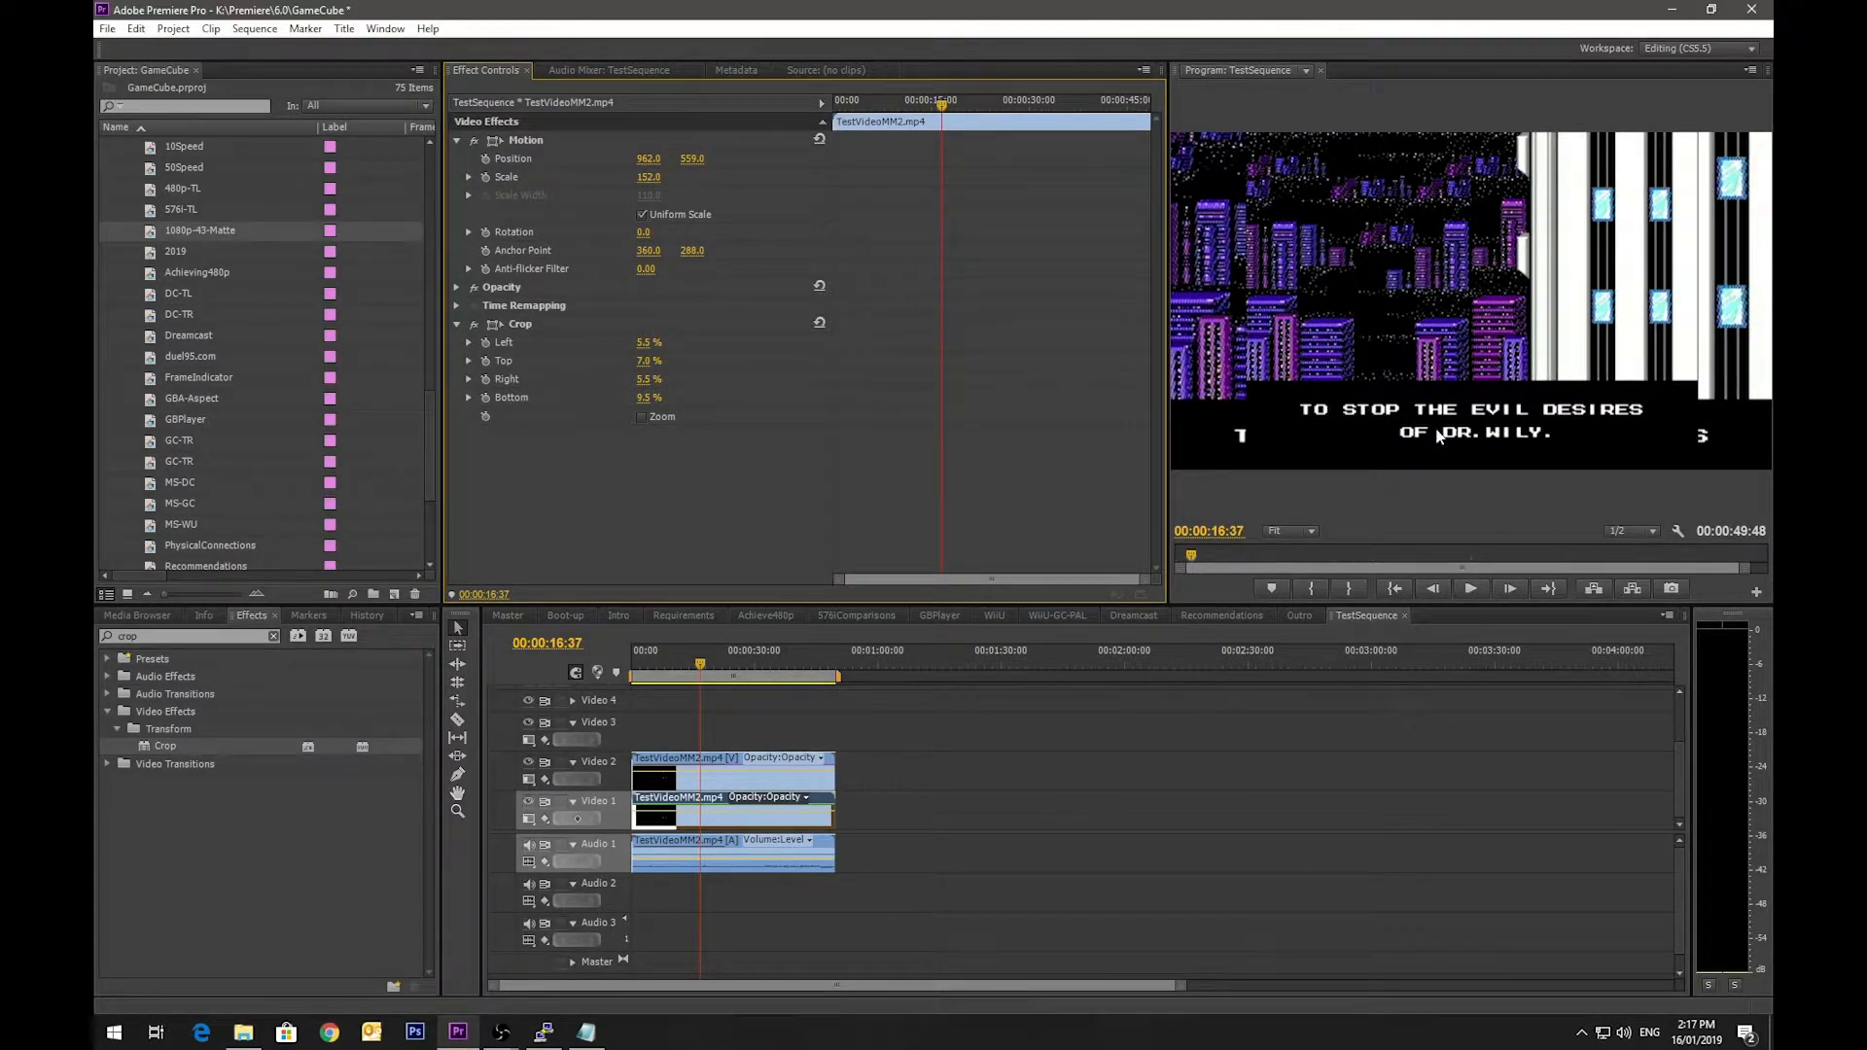
Step: Find the Gaussian Blur effect, apply it to the TestVideoMM2.mp4 copy on Video 1 and set its blurriness to 10
click(196, 637)
text(gaussian)
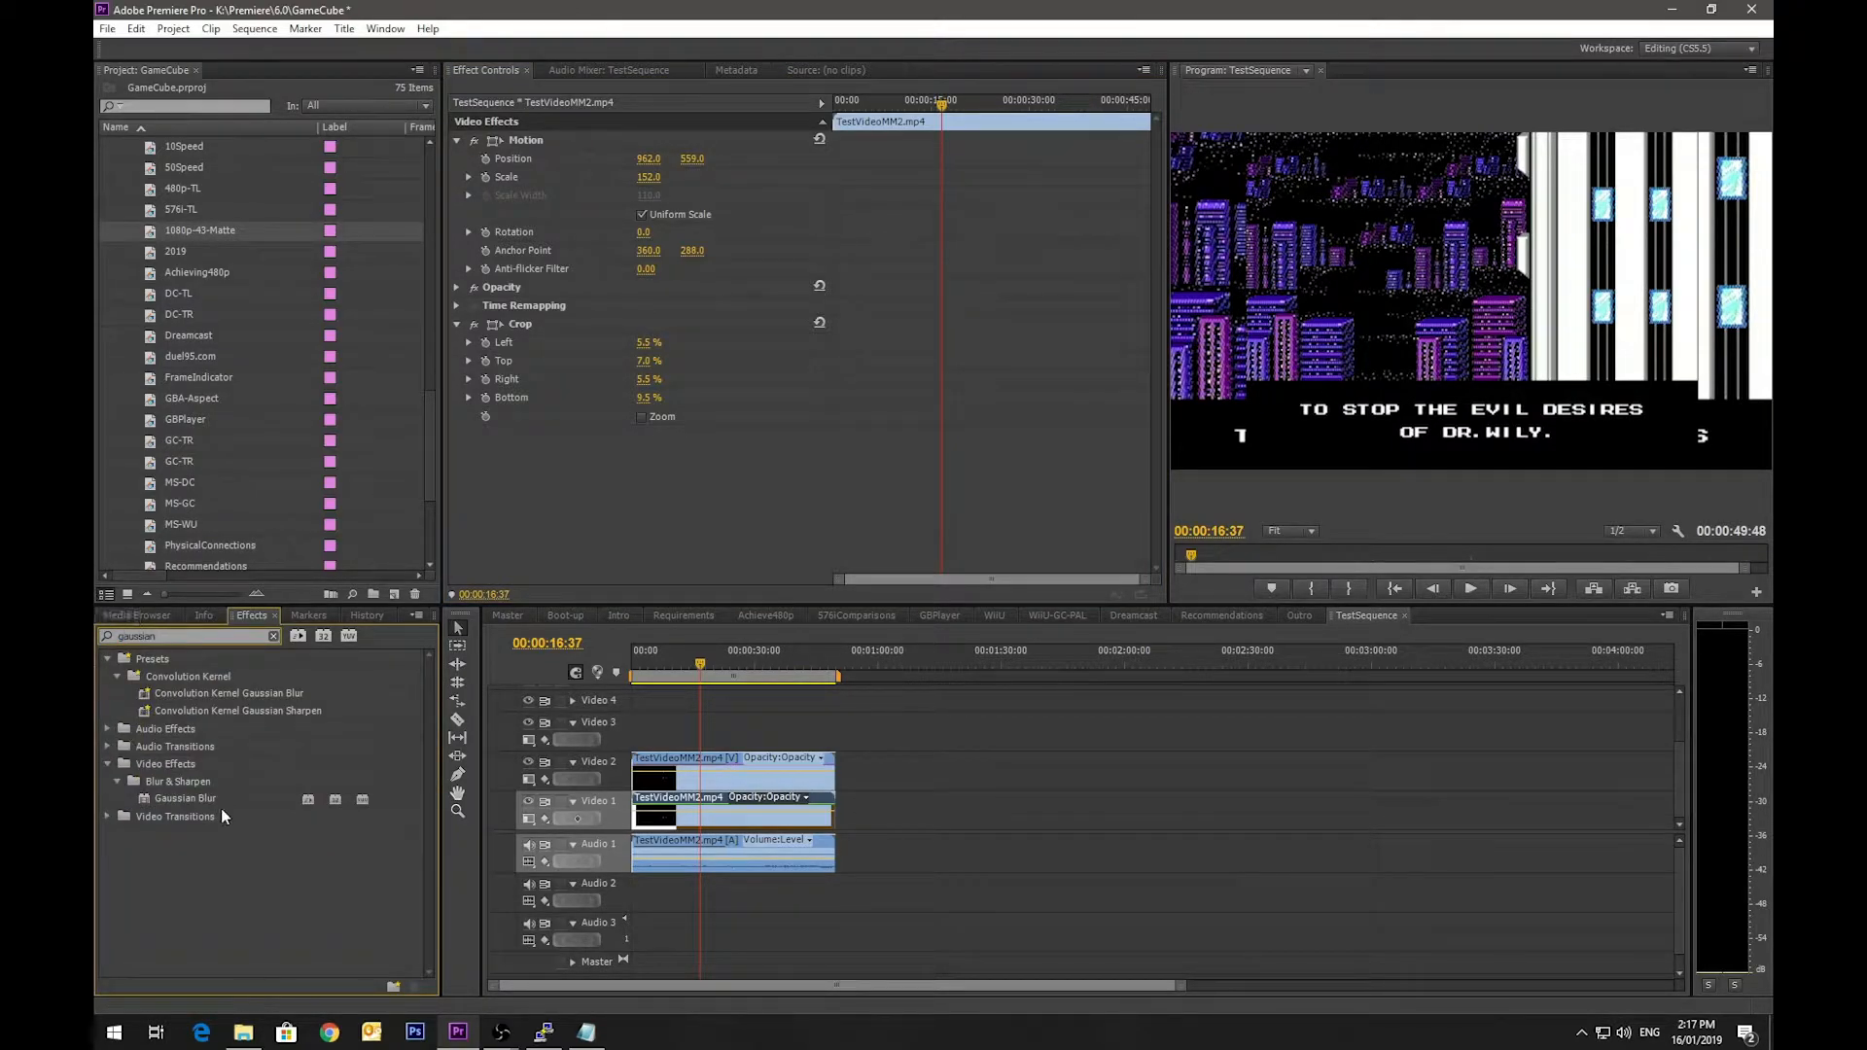
drag(216, 800, 680, 768)
drag(776, 808, 777, 809)
click(643, 452)
text(10)
key(Return)
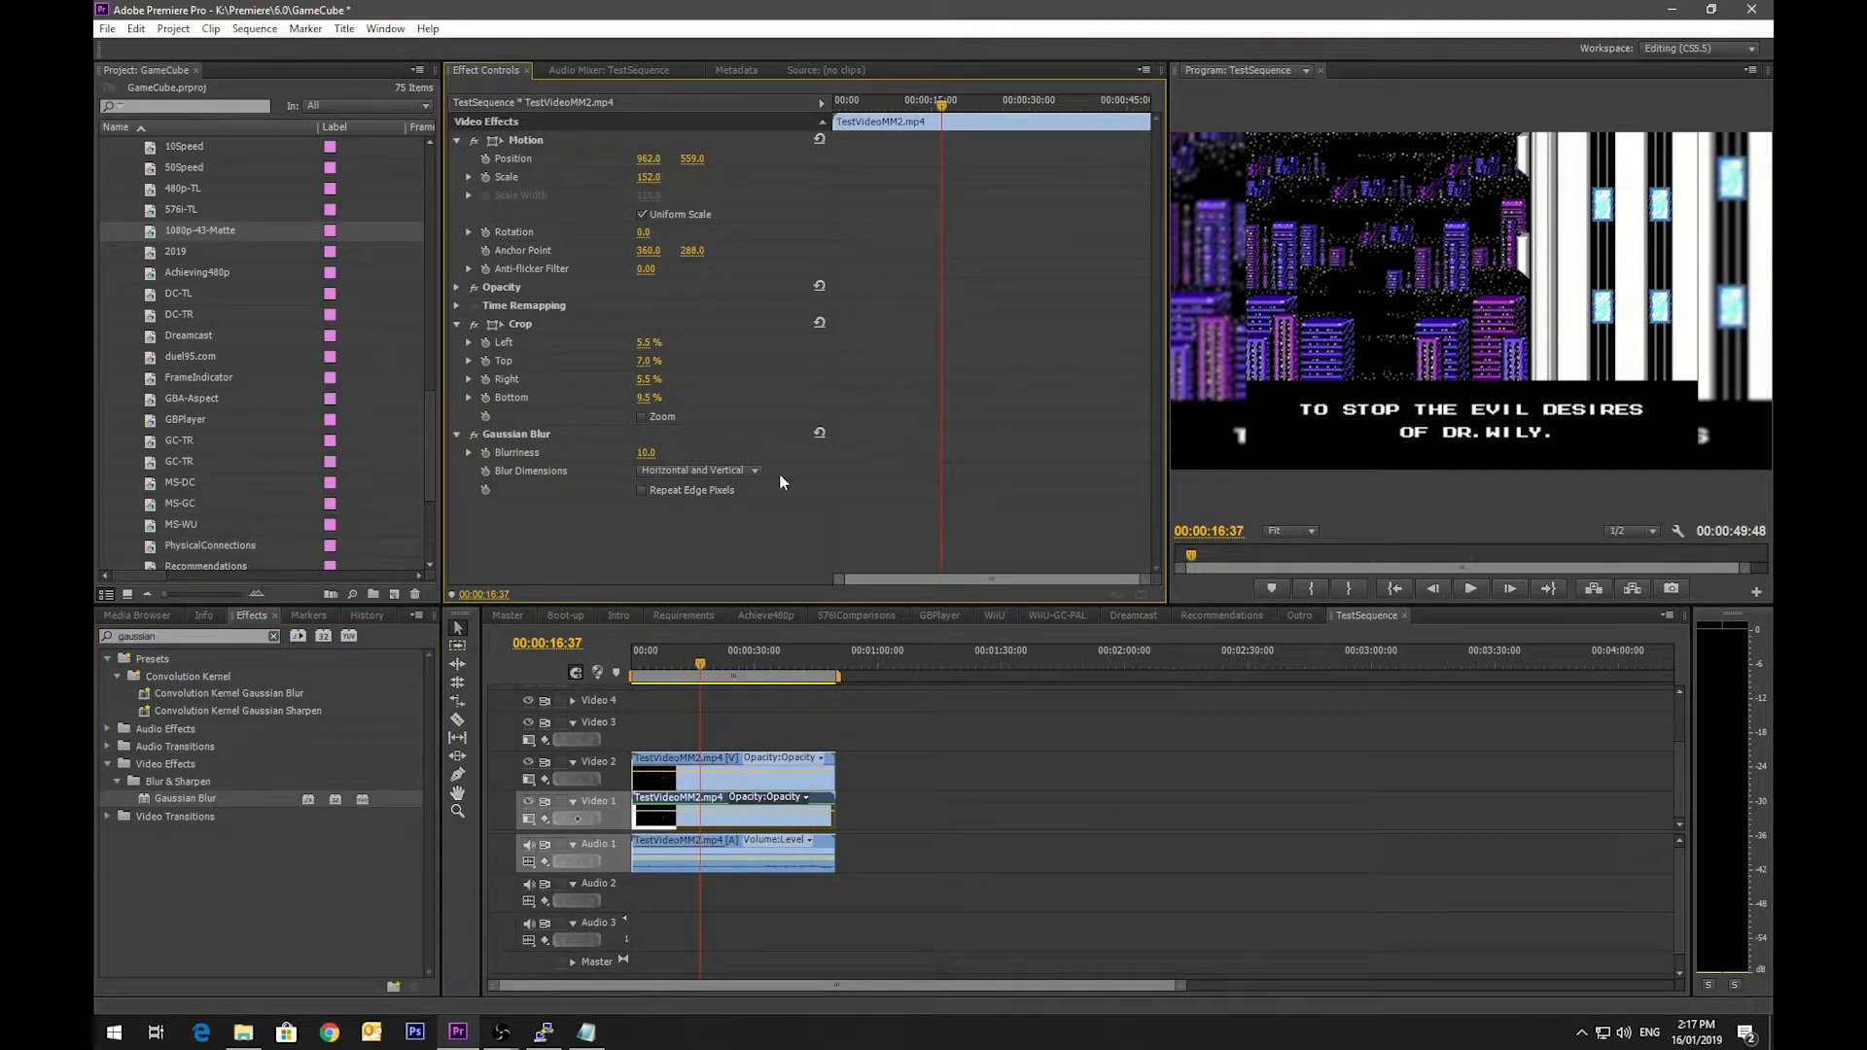
Step: Preview the sequence full screen at several points to examine the blurred background, and return the playhead to the start
key(ctrl+grave)
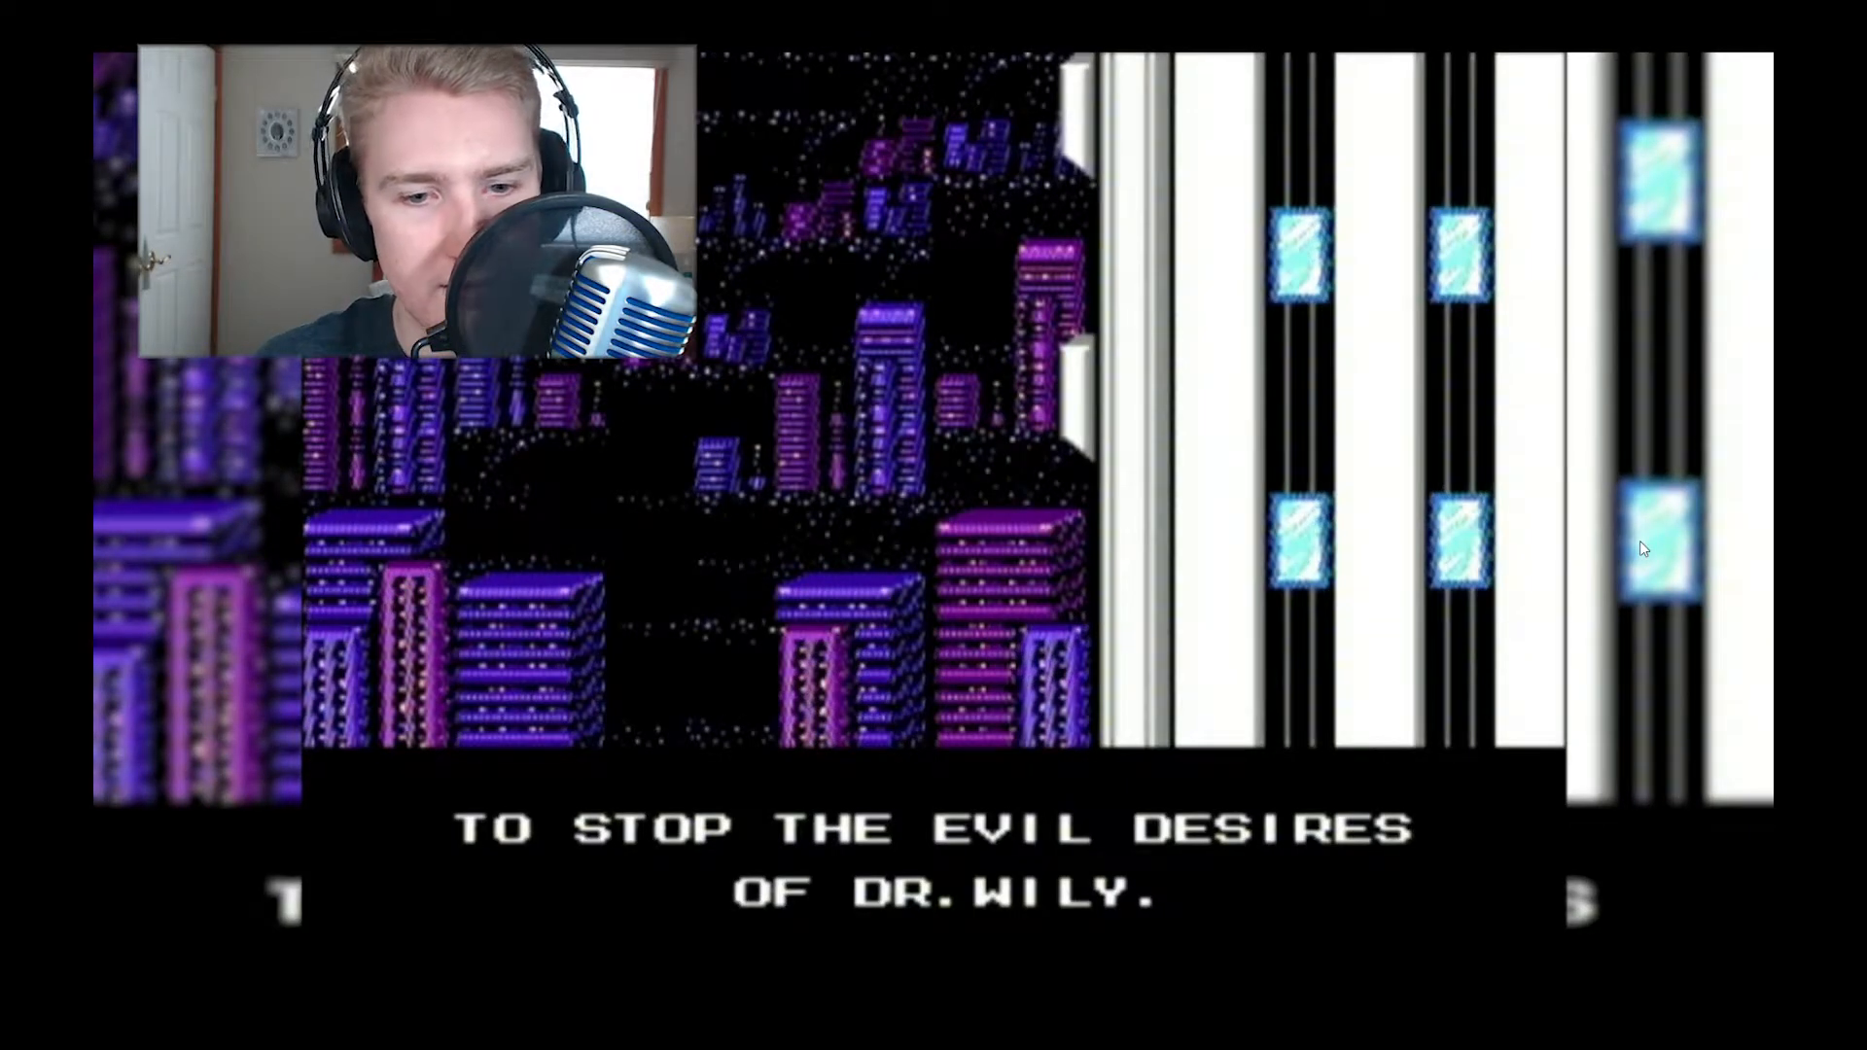
key(ctrl+grave)
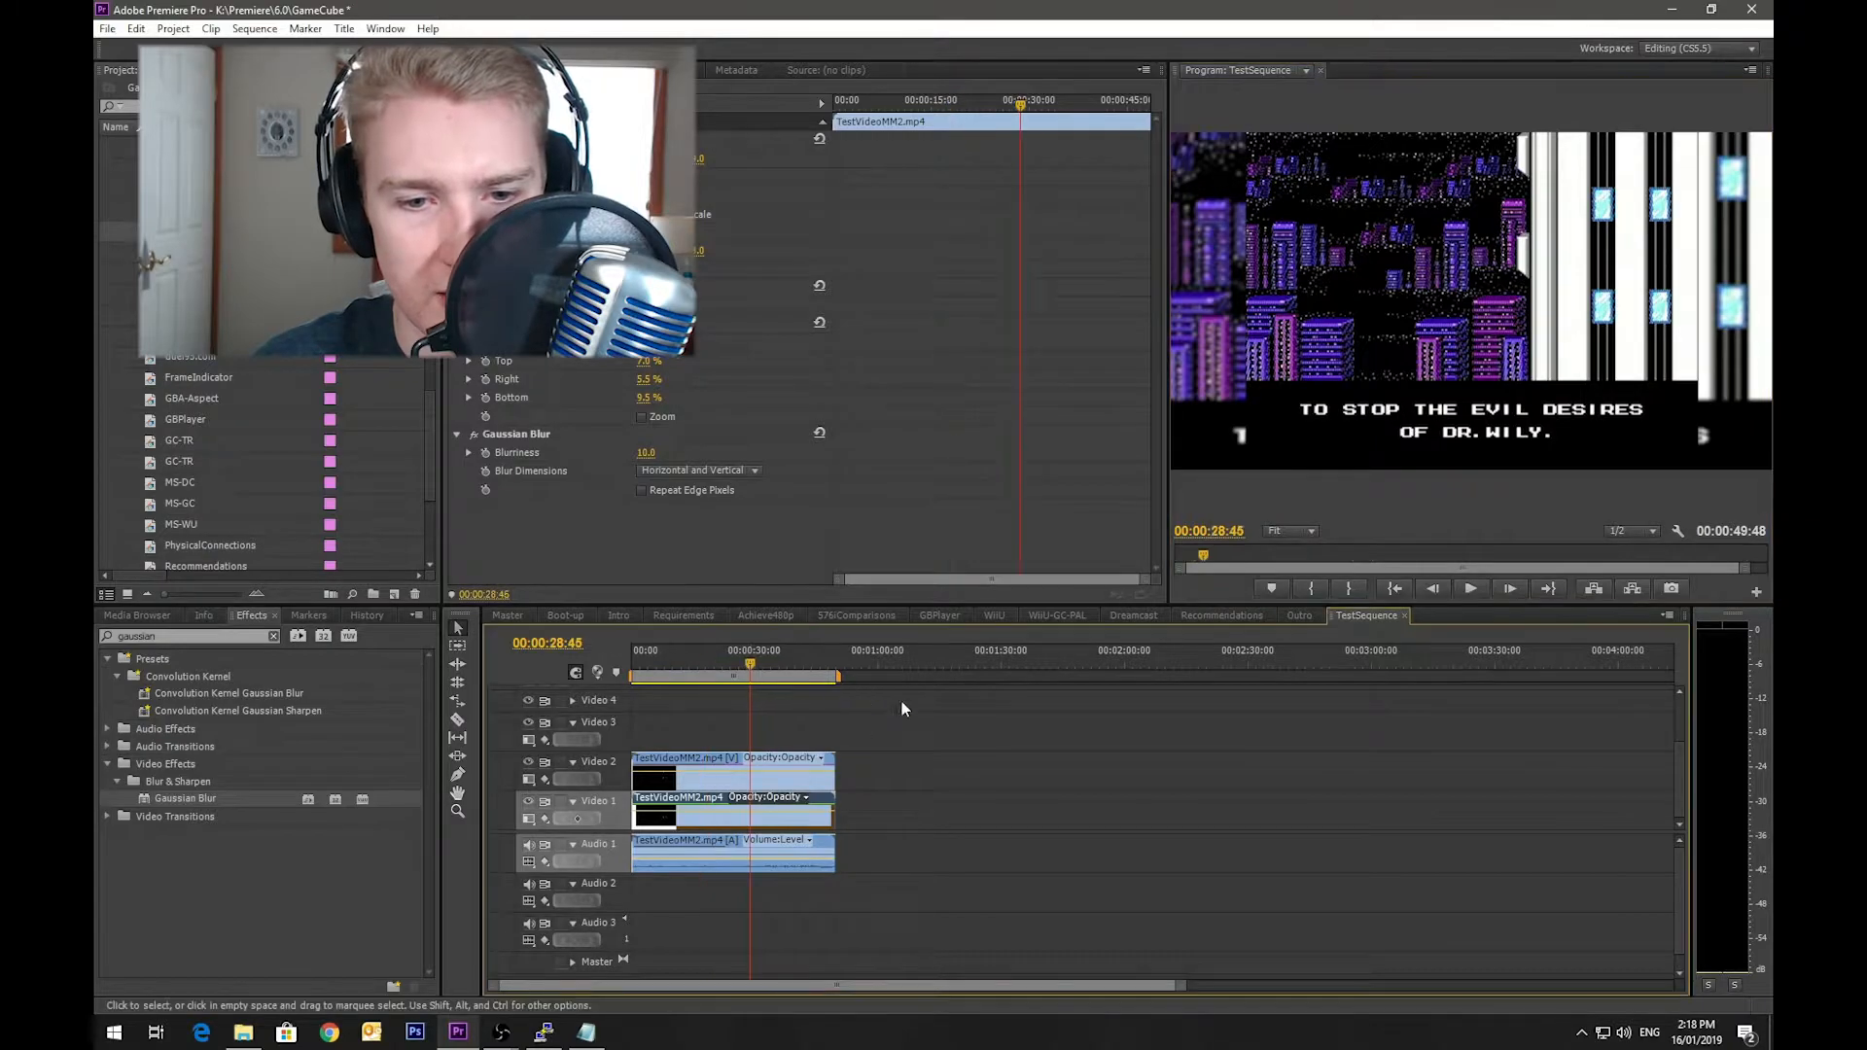
key(ctrl+grave)
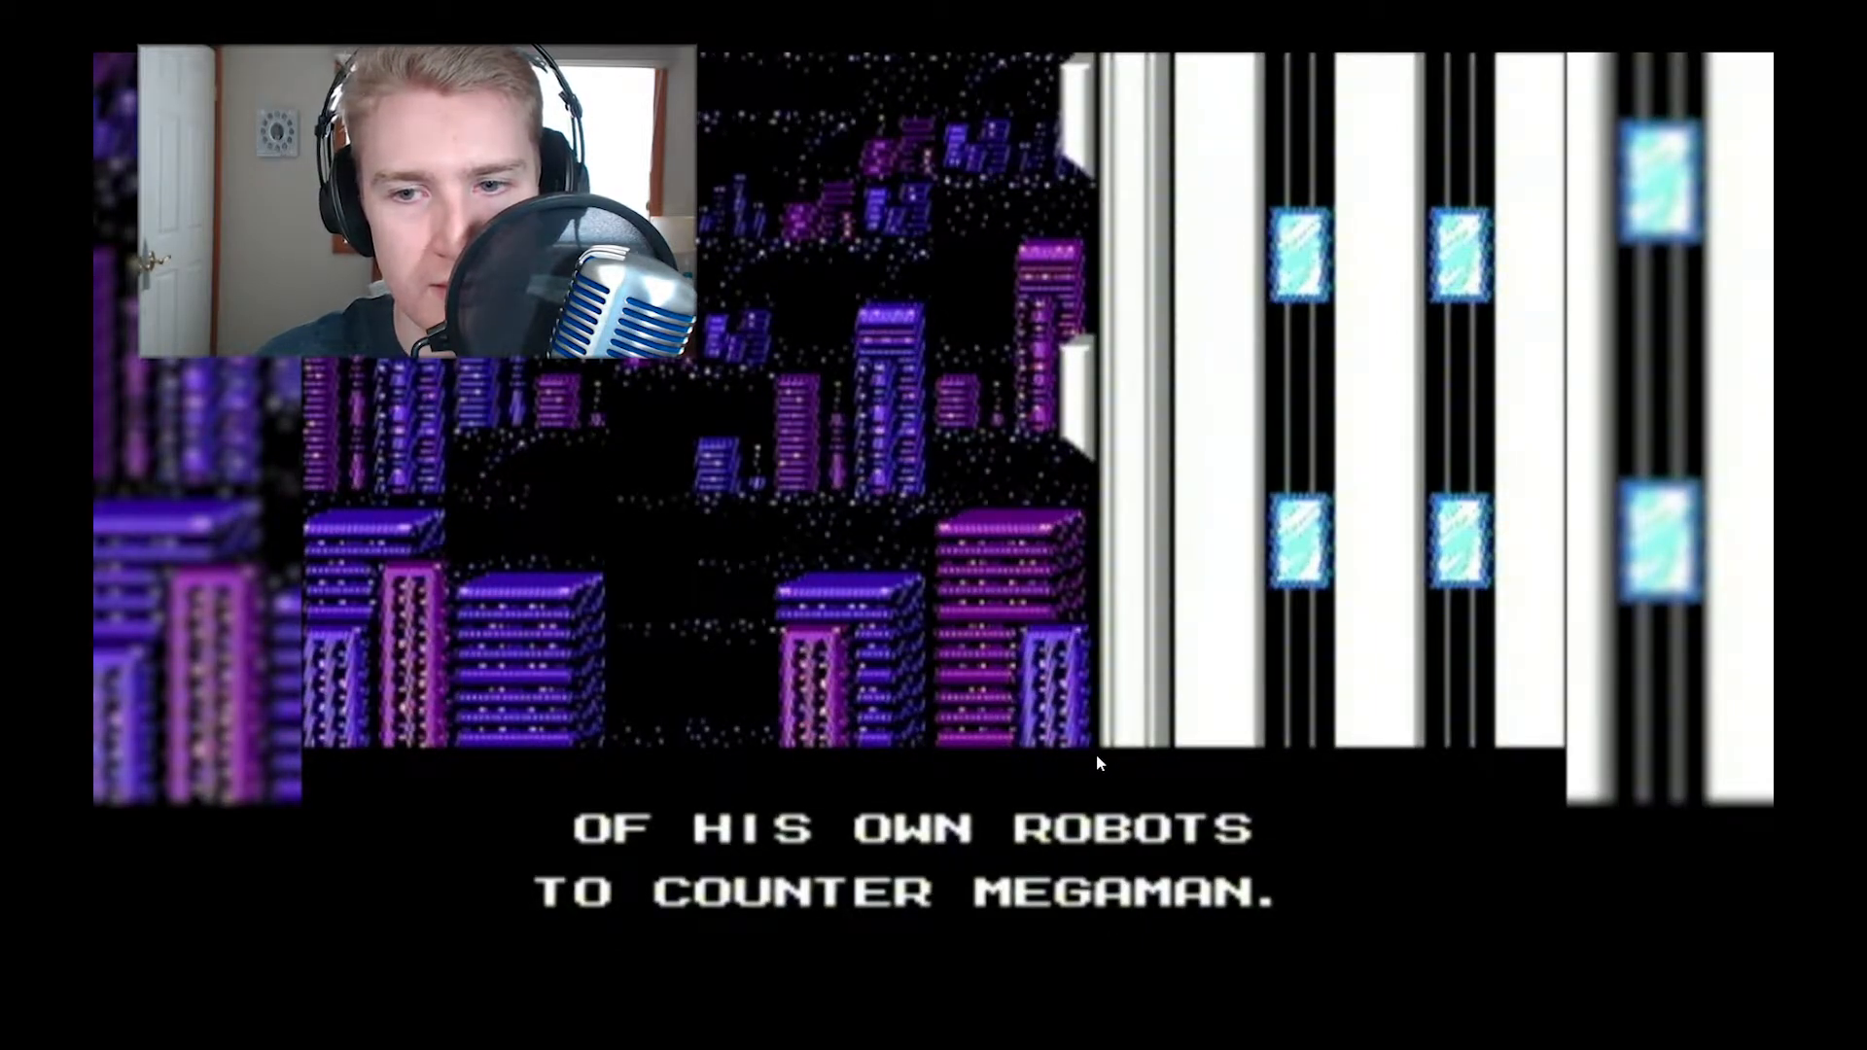
key(ctrl+grave)
key(ctrl+grave)
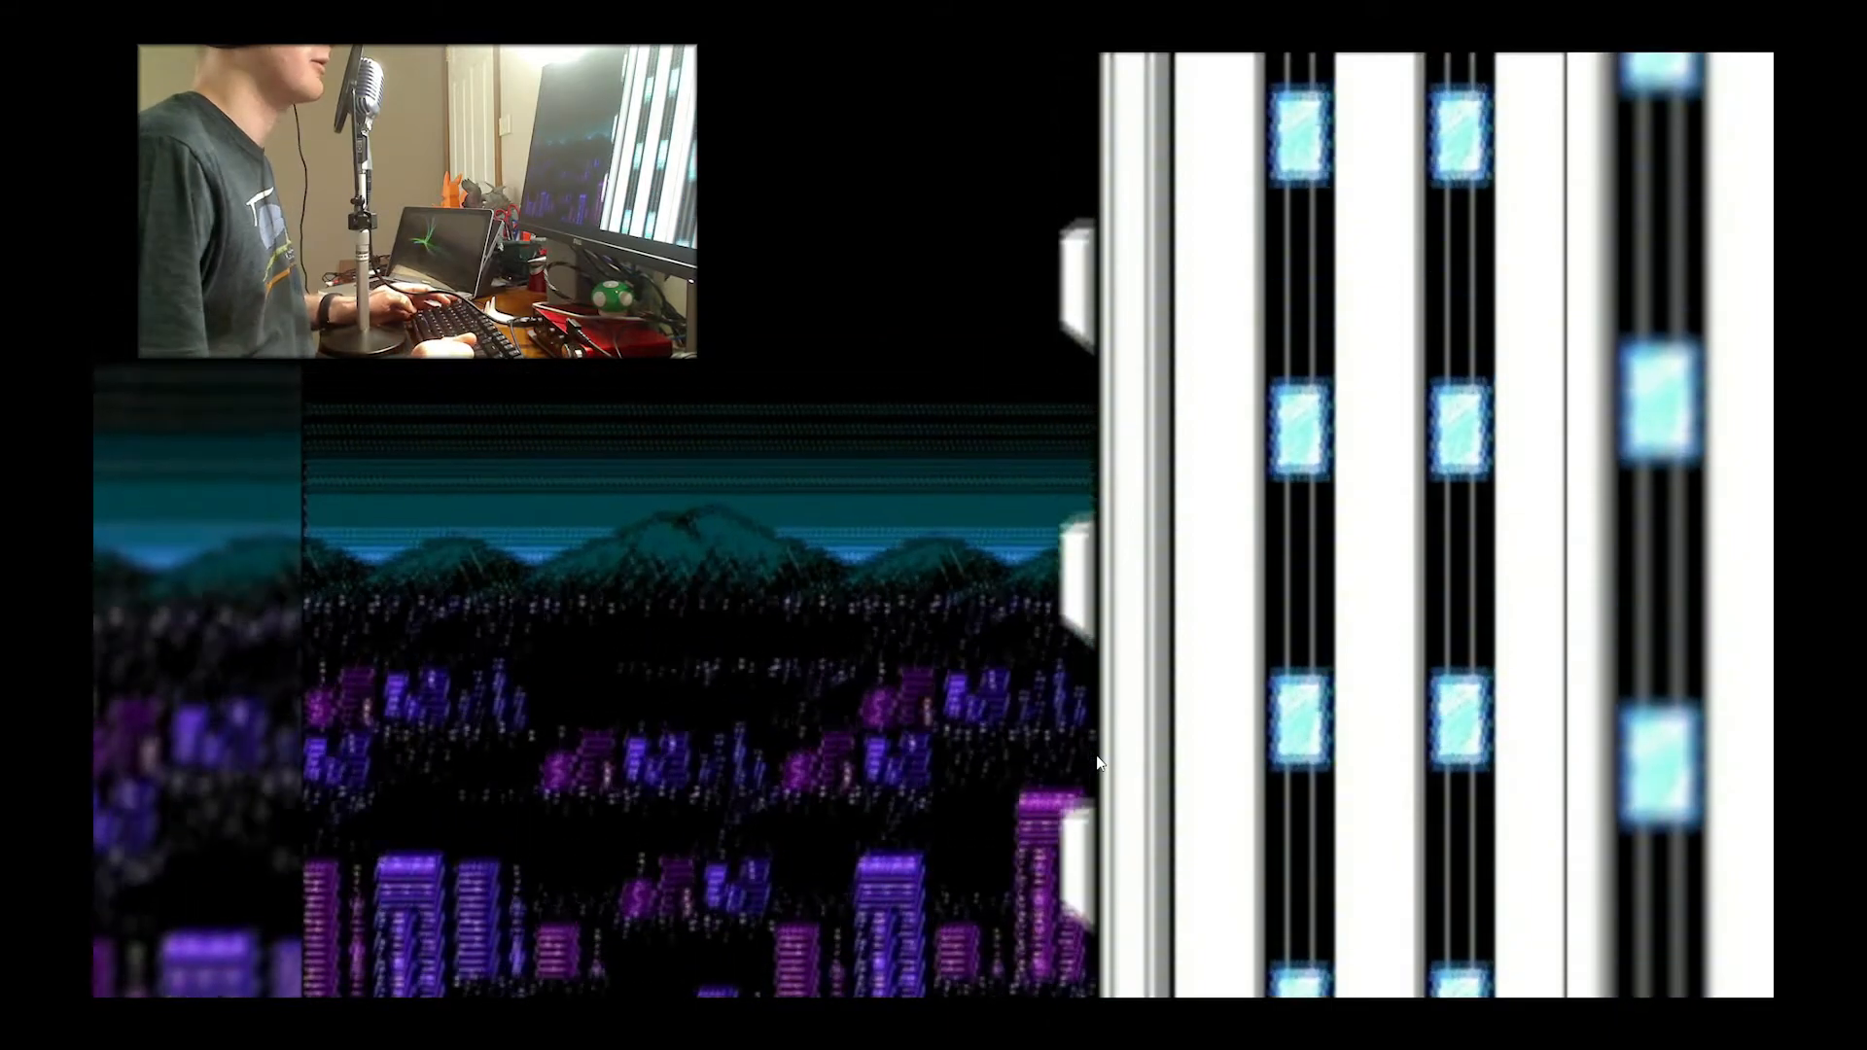
key(ctrl+grave)
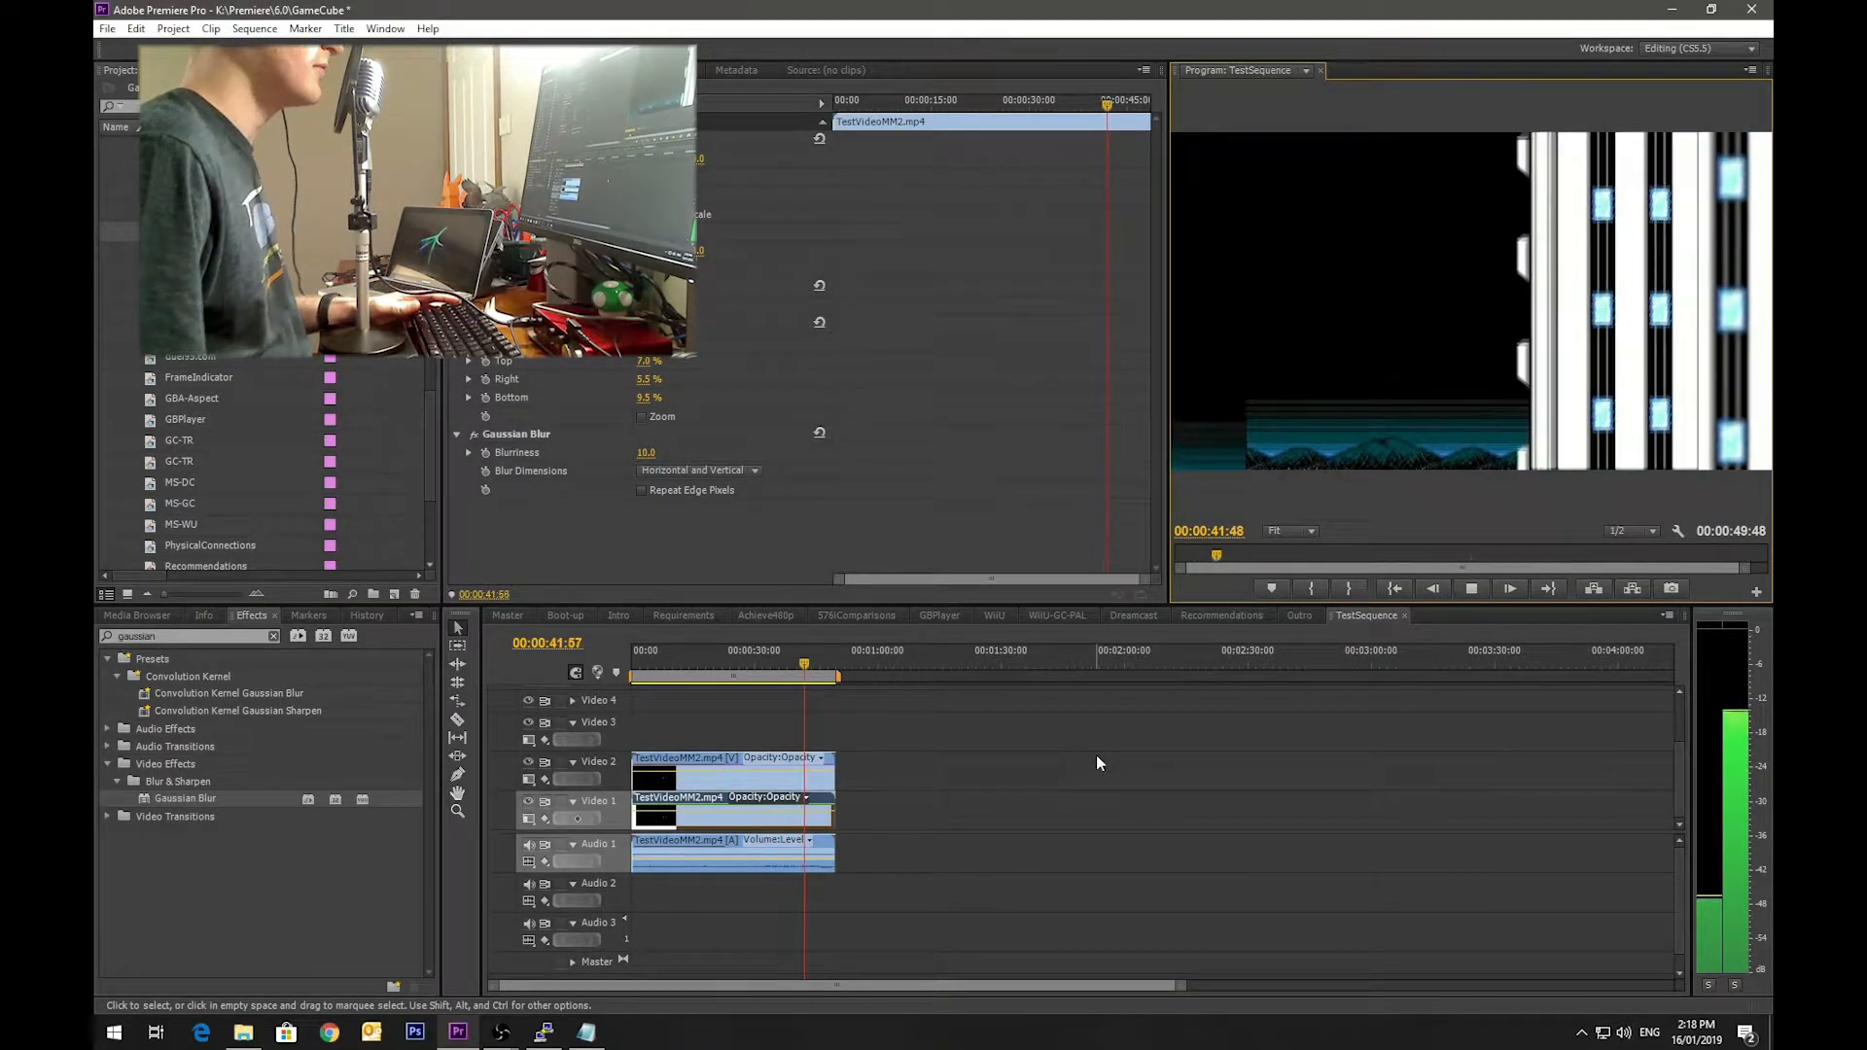
click(826, 662)
drag(826, 662, 633, 671)
scroll(407, 398, up, 3)
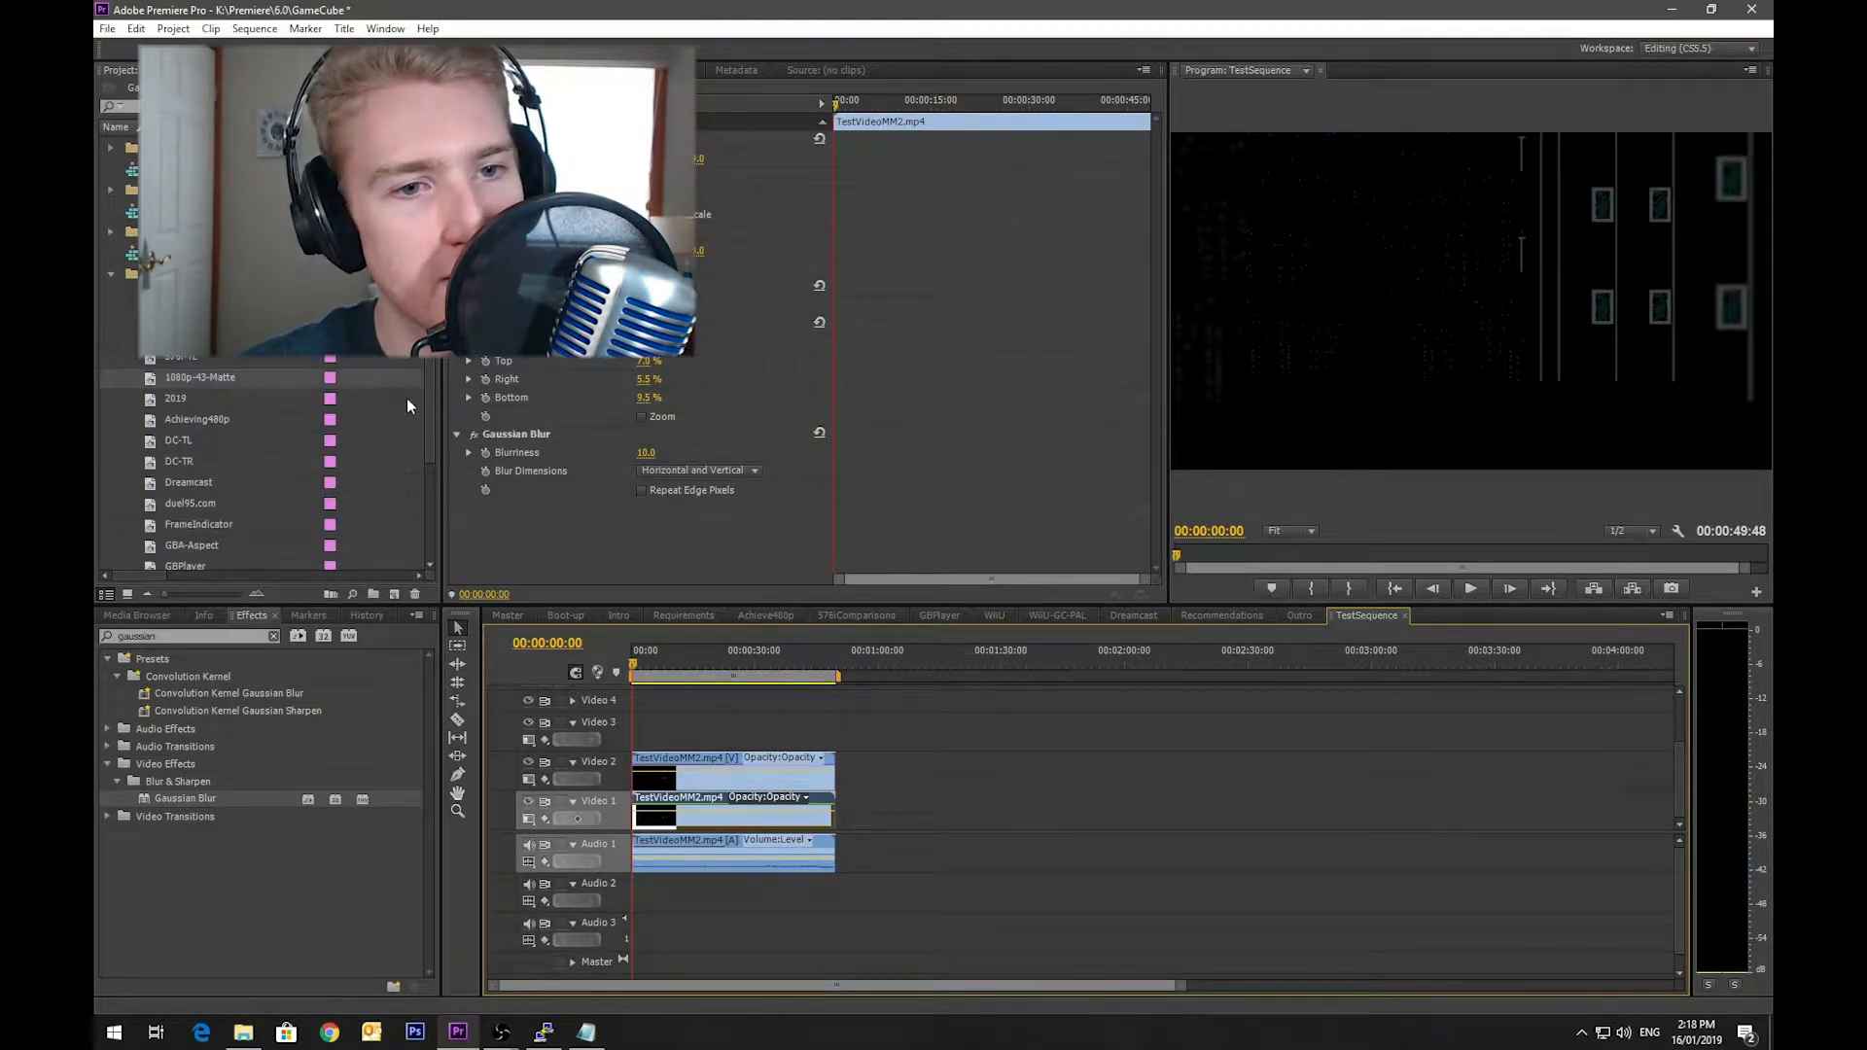
scroll(430, 392, down, 5)
scroll(438, 422, up, 5)
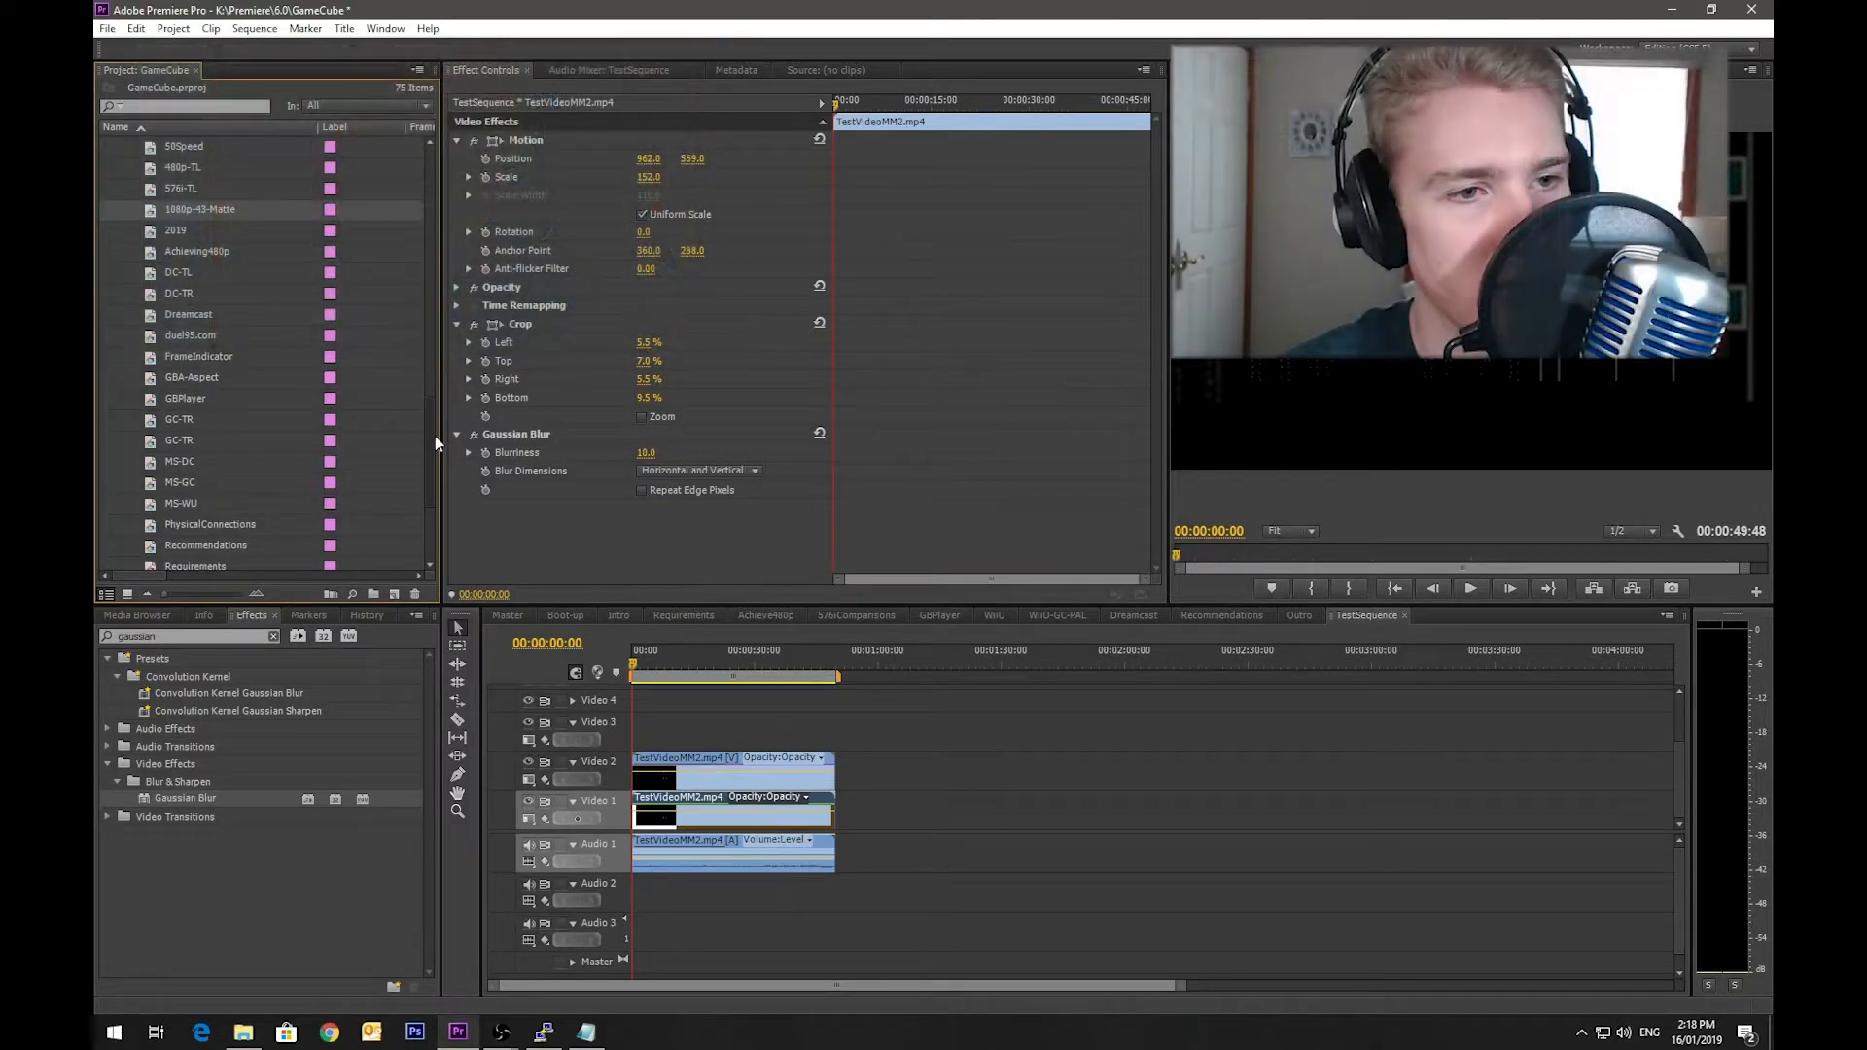
click(192, 315)
drag(190, 309, 637, 724)
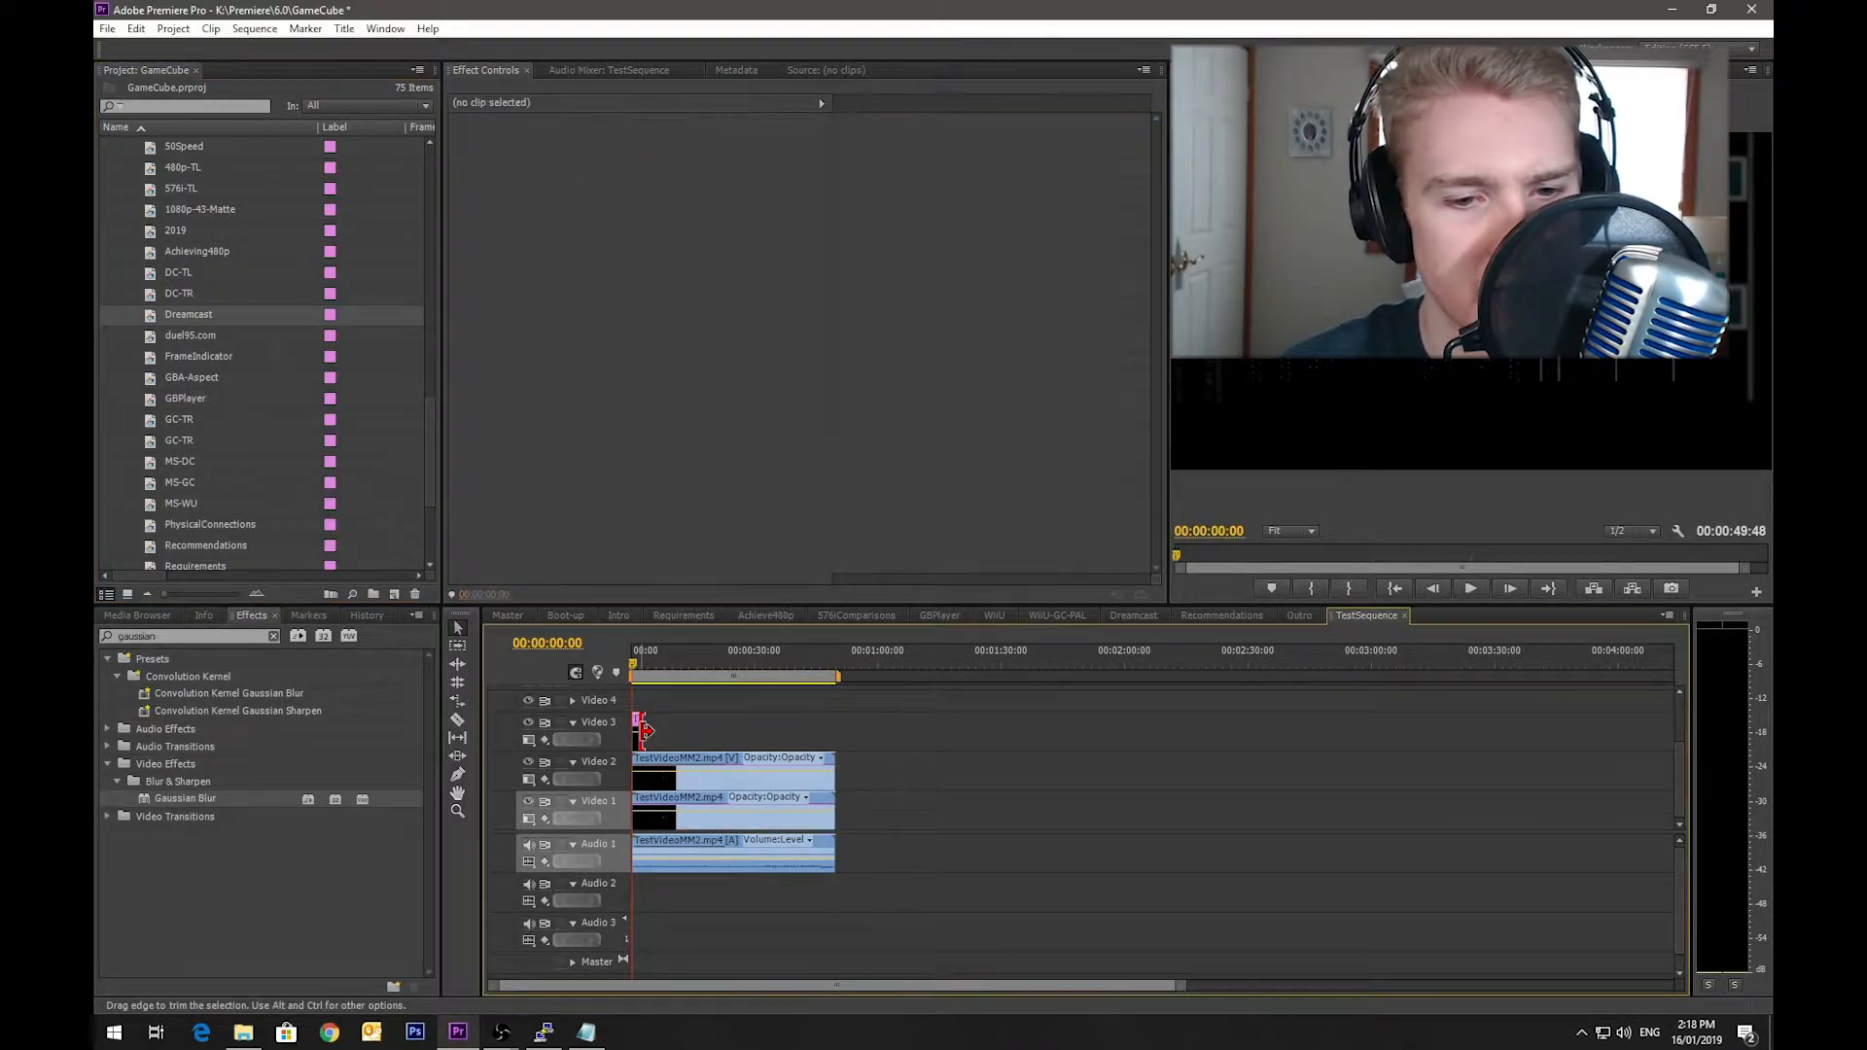
right_click(702, 723)
click(671, 724)
key(Delete)
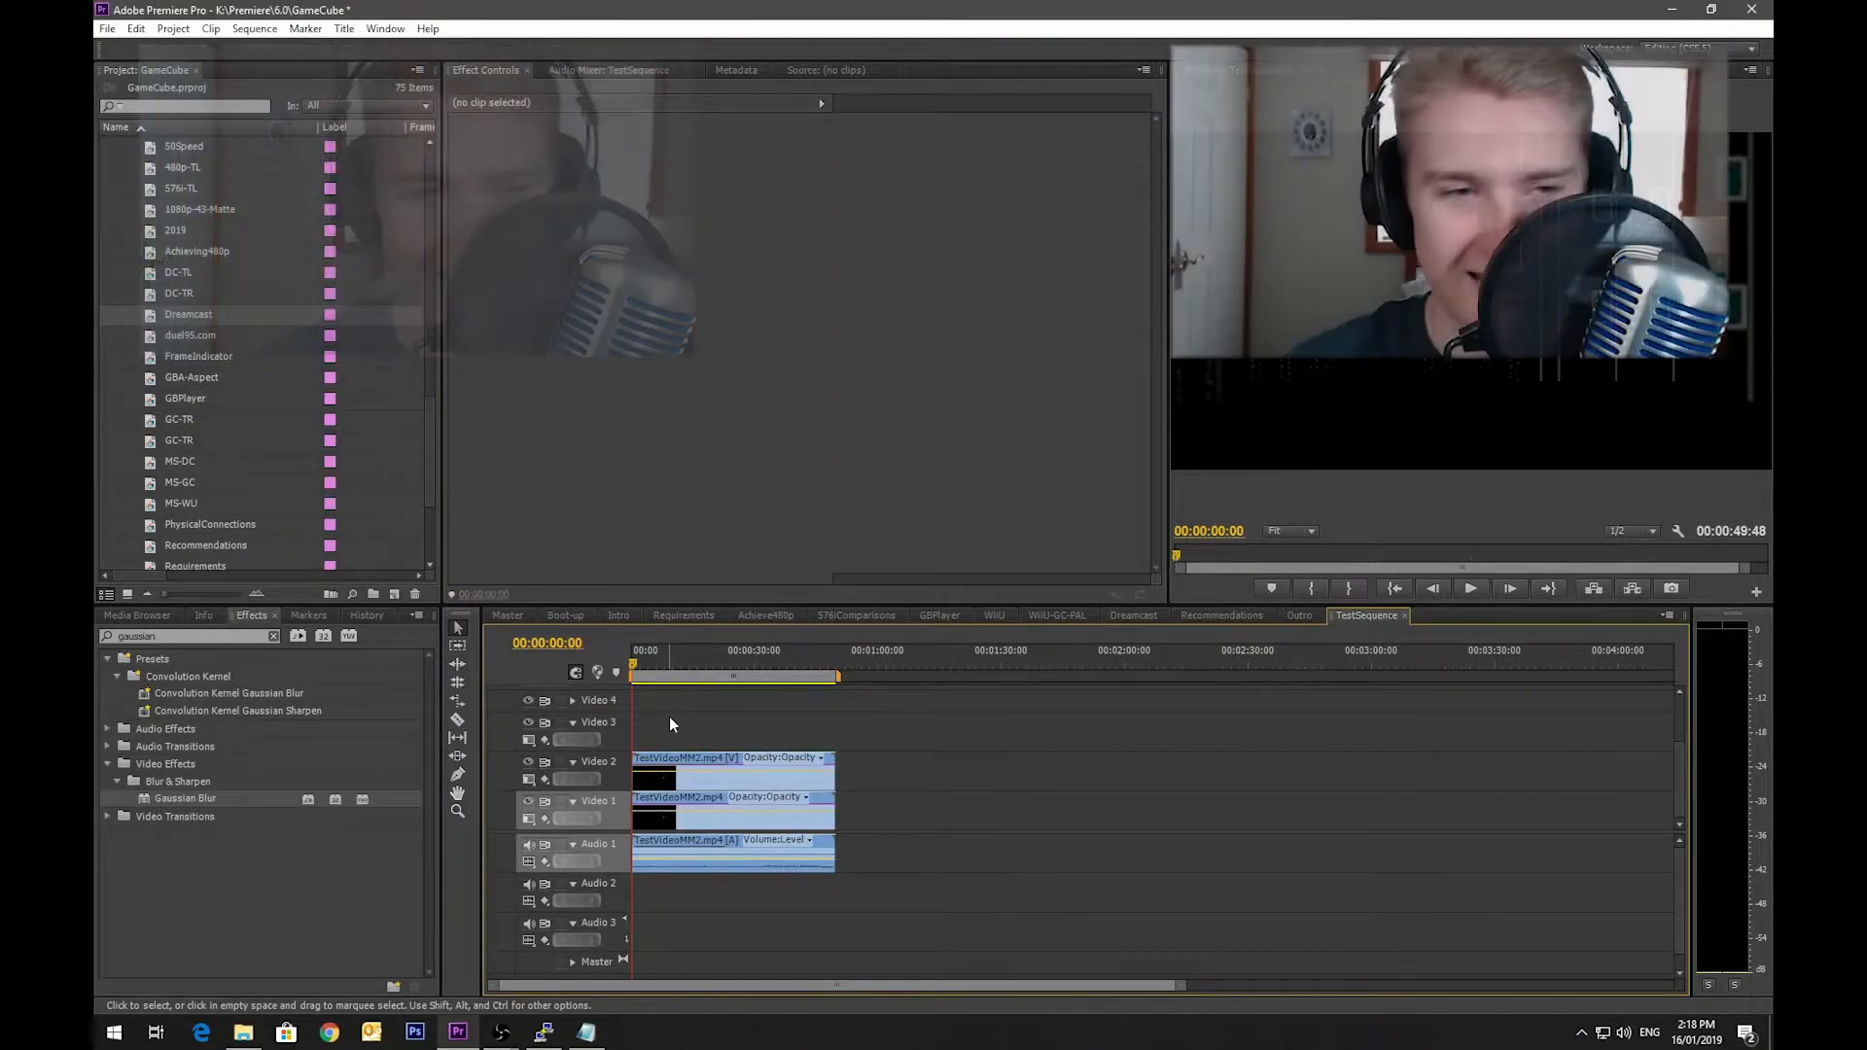
Step: Place the DC-TL title on Video 3 at the sequence start and extend it to the end of the footage
scroll(161, 295, up, 1)
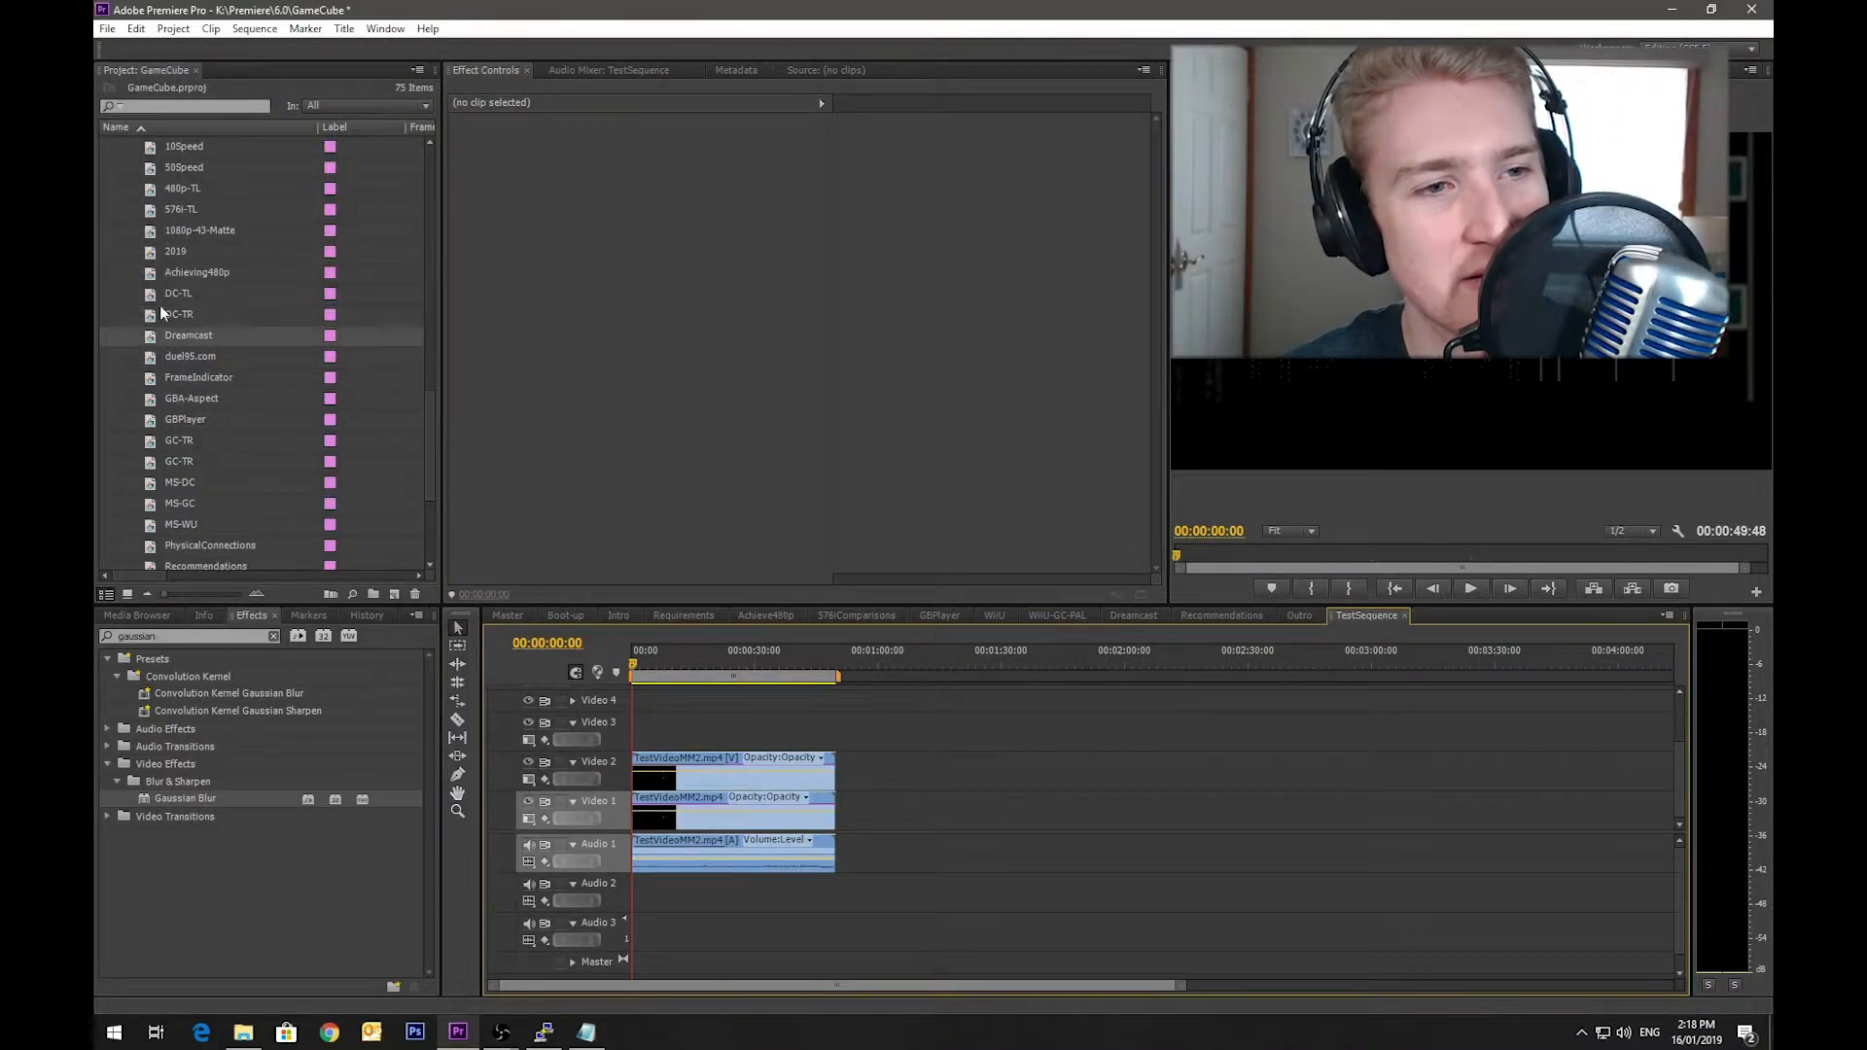
key(ctrl+z)
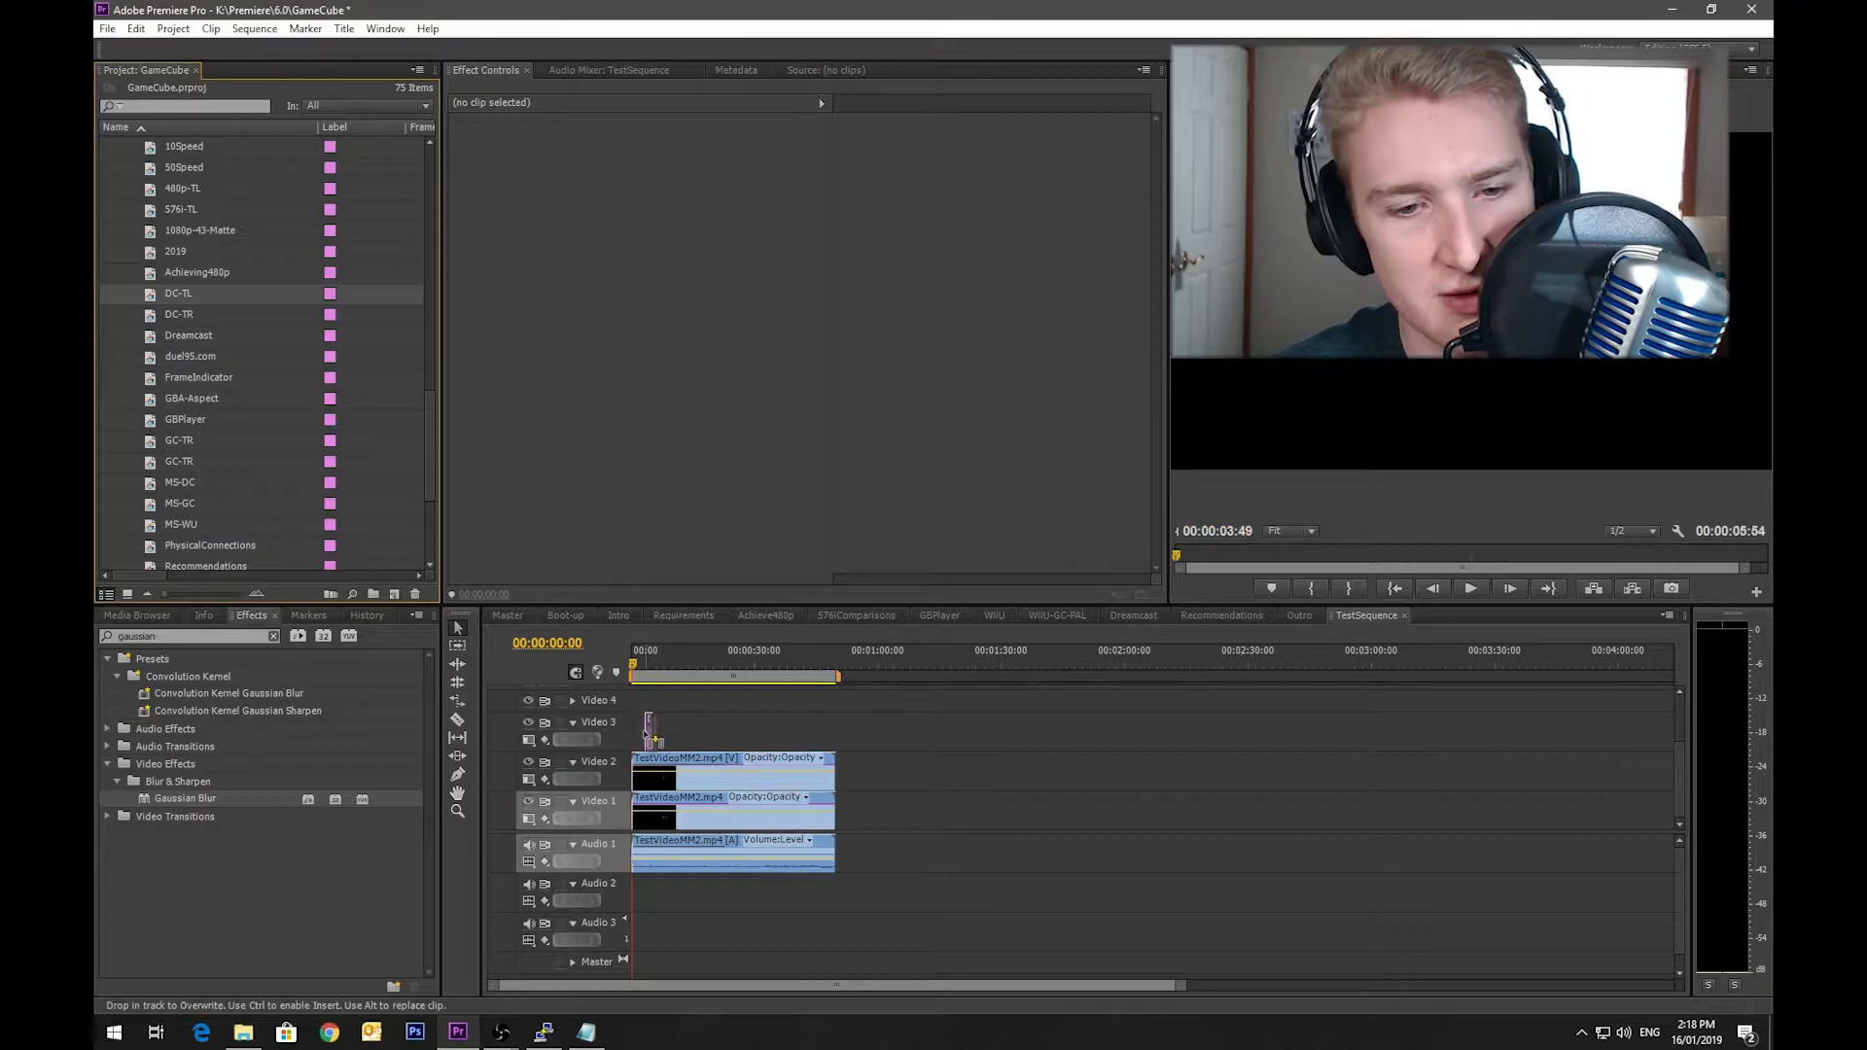
drag(642, 724, 837, 727)
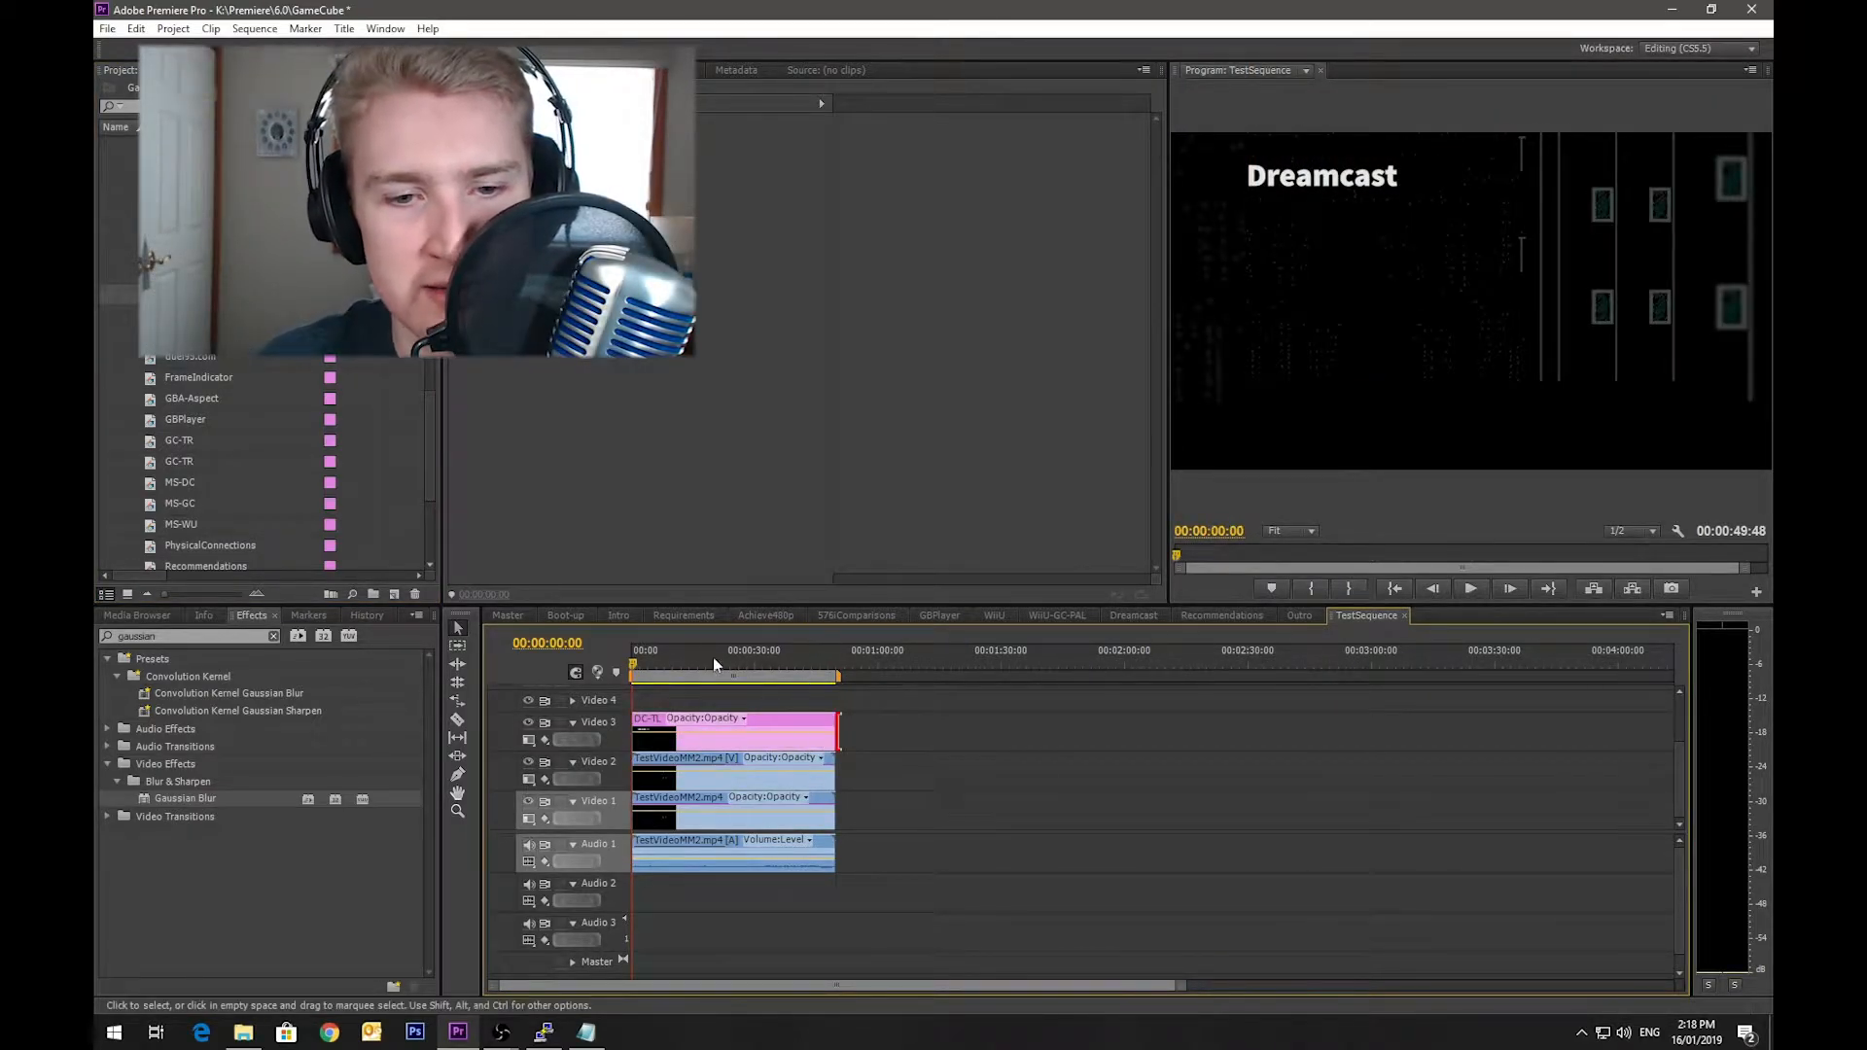
Step: At about 00:00:14:36, open the DC-TL title in the title editor, close it and delete the title from Video 3
click(686, 646)
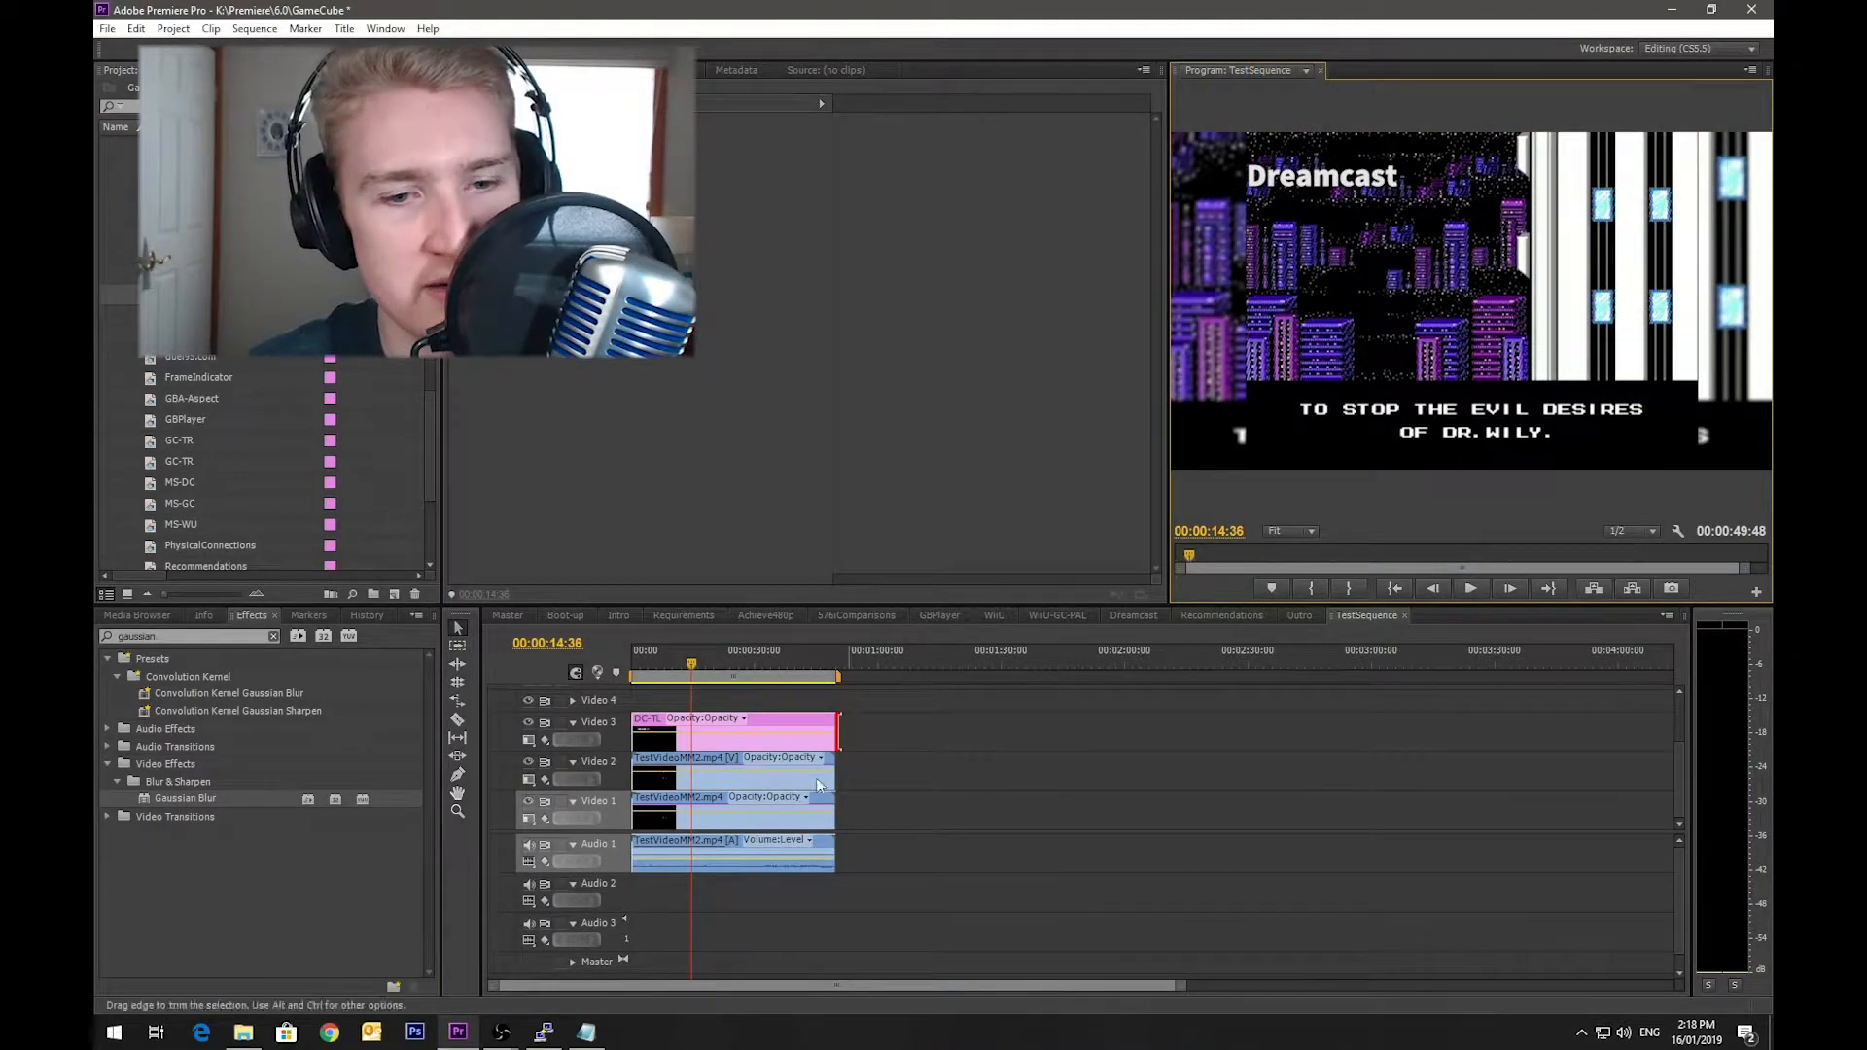
double_click(808, 729)
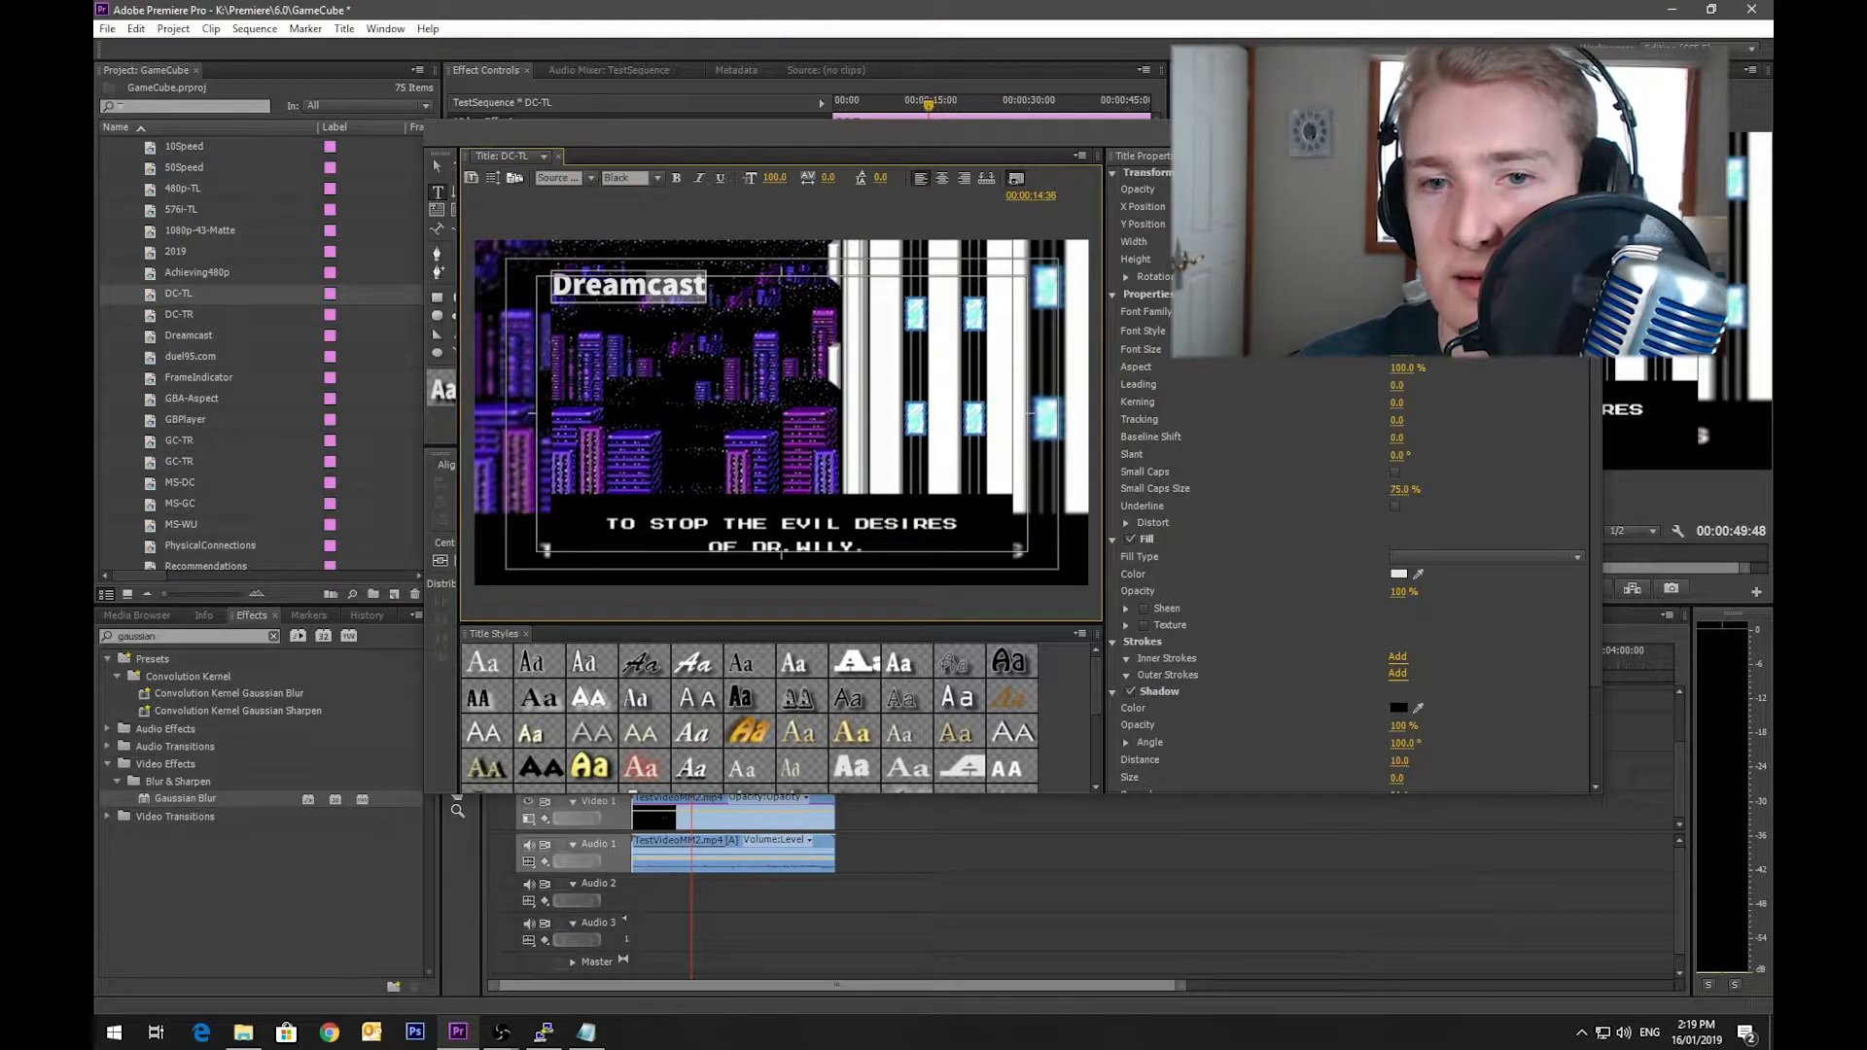
key(ctrl+w)
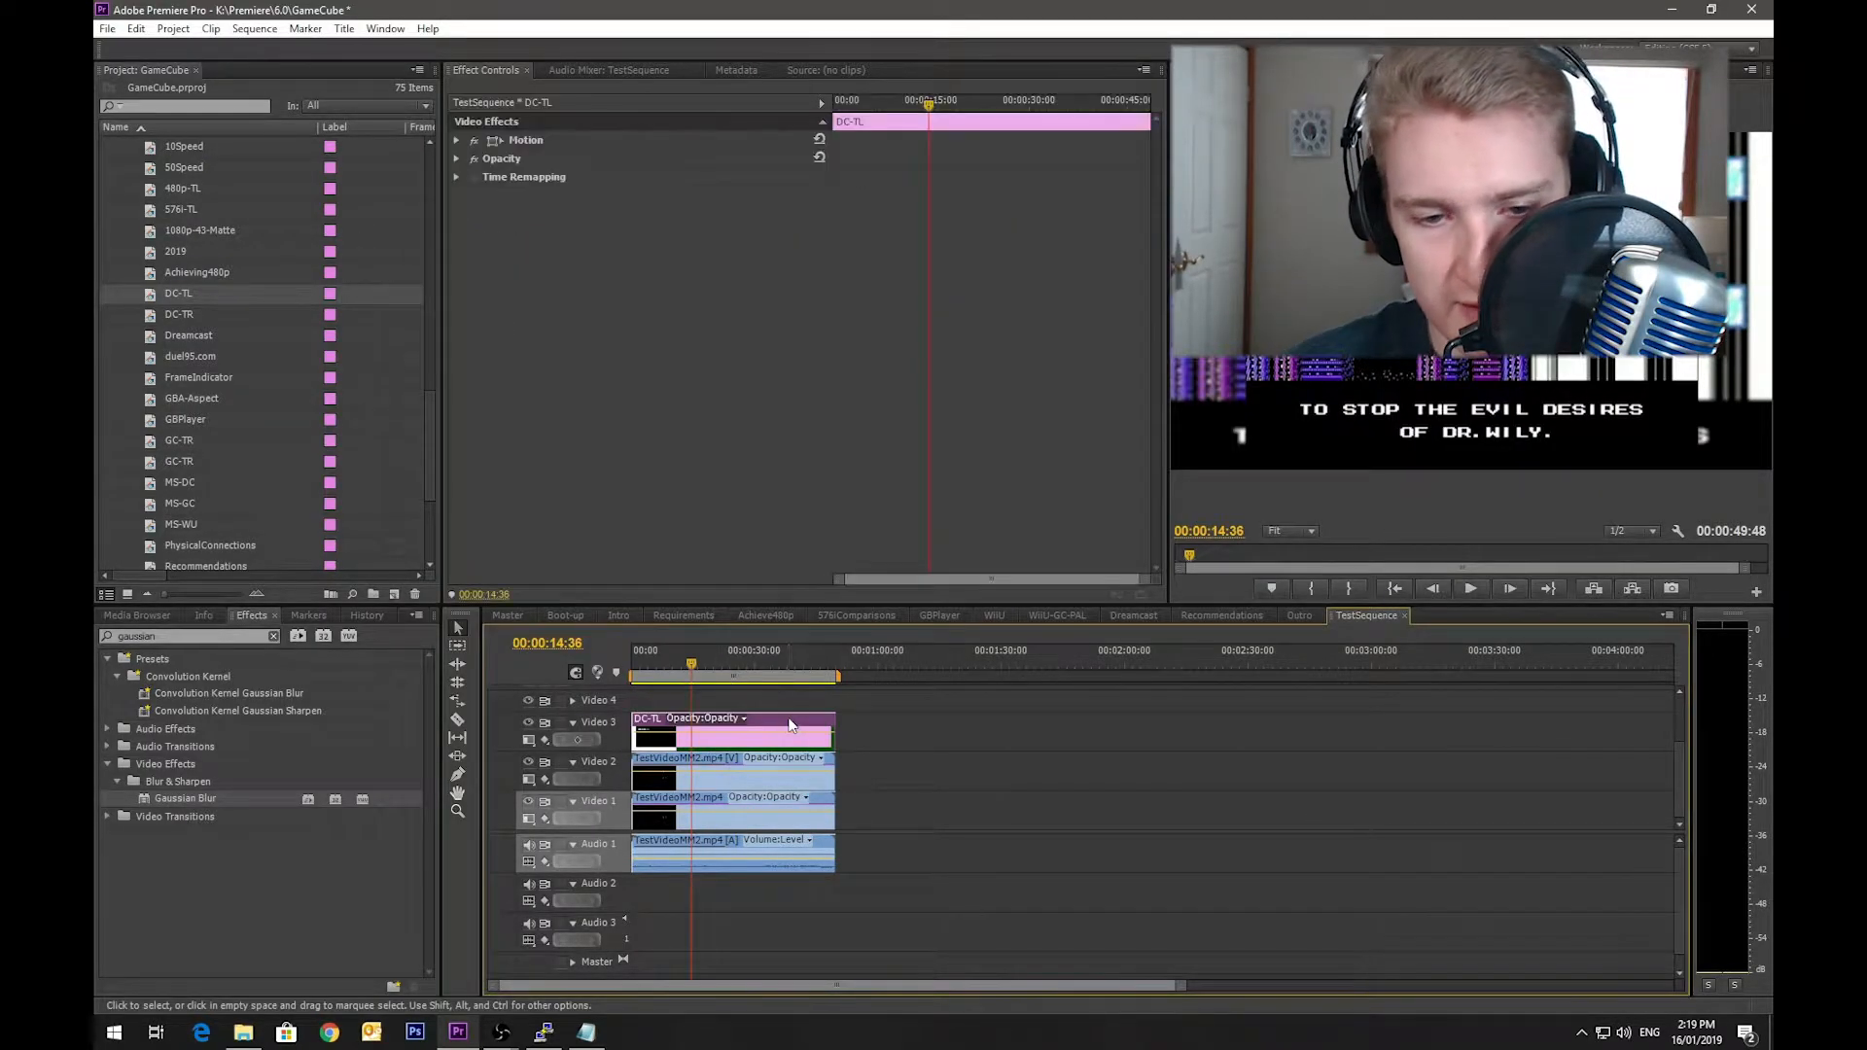
key(Delete)
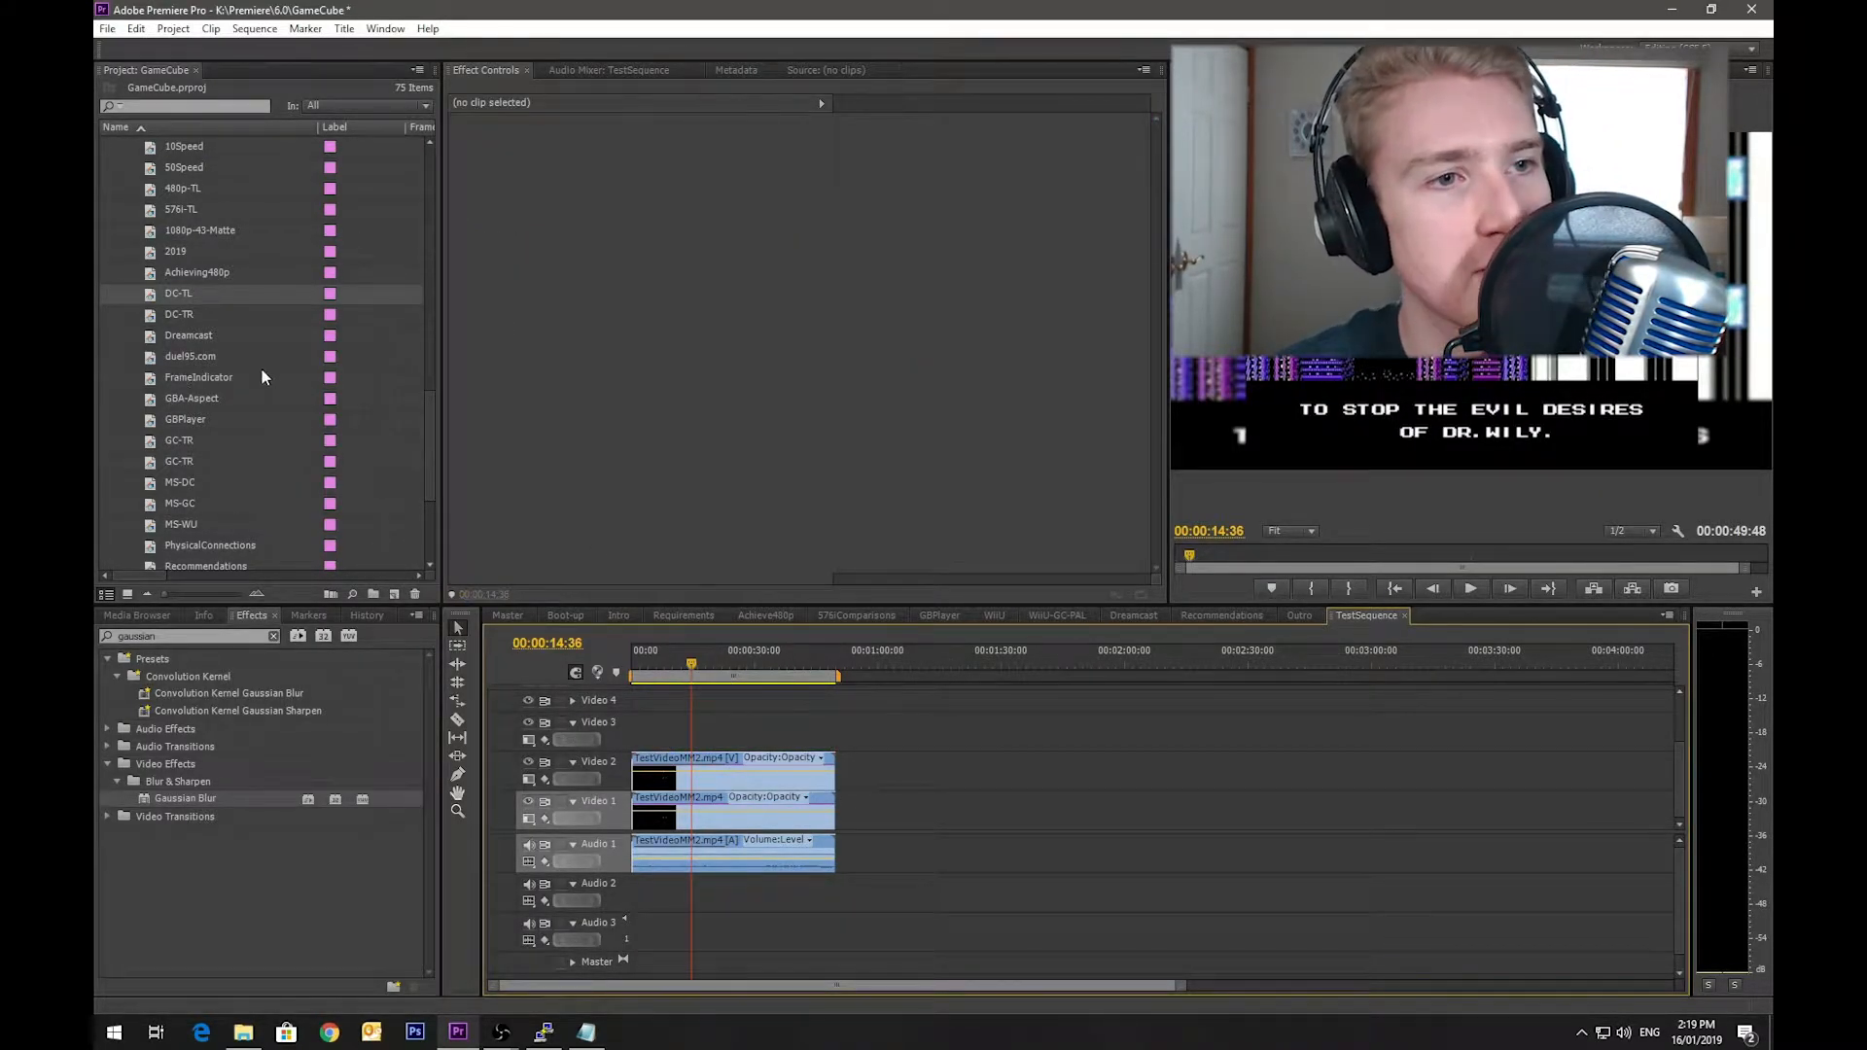
Step: Copy the duel95.com title from the Master sequence and paste it onto Video 3 of TestSequence
scroll(241, 368, down, 2)
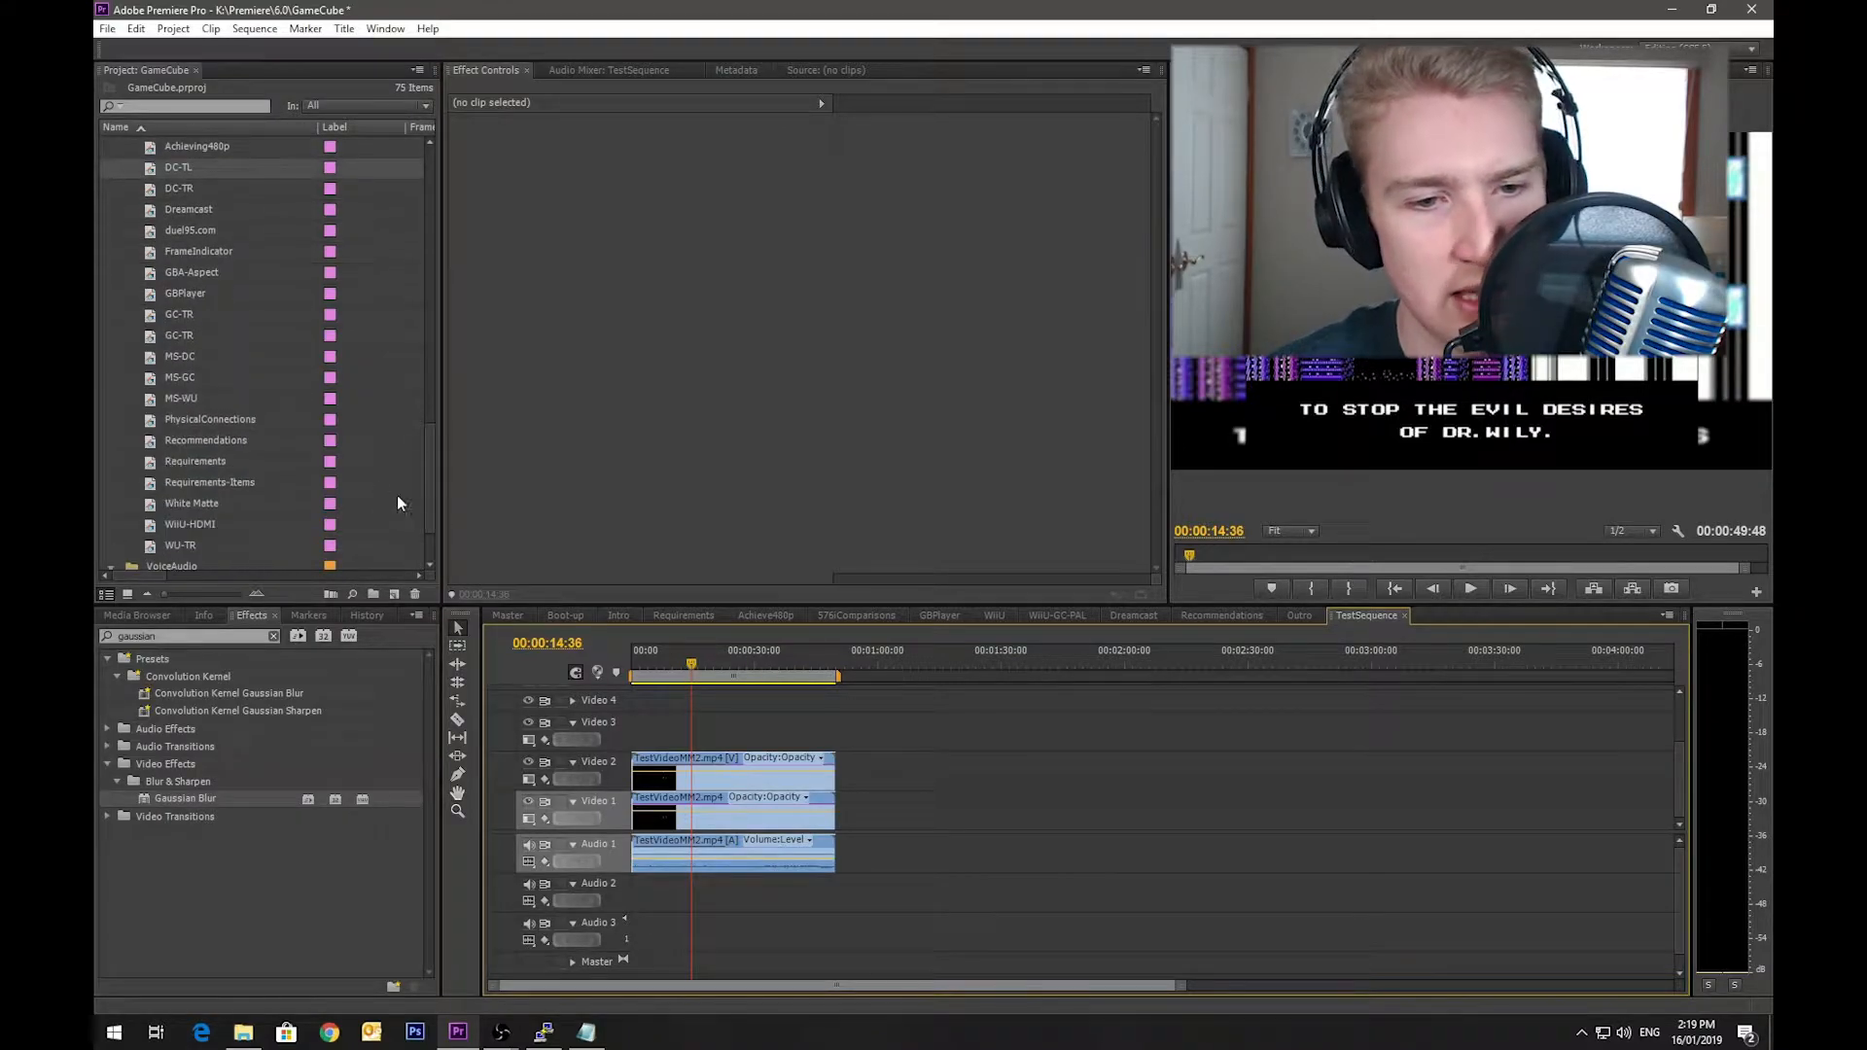
click(507, 614)
click(704, 739)
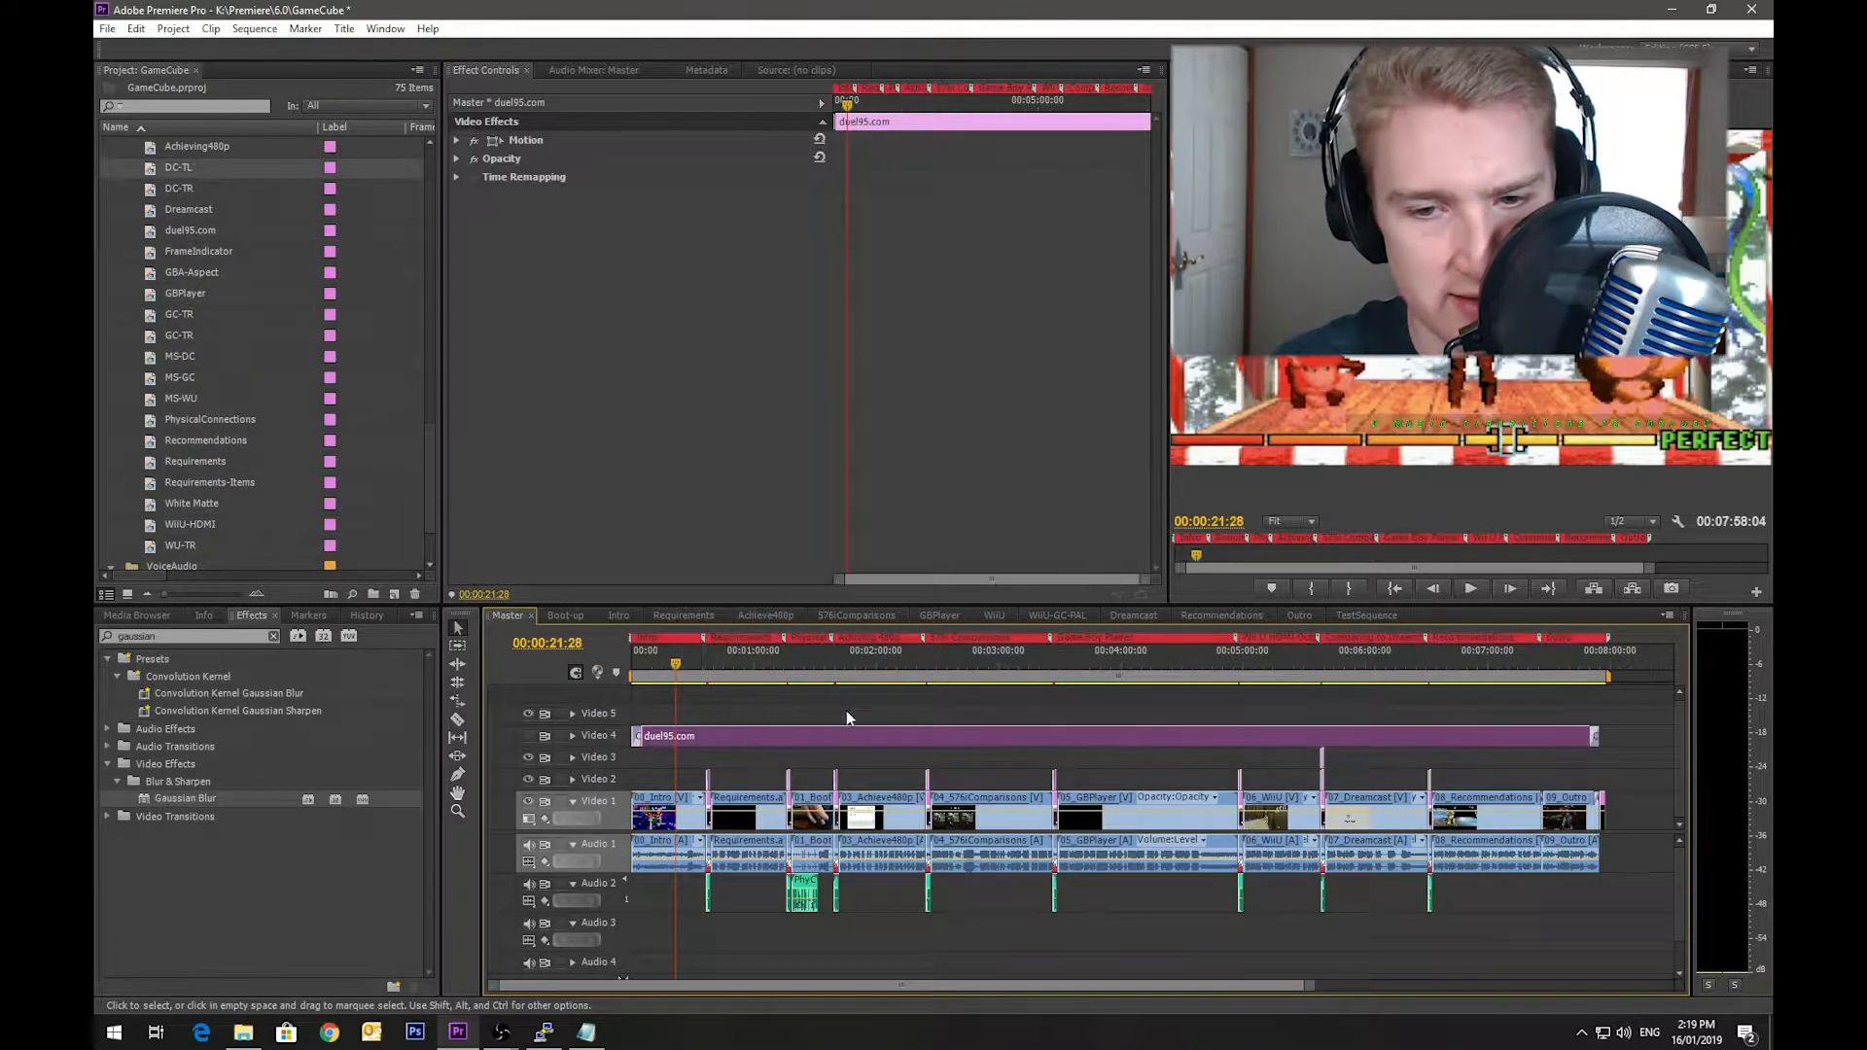
click(1365, 617)
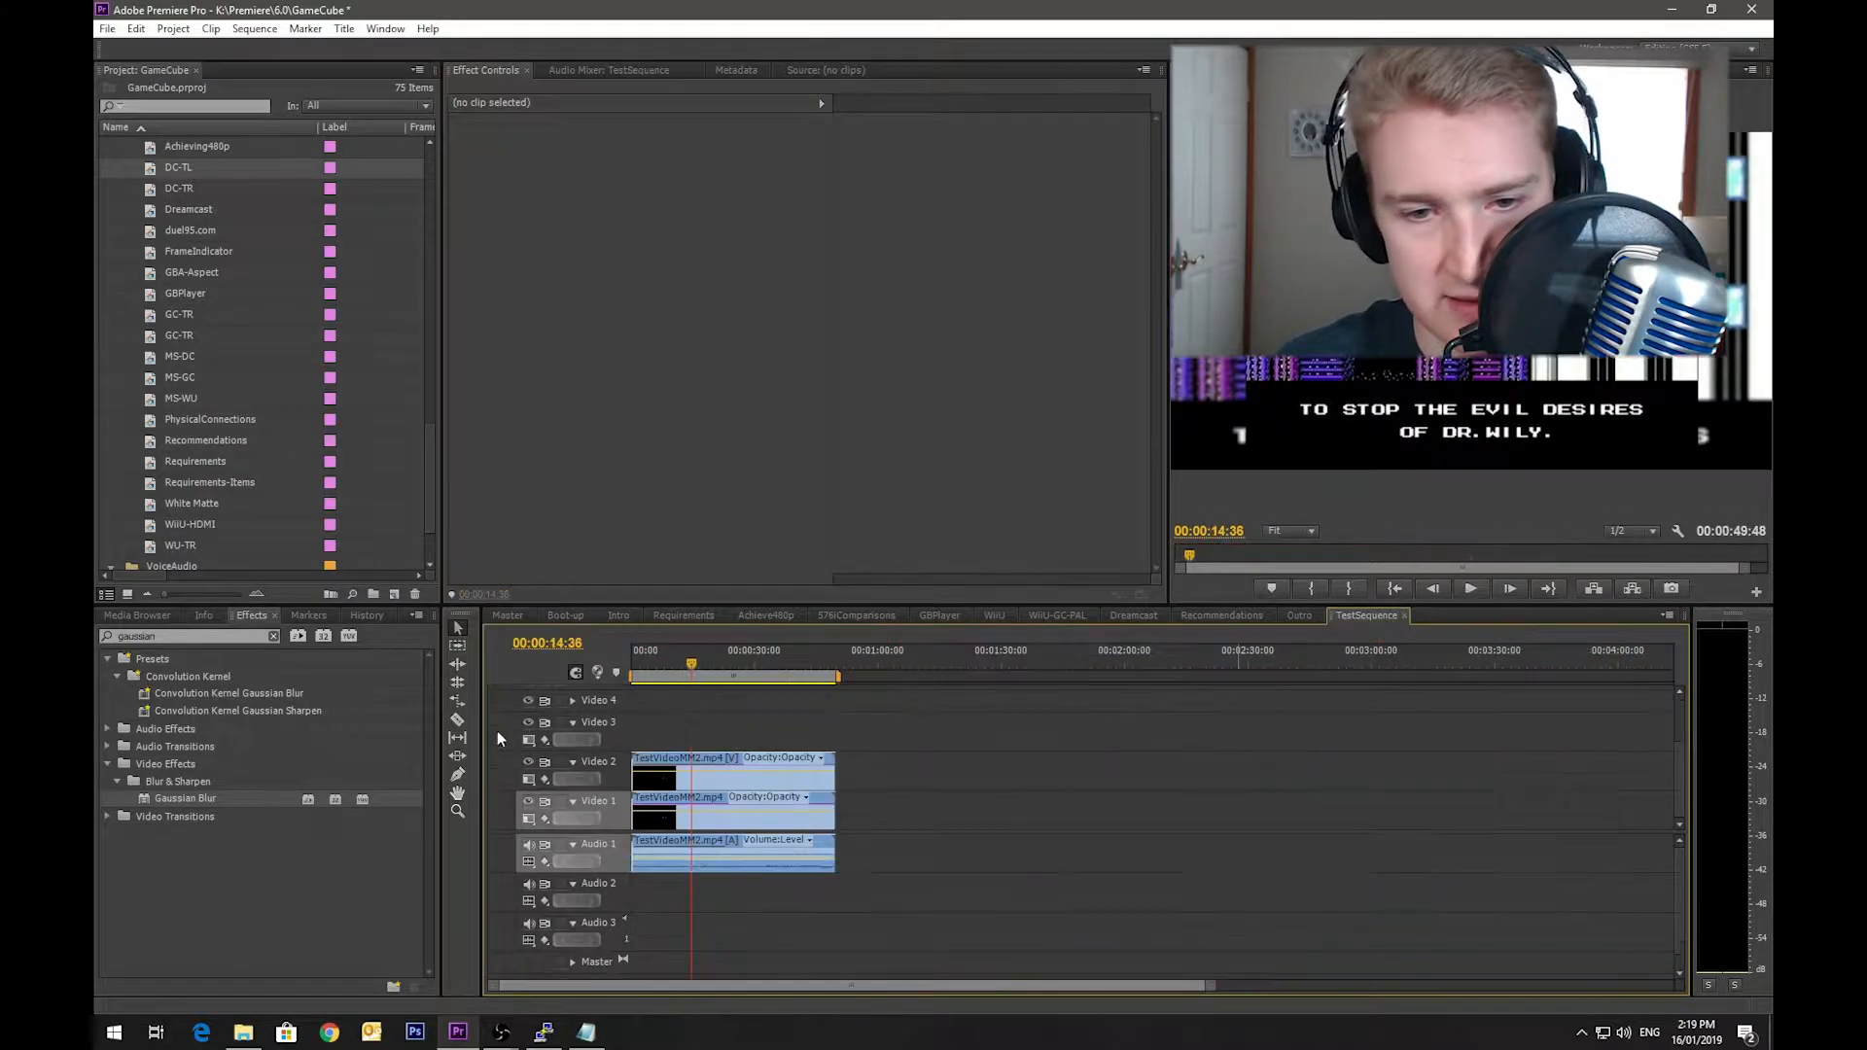
click(593, 803)
click(601, 723)
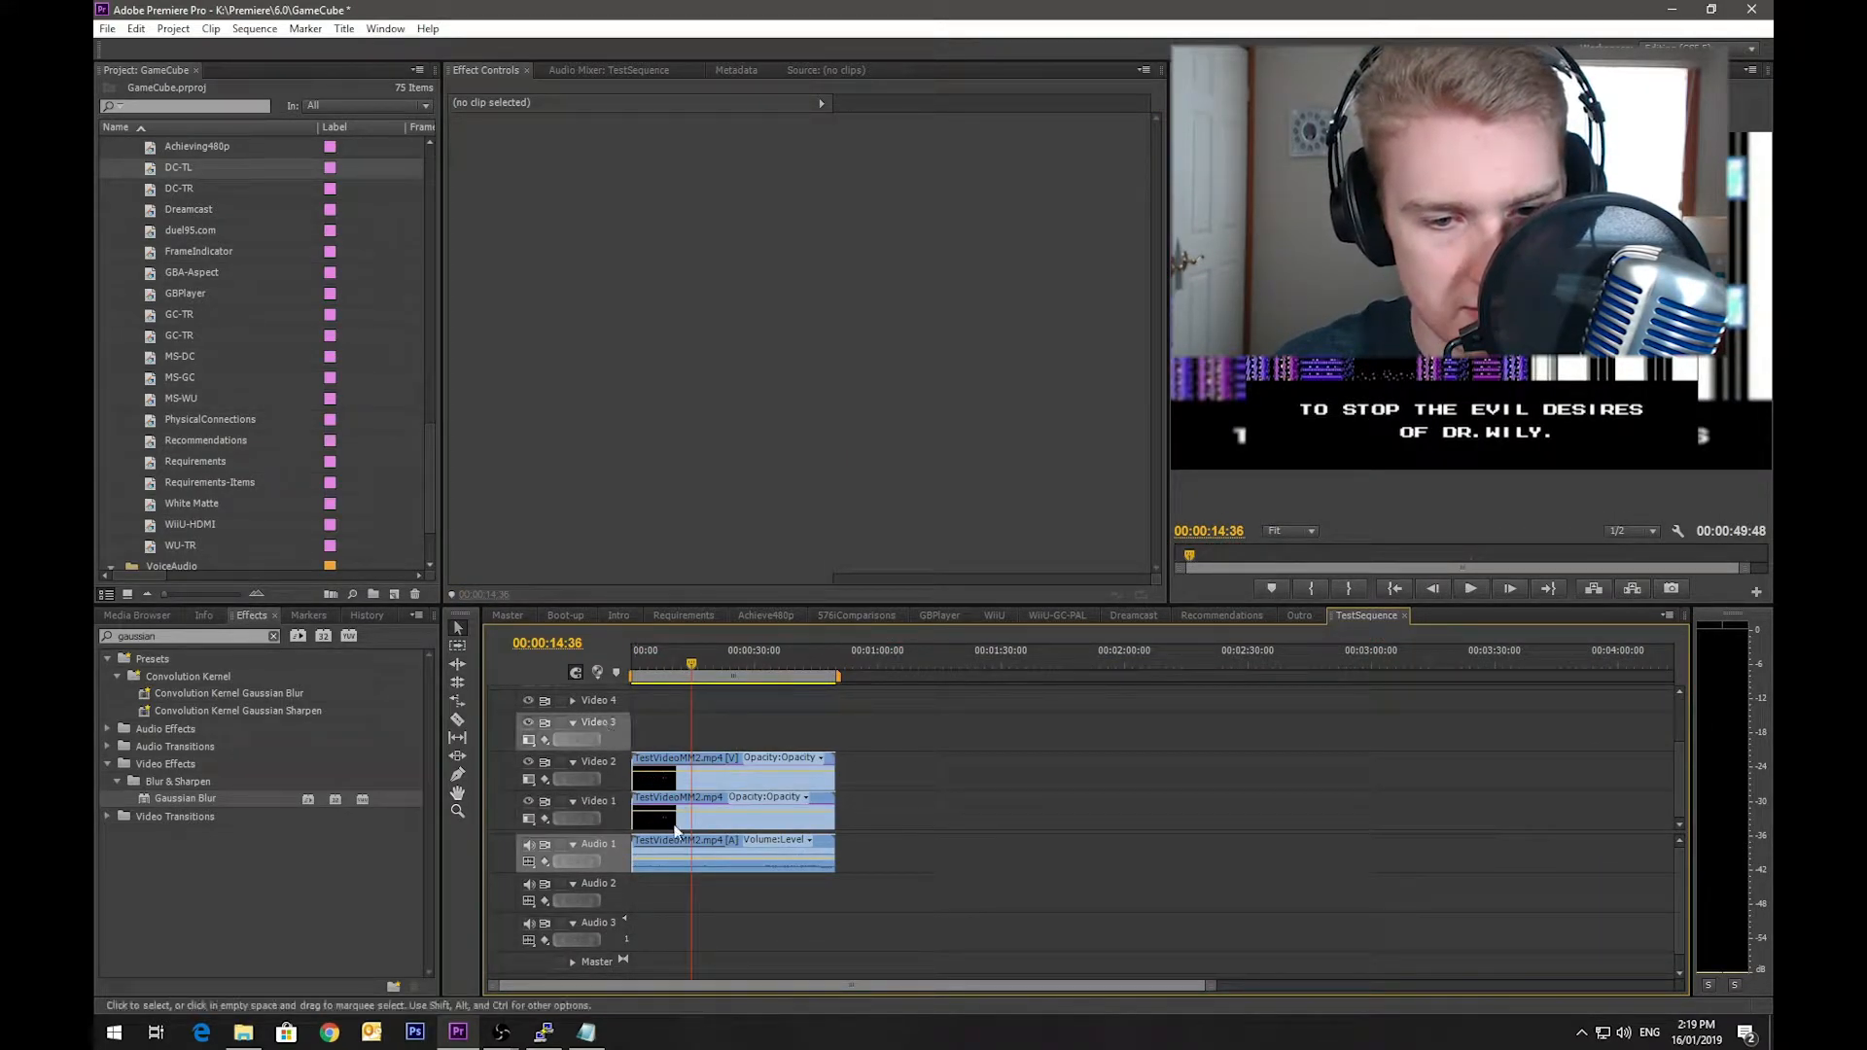
key(ctrl+v)
Step: Move the duel95.com title to the sequence start and trim its end to match the TestVideoMM2.mp4 footage
drag(754, 987, 254, 1001)
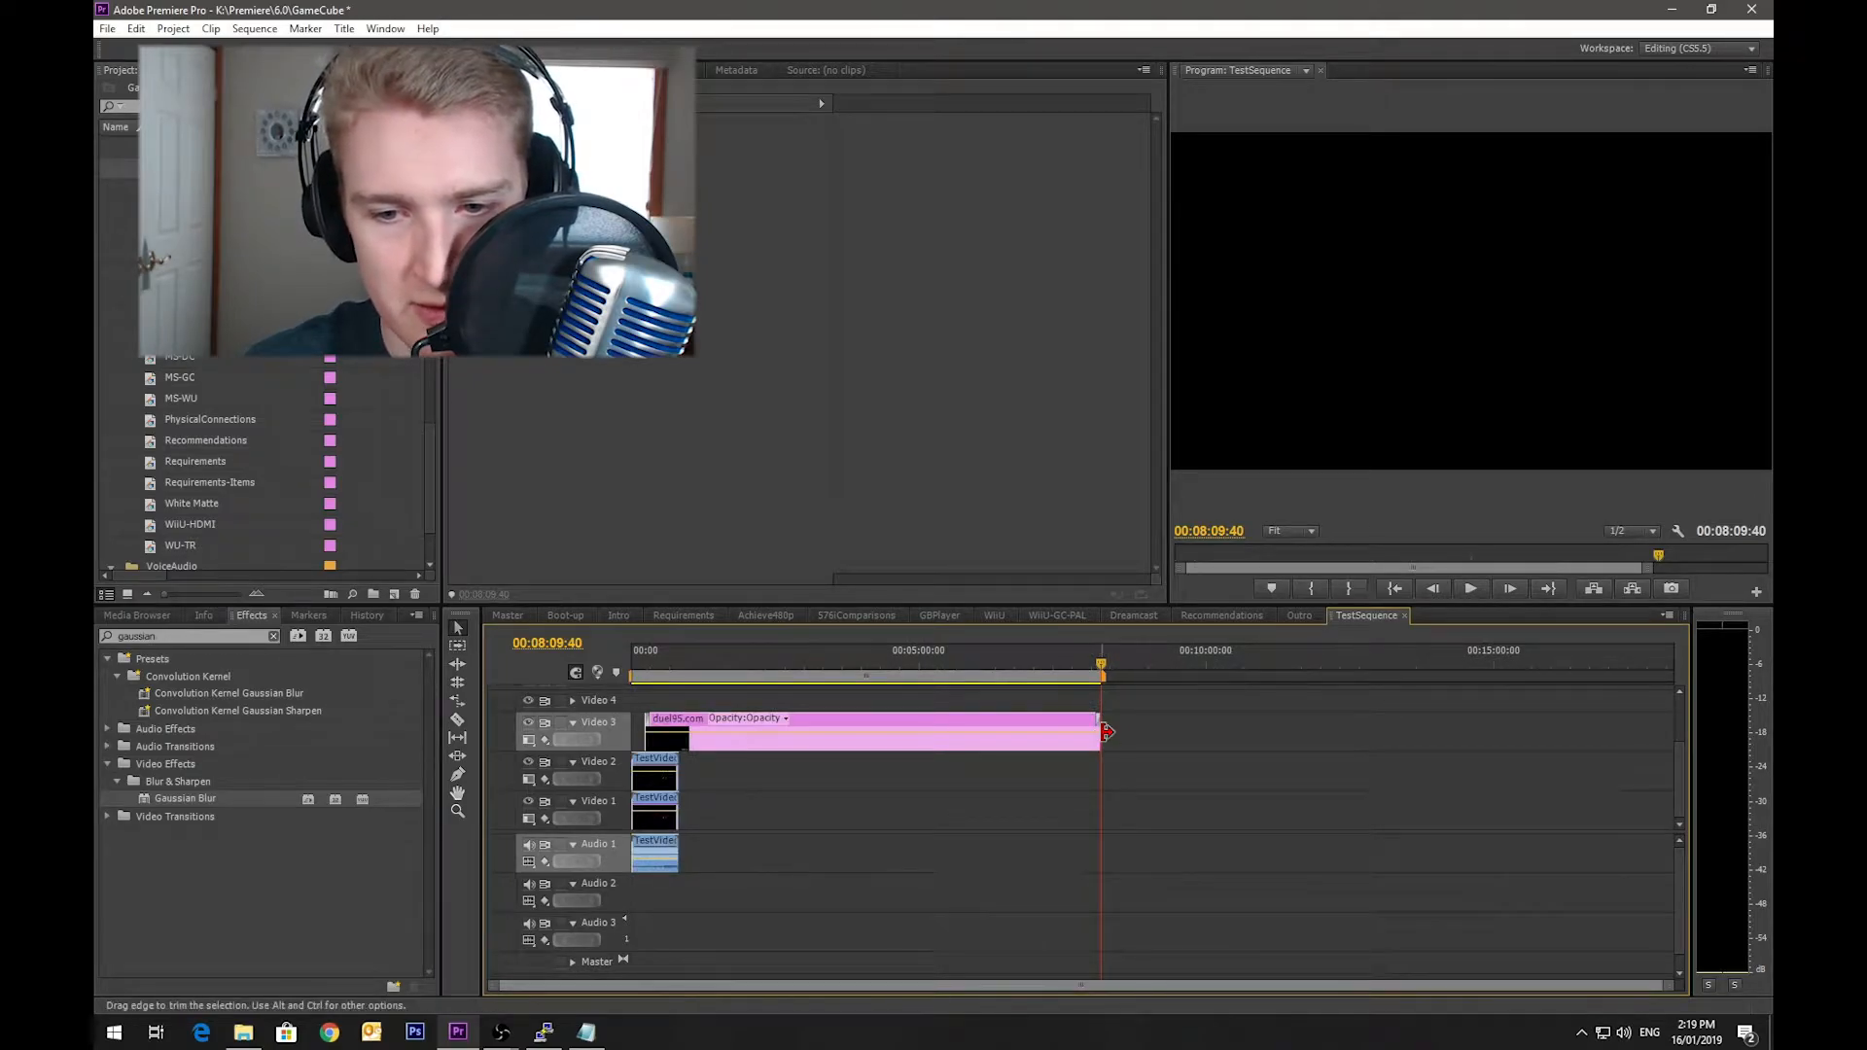
drag(842, 718, 830, 720)
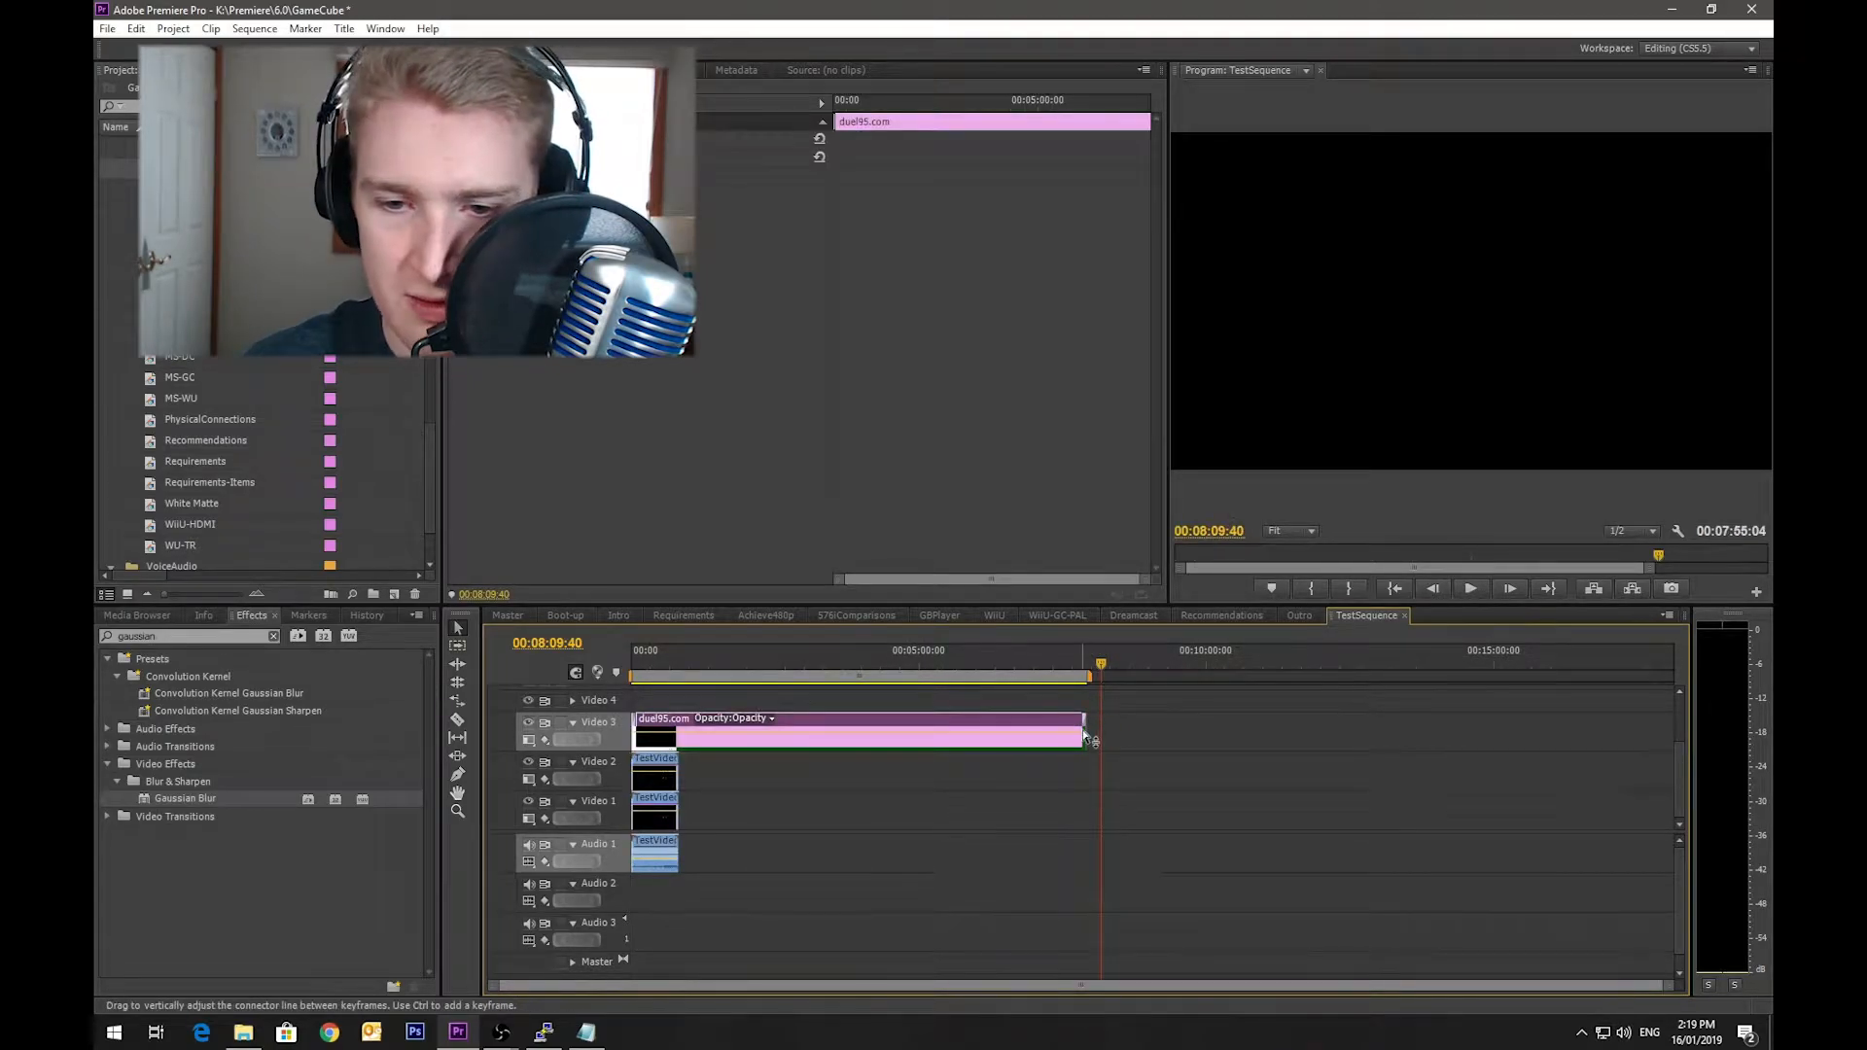
drag(1092, 732, 679, 745)
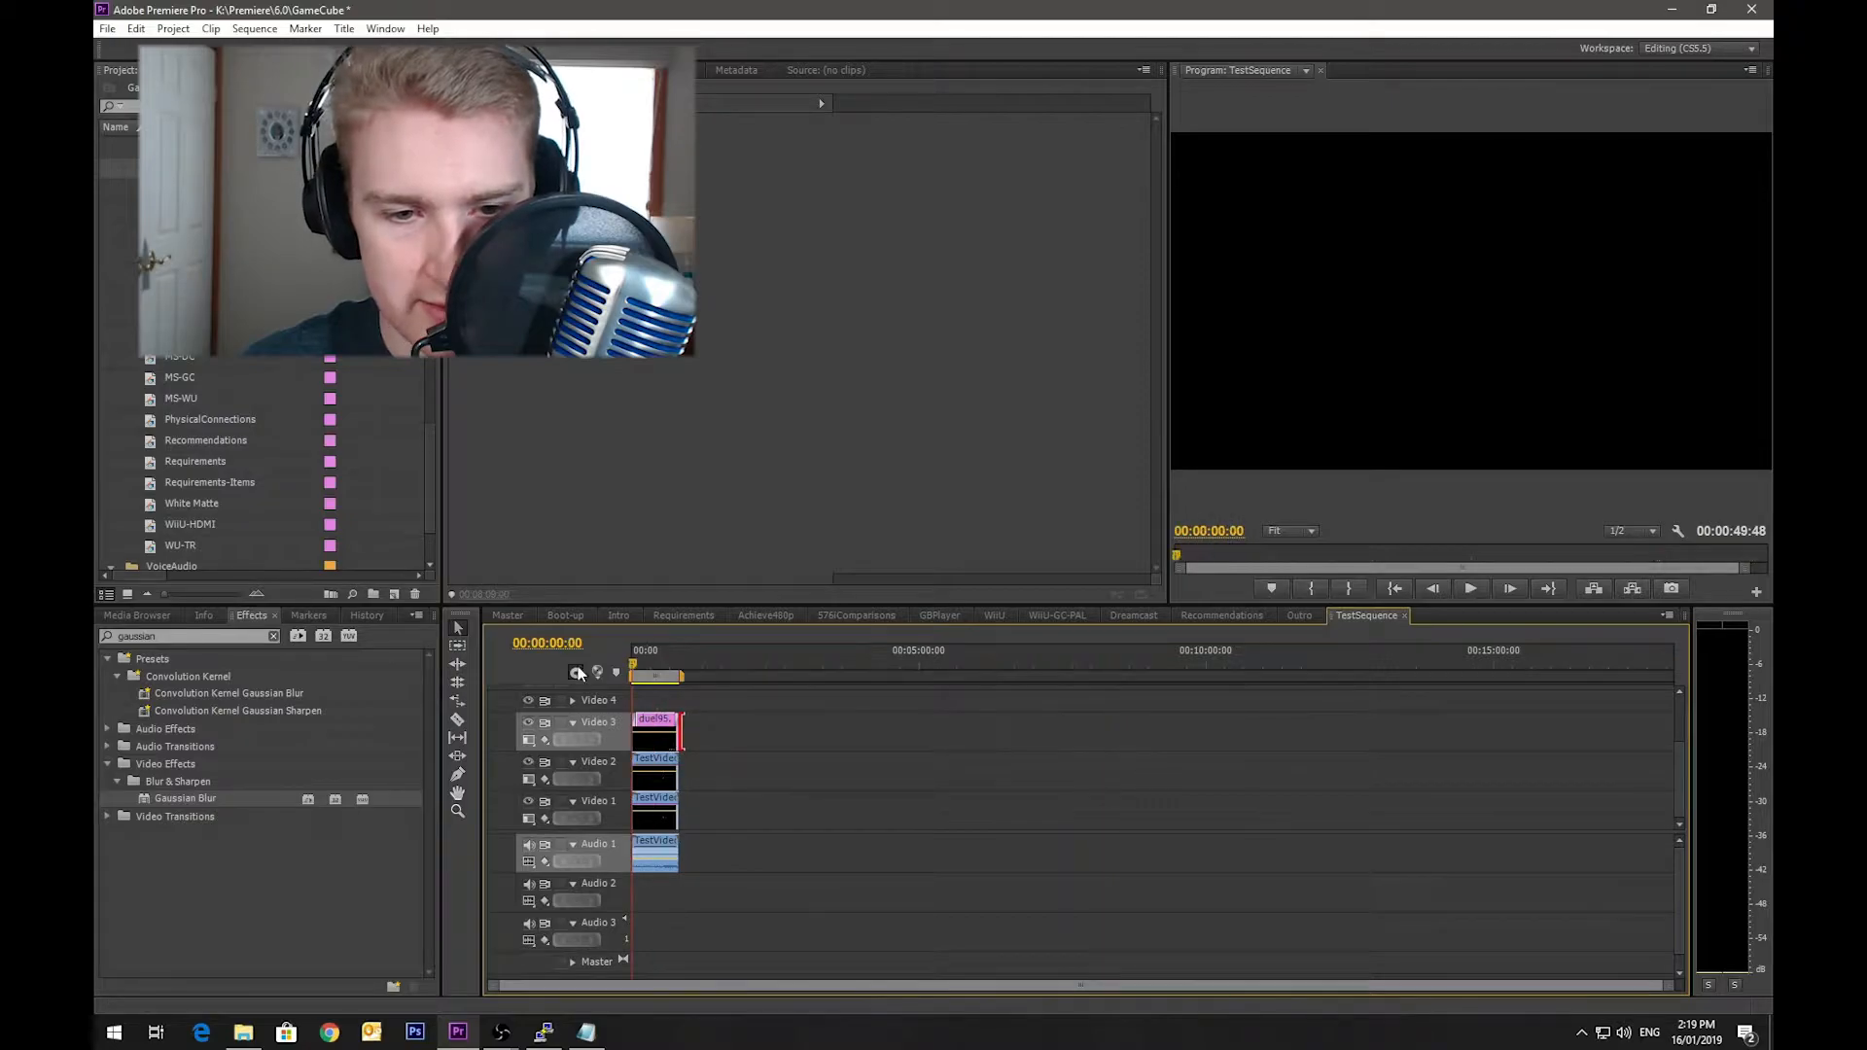
Step: Preview the sequence from the start and at several points to examine the duel95.com watermark, and return the playhead to the start
key(Home)
key(equal)
key(equal)
key(minus)
key(space)
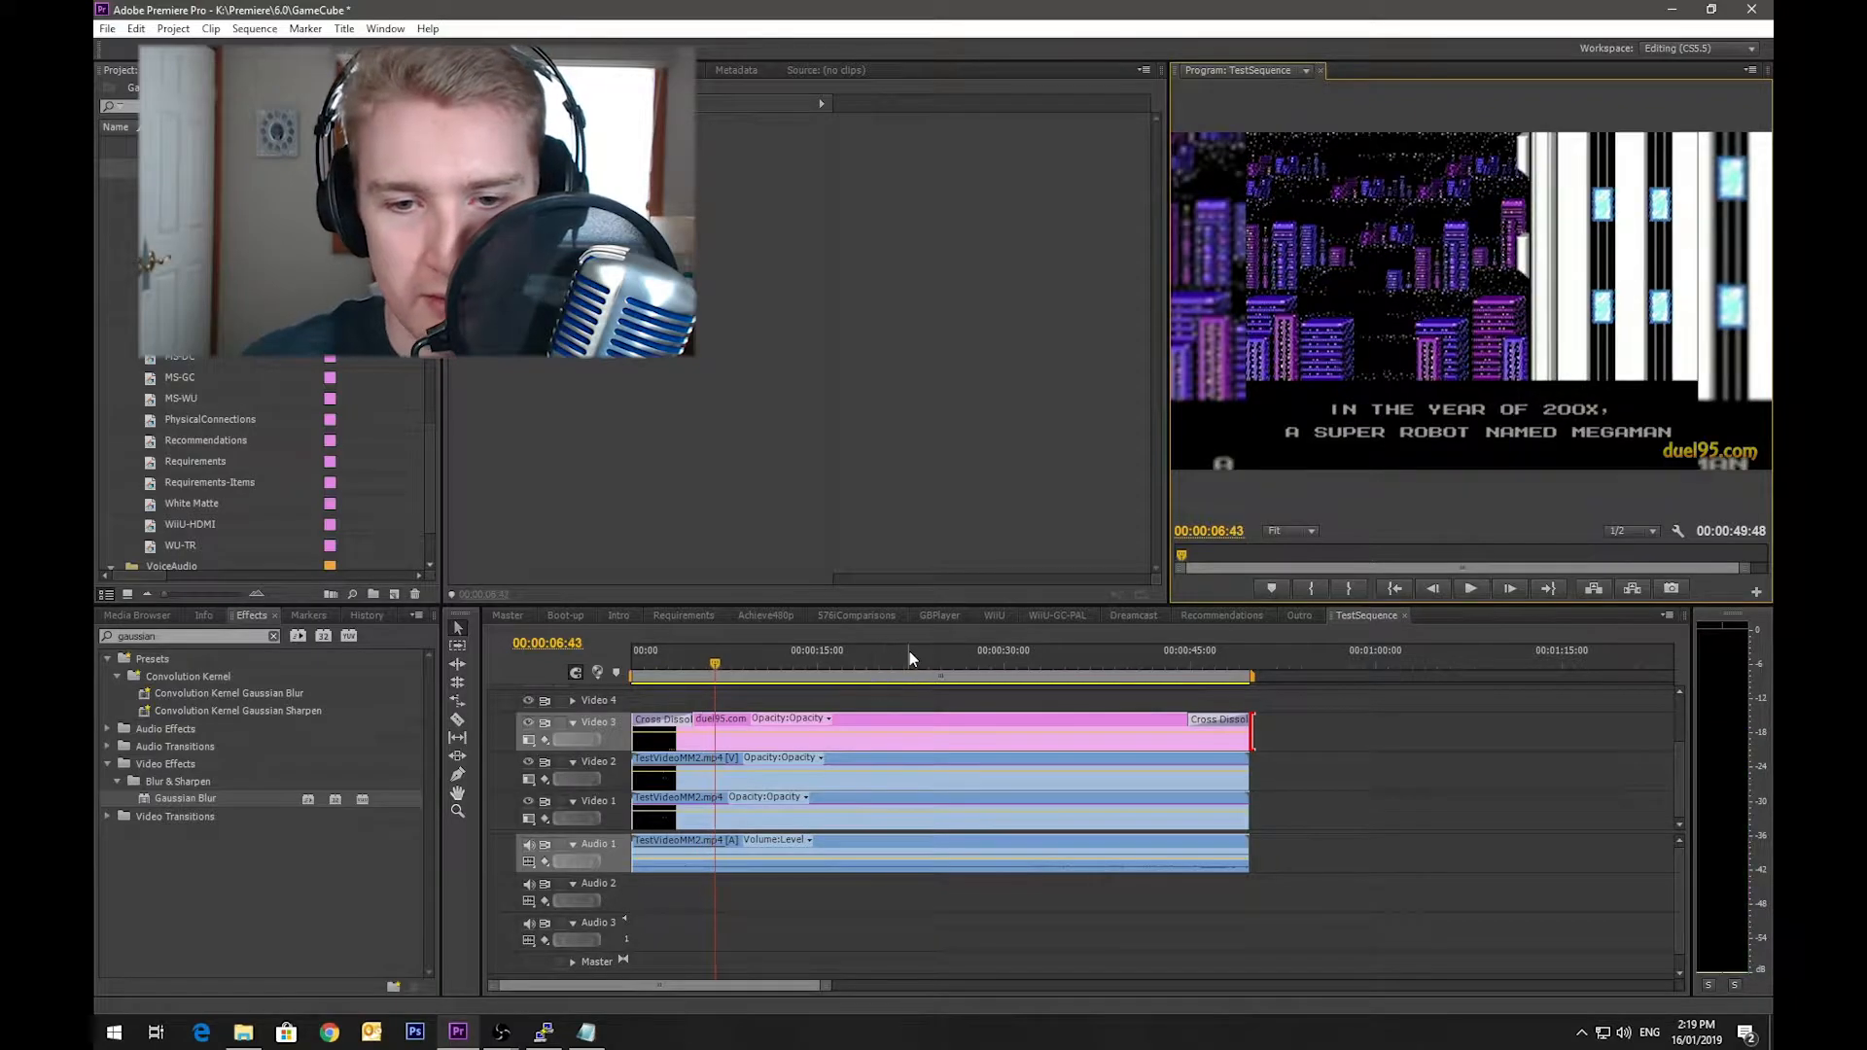
click(908, 653)
click(1205, 666)
drag(1239, 683, 435, 715)
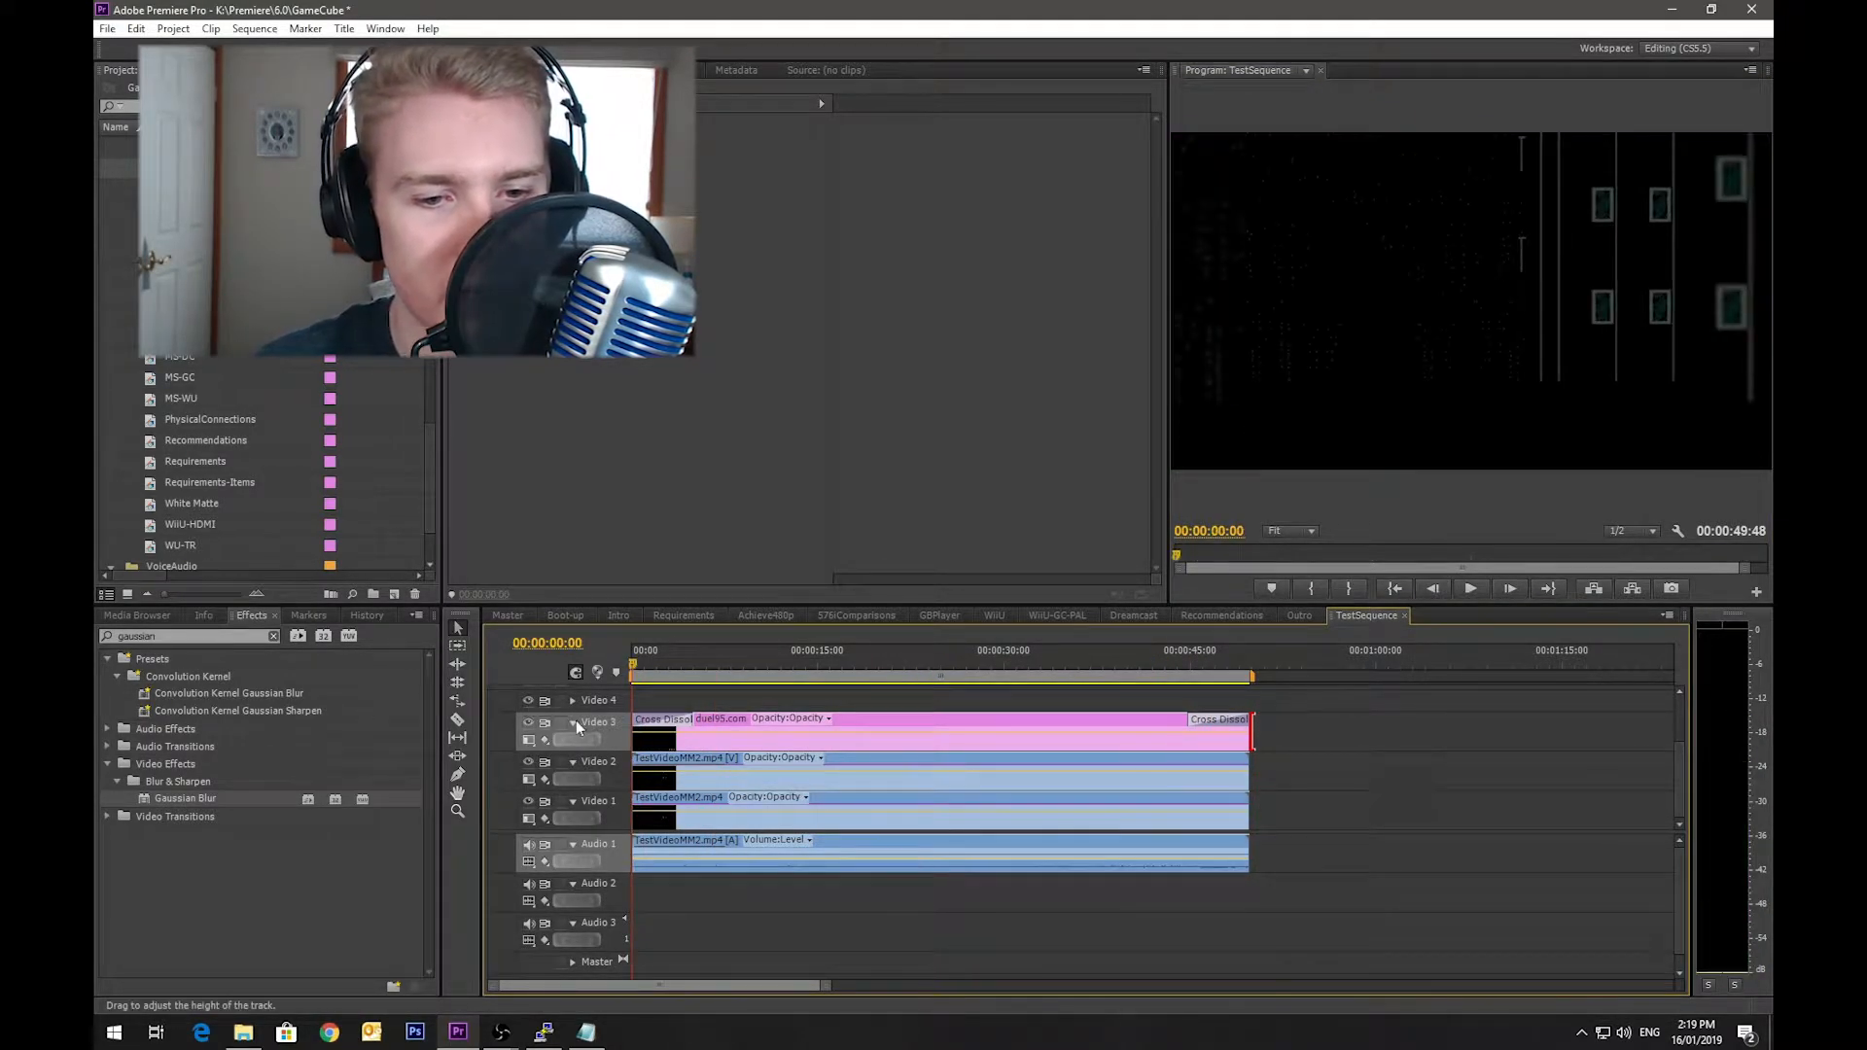
Step: Target the Video 1 track and play the first few seconds of the sequence
click(608, 802)
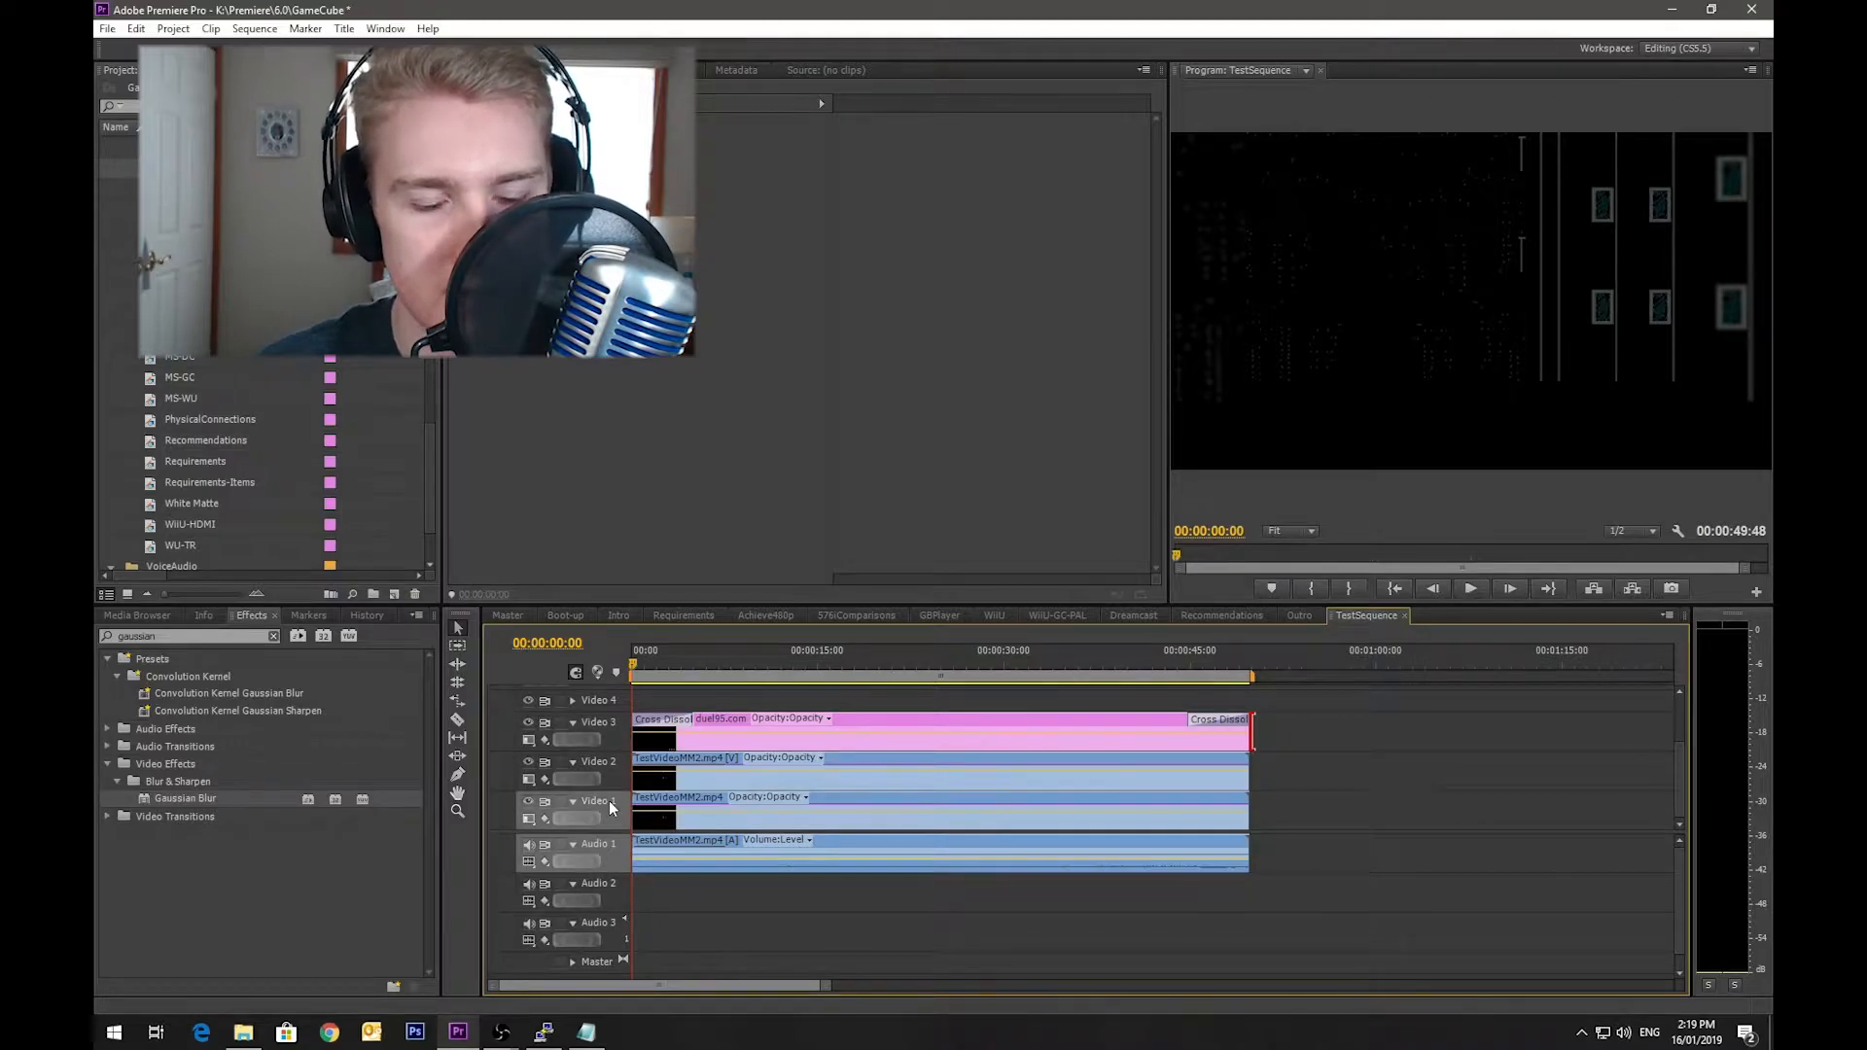
key(space)
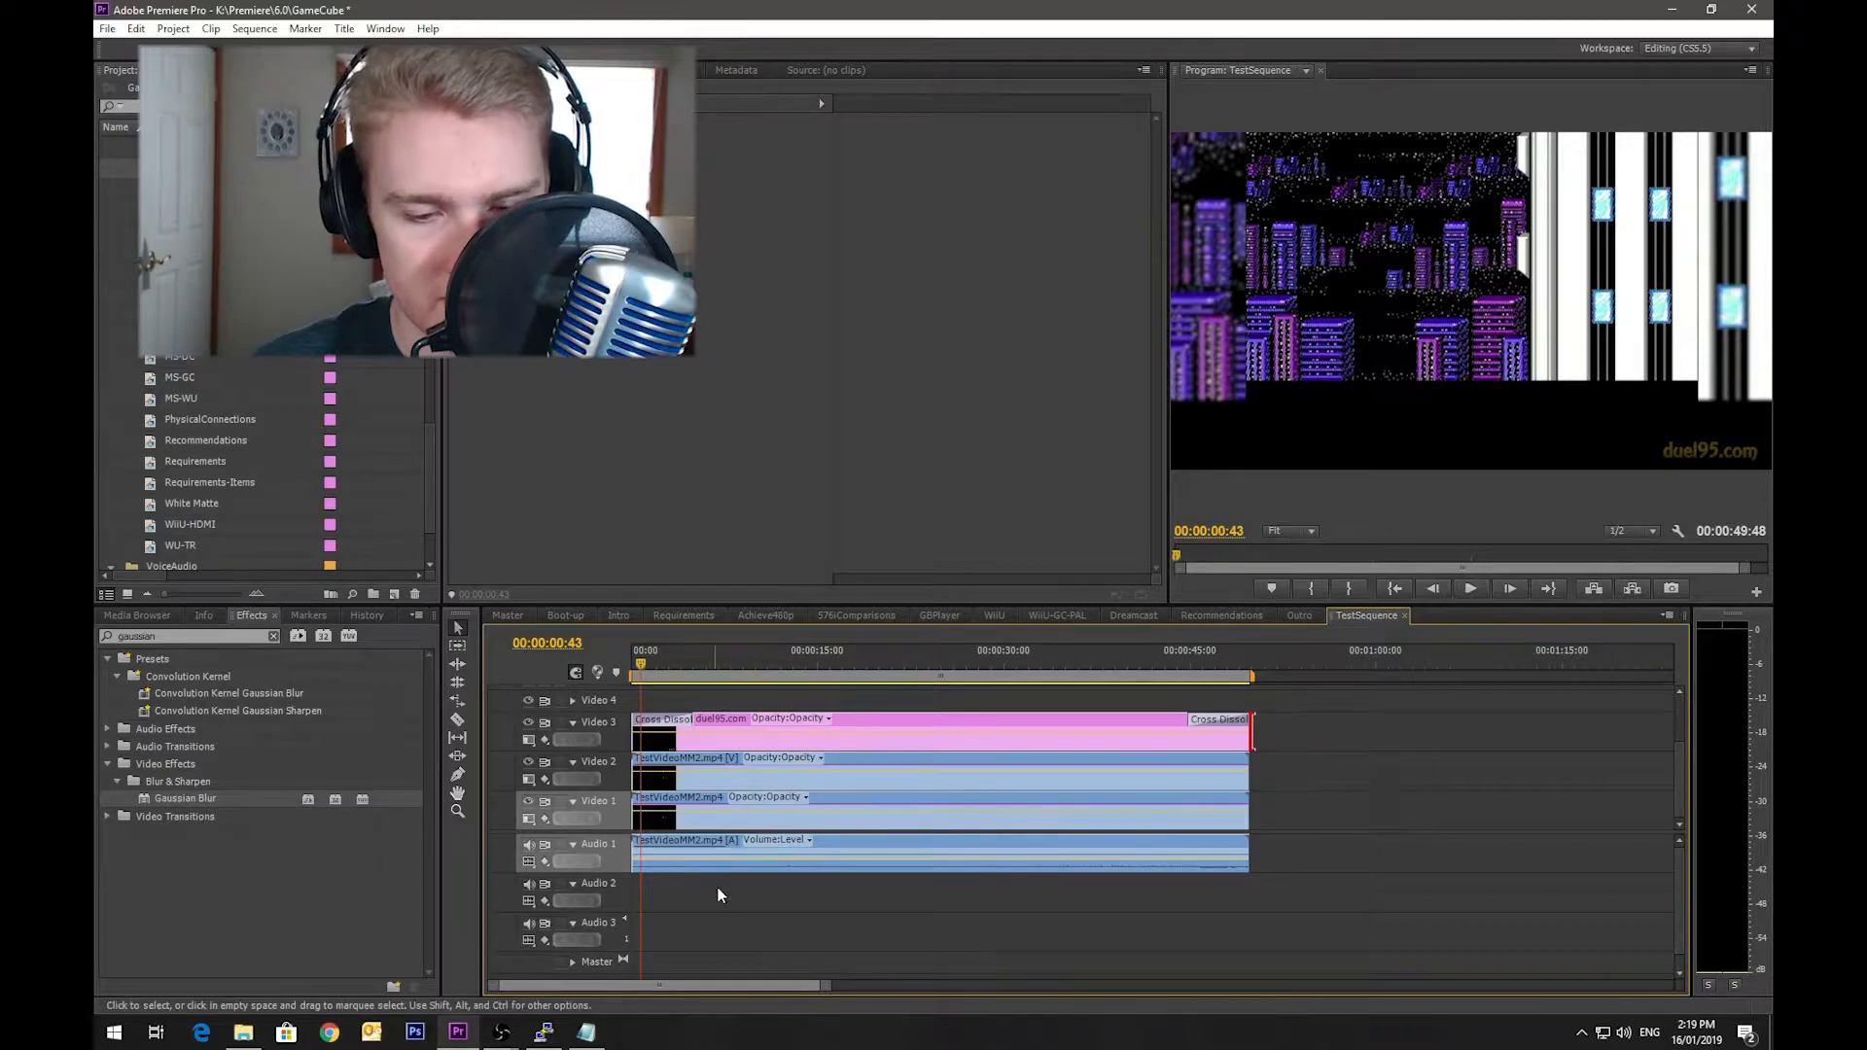
key(space)
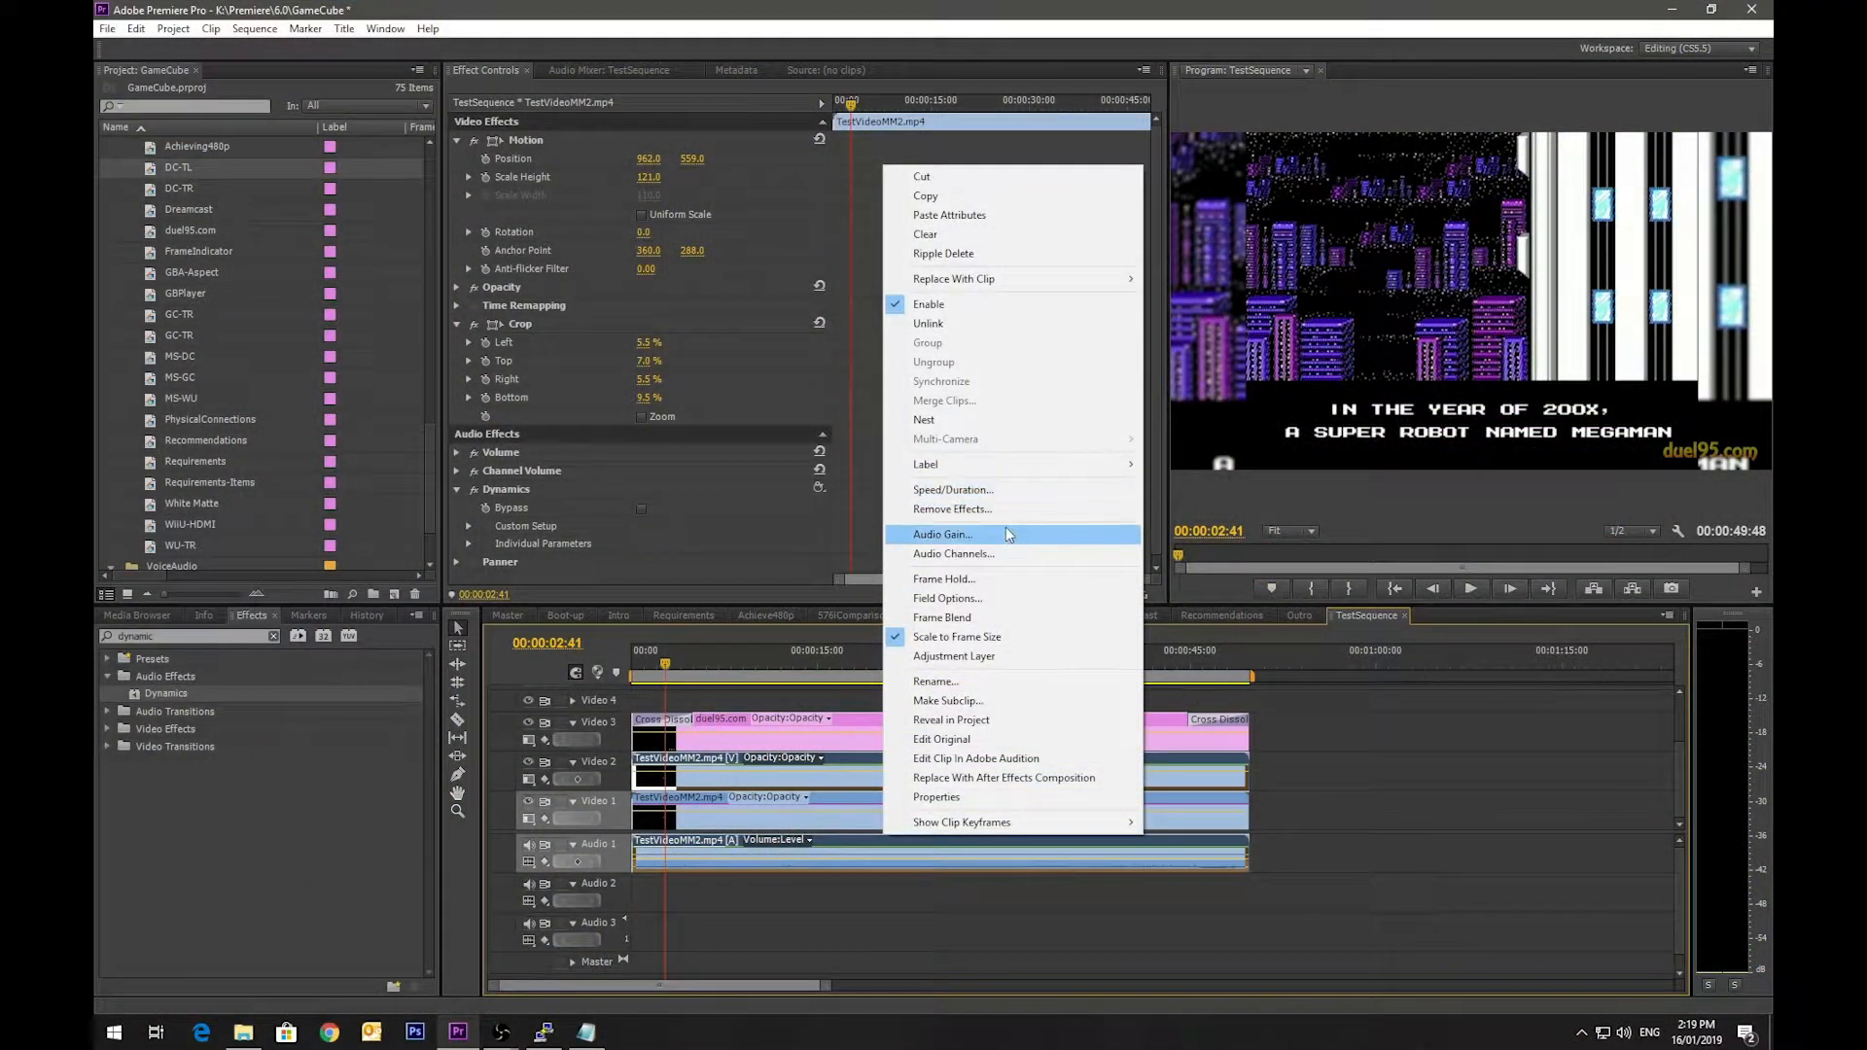
Step: Adjust the audio gain of the TestVideoMM2.mp4 clip on Video 2 and Audio 1
click(1006, 530)
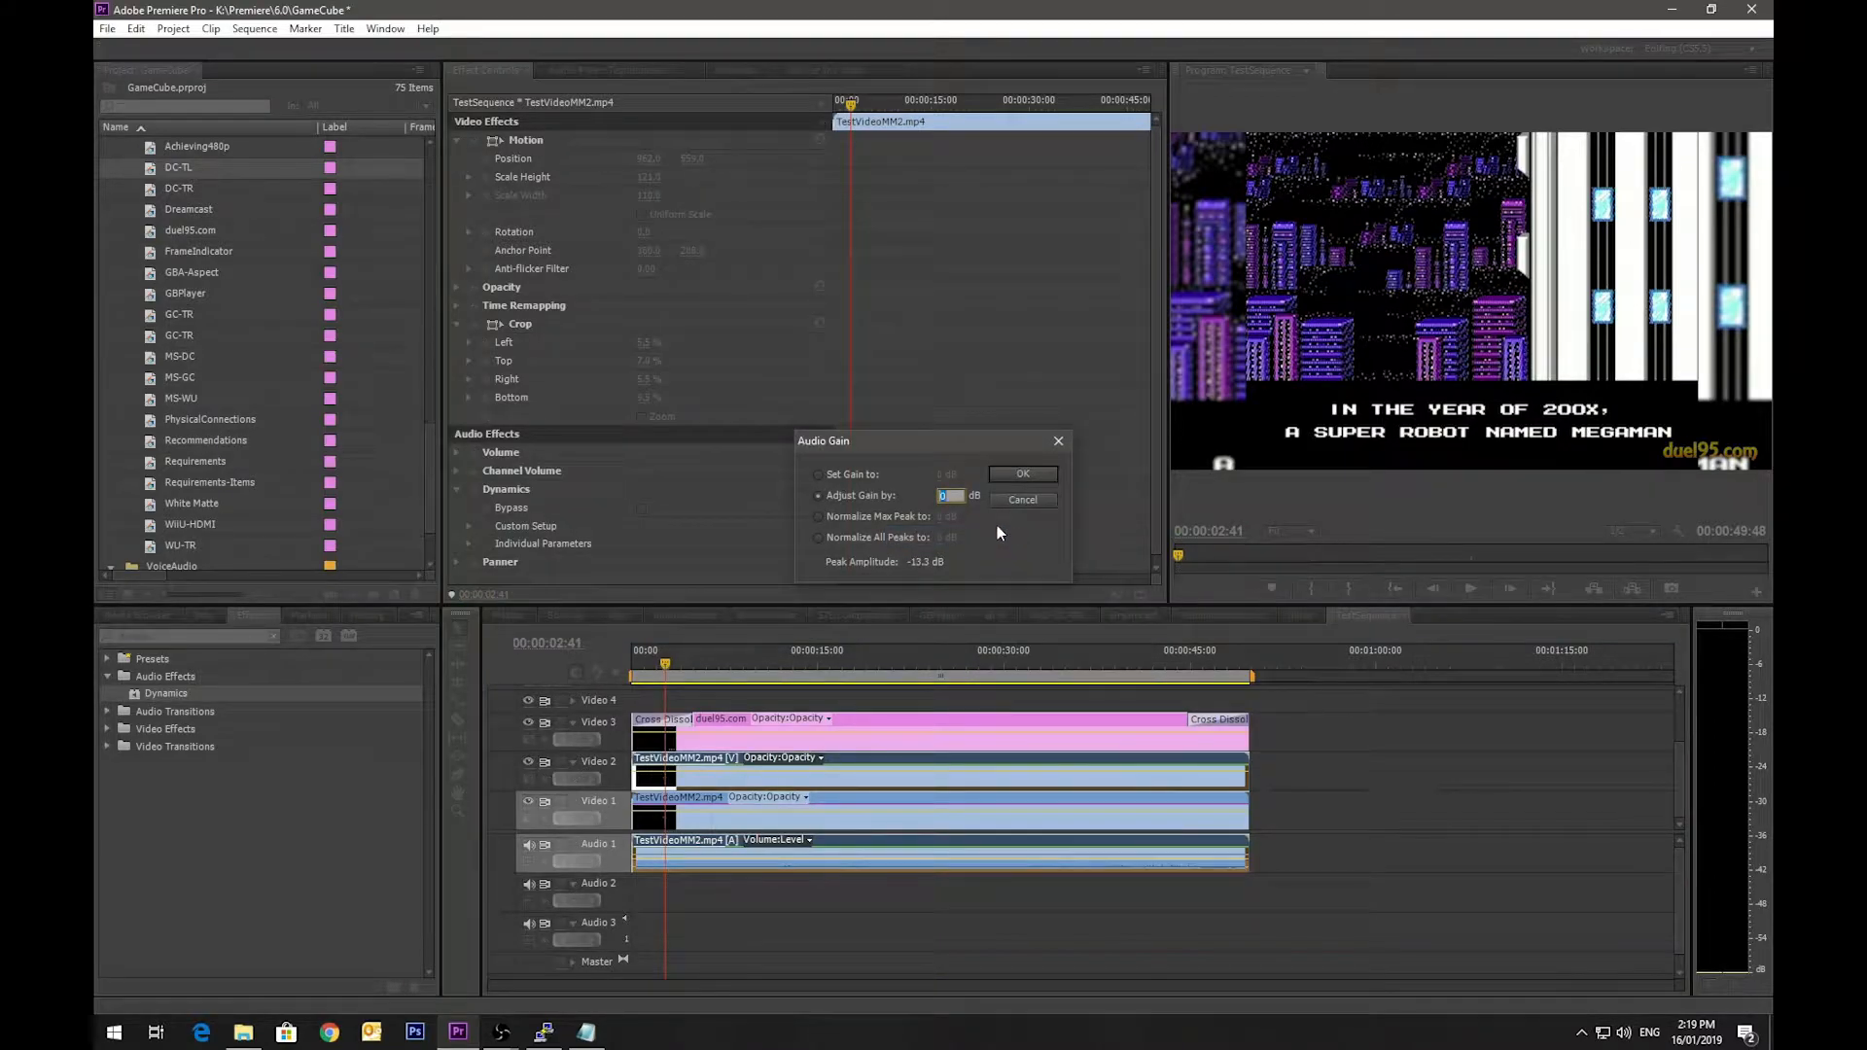
click(1023, 473)
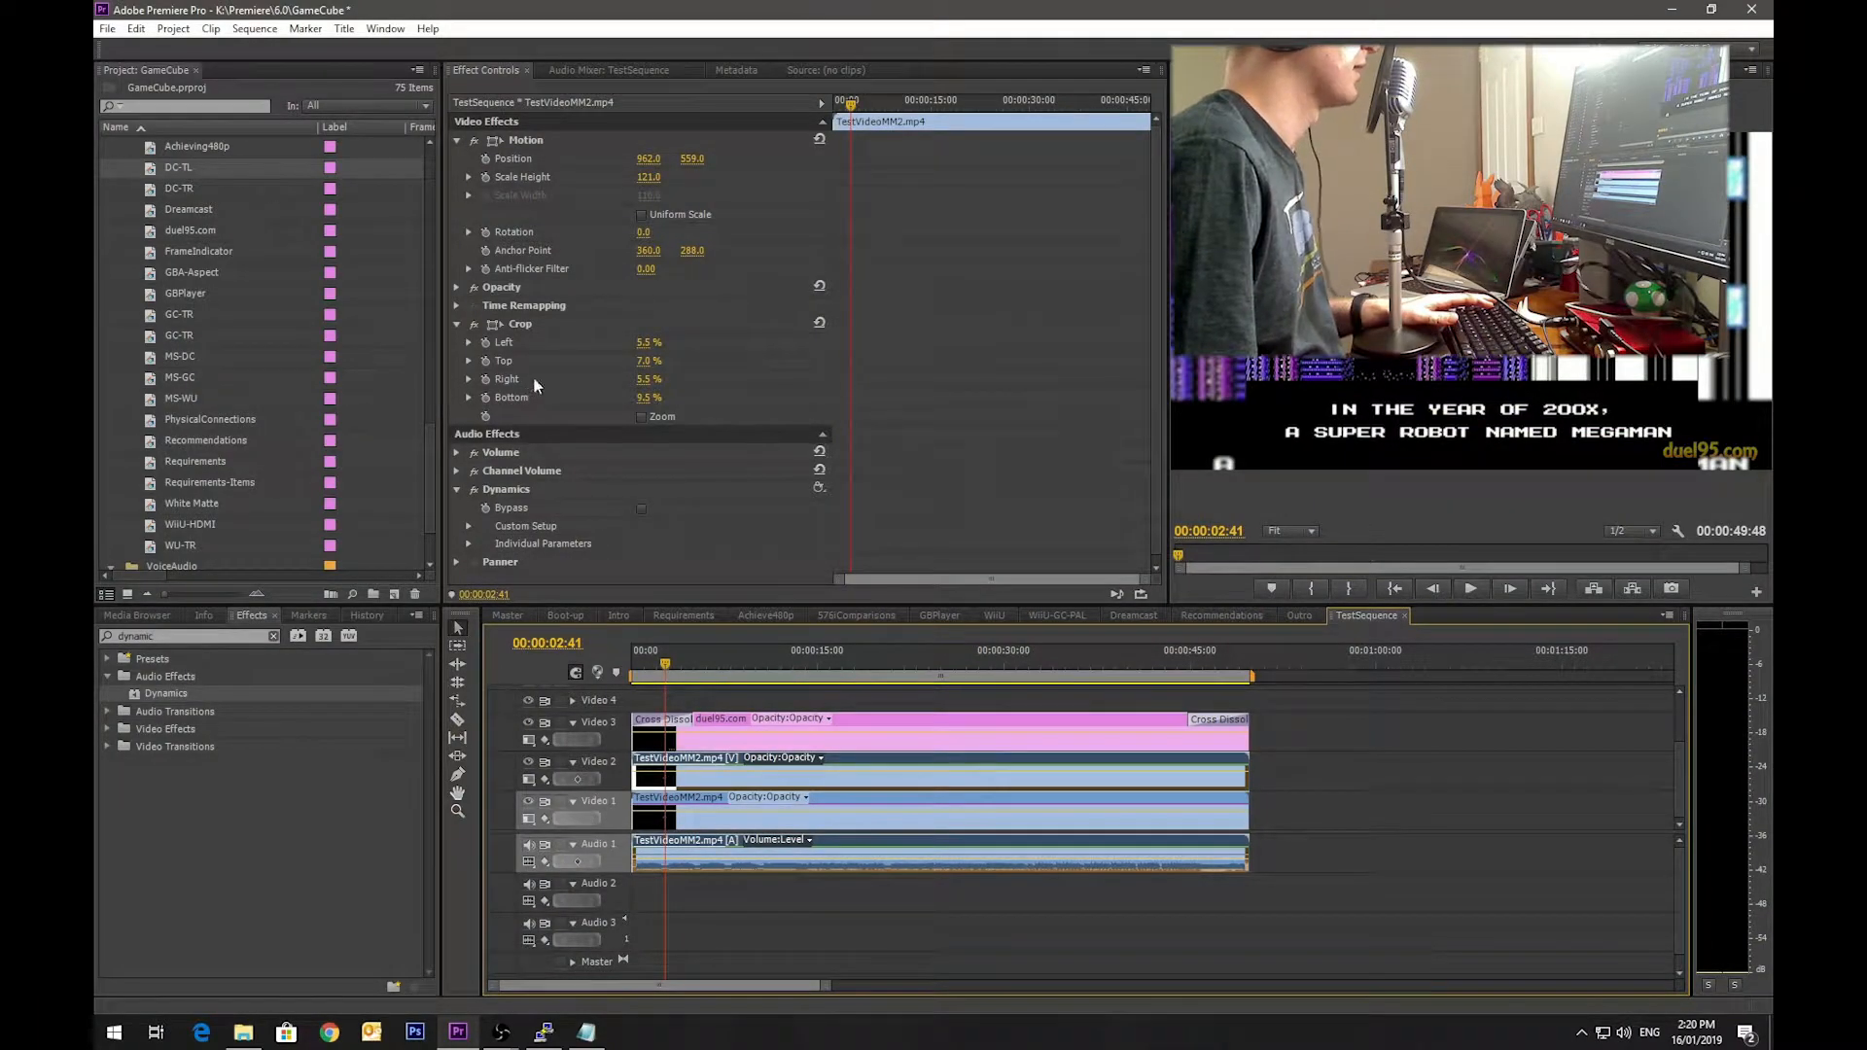
Step: In the clip's Dynamics custom setup, turn the Compressor off, enable the Limiter and set its threshold to -0.01 dB
click(469, 543)
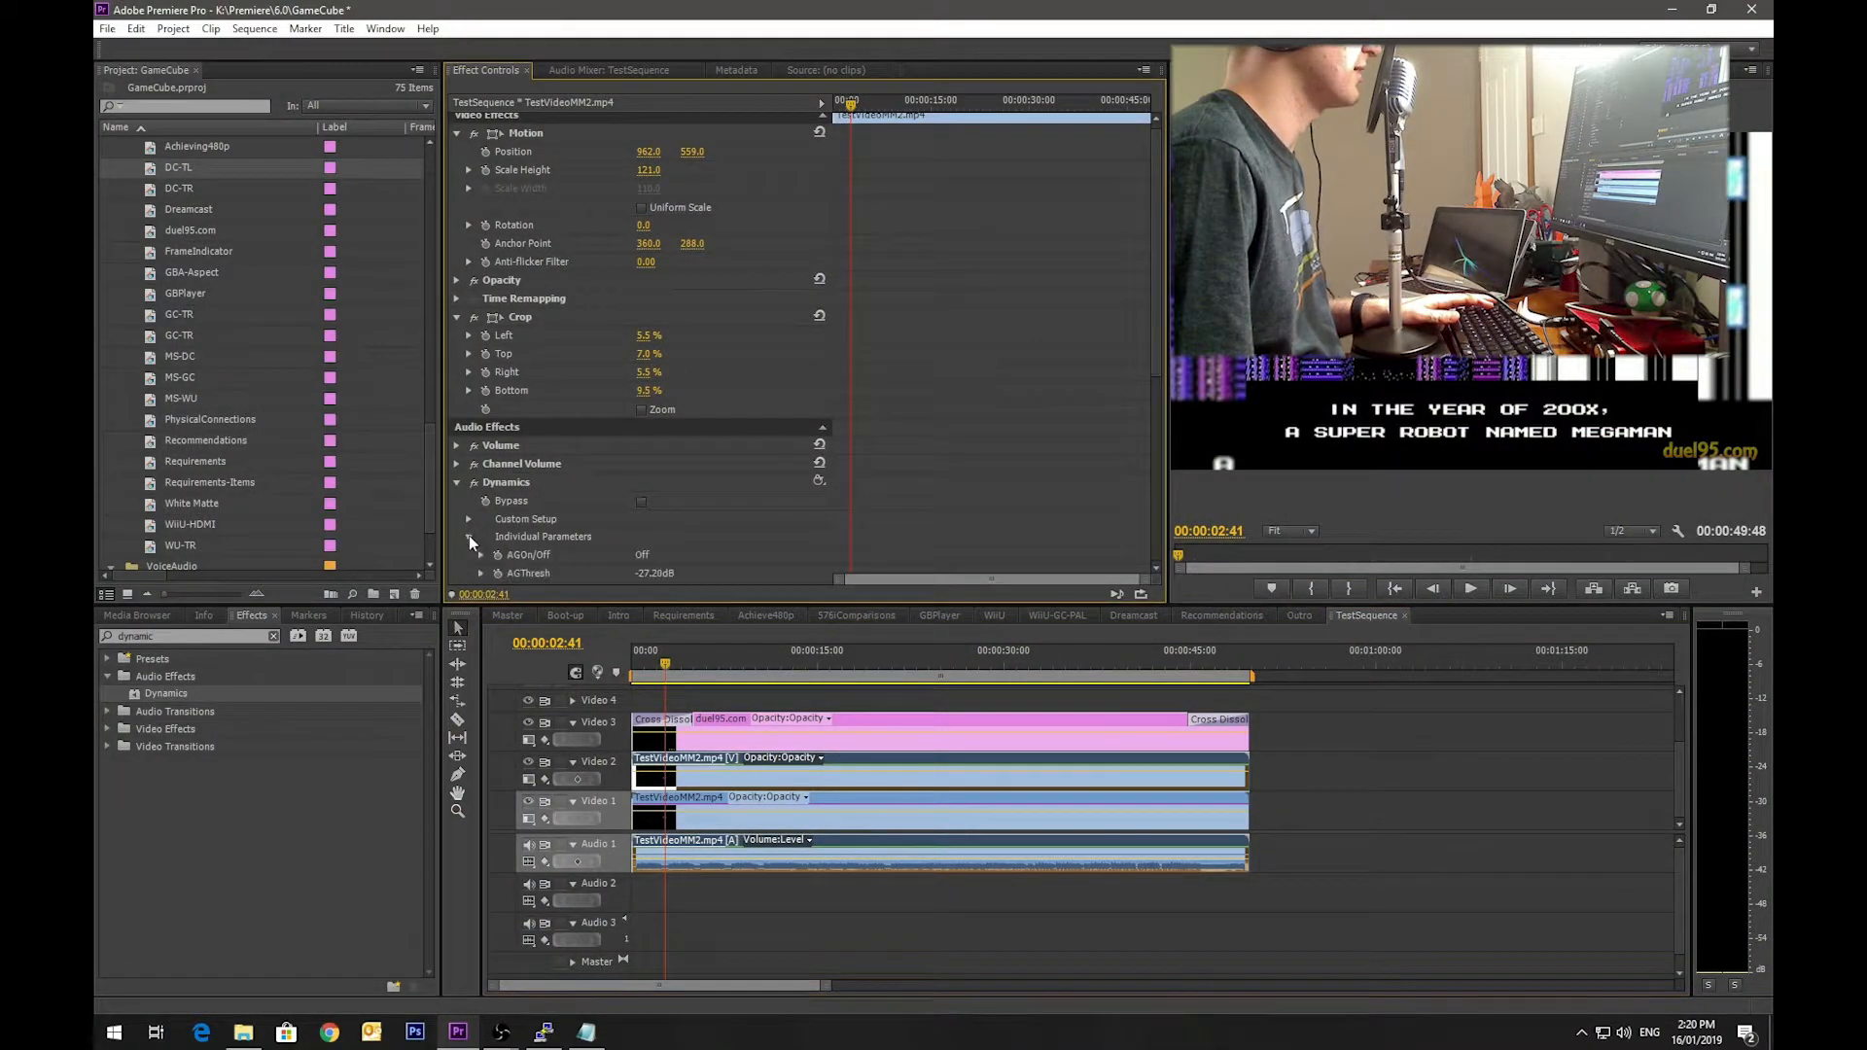
click(469, 535)
click(469, 519)
scroll(663, 405, down, 5)
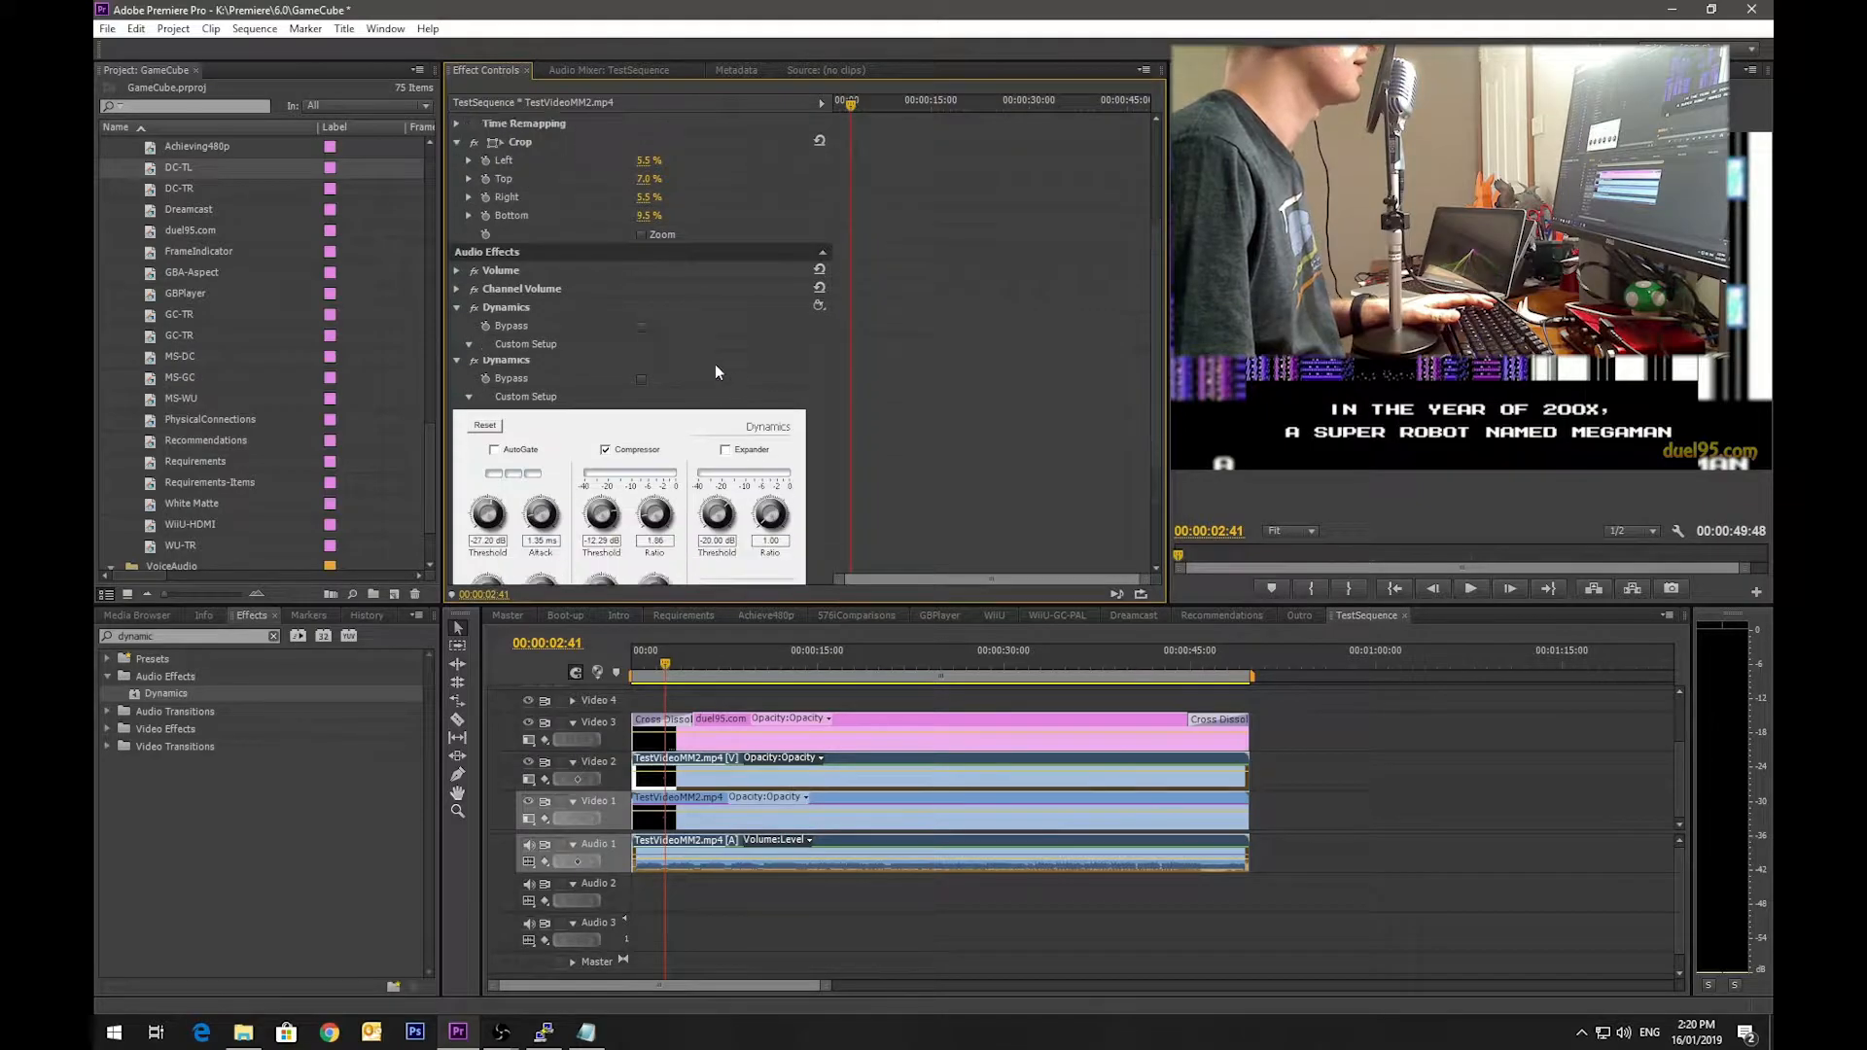
click(643, 440)
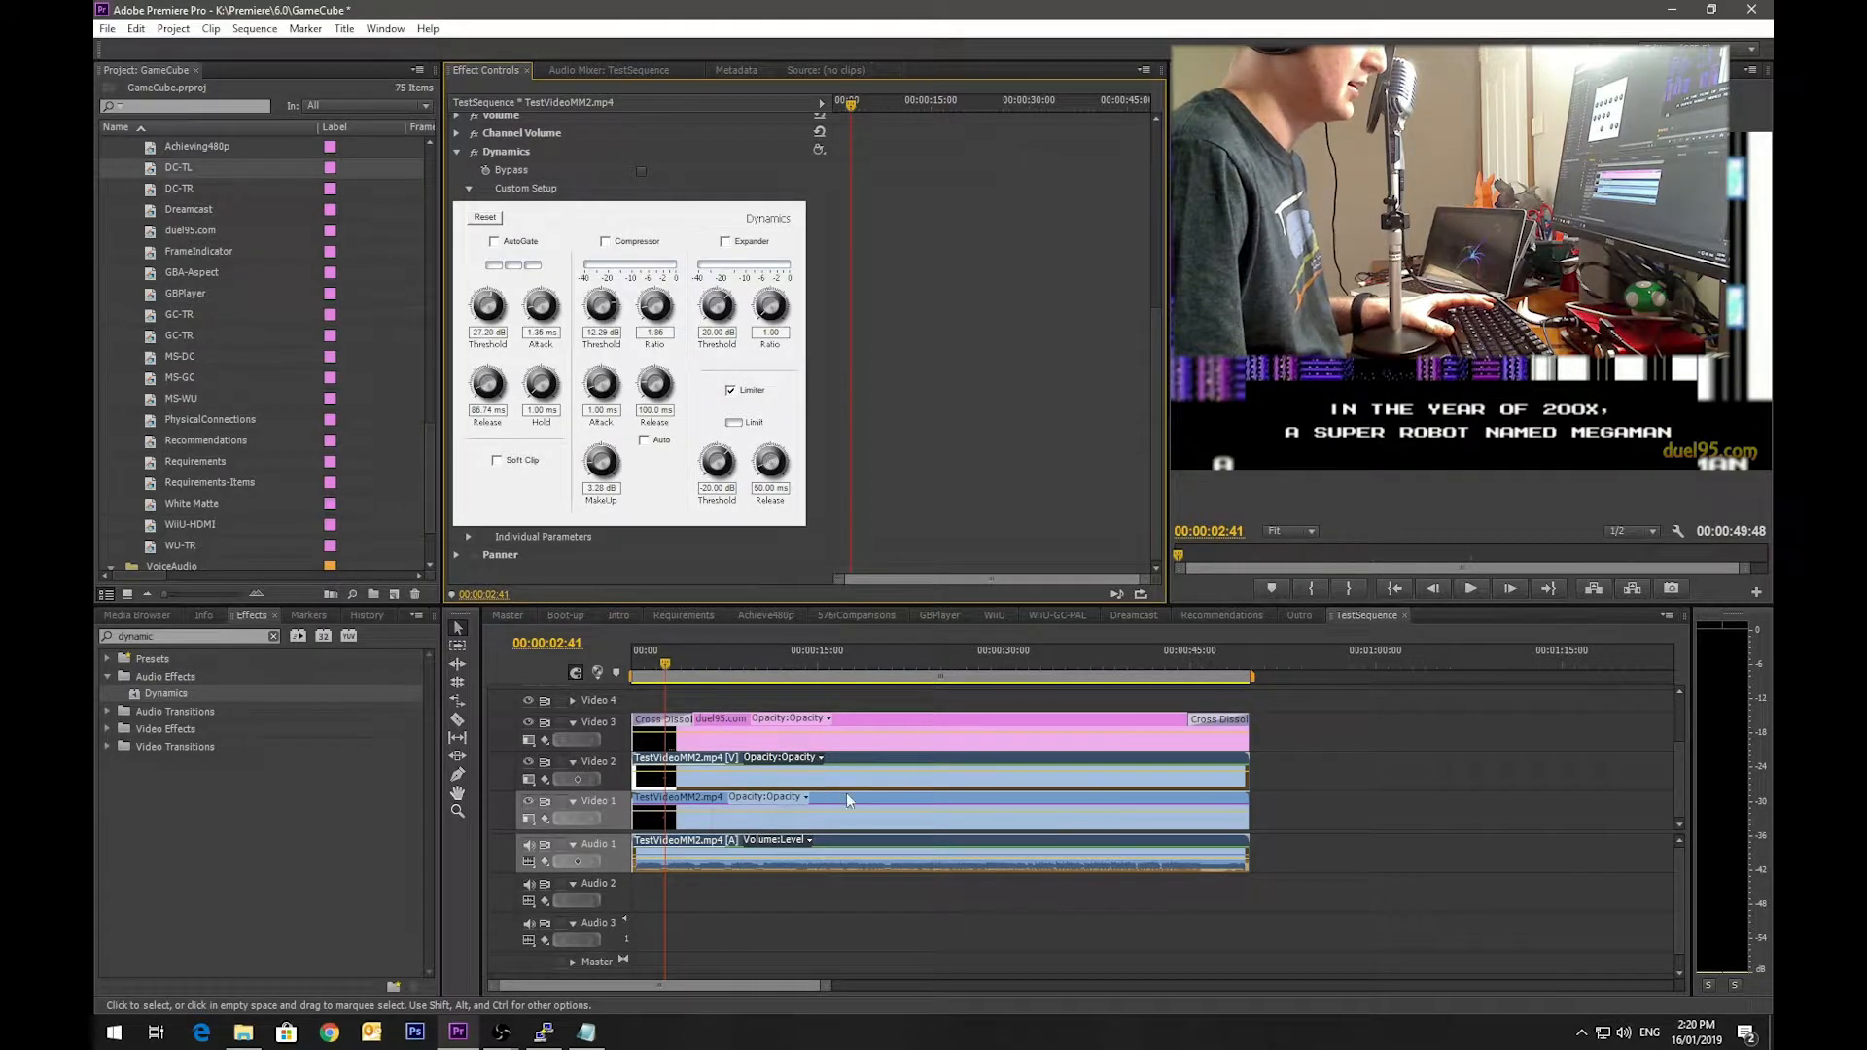
click(873, 802)
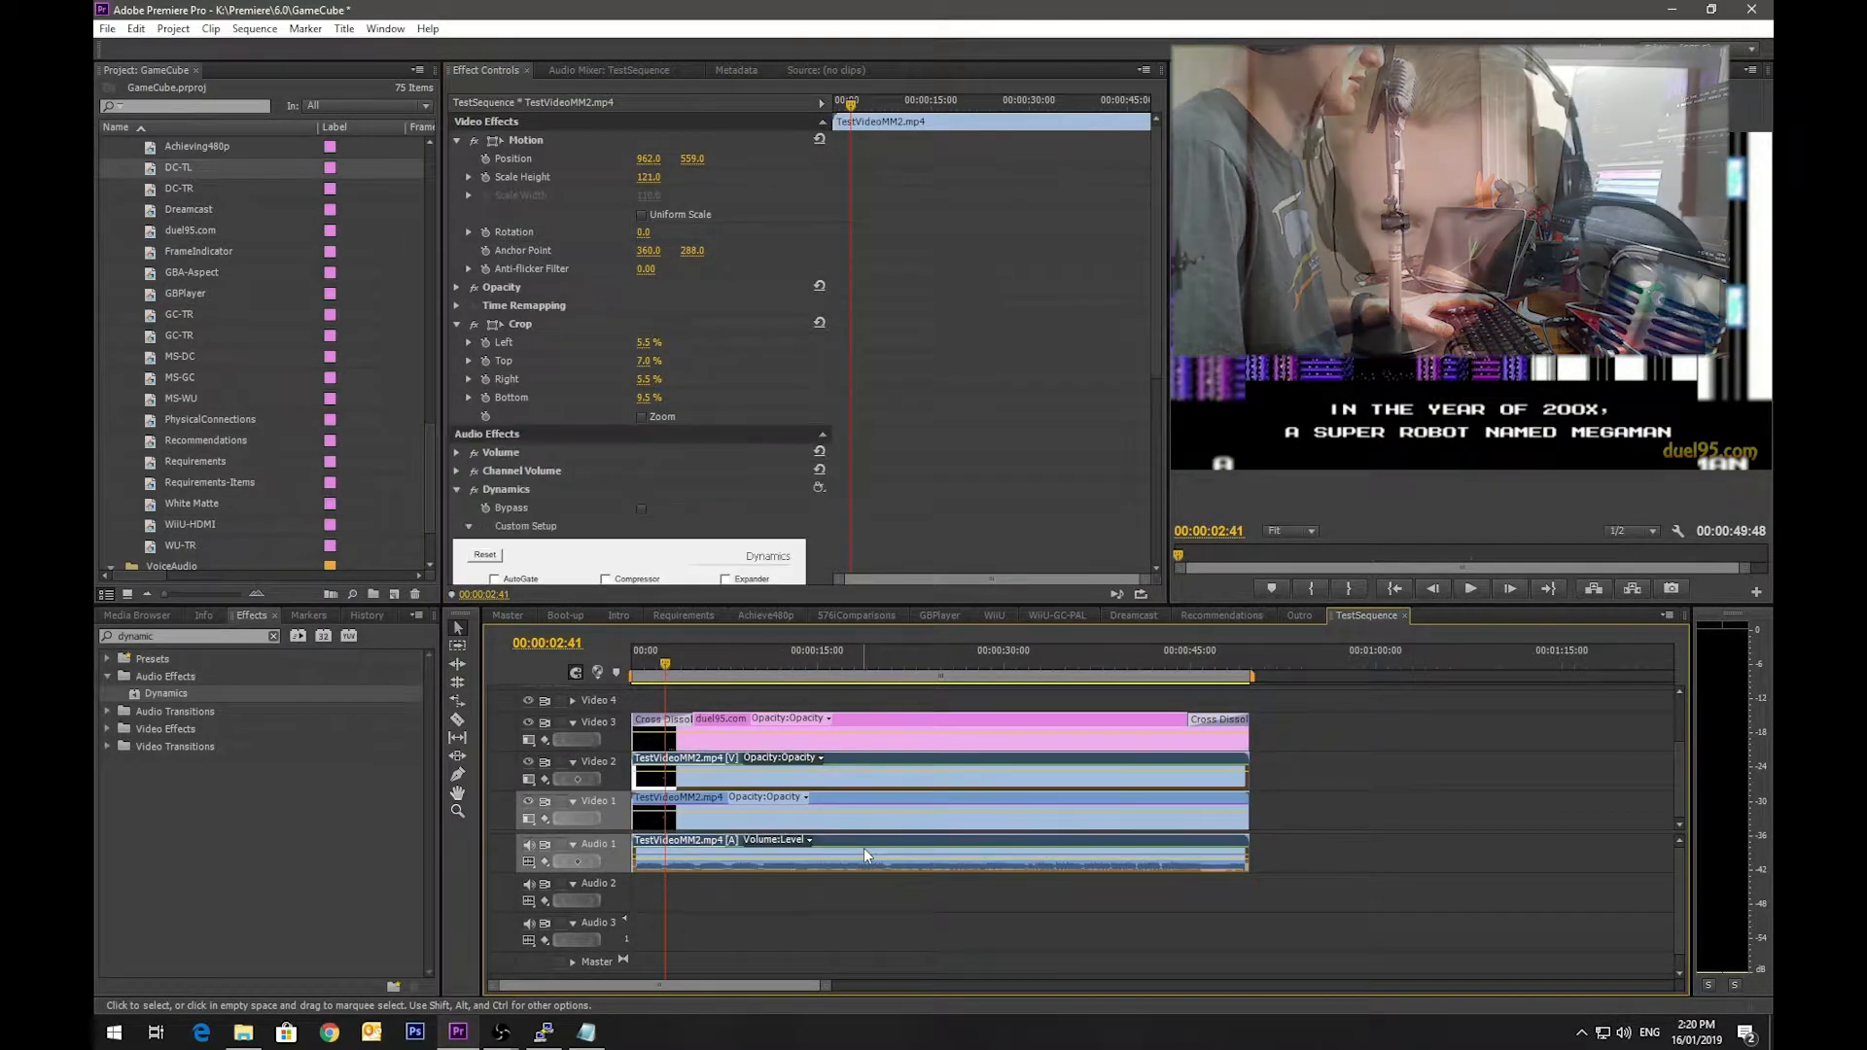
scroll(710, 480, down, 5)
click(715, 494)
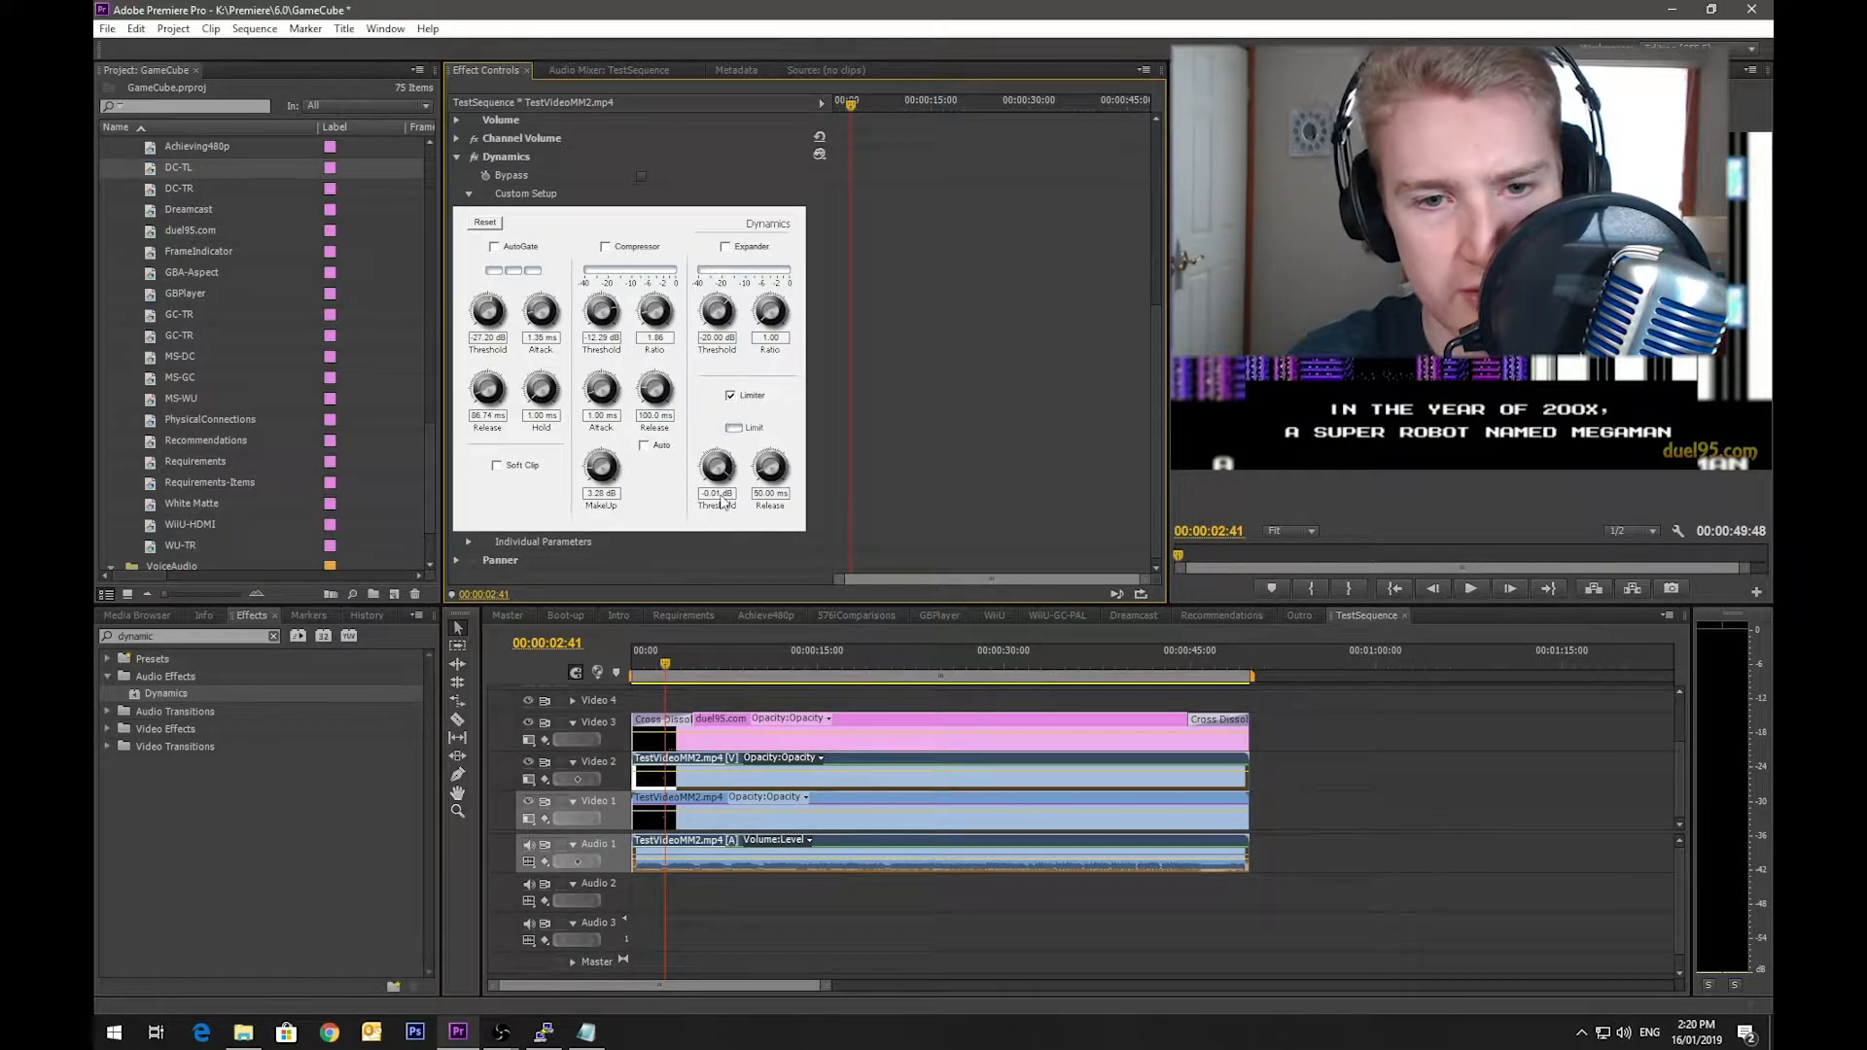
Step: Reselect the TestVideoMM2.mp4 clip with its audio and review the limiter settings in the Dynamics custom setup
click(738, 708)
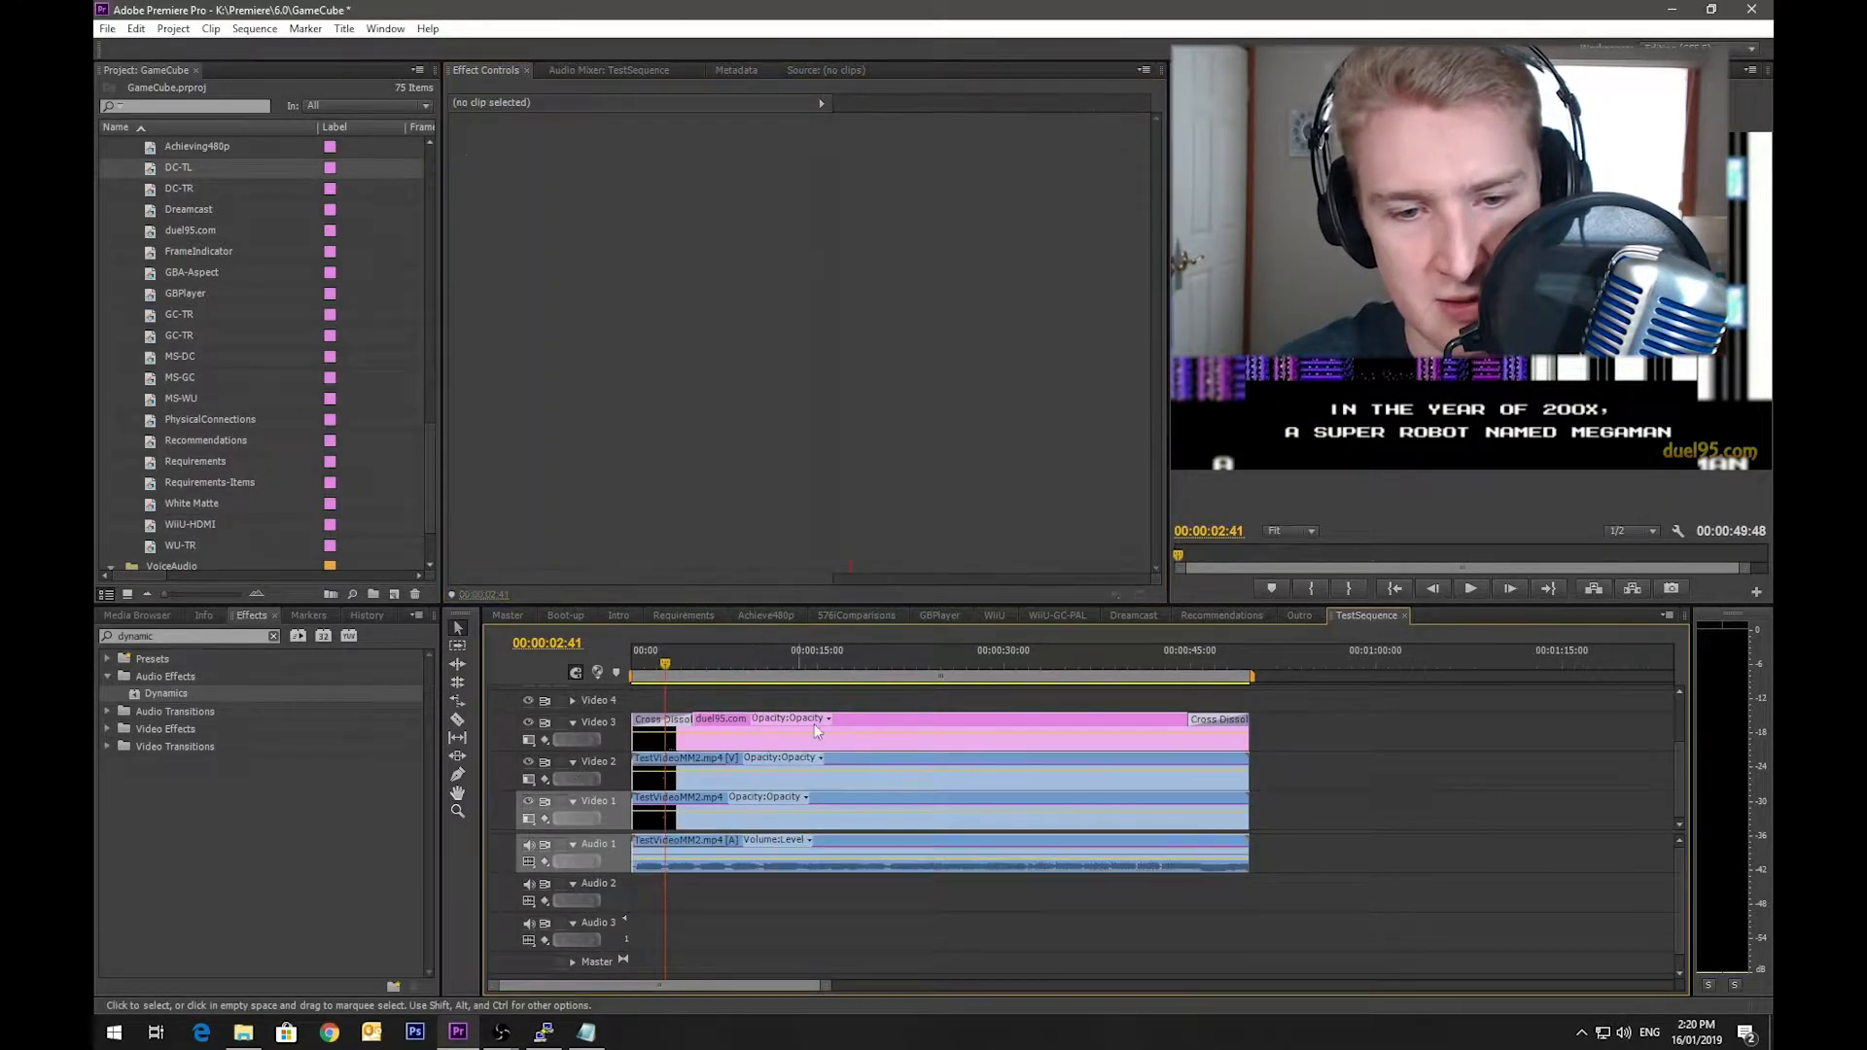
click(848, 807)
click(844, 838)
scroll(708, 493, down, 3)
scroll(747, 468, down, 3)
click(715, 511)
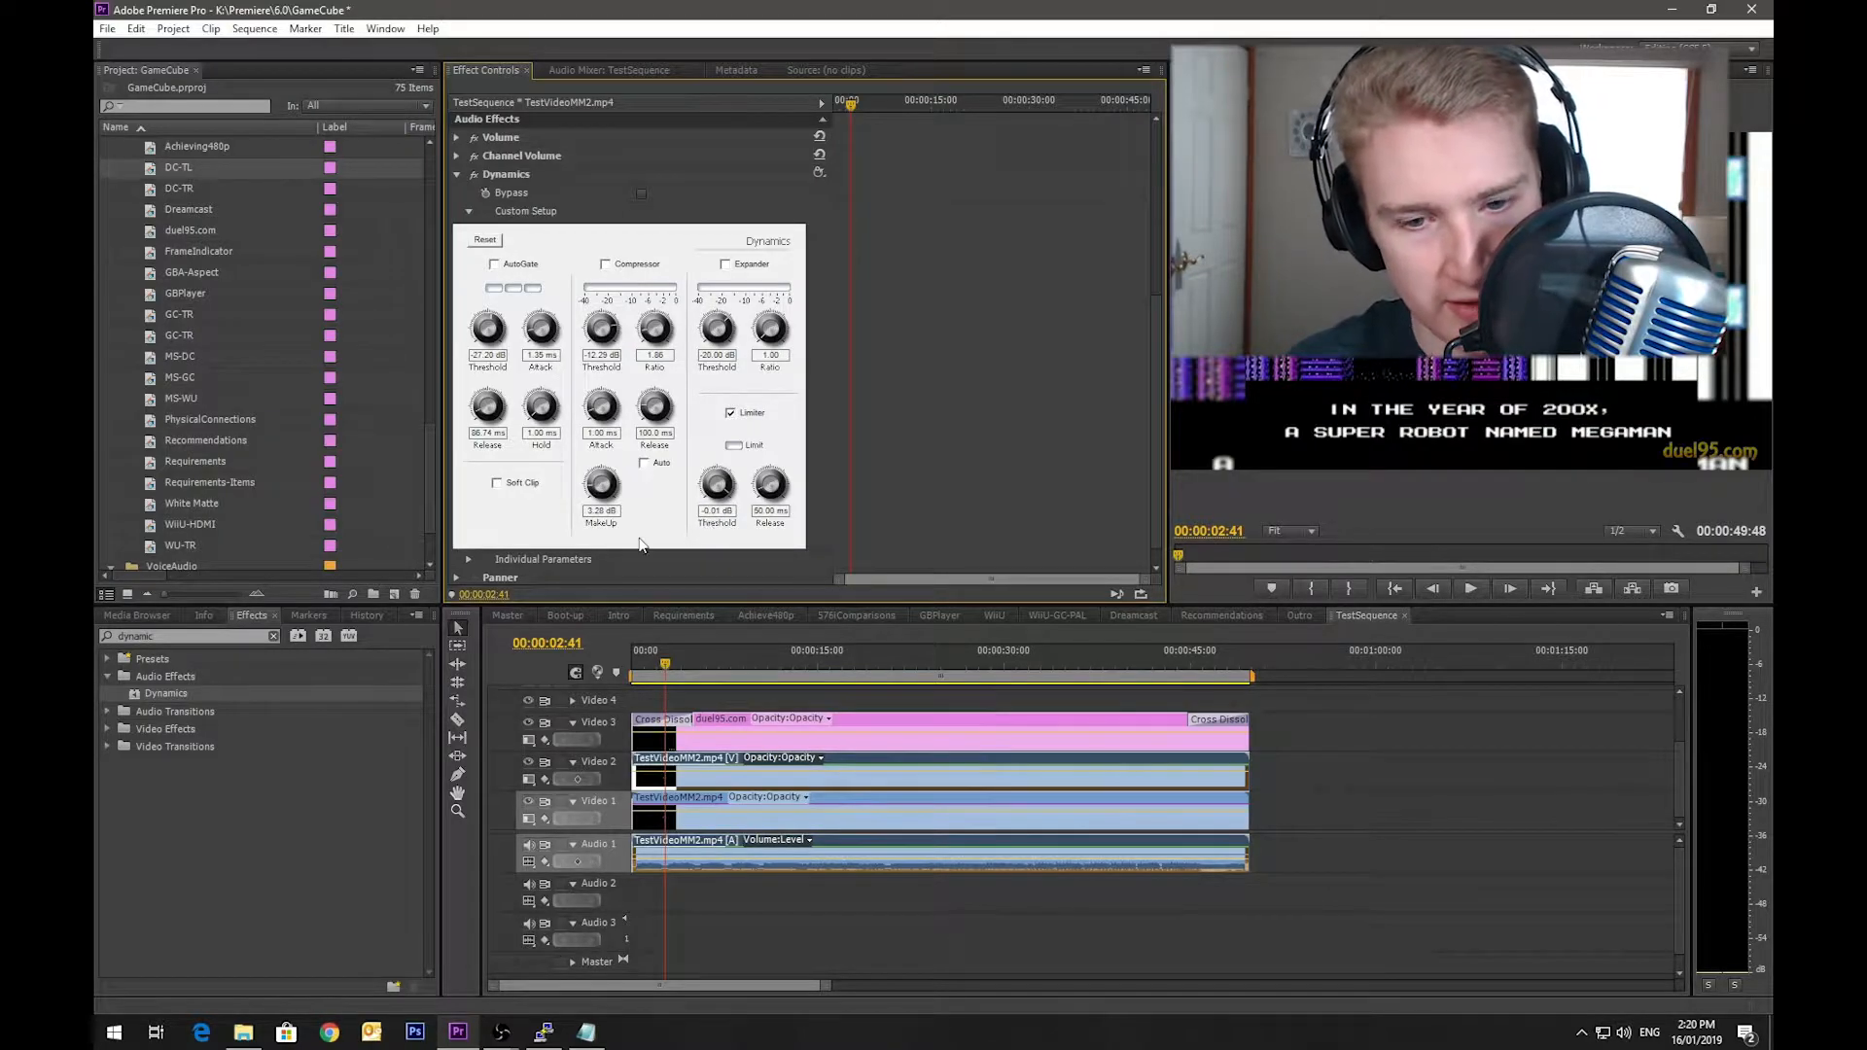
Step: Play the sequence up to about 00:00:08:21 with the Dynamics setup shown to examine the audio levels
key(space)
key(space)
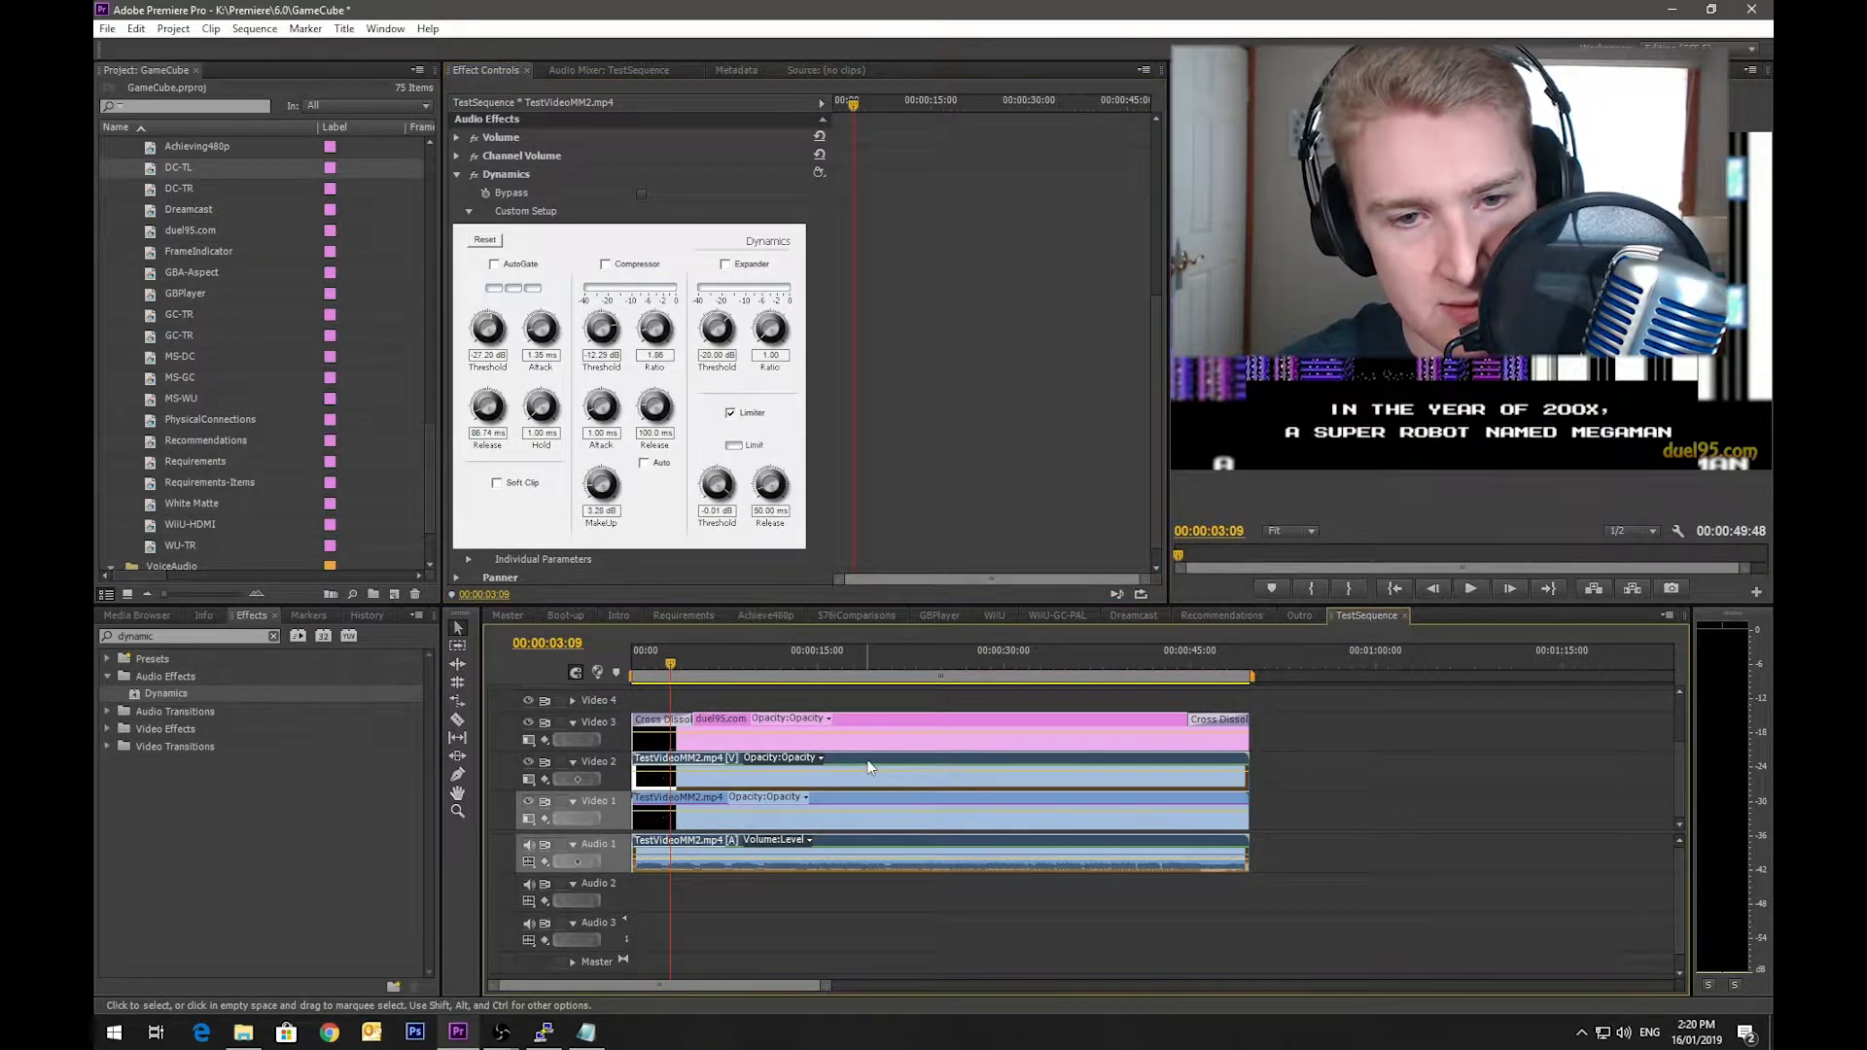
click(870, 805)
key(space)
click(866, 759)
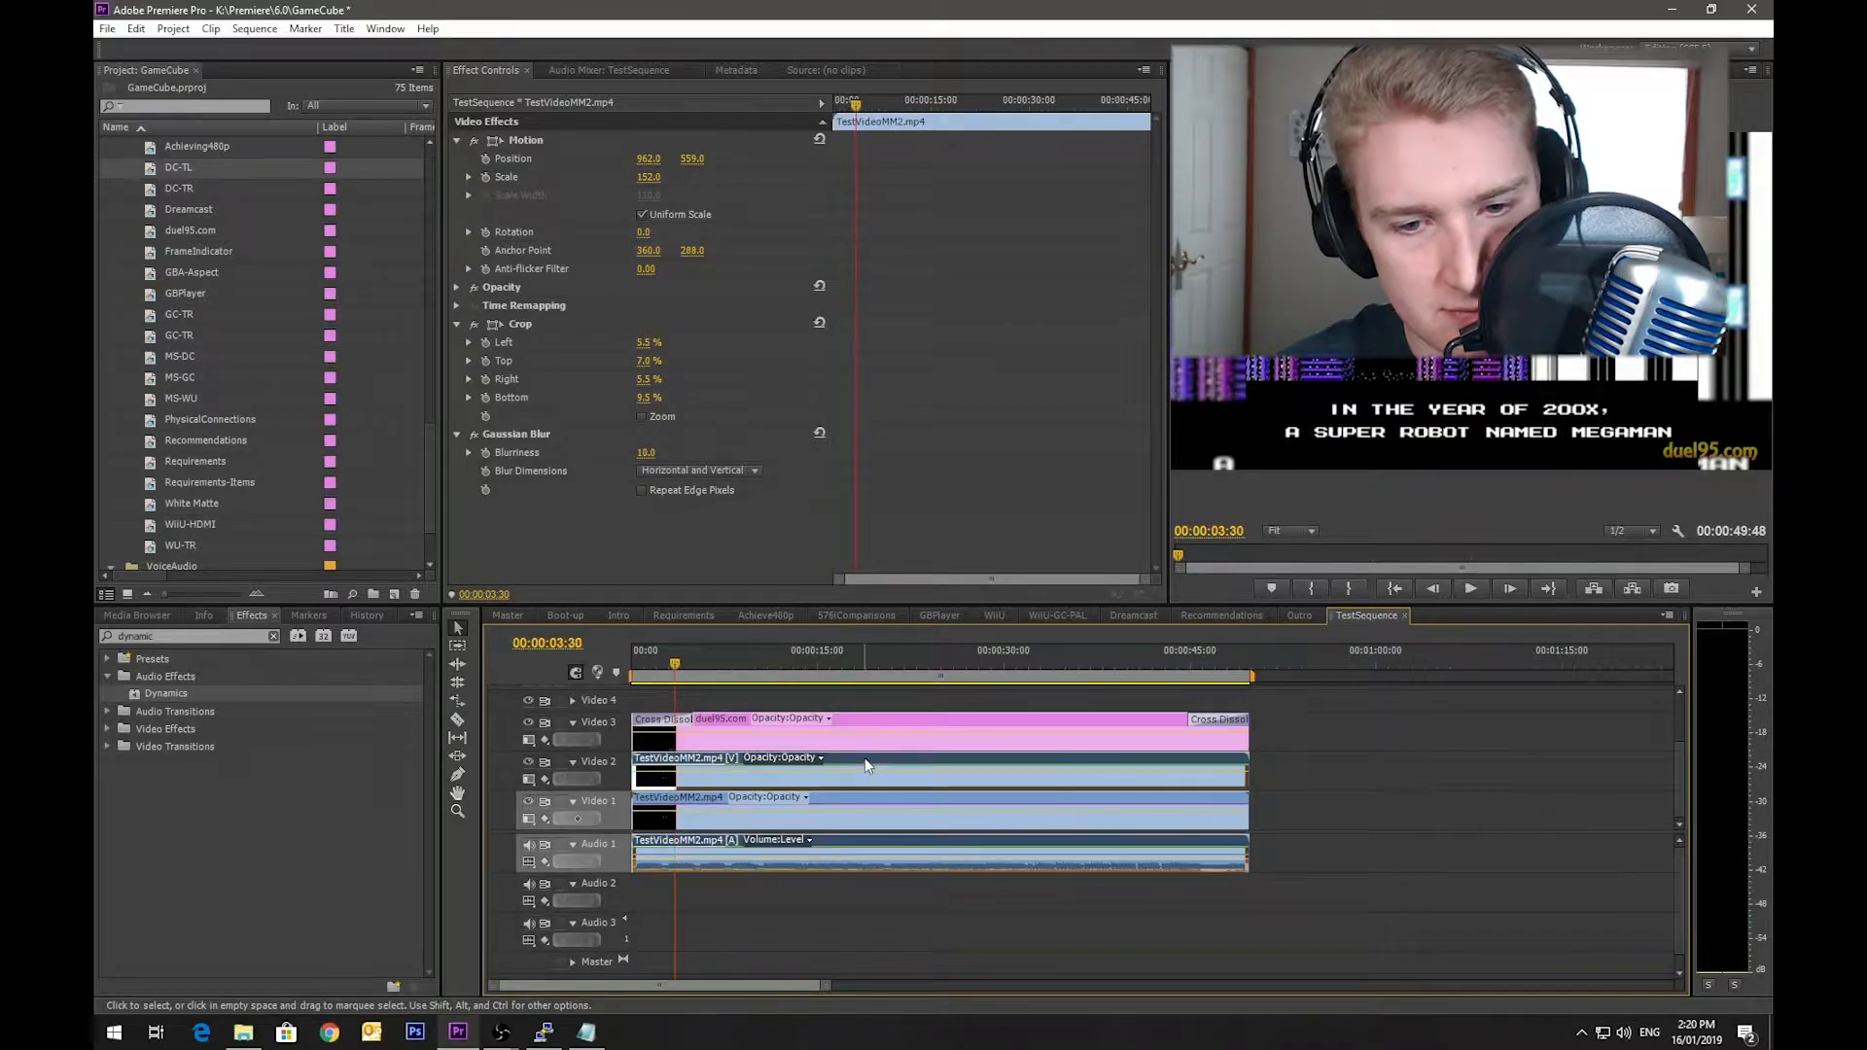
drag(1159, 335, 1145, 494)
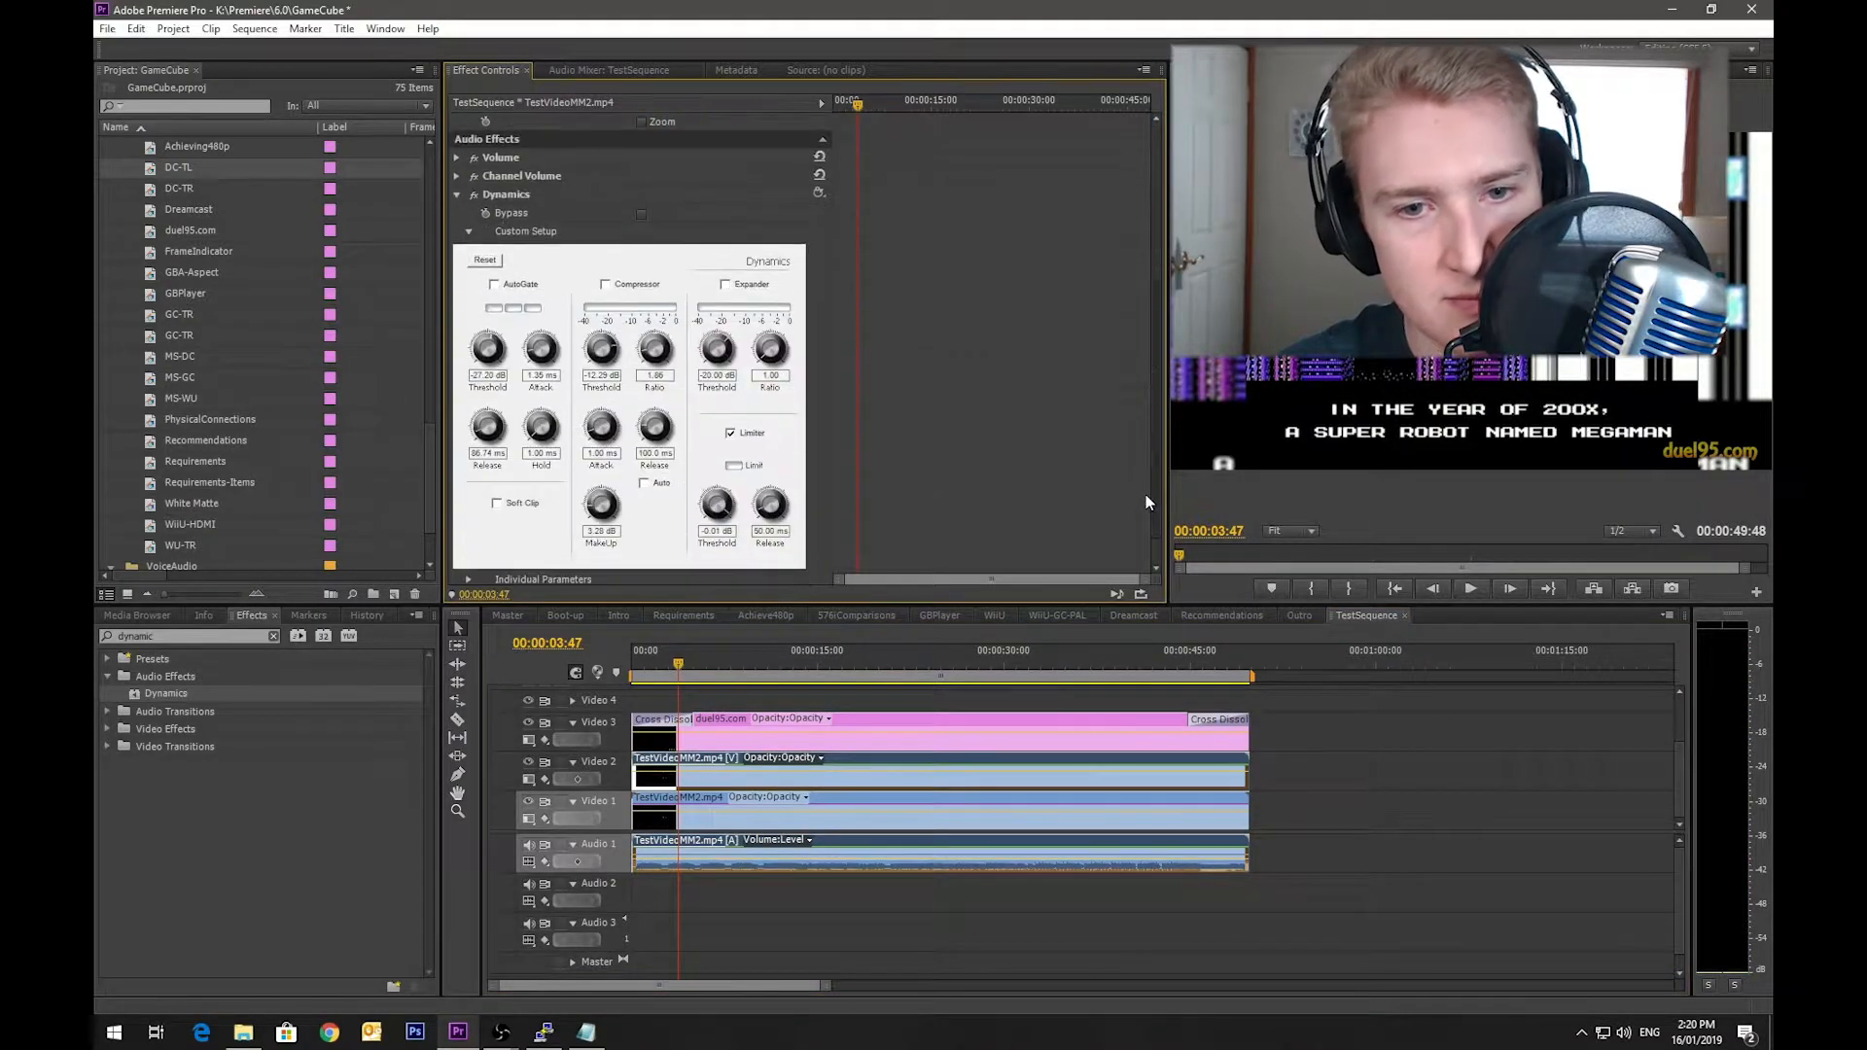
key(space)
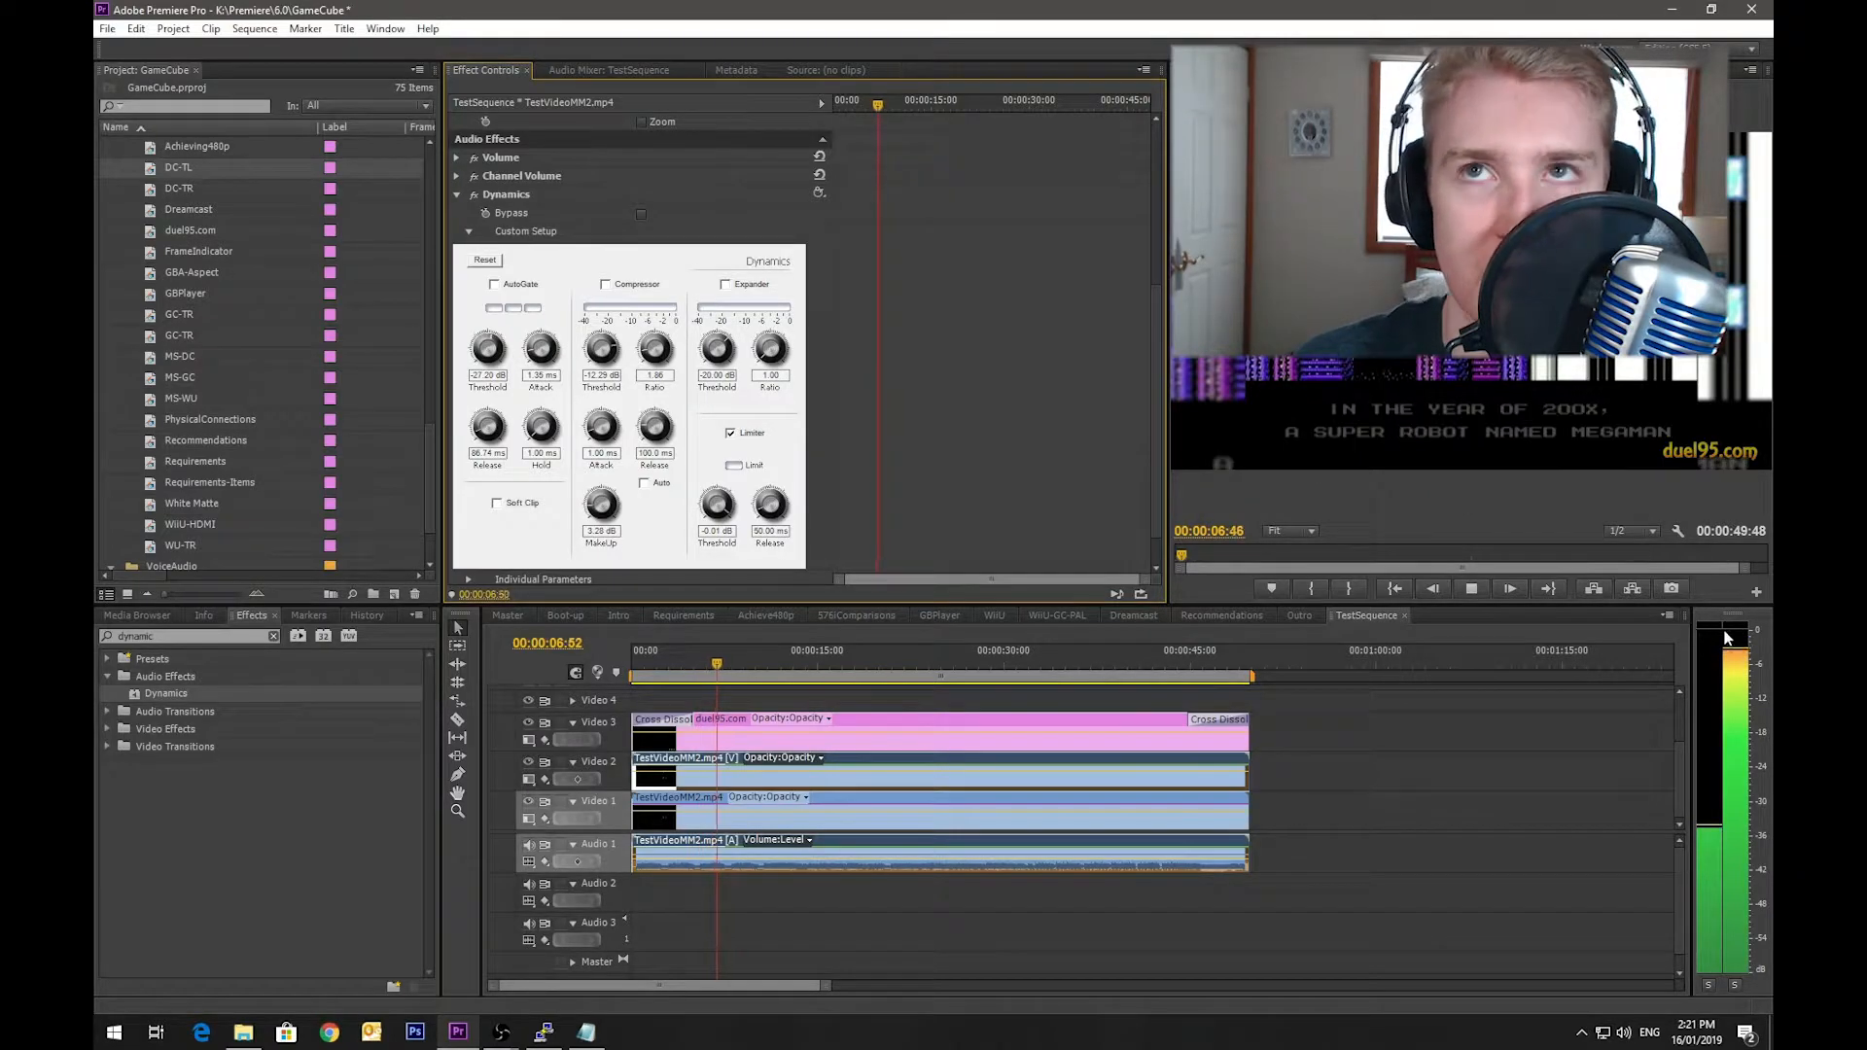
key(space)
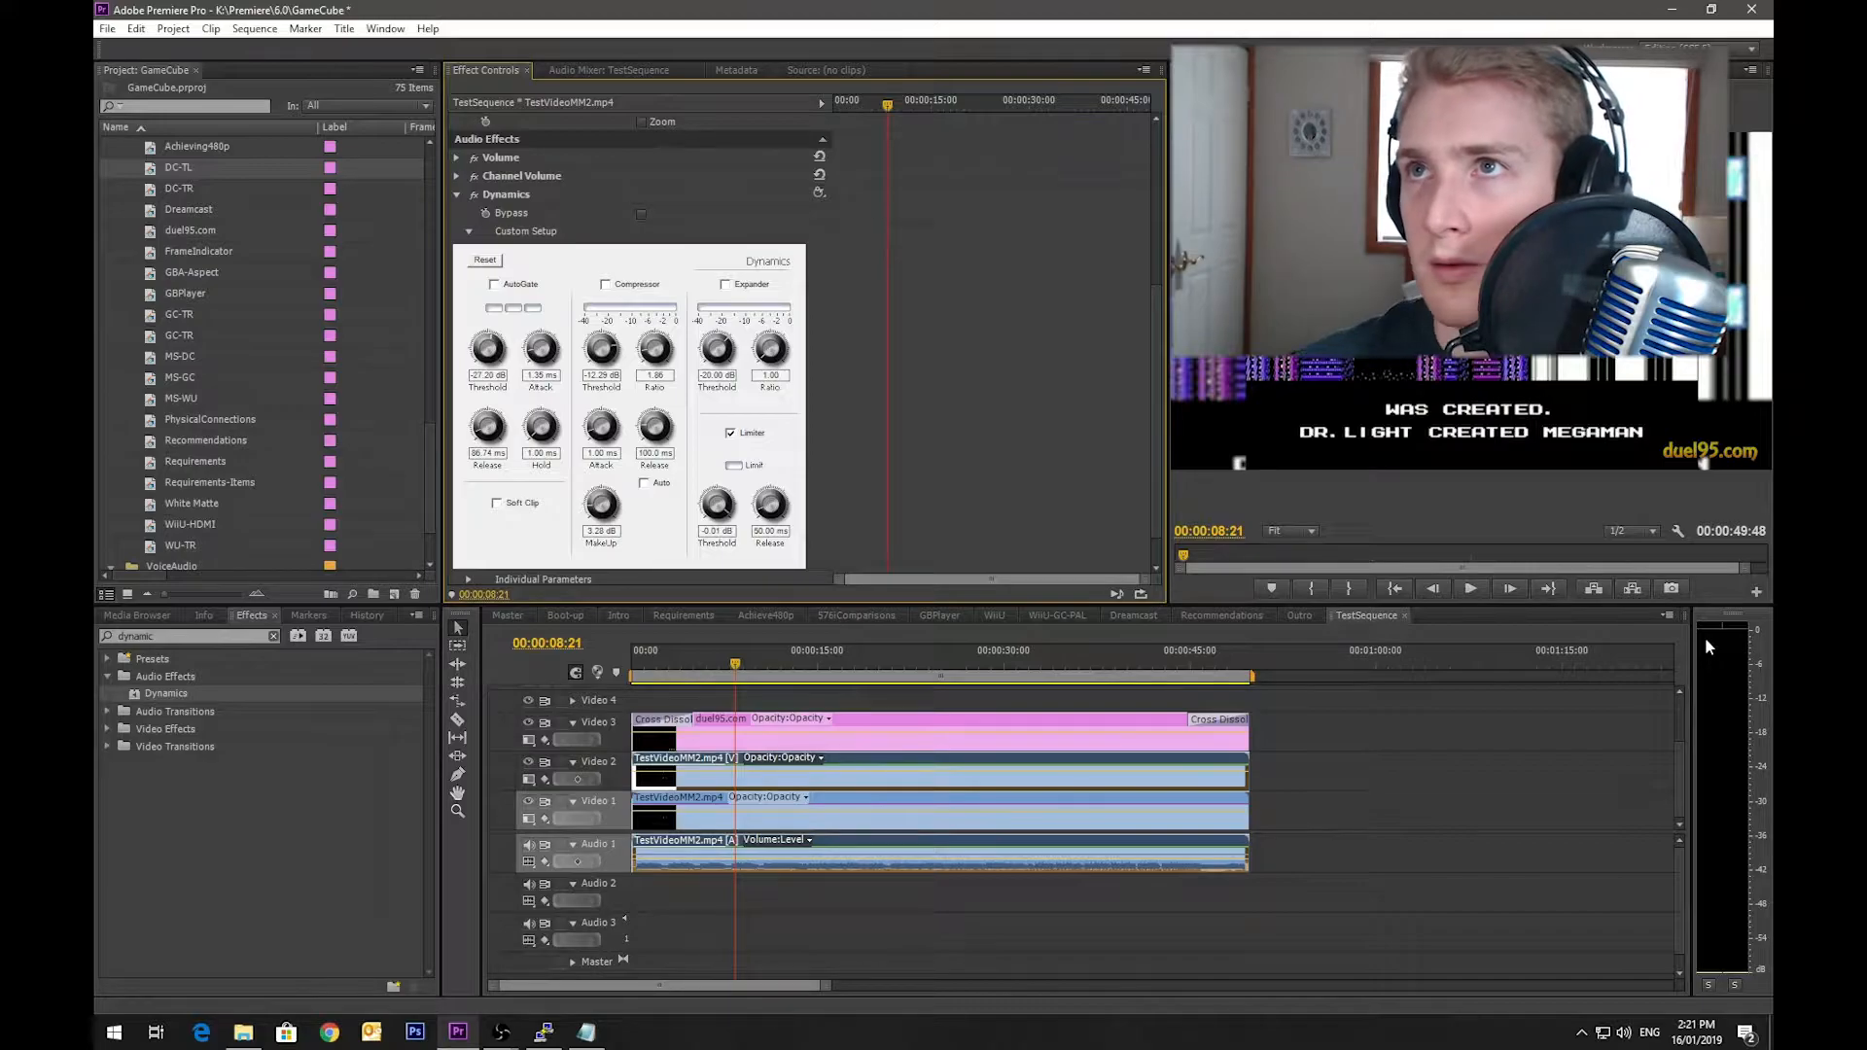
Step: Return to the sequence start, collapse the Dynamics custom setup and add a Volume Level keyframe to the TestVideoMM2.mp4 audio there
drag(846, 649, 1013, 648)
click(831, 99)
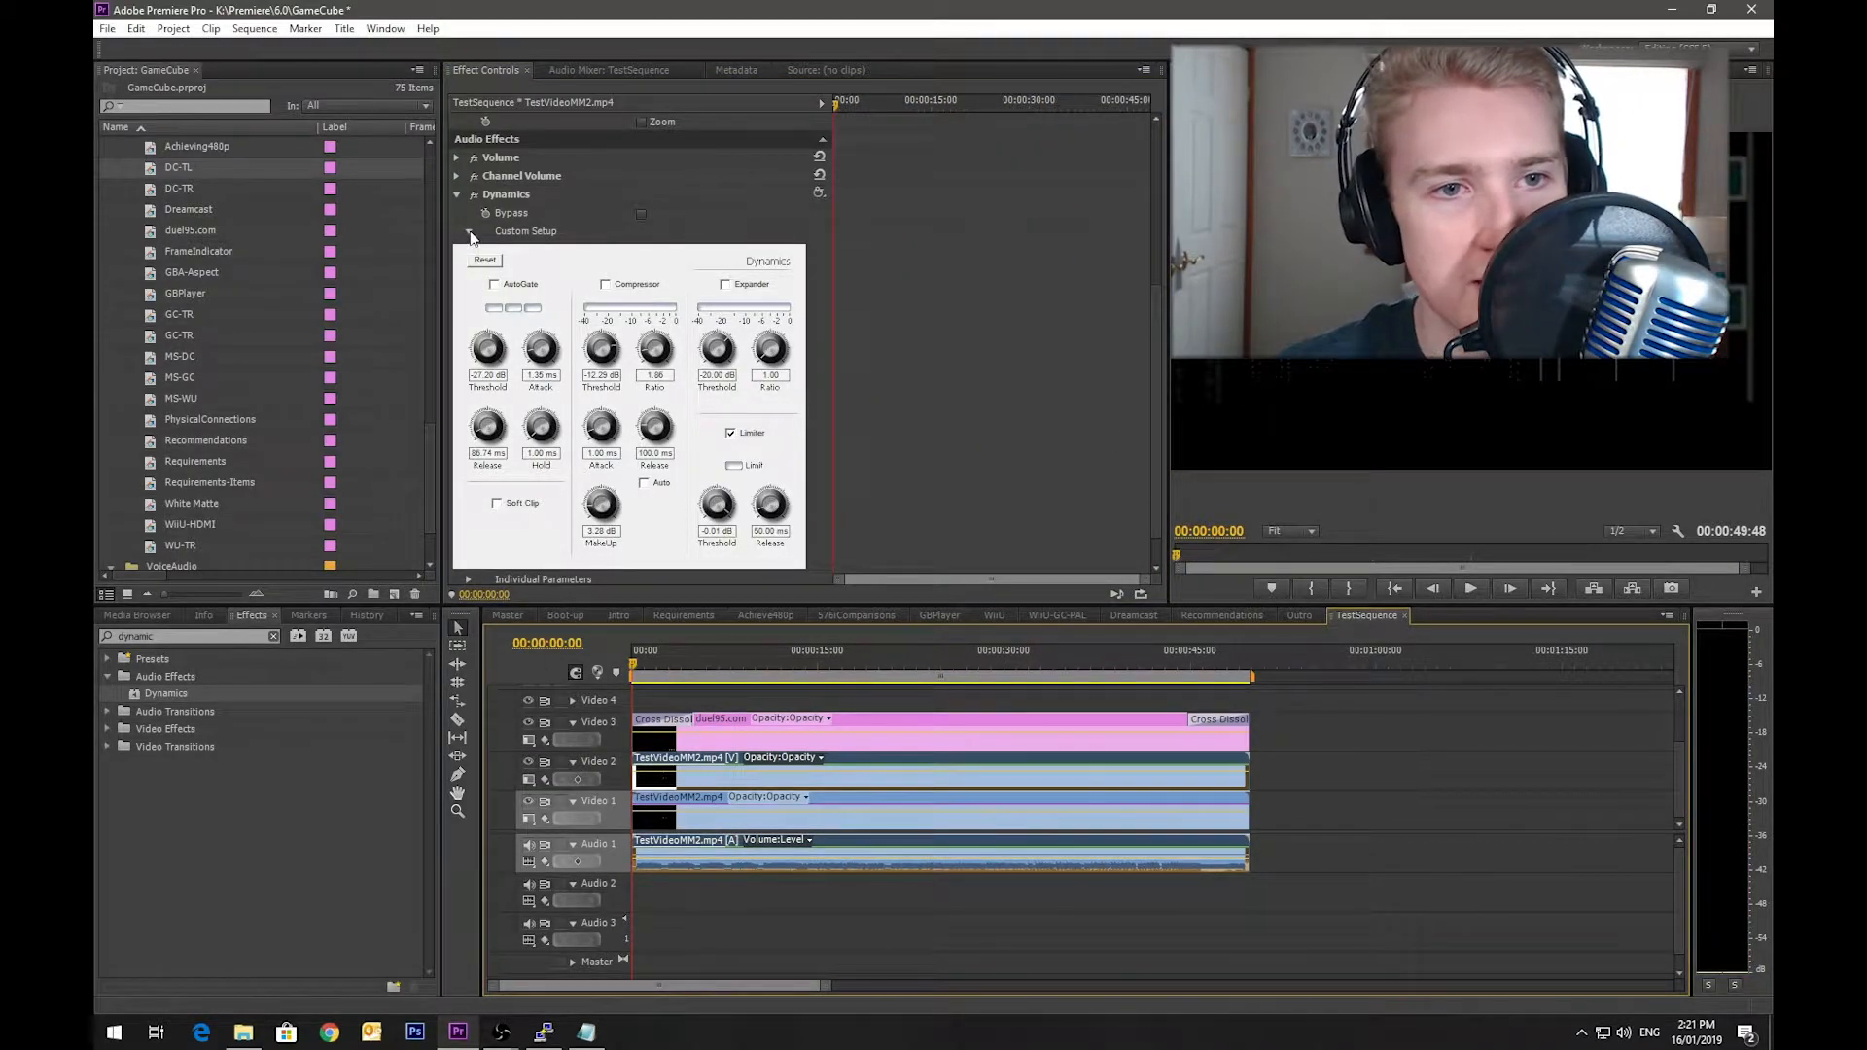
click(469, 233)
drag(681, 649, 525, 661)
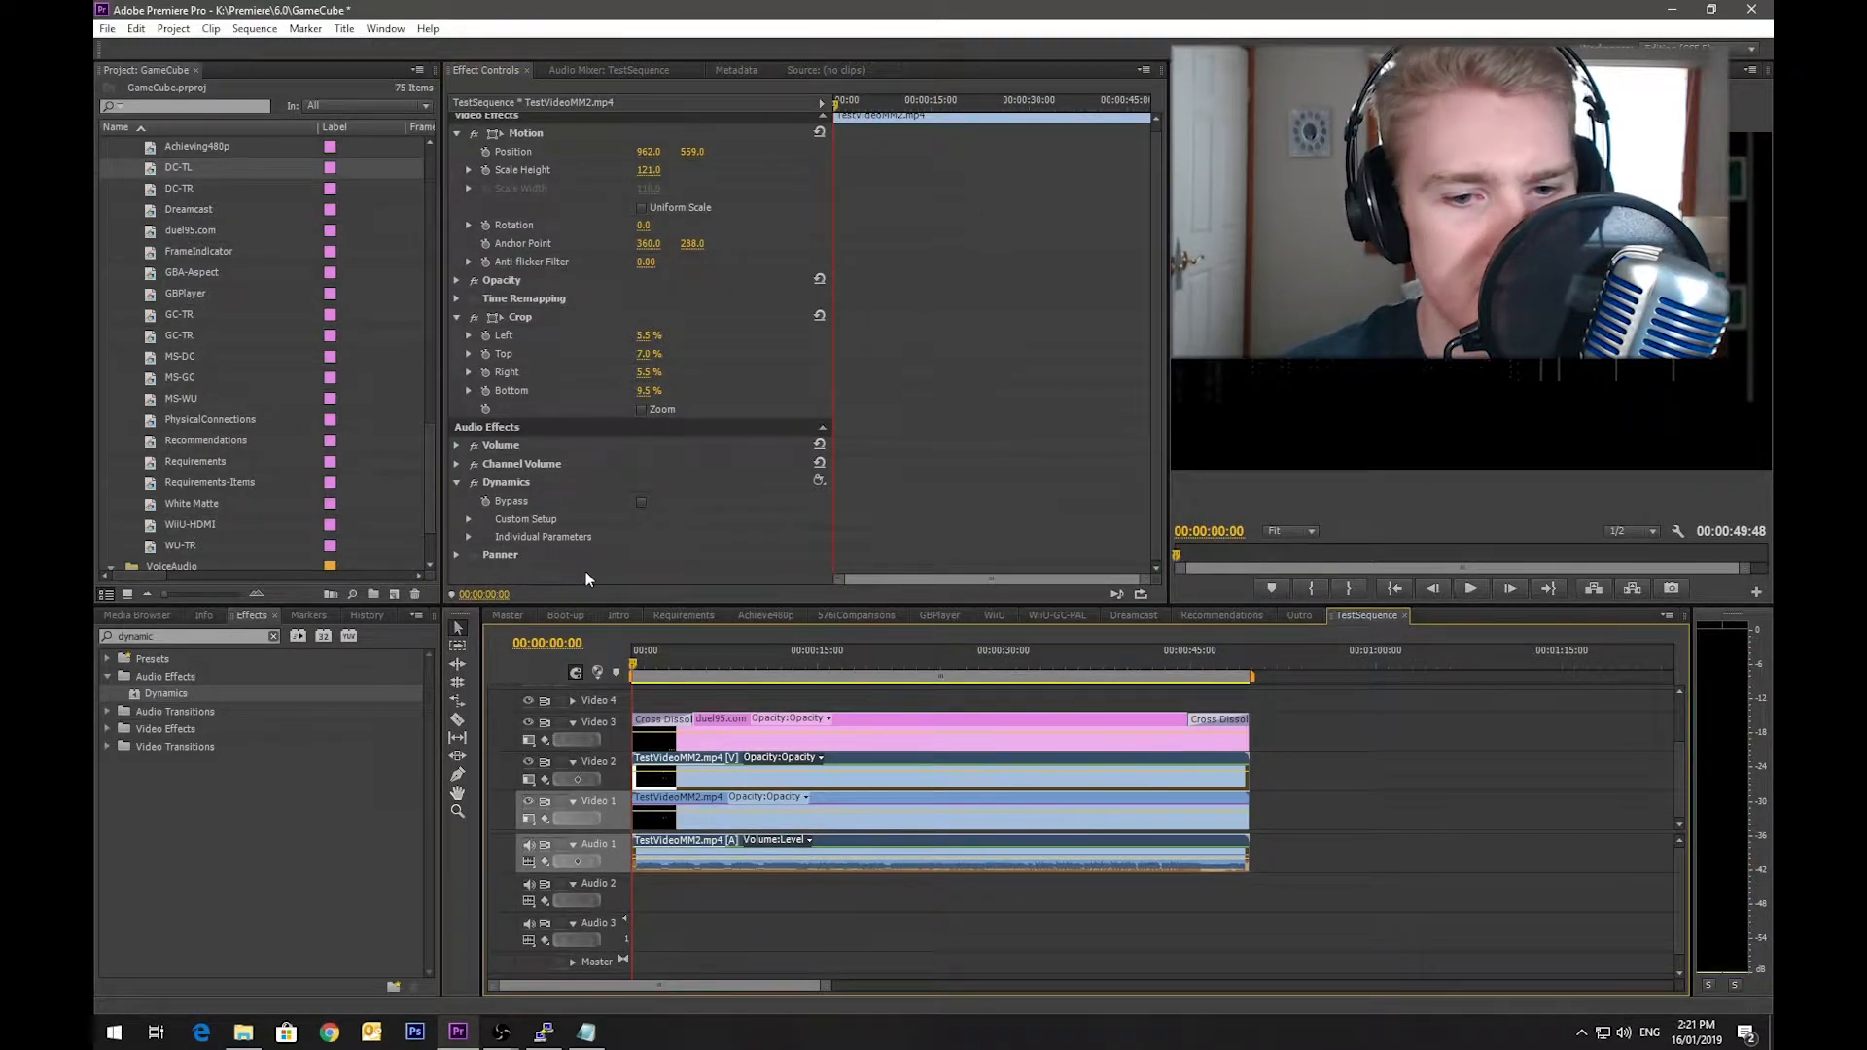
click(456, 446)
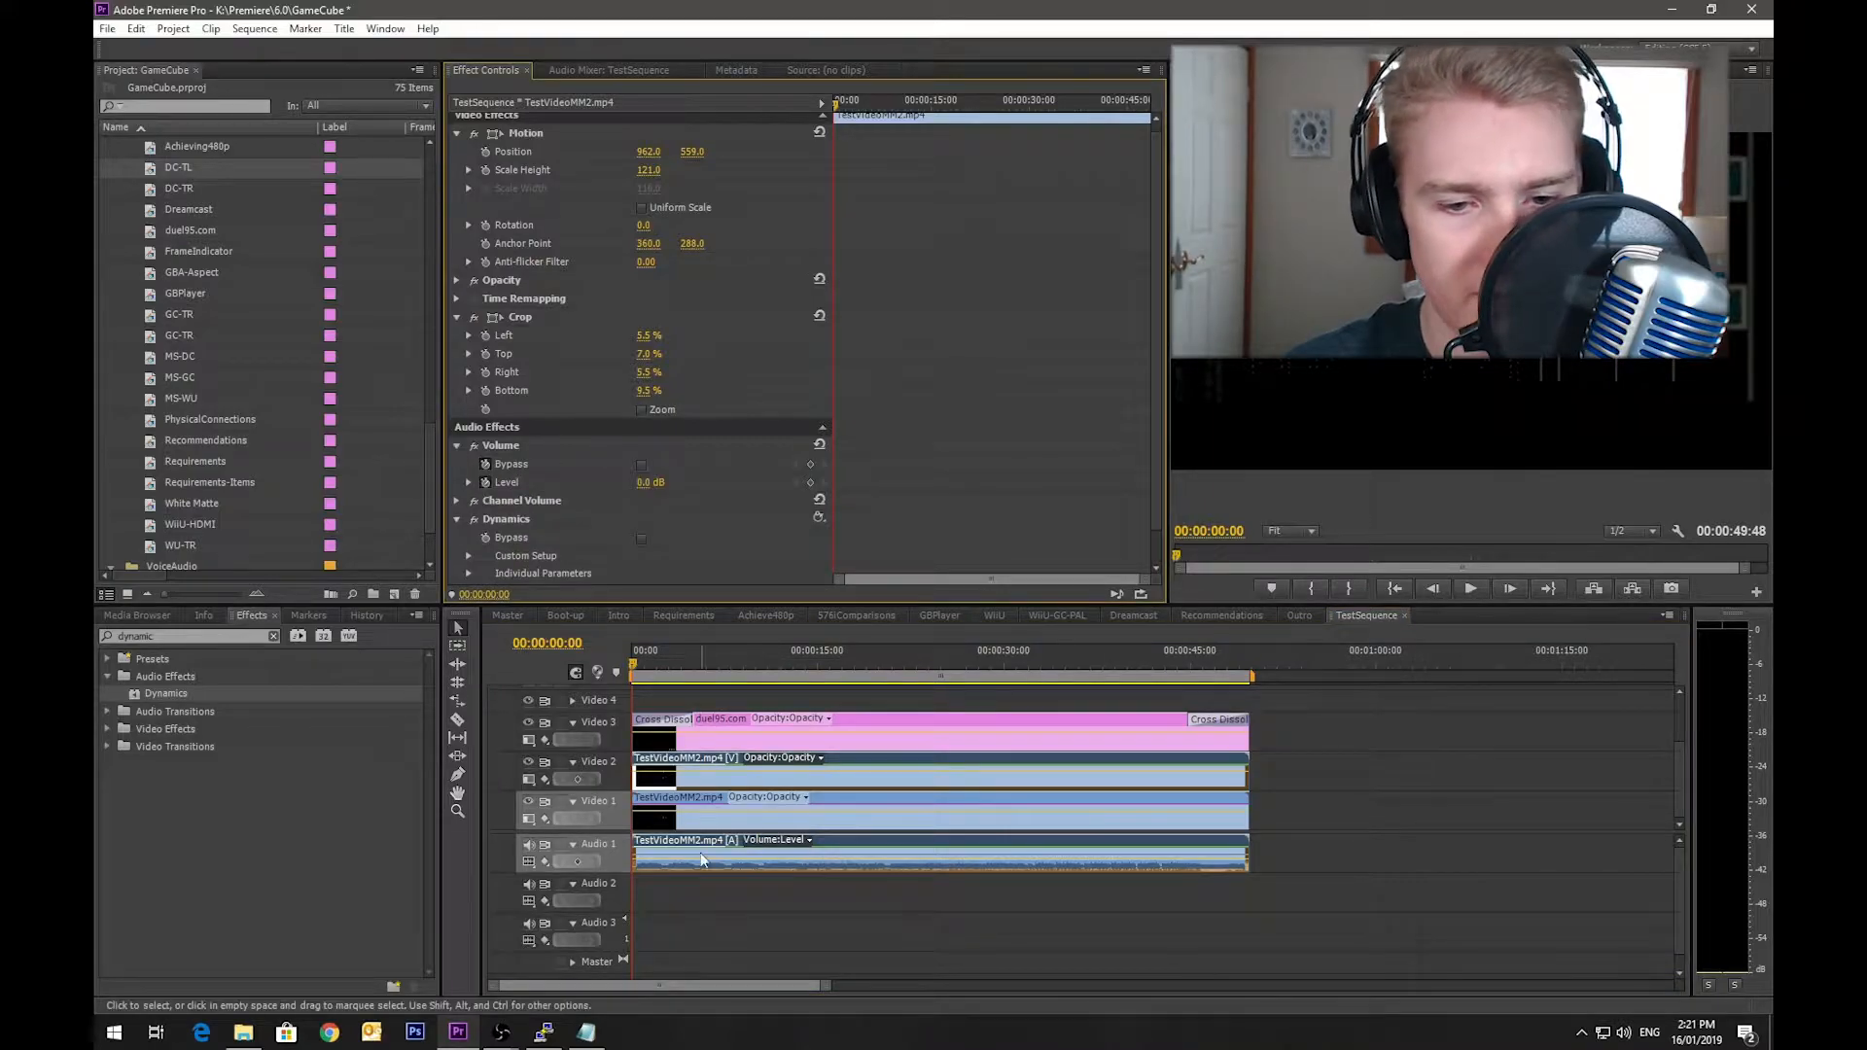
click(810, 483)
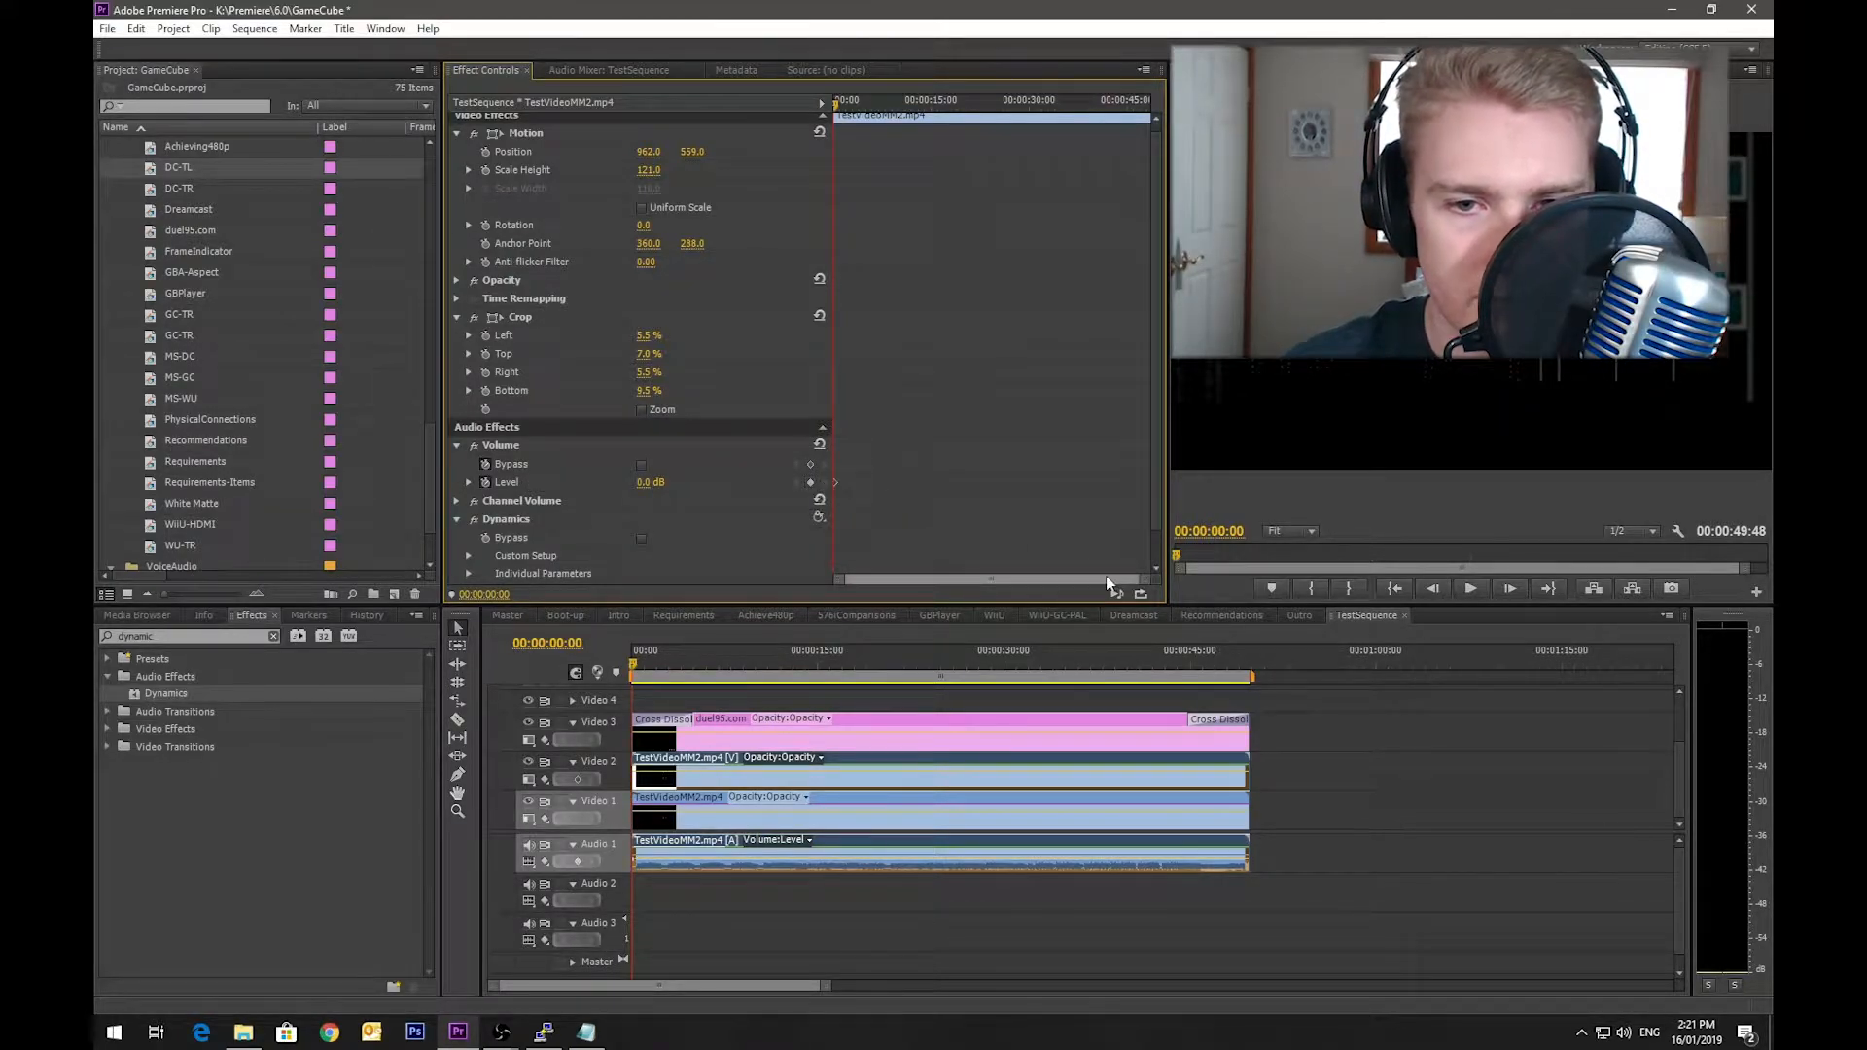
Step: Play the sequence to 00:00:02:52 and add a second Volume Level keyframe there
key(space)
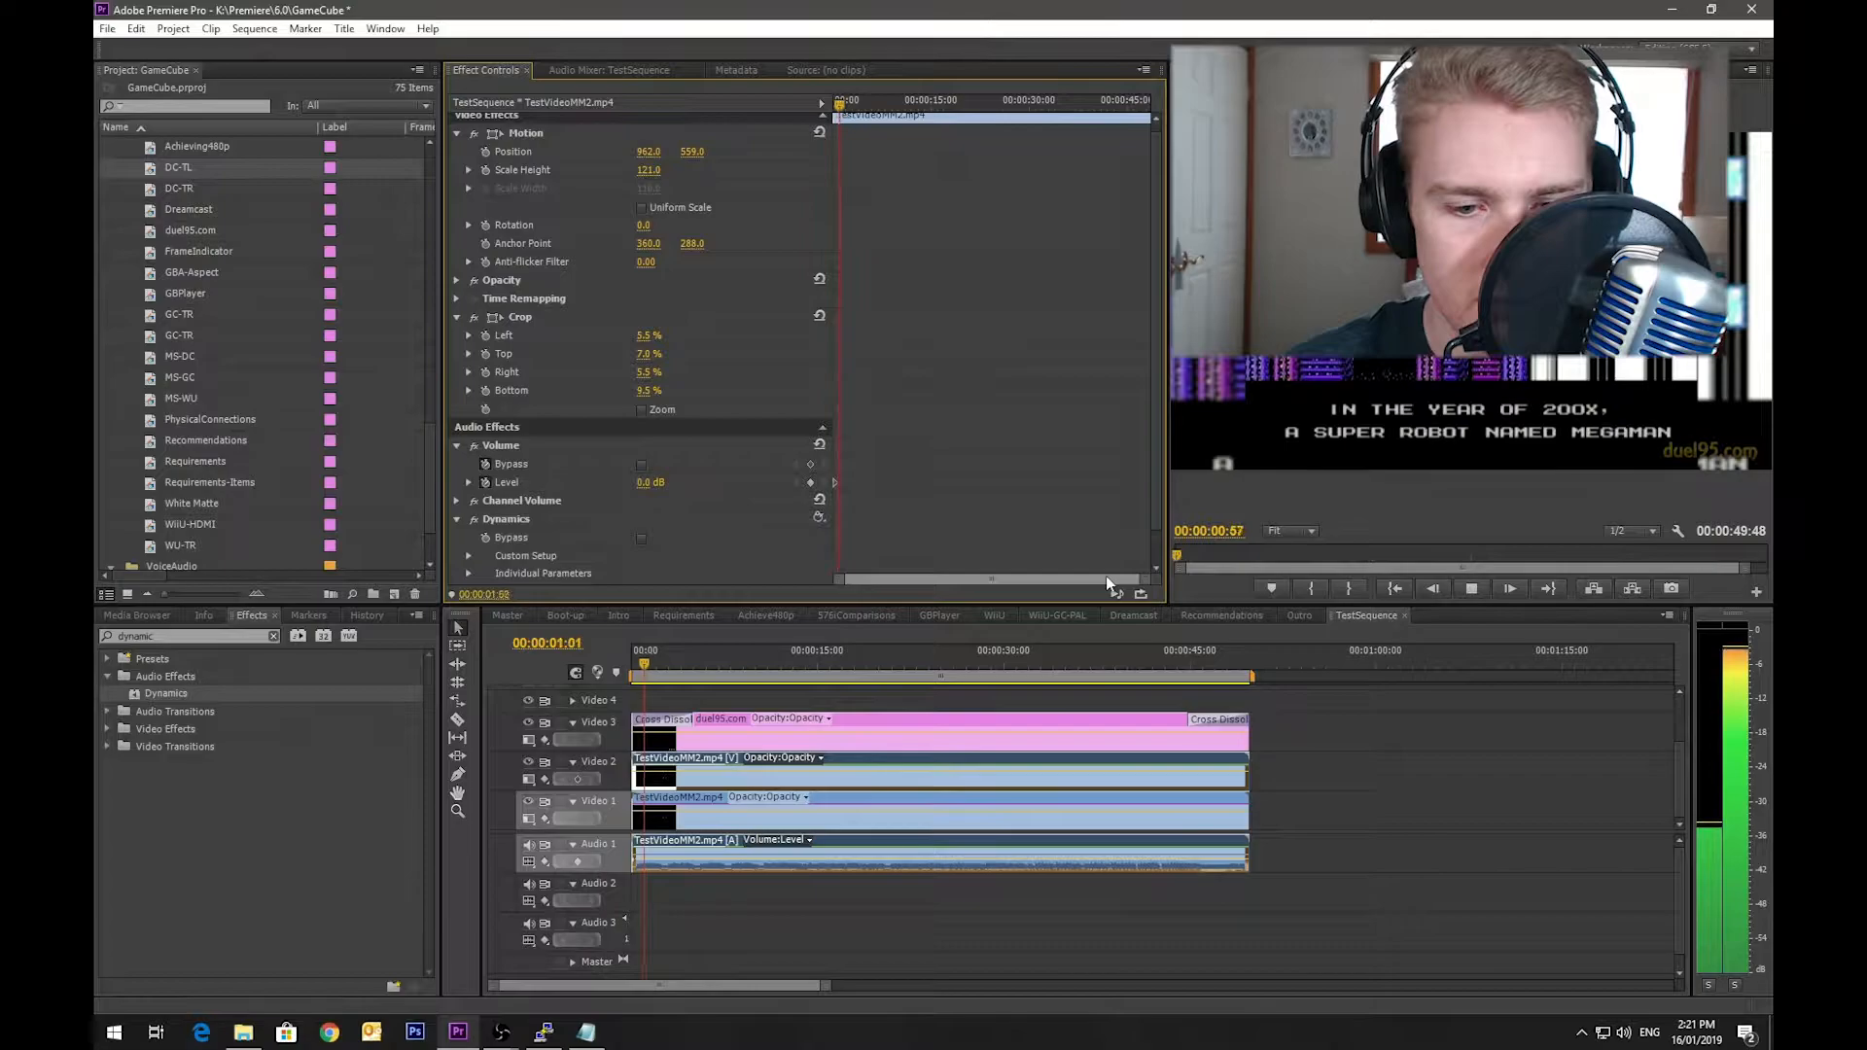
key(space)
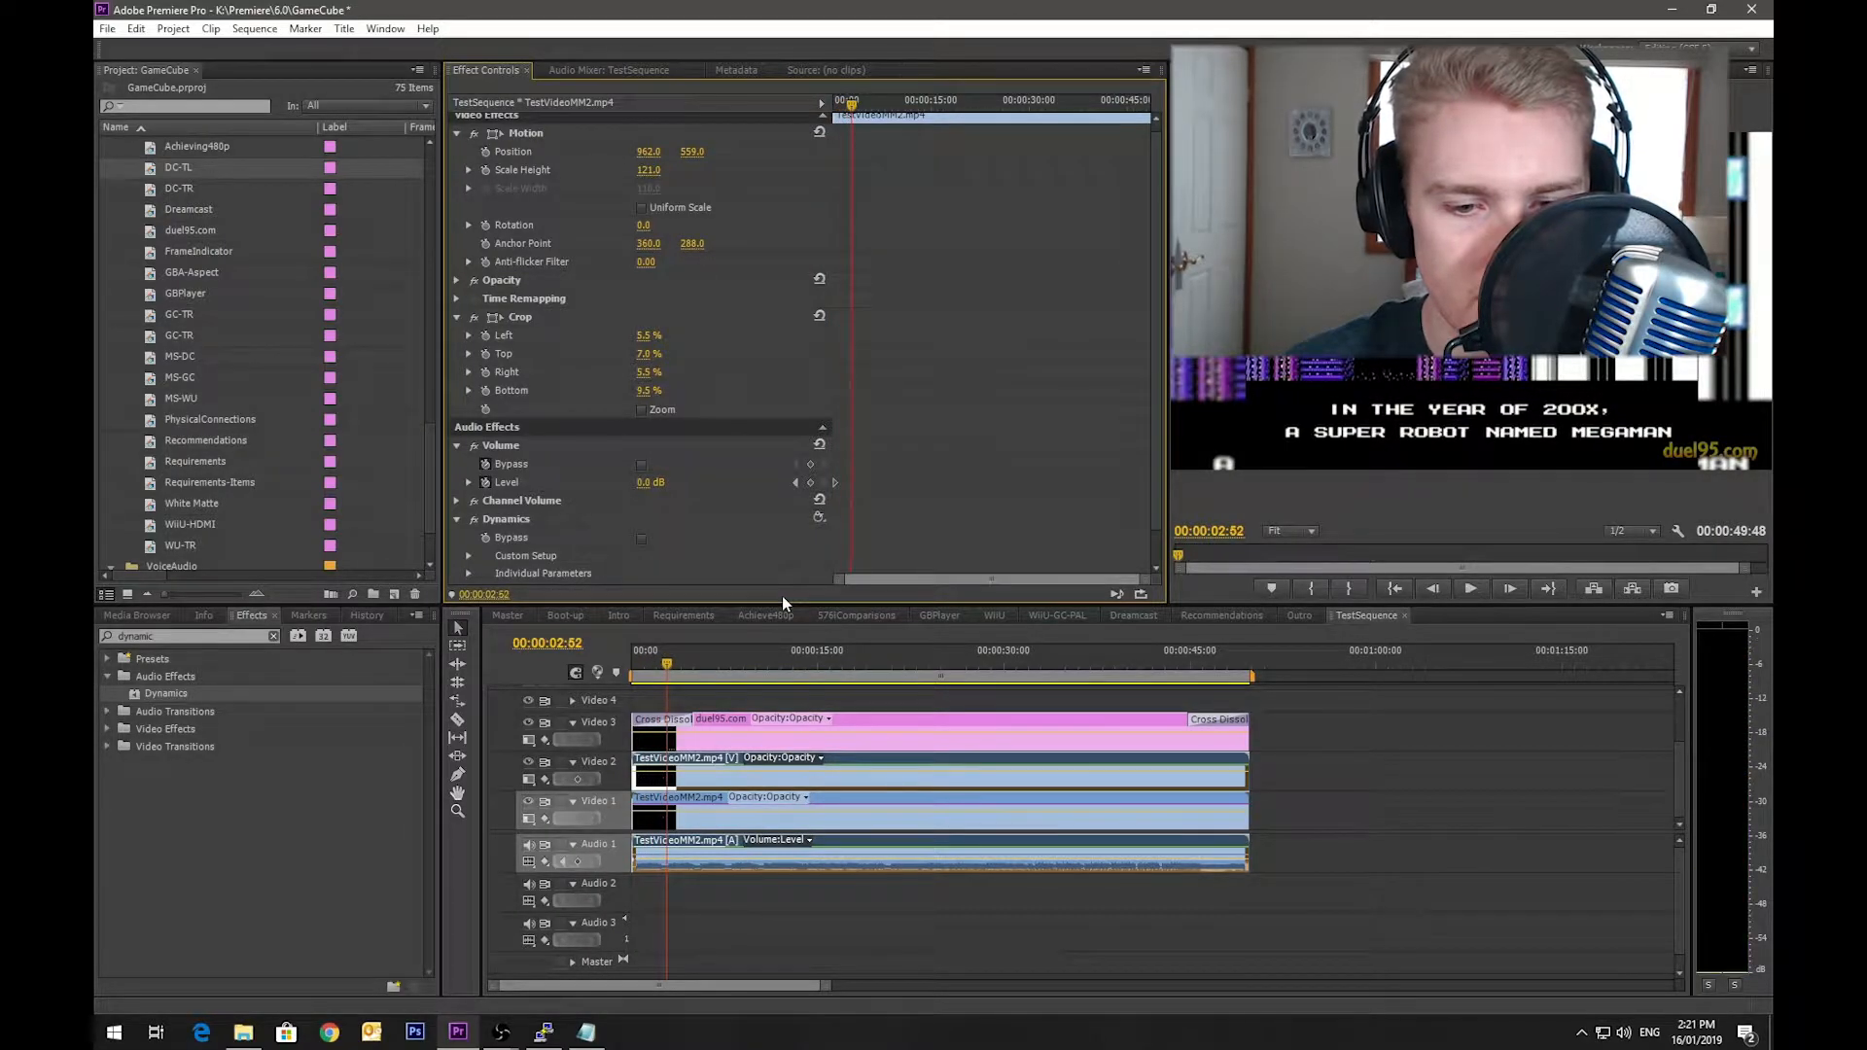
click(810, 482)
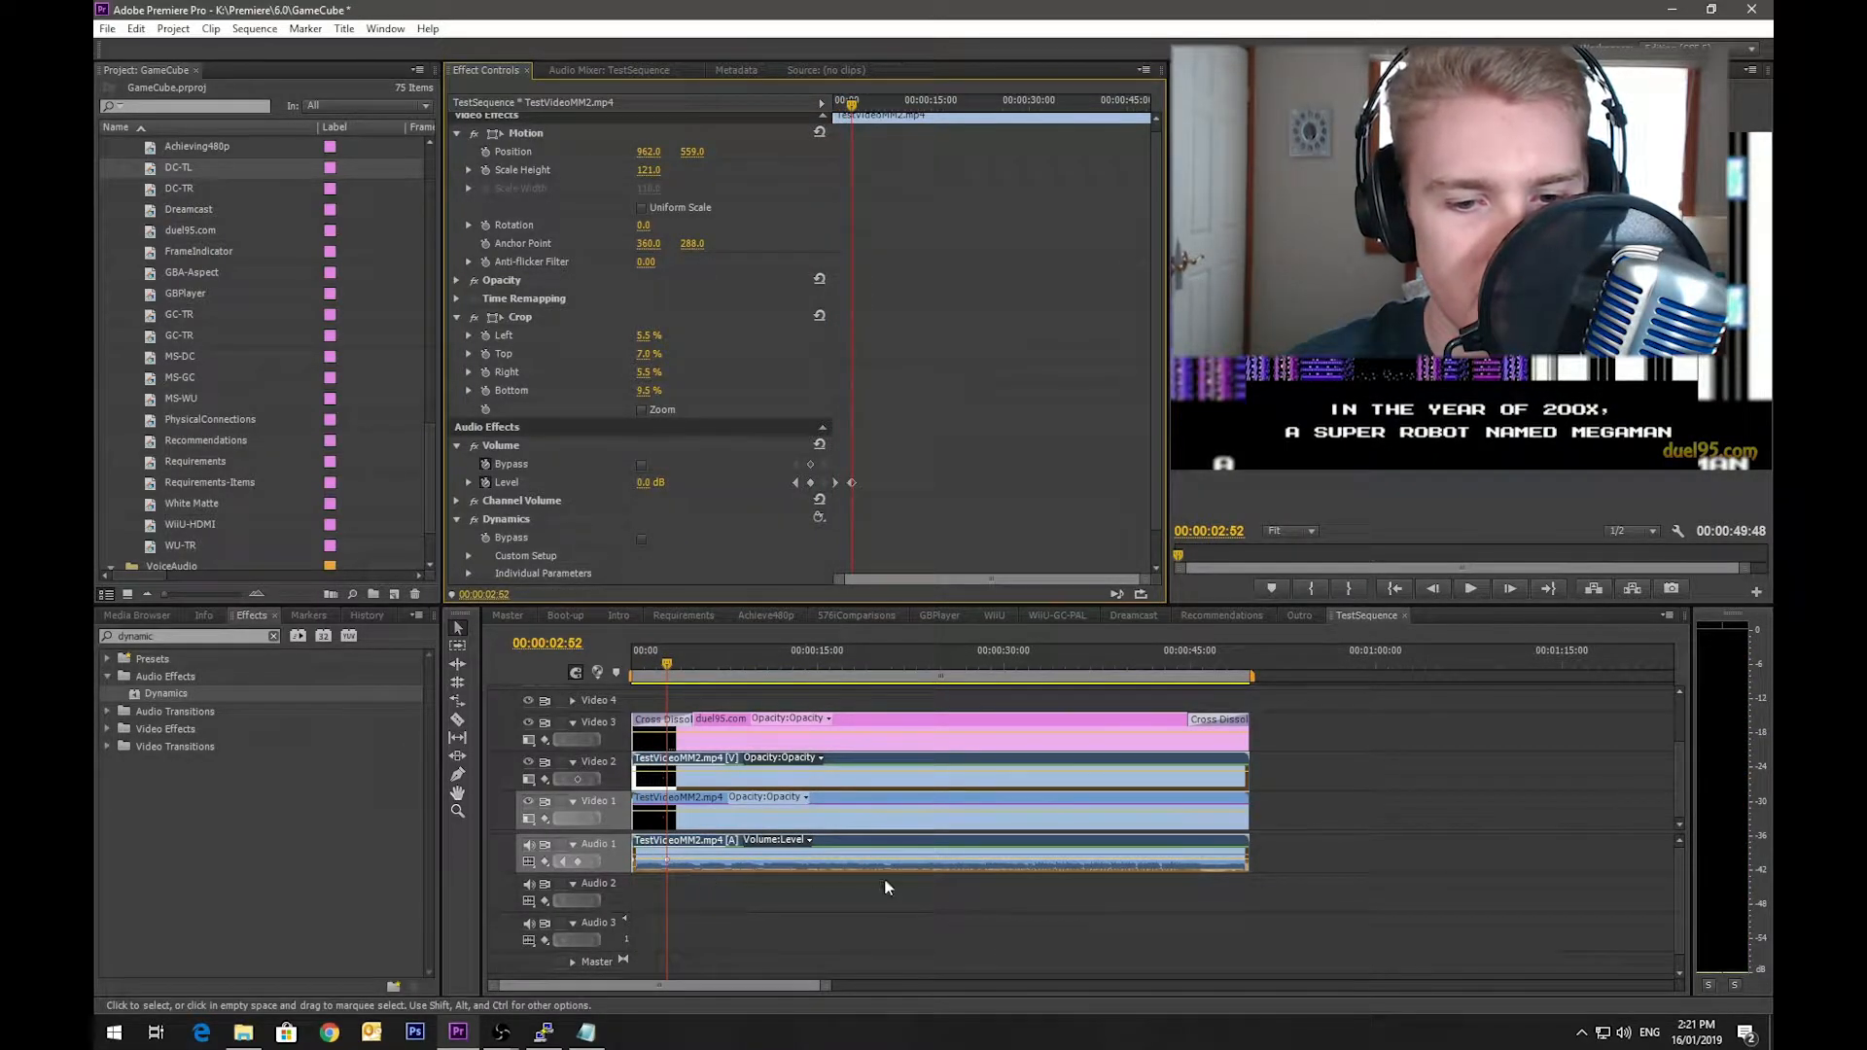
Step: Advance playback to 00:00:05:10, add a third Volume Level keyframe and set its level to -10 dB
key(space)
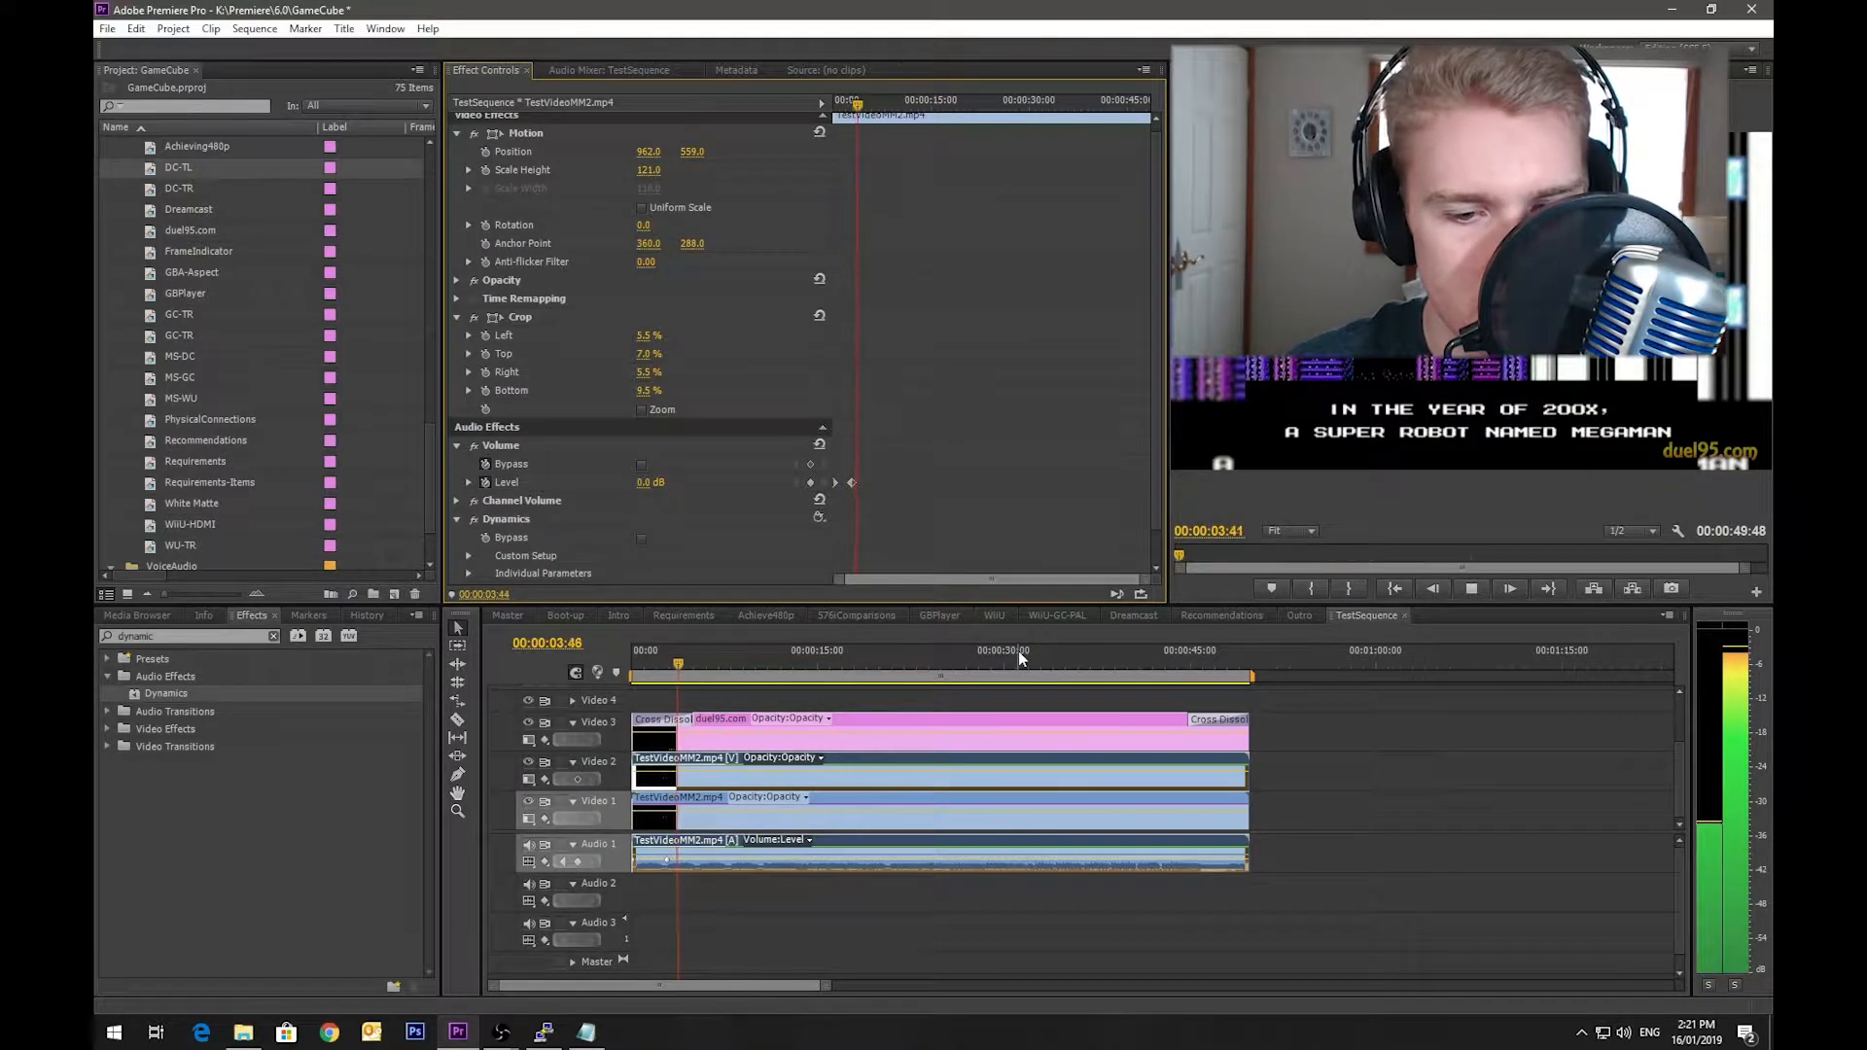
key(space)
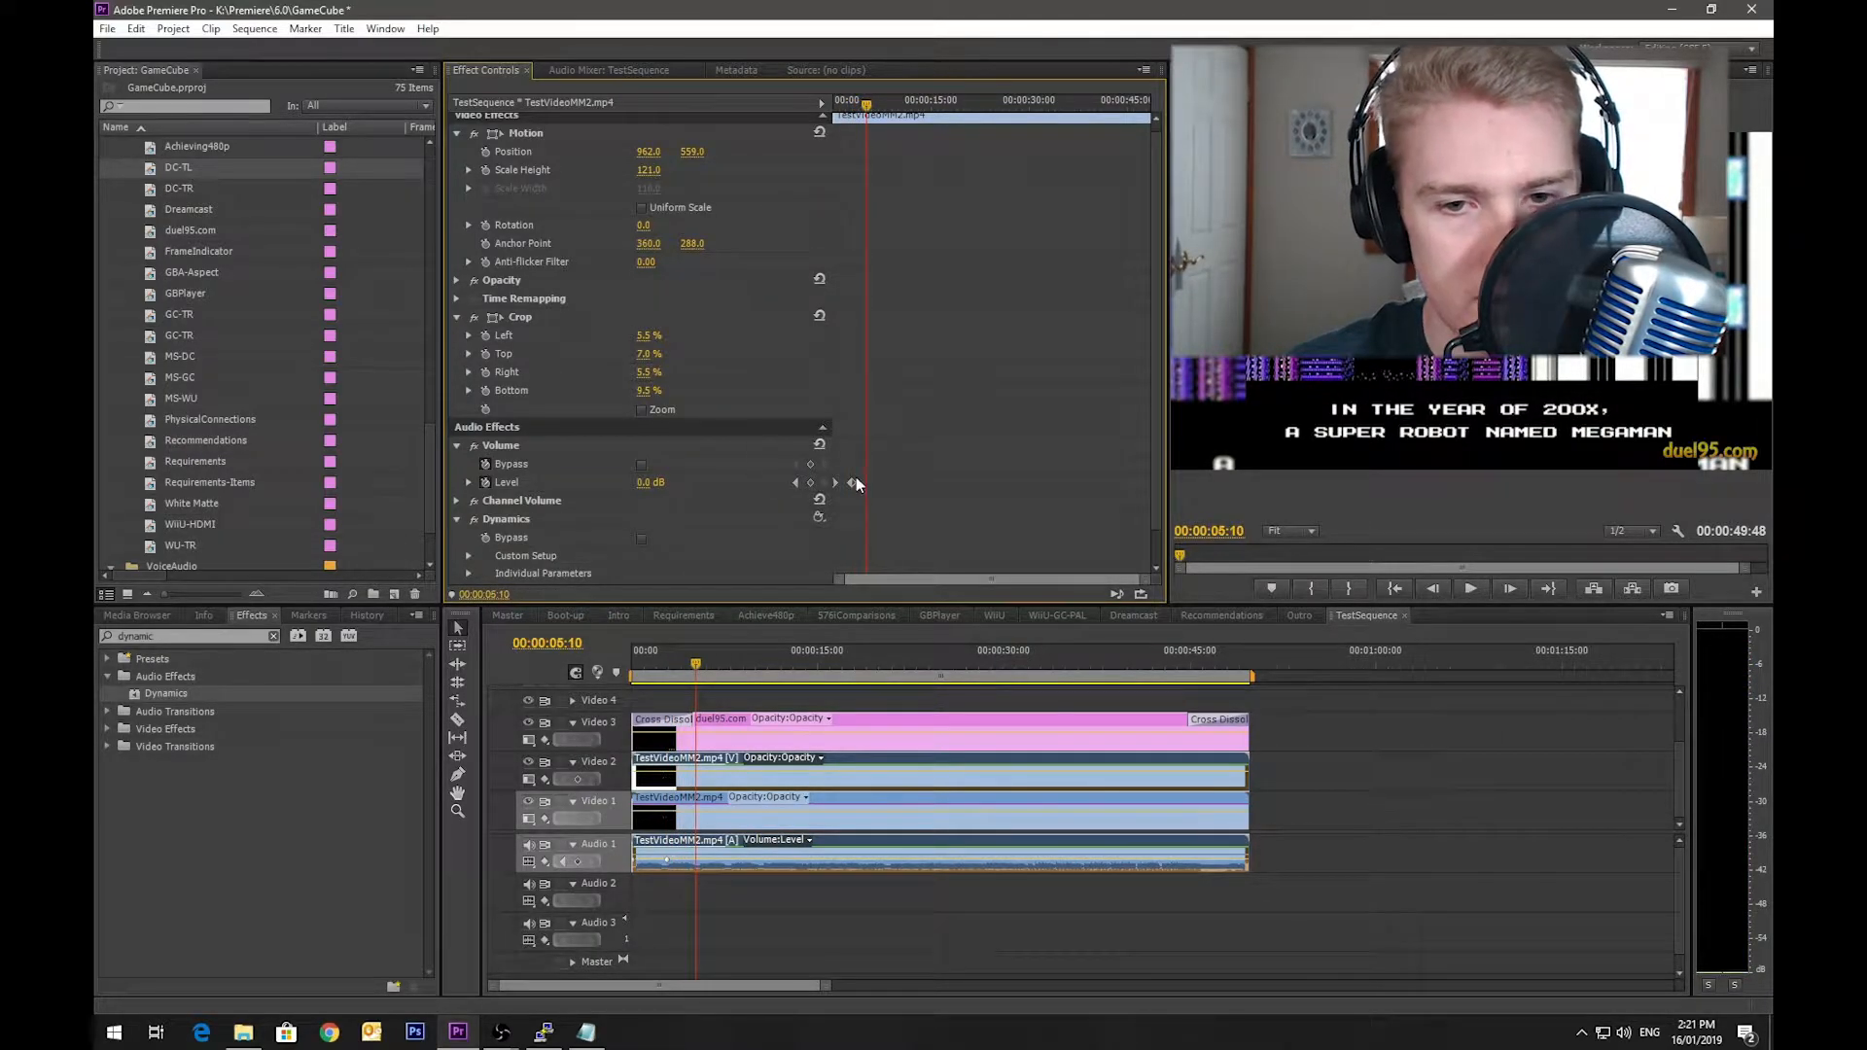
click(810, 482)
click(657, 482)
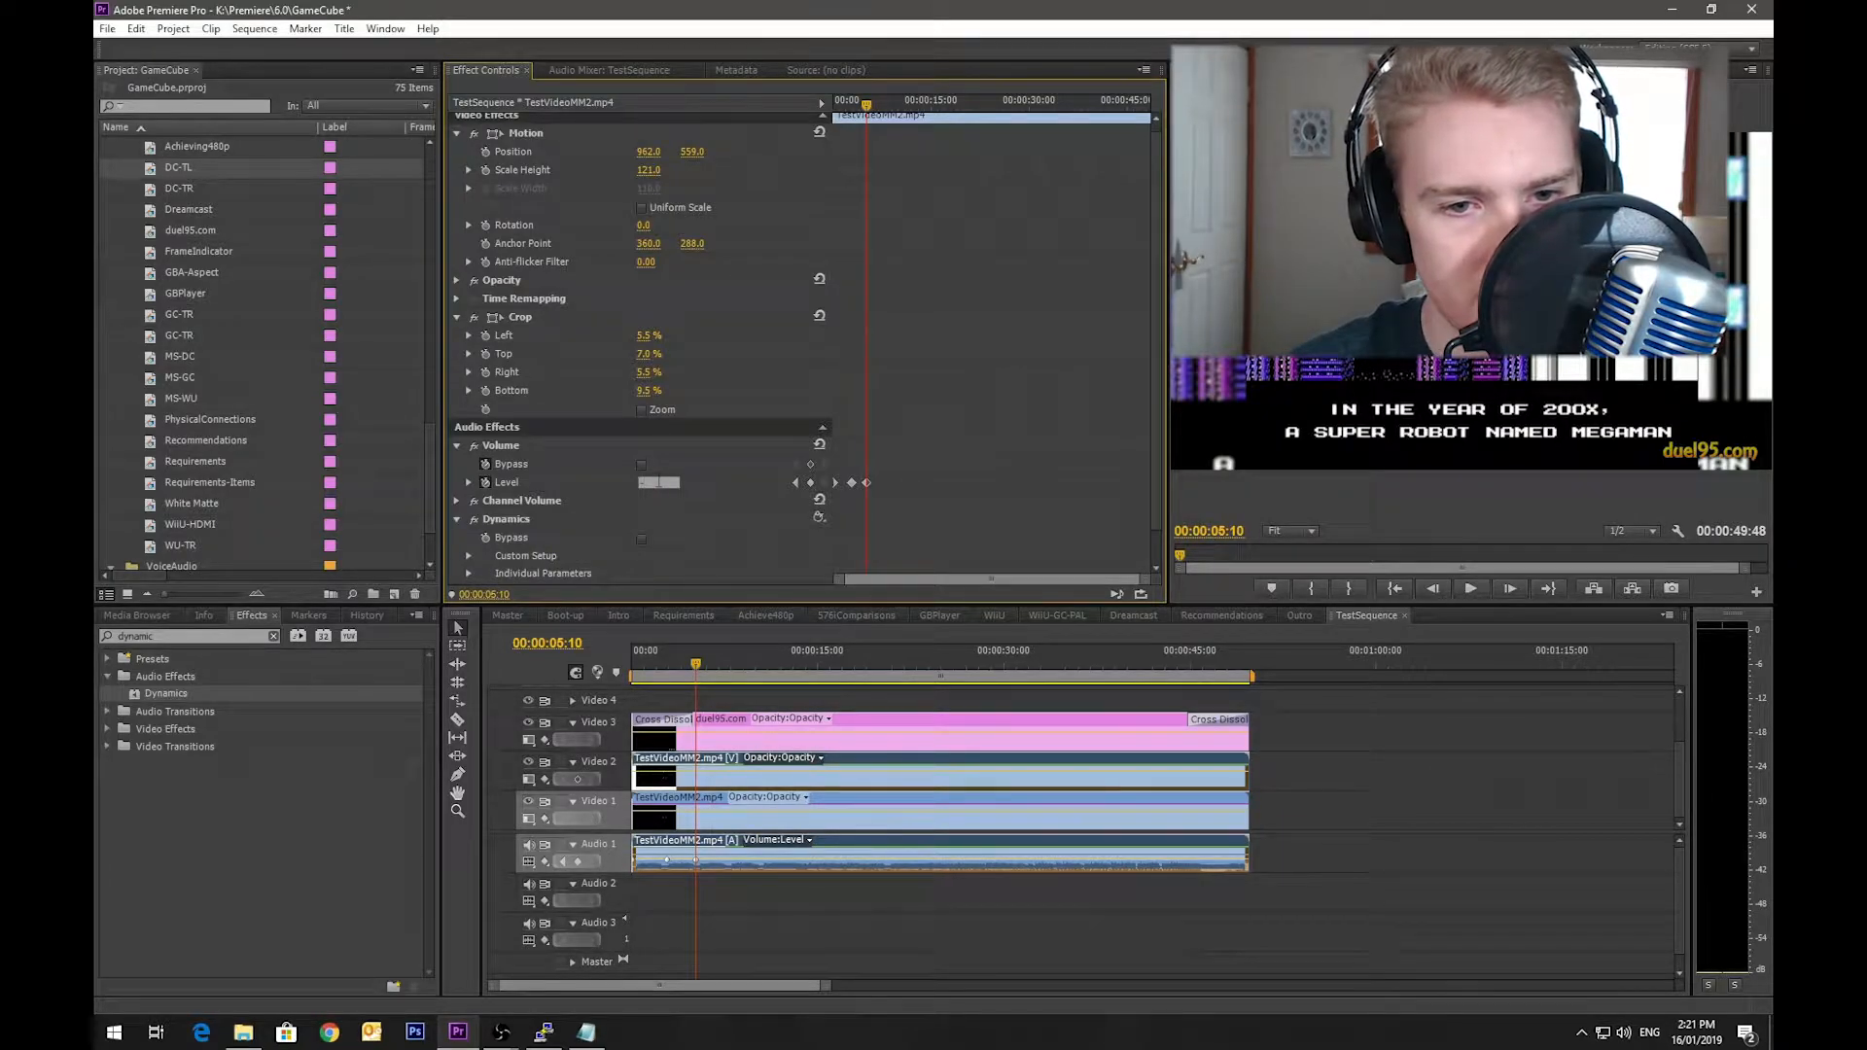
text(-10)
key(Return)
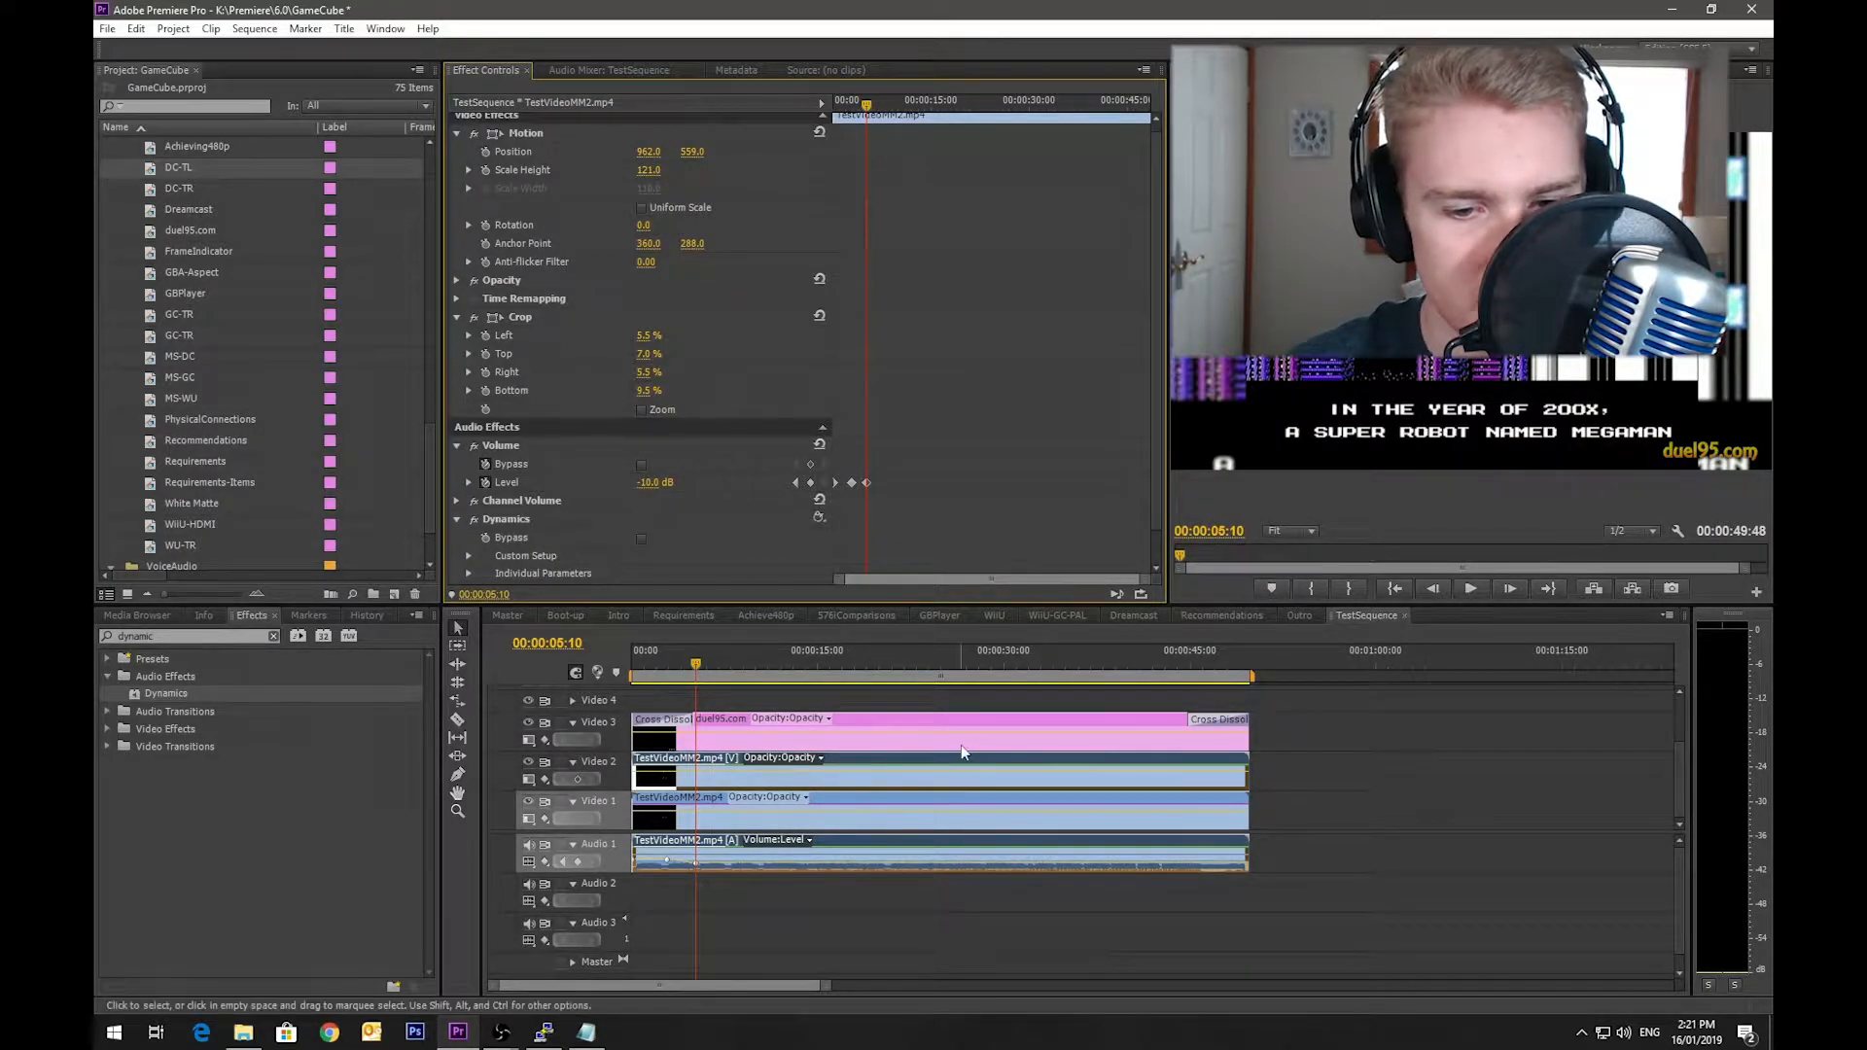
Step: Play the sequence from 00:00:01:50 to check the volume fade
key(space)
click(655, 662)
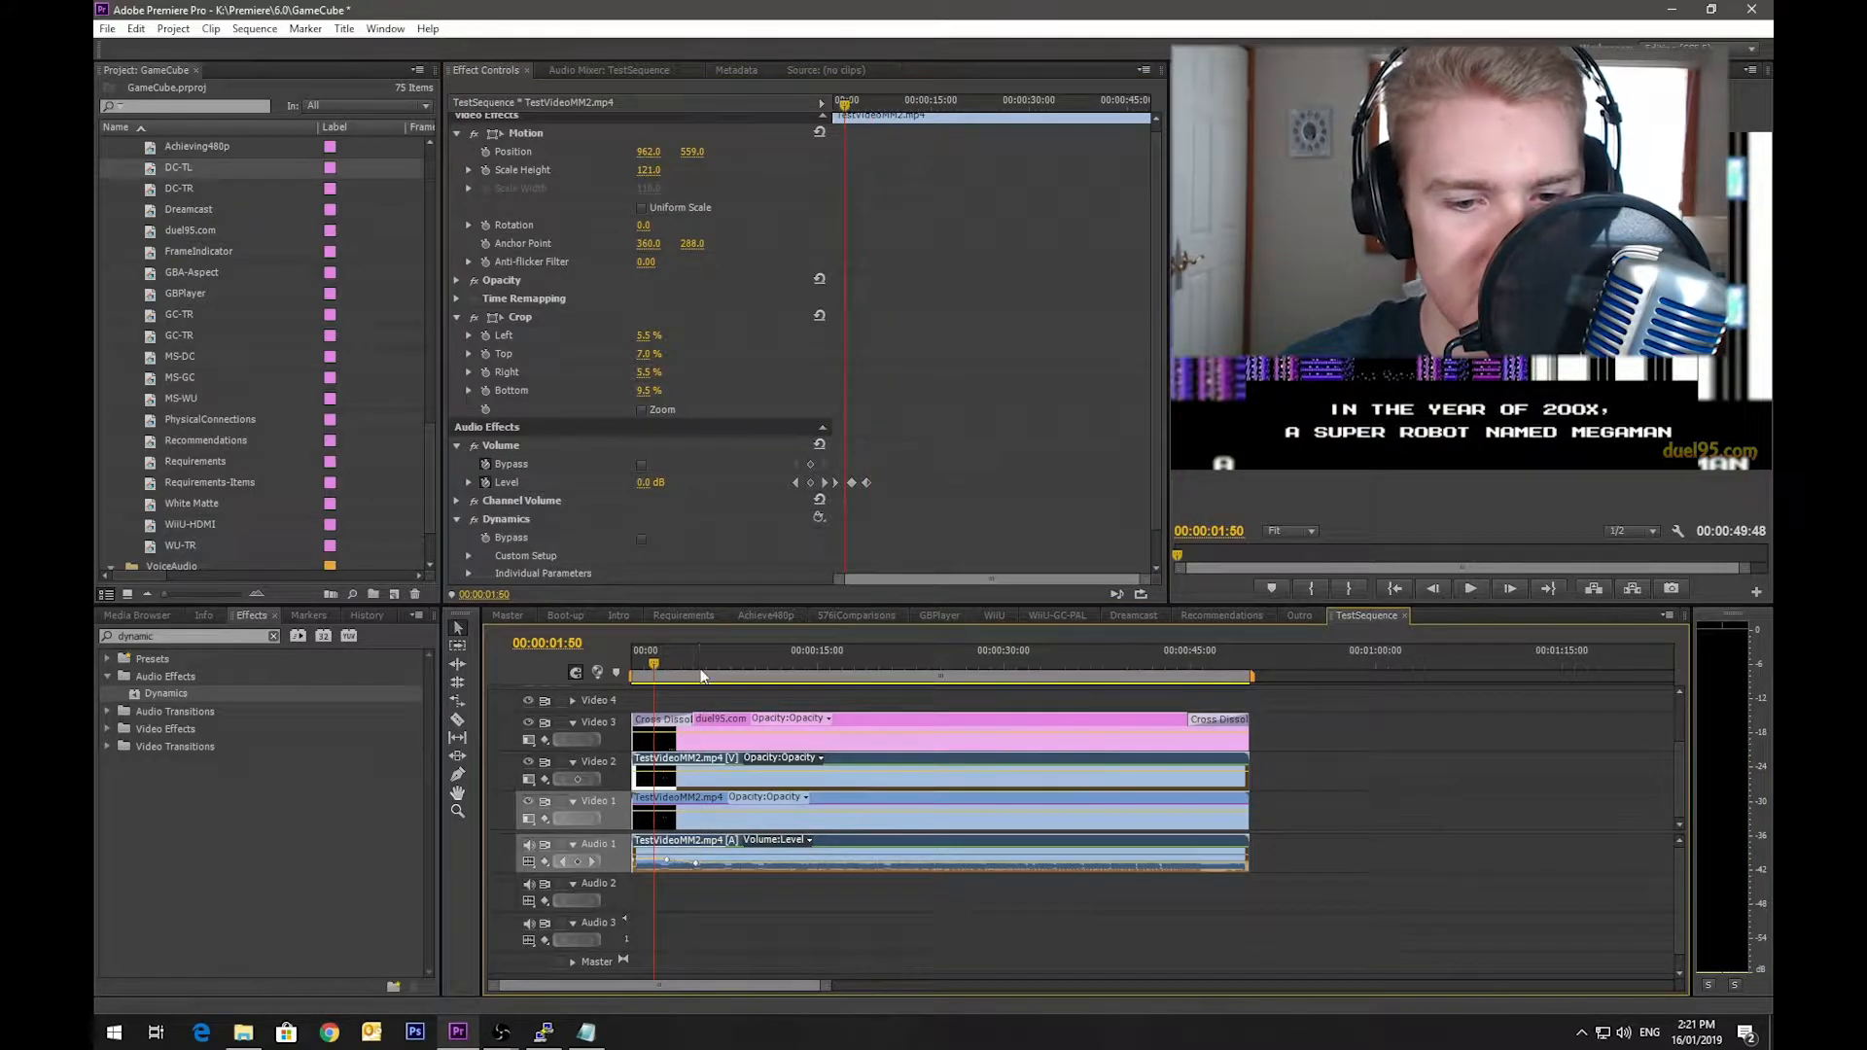
key(space)
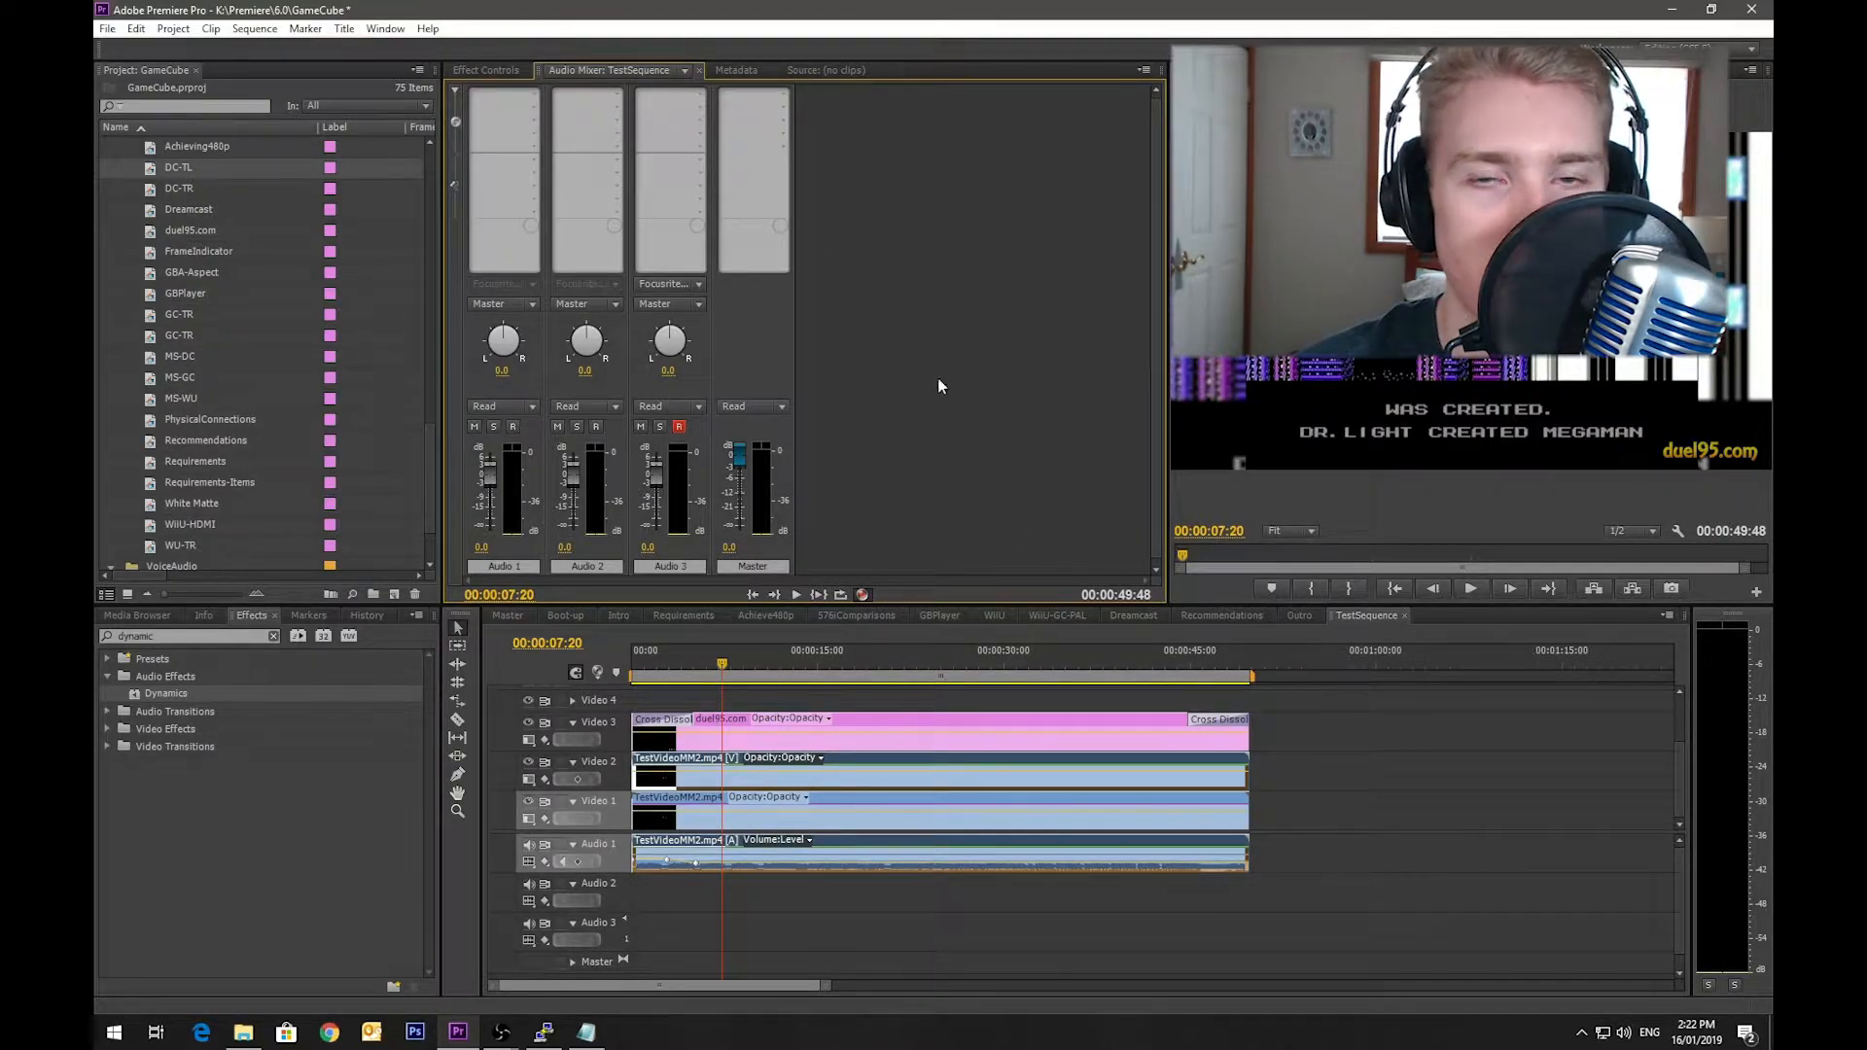
Step: Record a voice clip onto Audio 3 from 00:00:07:20 to 00:00:13:20, and disarm the track's recording
click(798, 595)
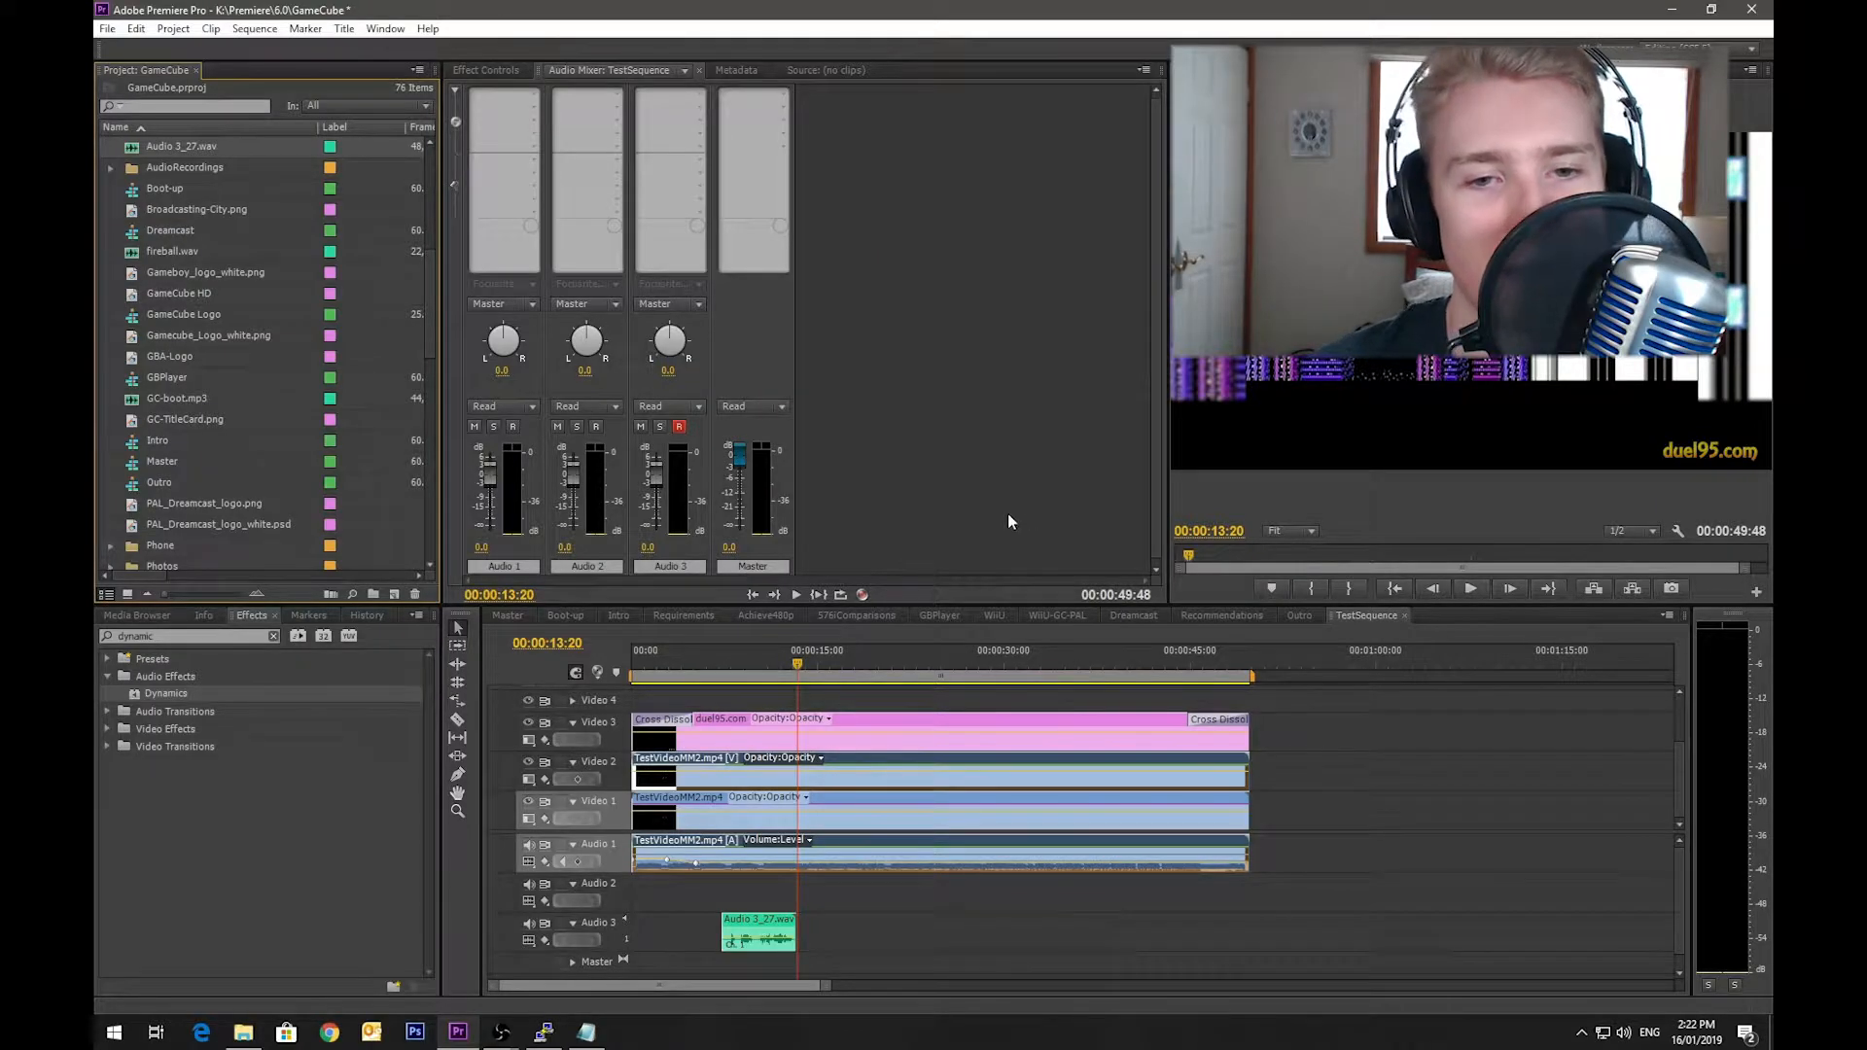
click(680, 428)
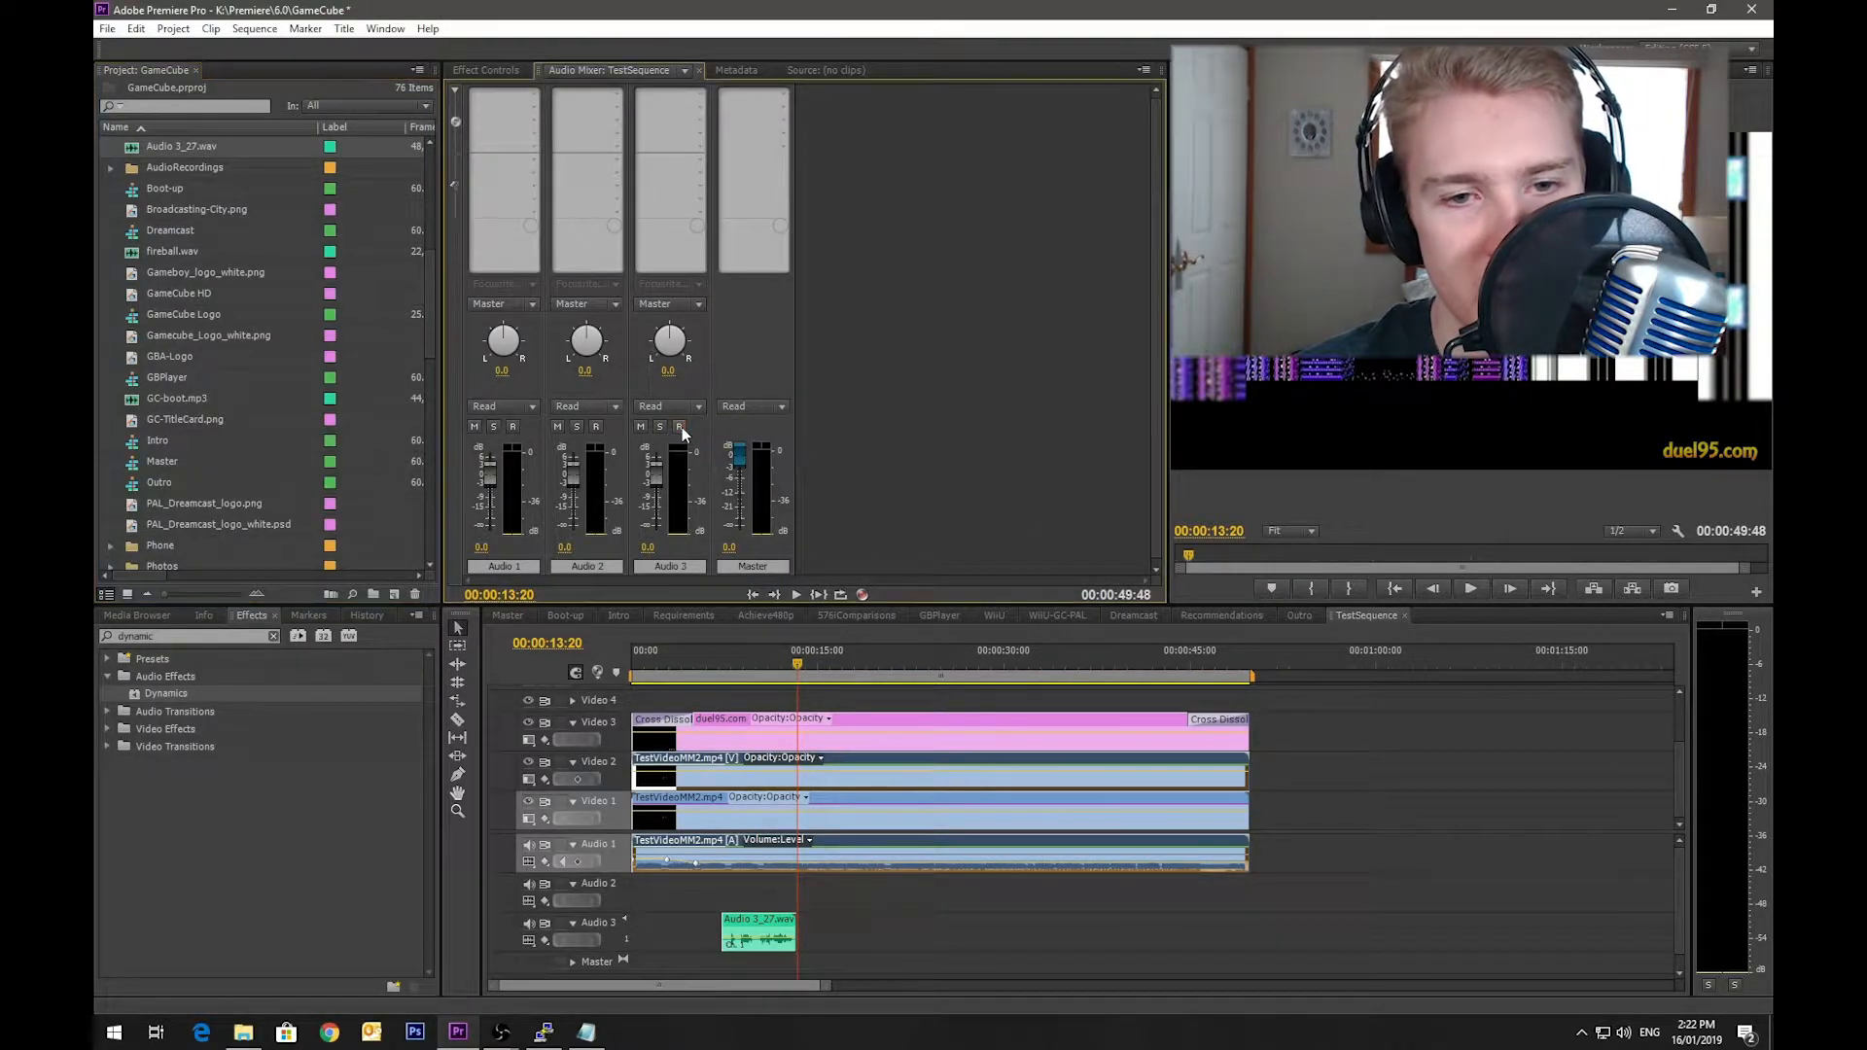
Step: Show the clip's effect settings and play the sequence from just before the voice recording to about 00:00:10:08
click(481, 68)
click(702, 664)
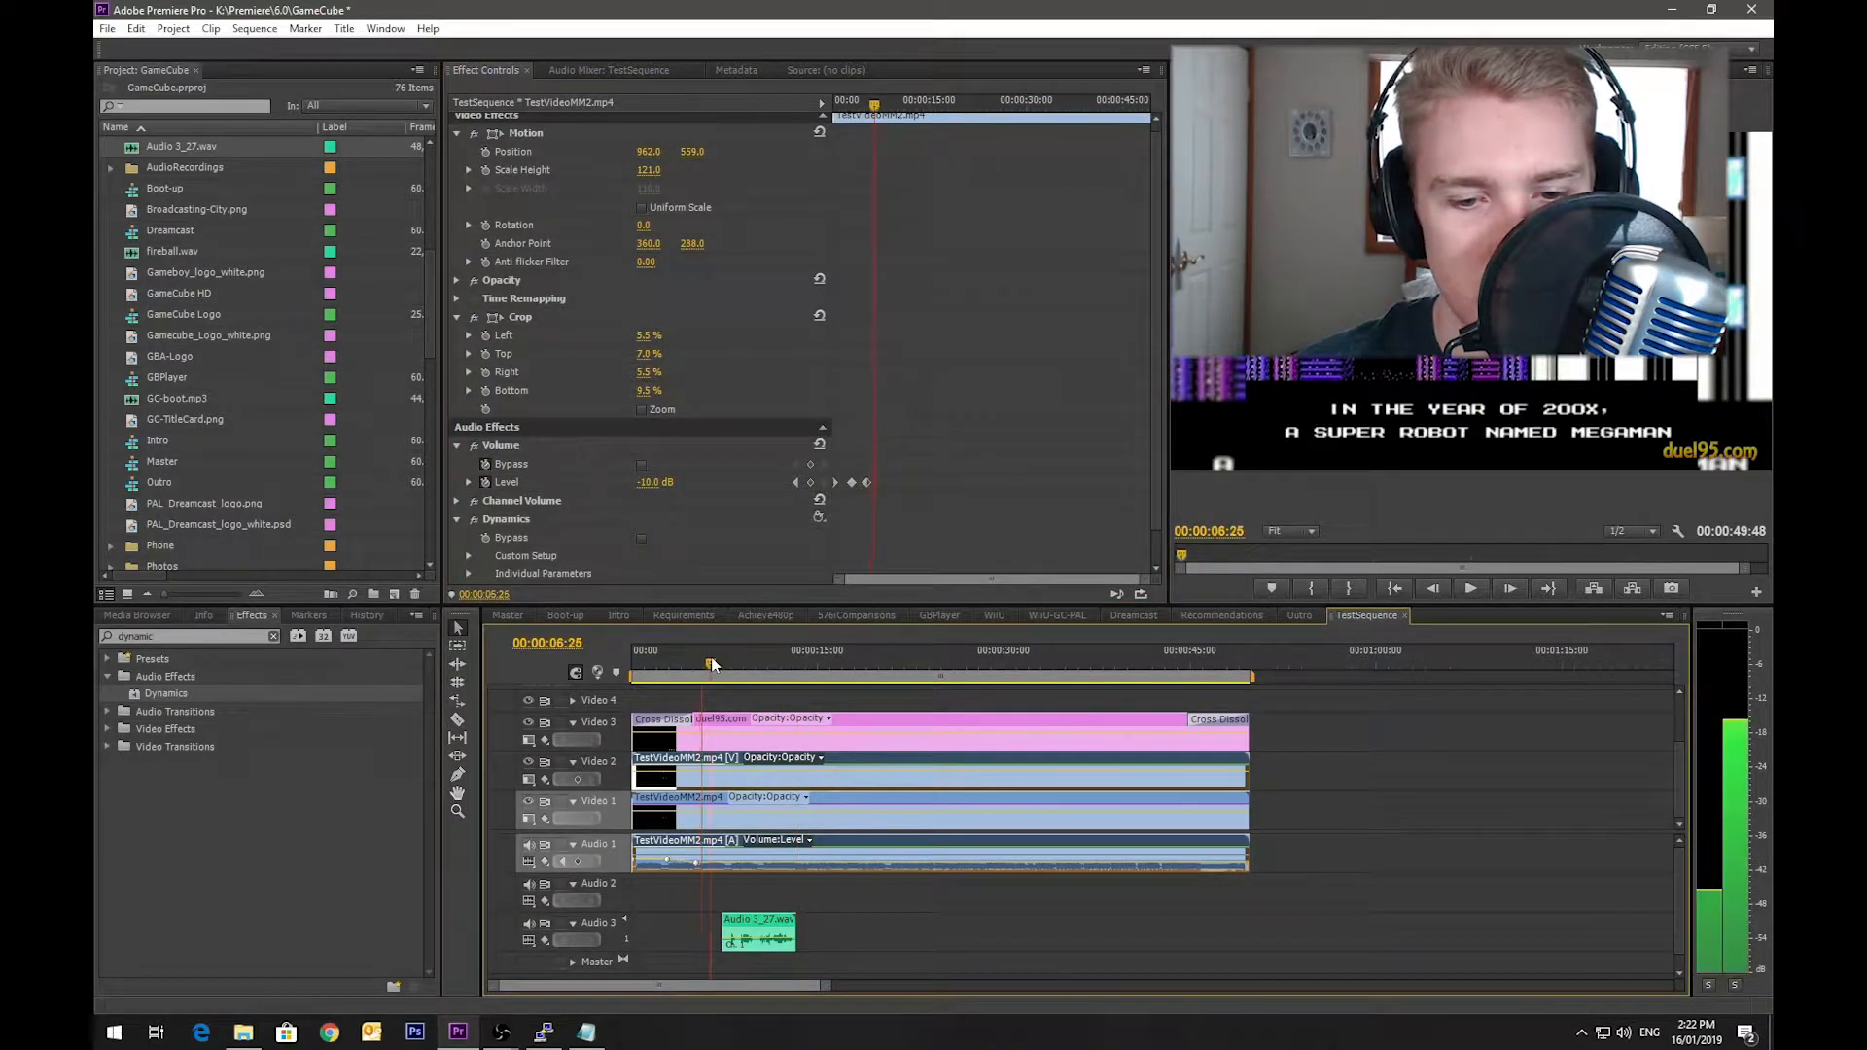
key(space)
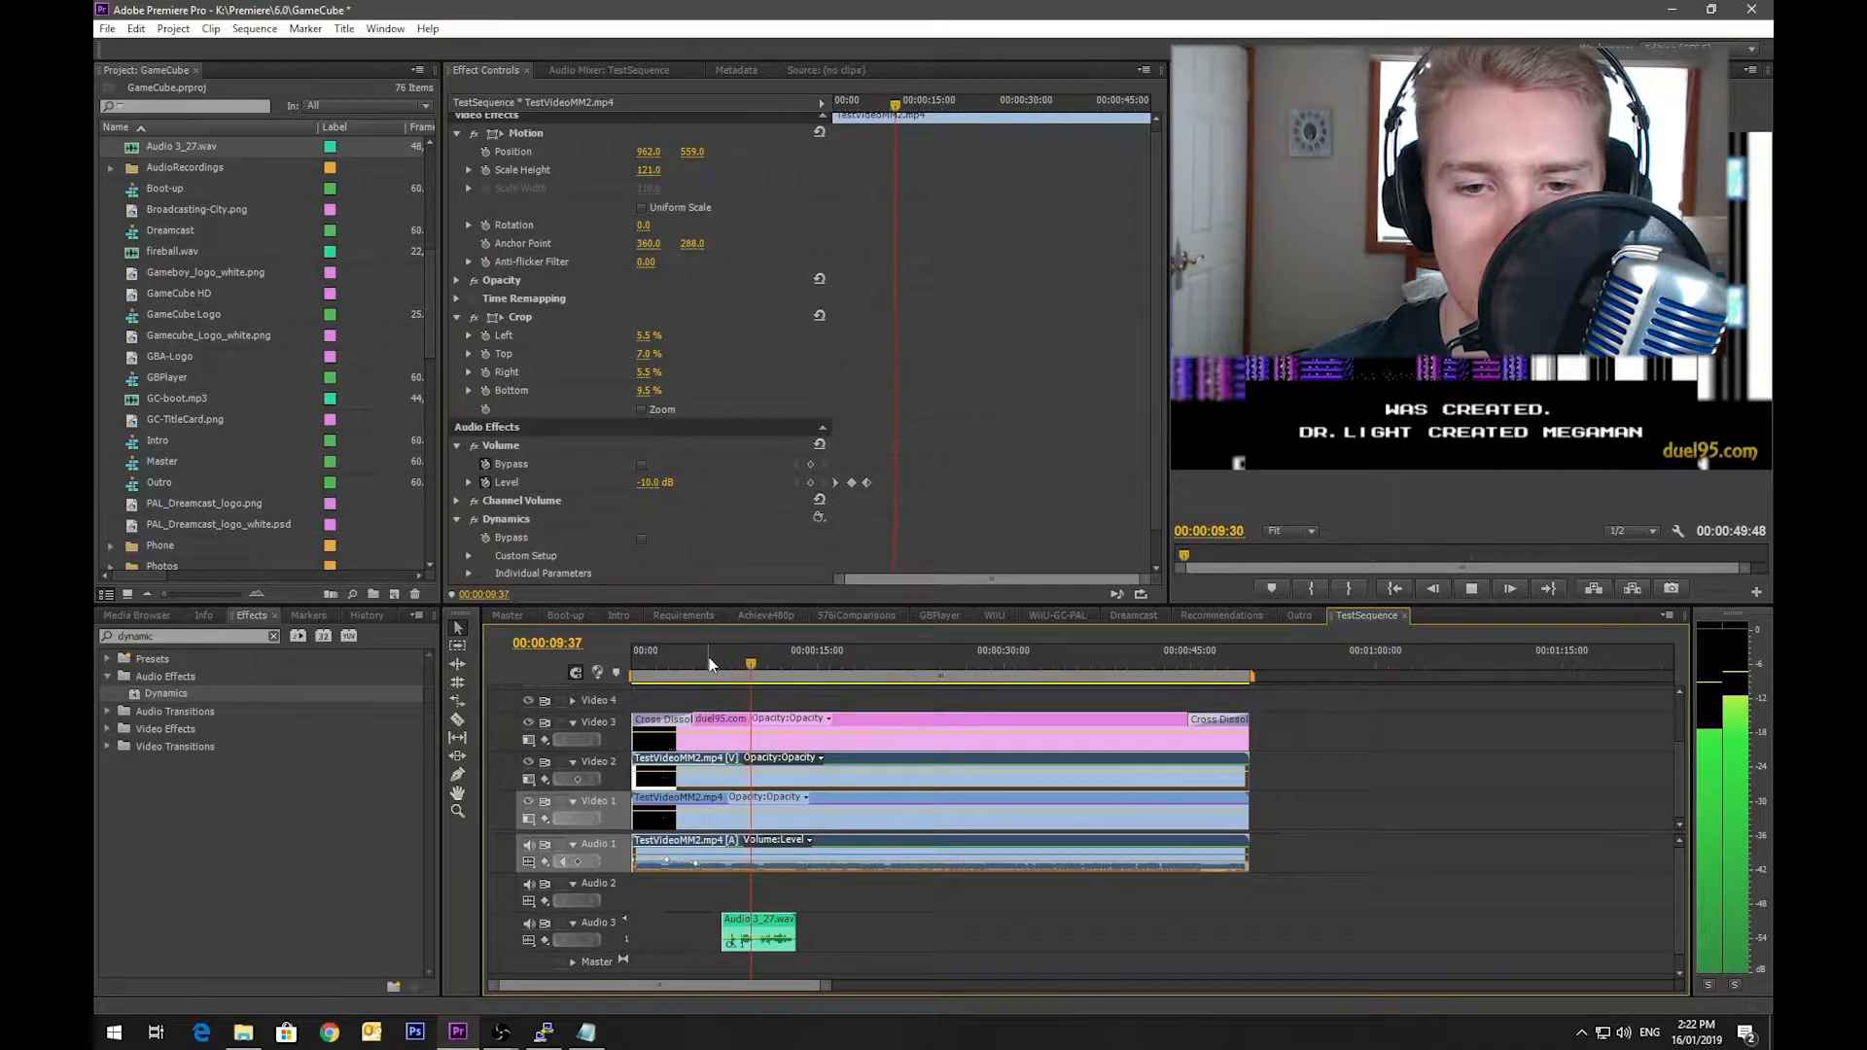
key(space)
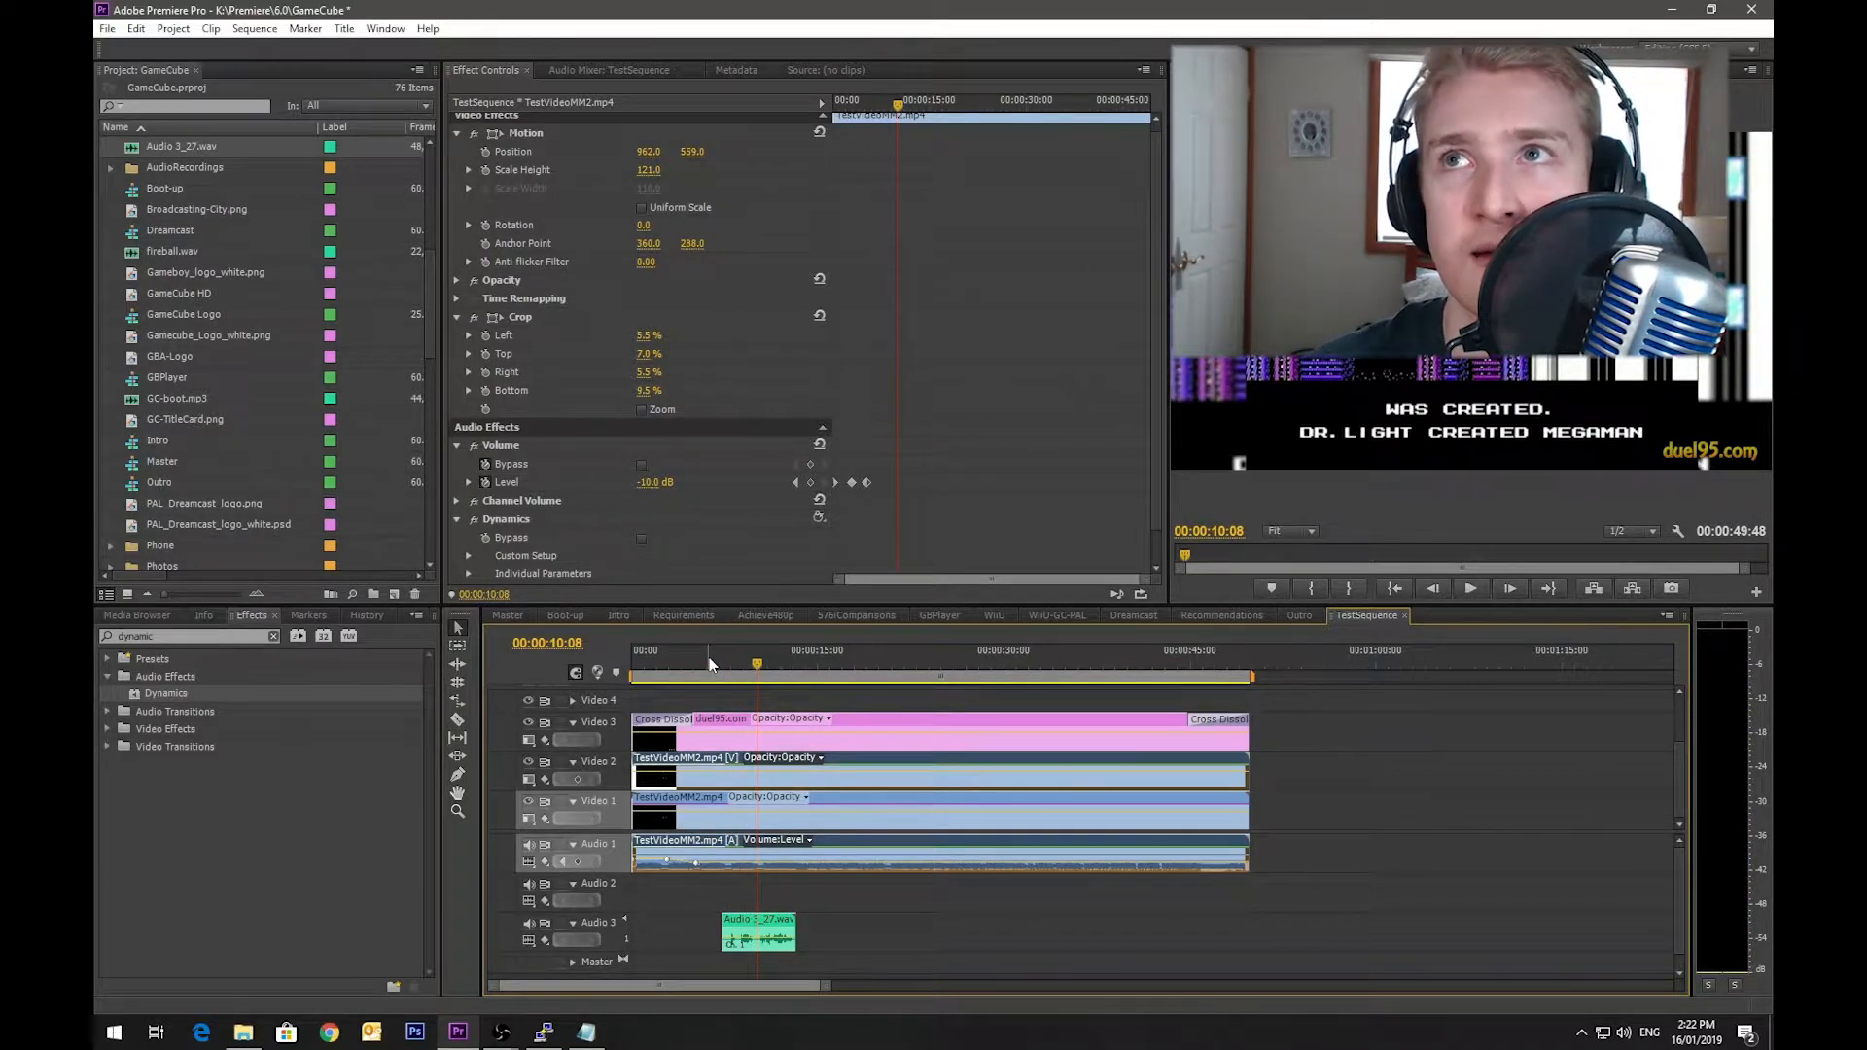
Step: Move the playhead just before the Audio 3_27.wav clip on Audio 3 and open that clip for editing in Adobe Audition
click(766, 925)
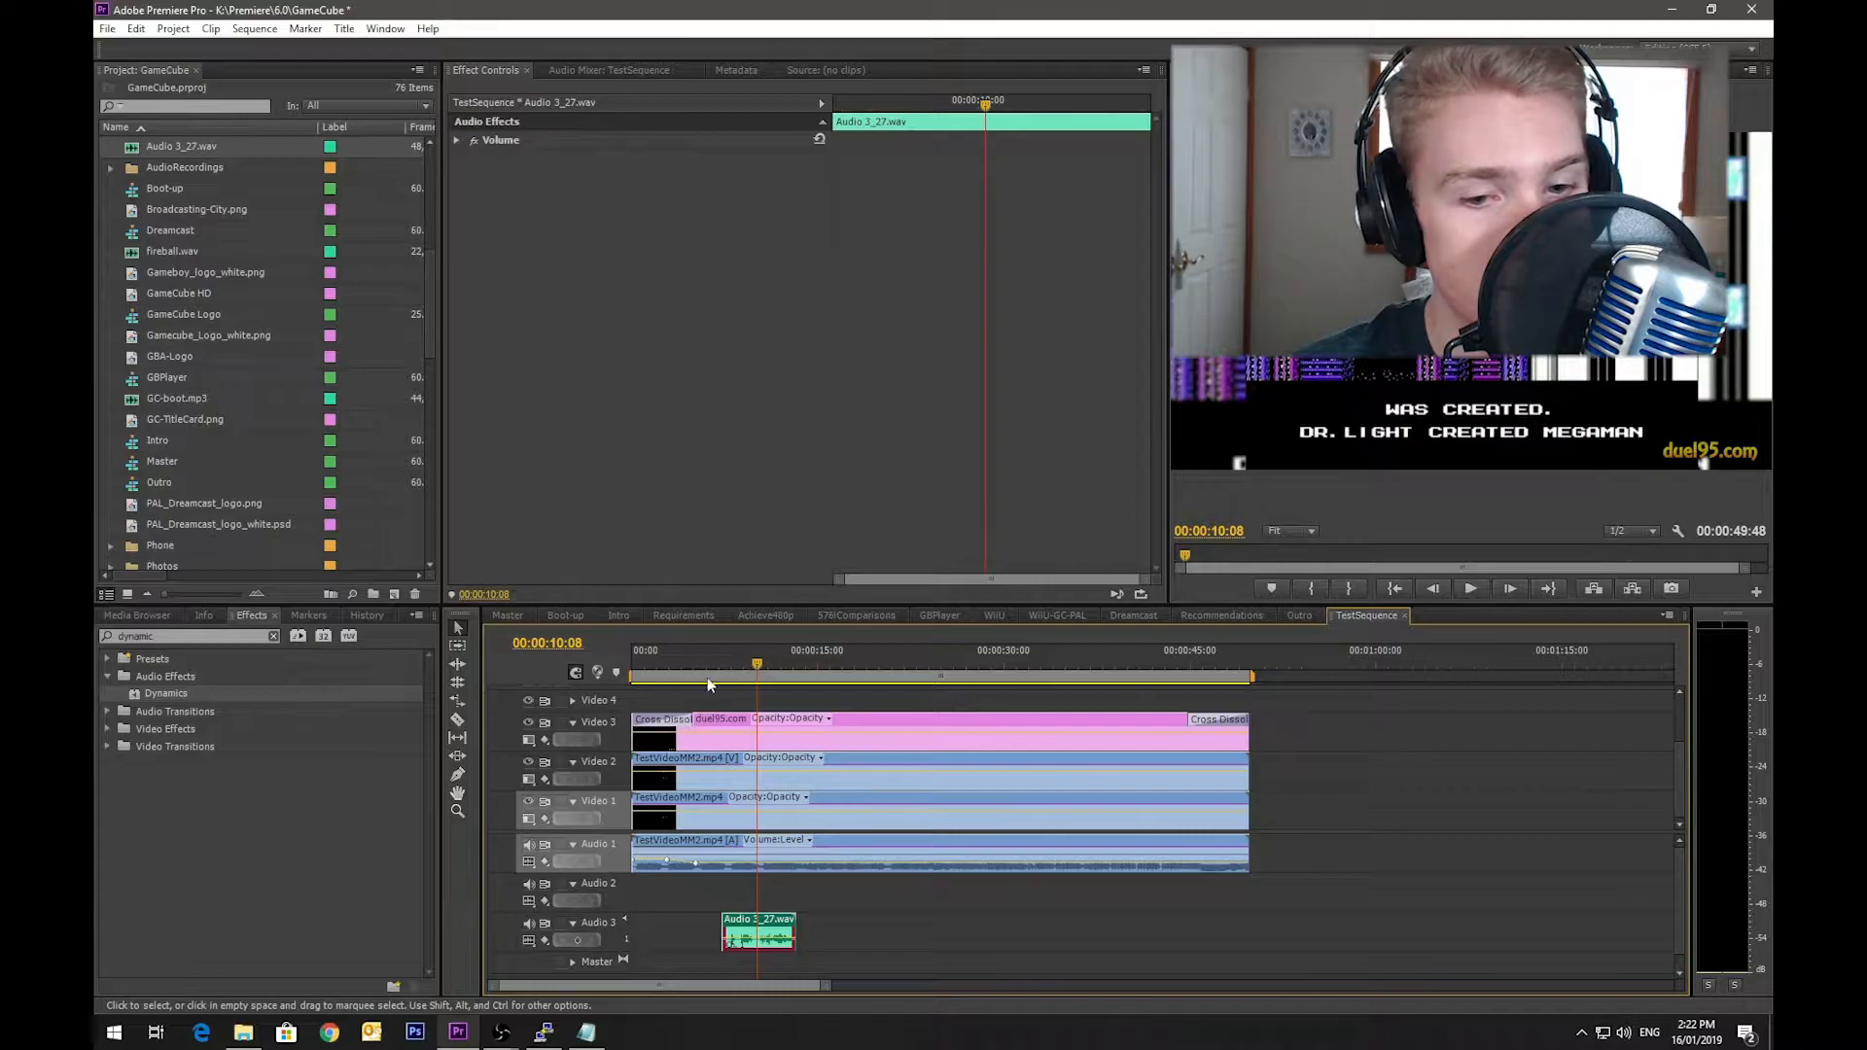
drag(729, 651, 719, 665)
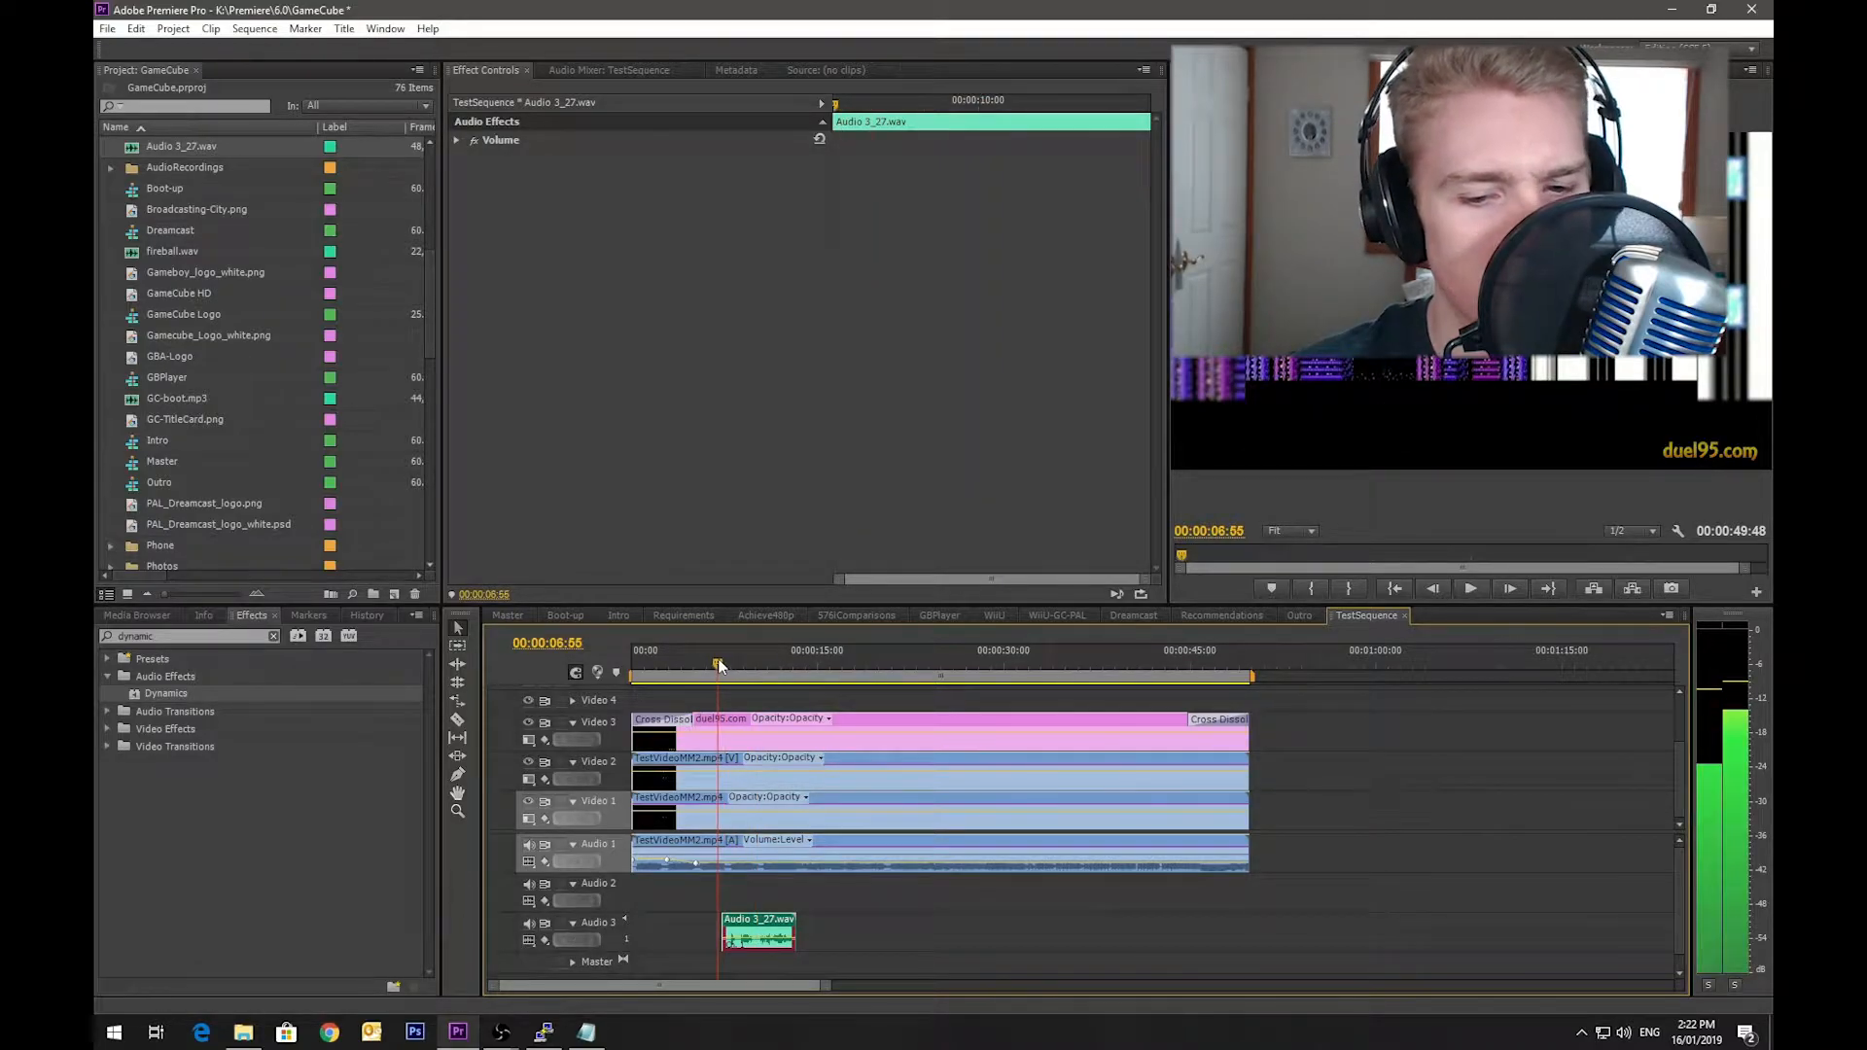
right_click(751, 925)
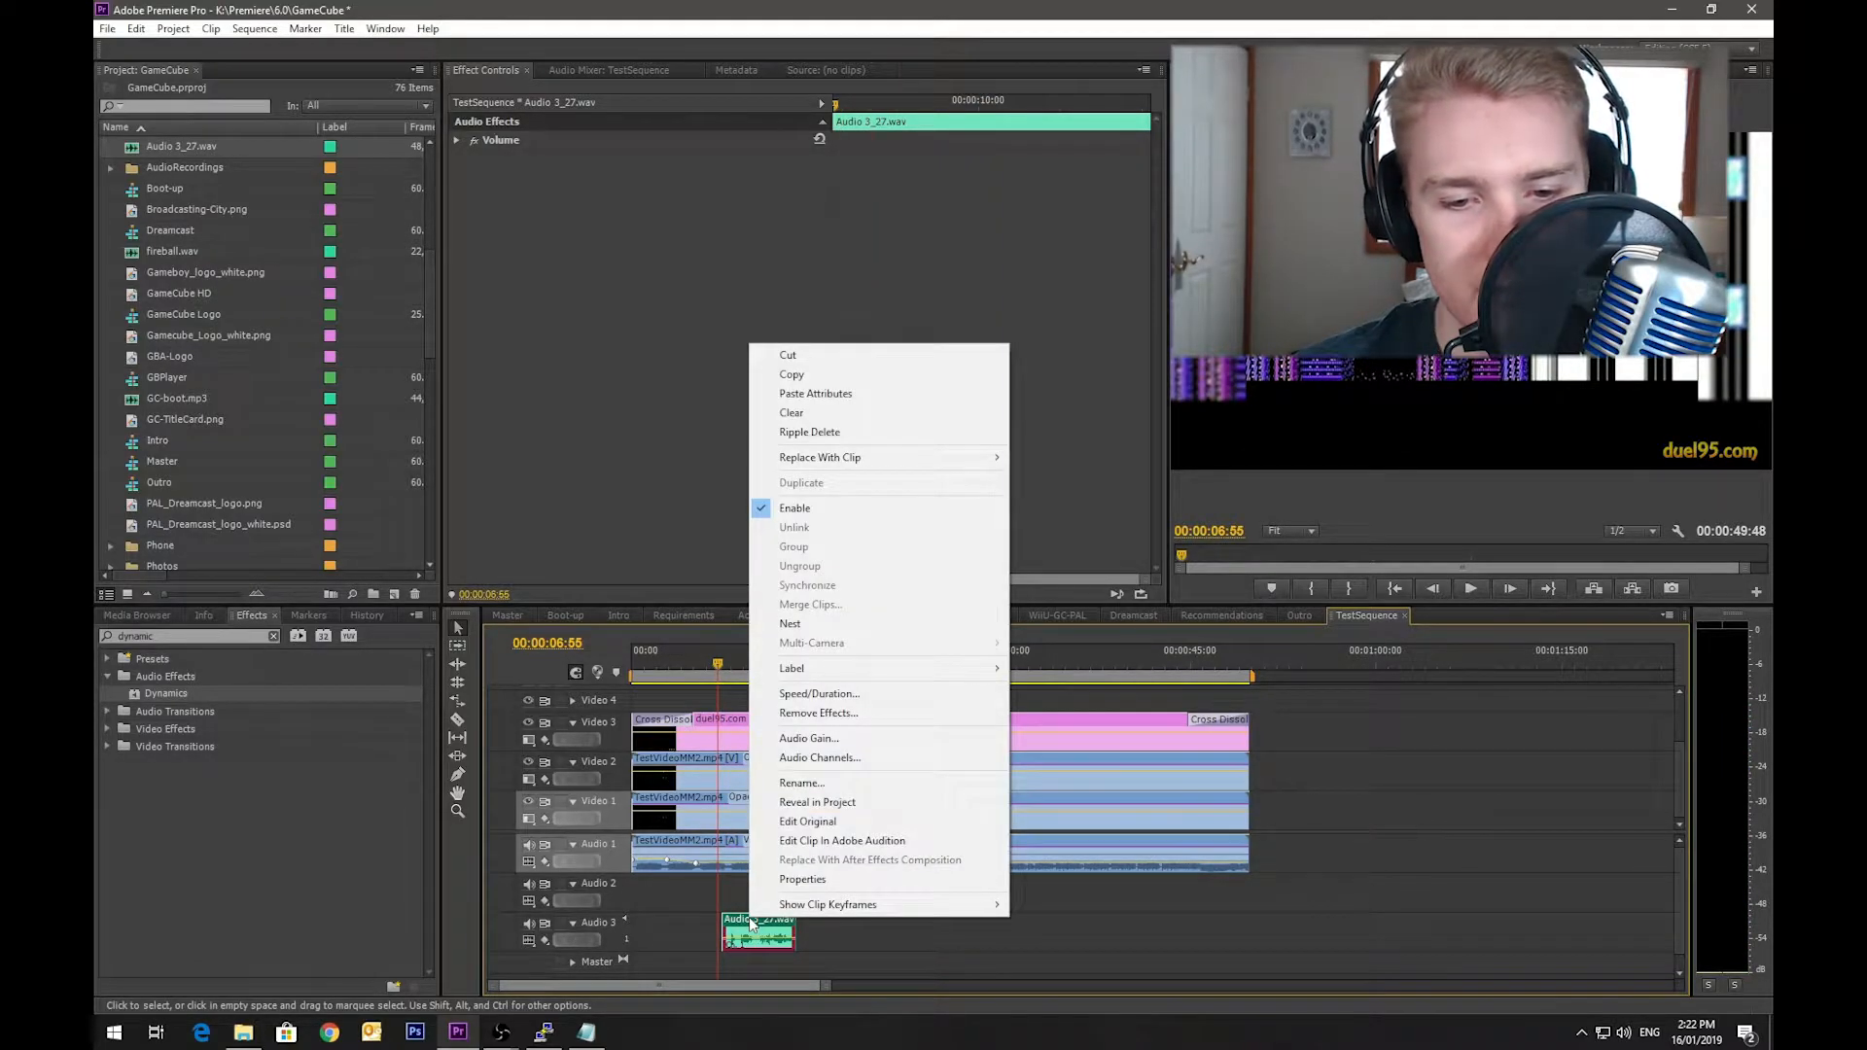
click(809, 842)
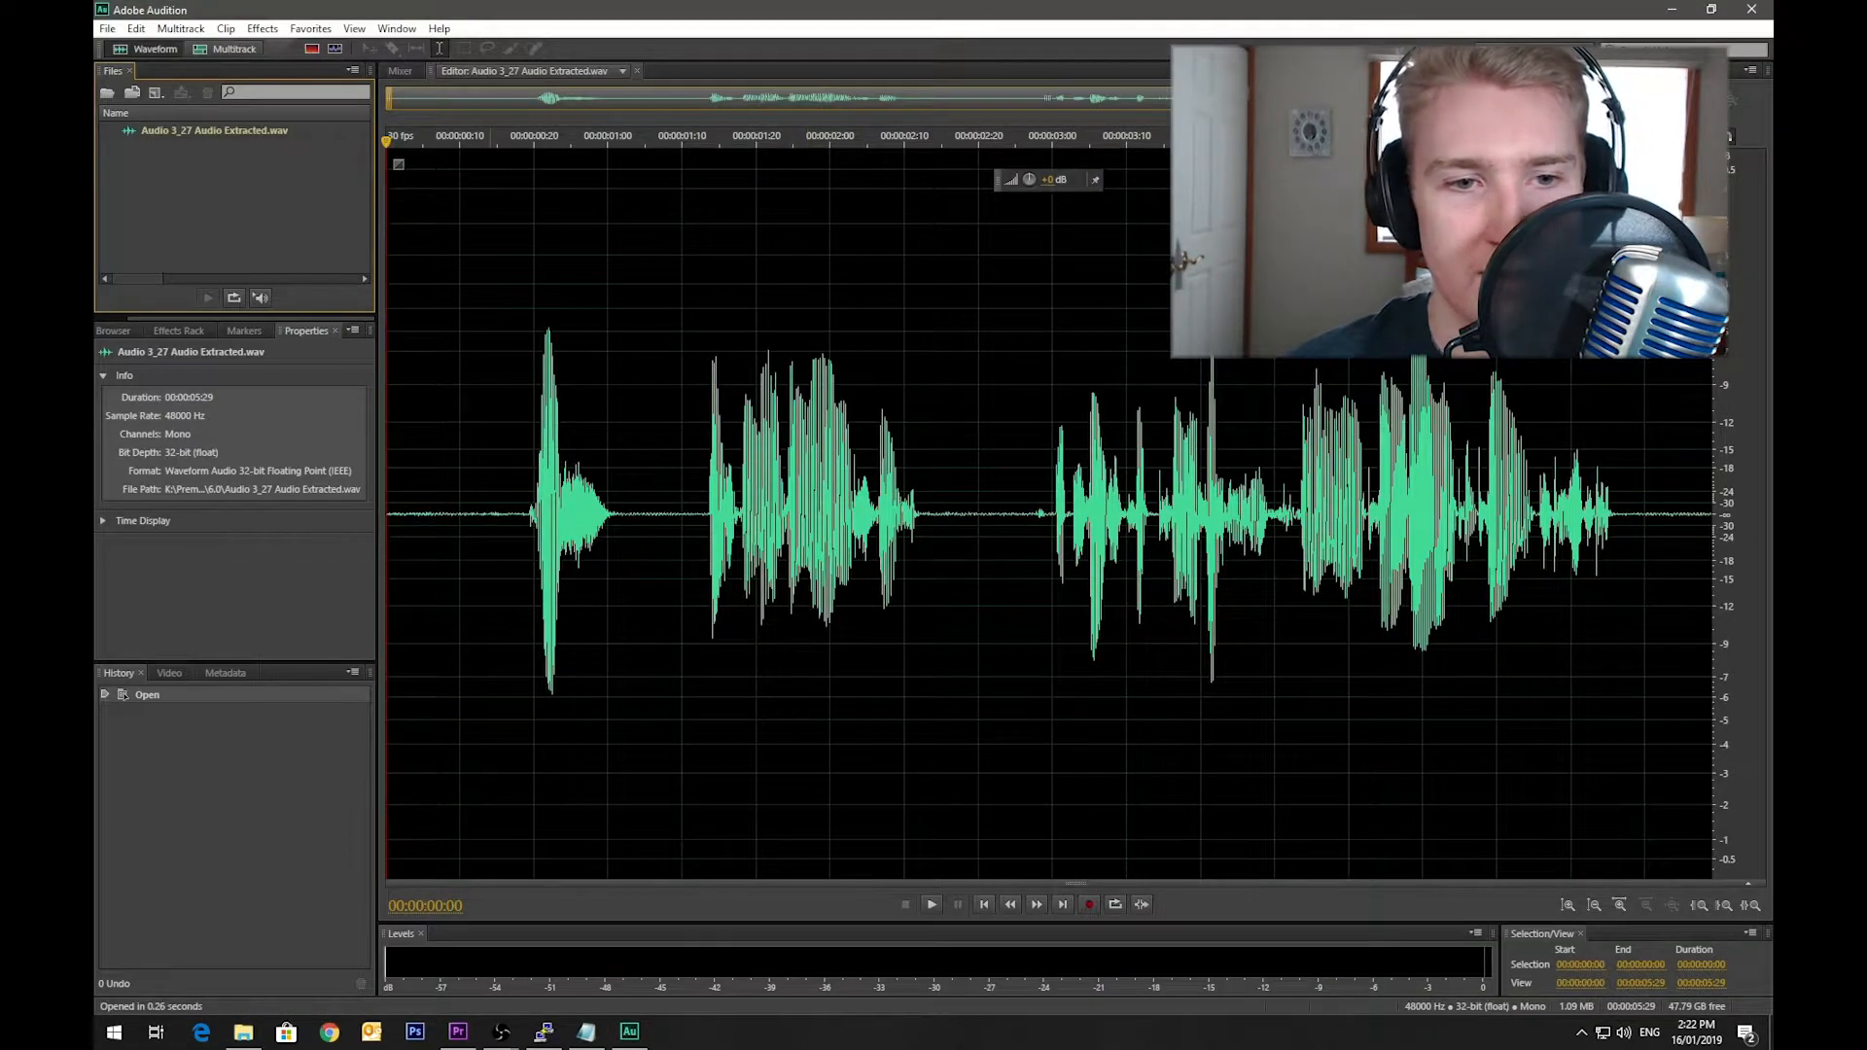
Step: Amplify the entire voice waveform so its loudest peak comes close to full scale
click(490, 506)
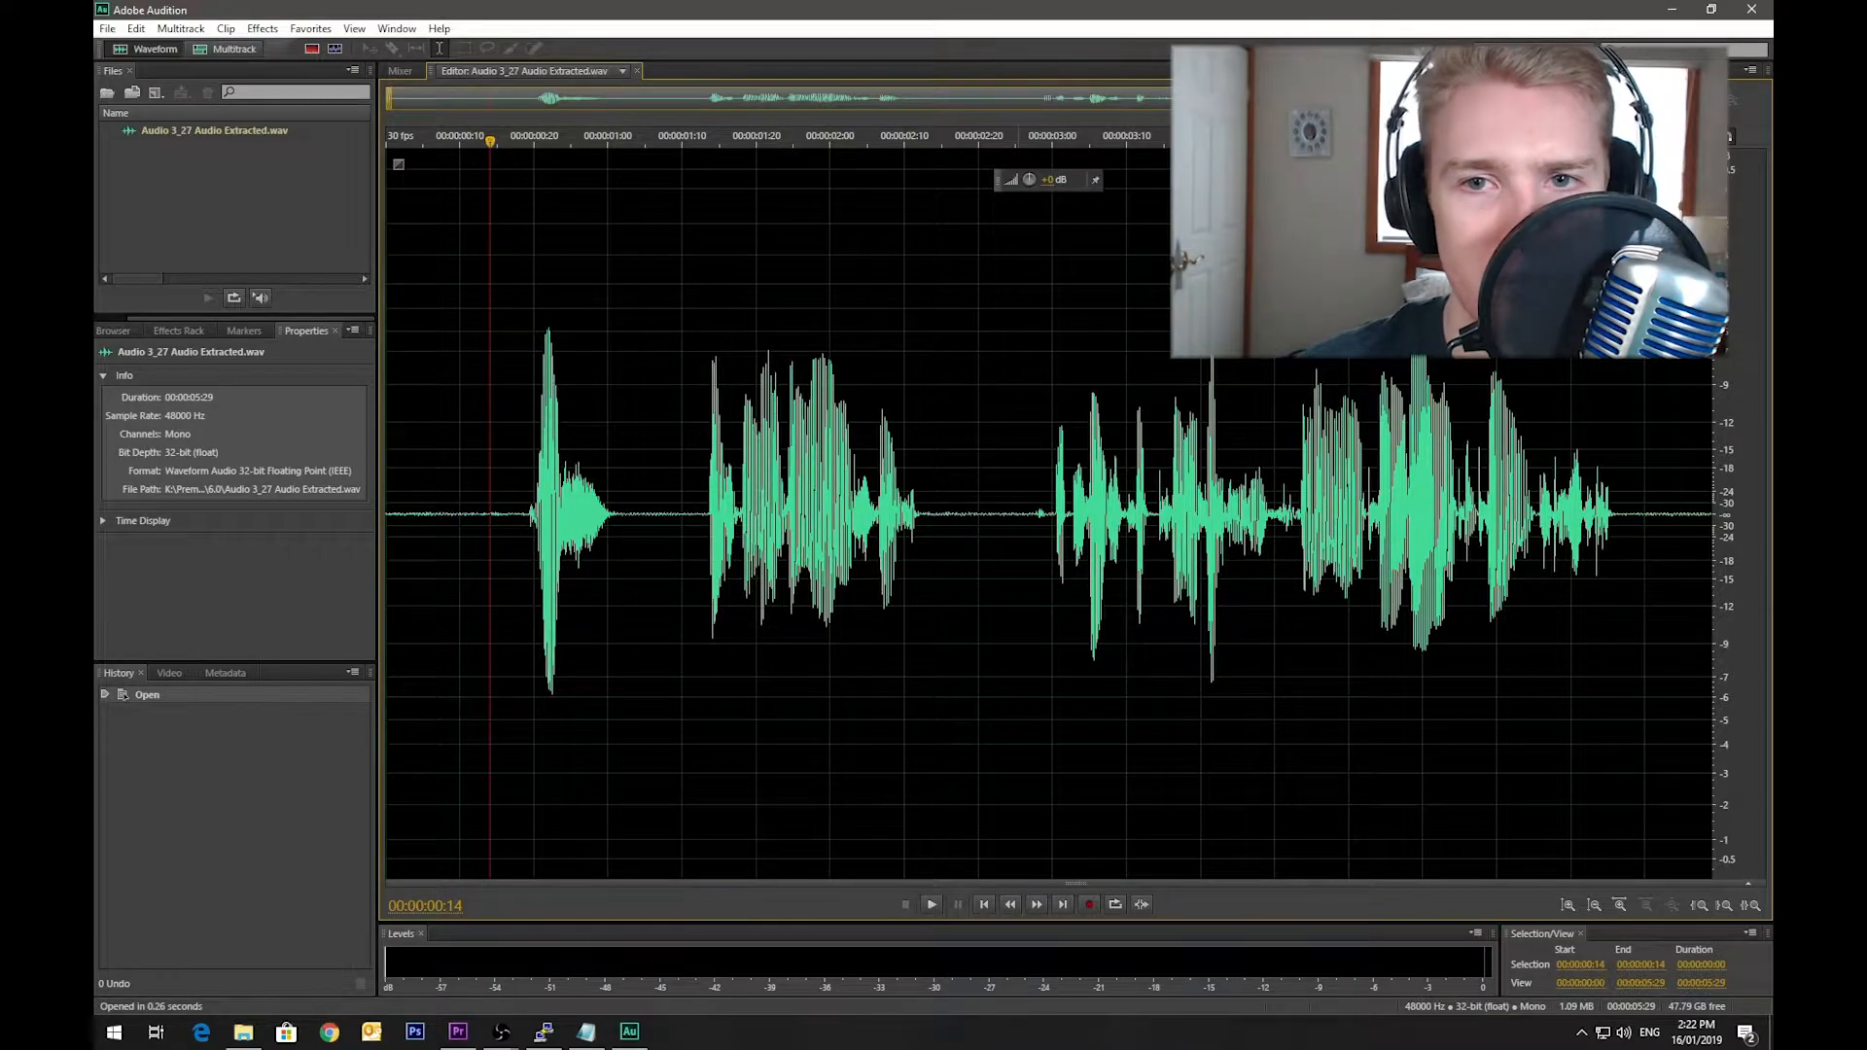
key(ctrl+a)
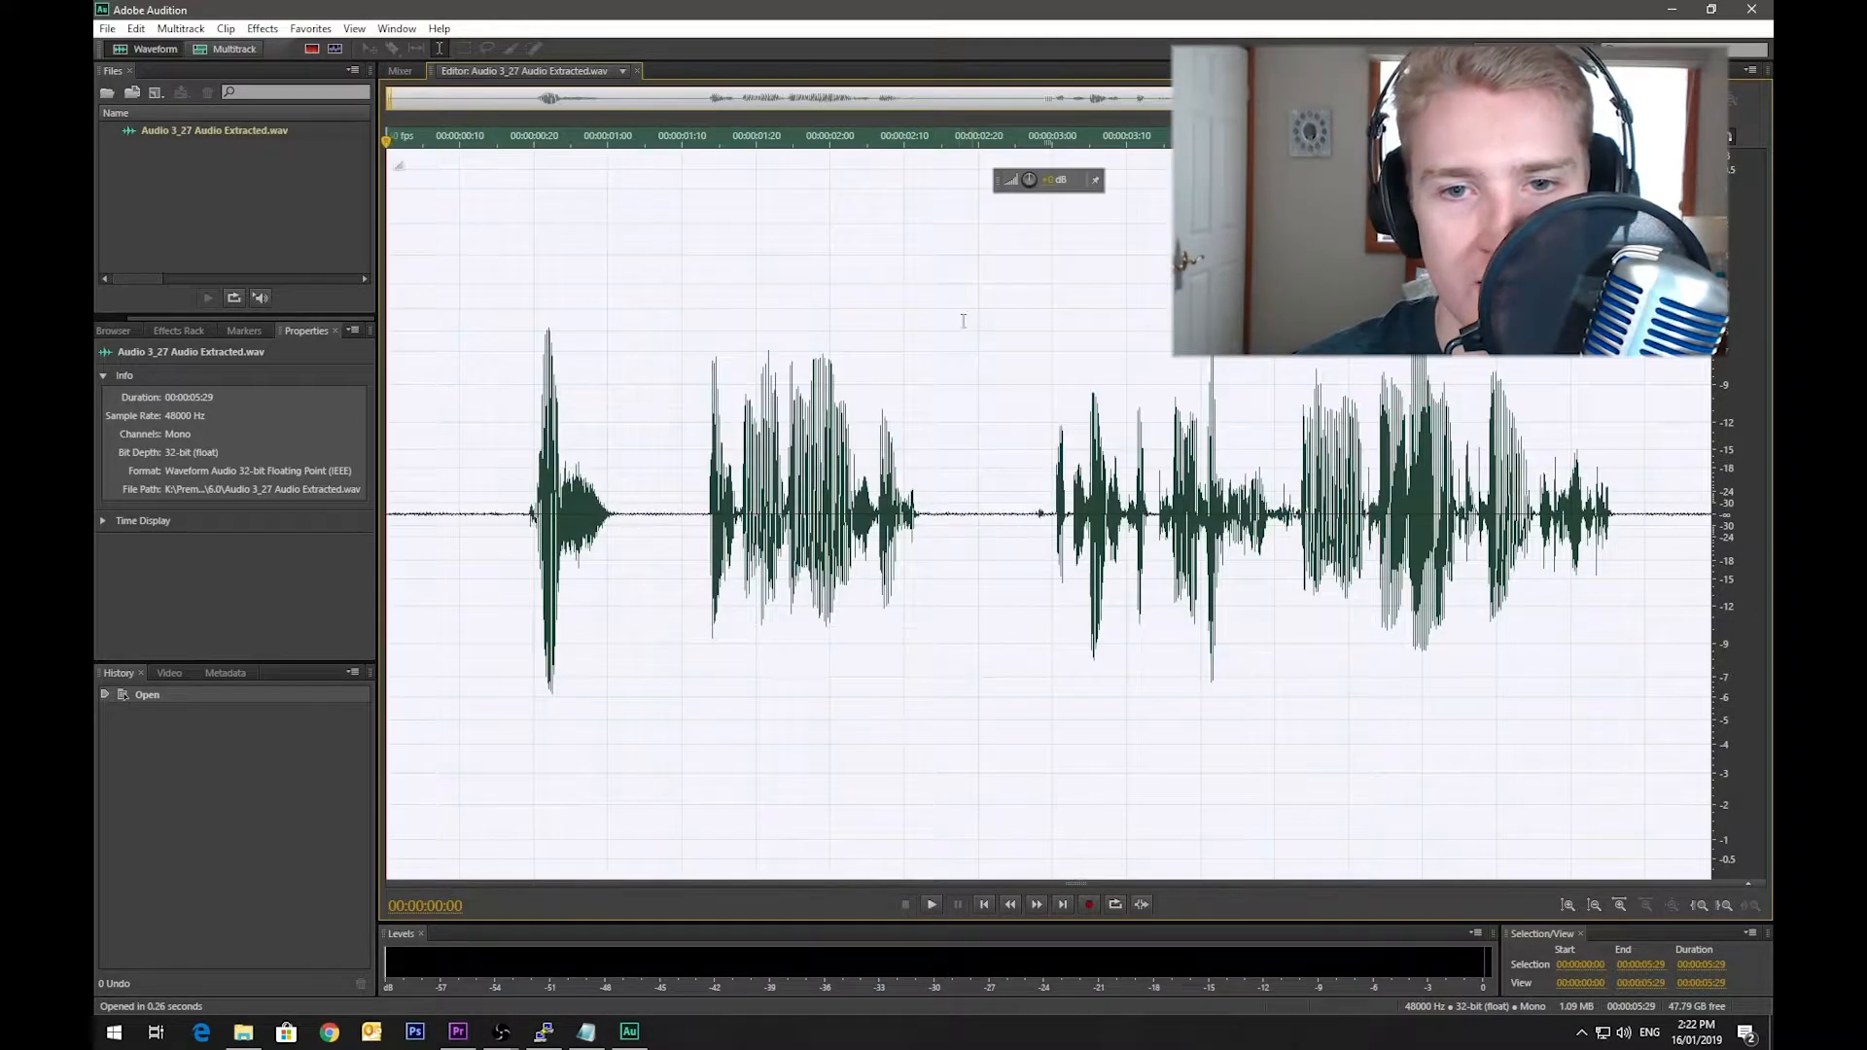
drag(1038, 176, 1039, 170)
click(756, 501)
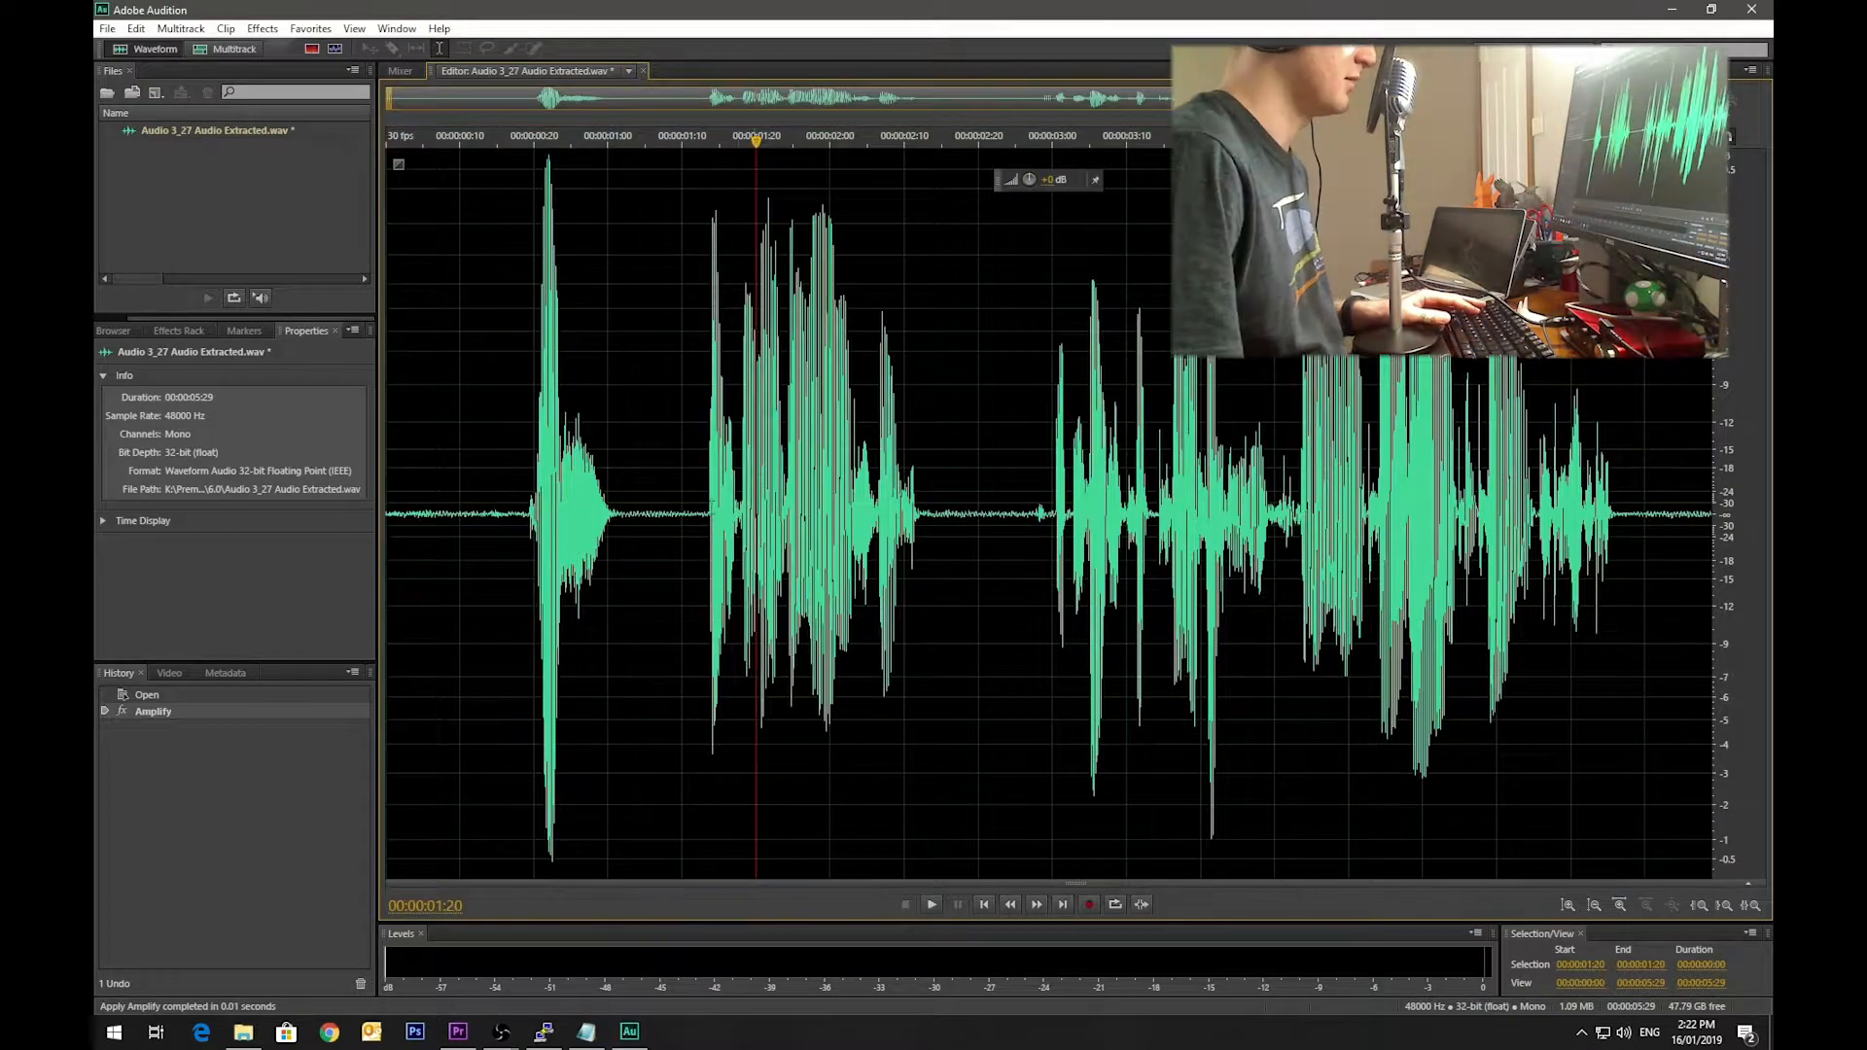
Step: Silence the background noise before the first word, in the two longer pauses between phrases and after the last word
click(712, 502)
drag(710, 525, 387, 533)
key(ctrl+shift+l)
click(532, 533)
key(ctrl+shift+l)
drag(920, 533, 1051, 533)
key(ctrl+shift+l)
drag(1619, 533, 1711, 532)
key(ctrl+shift+l)
click(868, 533)
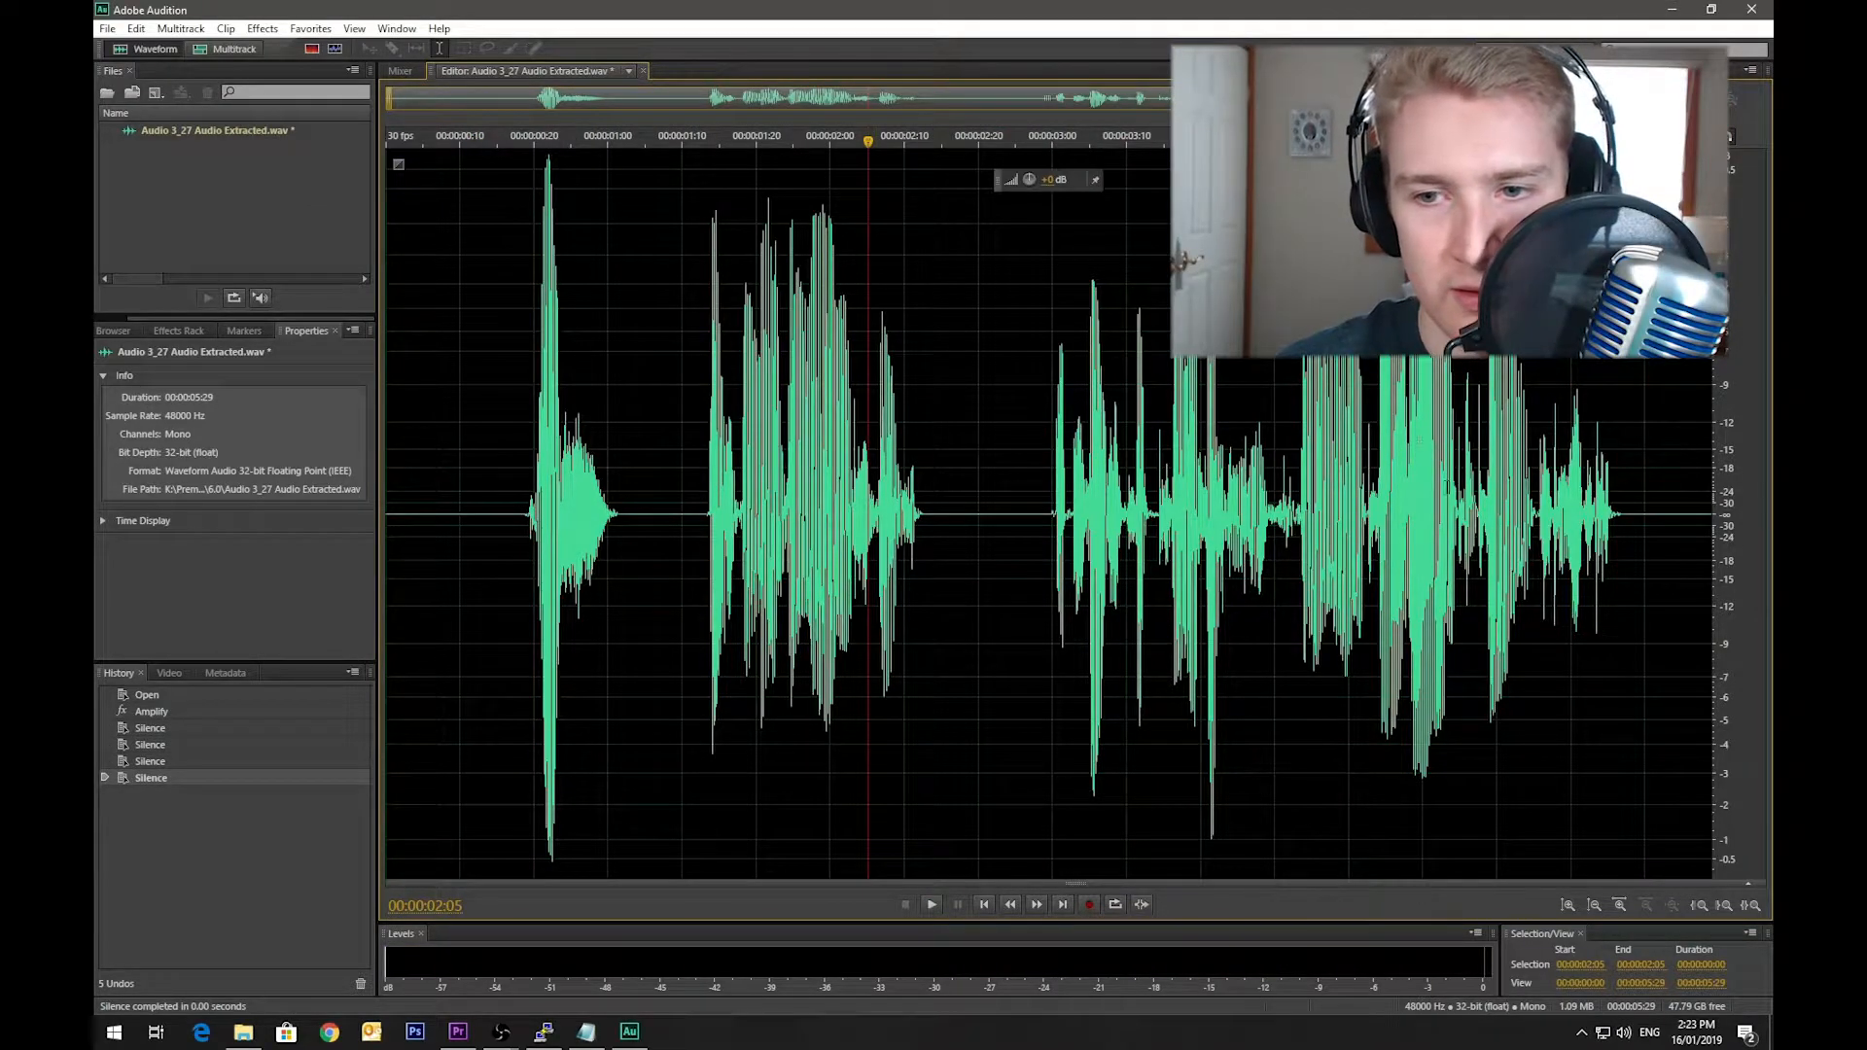
Step: Apply the Hard Limiter to the whole waveform with -0.1 dB maximum amplitude, 6.0 dB input boost, 7 ms look-ahead and 100 ms release
click(666, 453)
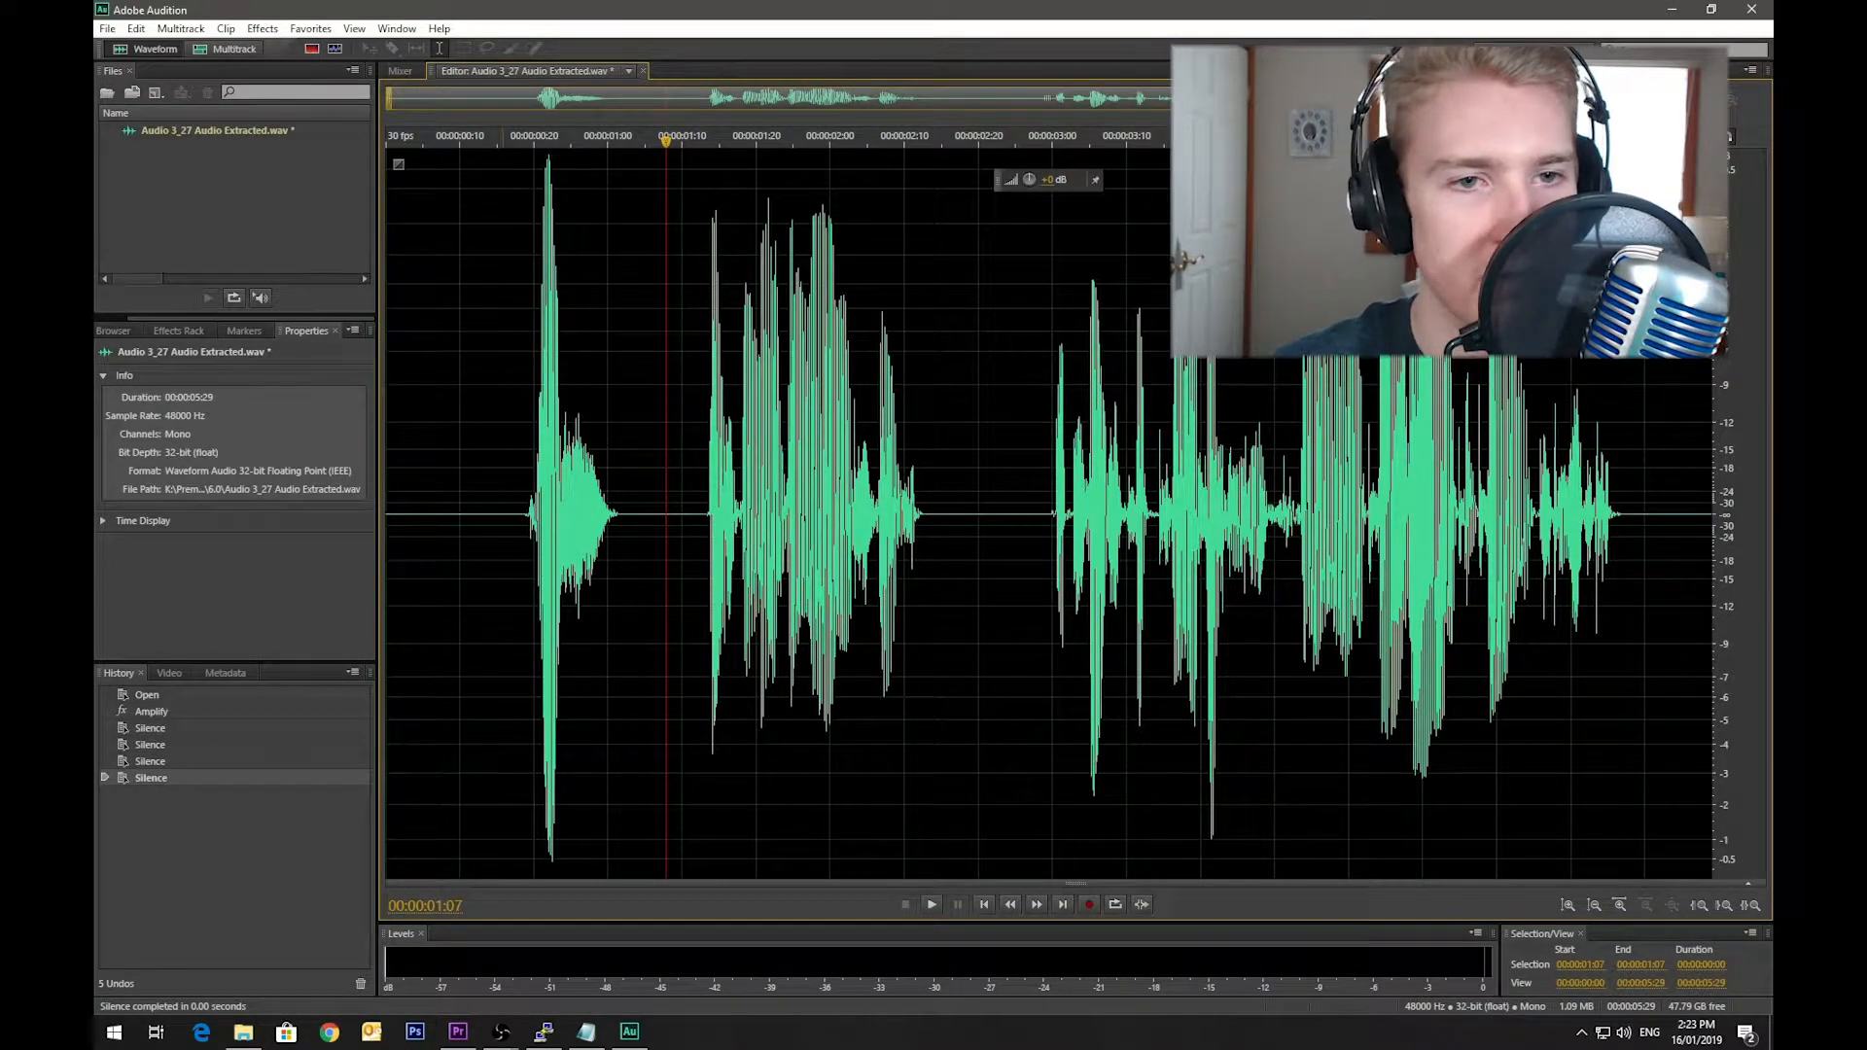
click(502, 532)
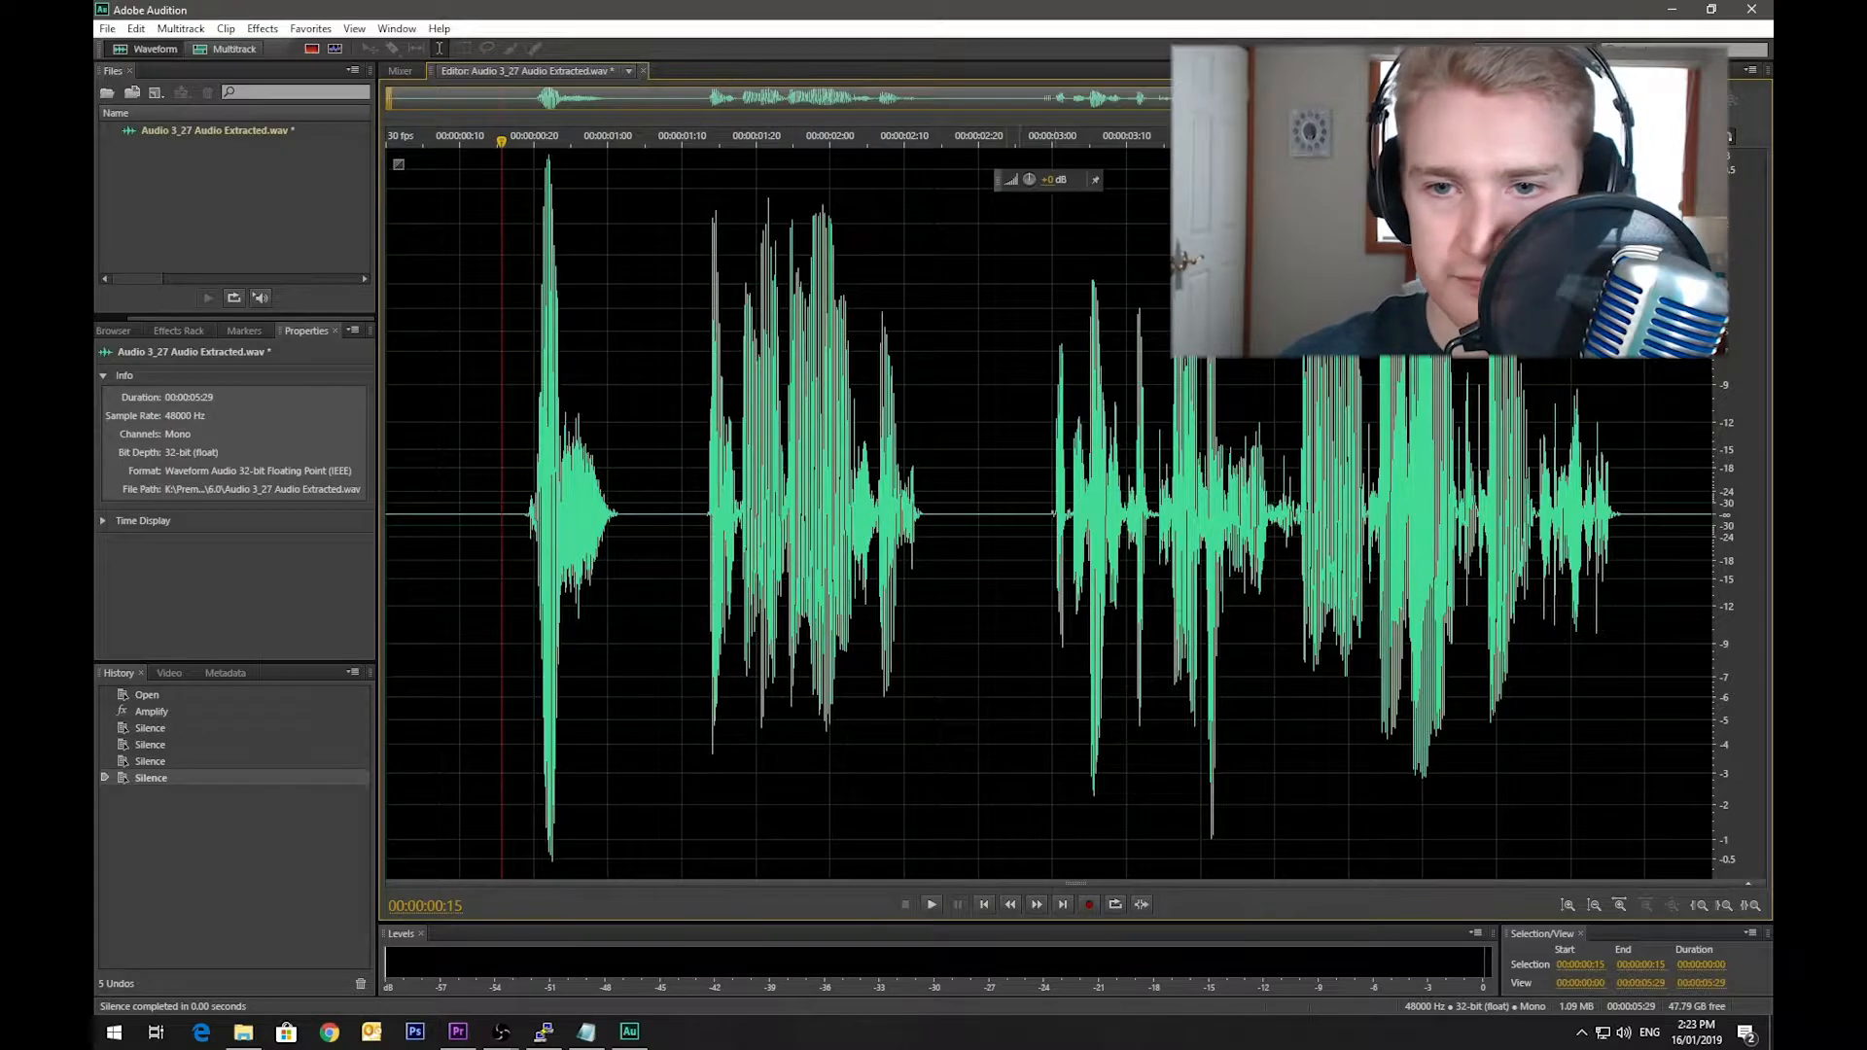
key(ctrl+a)
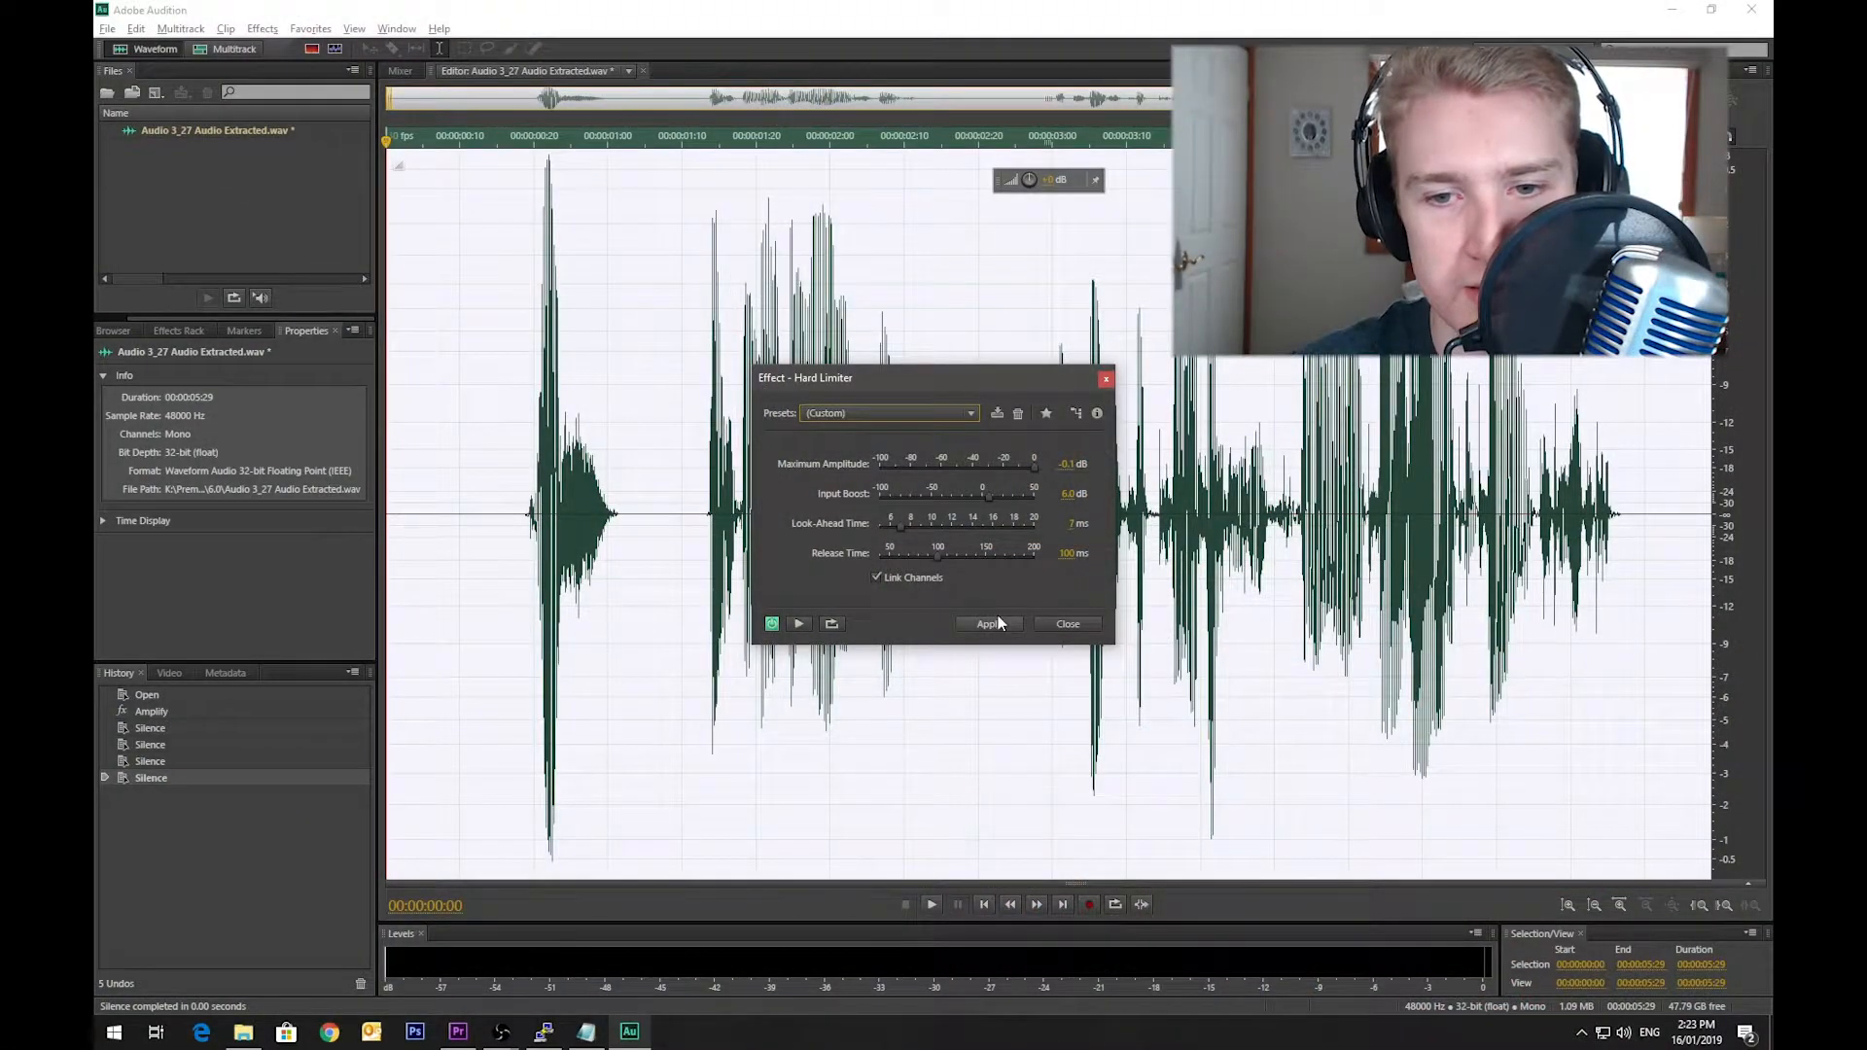
click(1000, 623)
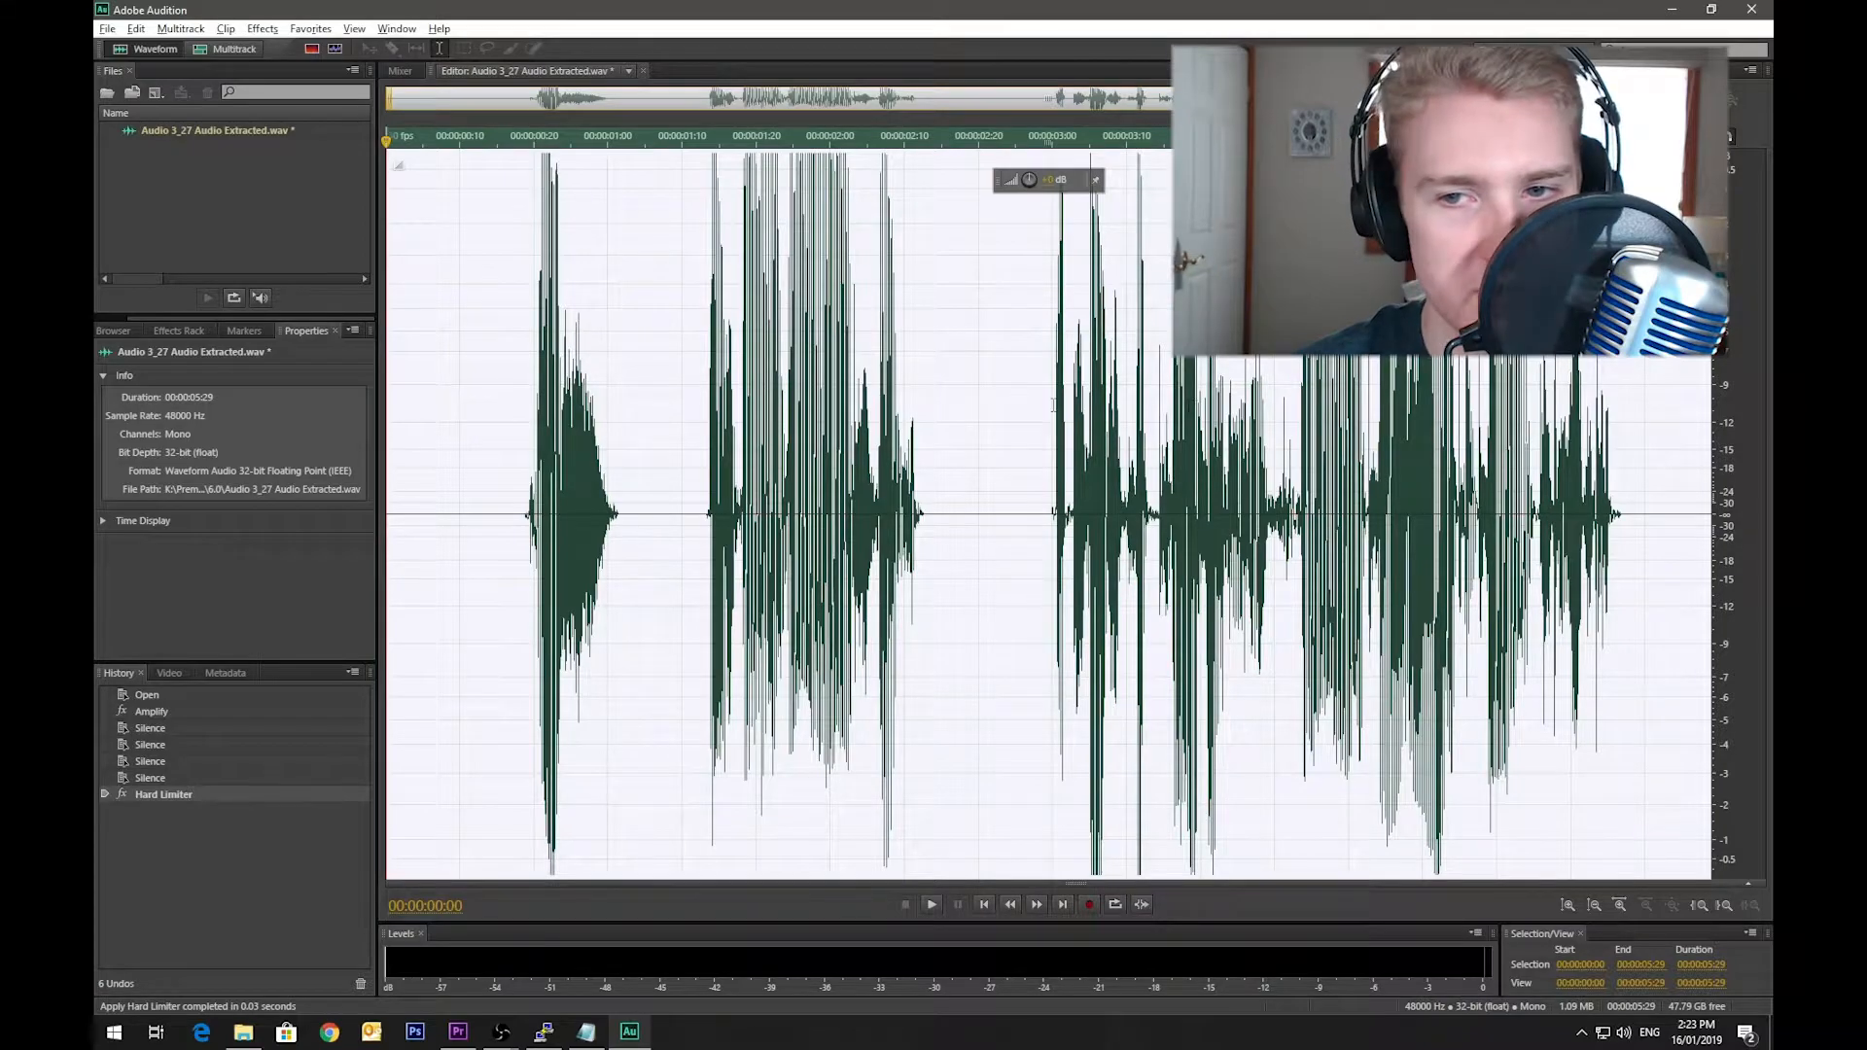
Step: Play through the limited recording, save Audio 3_27 Audio Extracted.wav and close Audition to return to Premiere Pro
click(503, 501)
key(space)
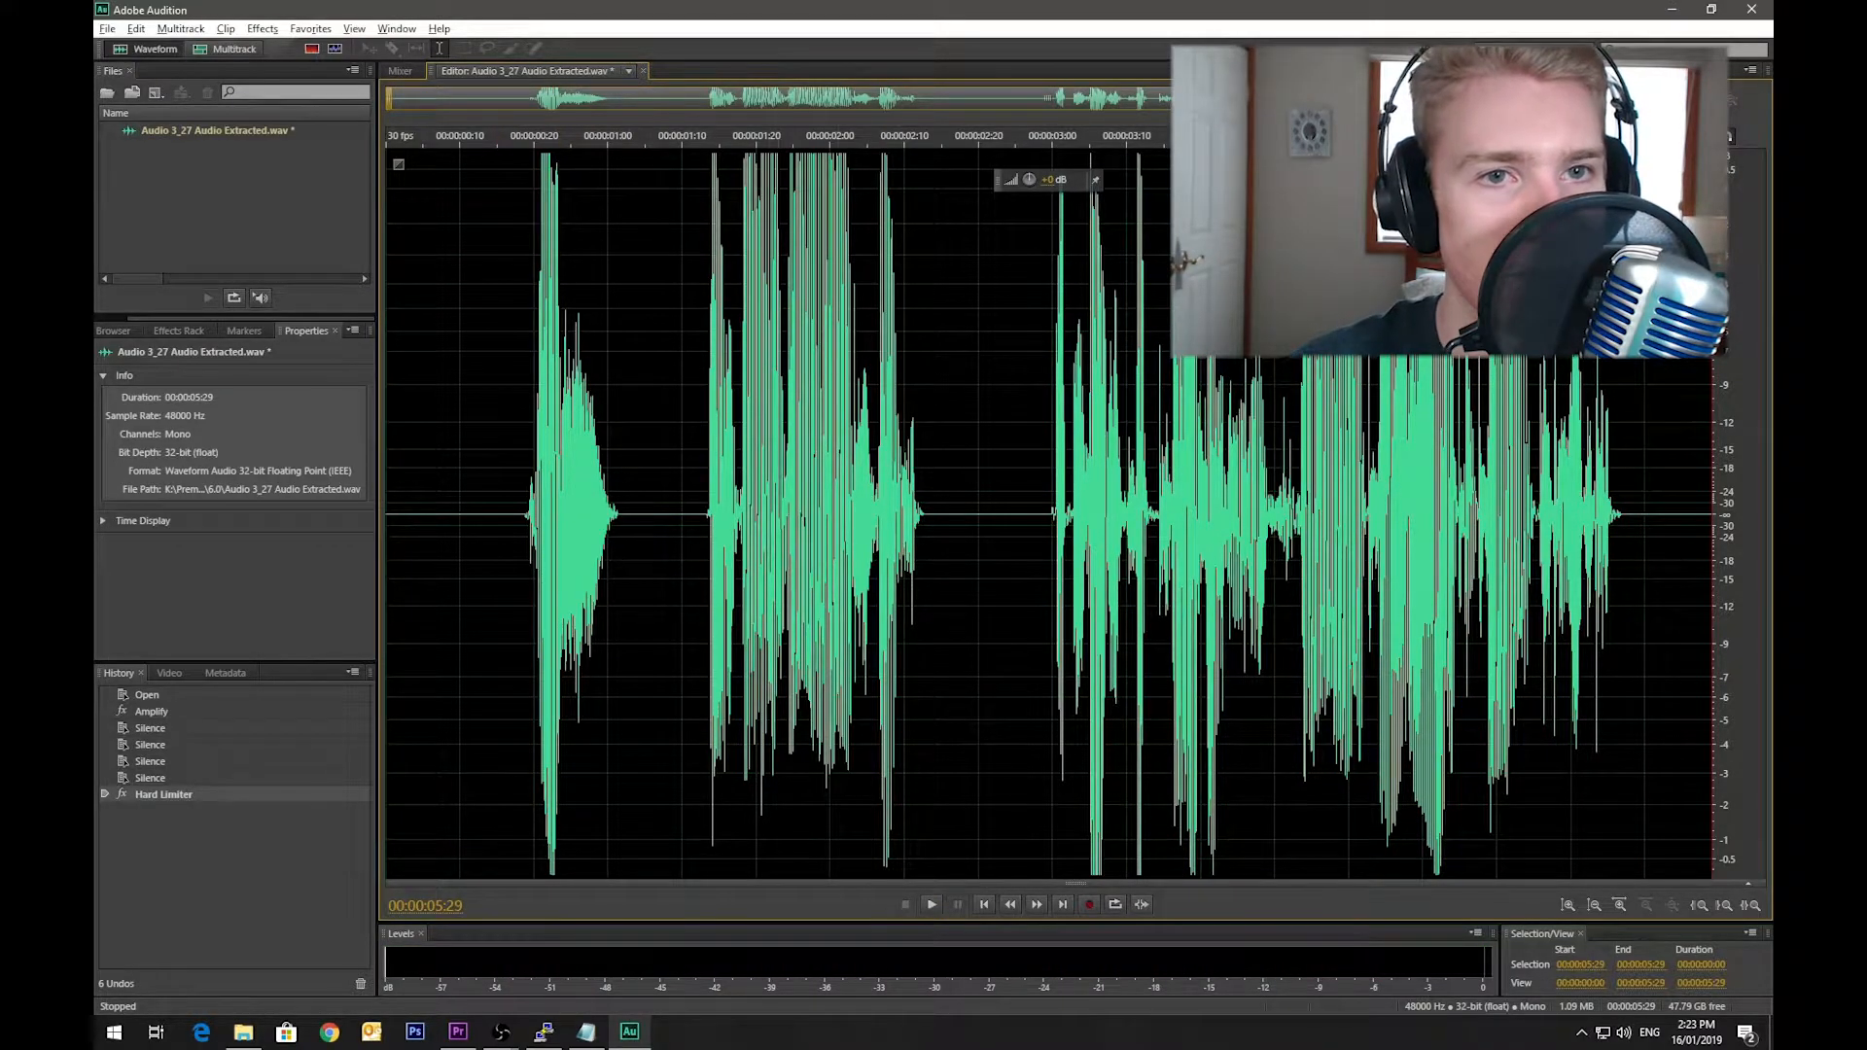
key(ctrl+s)
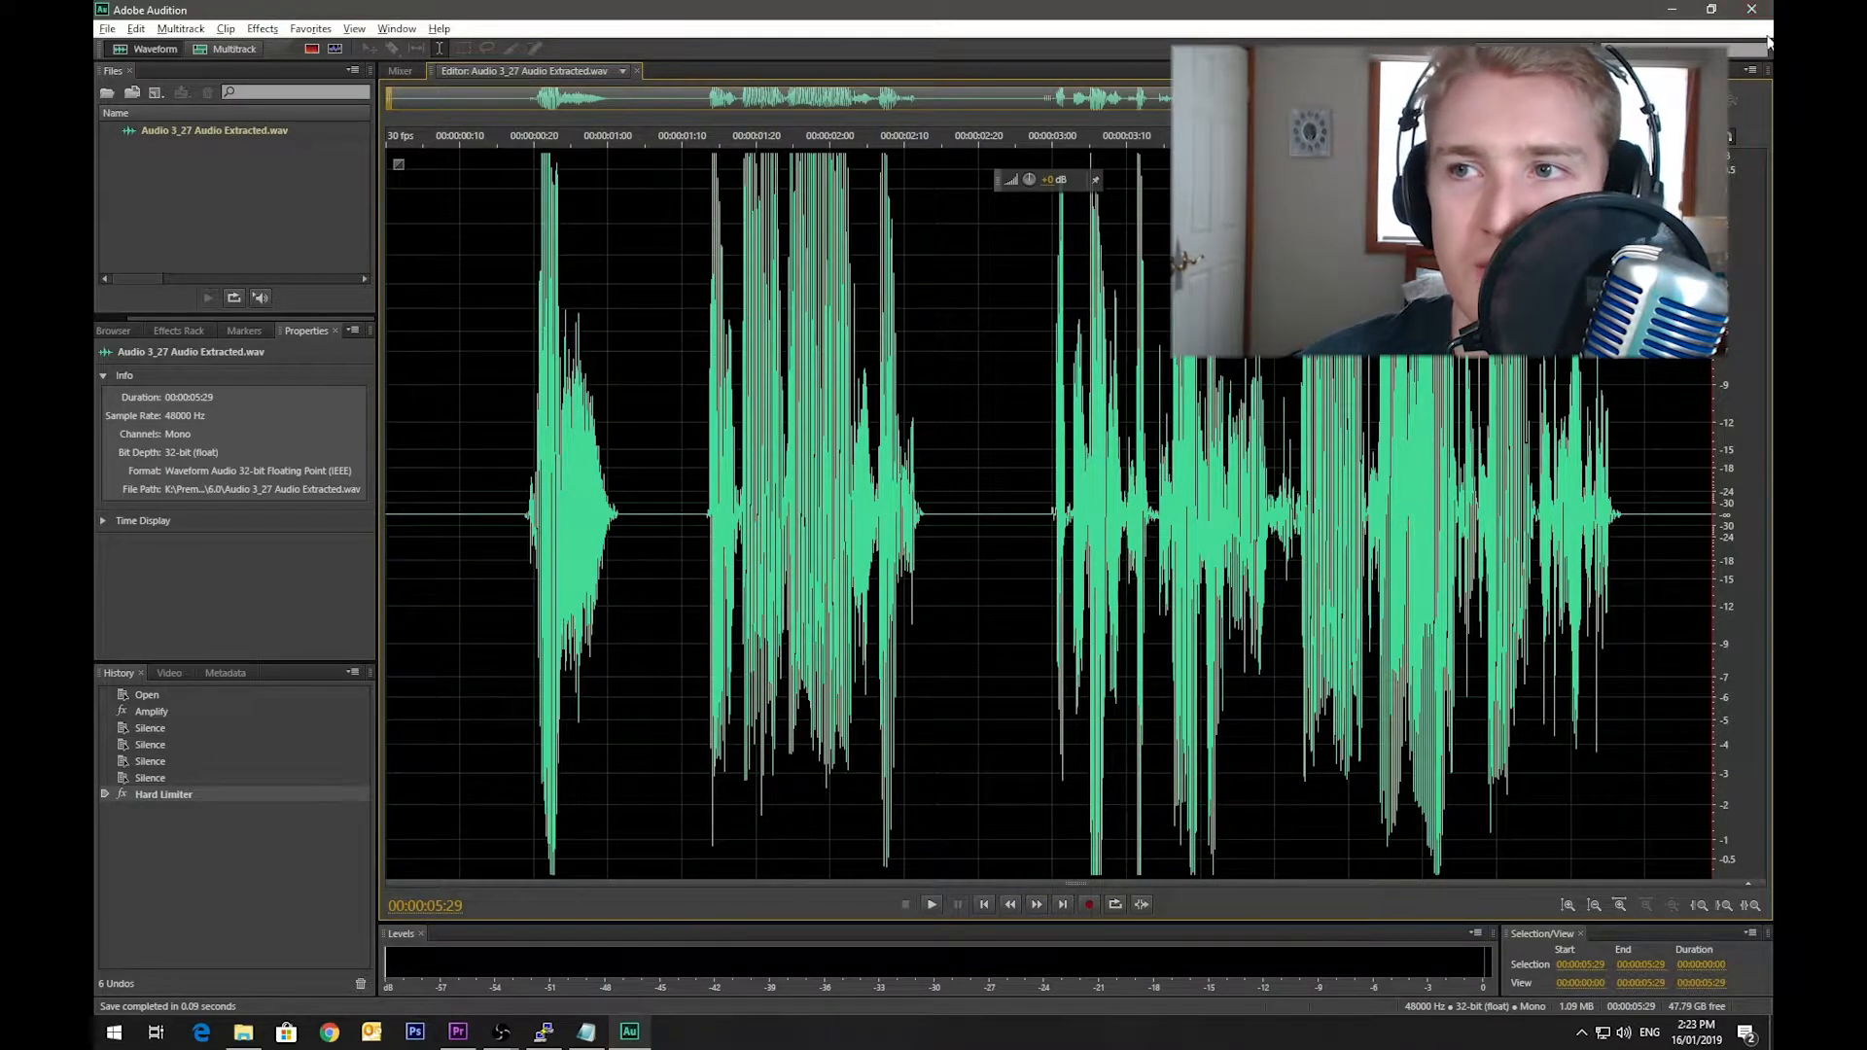
click(1751, 10)
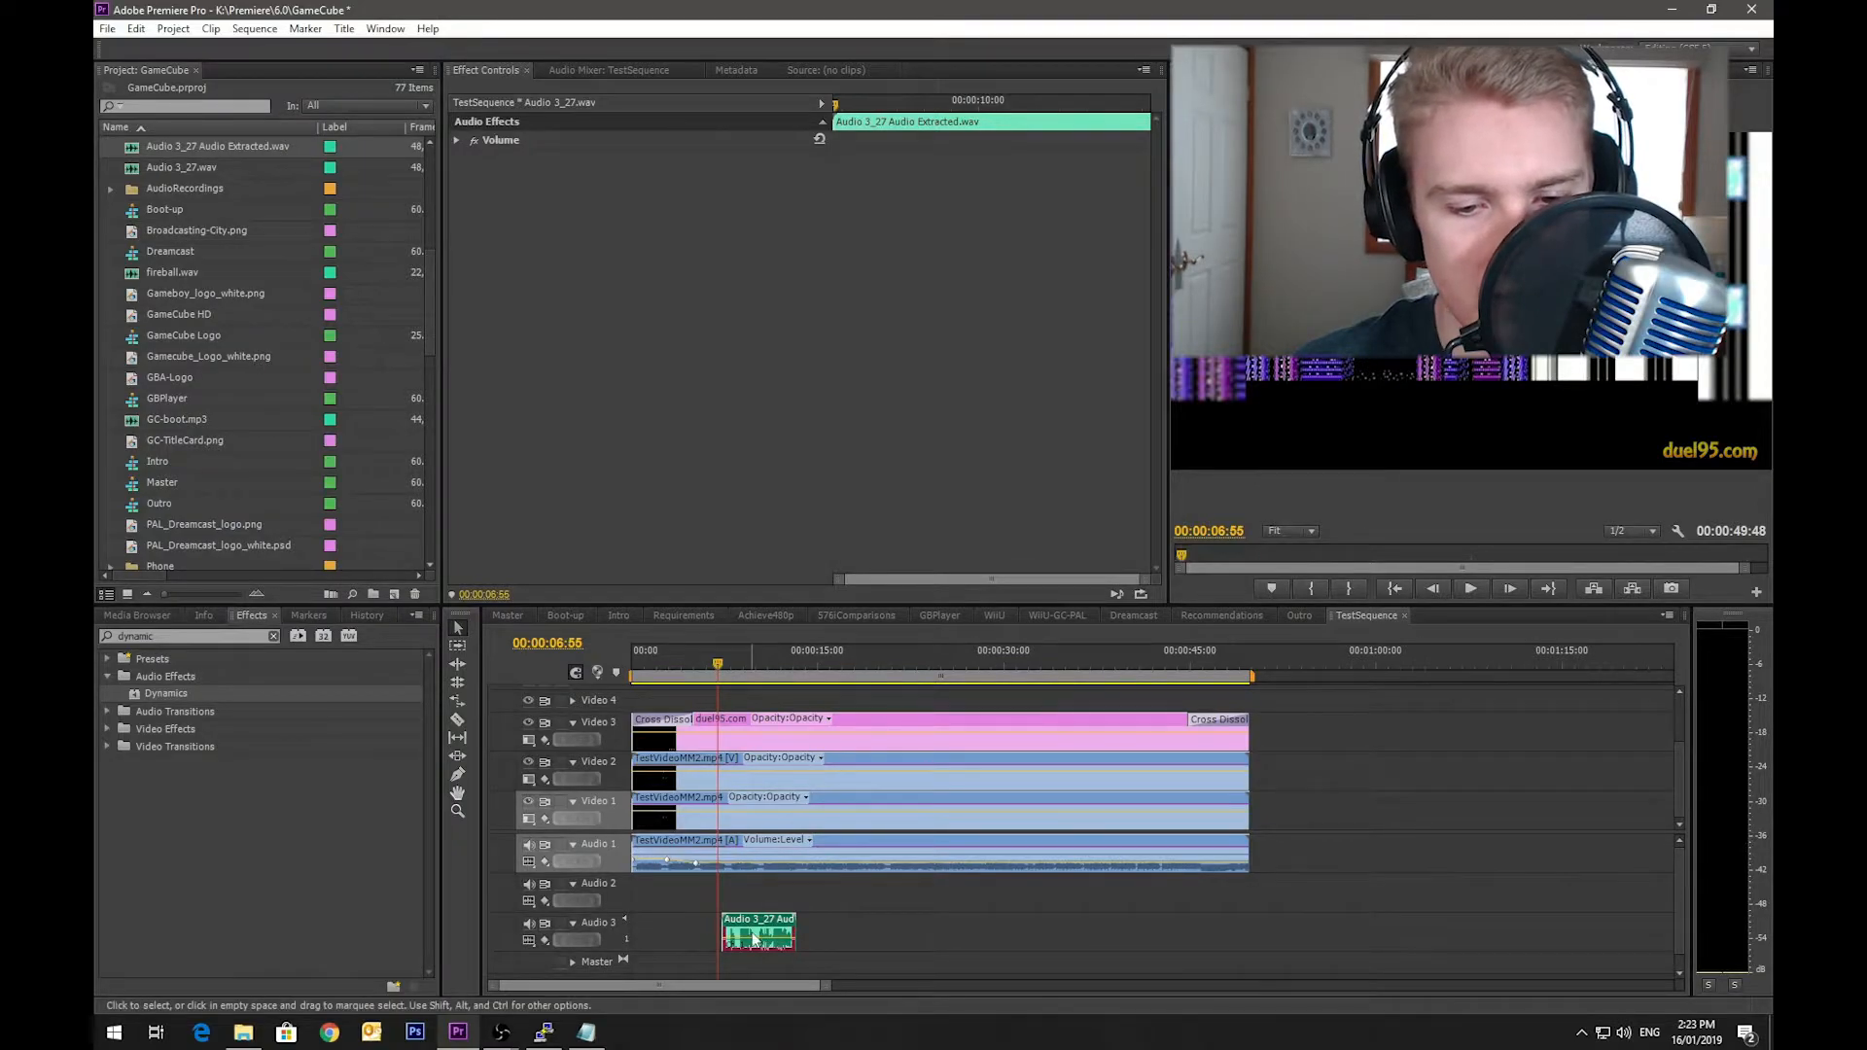
Step: Play the sequence through the edited voice clip up to 00:00:14:43 to hear it with the game audio
key(space)
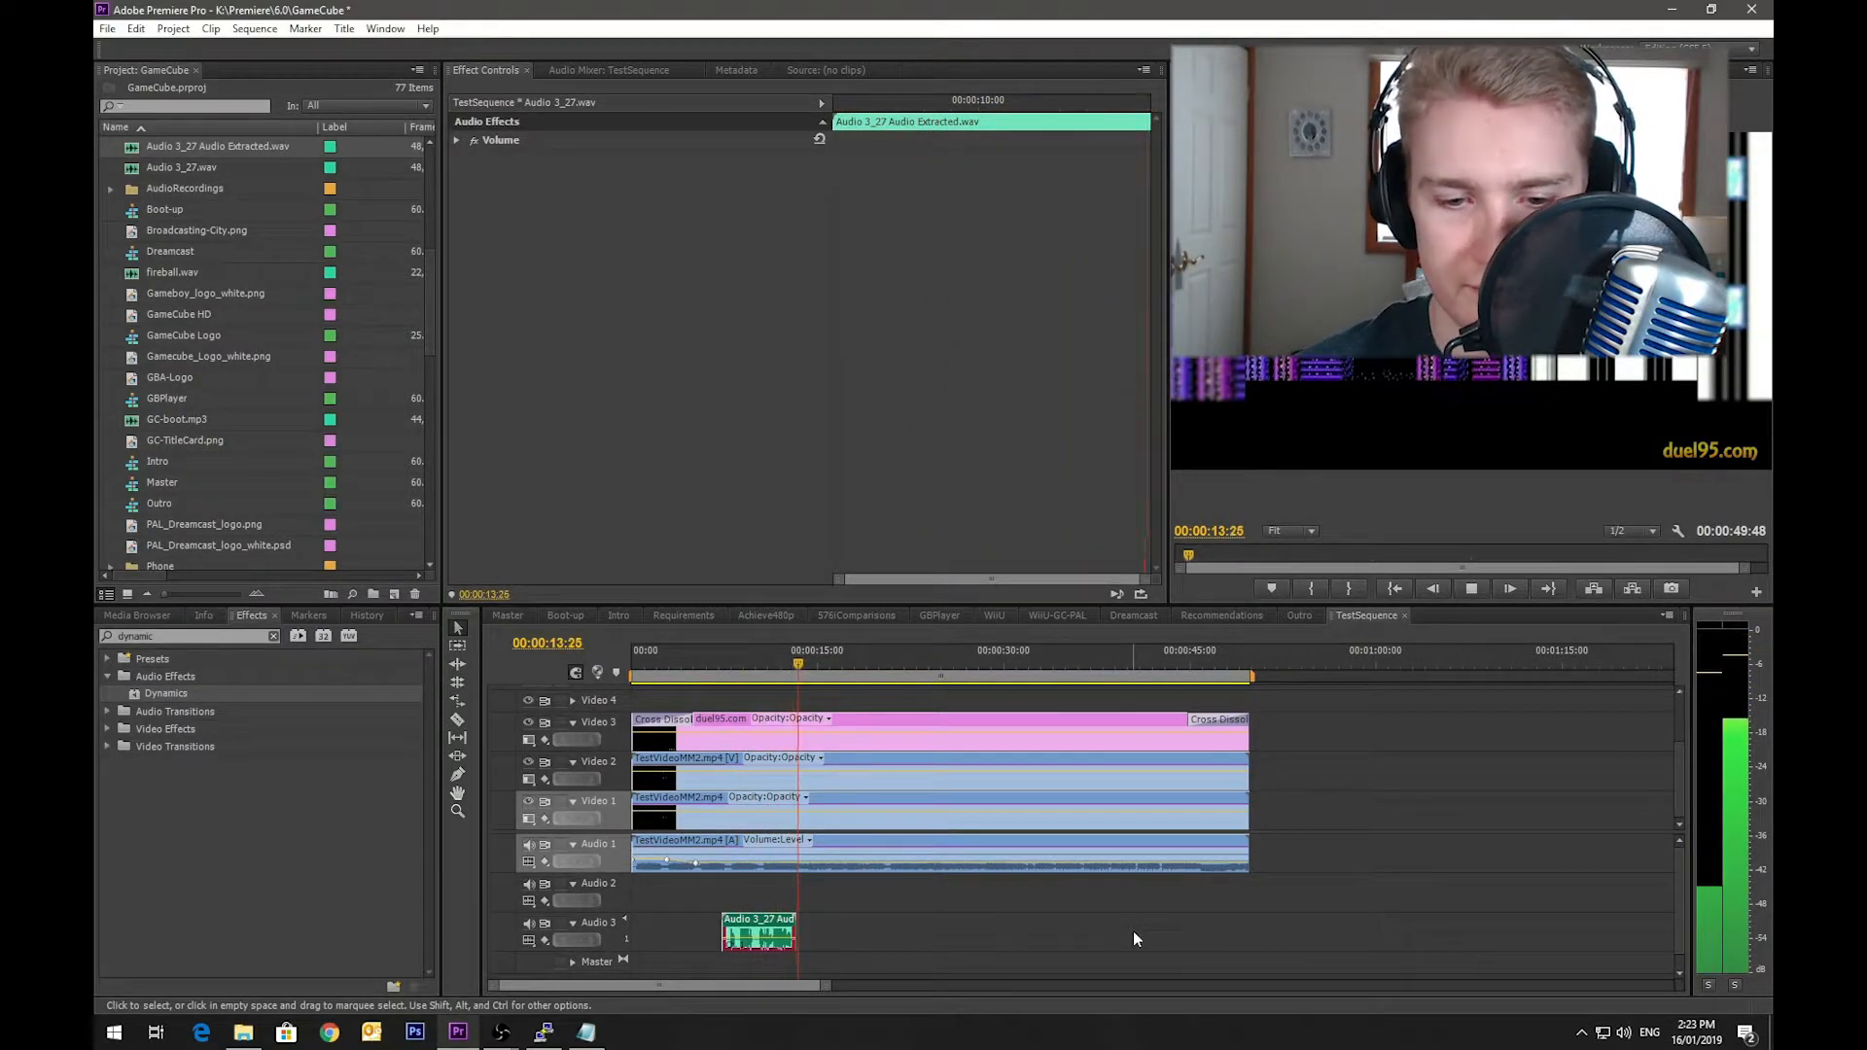
key(space)
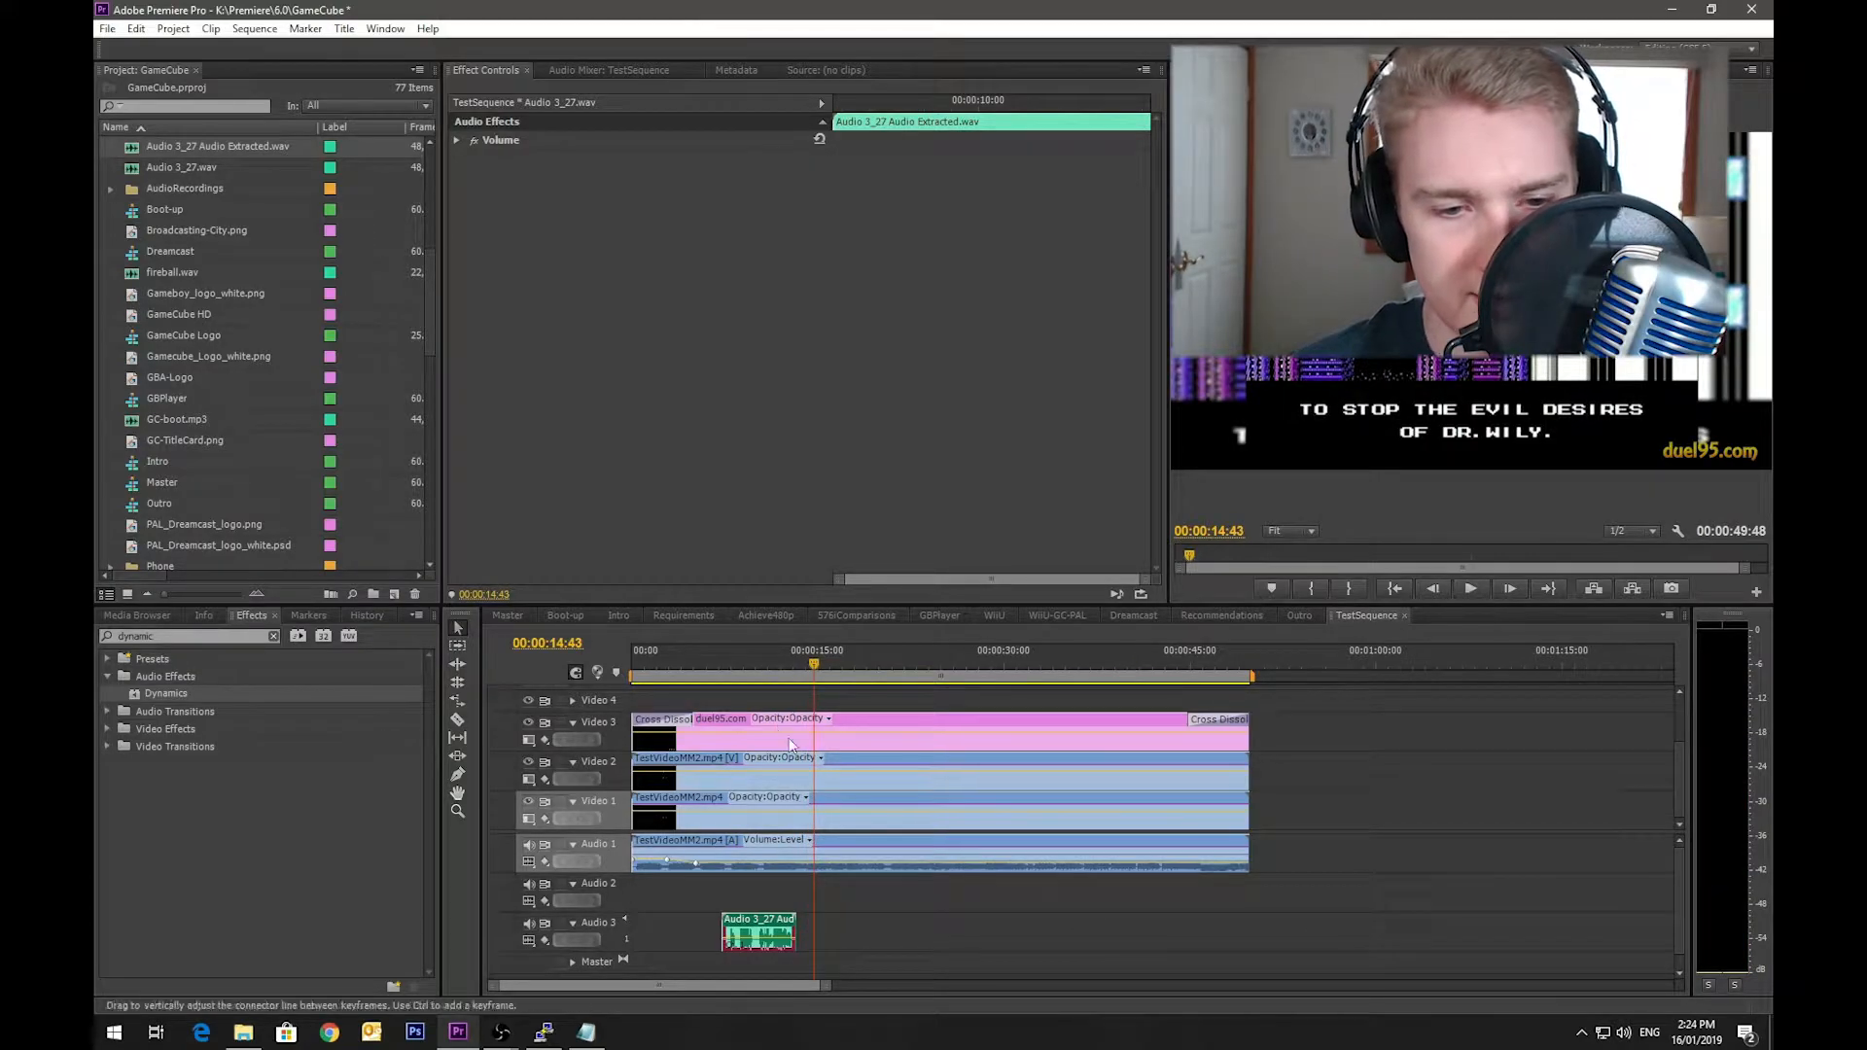
Step: Split the gameplay clips on Video 1 and Video 2 with their audio at 00:00:14:43 and 00:00:34:59
click(875, 769)
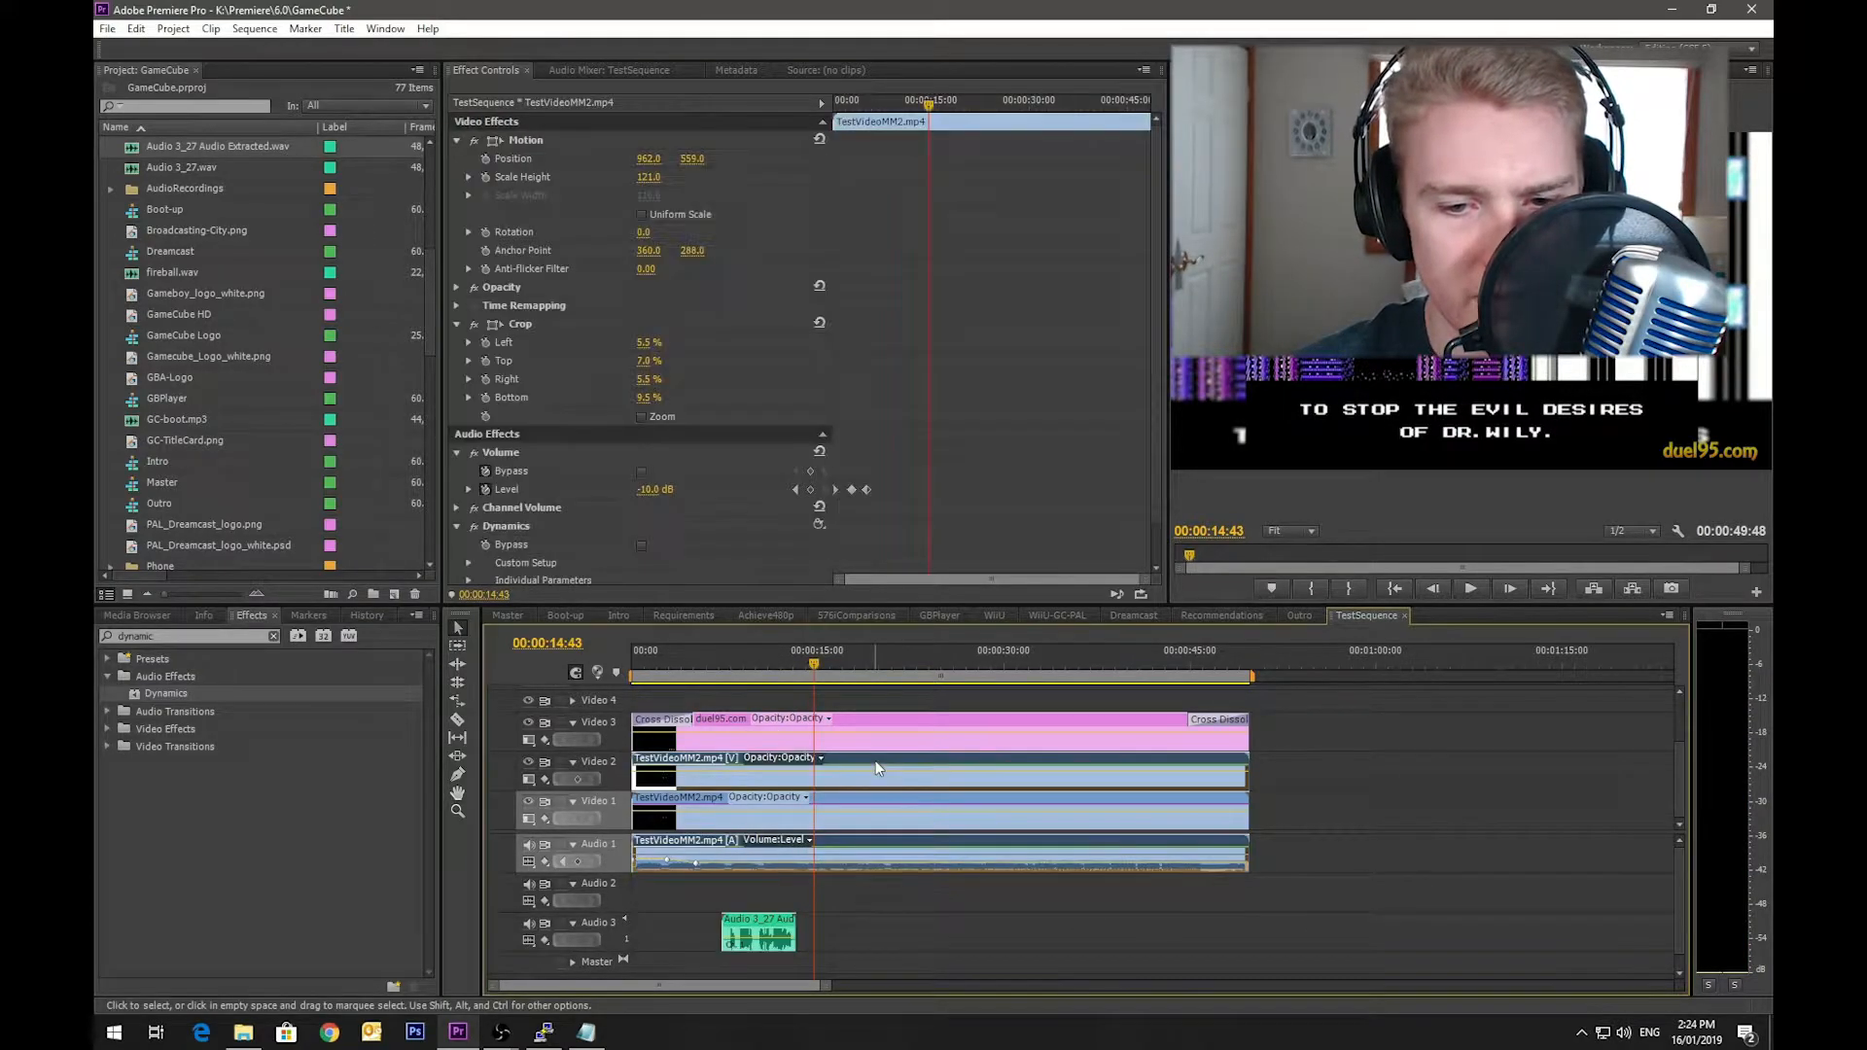
click(457, 720)
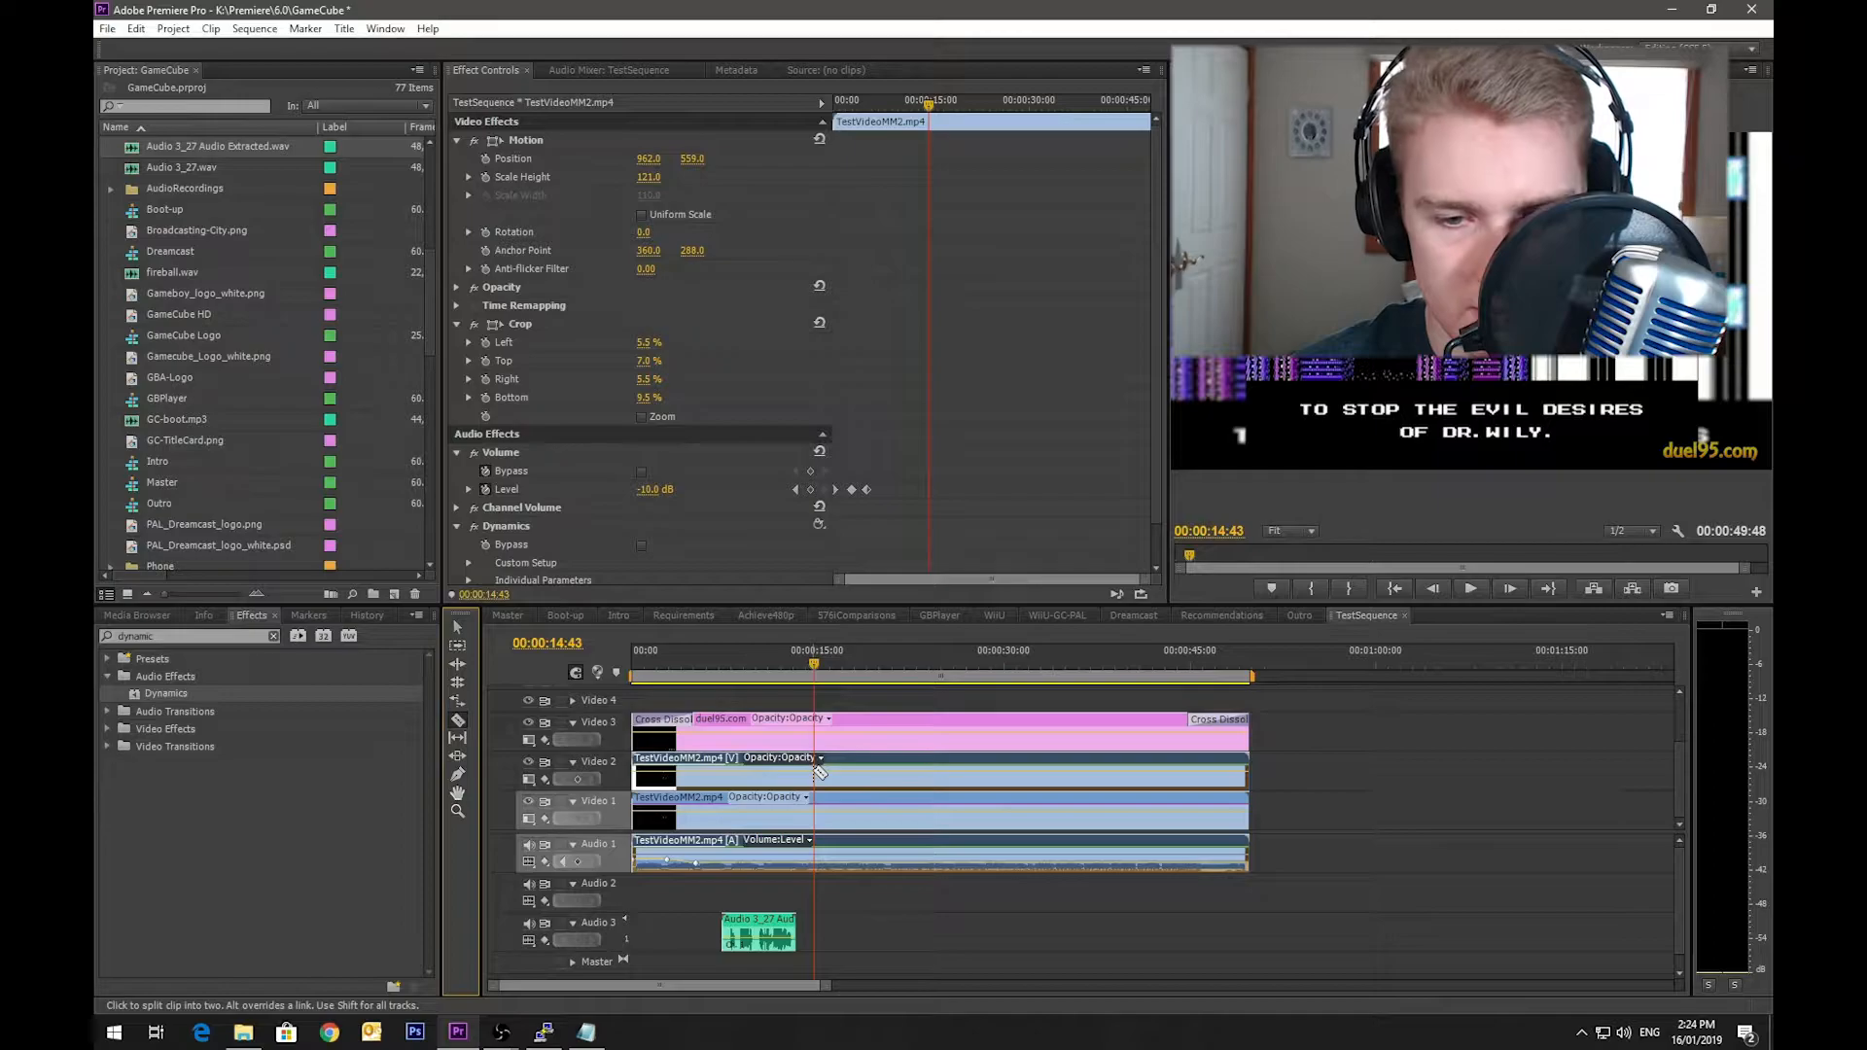
click(819, 771)
click(821, 813)
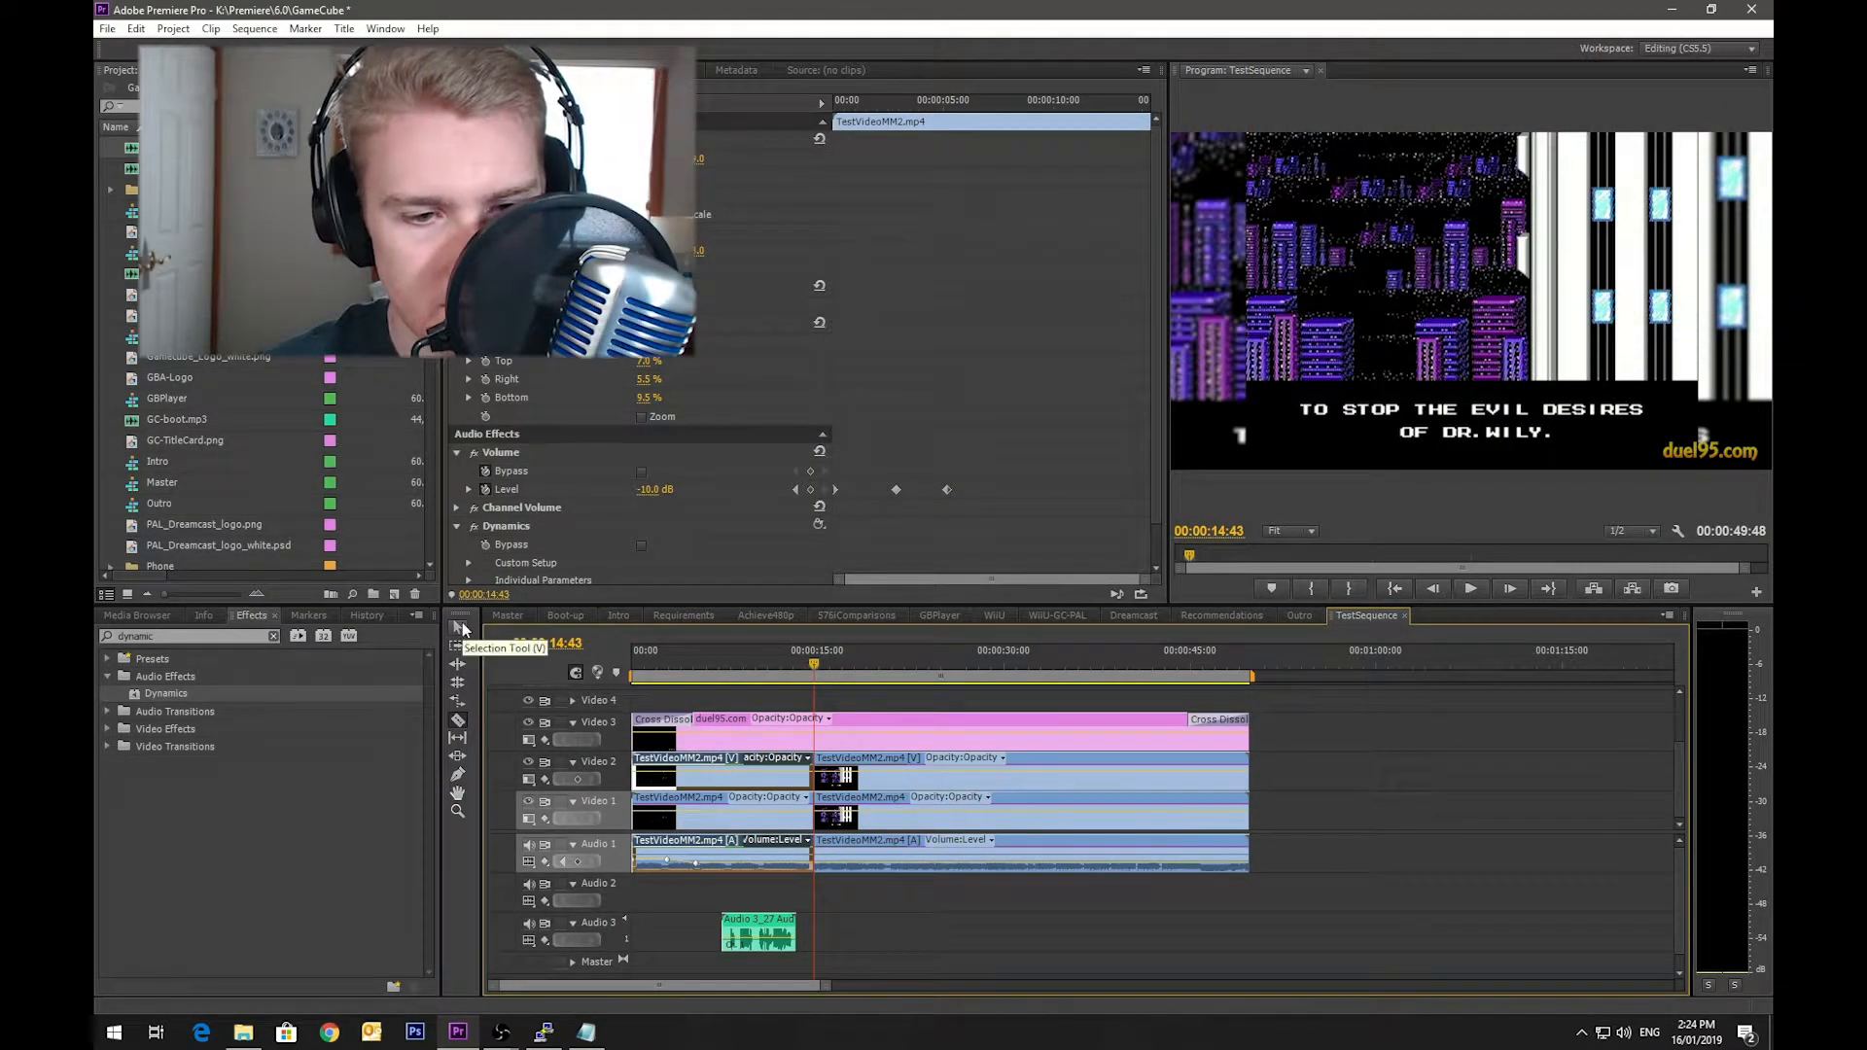
drag(903, 680, 1065, 673)
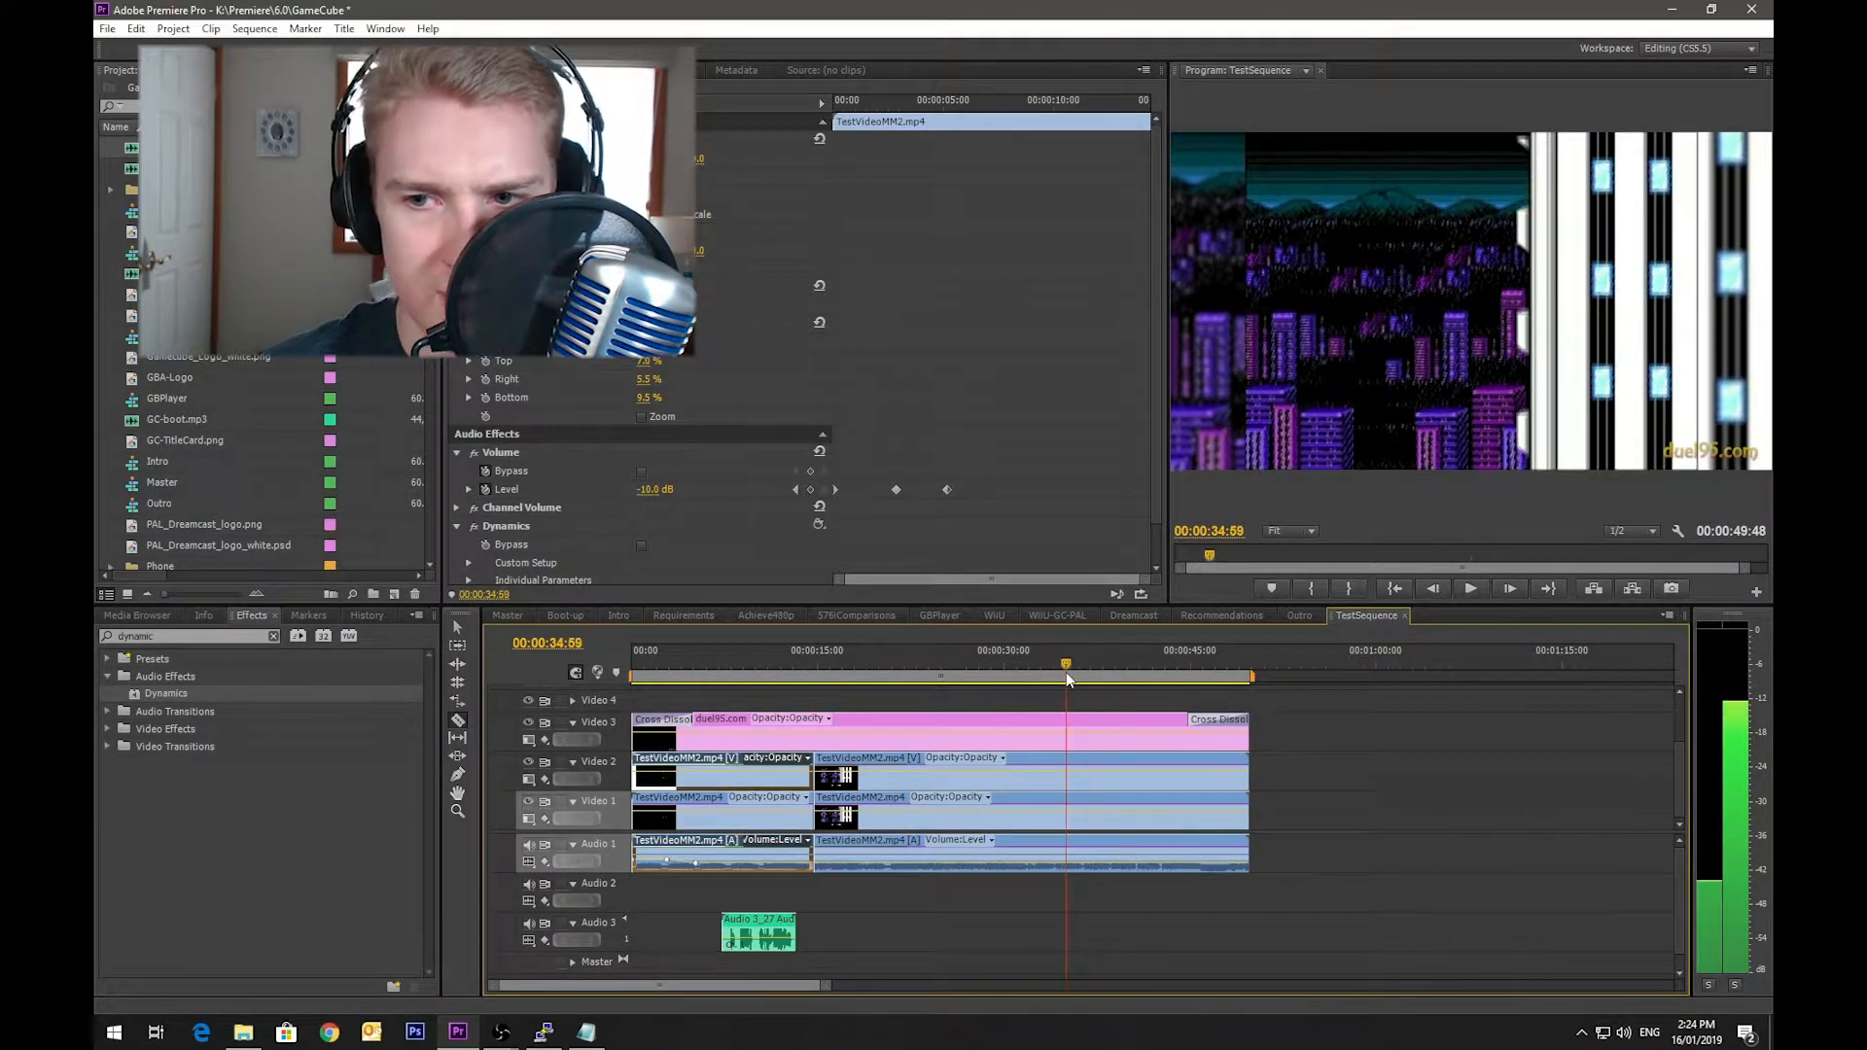
click(1070, 773)
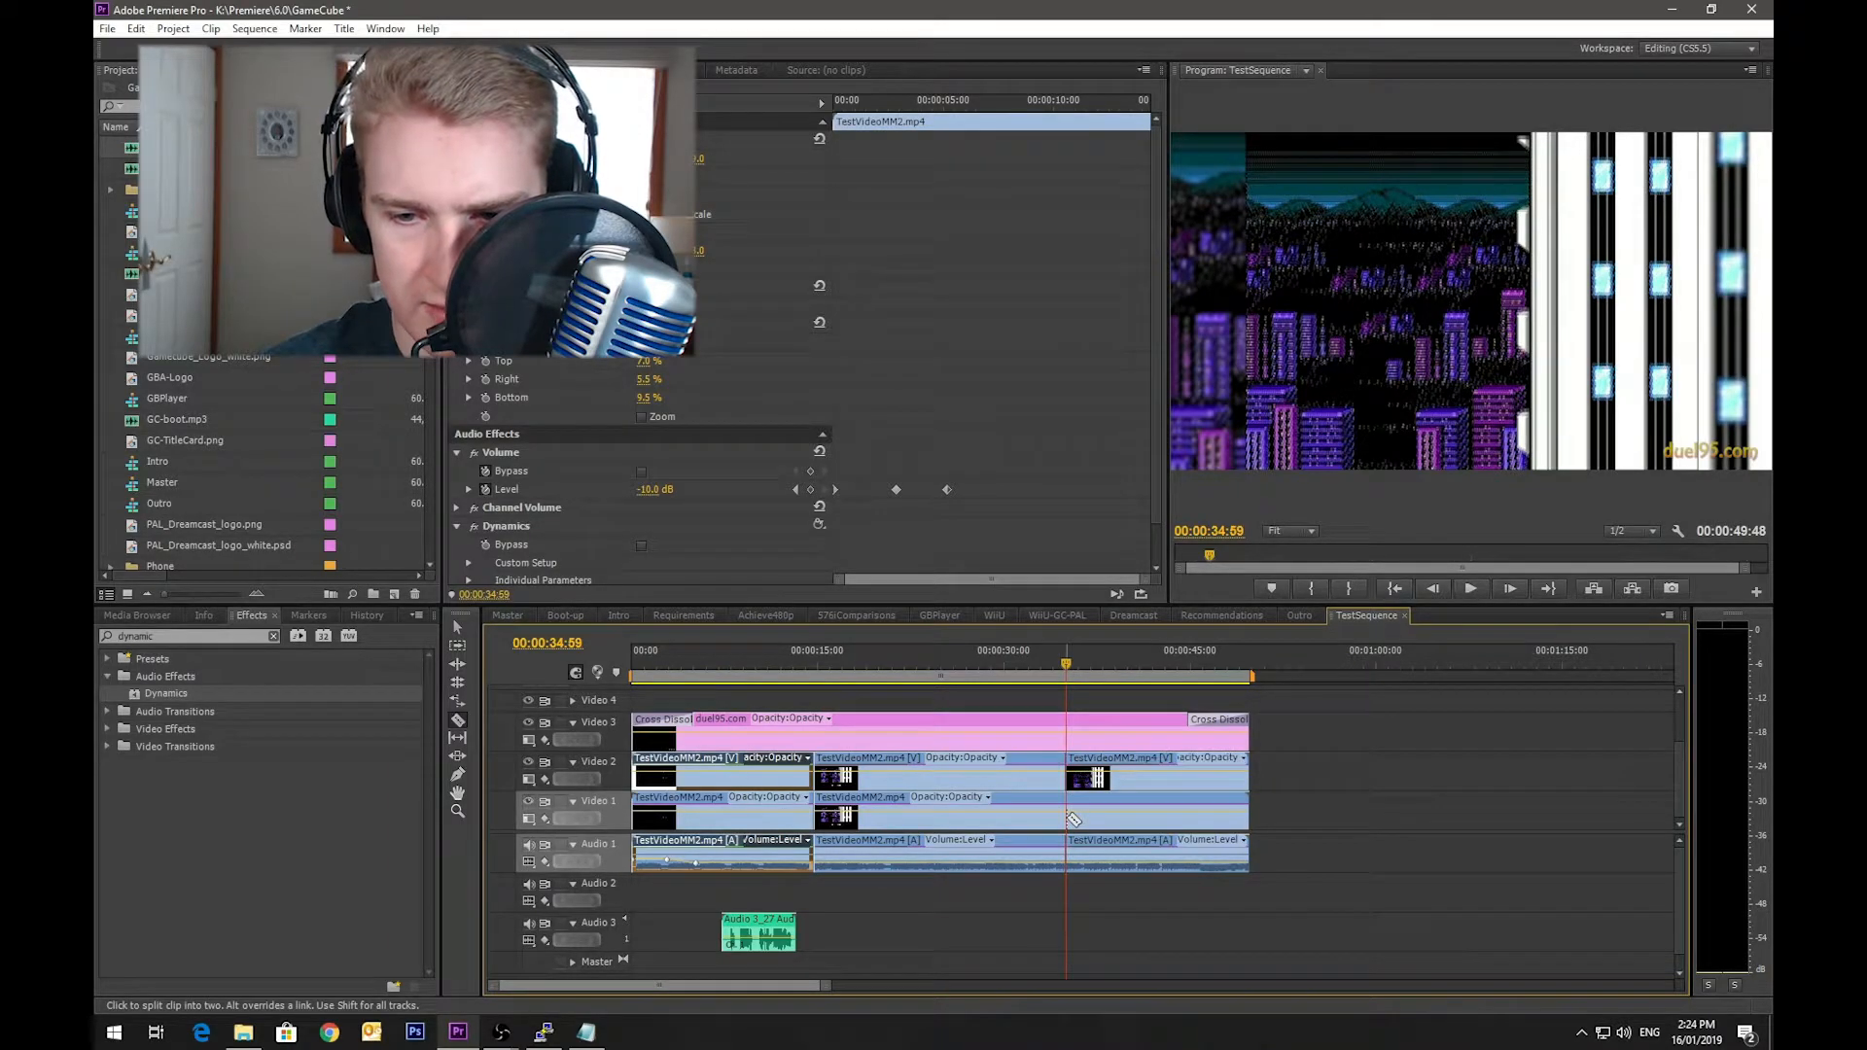
click(1069, 820)
Step: Delete the middle section between the two cuts from Video 1, Video 2 and Audio 1
click(457, 628)
click(1035, 756)
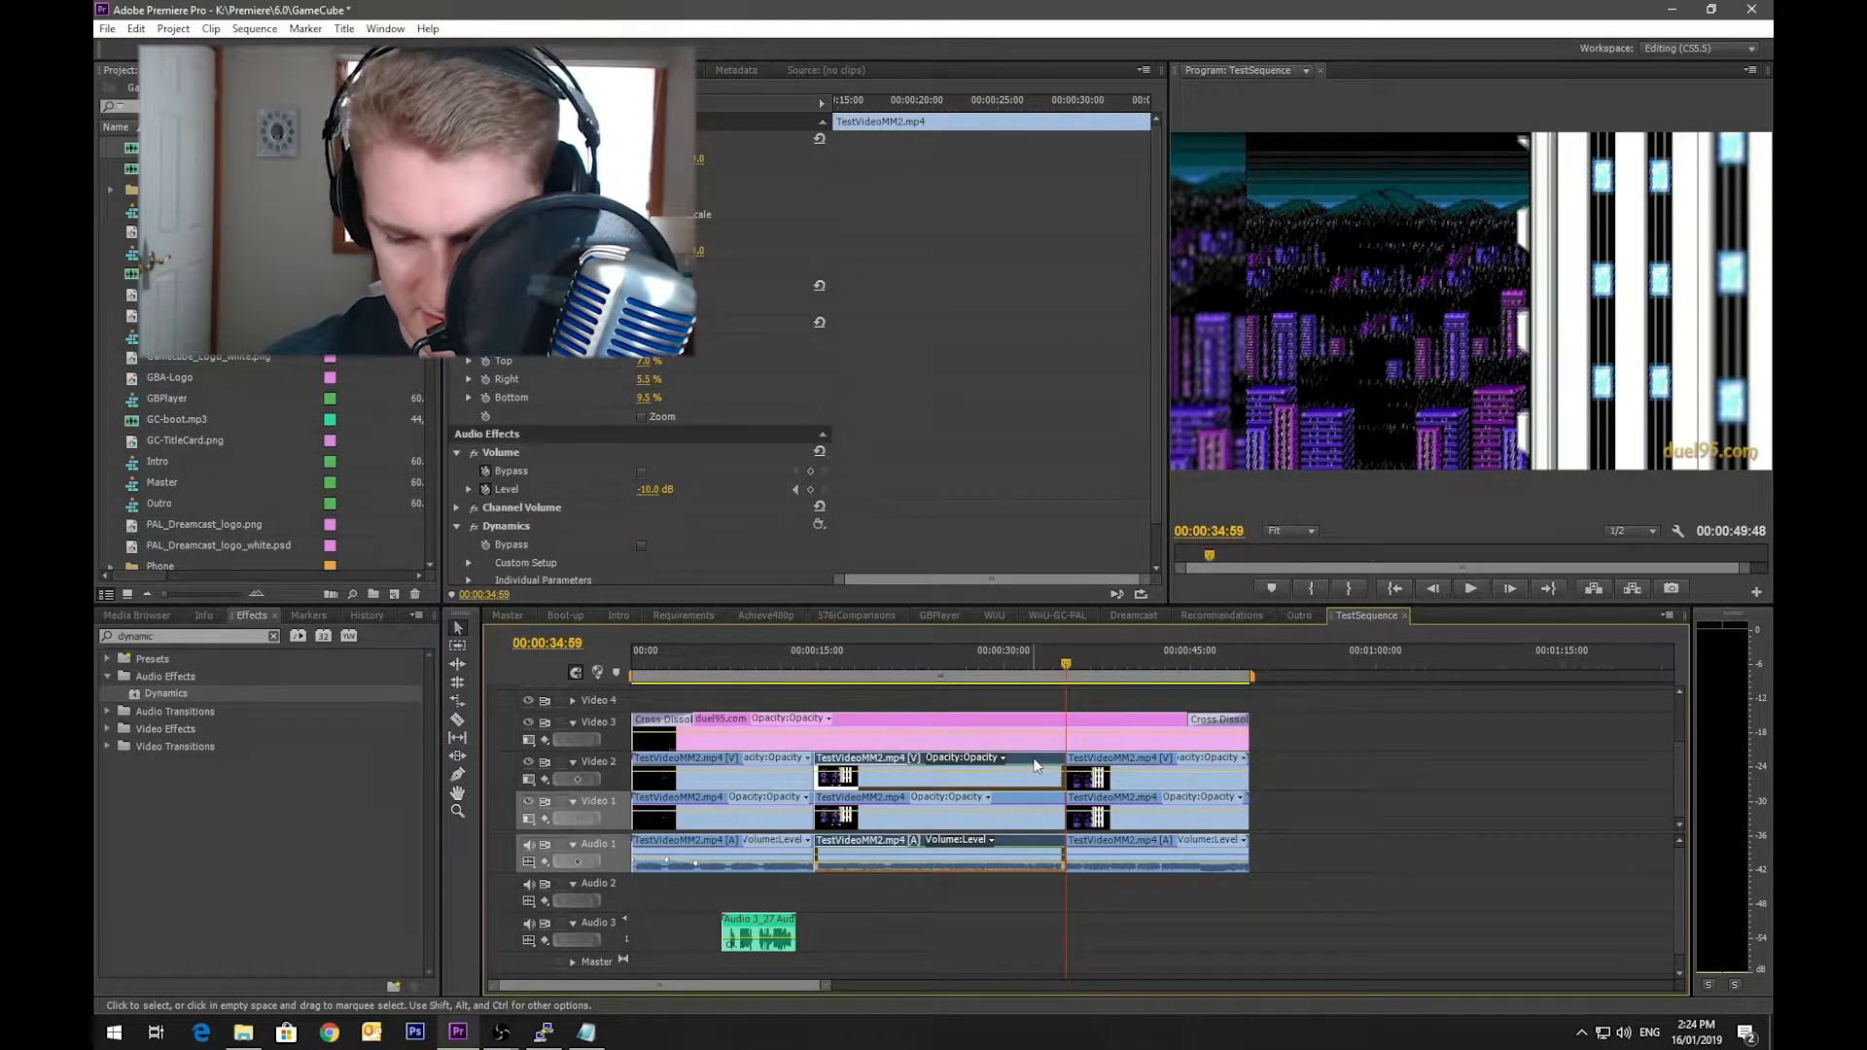
key(Delete)
click(1031, 793)
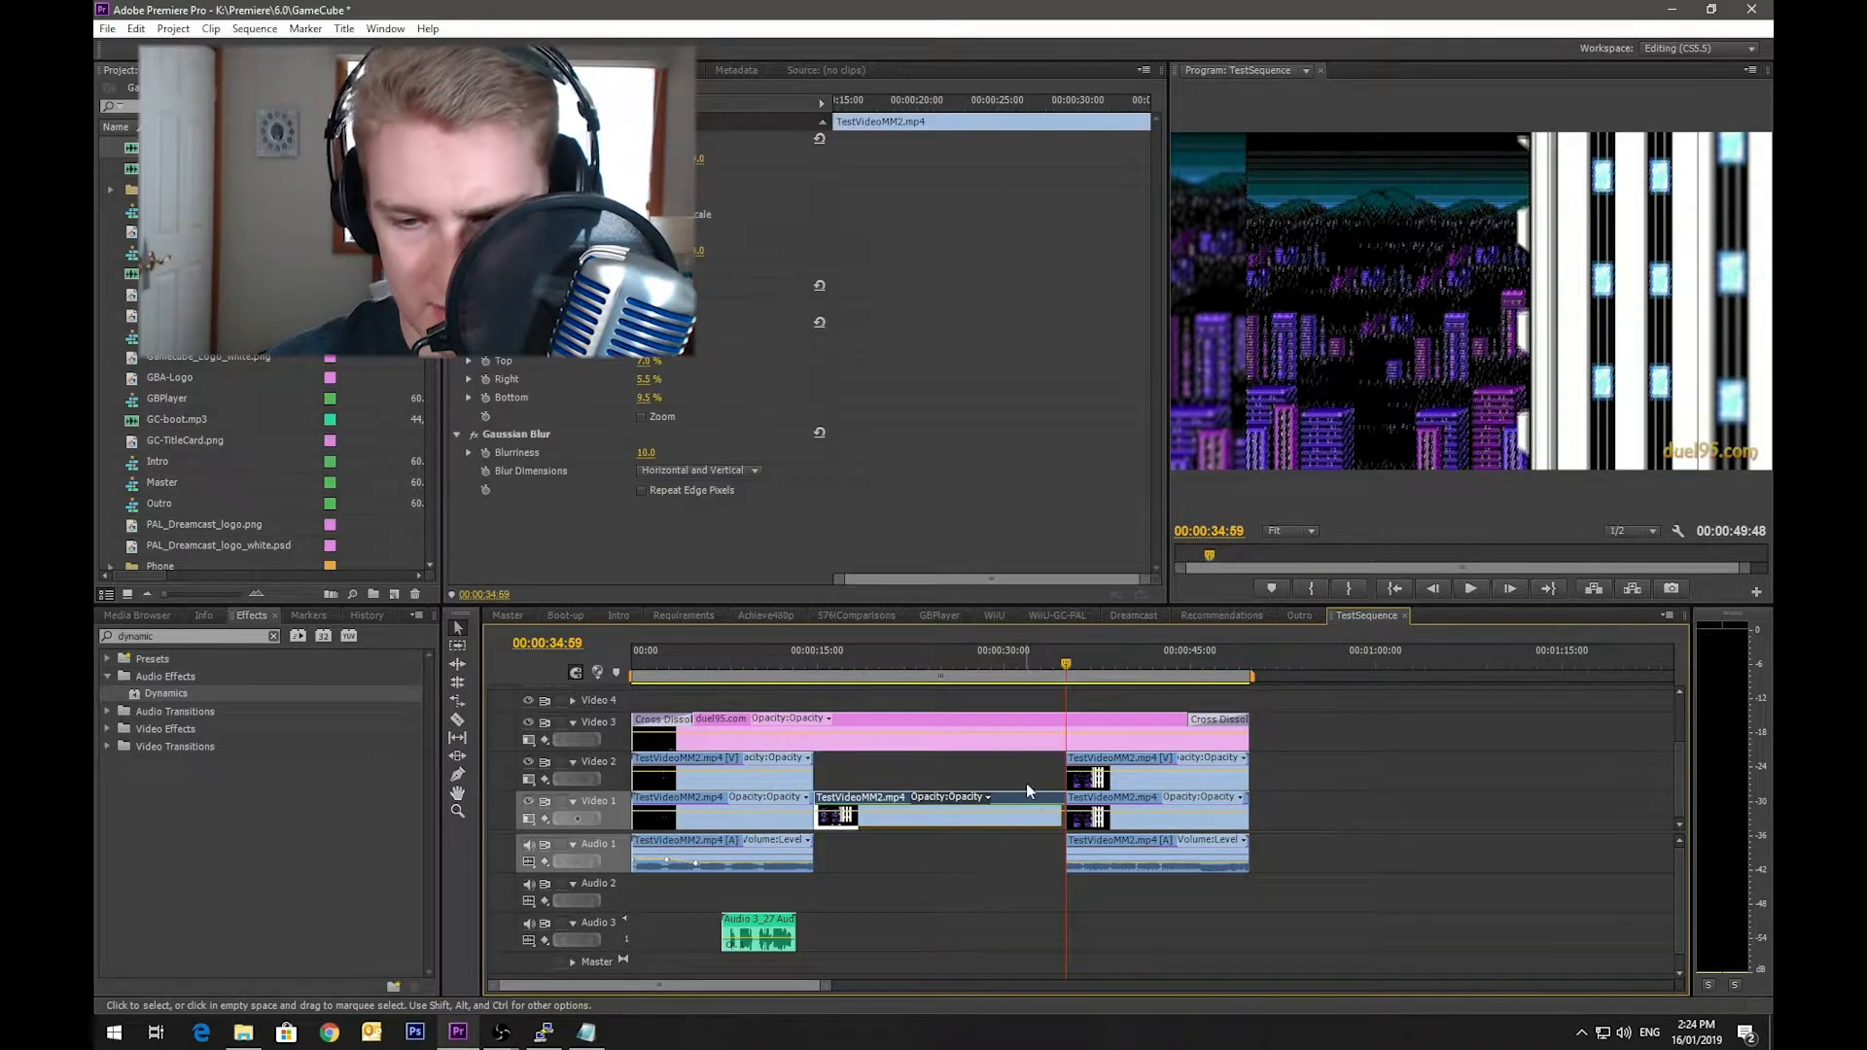
key(Delete)
Step: Move the remaining clips back against the first cut and shorten the duel95.com watermark to their end
drag(1299, 917, 864, 764)
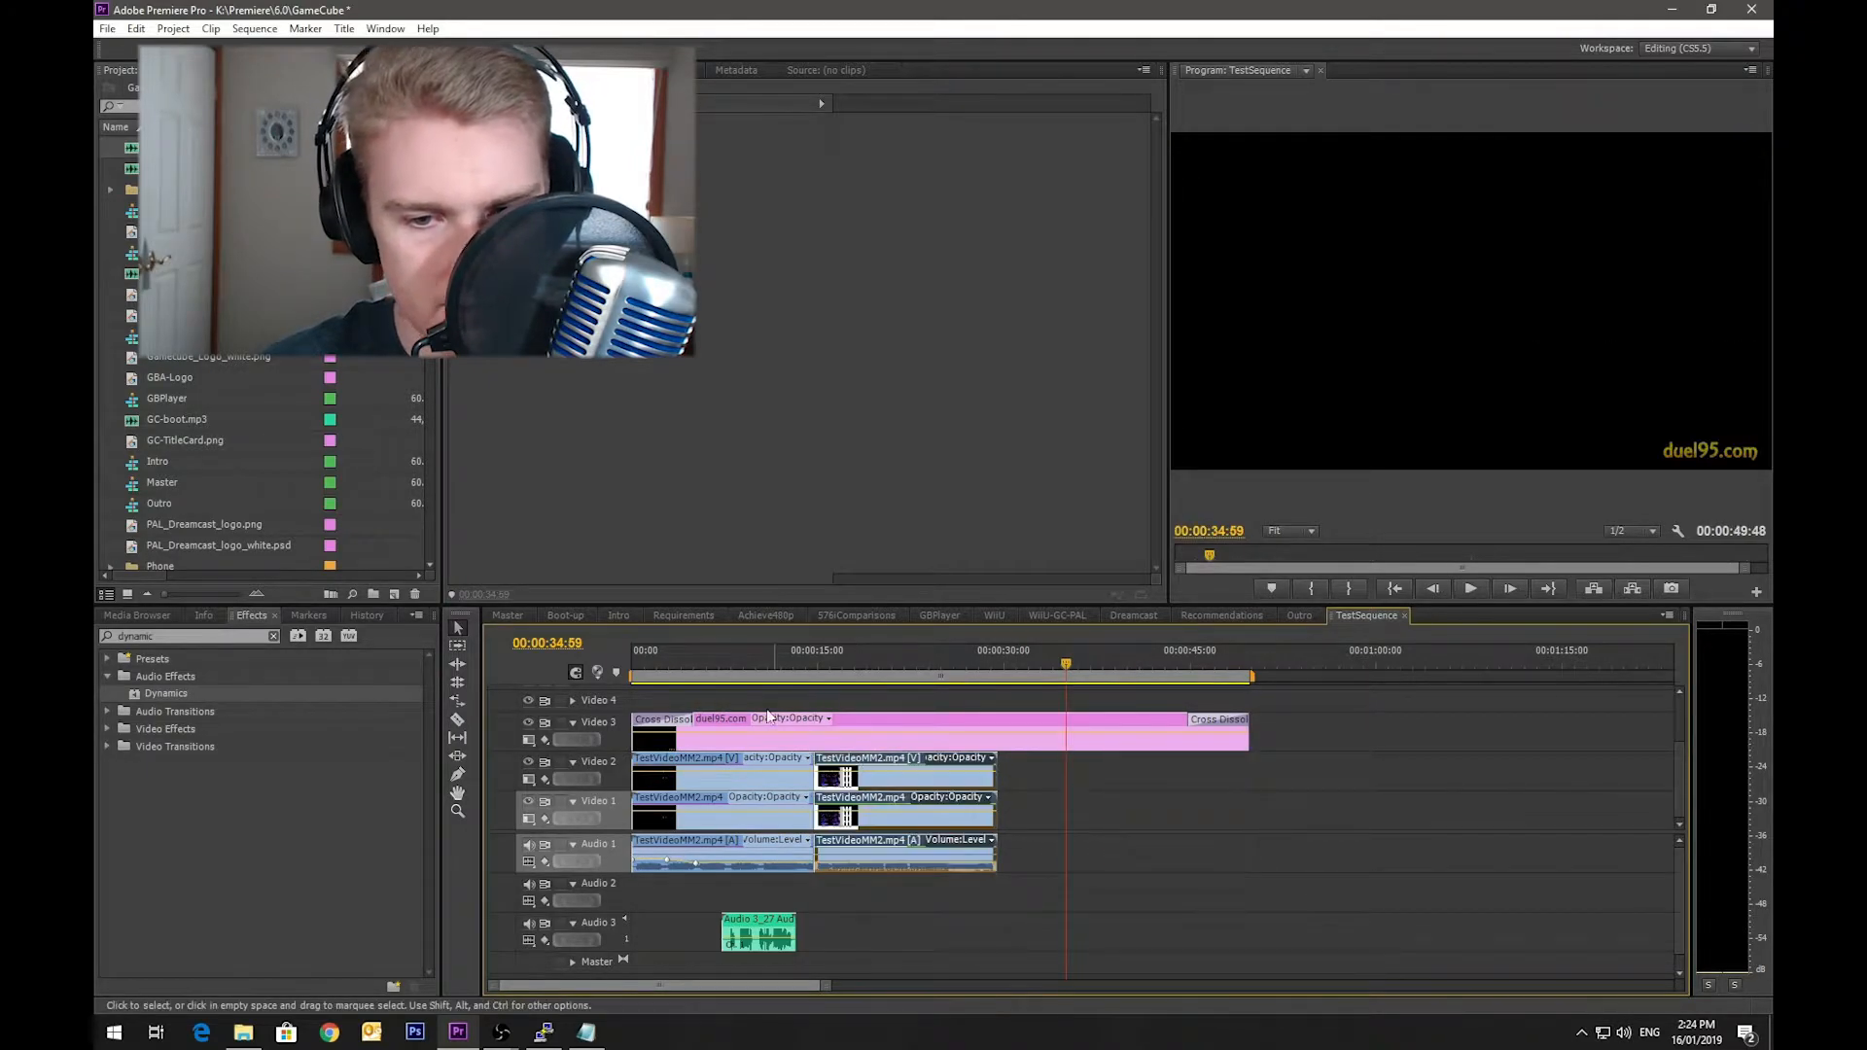
drag(1241, 716, 994, 719)
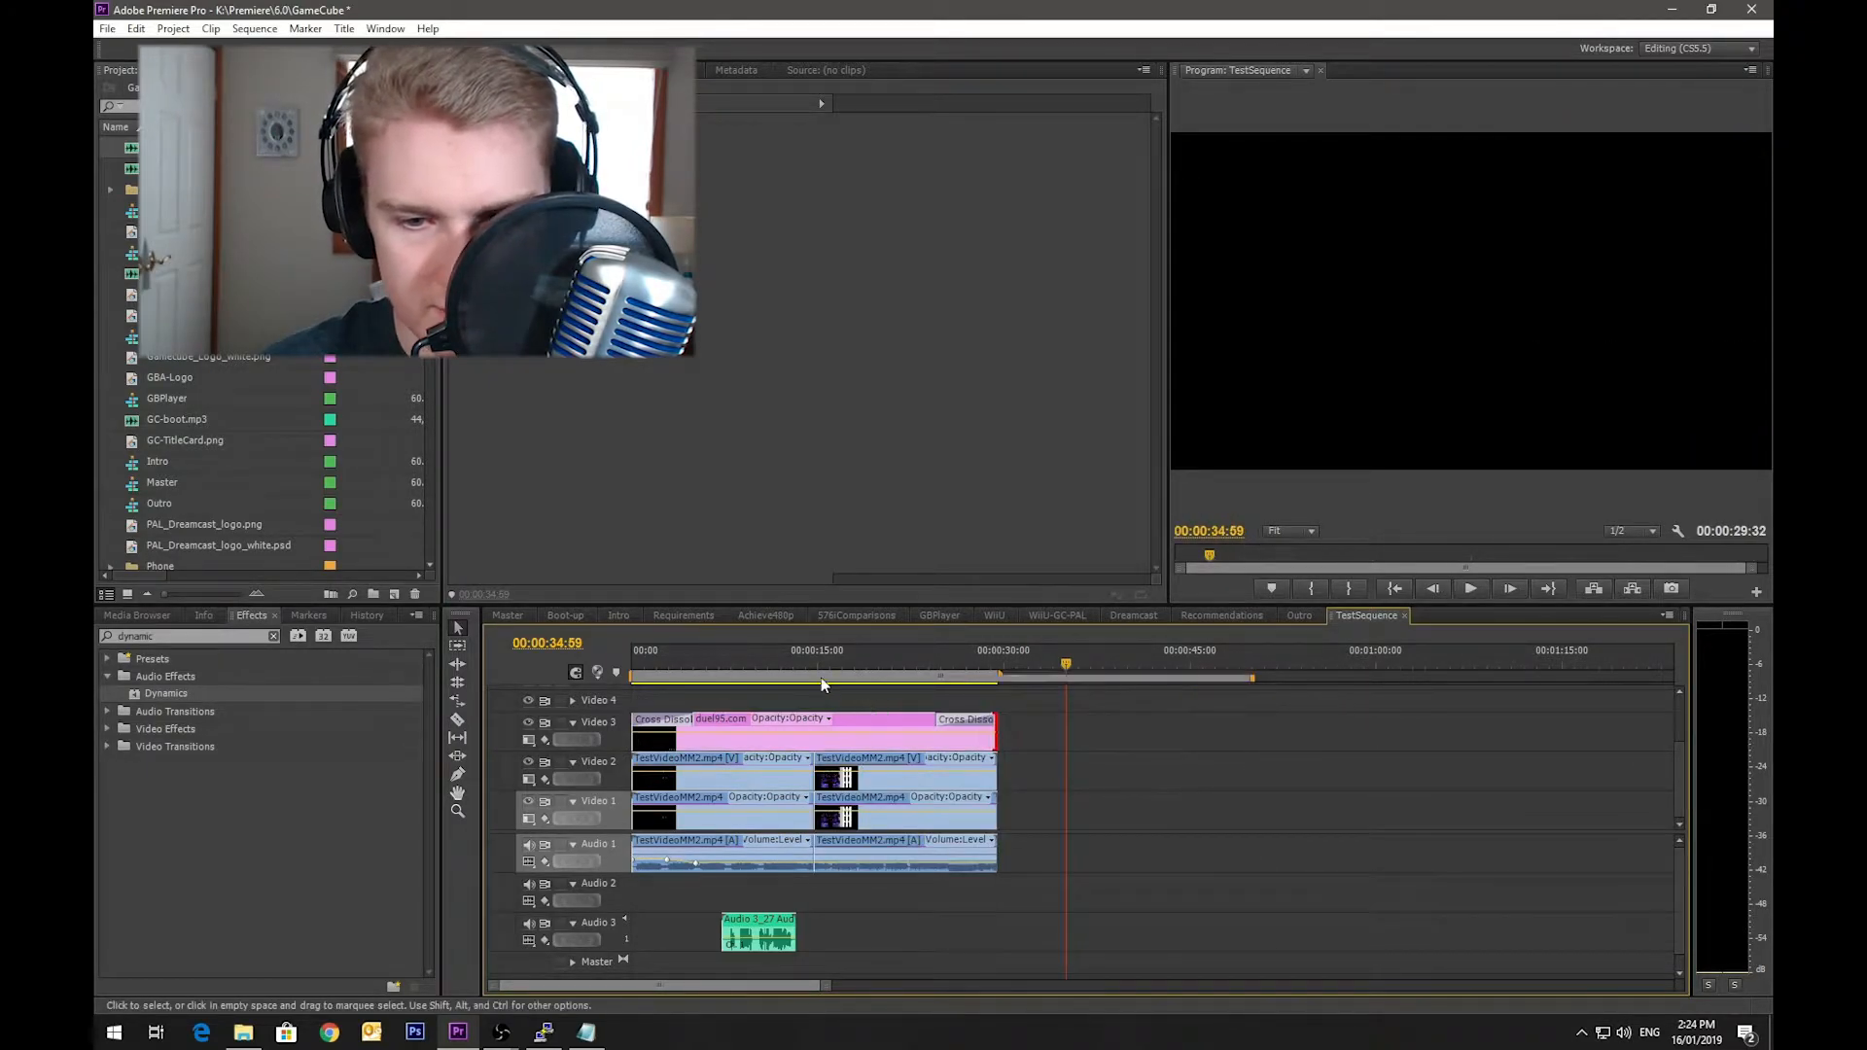
Step: Add a Cross Dissolve at the cut between the gameplay clips on both Video 2 and Video 1
click(814, 661)
drag(813, 661, 802, 663)
double_click(163, 634)
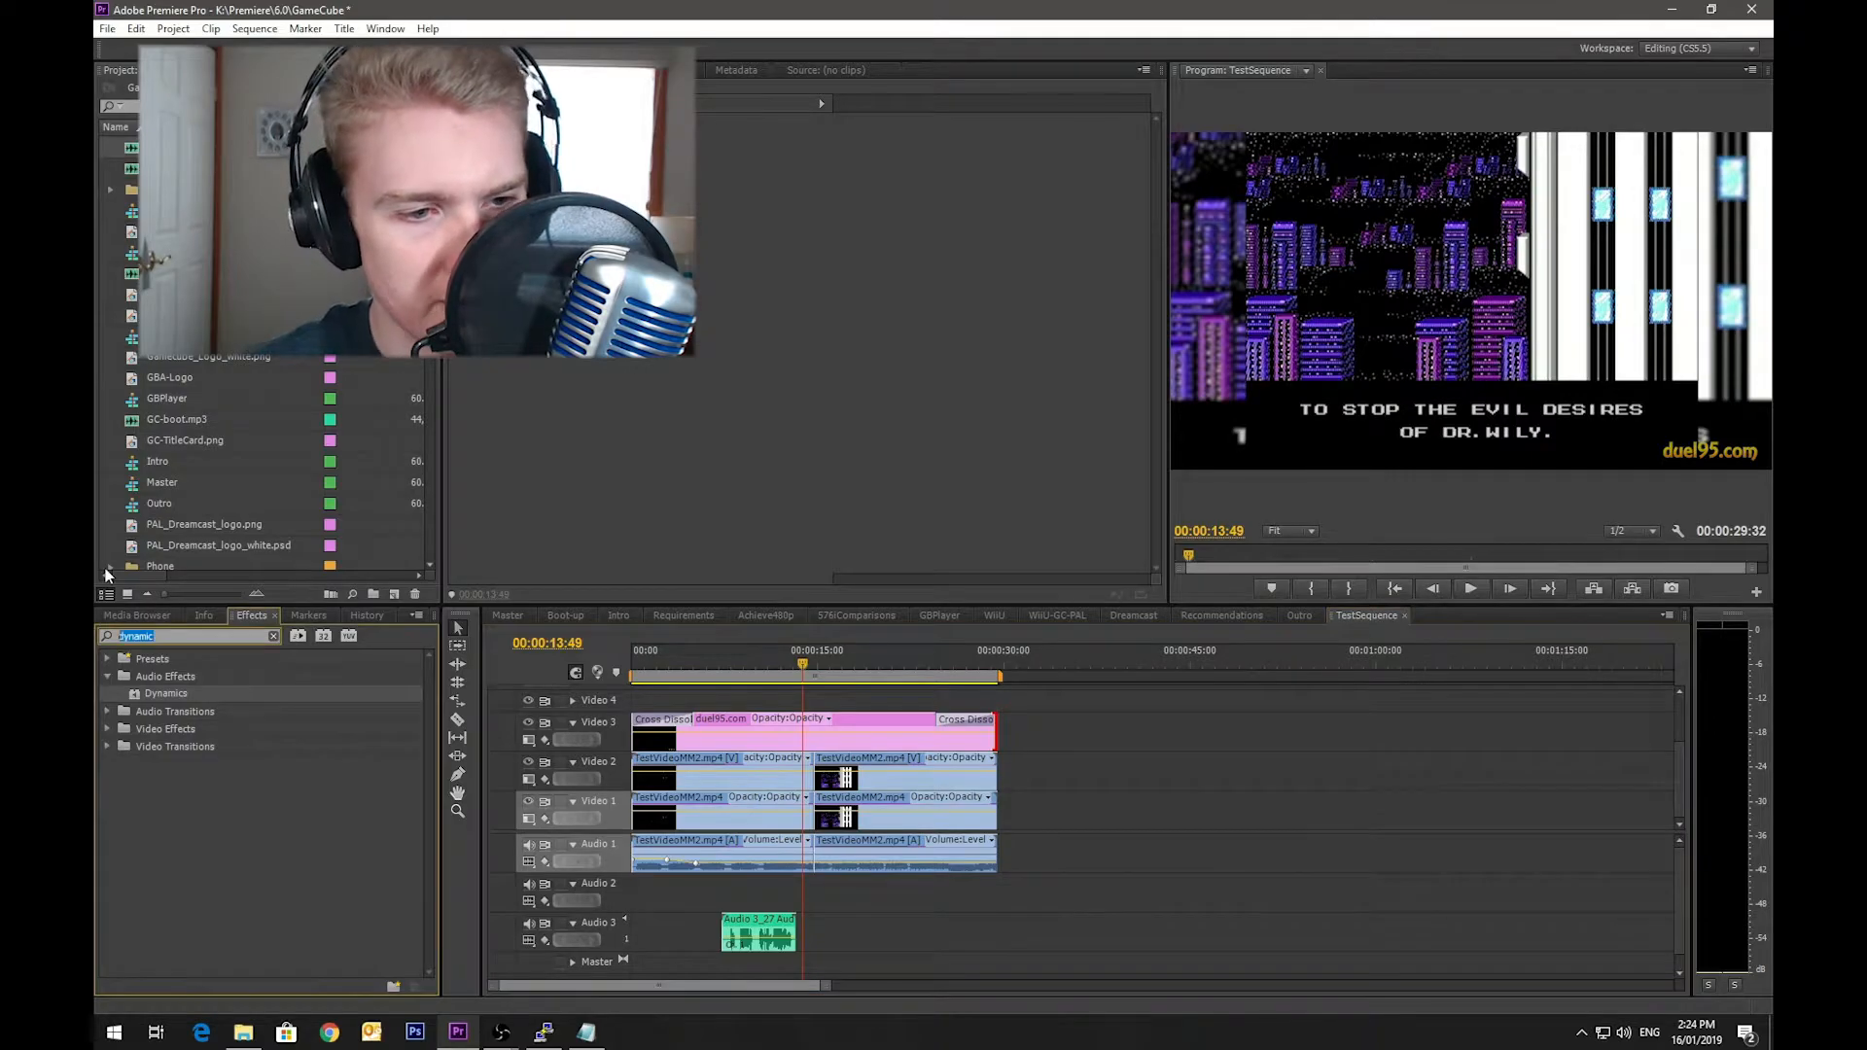
text(cross)
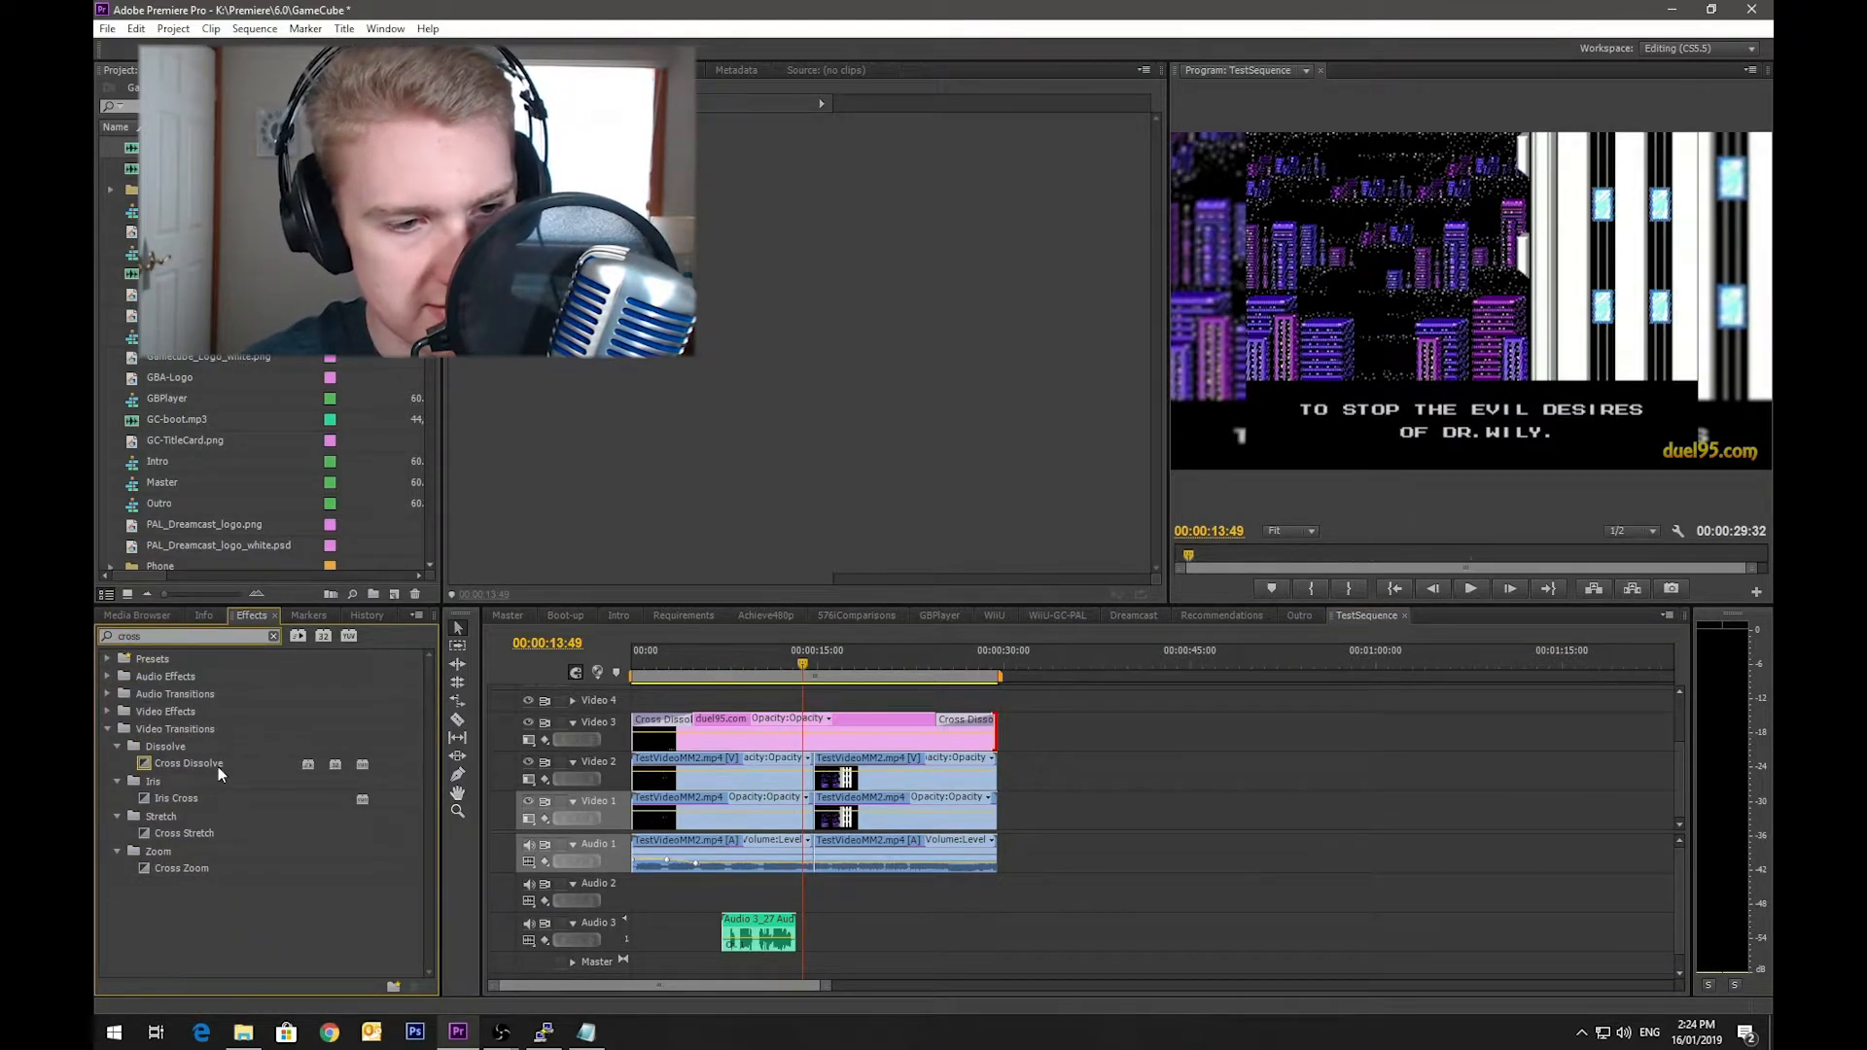
drag(219, 773, 541, 780)
drag(815, 777, 815, 799)
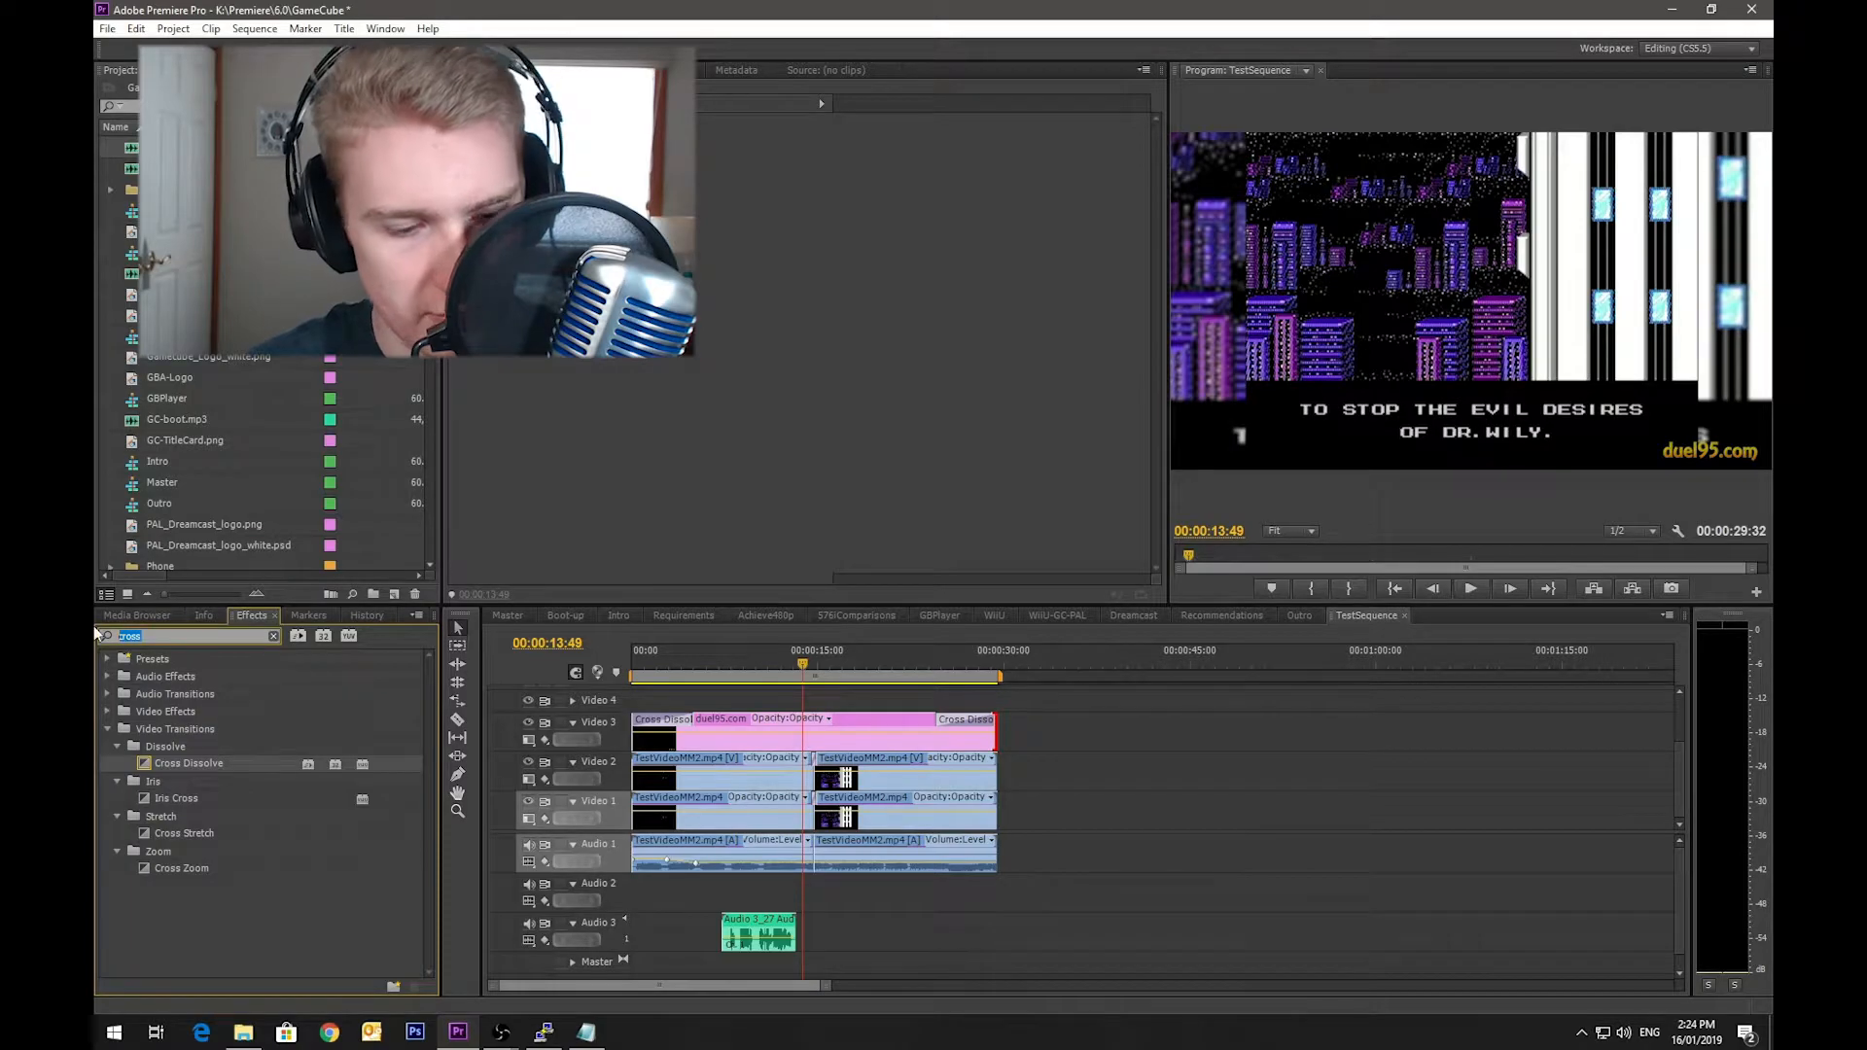
Step: Add an Exponential Fade at the cut on Audio 1 and play through the transition
text(expo)
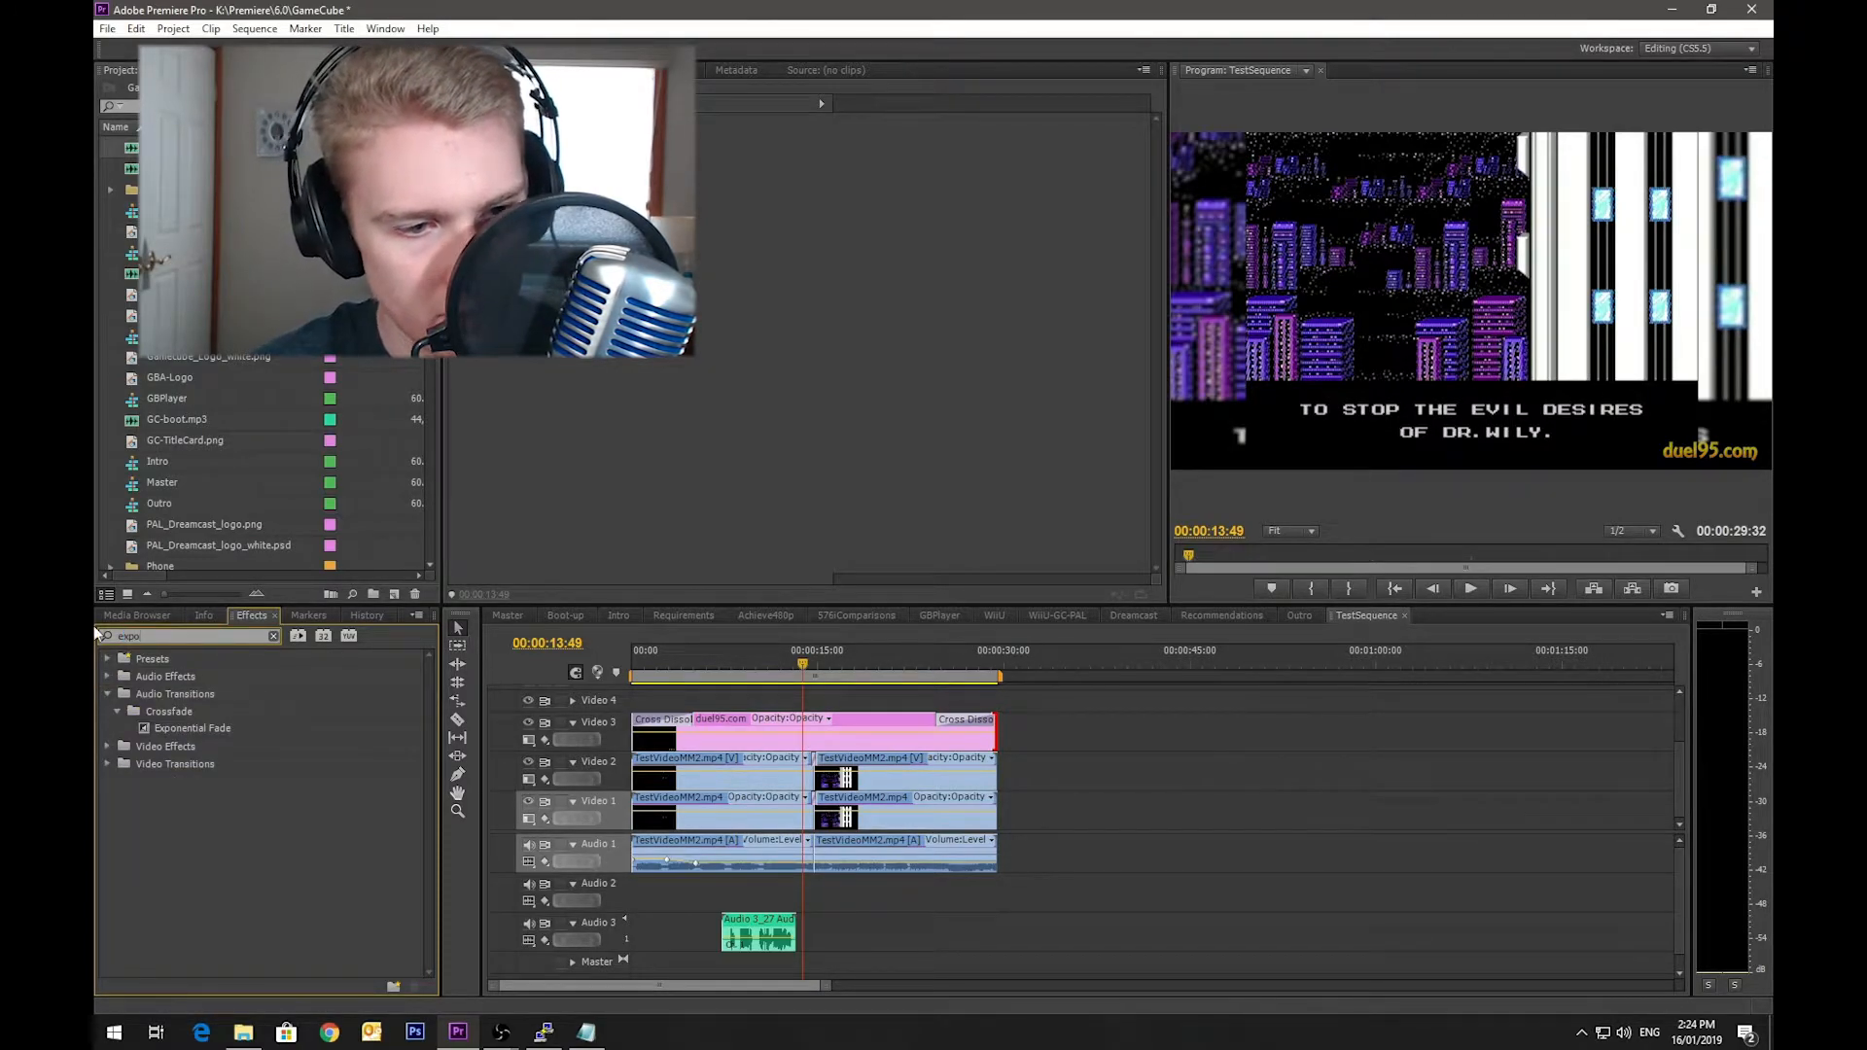
drag(238, 730, 816, 860)
key(space)
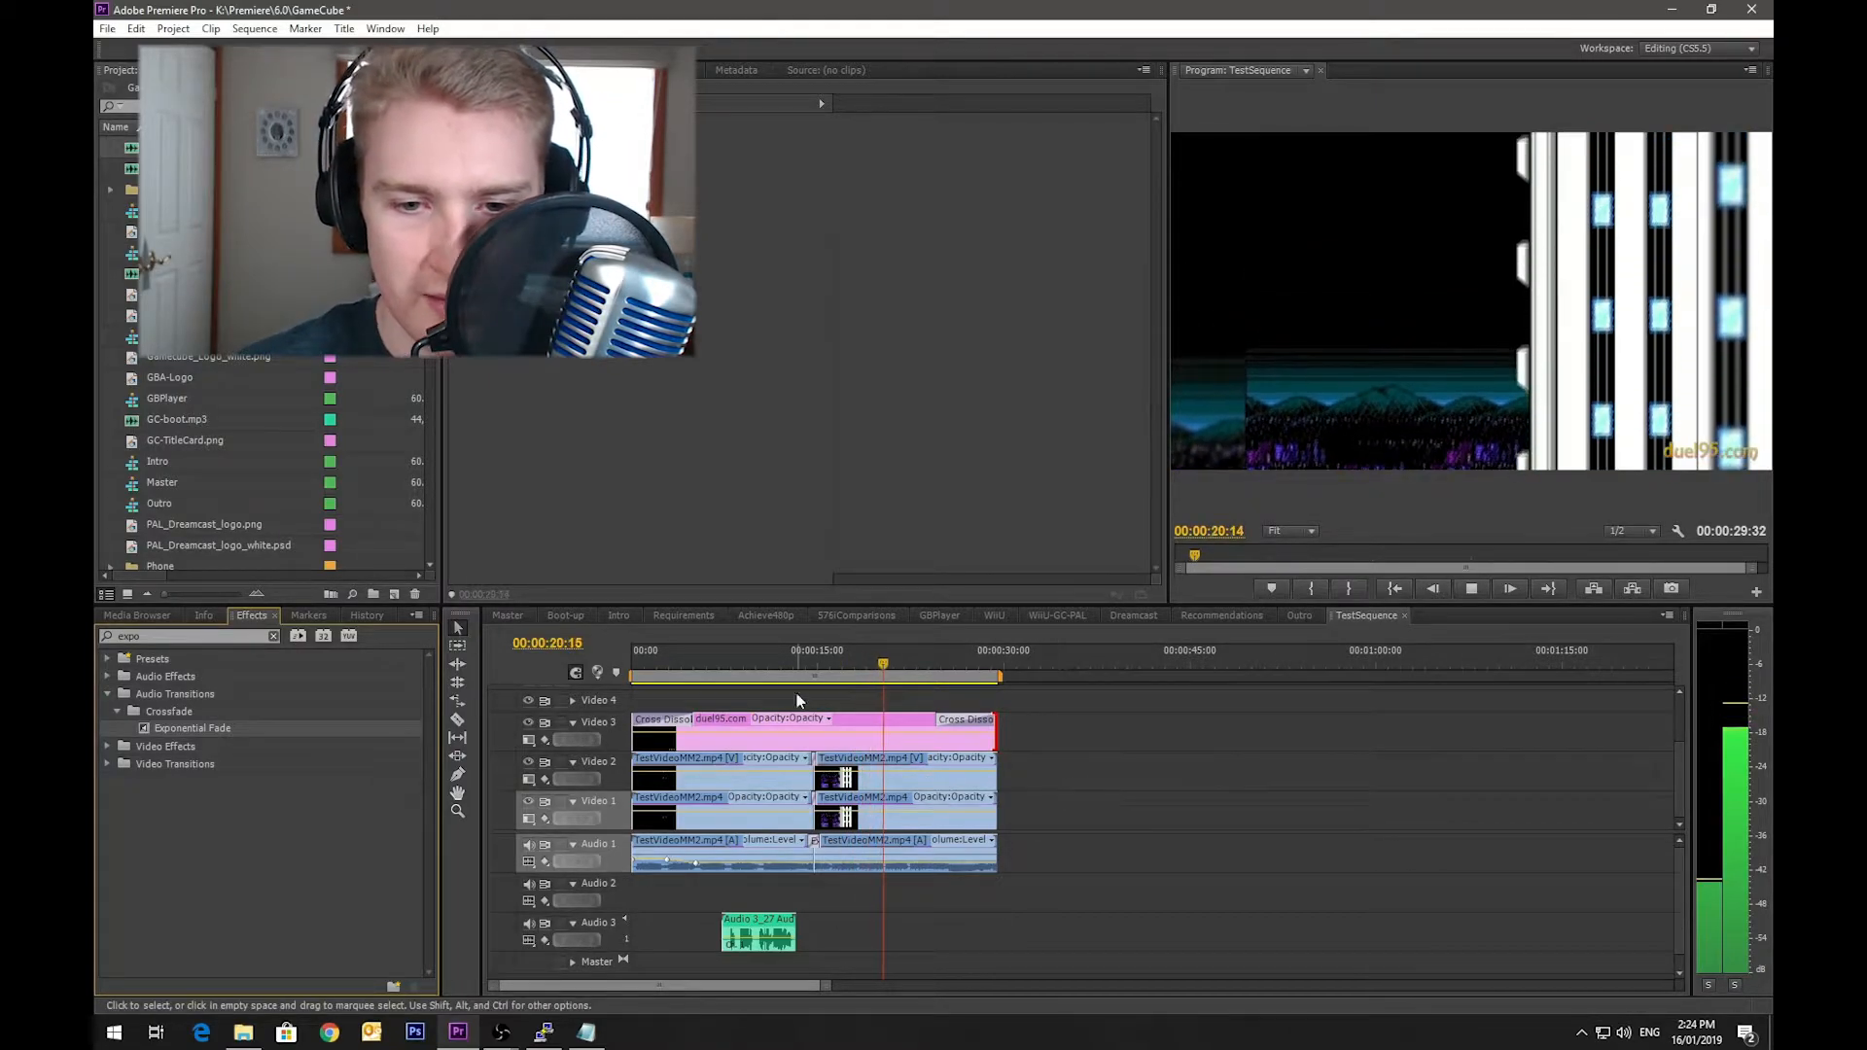
key(space)
click(815, 666)
key(space)
key(space)
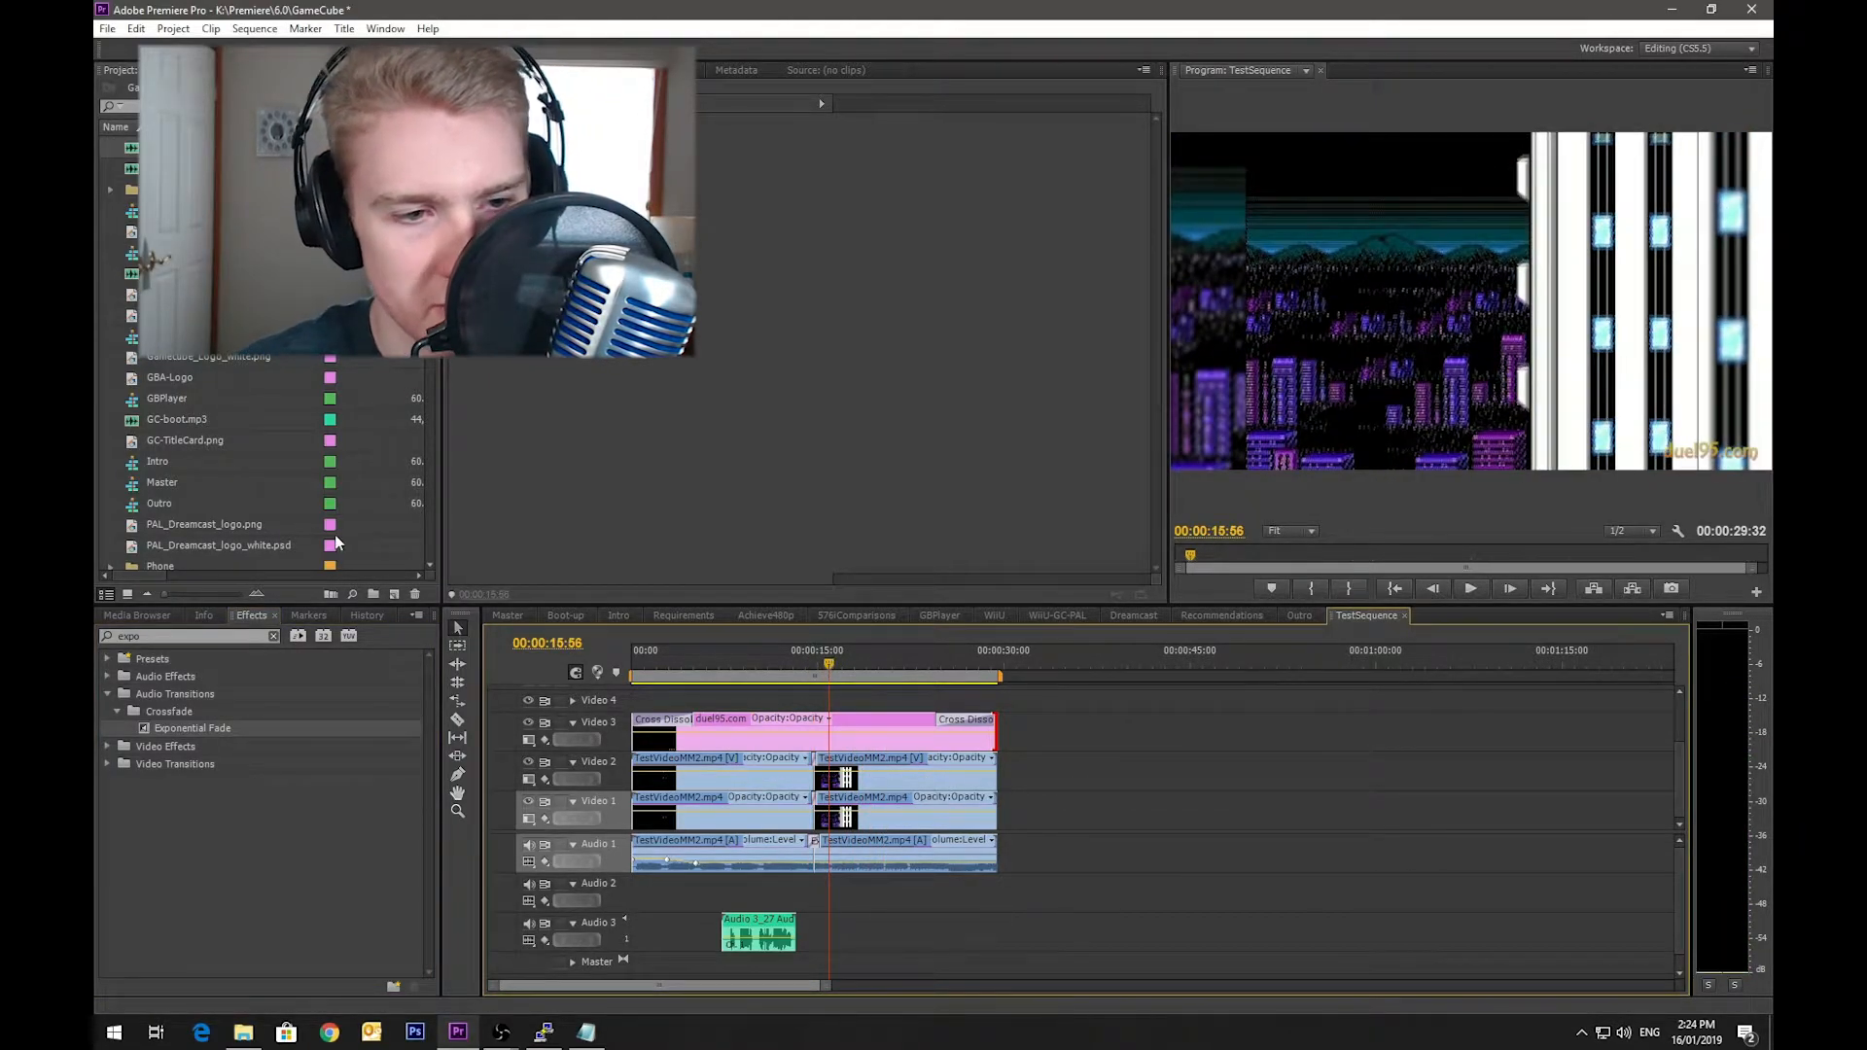
Step: Apply the Timecode effect to the second gameplay clip on Video 2
click(257, 617)
text(timecode)
drag(178, 746, 949, 779)
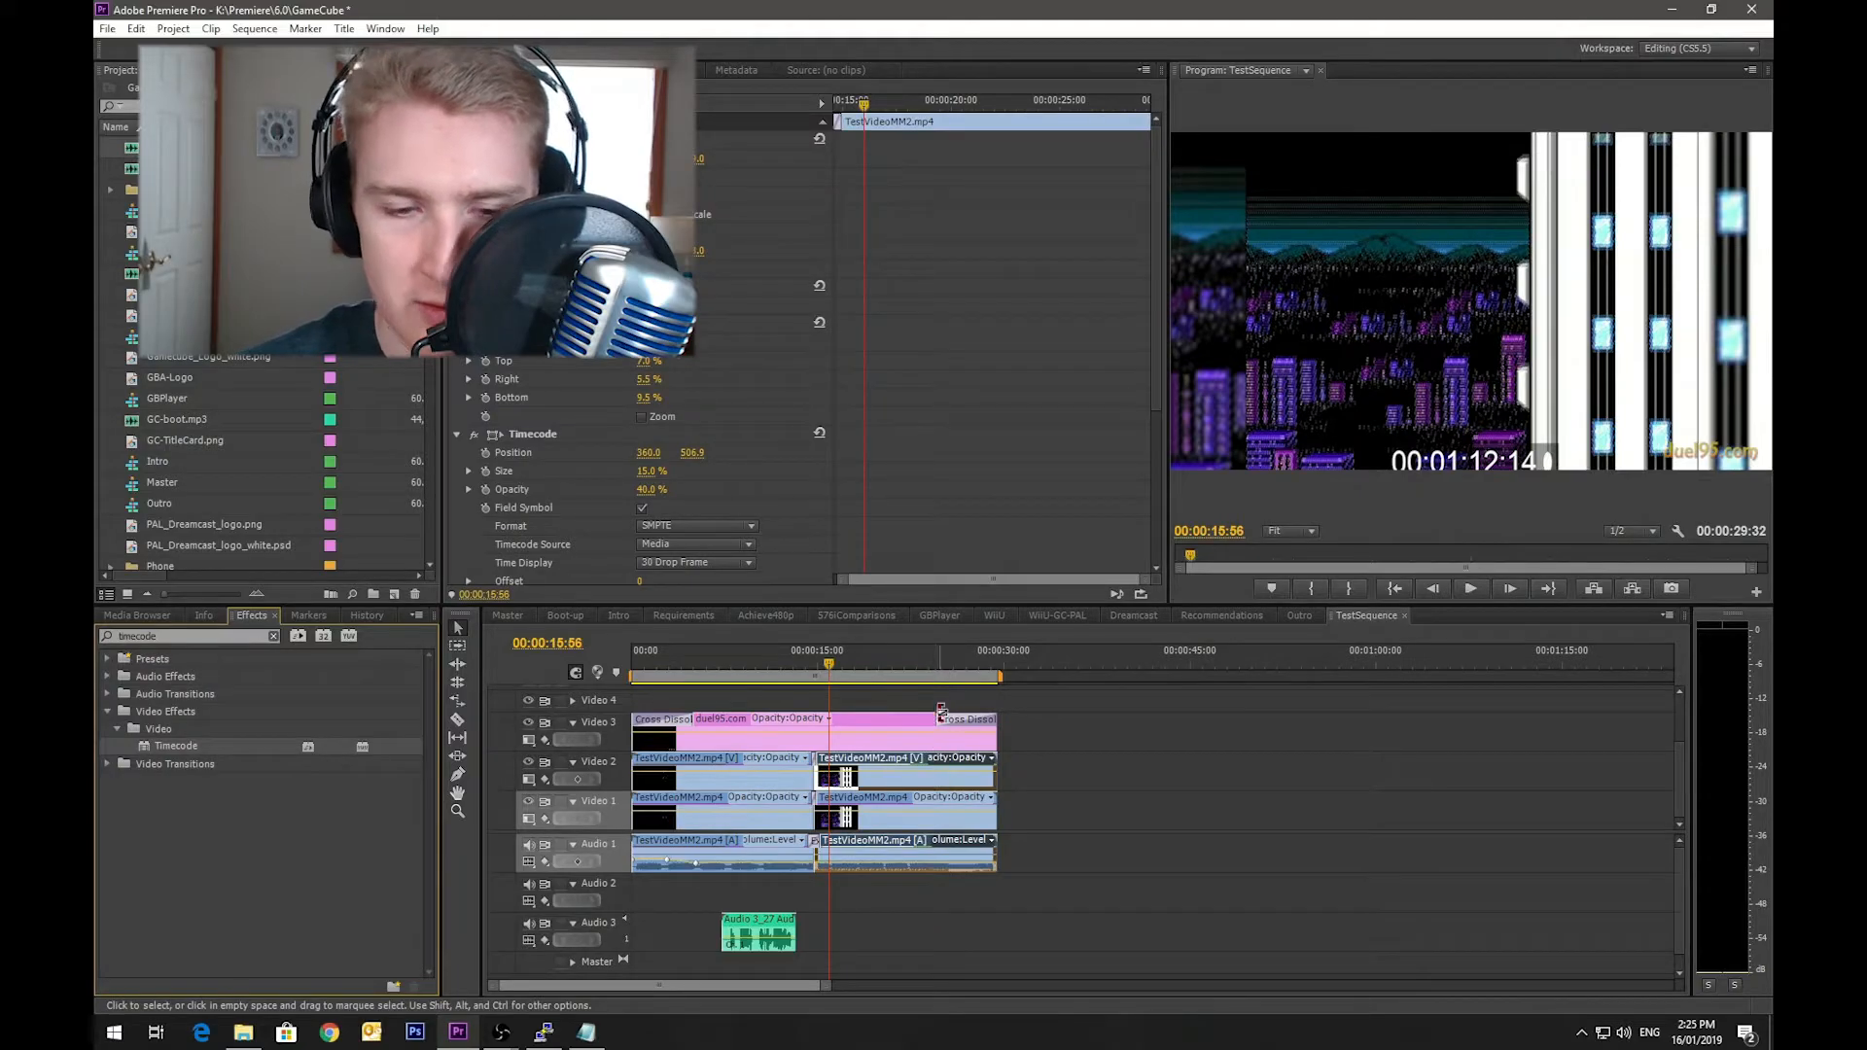
Step: Set the timecode's position to 360.0, 468.9, turn off its field symbol, and use Clip as source with a time display of 25
click(842, 757)
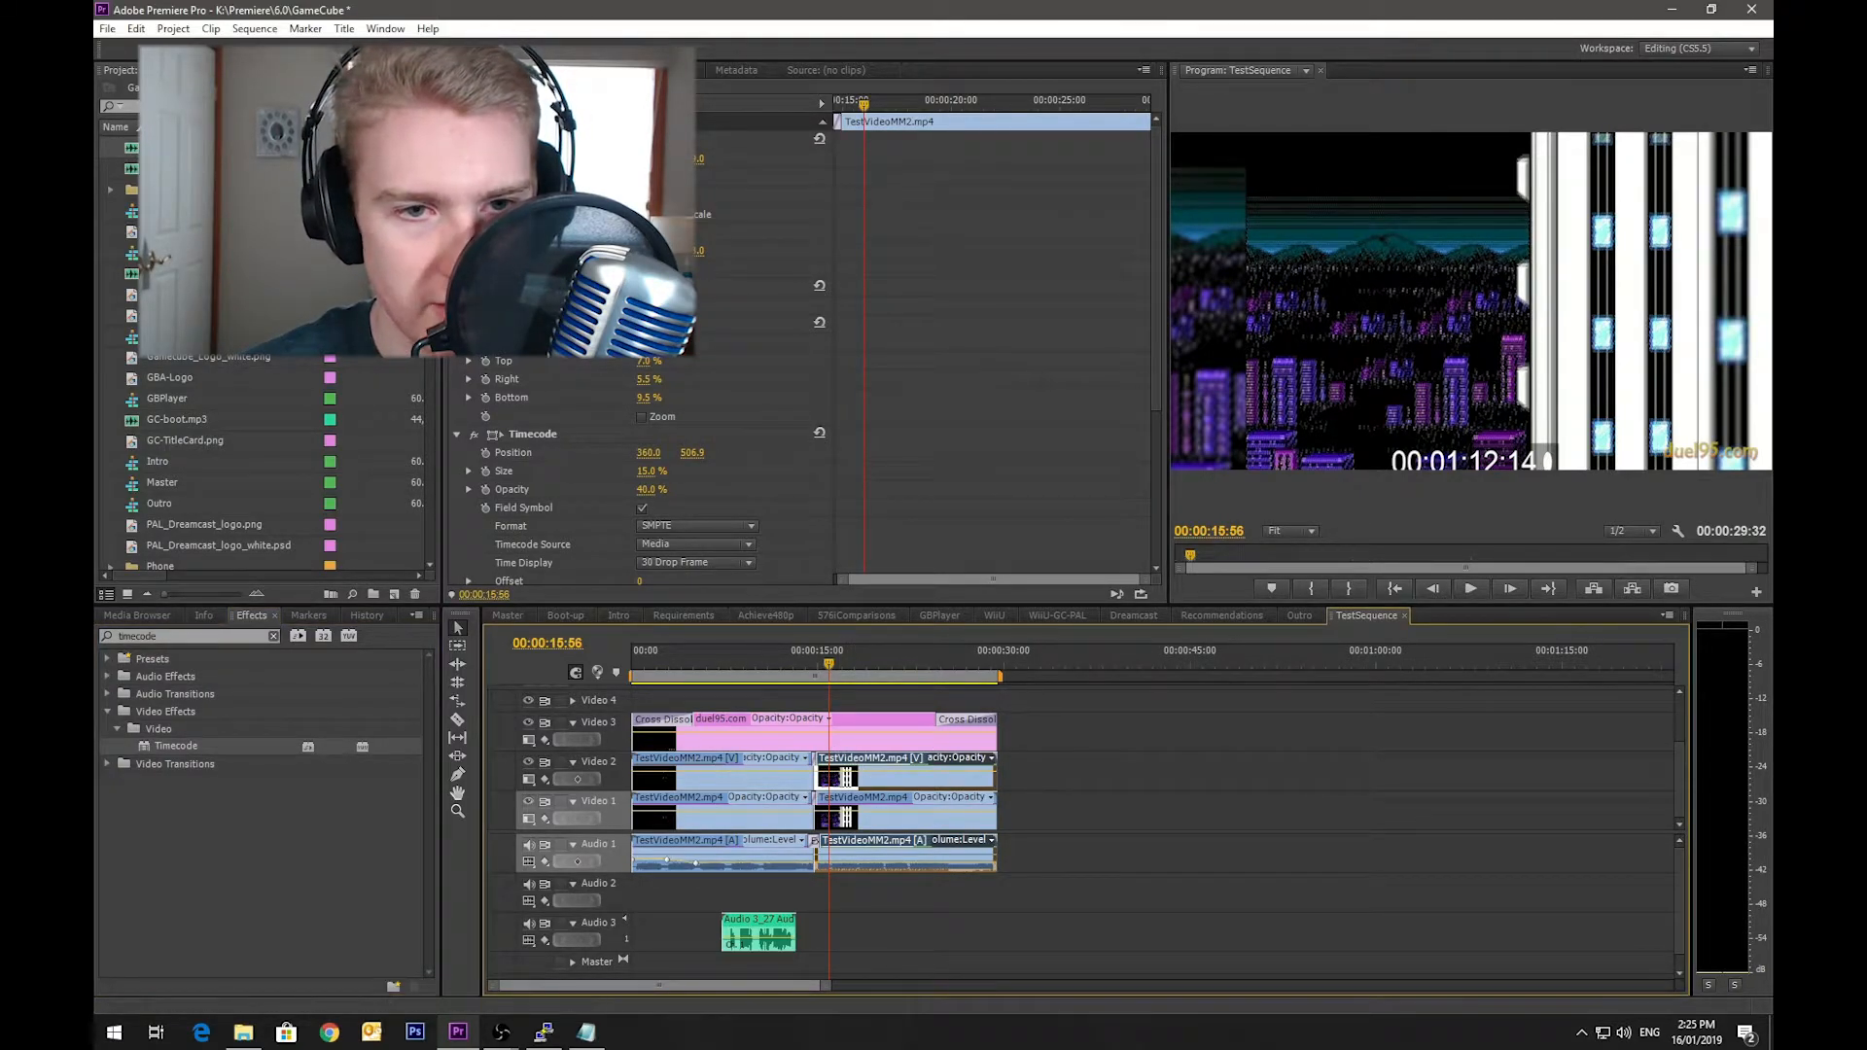
scroll(772, 496, down, 3)
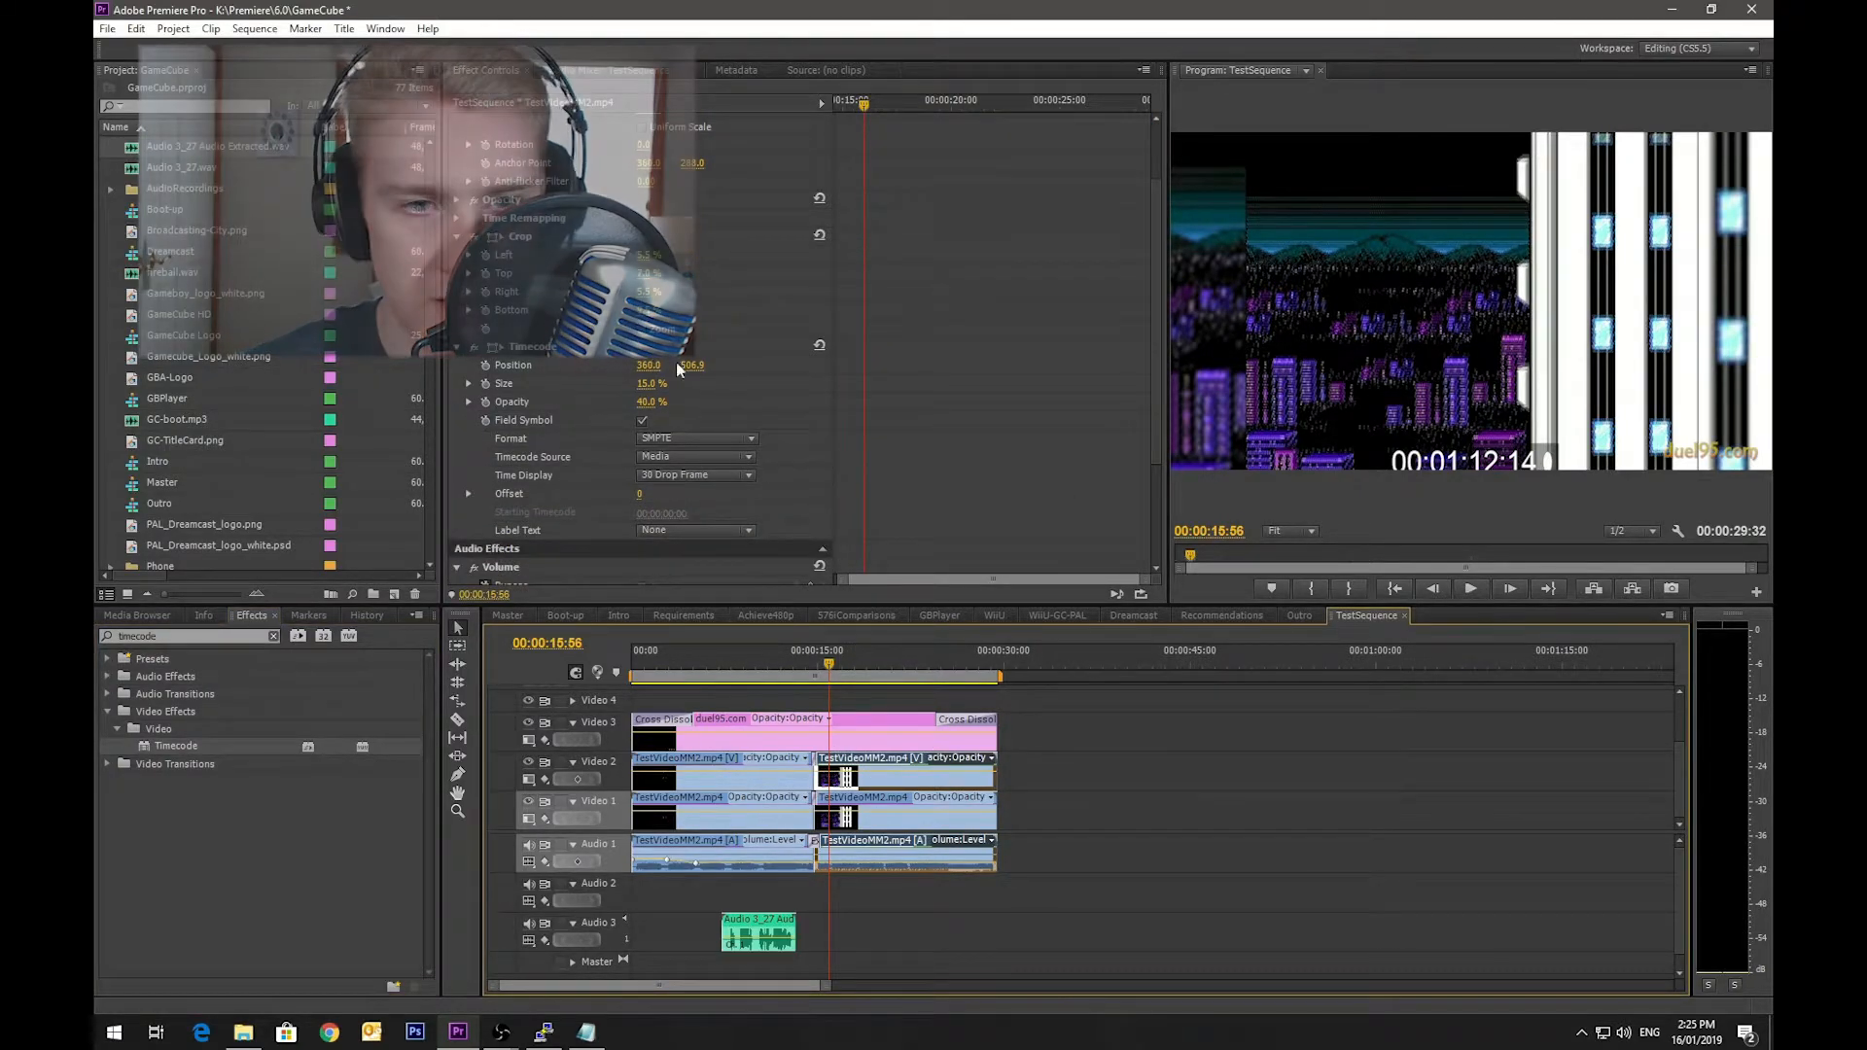
mouse_move(691, 366)
mouse_down()
mouse_move(659, 366)
mouse_move(718, 367)
mouse_up()
click(642, 422)
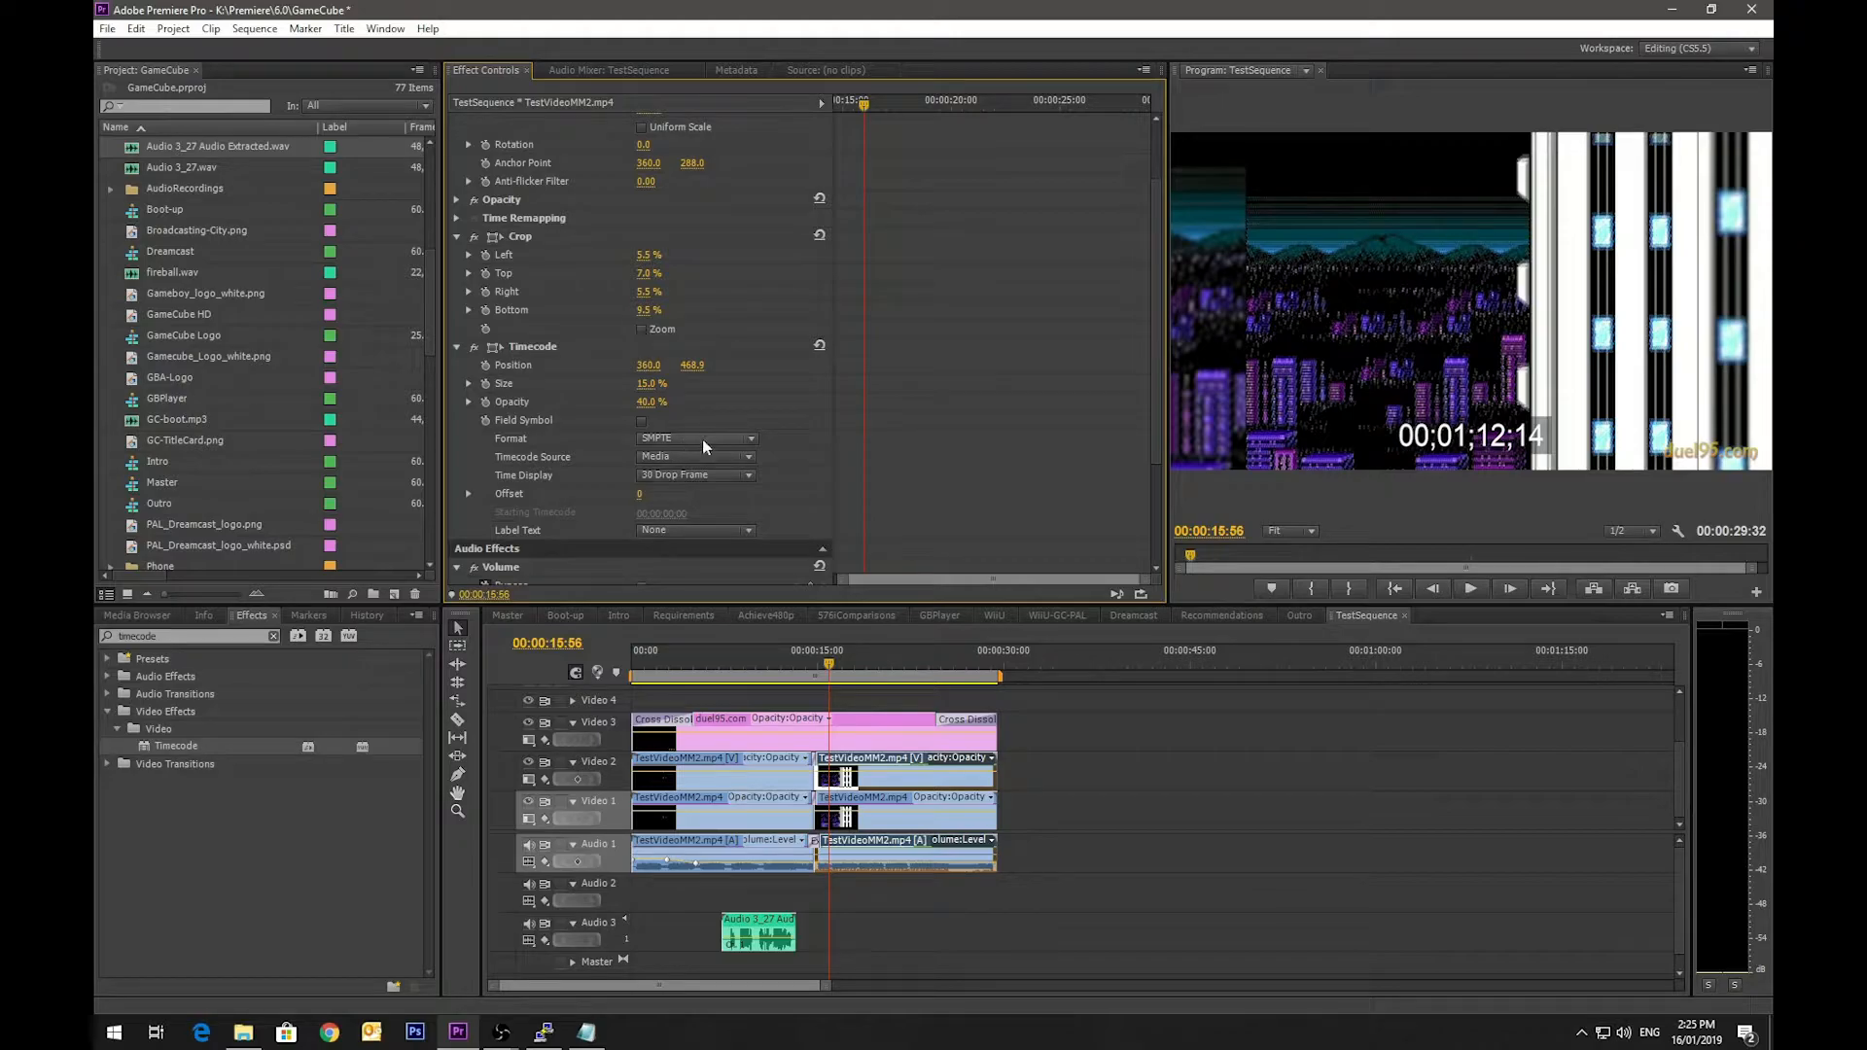
click(642, 422)
key(space)
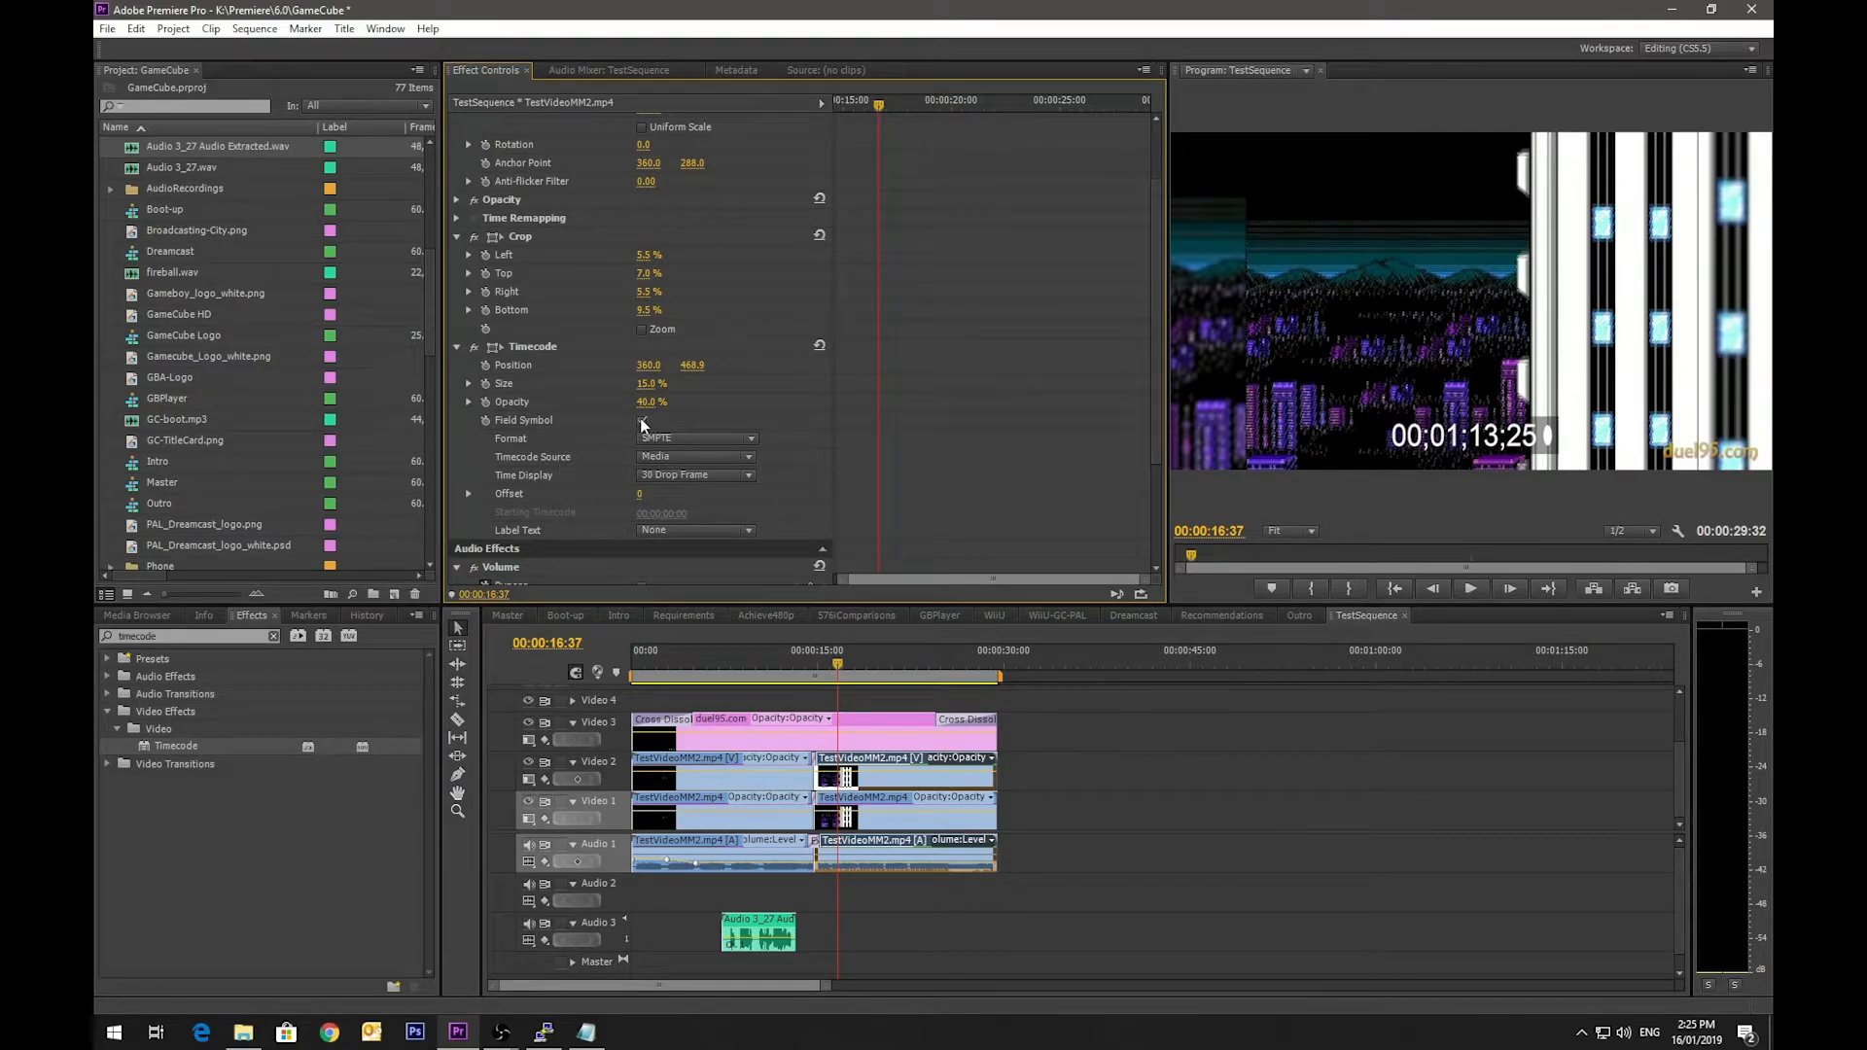
click(641, 422)
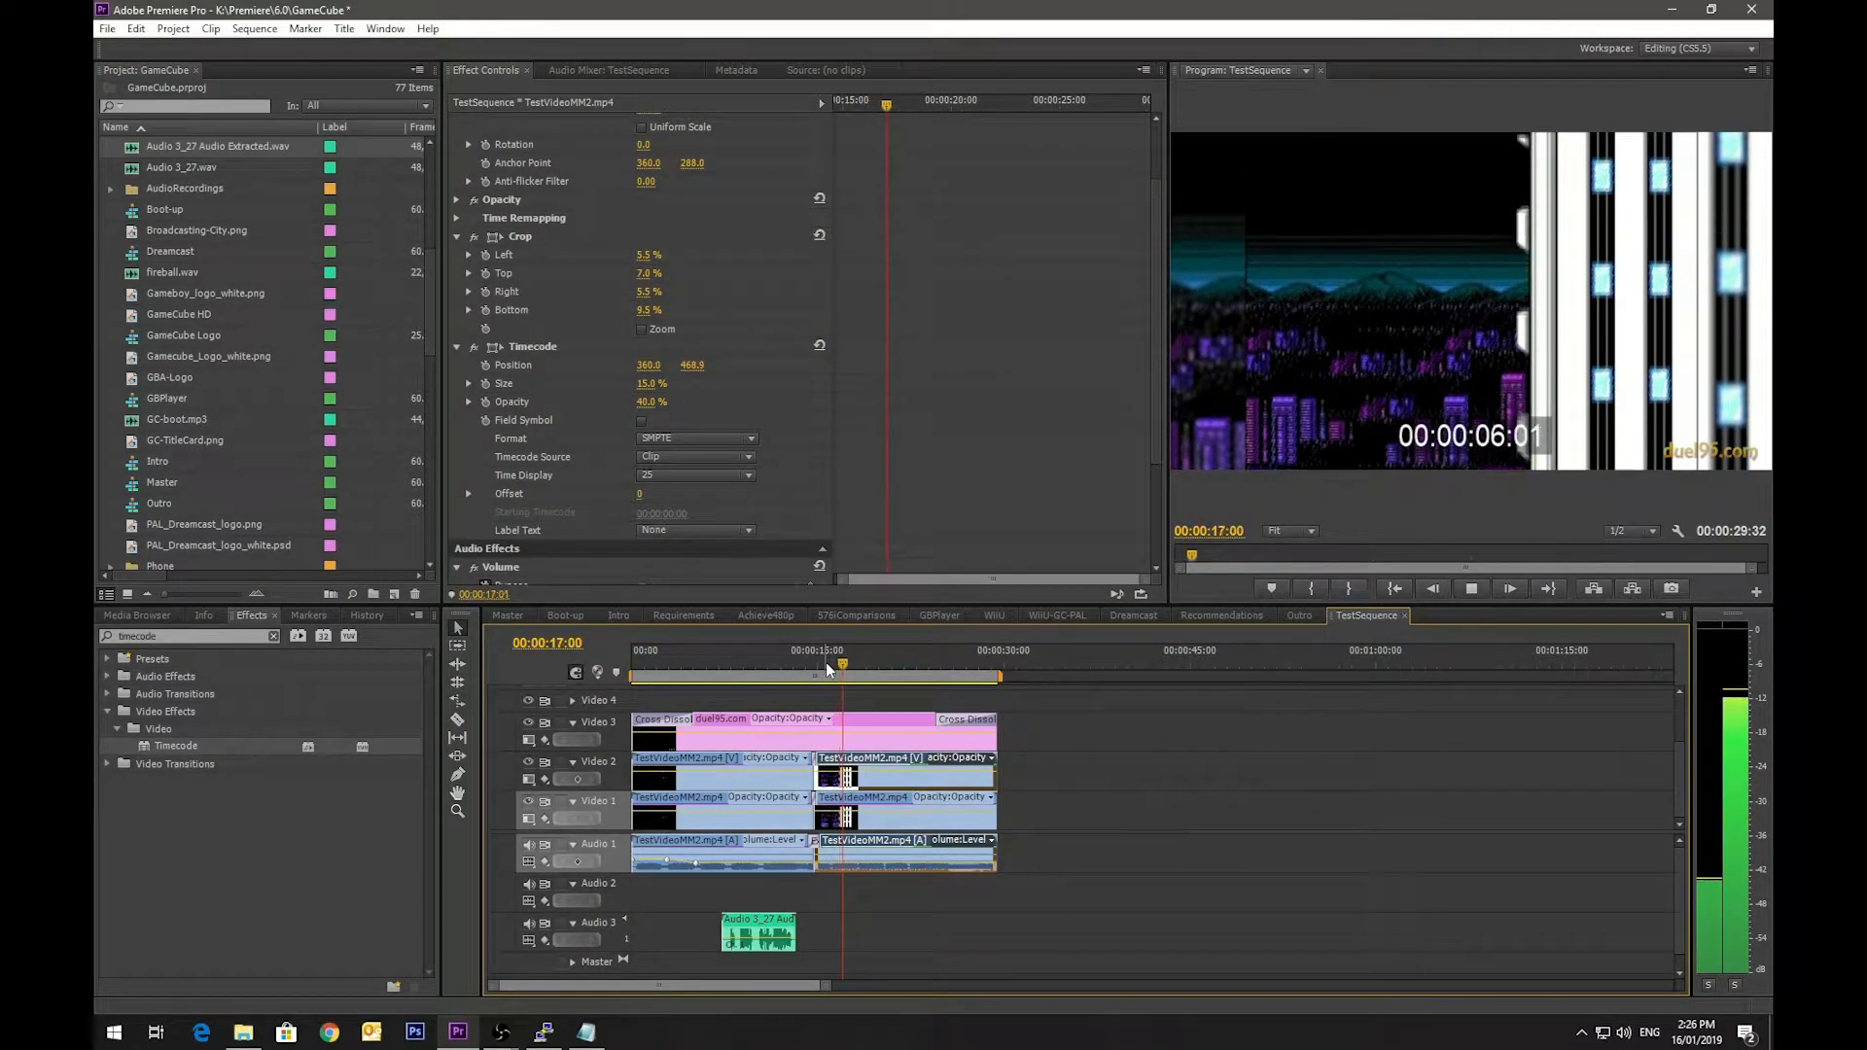
Step: Play the sequence through the cross dissolve to check the transition and the timecode overlay
drag(644, 659, 721, 669)
key(space)
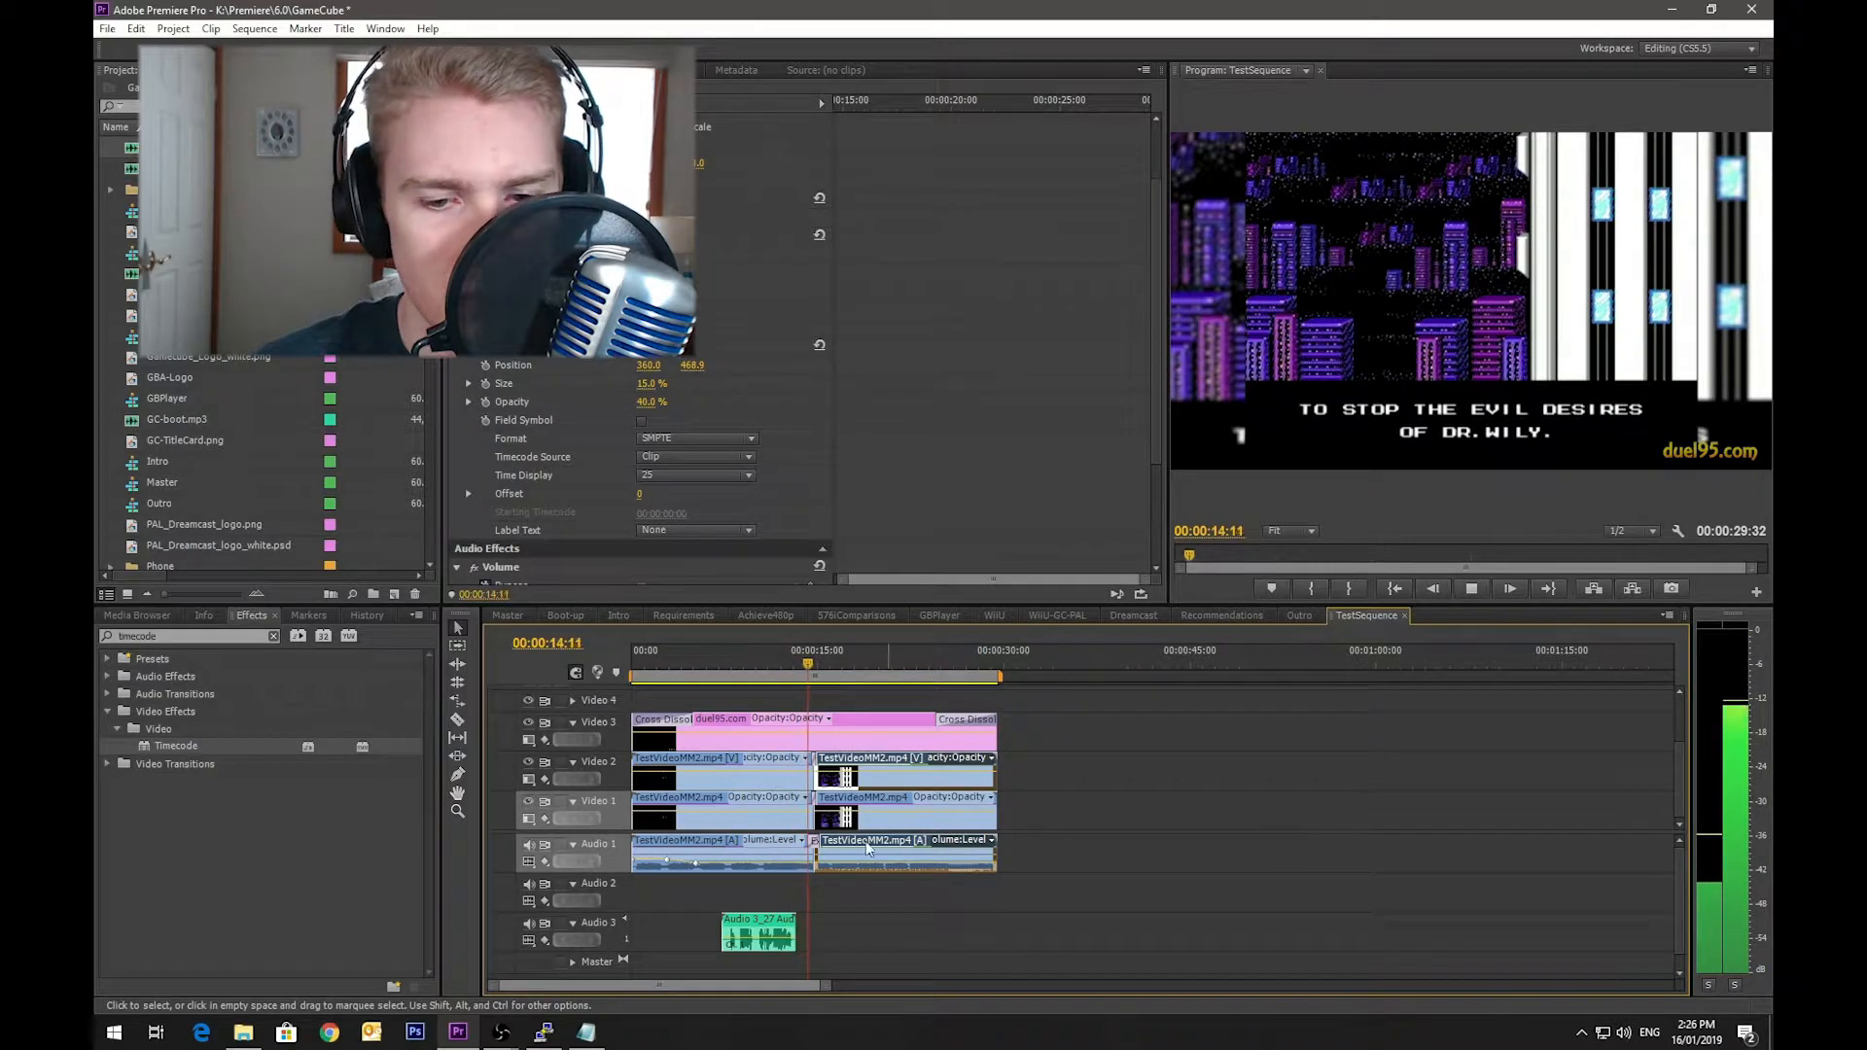
key(space)
click(817, 667)
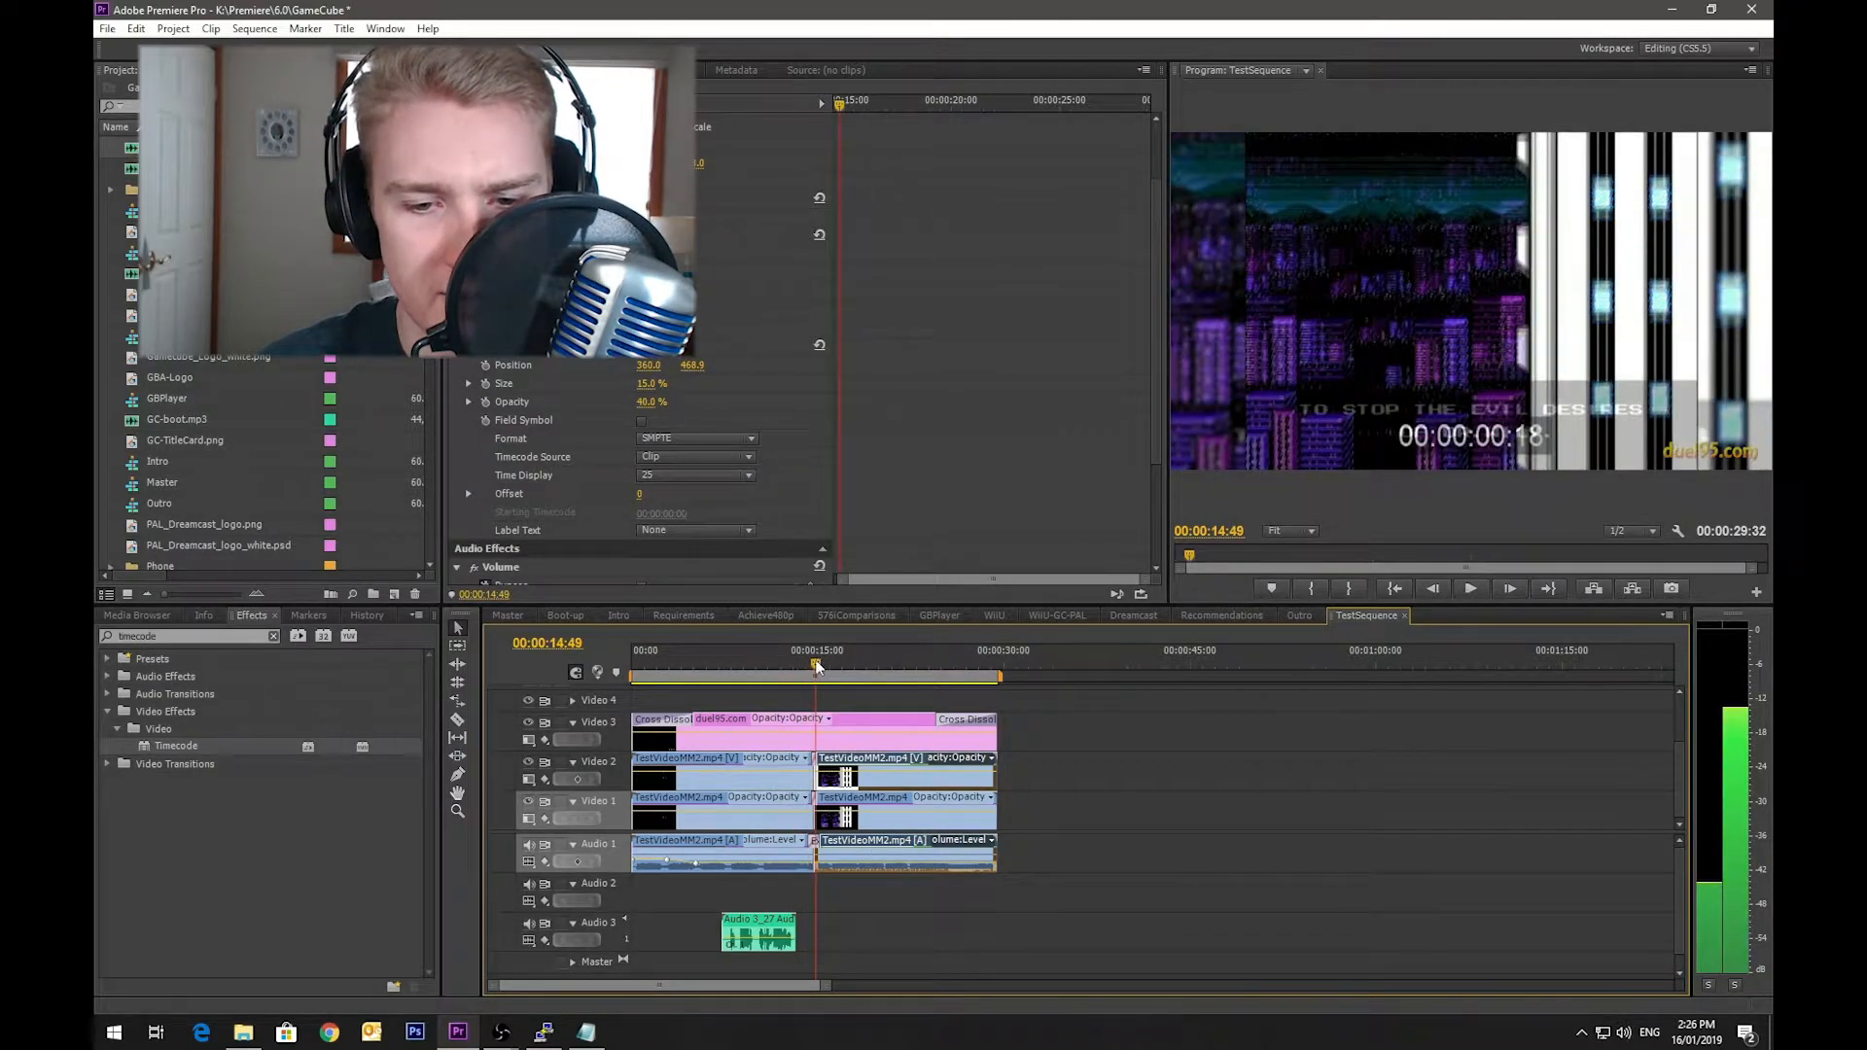
Step: Set the second gameplay clip's volume level to 0.0 dB with a keyframe at 00:00:14:43
drag(824, 985, 530, 985)
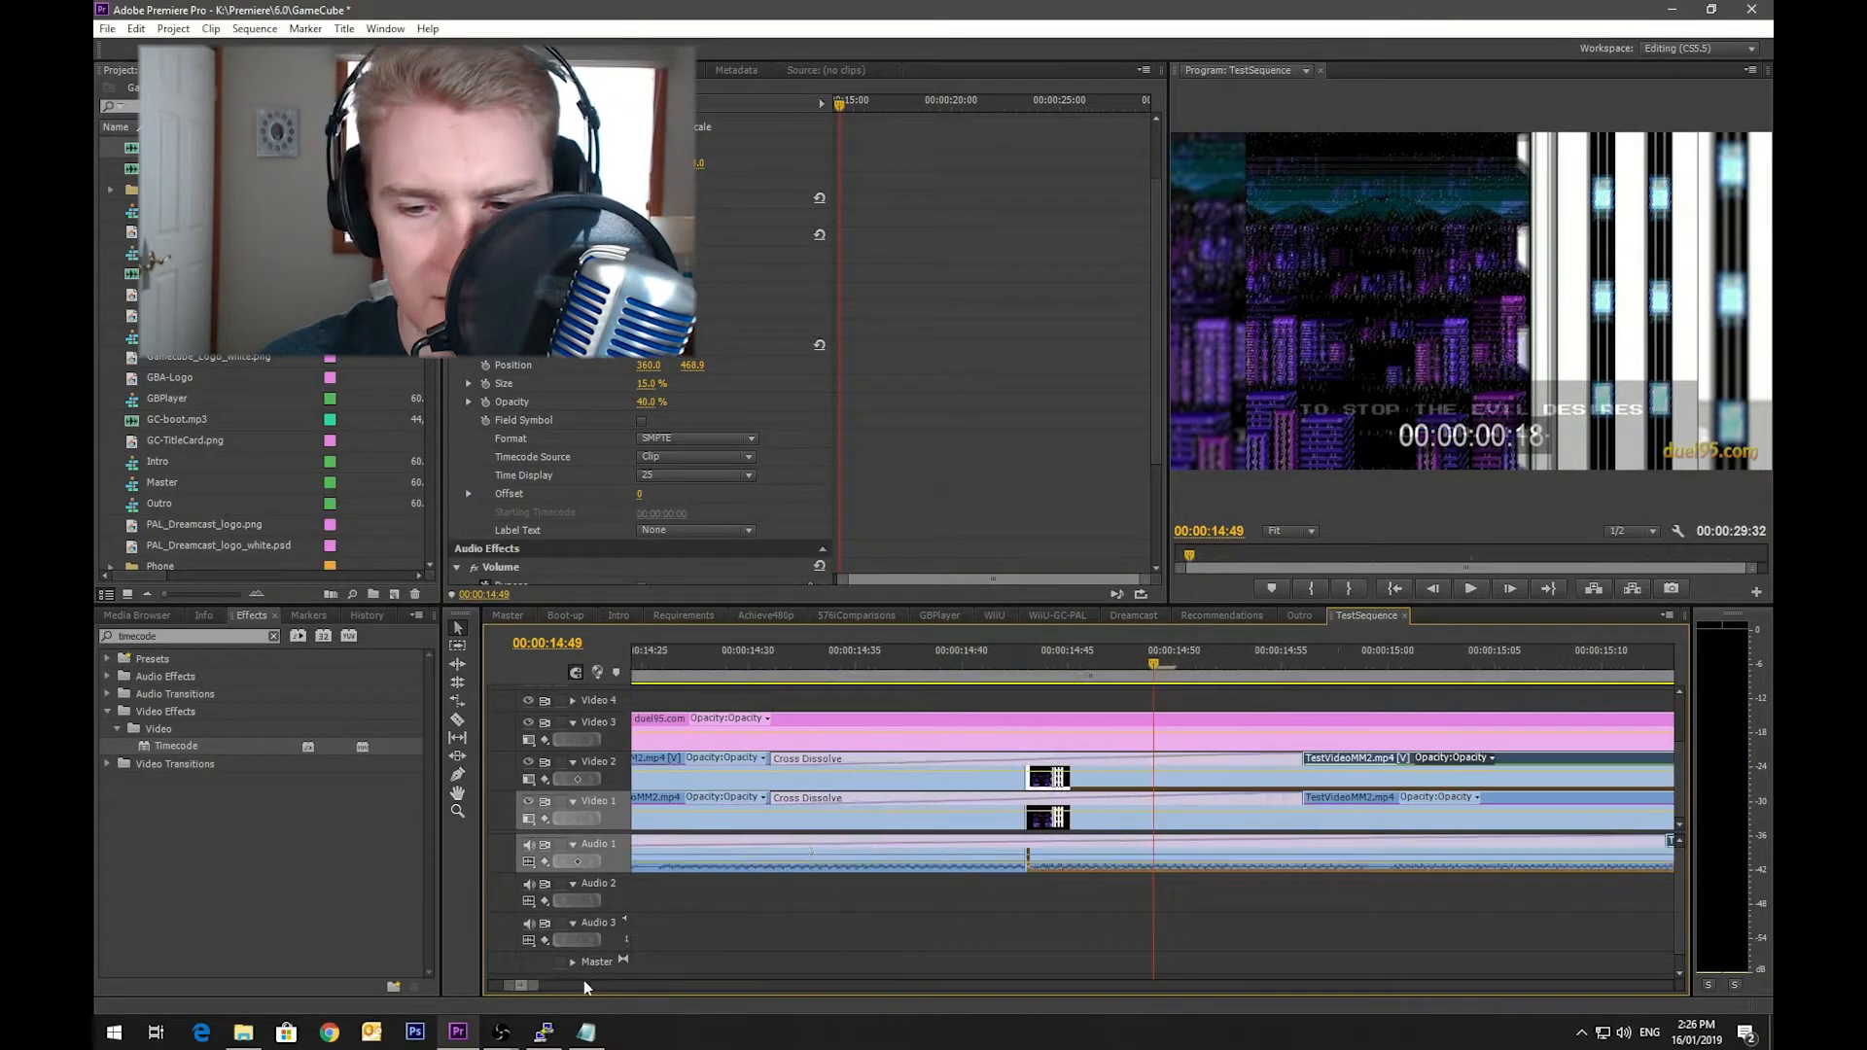
click(1026, 664)
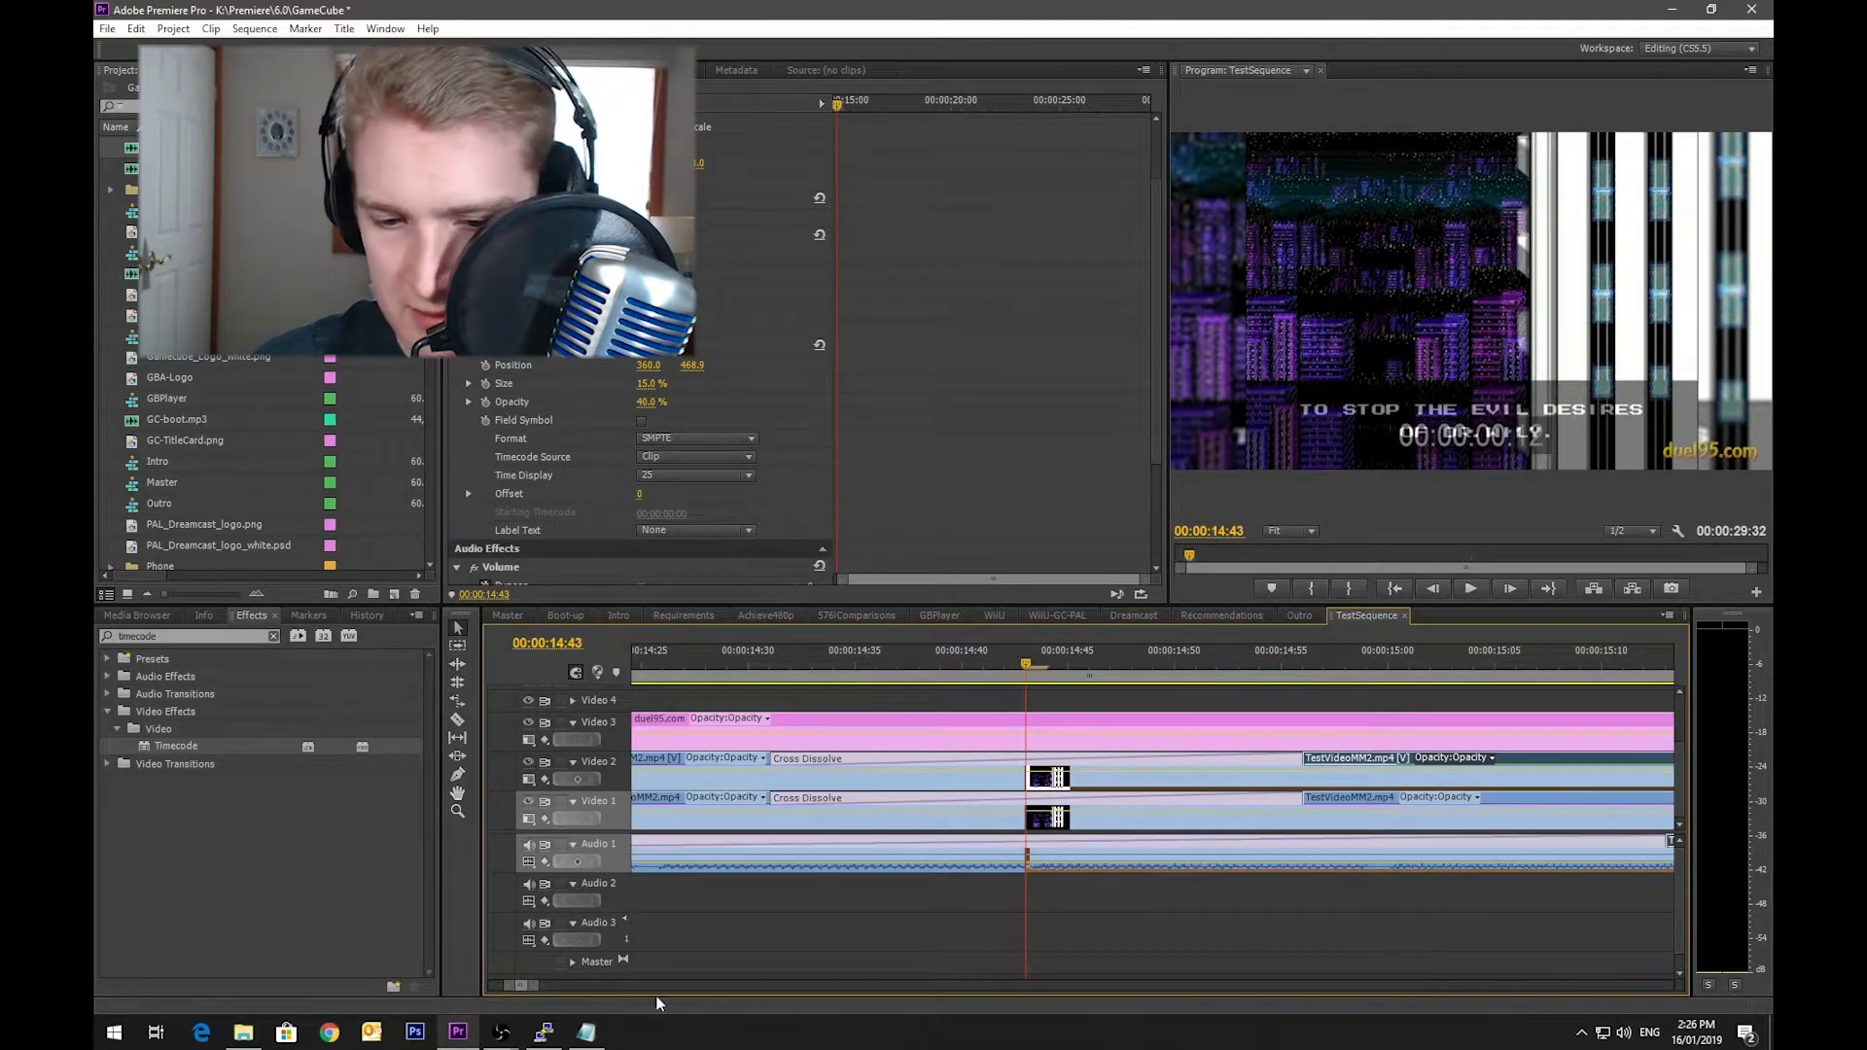
drag(534, 986, 783, 985)
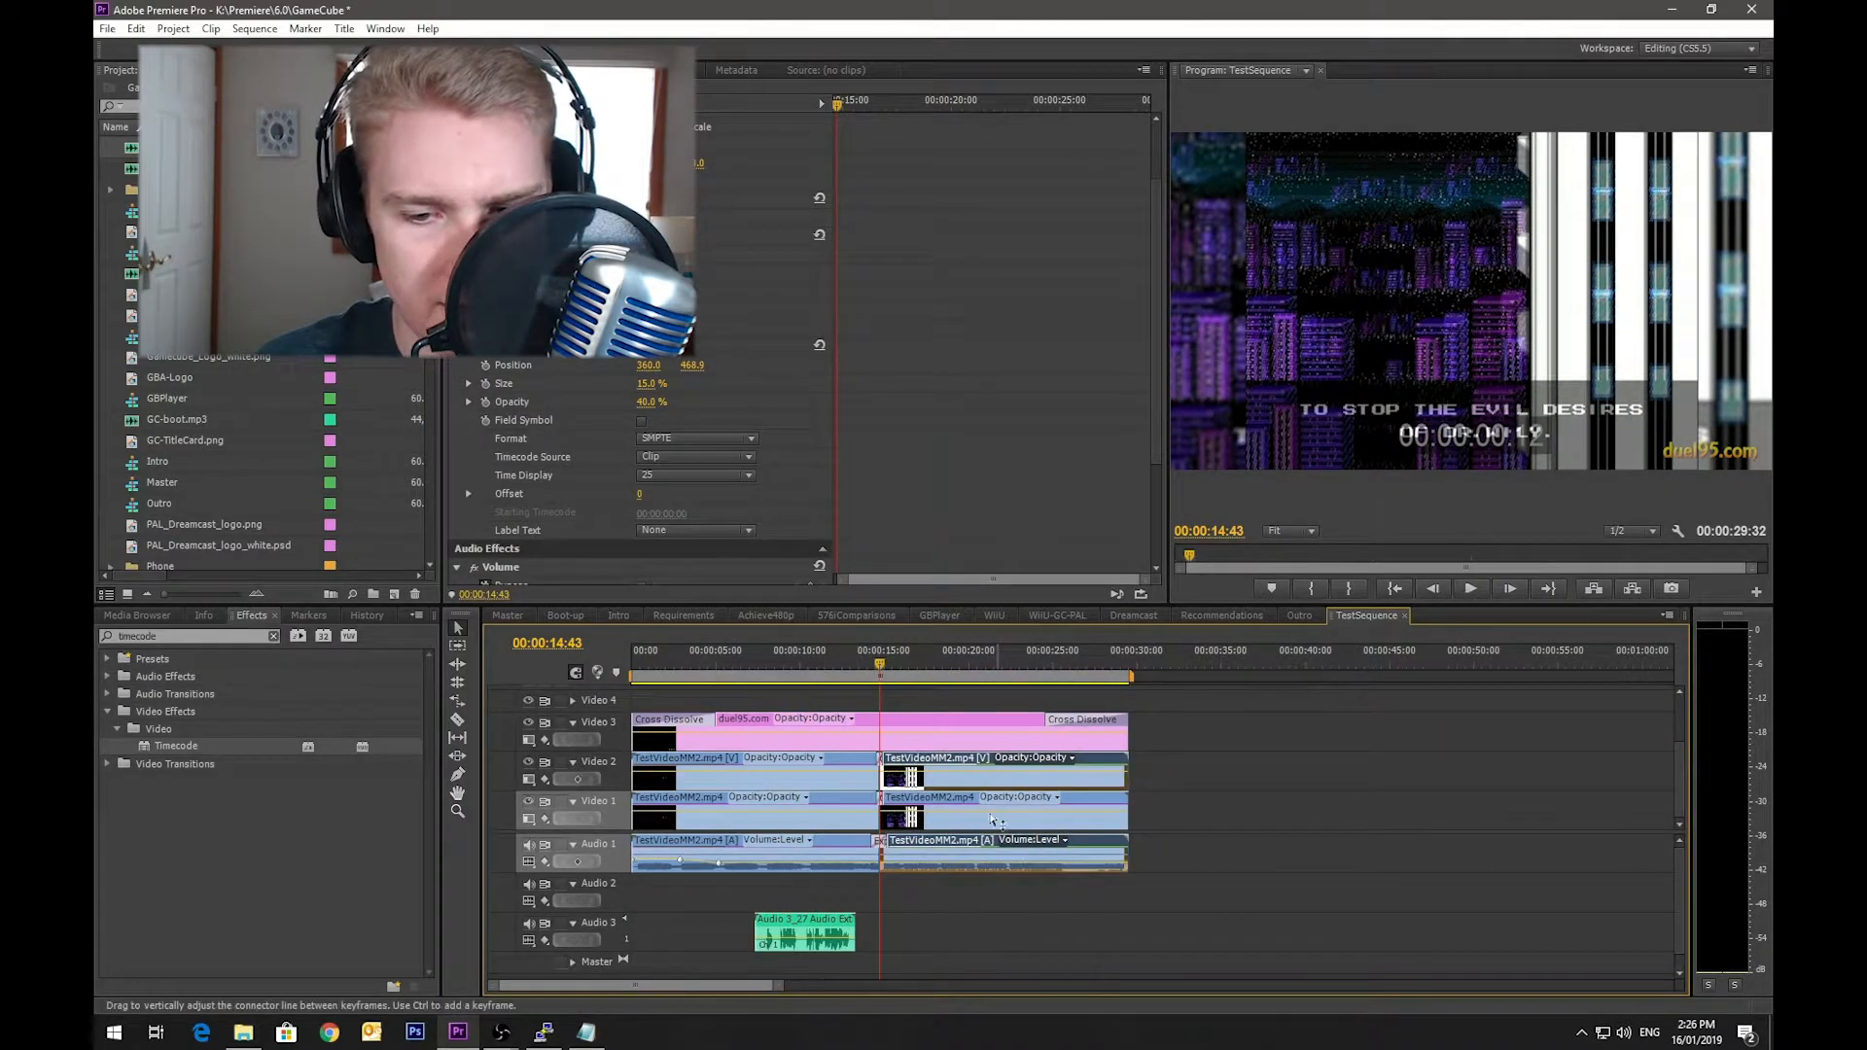
drag(1159, 272, 1169, 450)
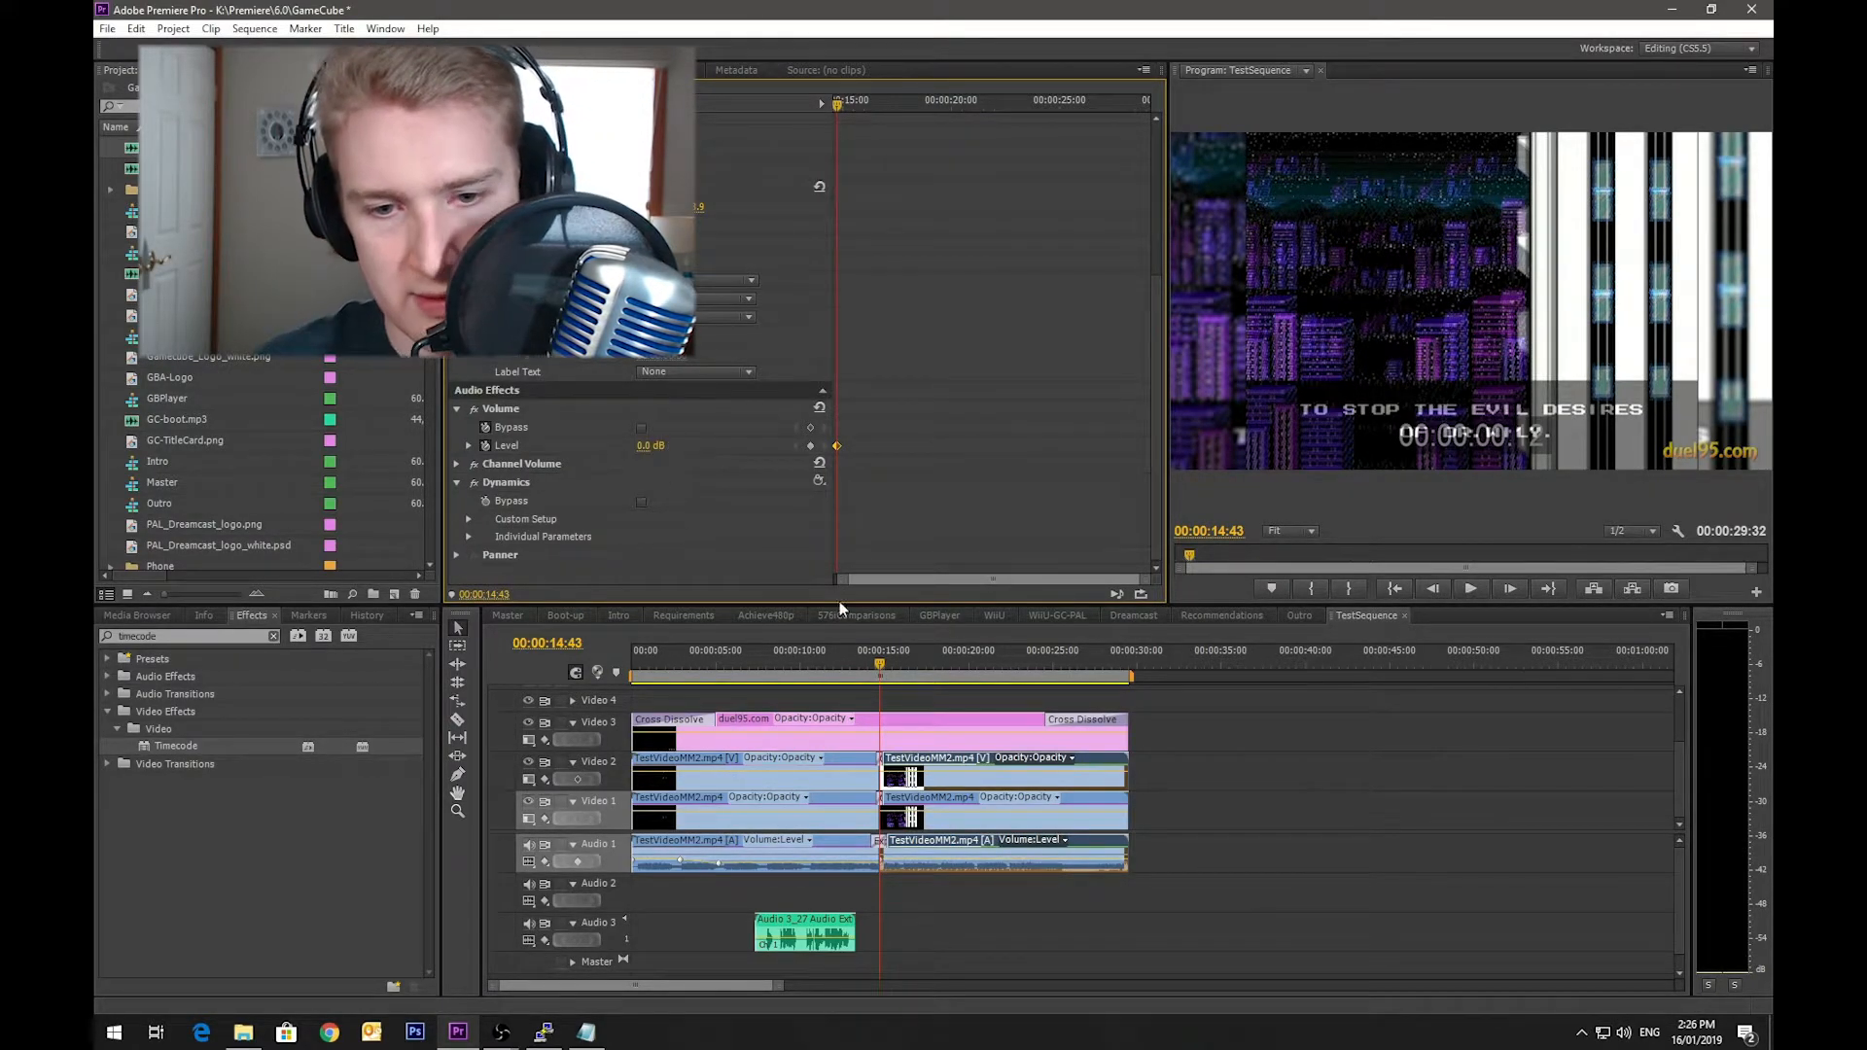
Step: Play the sequence through the cut and its closing seconds, and save the project
drag(866, 651, 843, 651)
key(space)
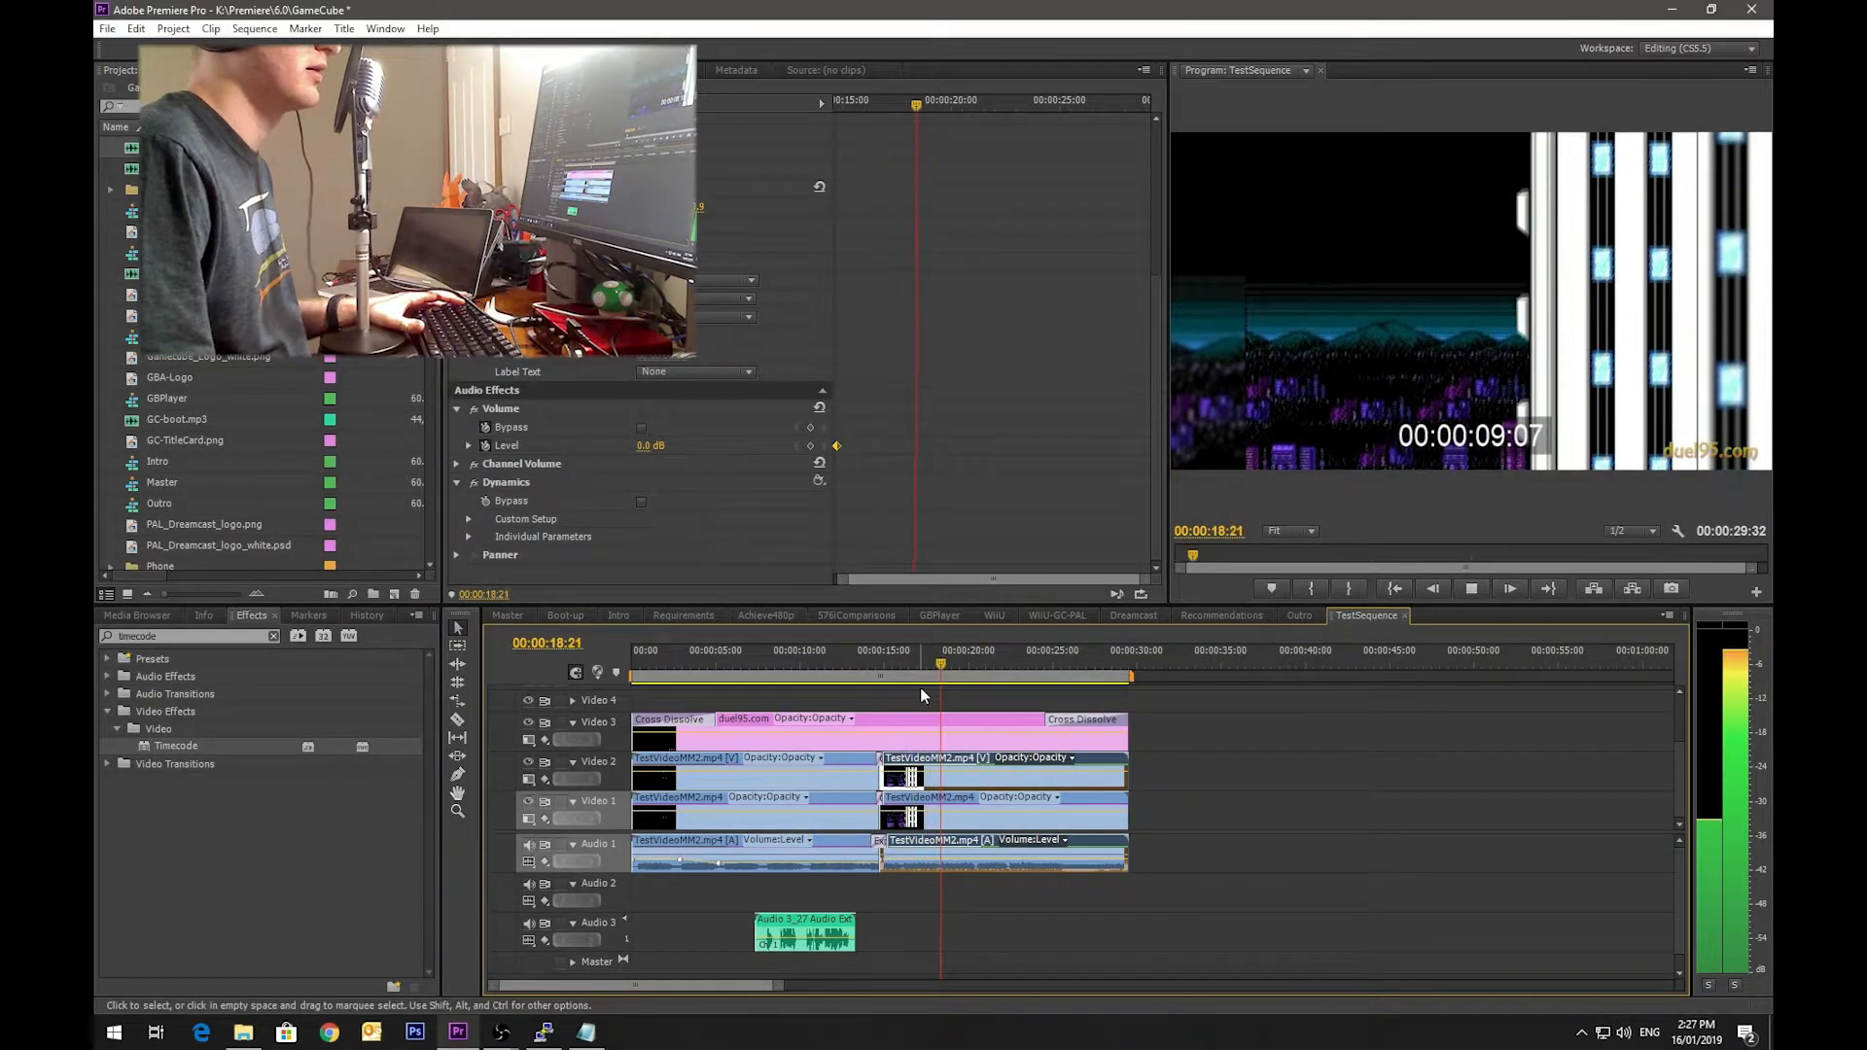
drag(1089, 666, 1116, 666)
key(space)
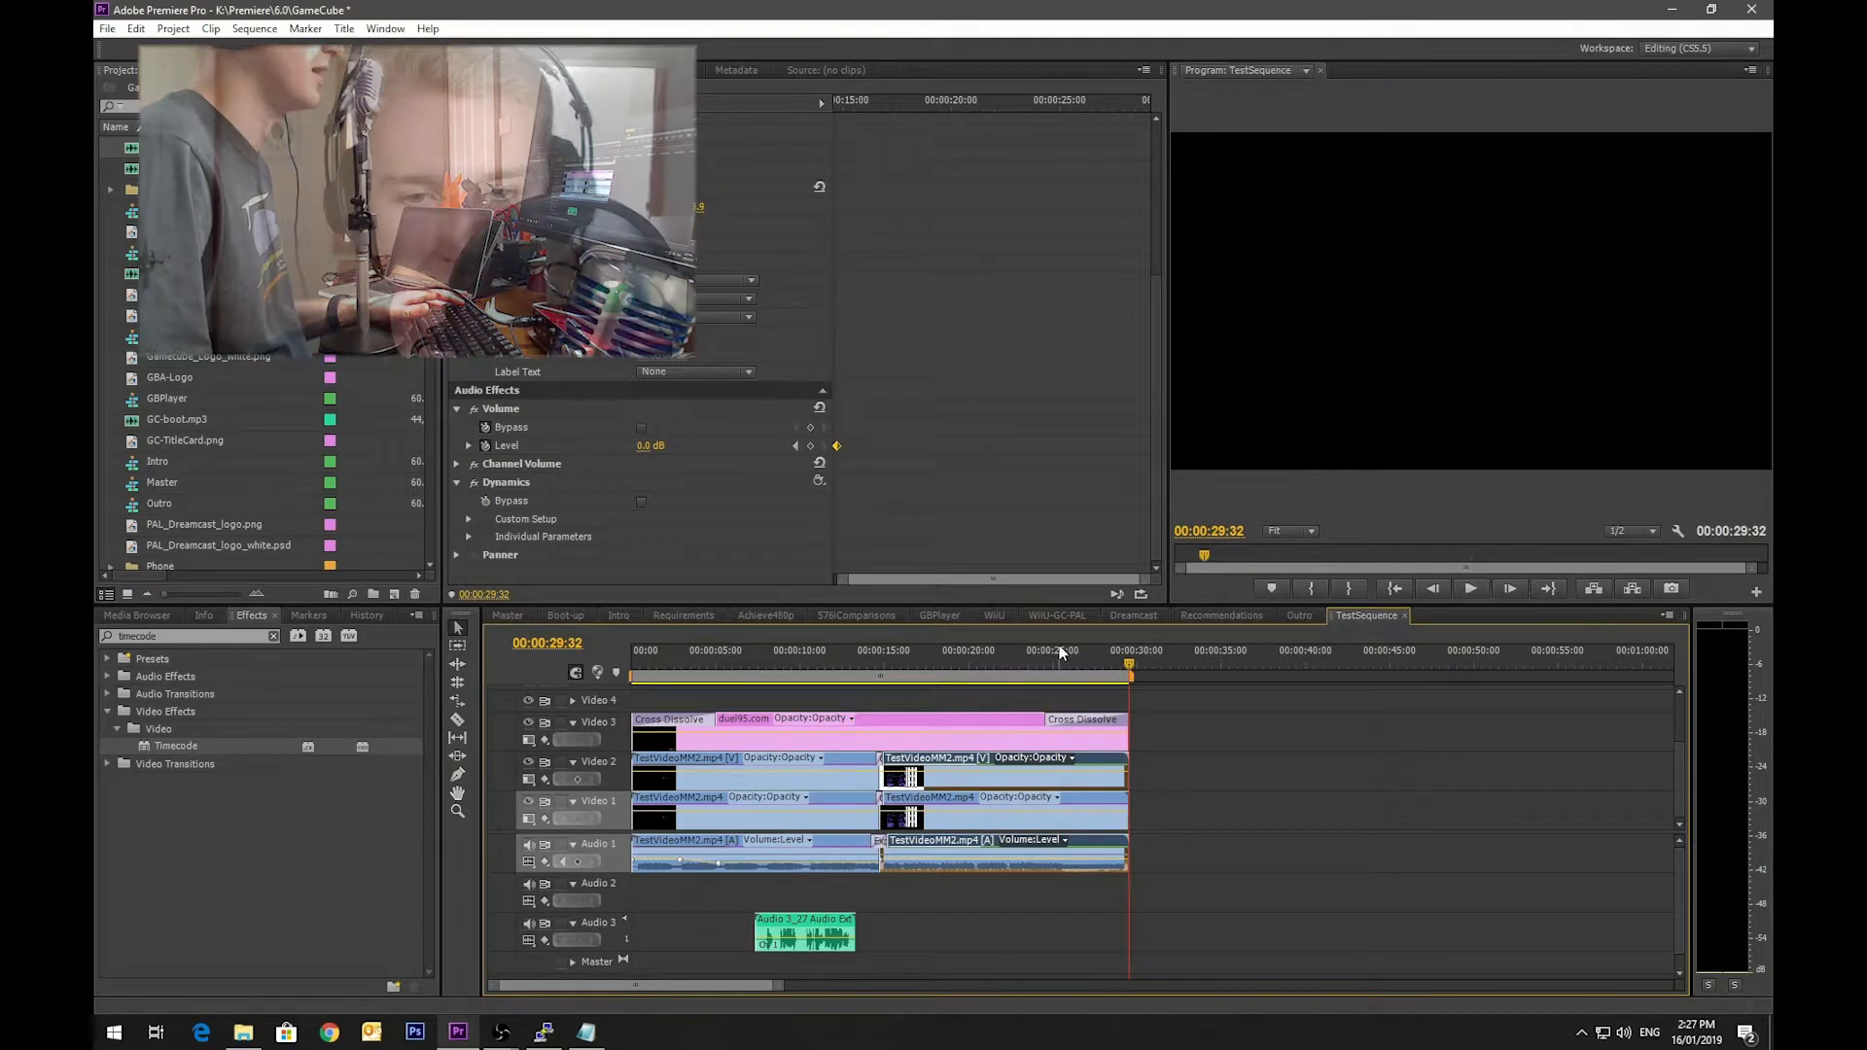
key(Home)
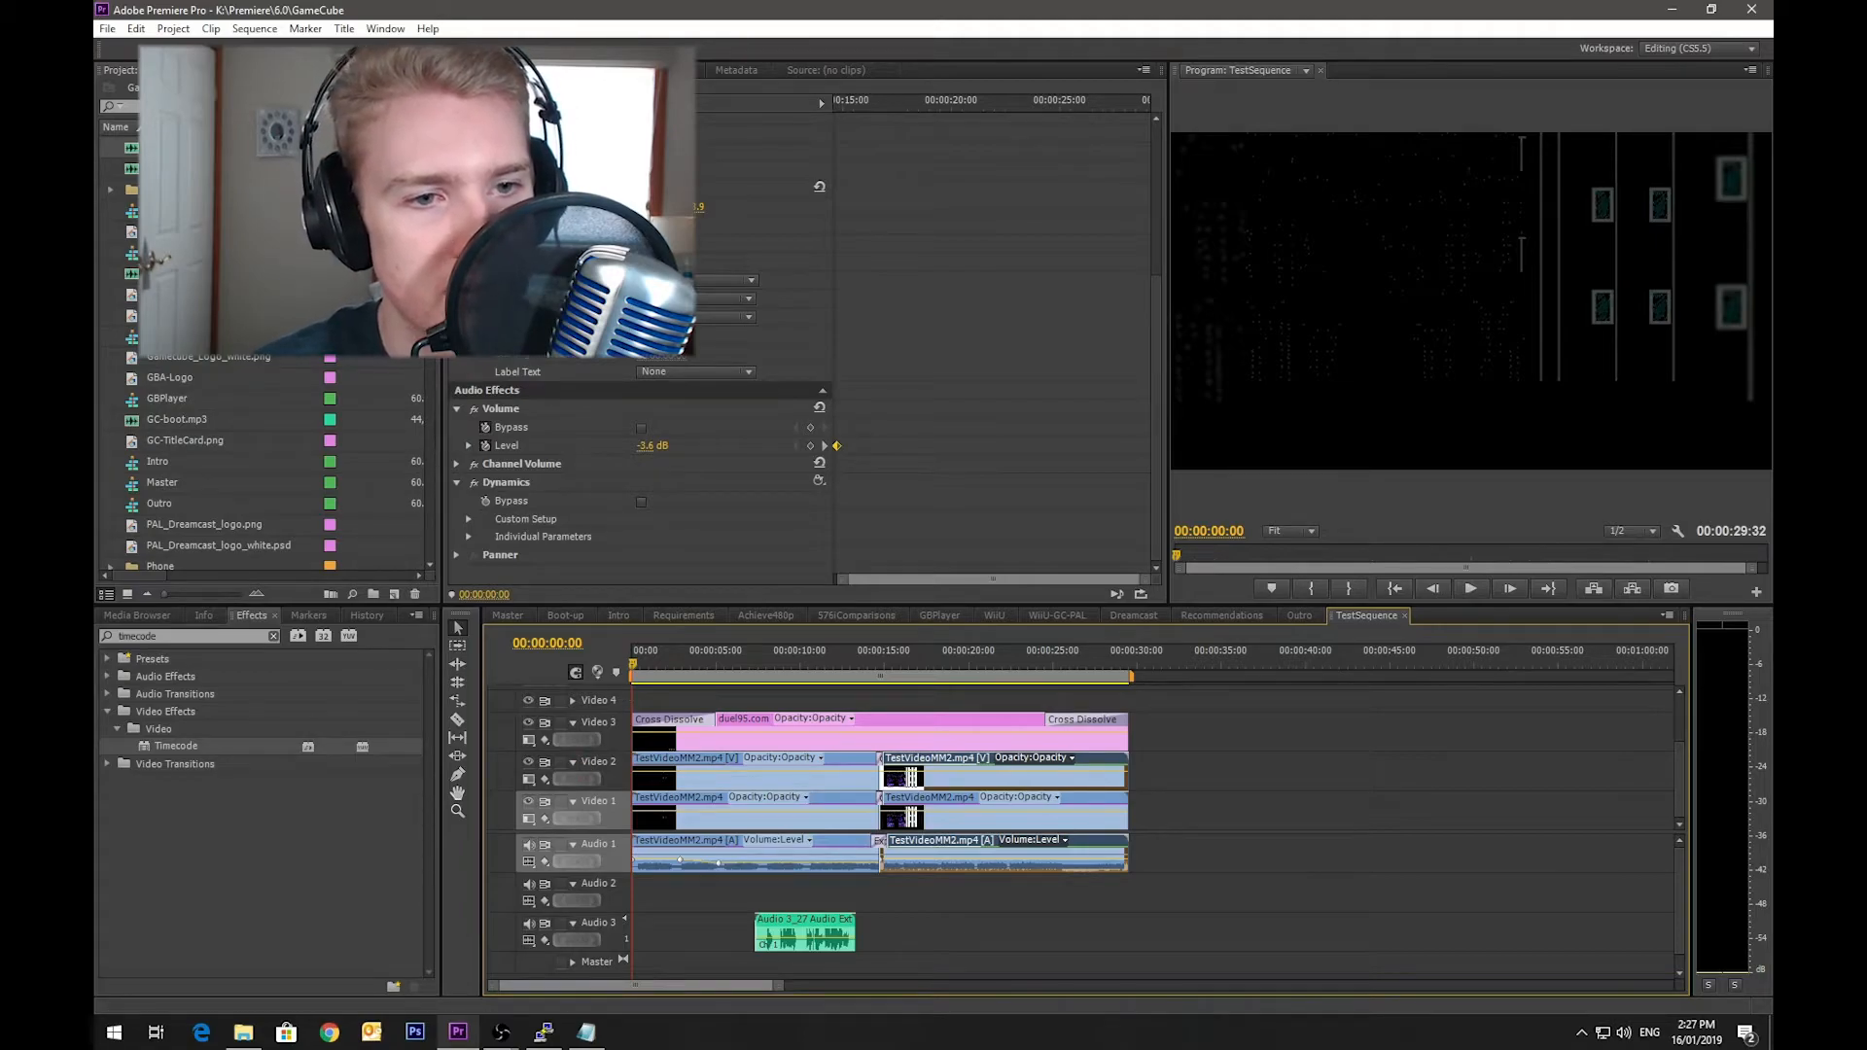
Step: Select TestSequence in the project and open its media export settings
scroll(432, 389, up, 10)
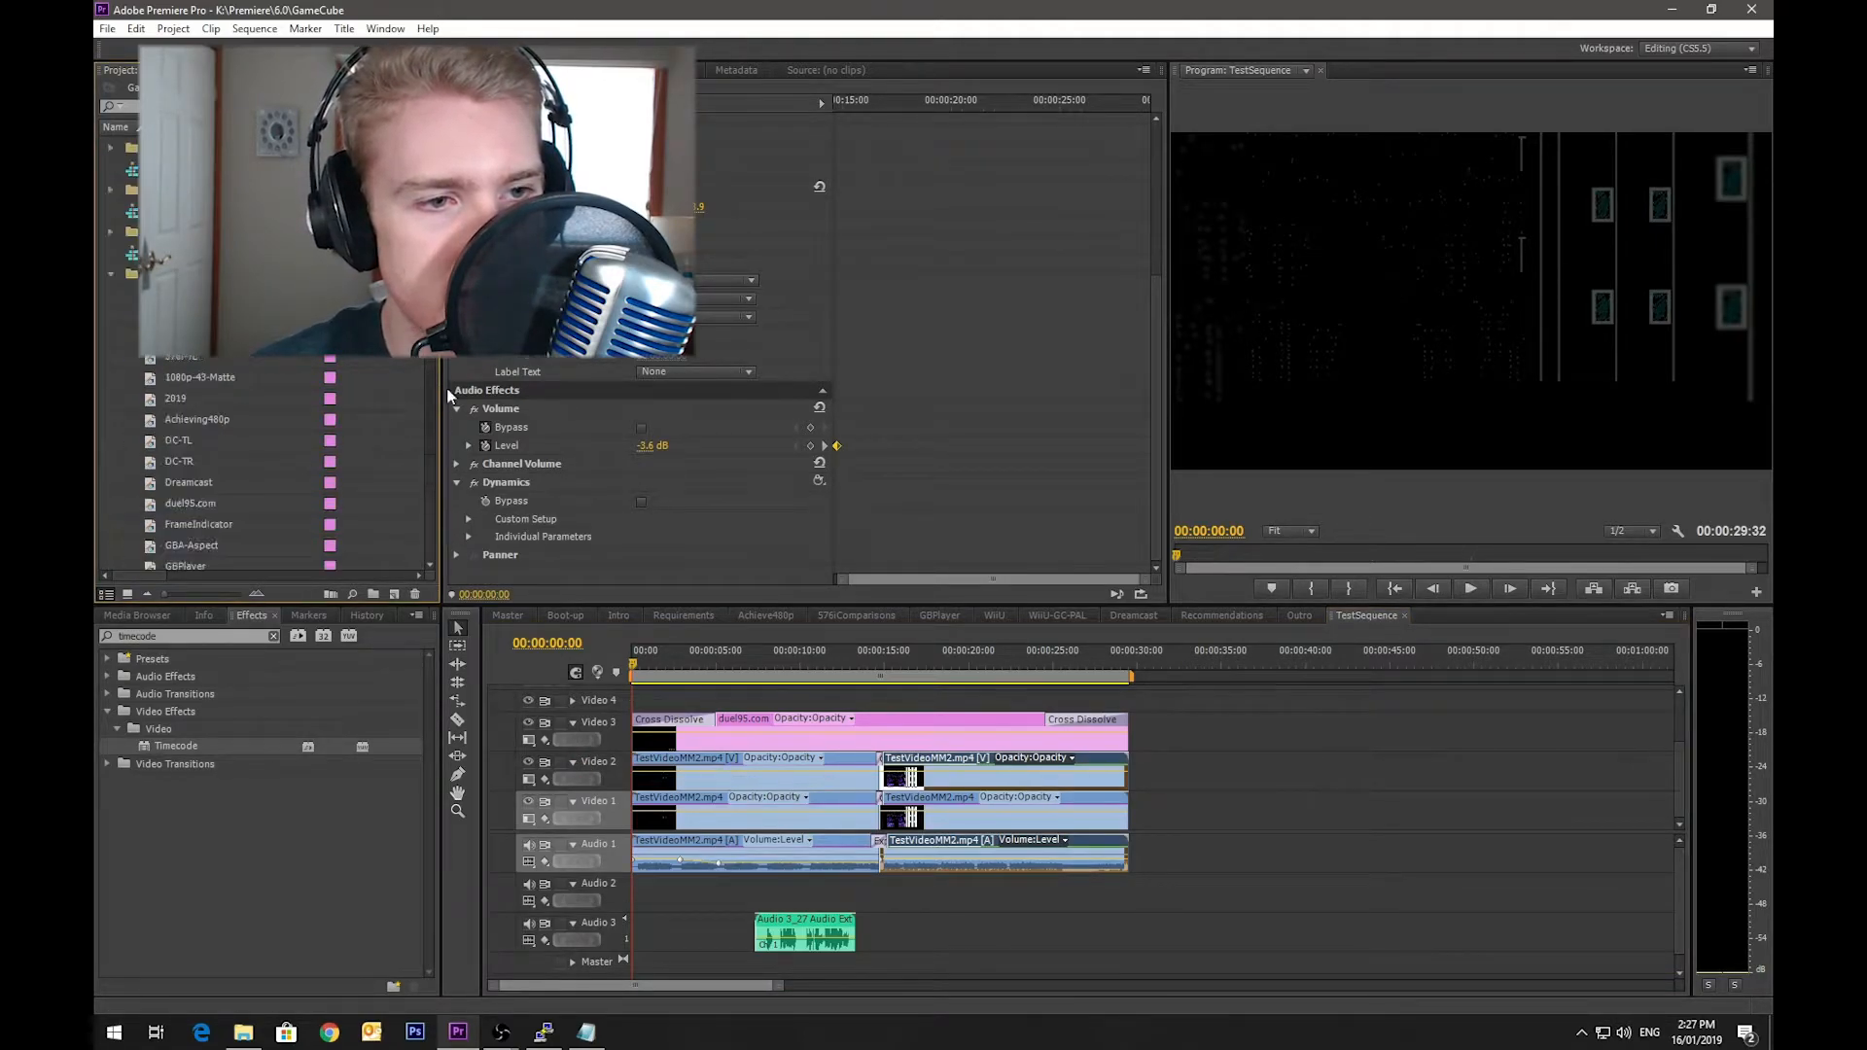
scroll(433, 389, down, 5)
scroll(262, 461, down, 4)
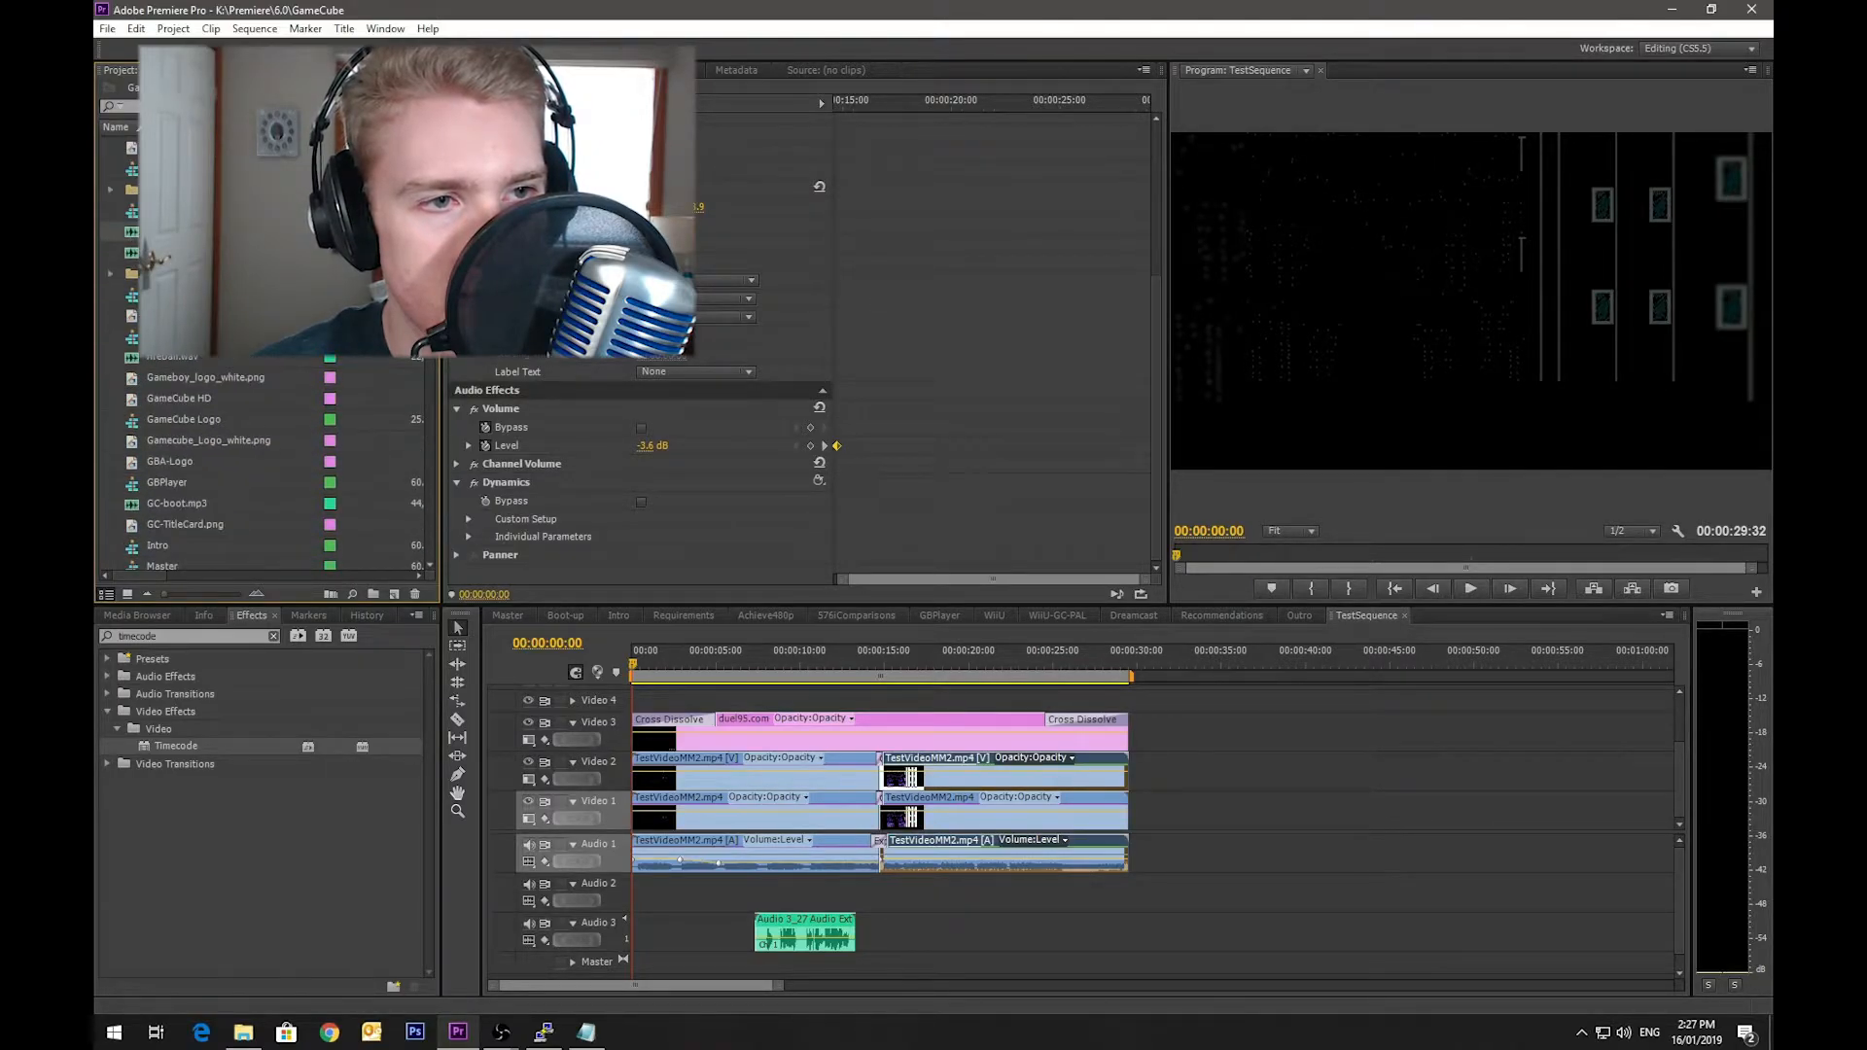
scroll(263, 462, down, 5)
scroll(263, 467, down, 3)
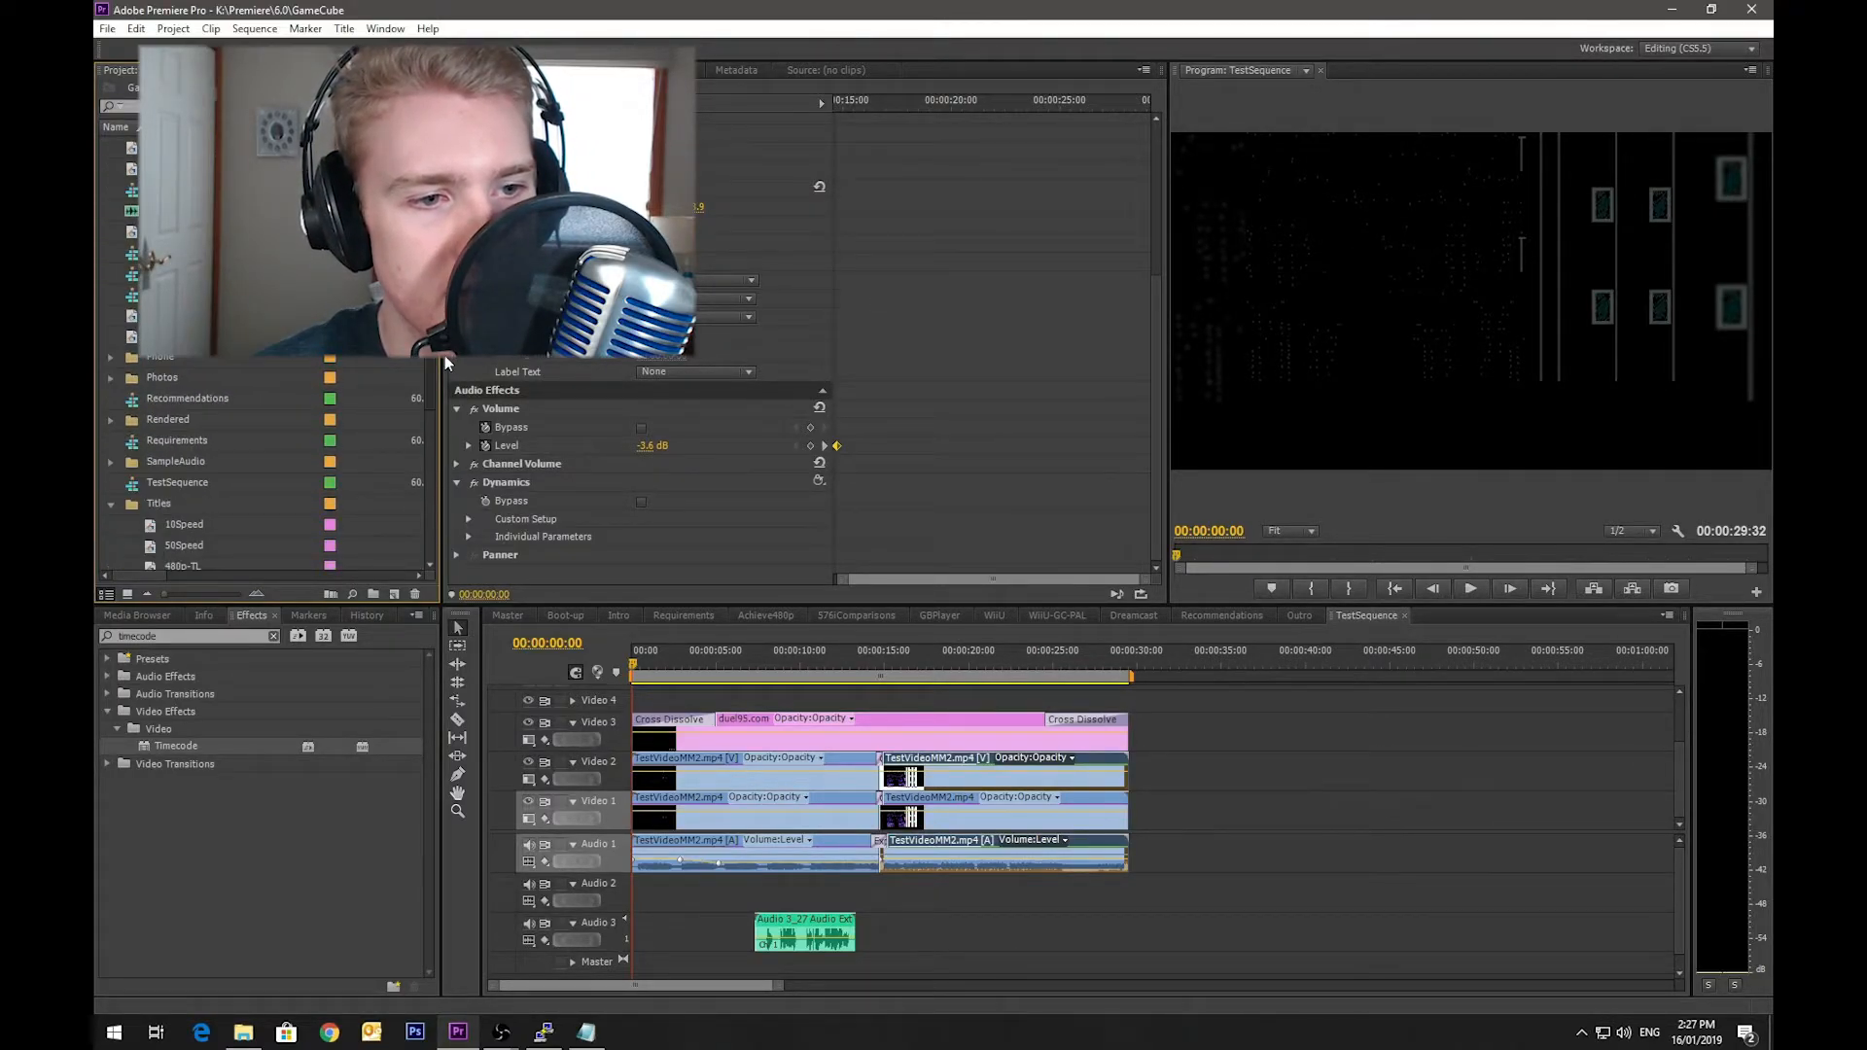
click(115, 484)
click(109, 37)
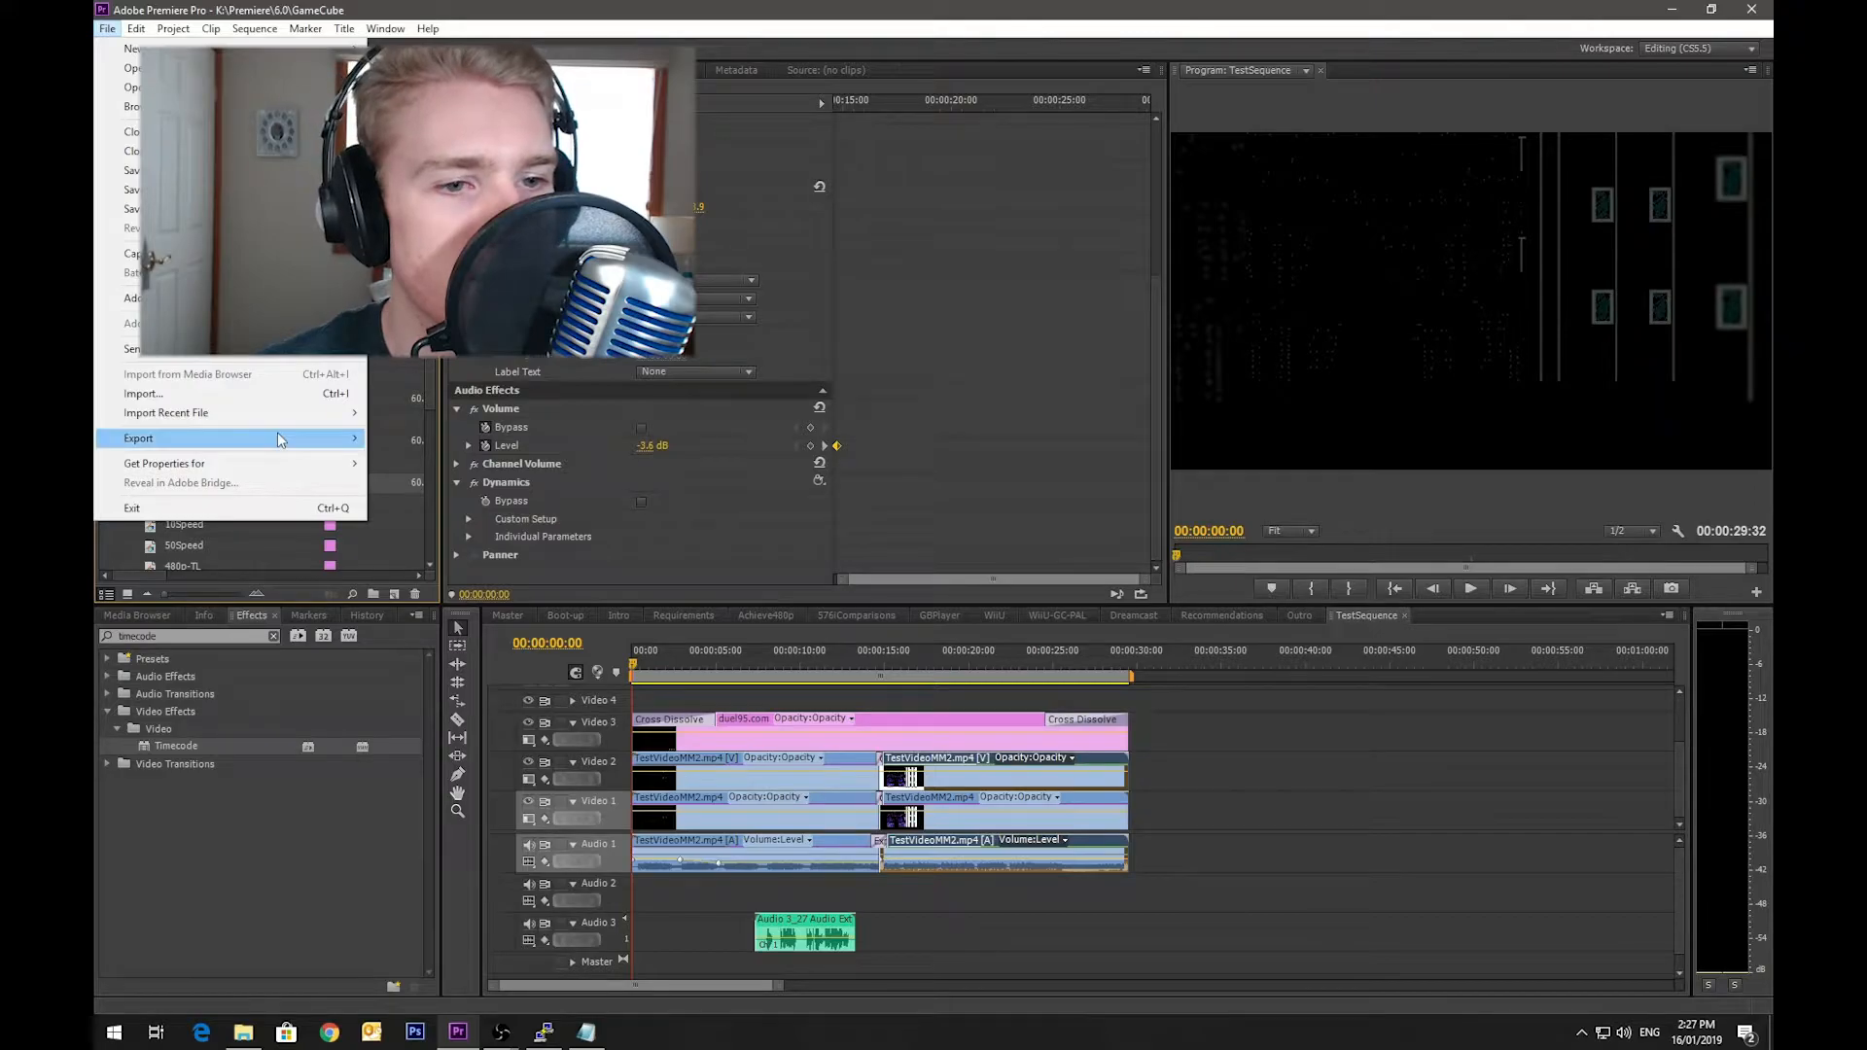
mouse_move(281, 441)
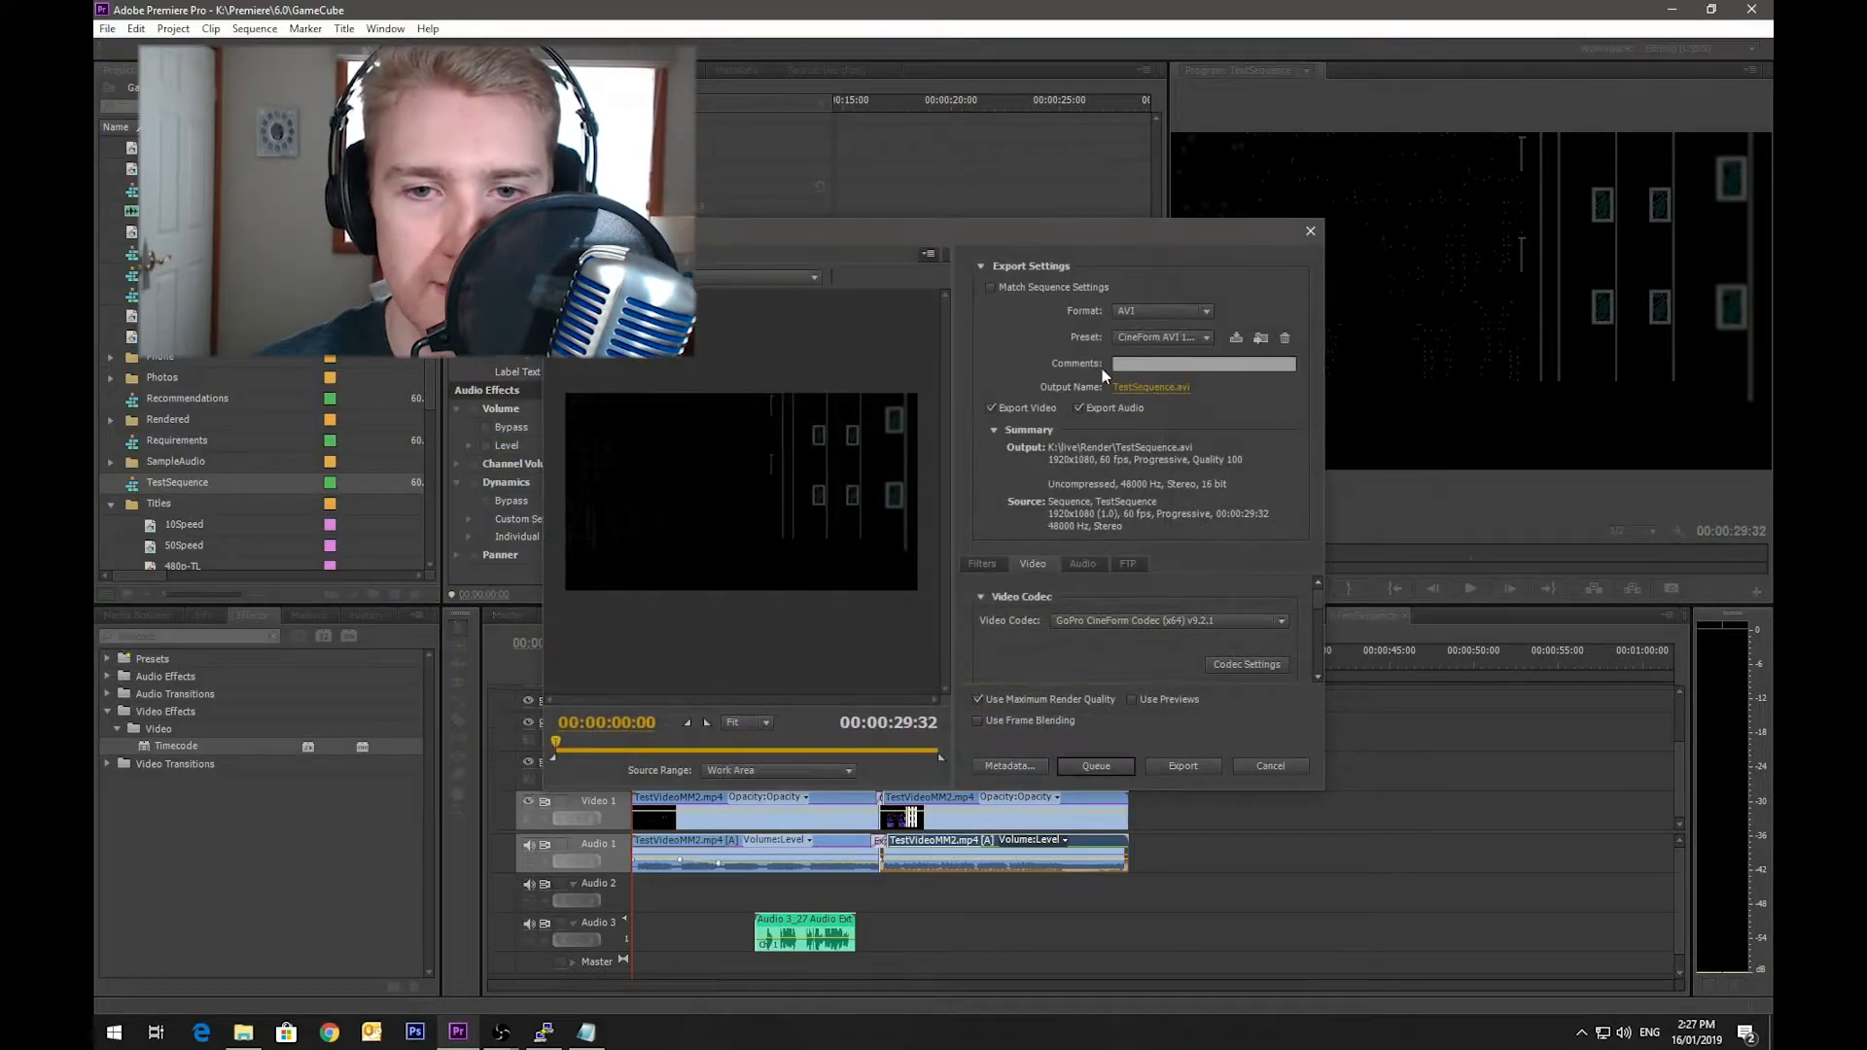
Step: Check the CineForm AVI export preset and look through the GoPro CineForm codec's settings
drag(613, 754, 548, 733)
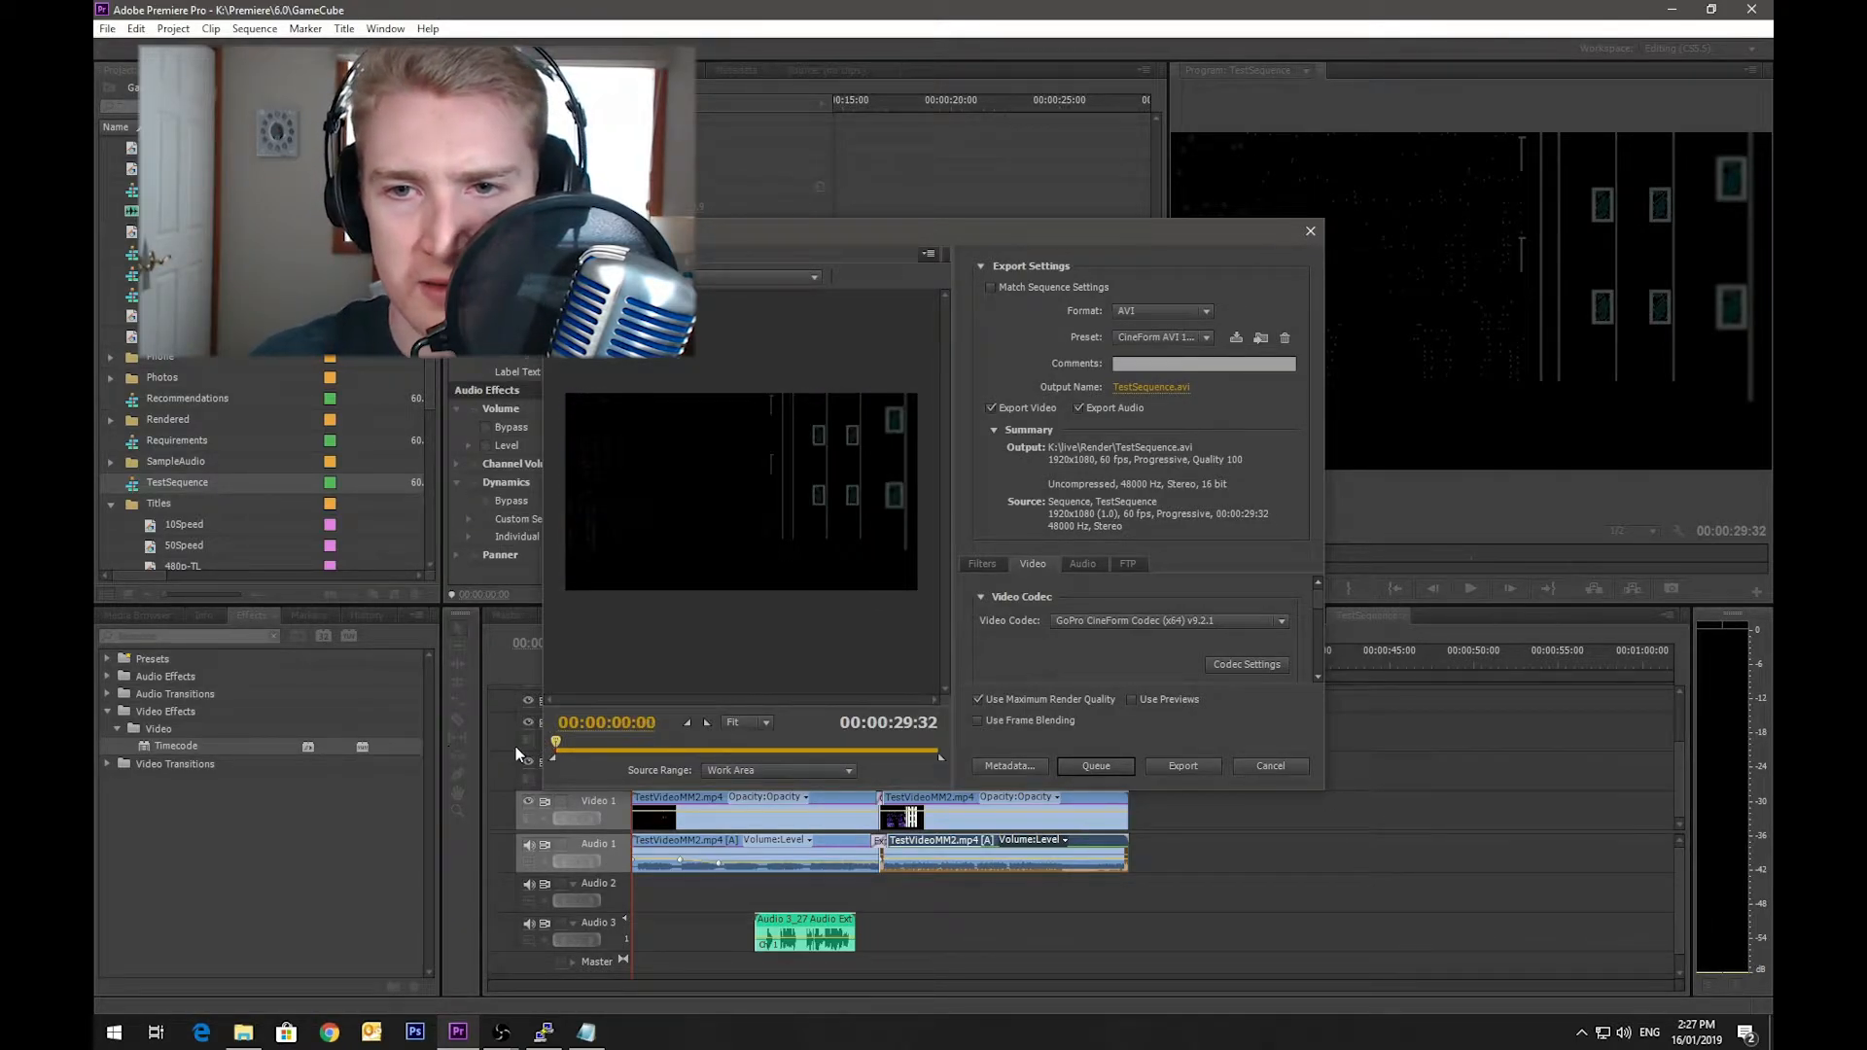
click(1169, 335)
click(1192, 346)
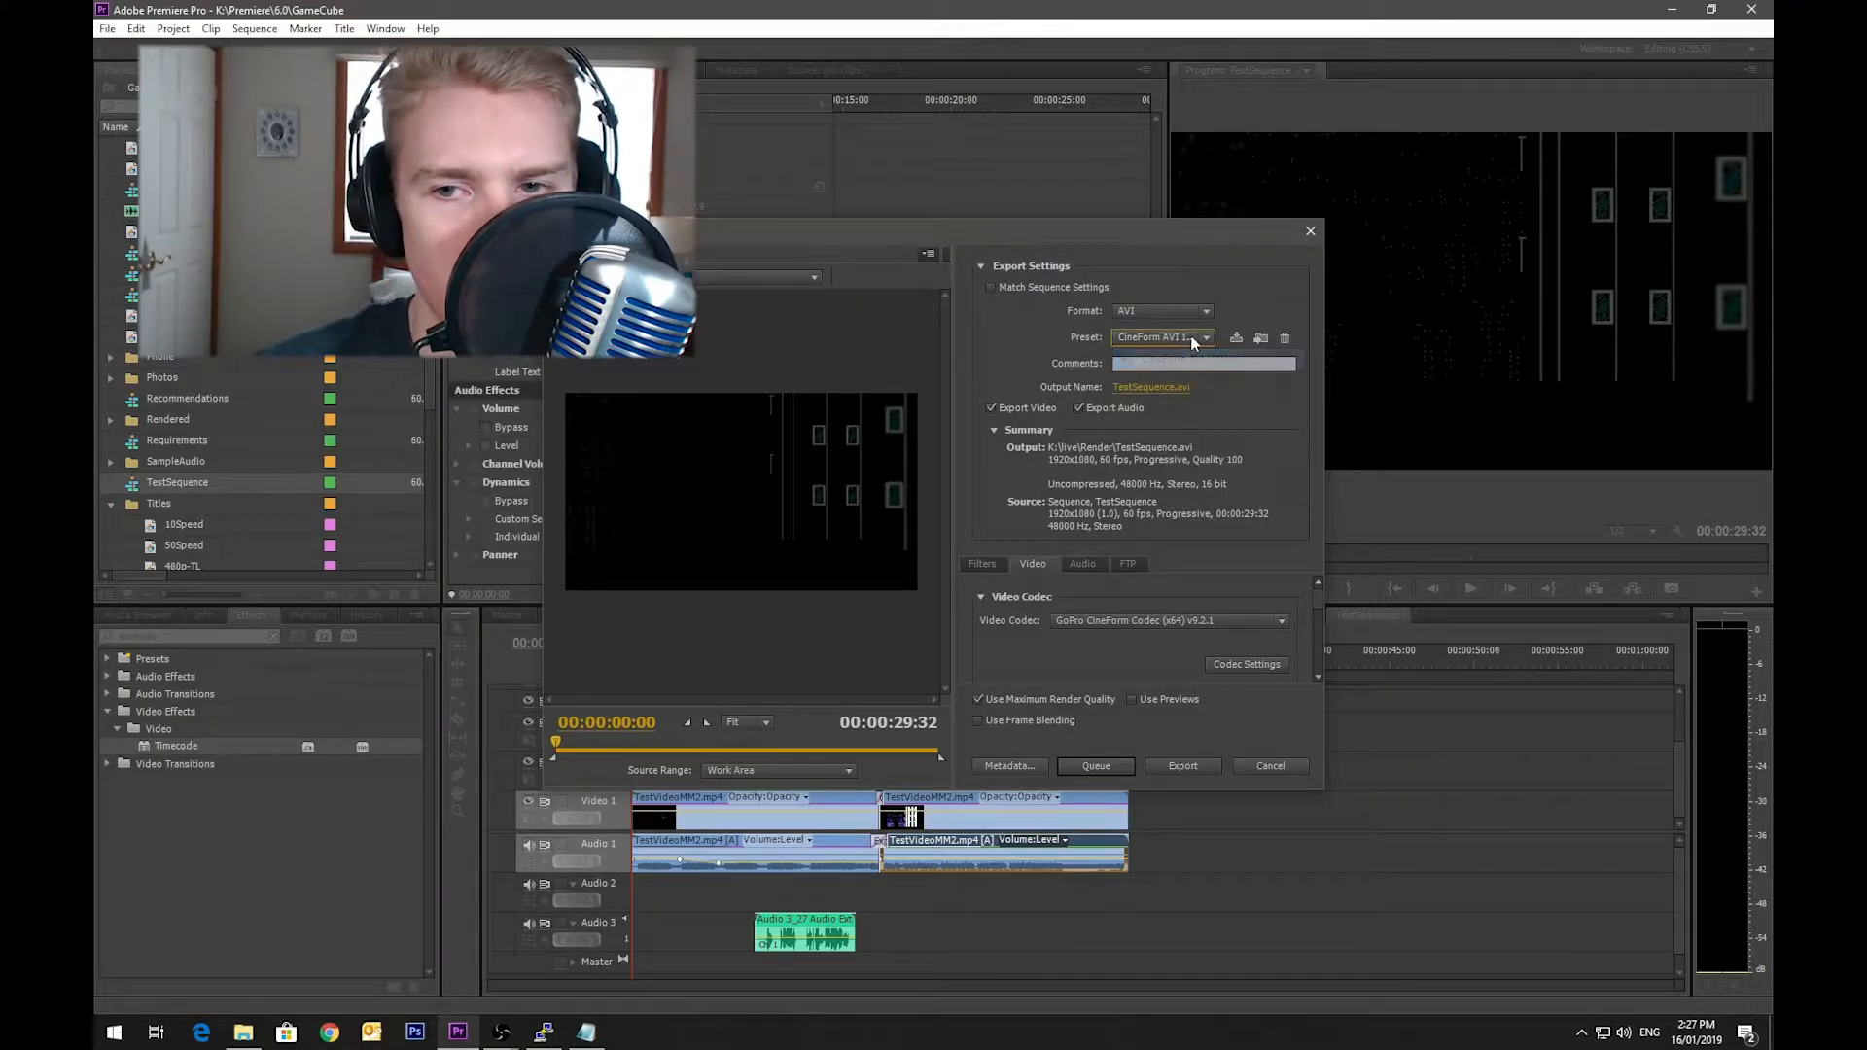
scroll(1316, 595, down, 3)
click(1281, 602)
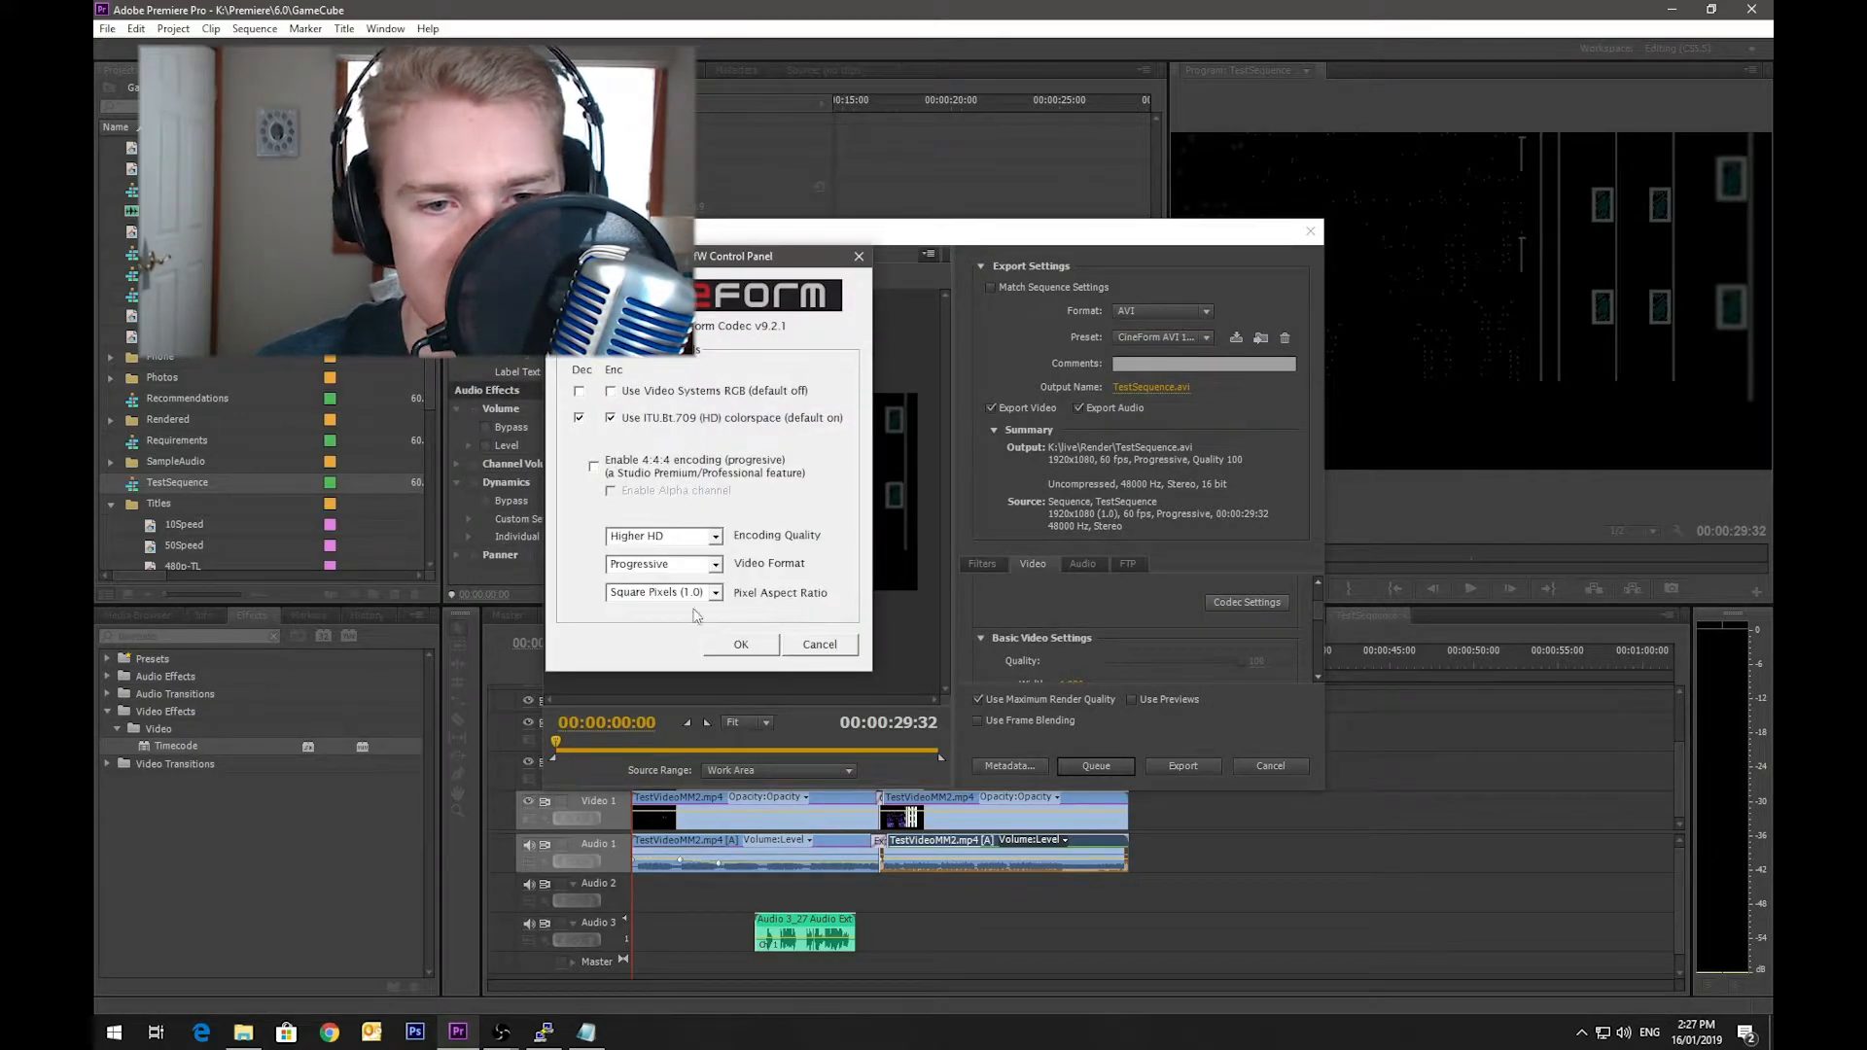
click(831, 651)
Step: Review the export's remaining video settings and its audio settings
scroll(1316, 598, up, 3)
scroll(1313, 608, down, 5)
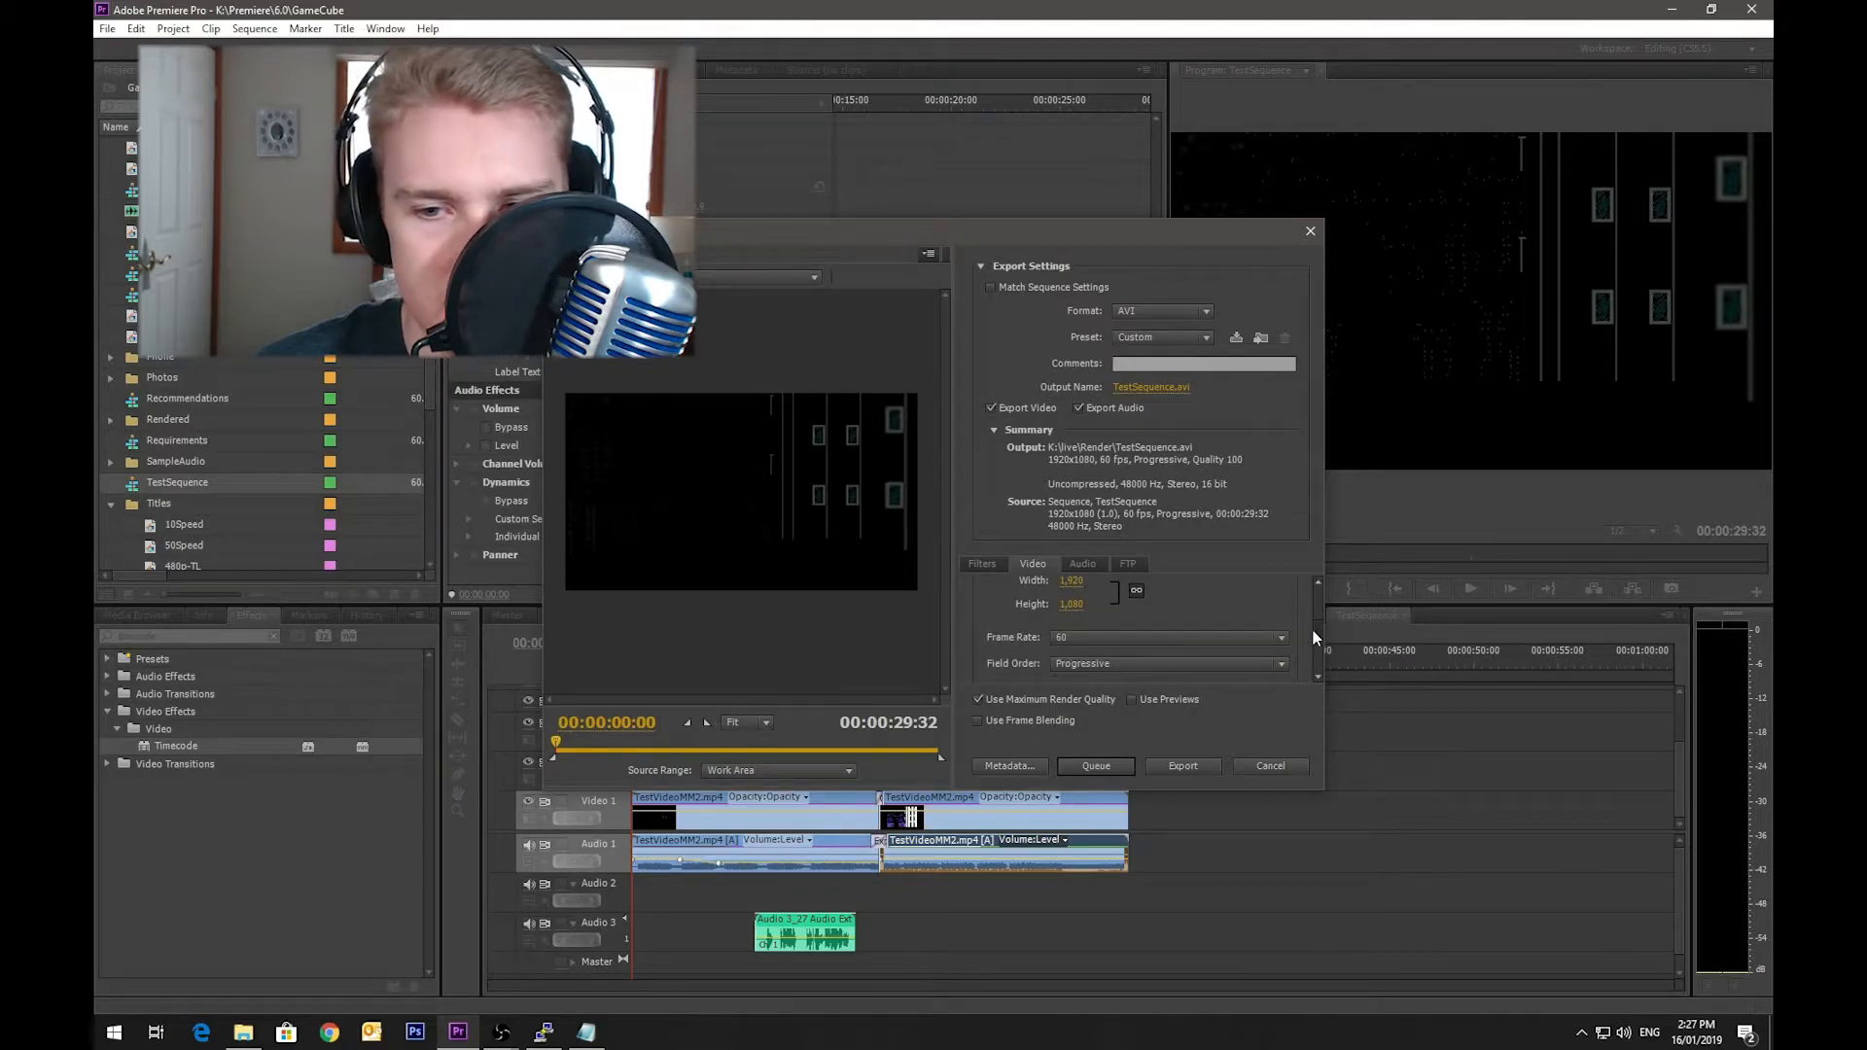
scroll(1313, 640, down, 5)
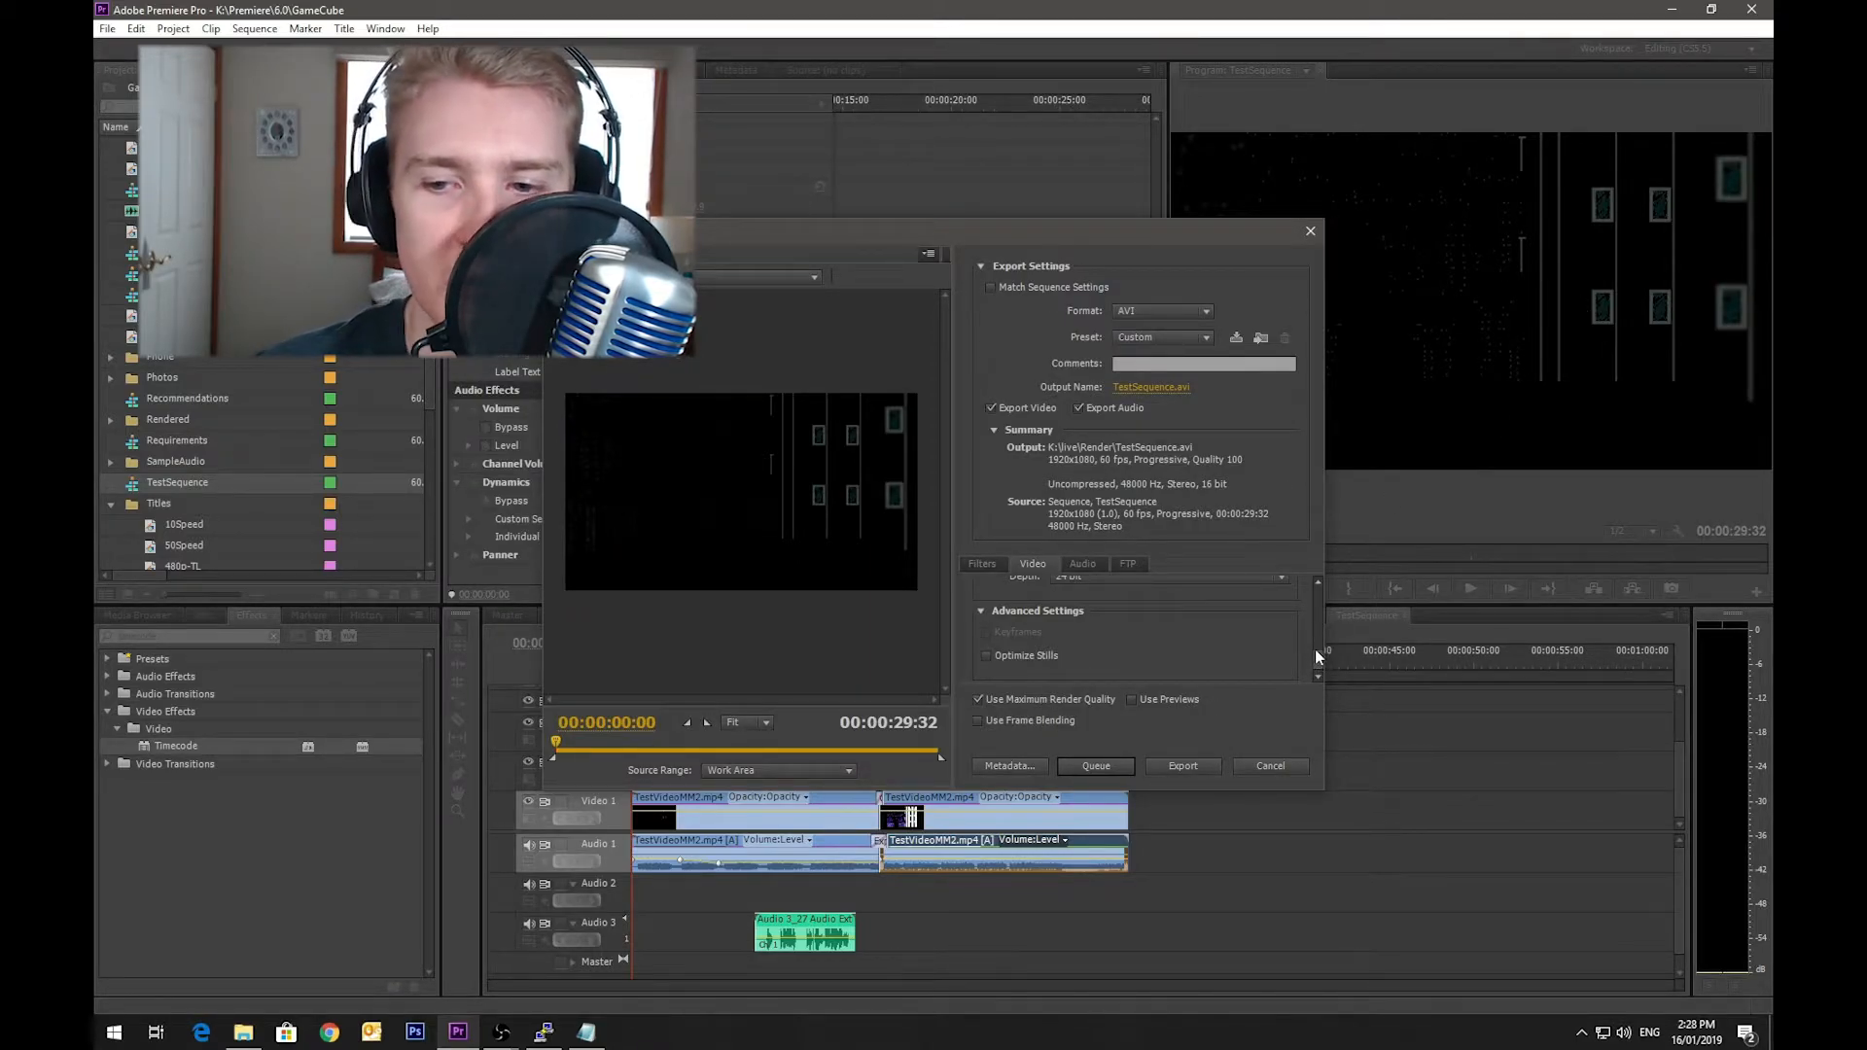
drag(1313, 649, 1304, 572)
click(1084, 564)
click(1031, 565)
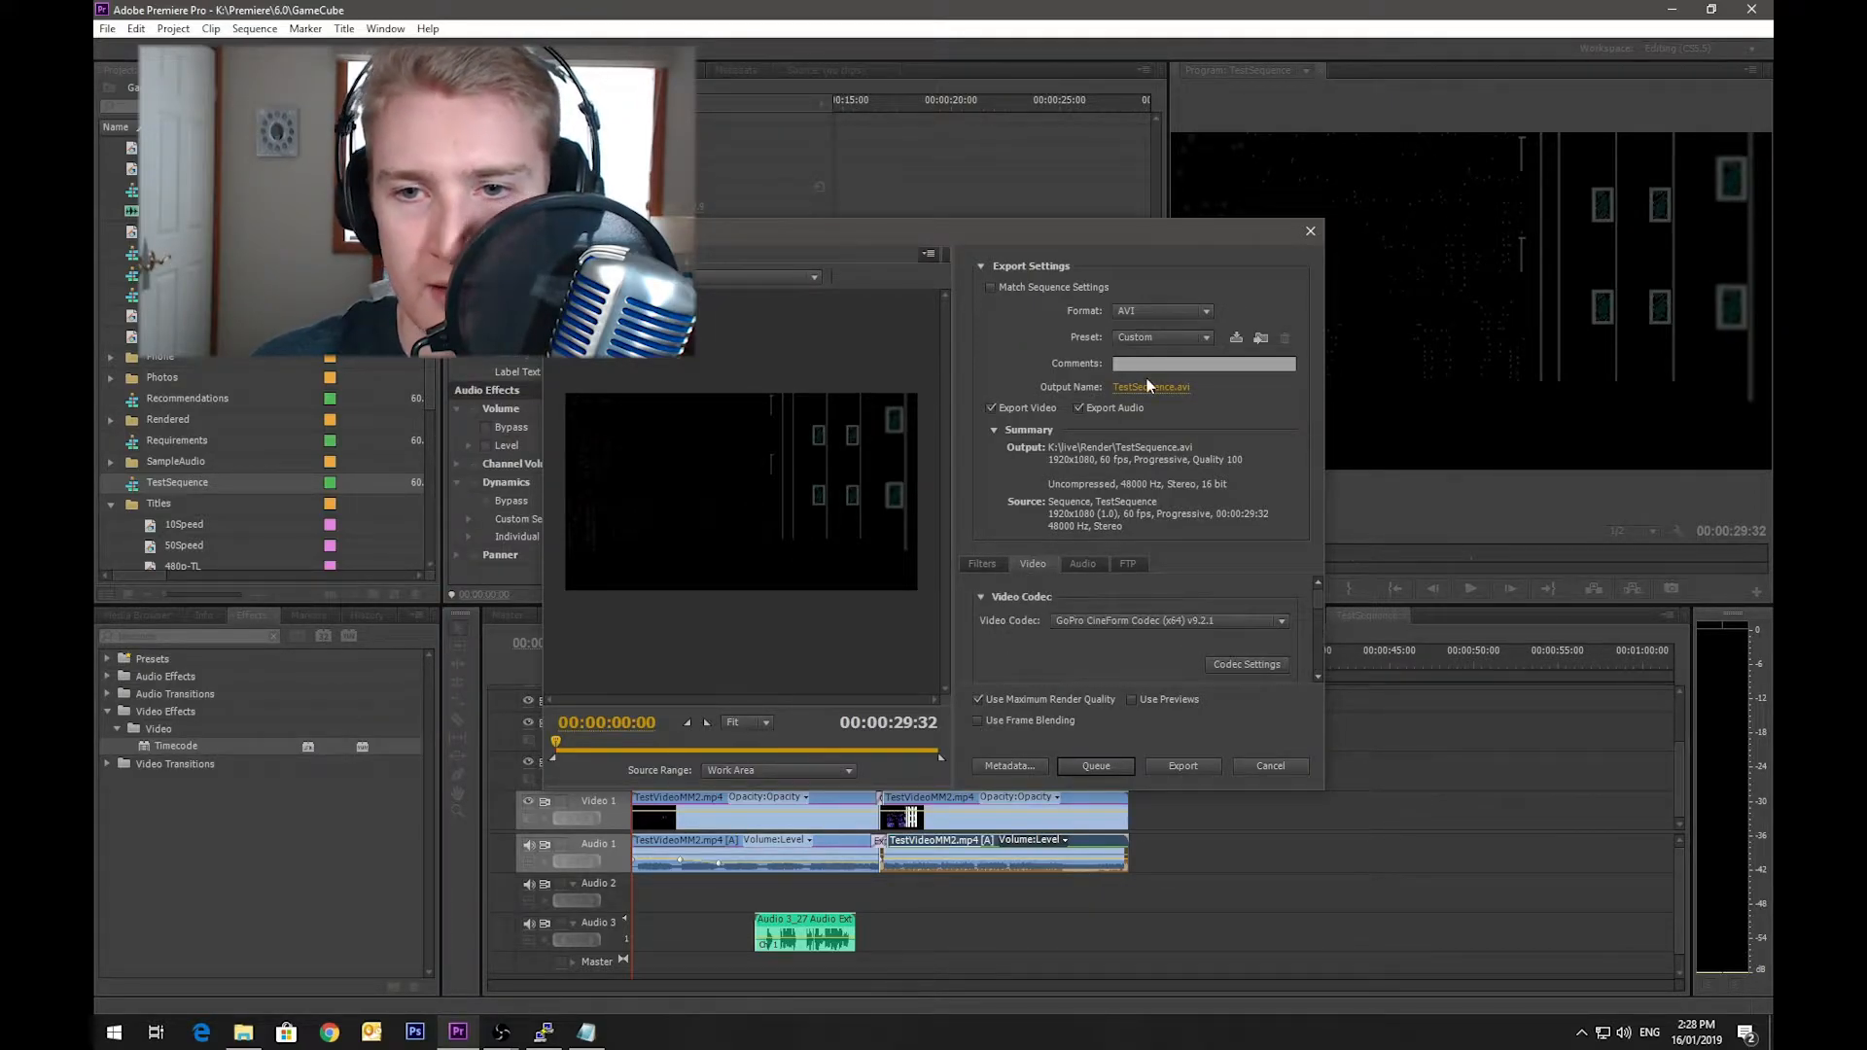
Step: Name the output file TestSequenceMM2.avi in the Render folder and send the export to the Adobe Media Encoder queue
click(1149, 389)
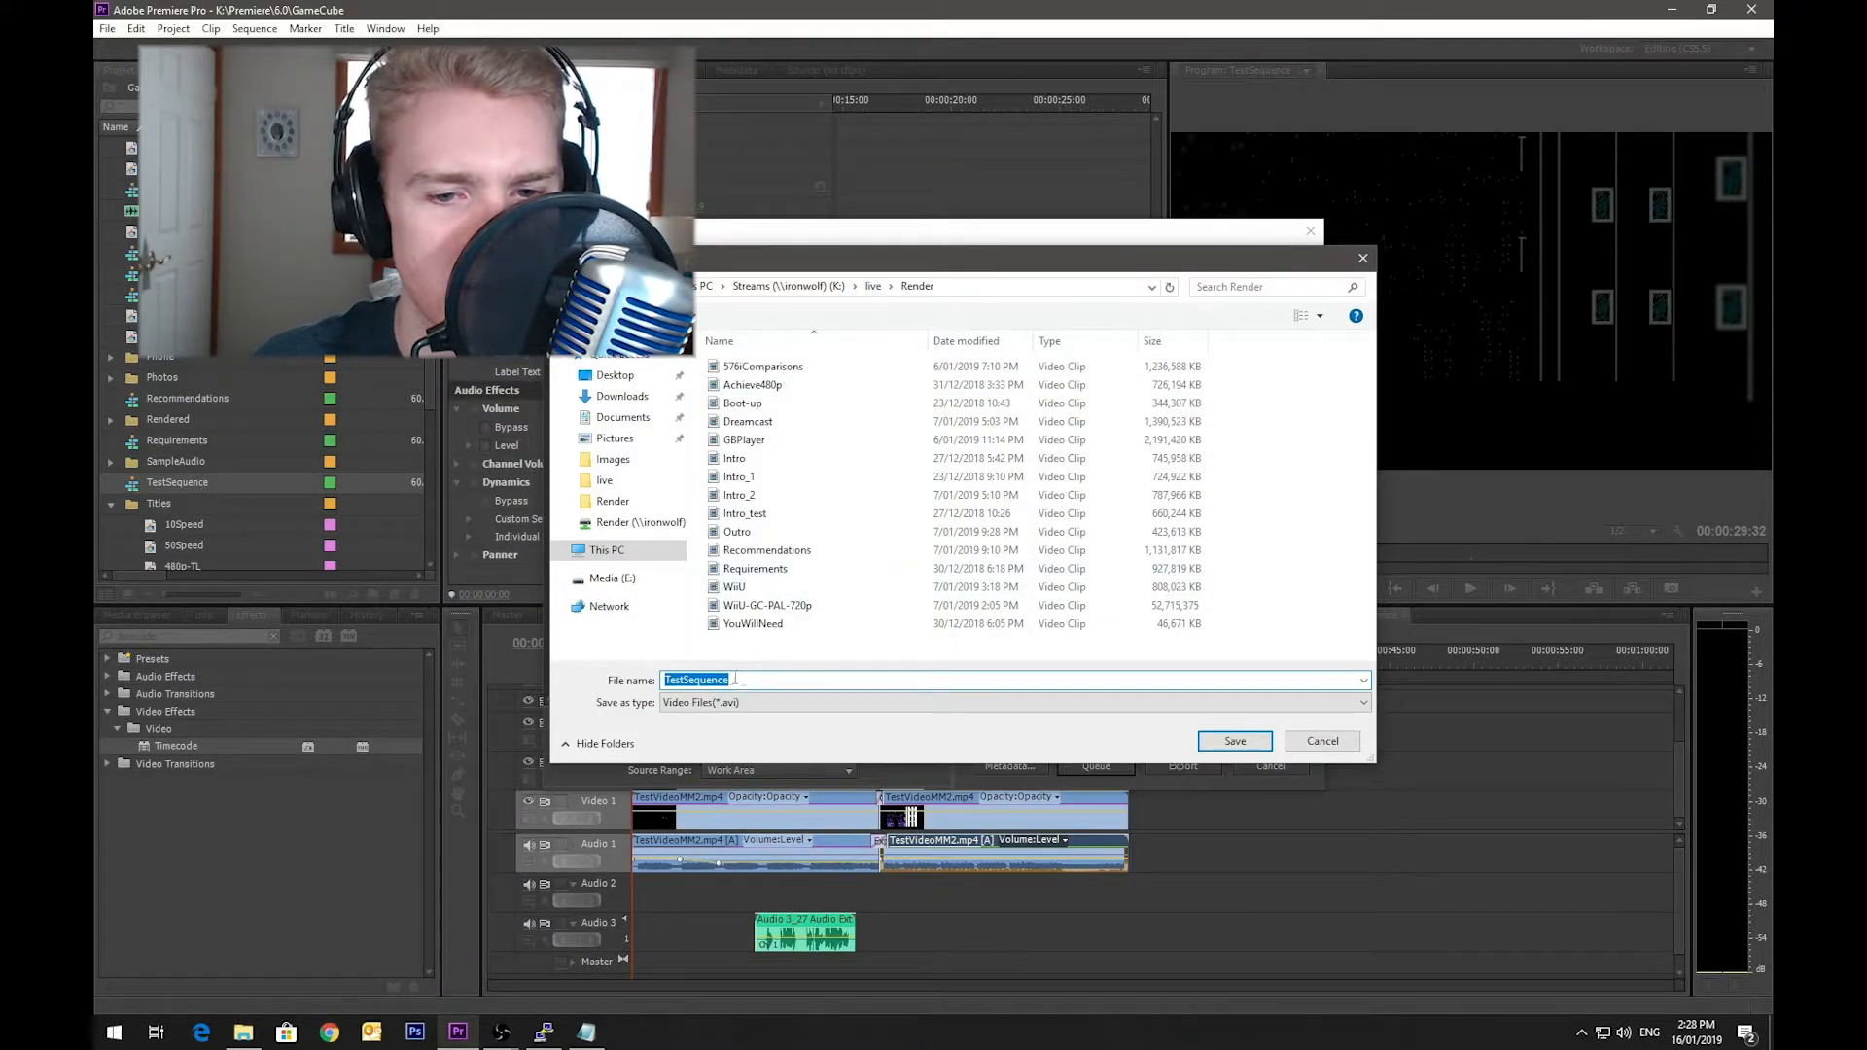
click(781, 679)
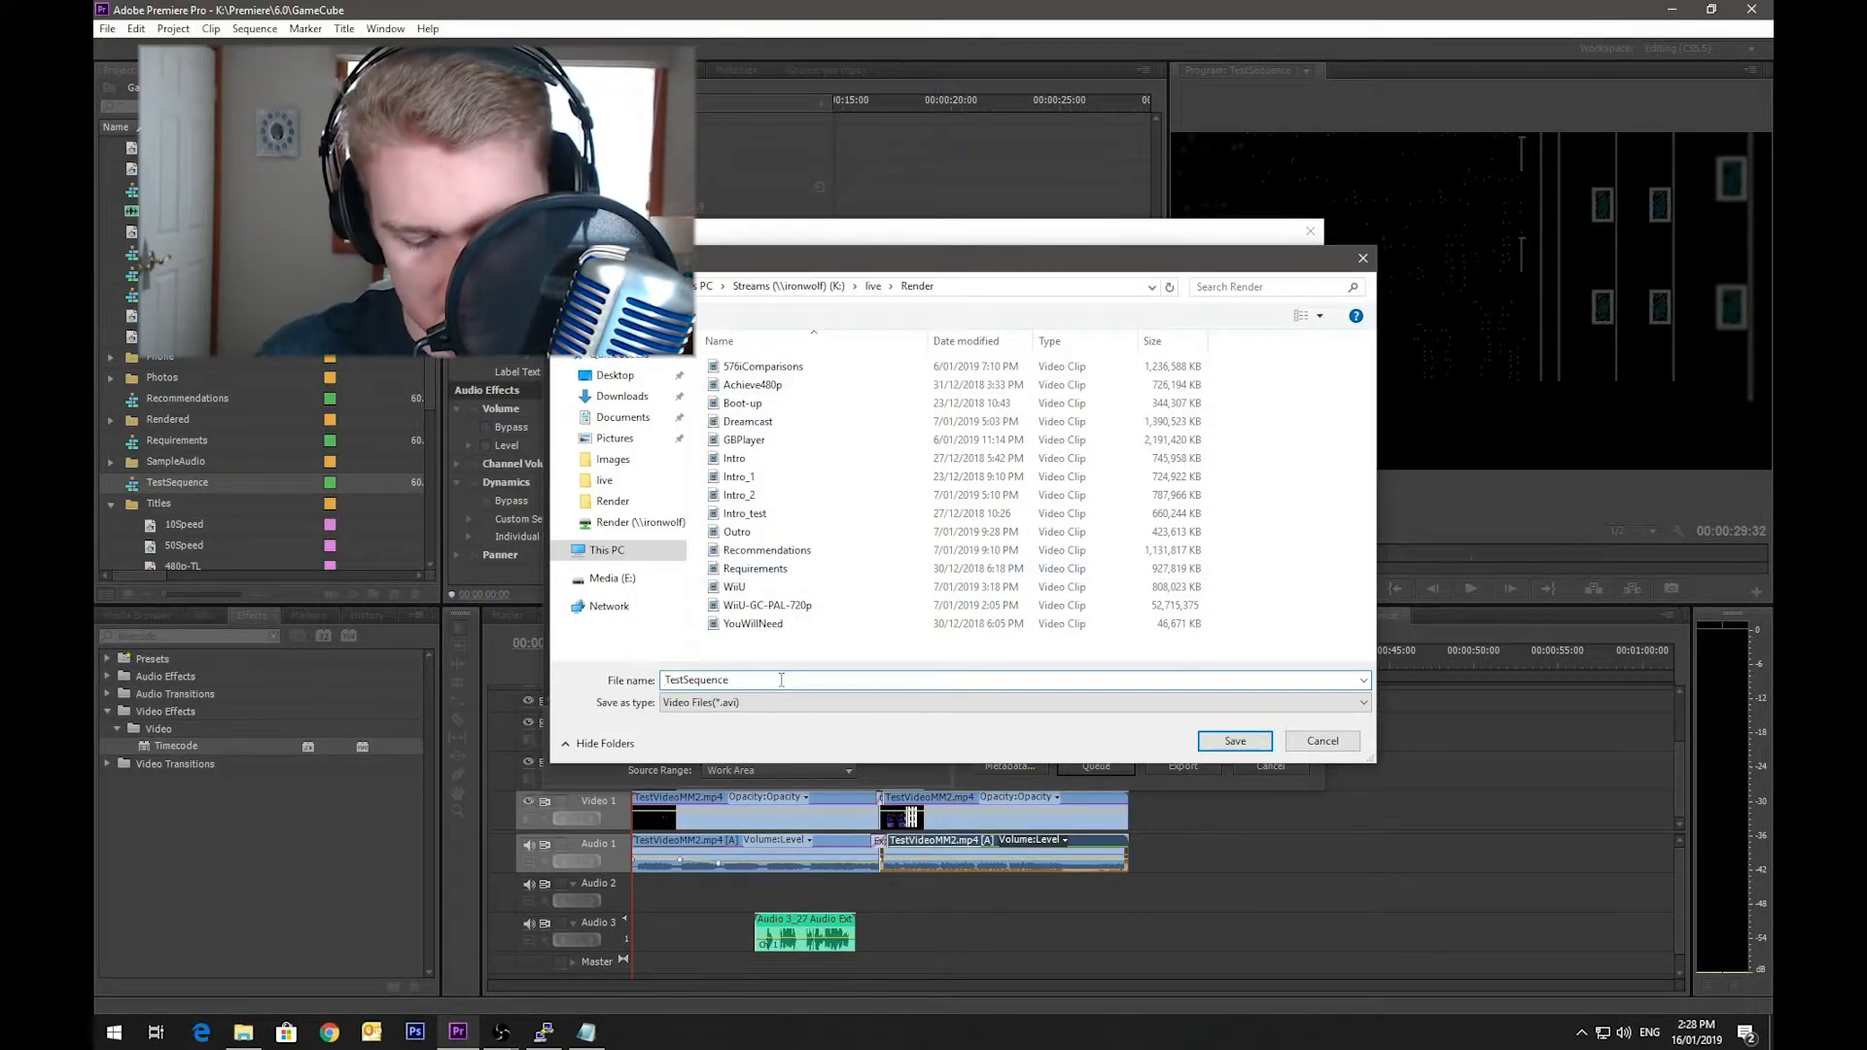
text(MM2.avi)
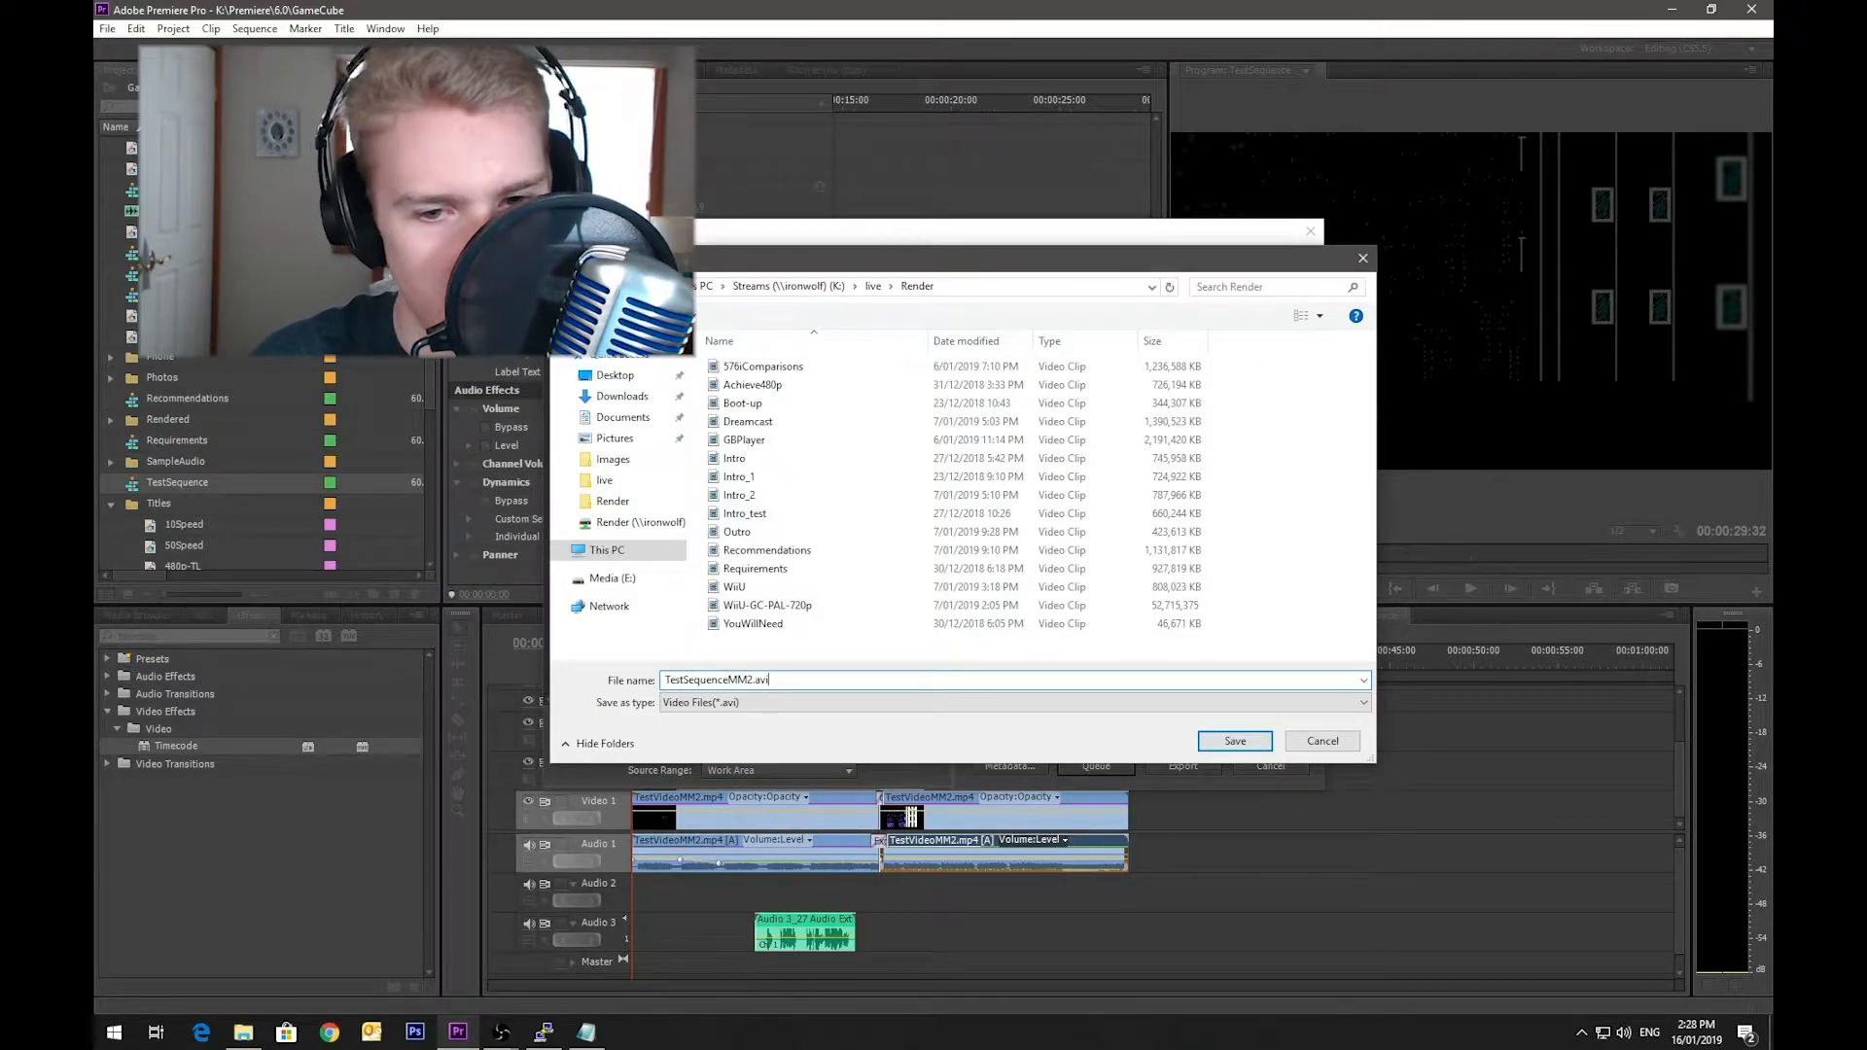
key(Return)
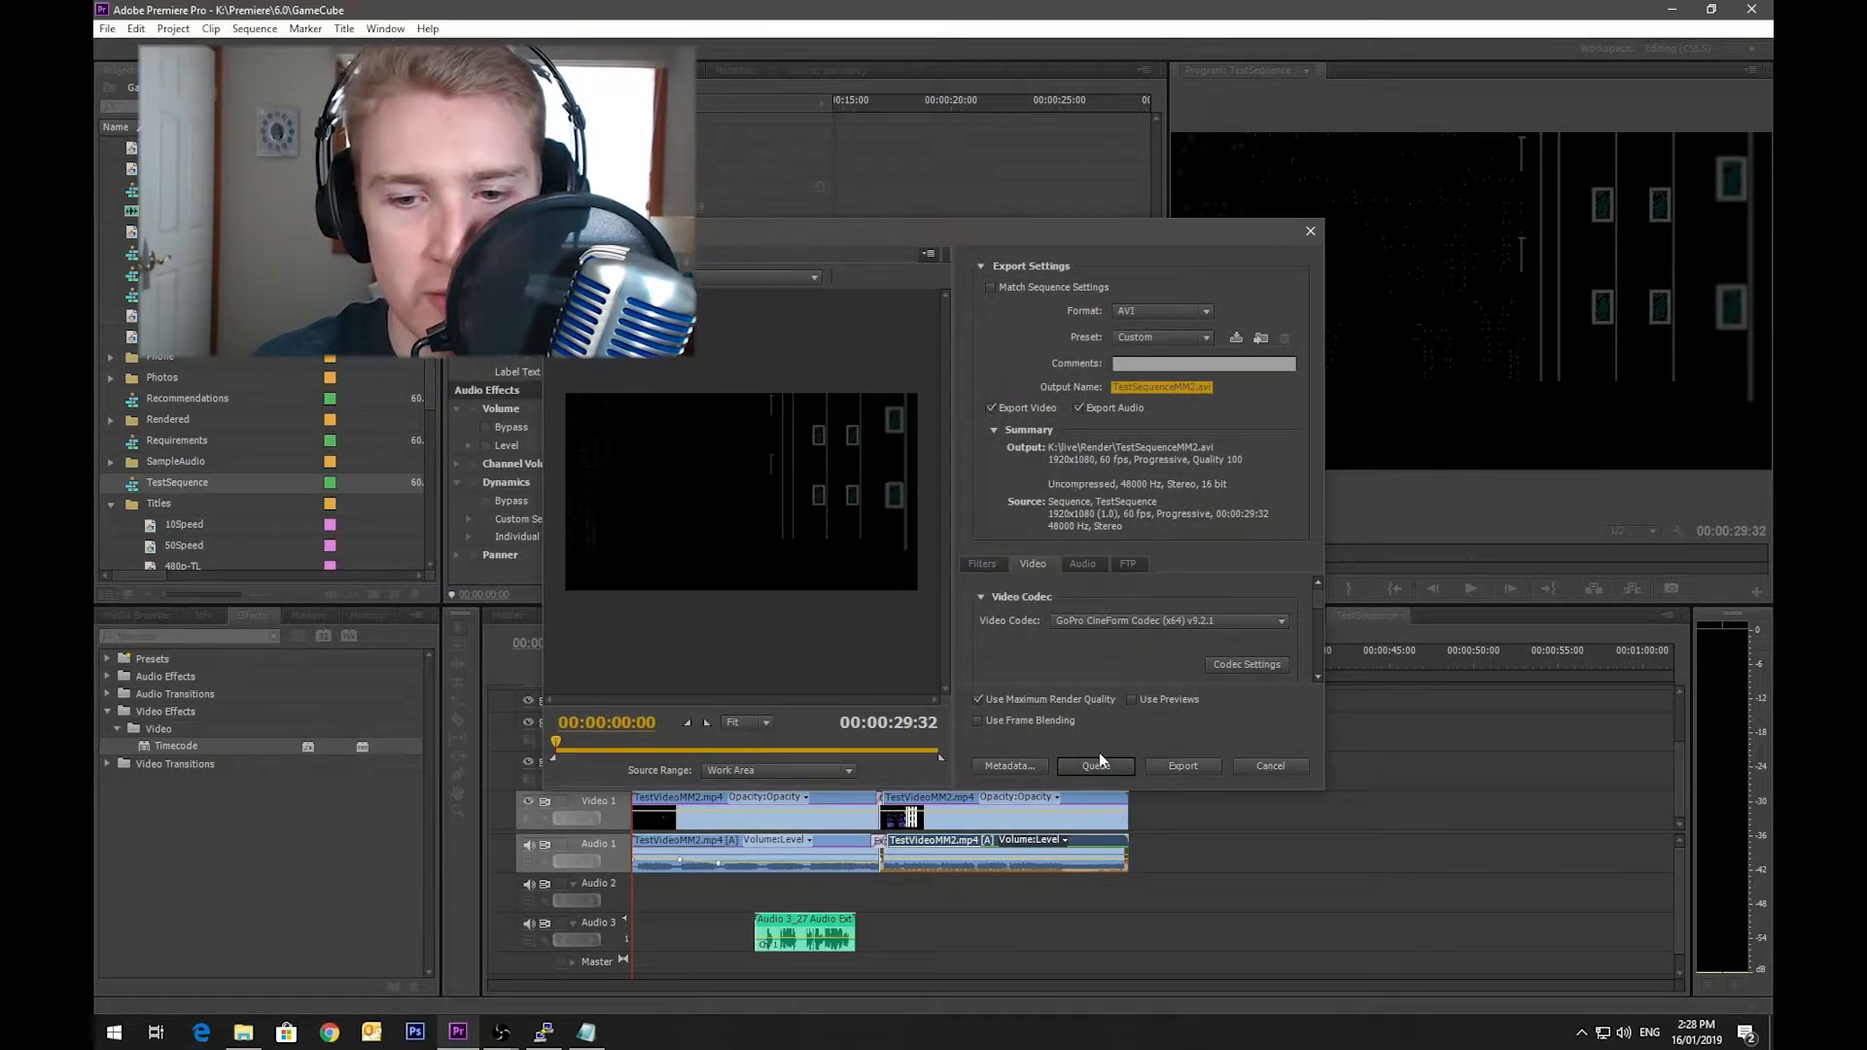
click(1183, 765)
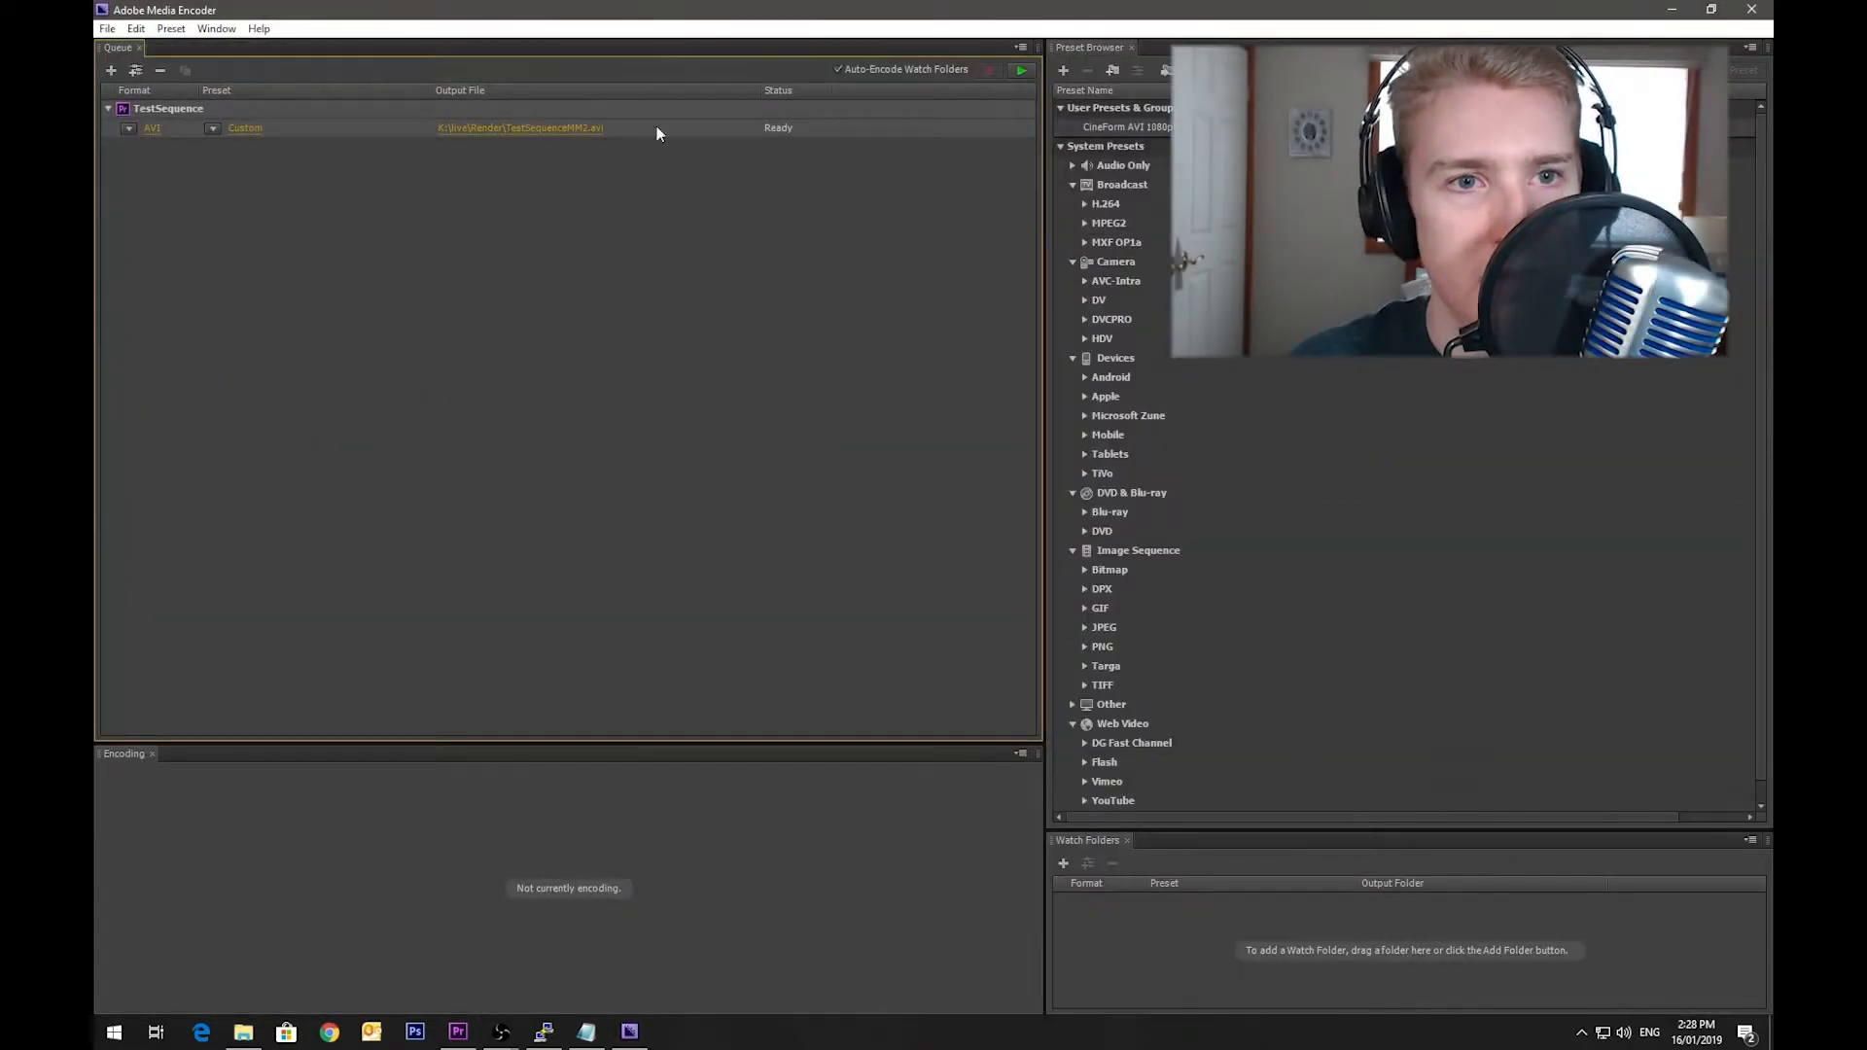
Step: Open Task Manager and examine the GPU and CPU performance graphs
right_click(695, 1033)
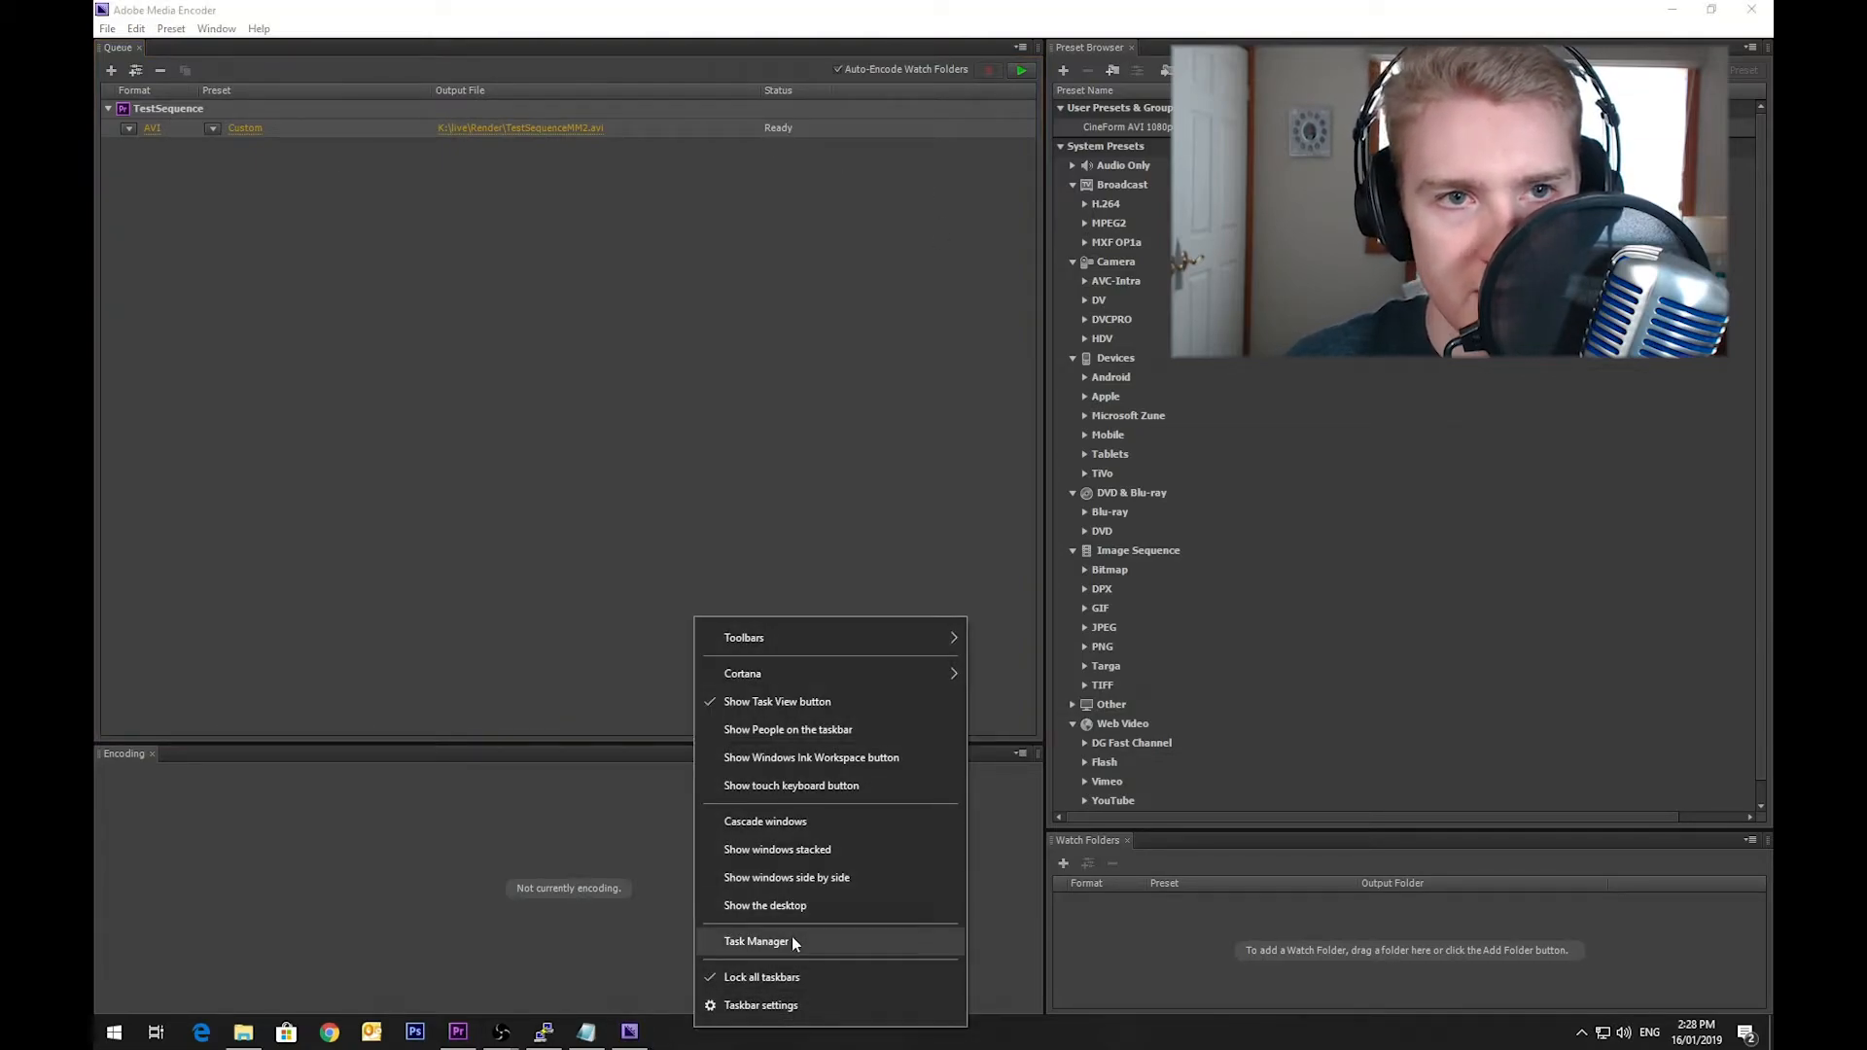
click(732, 280)
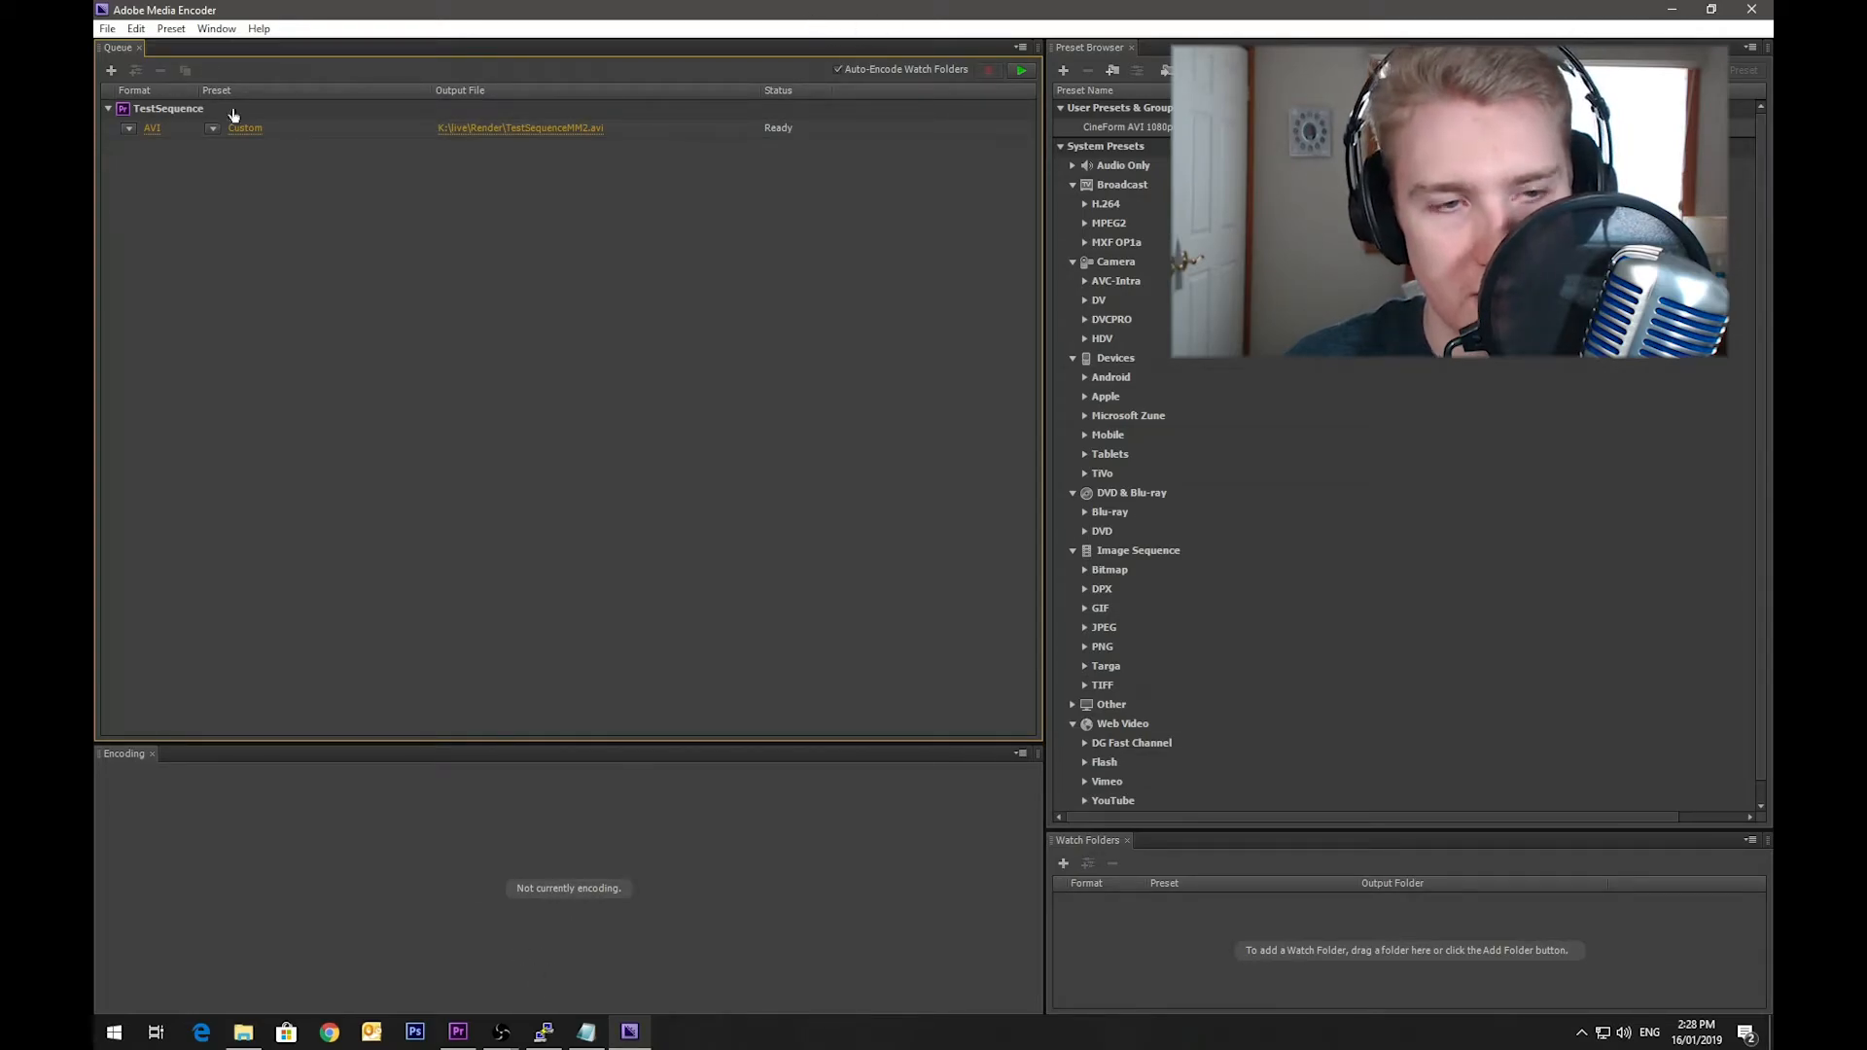
right_click(696, 1041)
click(791, 948)
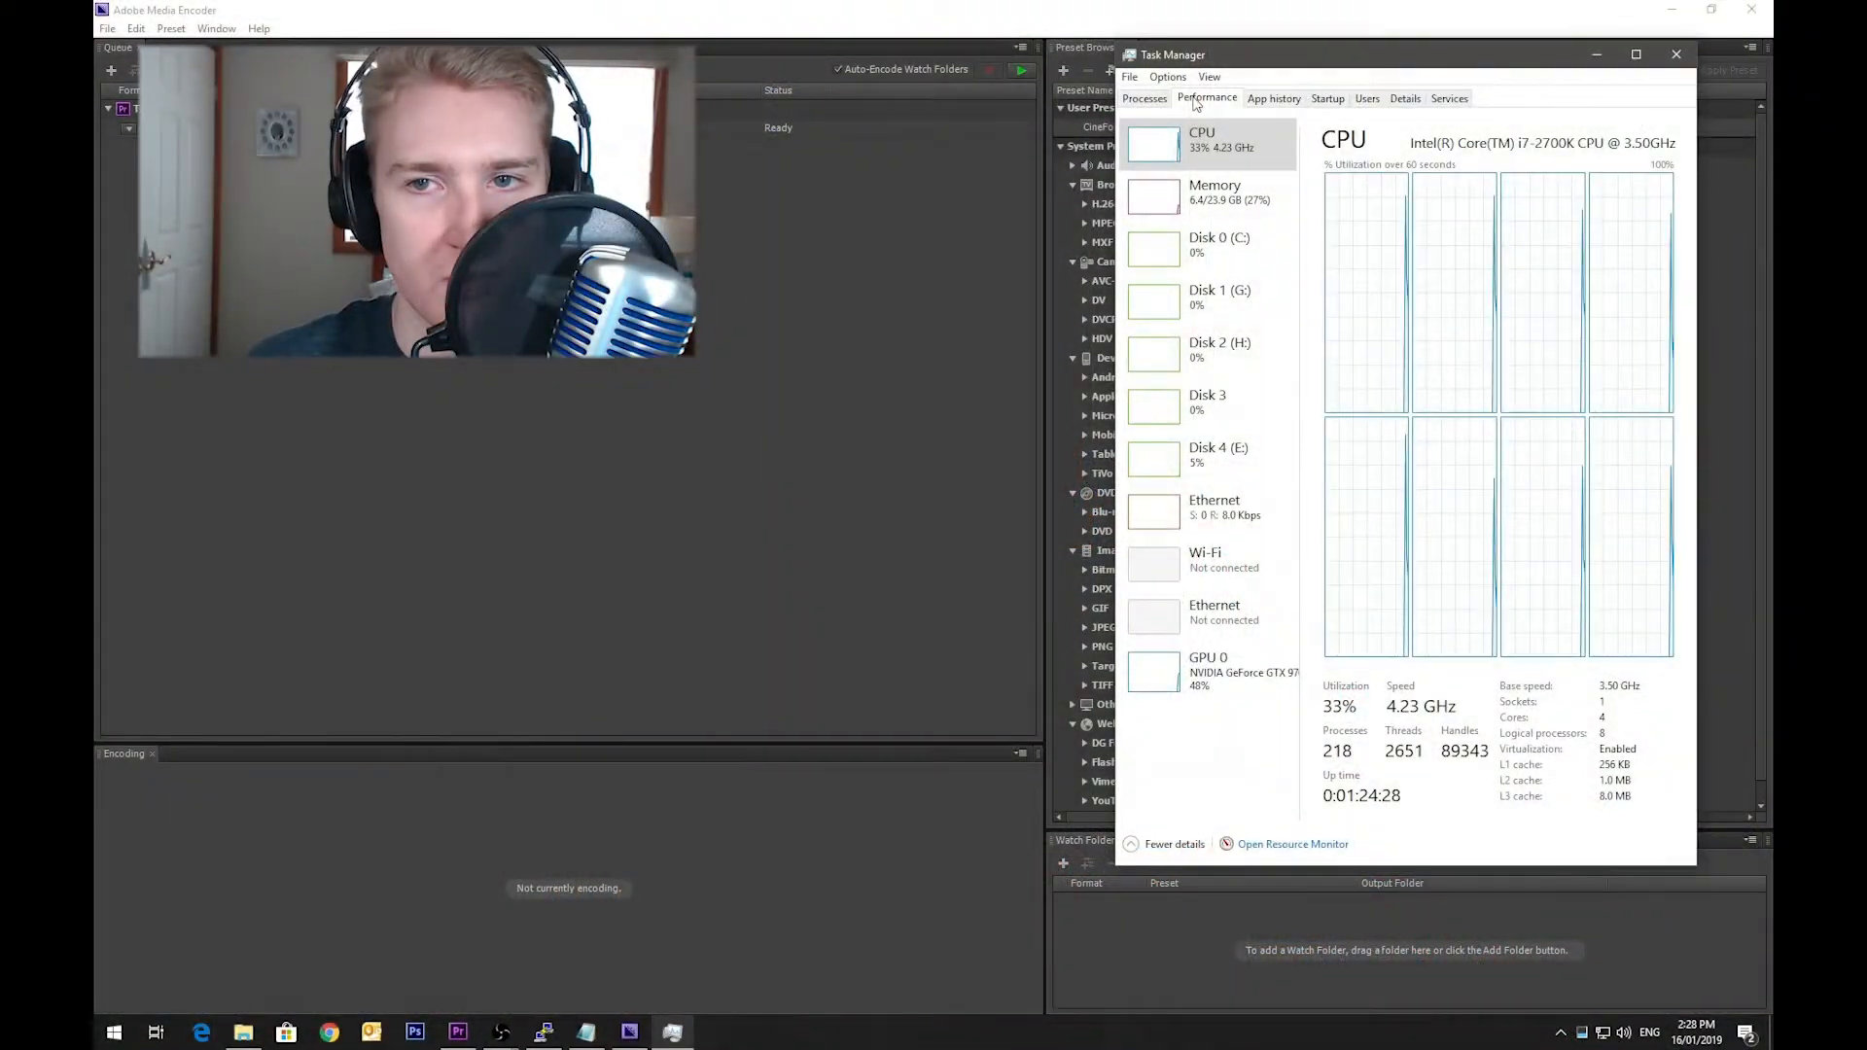
click(1218, 697)
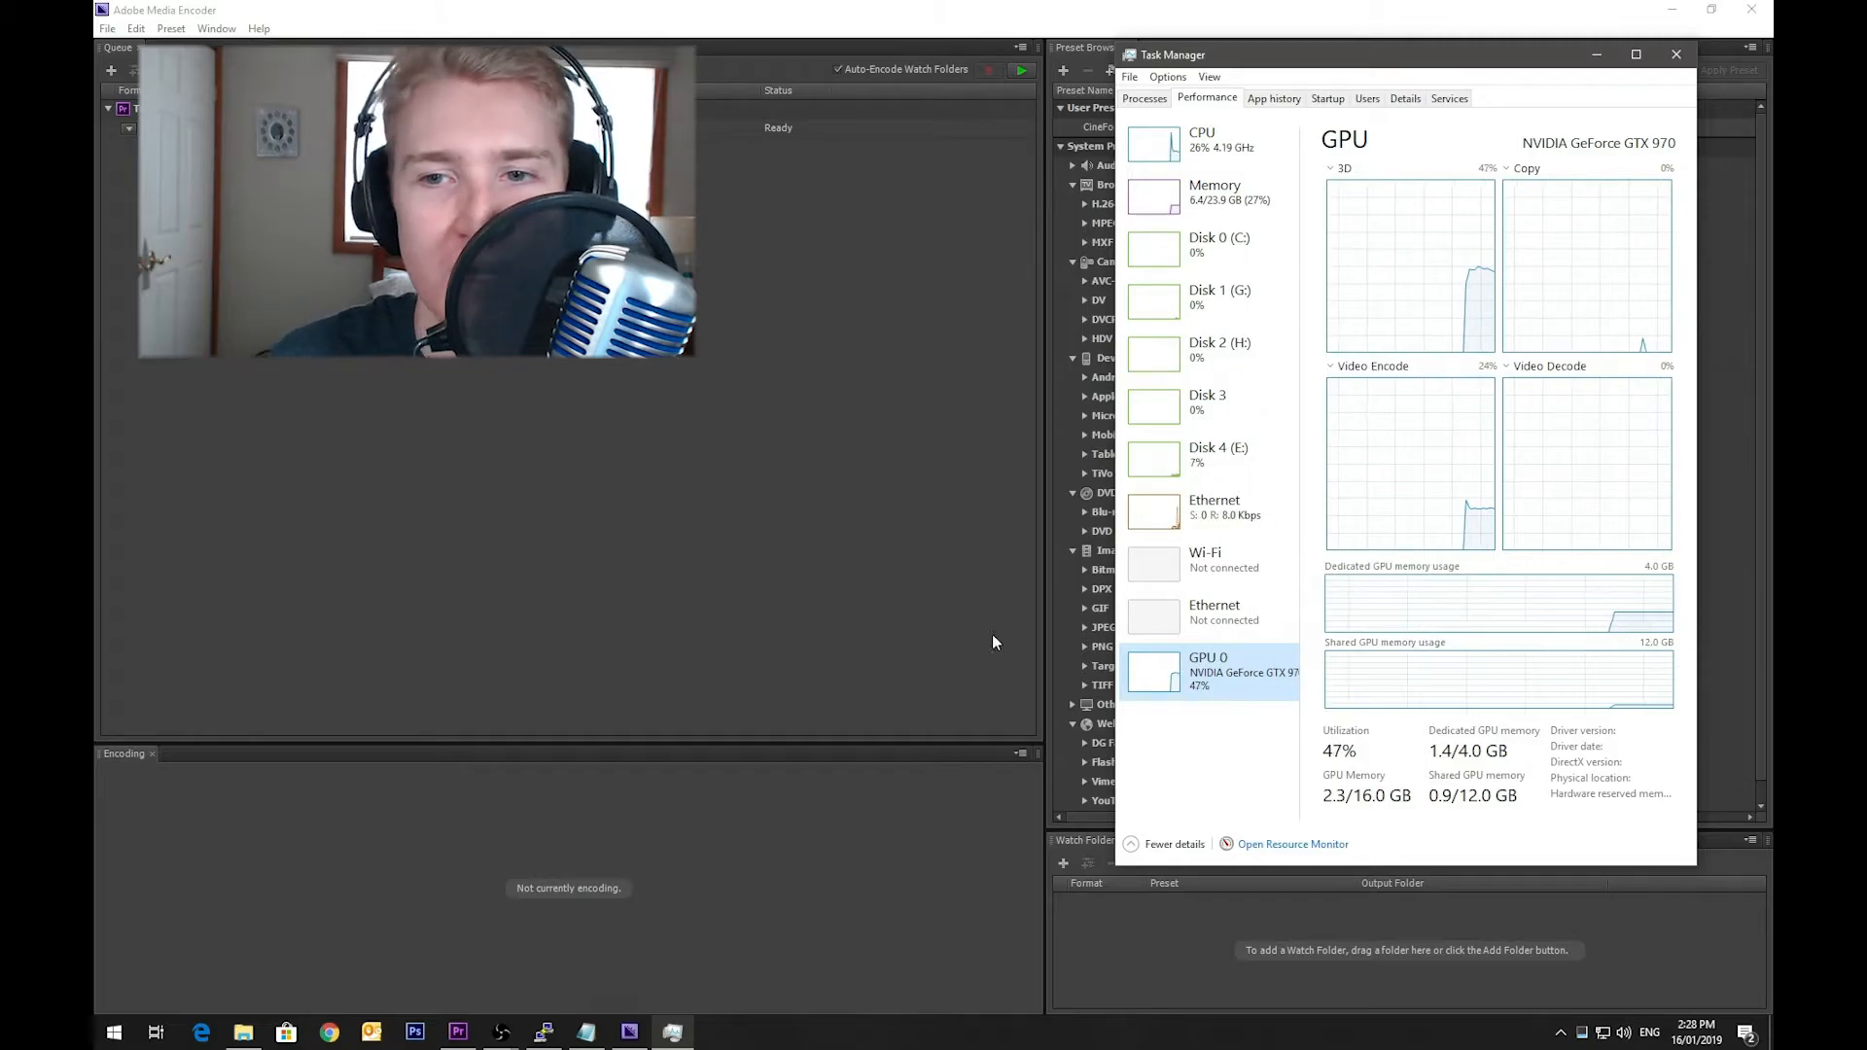
click(1206, 148)
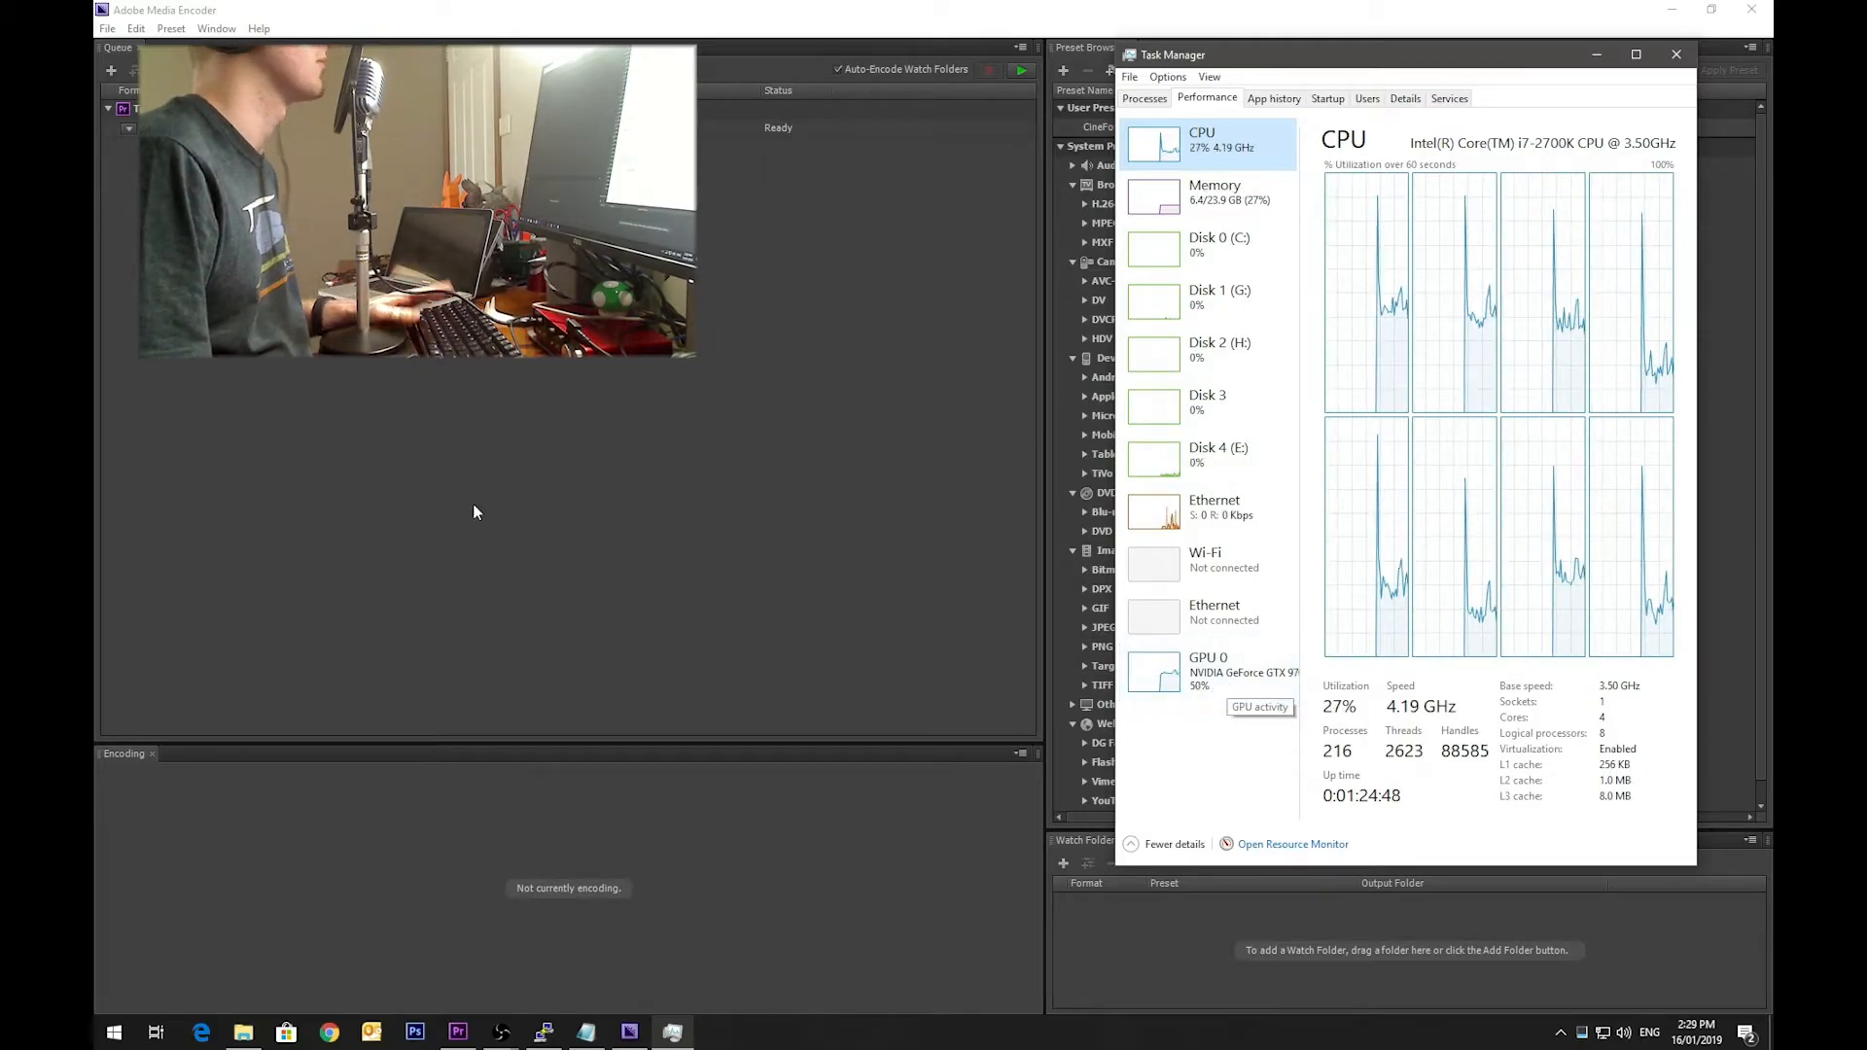
Step: Start encoding the queued TestSequence, monitor the render in Task Manager, and close Task Manager once encoding is done
click(1022, 72)
click(676, 1034)
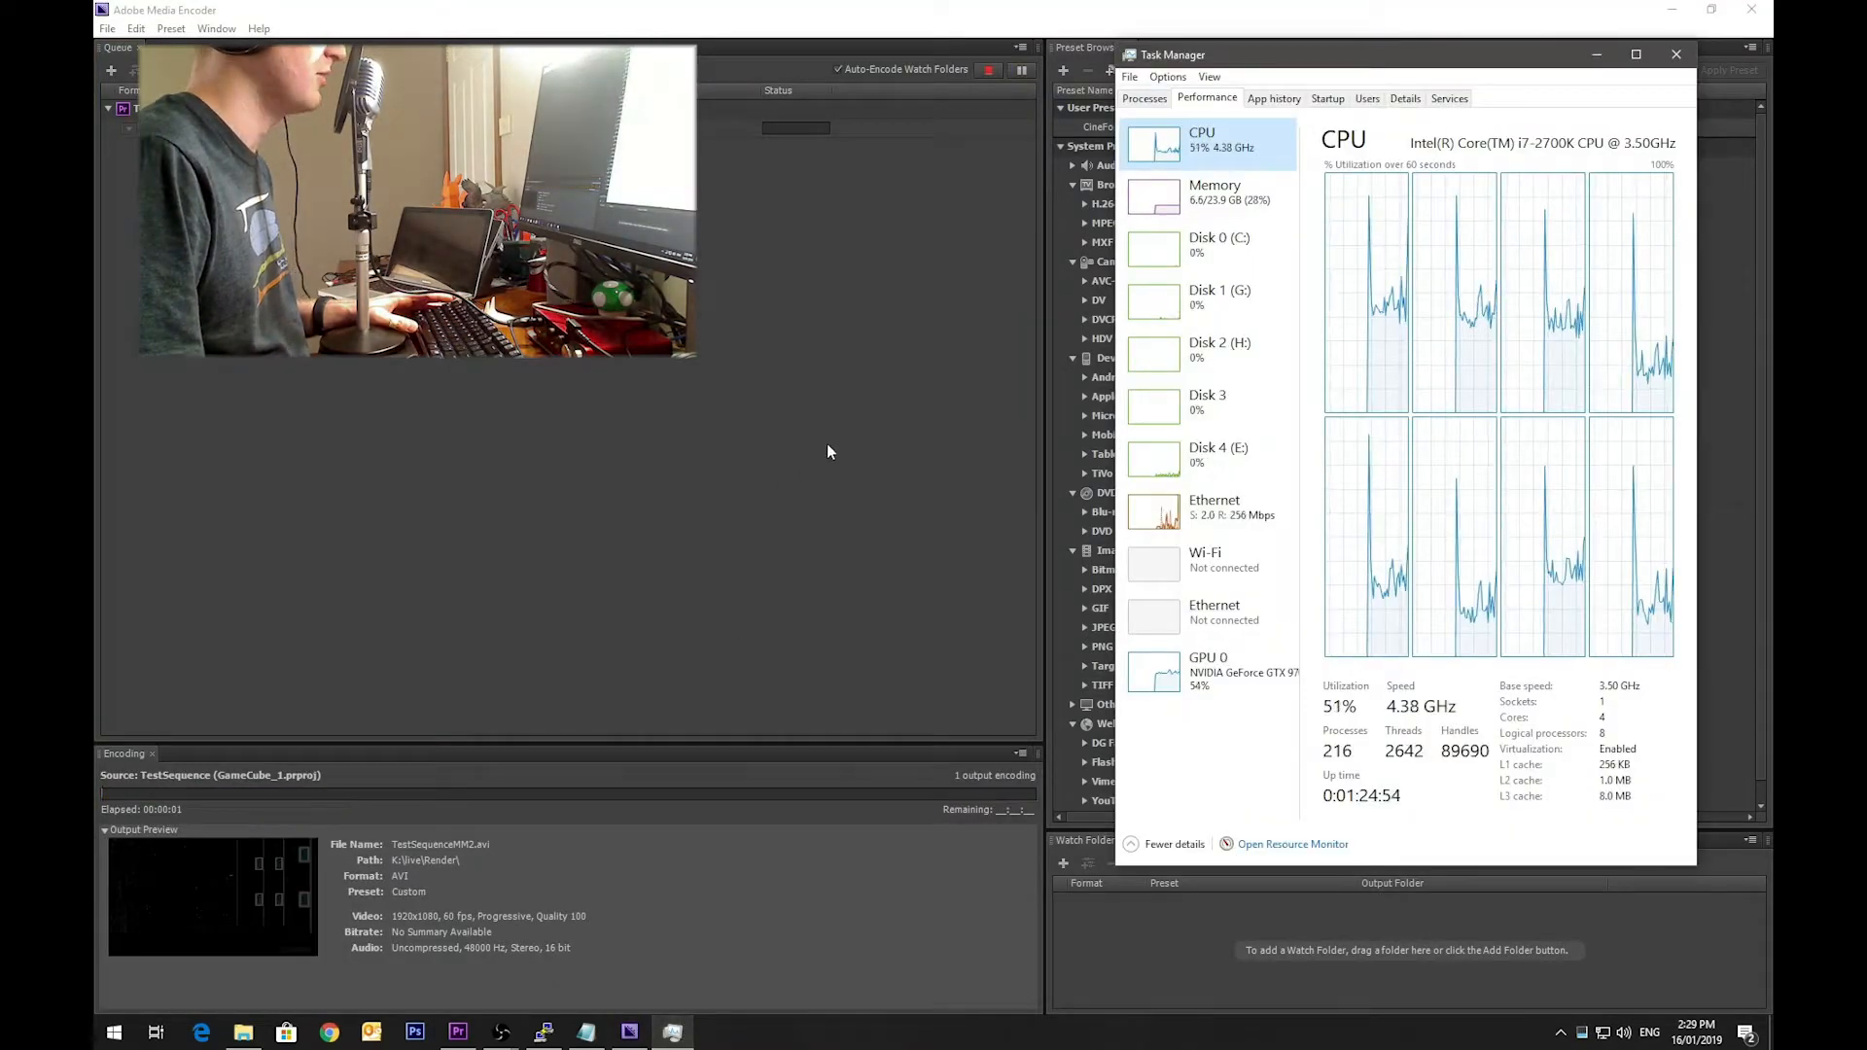
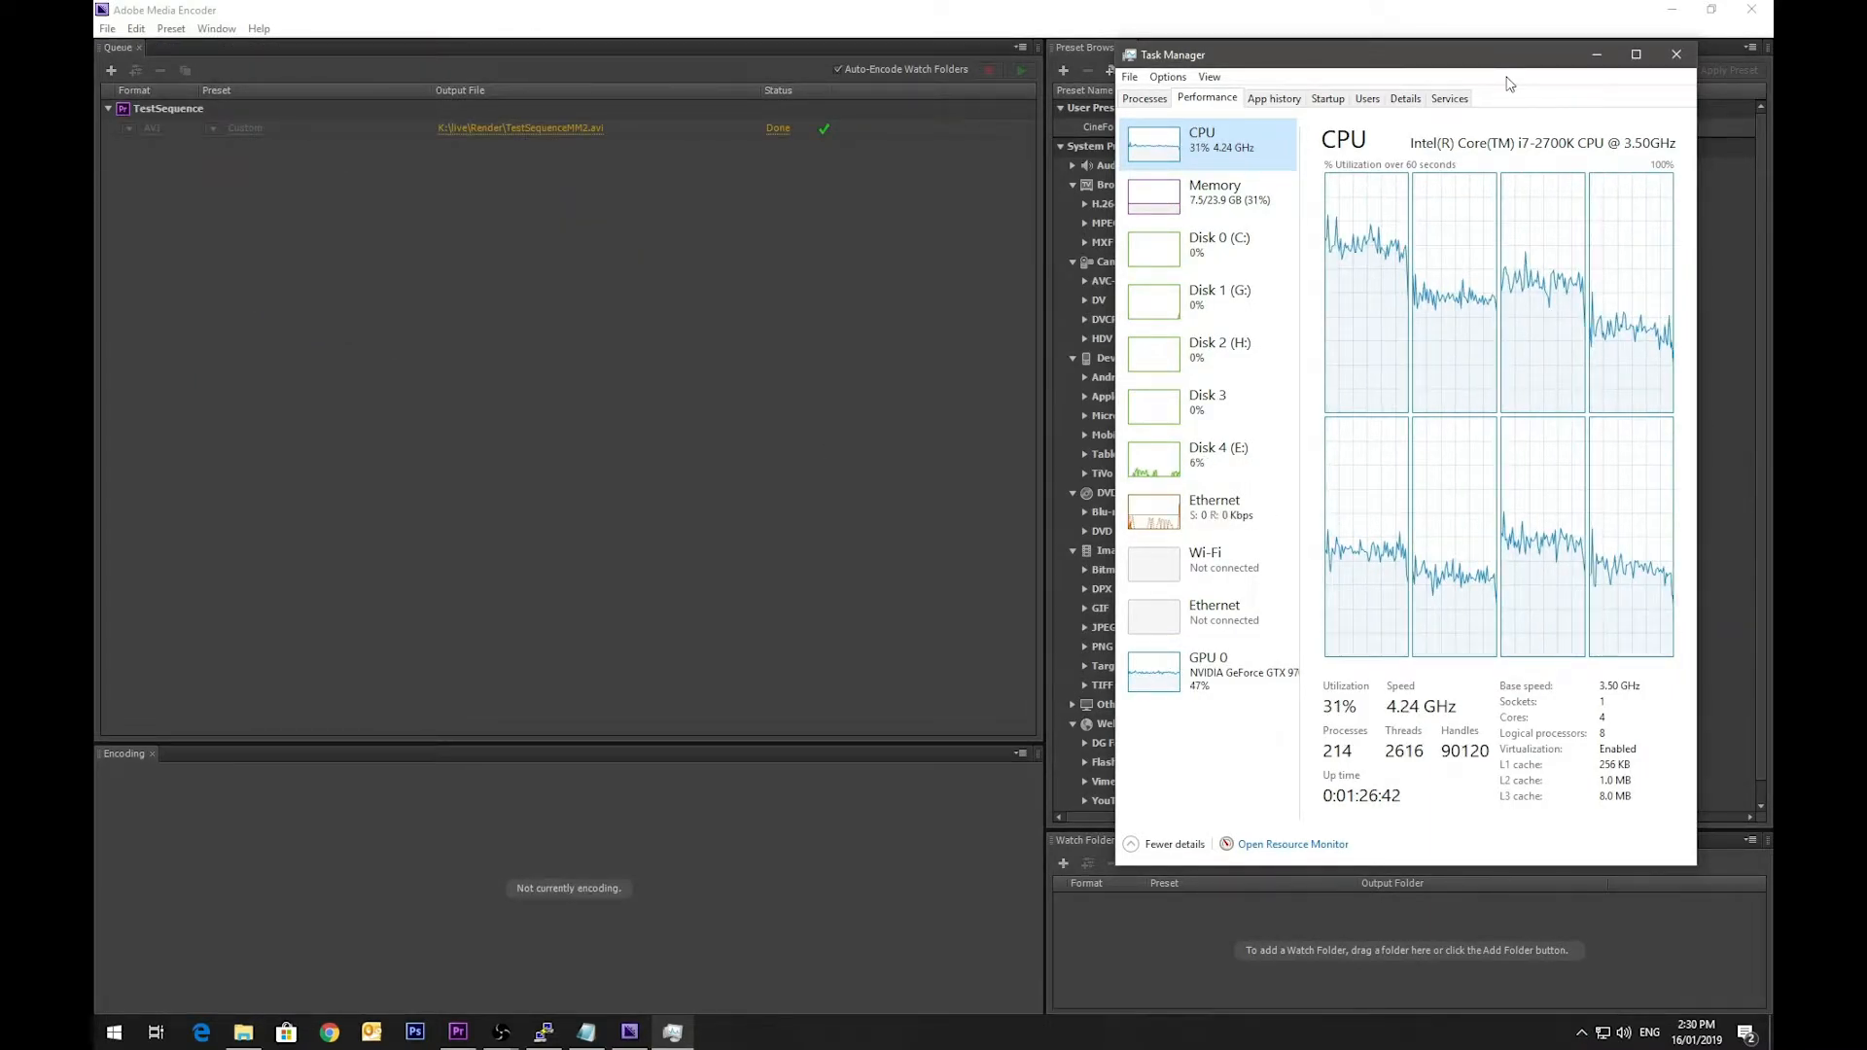
click(1675, 54)
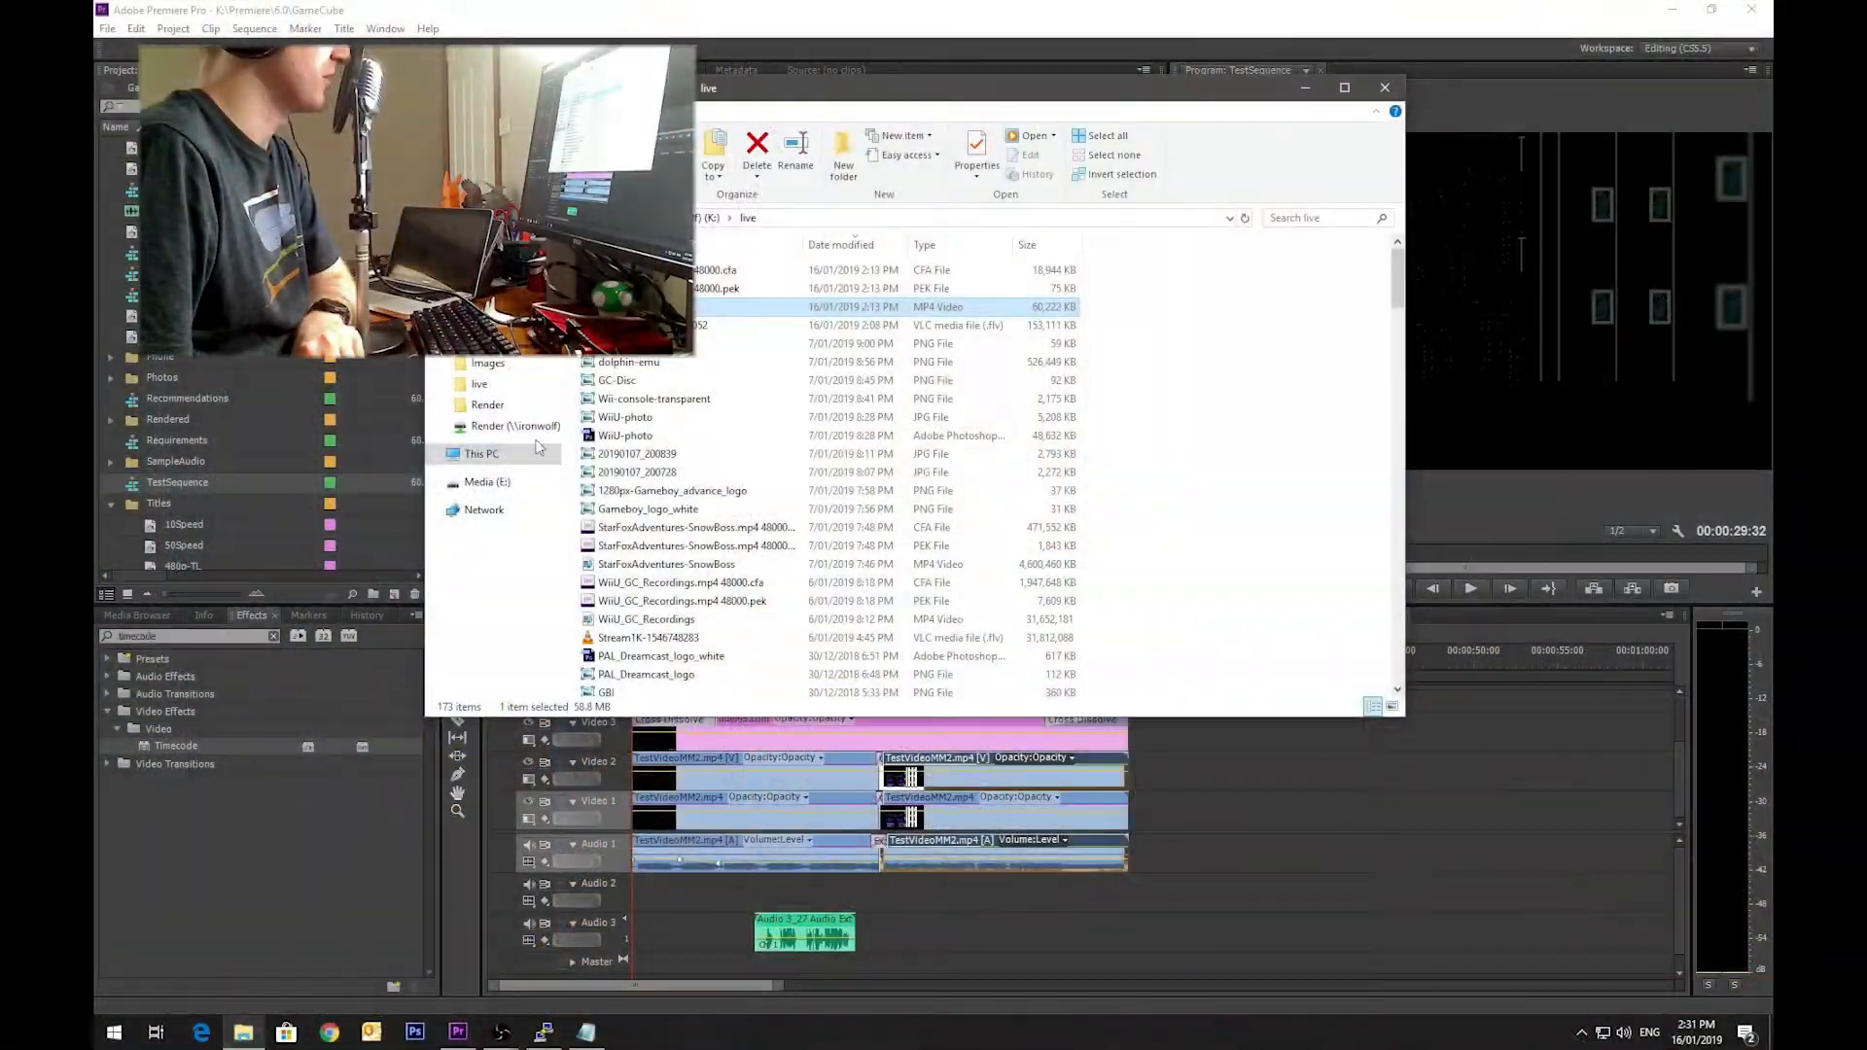
Step: Open the Render folder in File Explorer, sort it by date modified with the newest first, and select the TestSequenceMM2 video
click(690, 399)
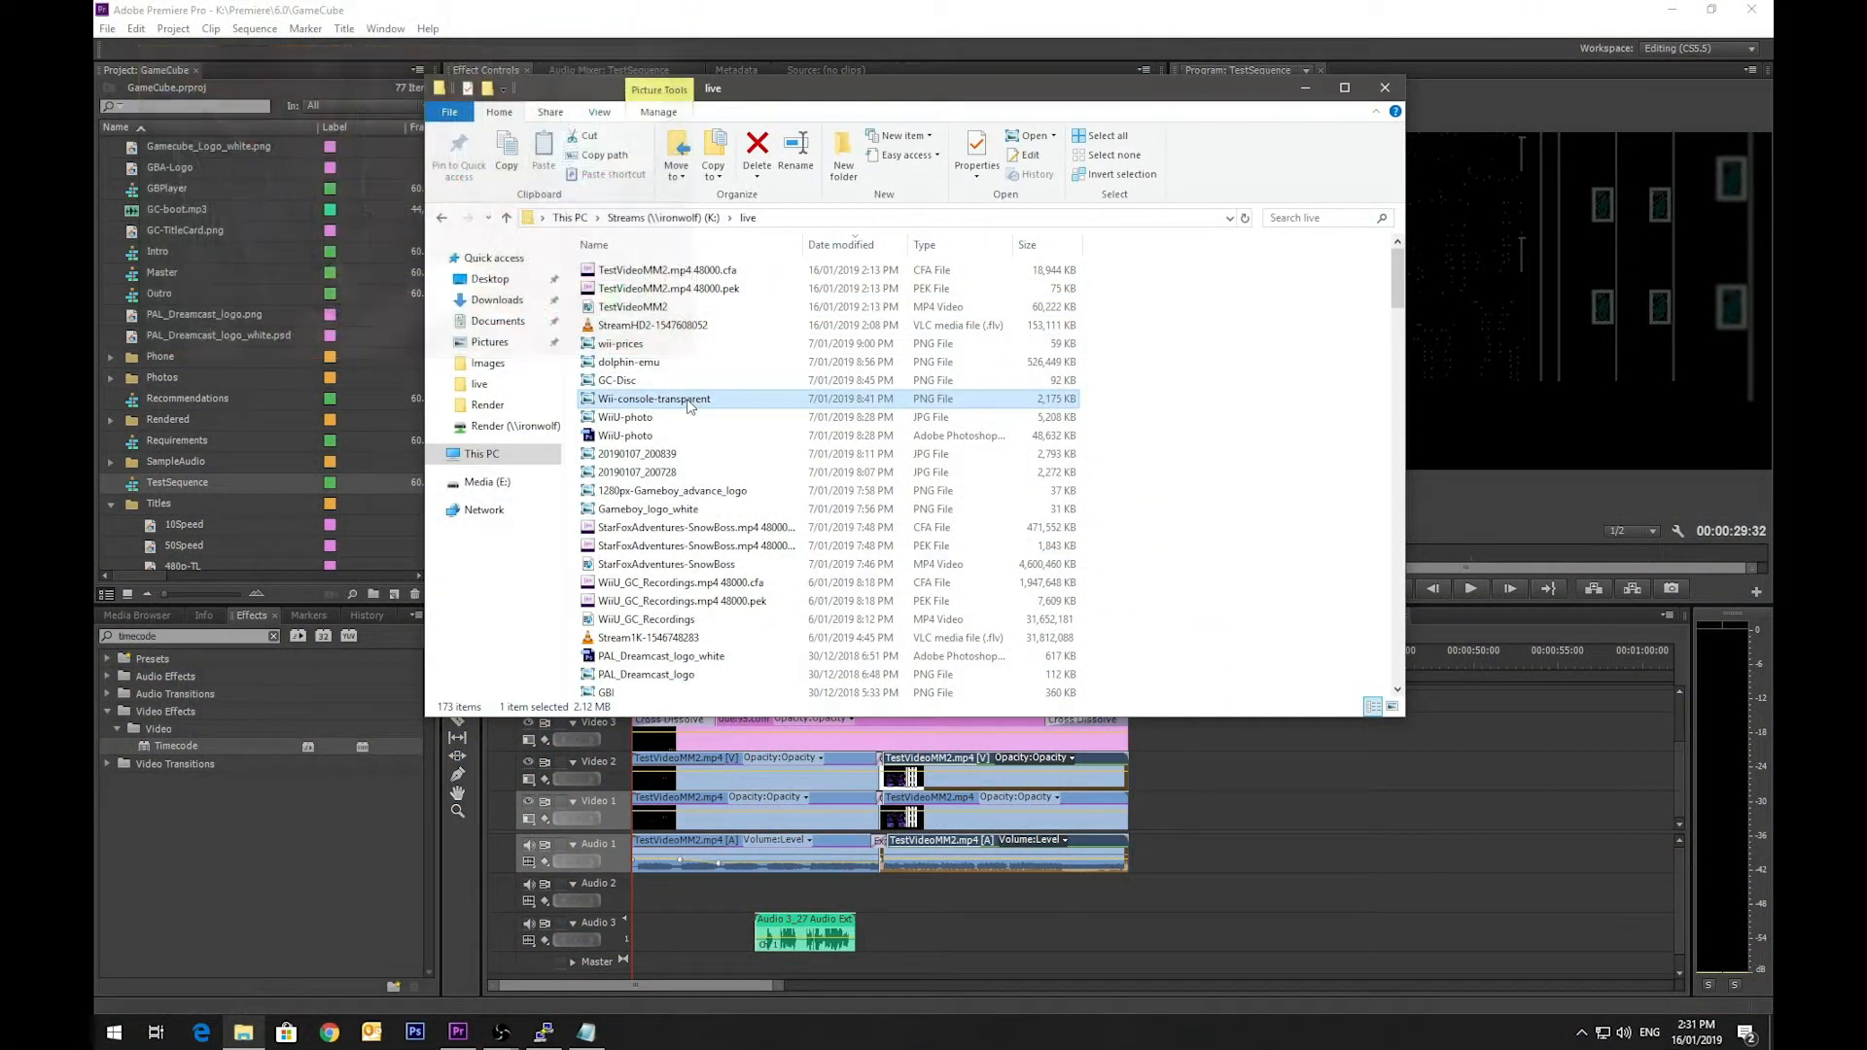
key(End)
key(Return)
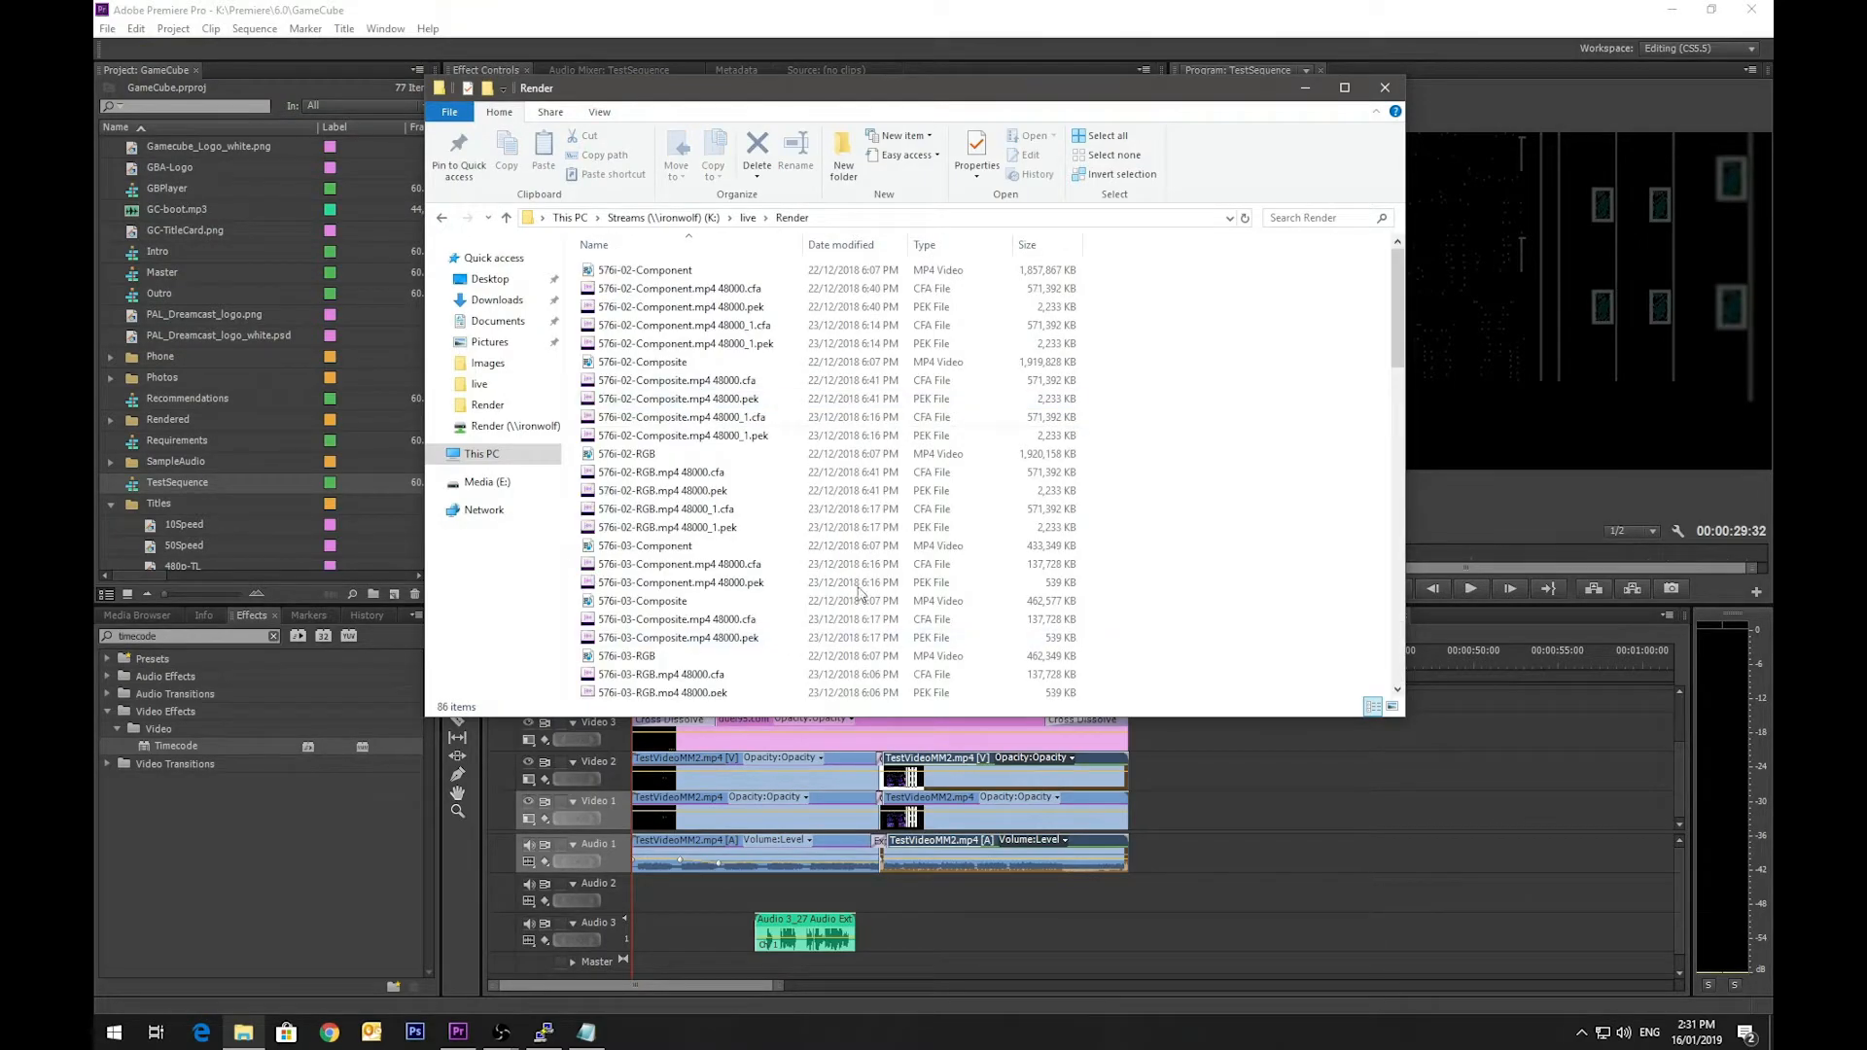
click(866, 256)
click(720, 272)
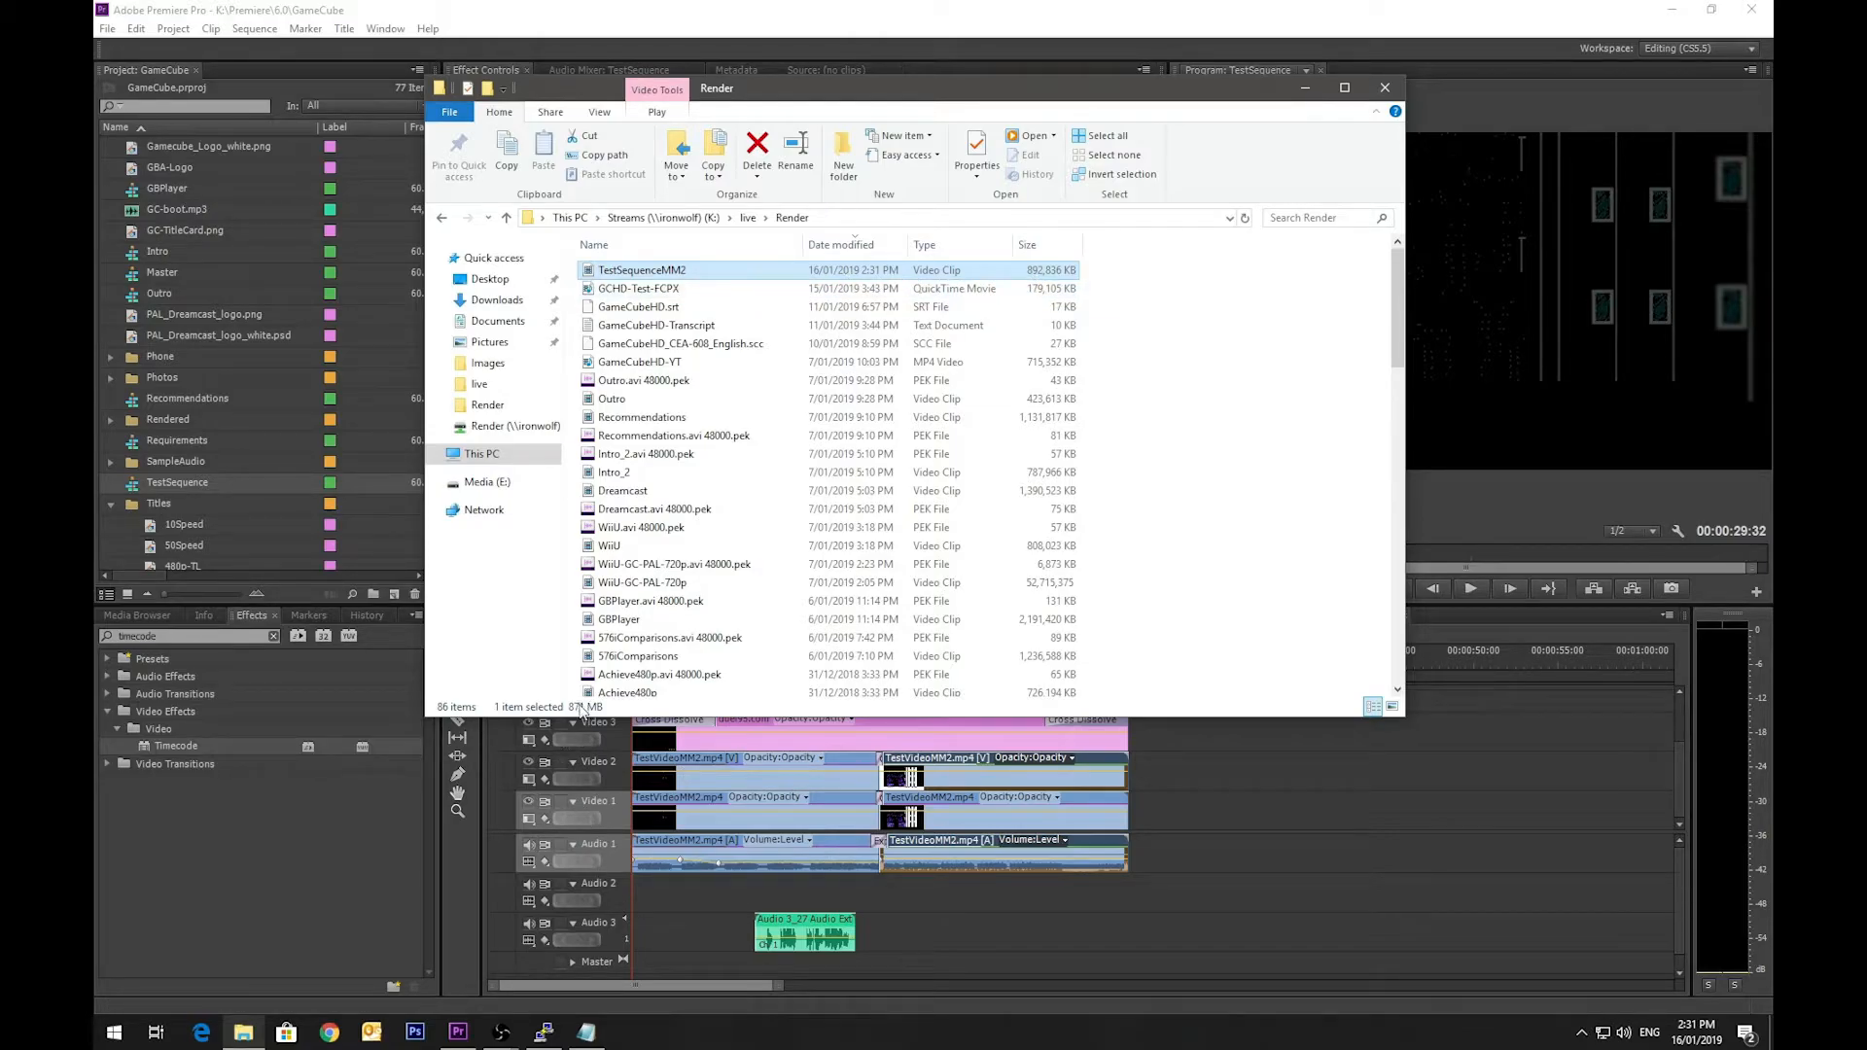
Step: Play the rendered TestSequenceMM2 video at several points, close the player, and return to the live folder
double_click(686, 270)
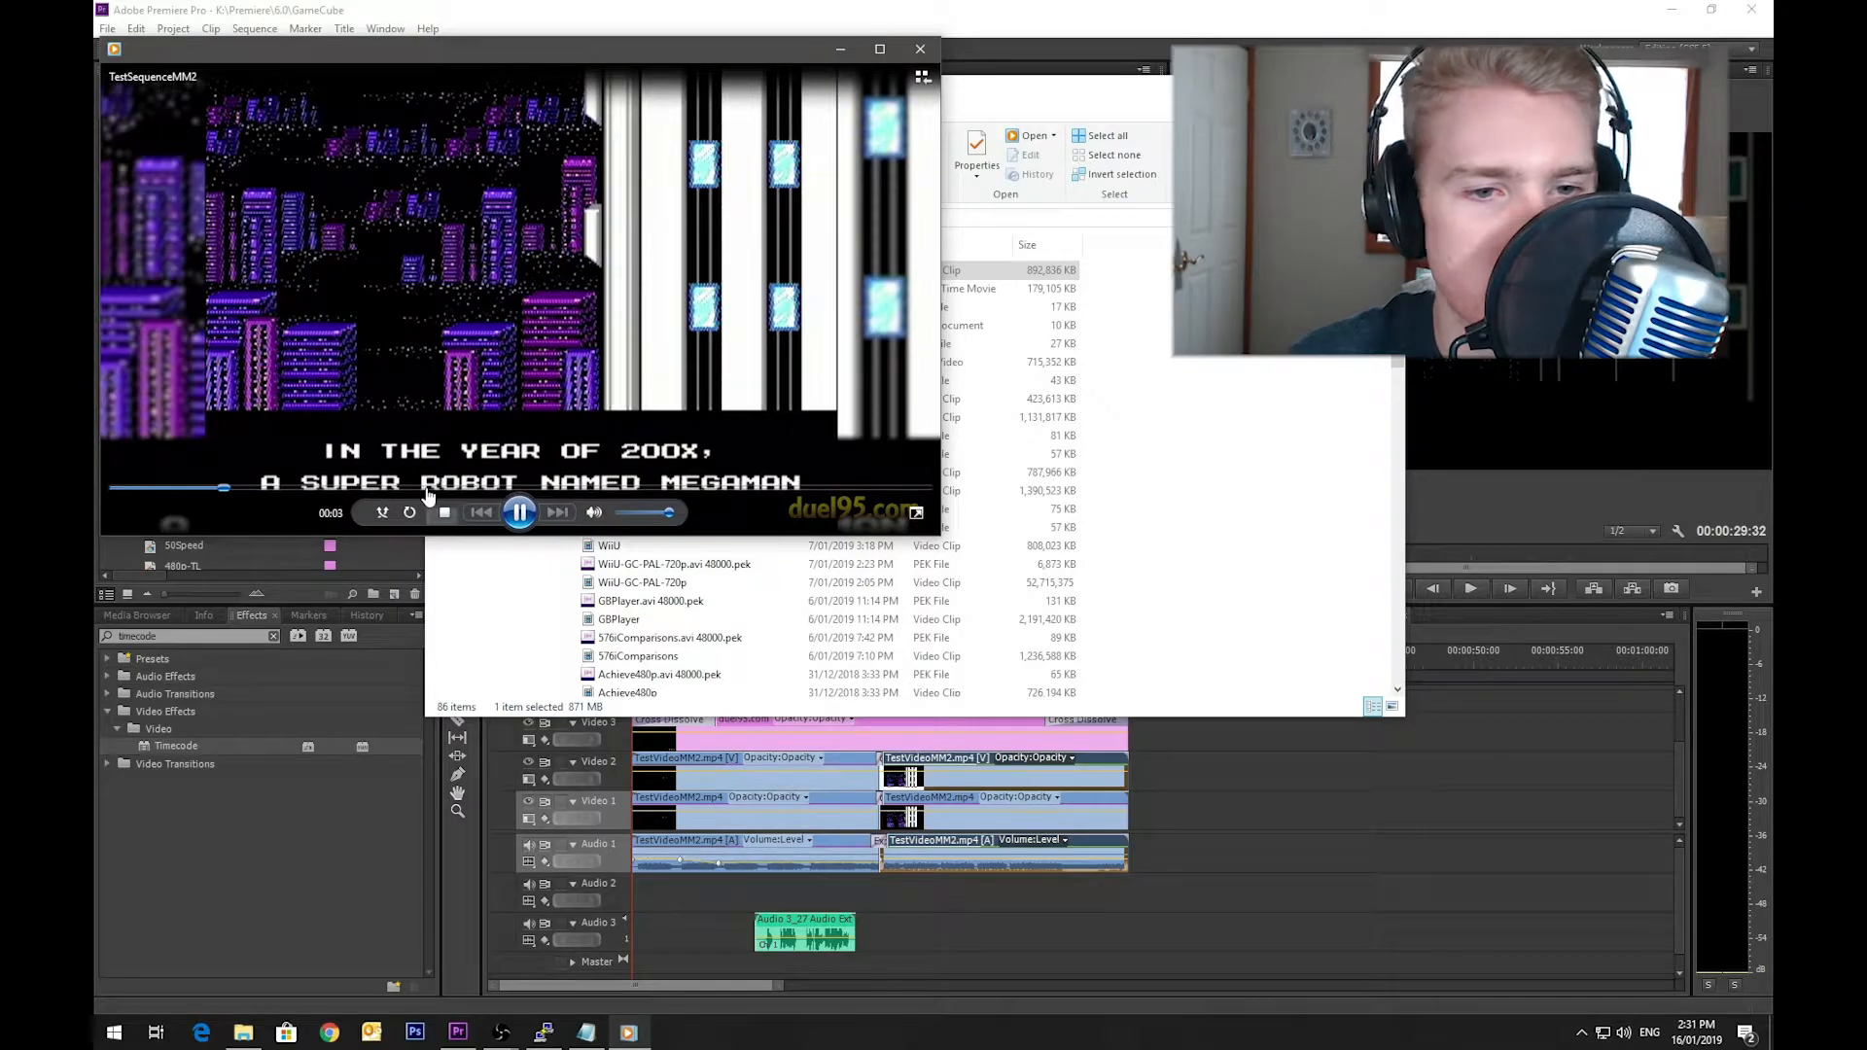
click(595, 488)
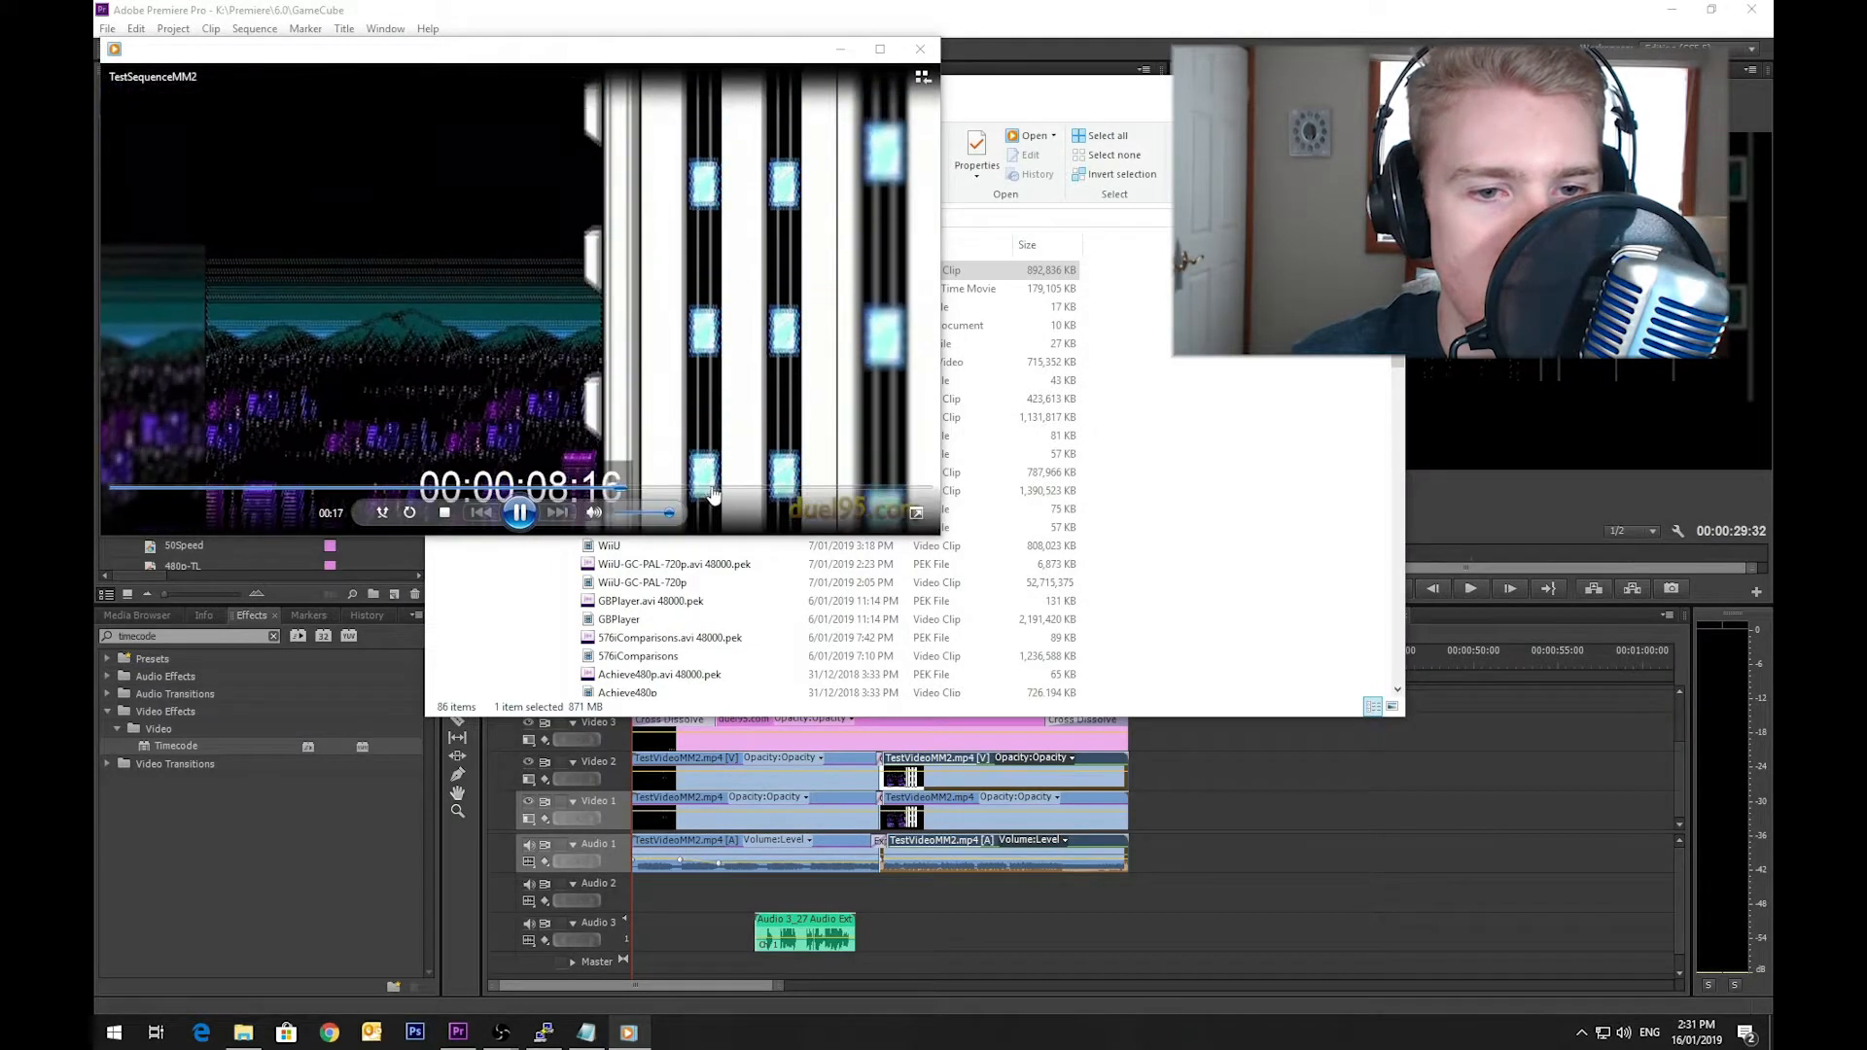
click(749, 488)
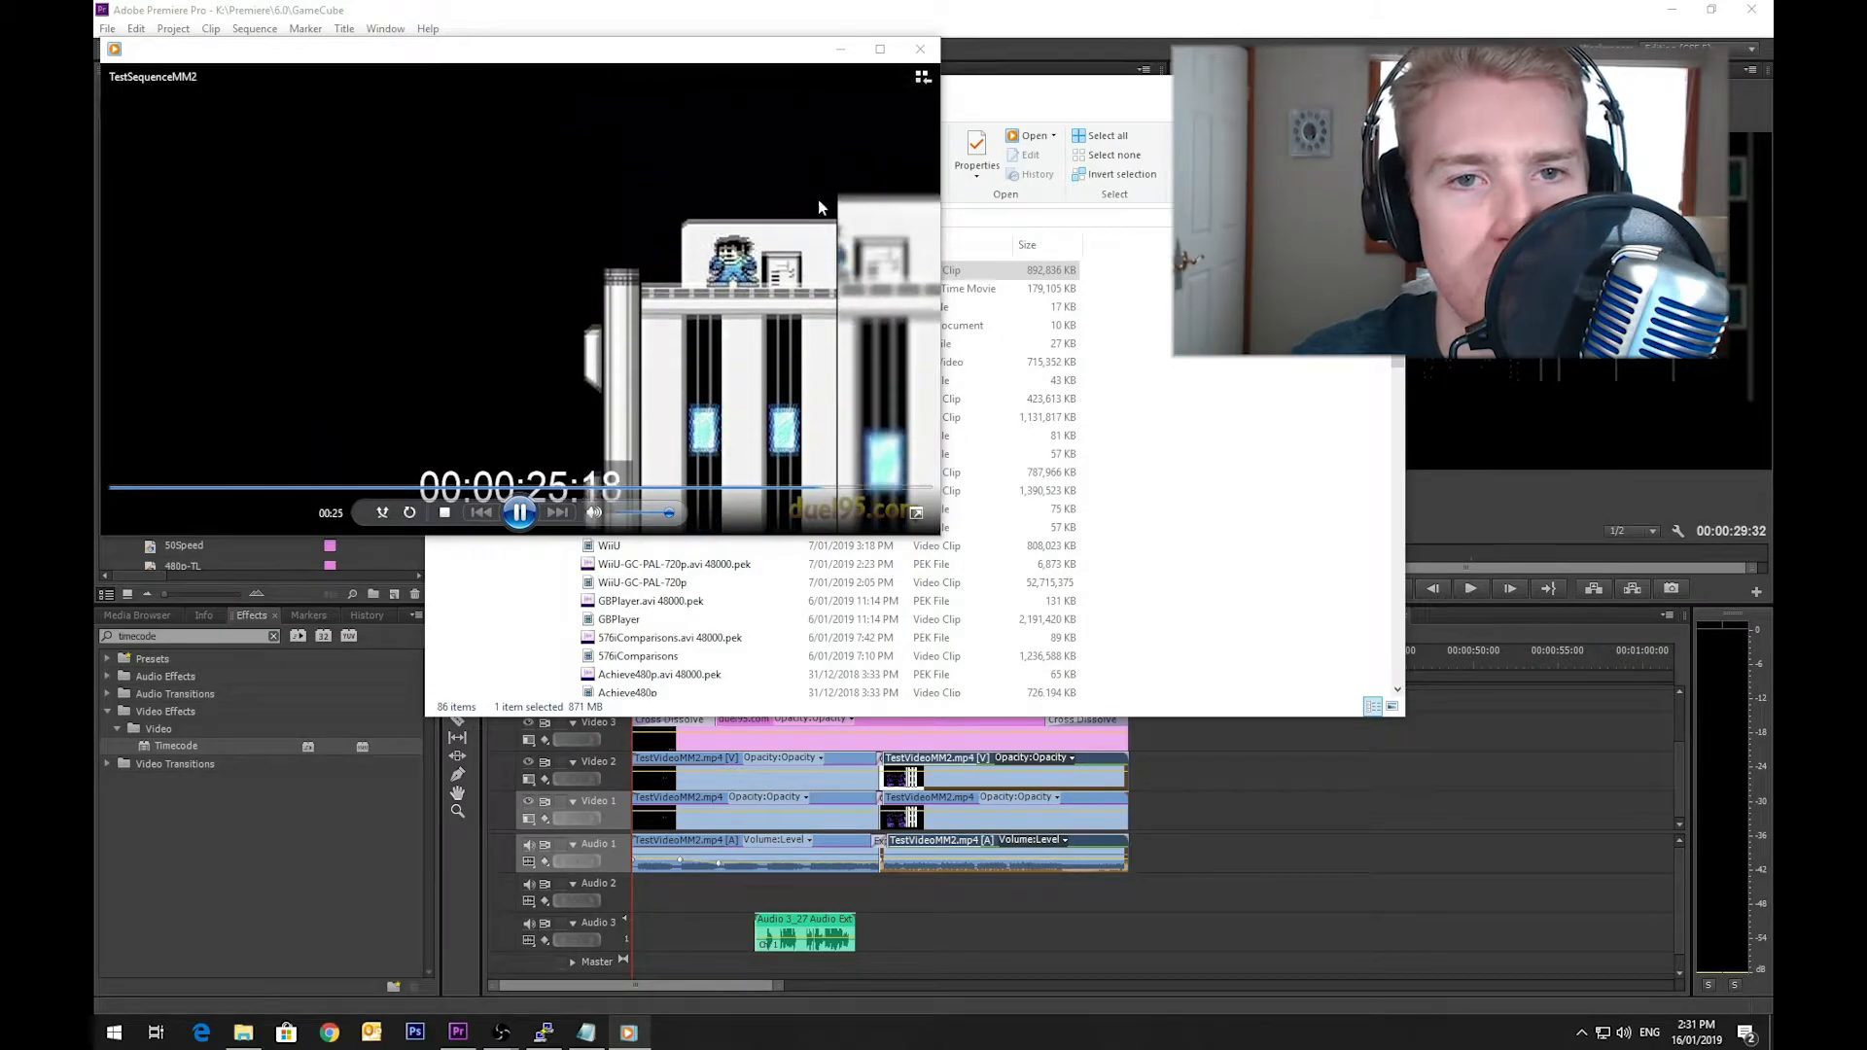
click(920, 50)
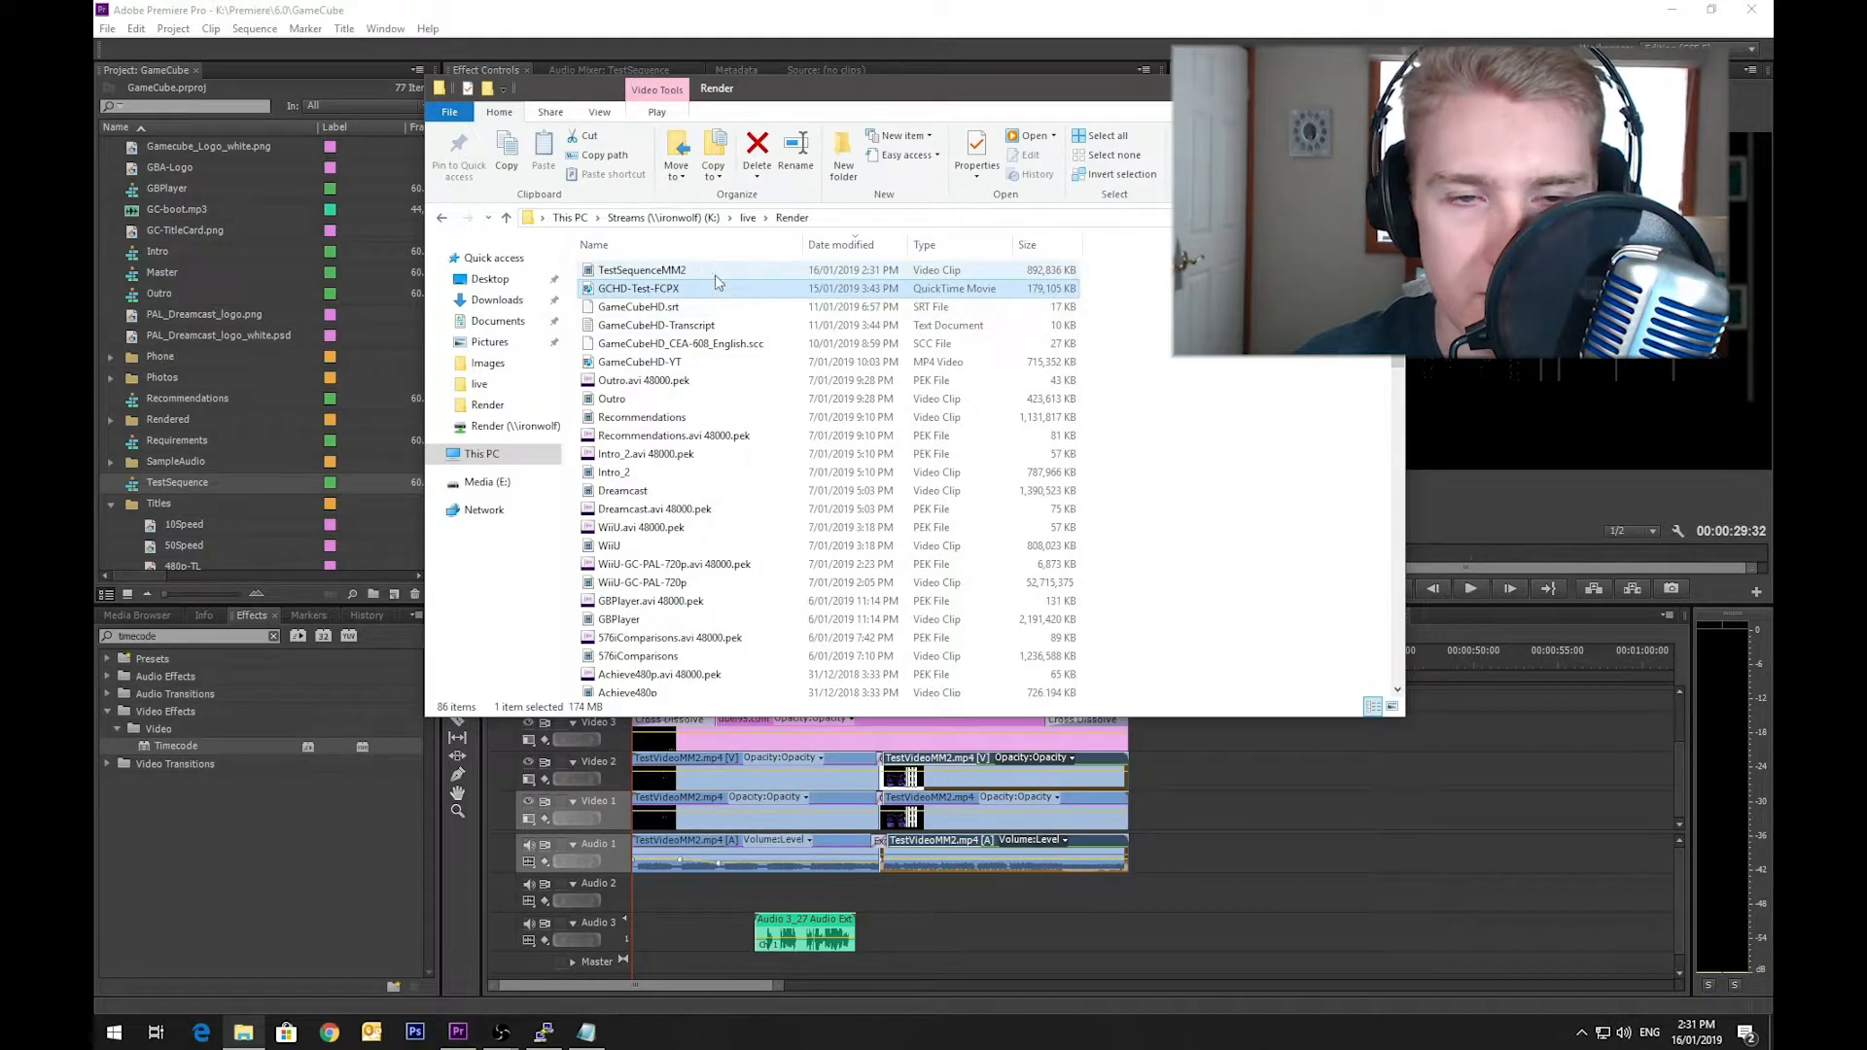
click(747, 219)
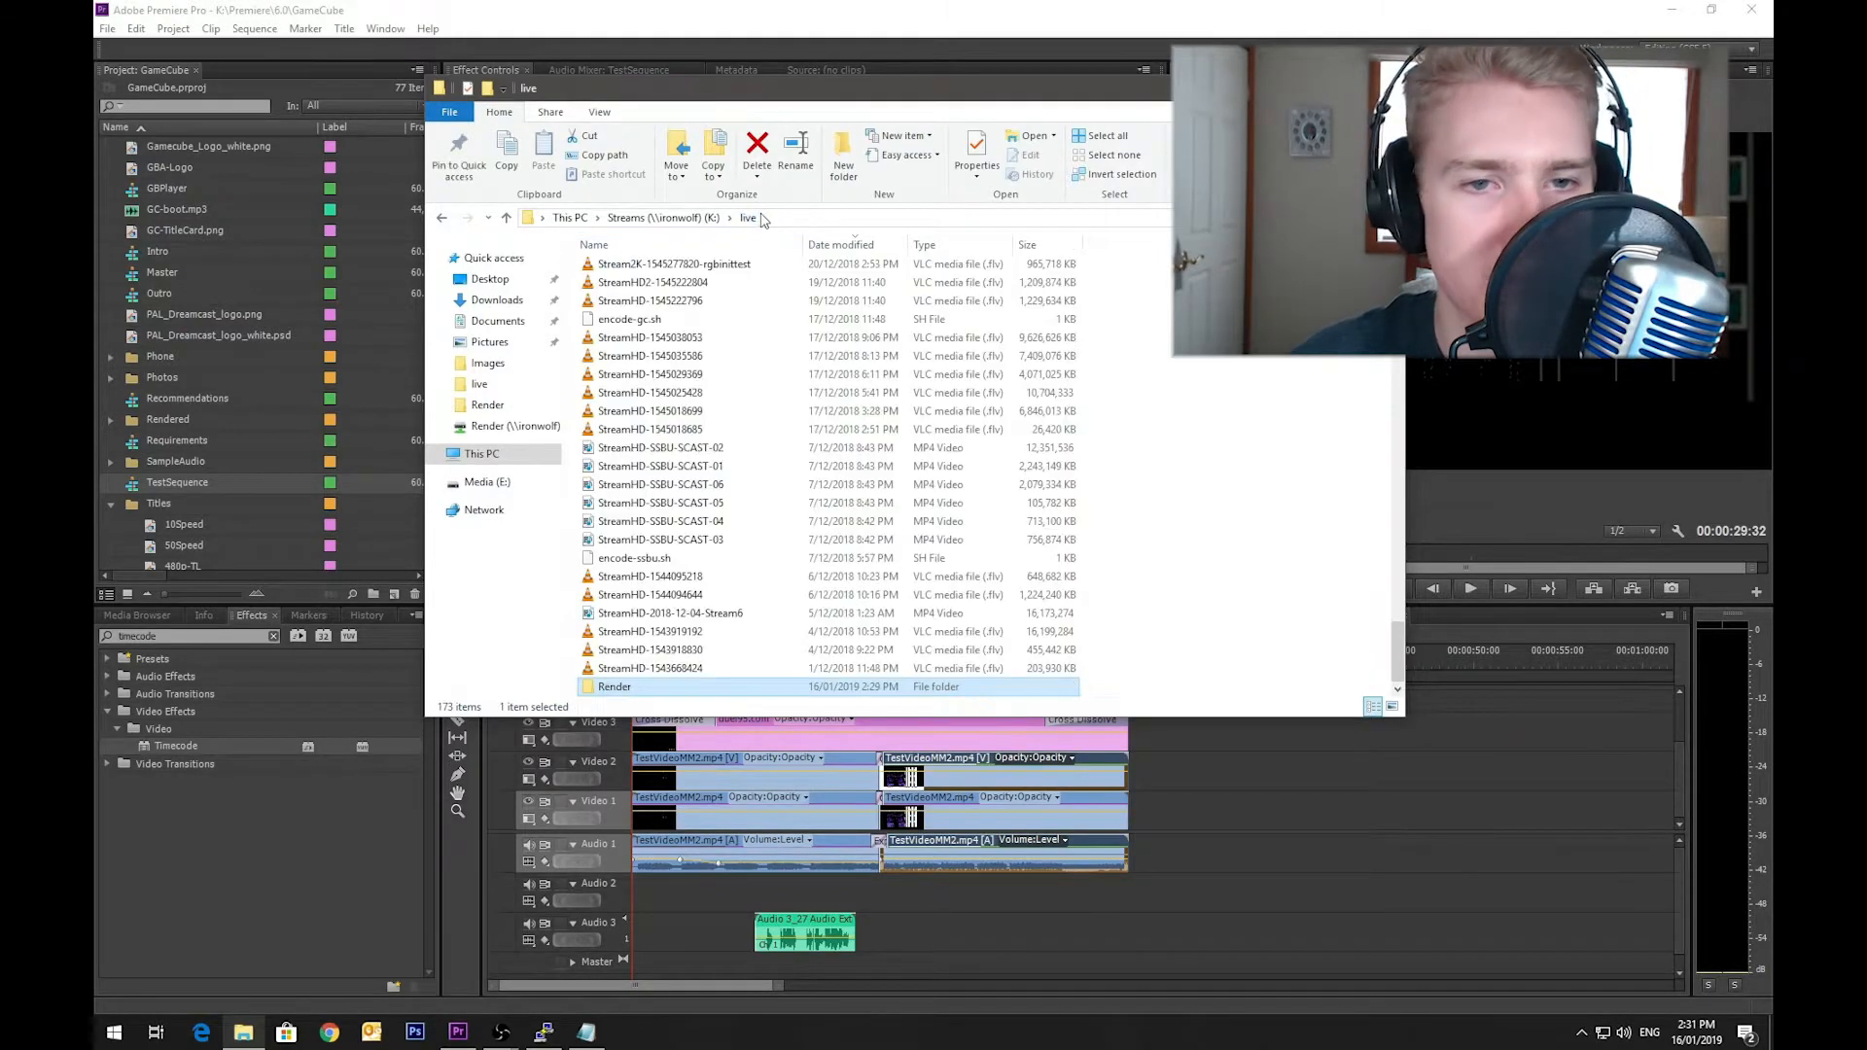
Step: Switch back to Premiere Pro and examine the numbered section clips in the project's Rendered bin
click(252, 445)
scroll(263, 456, down, 6)
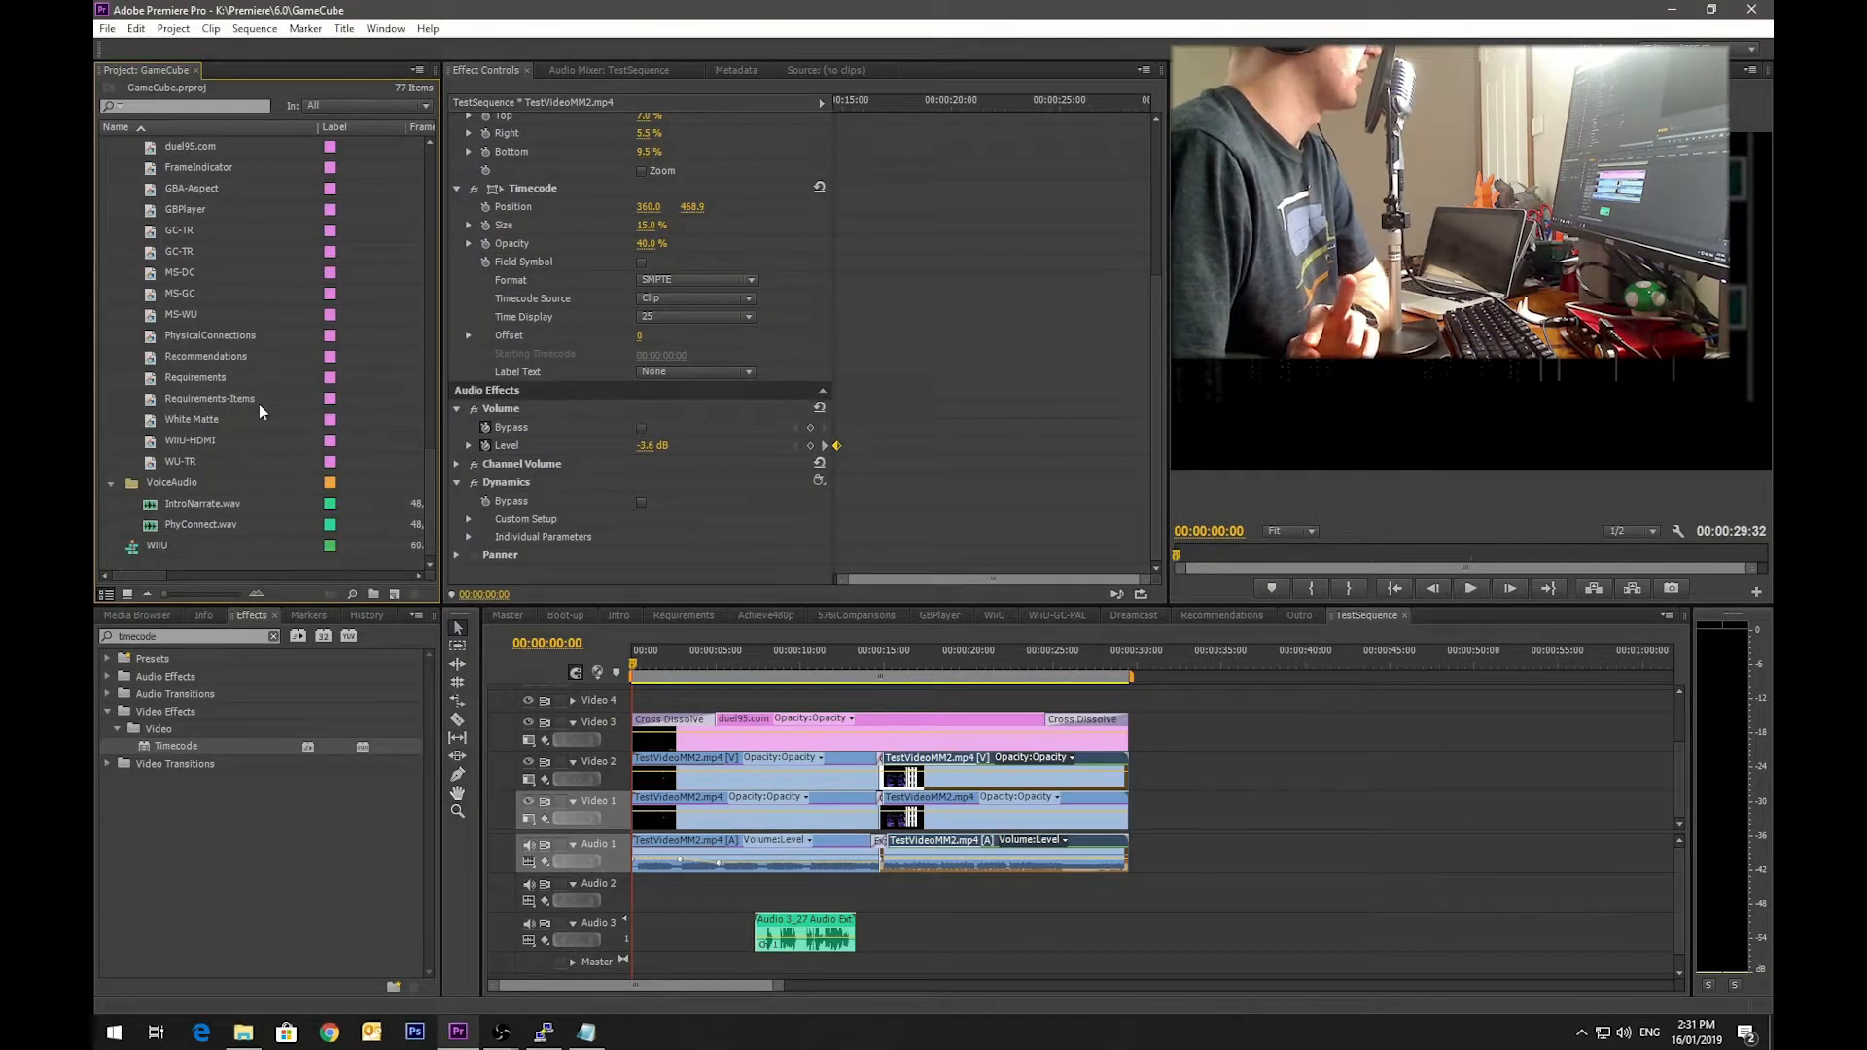
scroll(260, 416, up, 5)
click(142, 356)
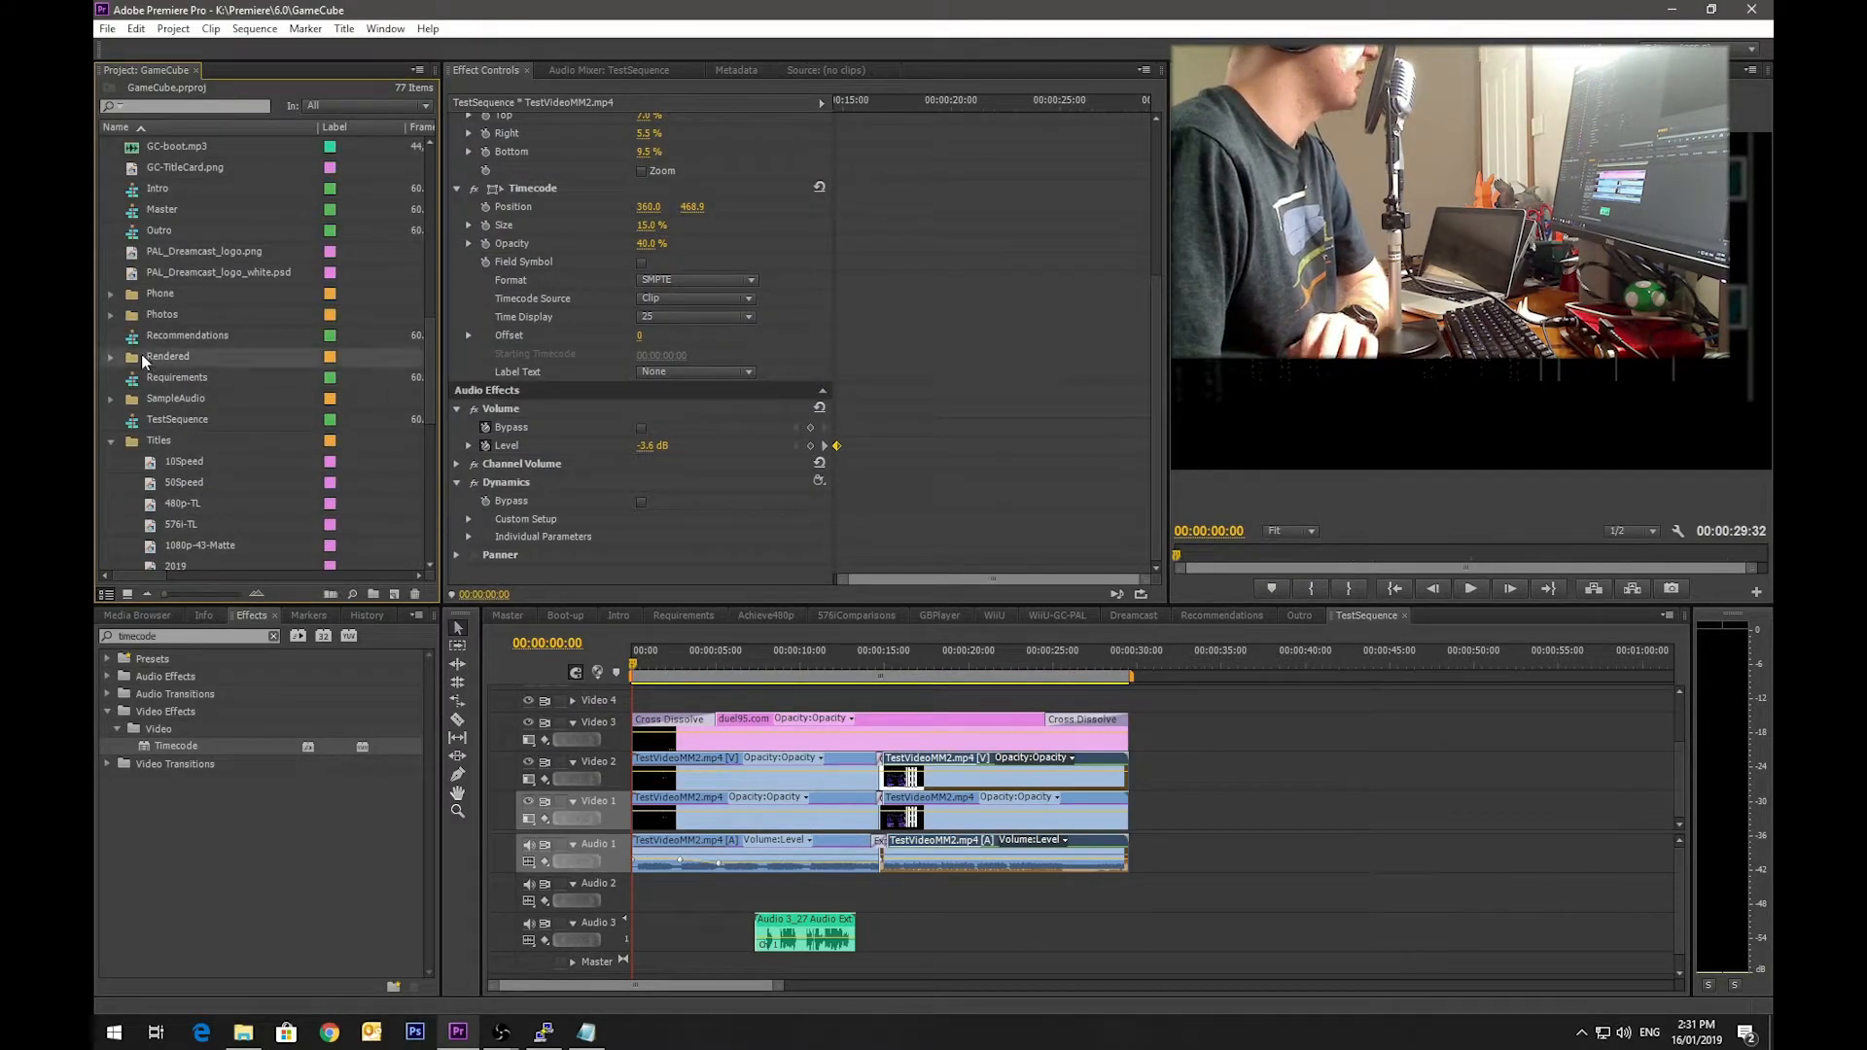
click(110, 356)
scroll(102, 321, down, 1)
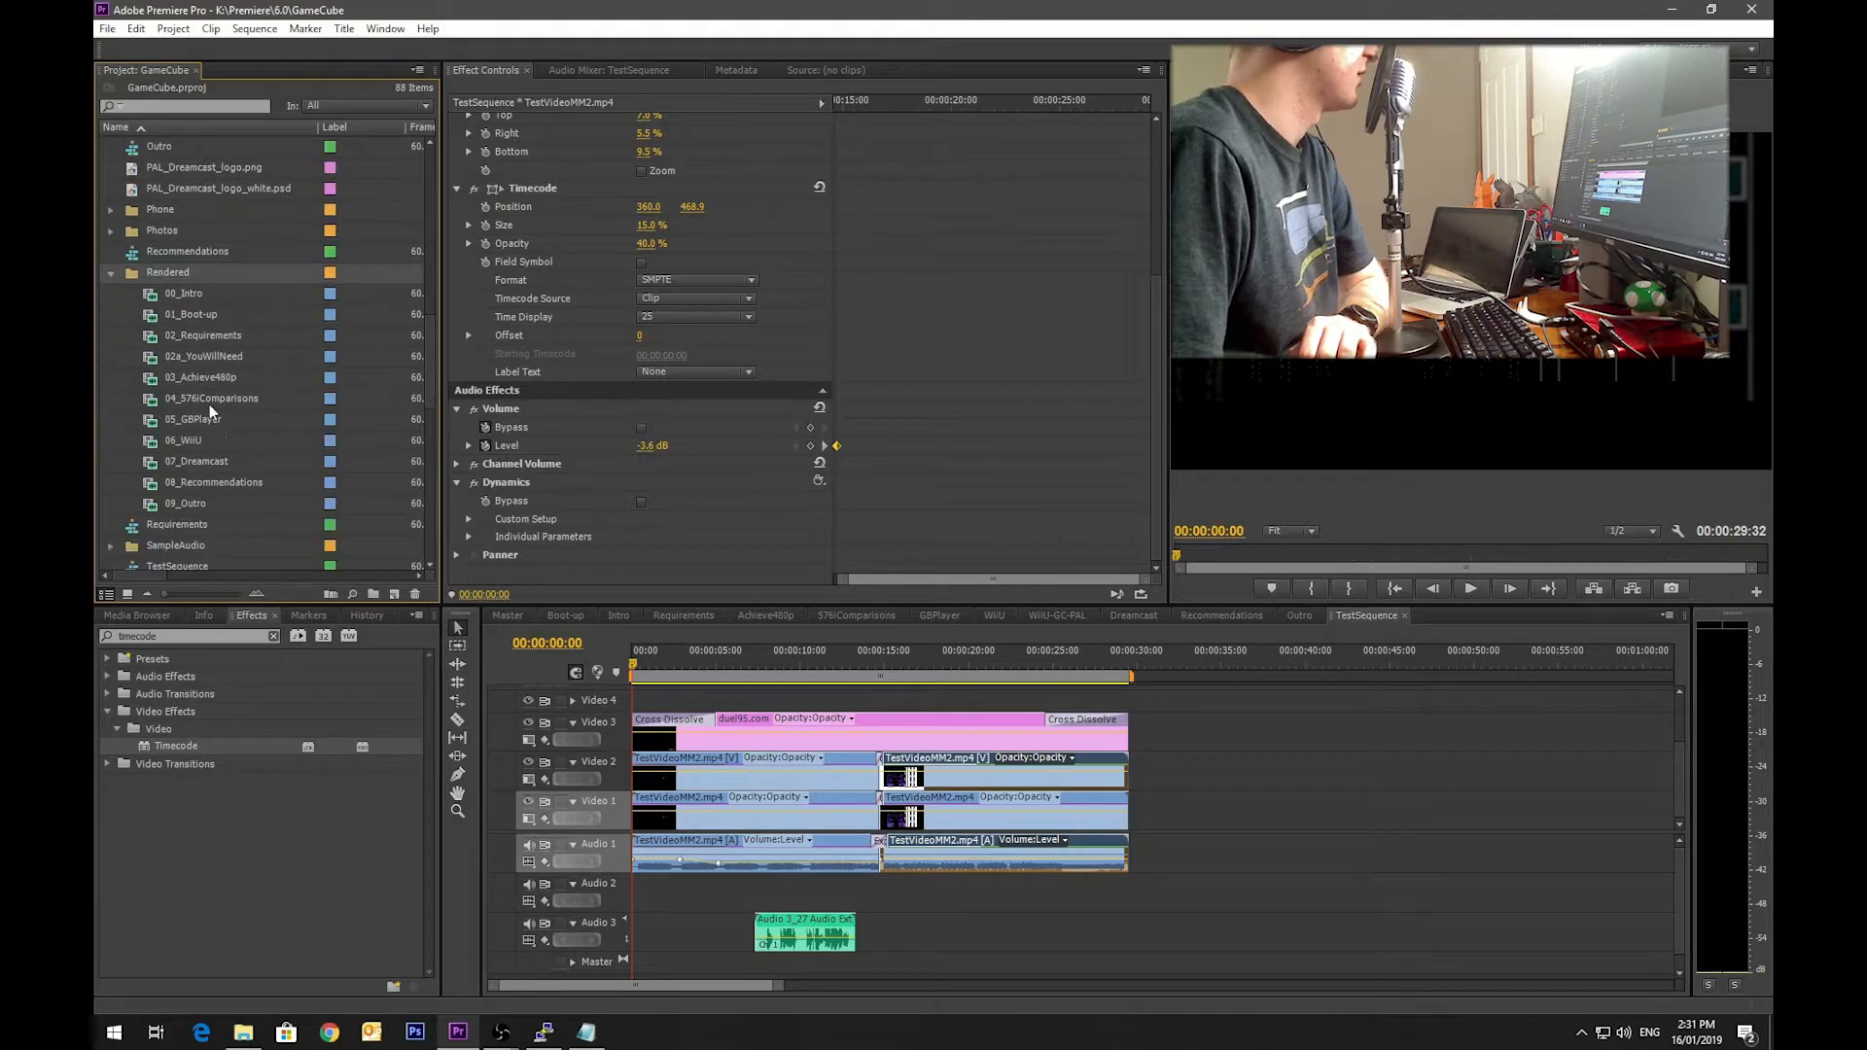
click(110, 273)
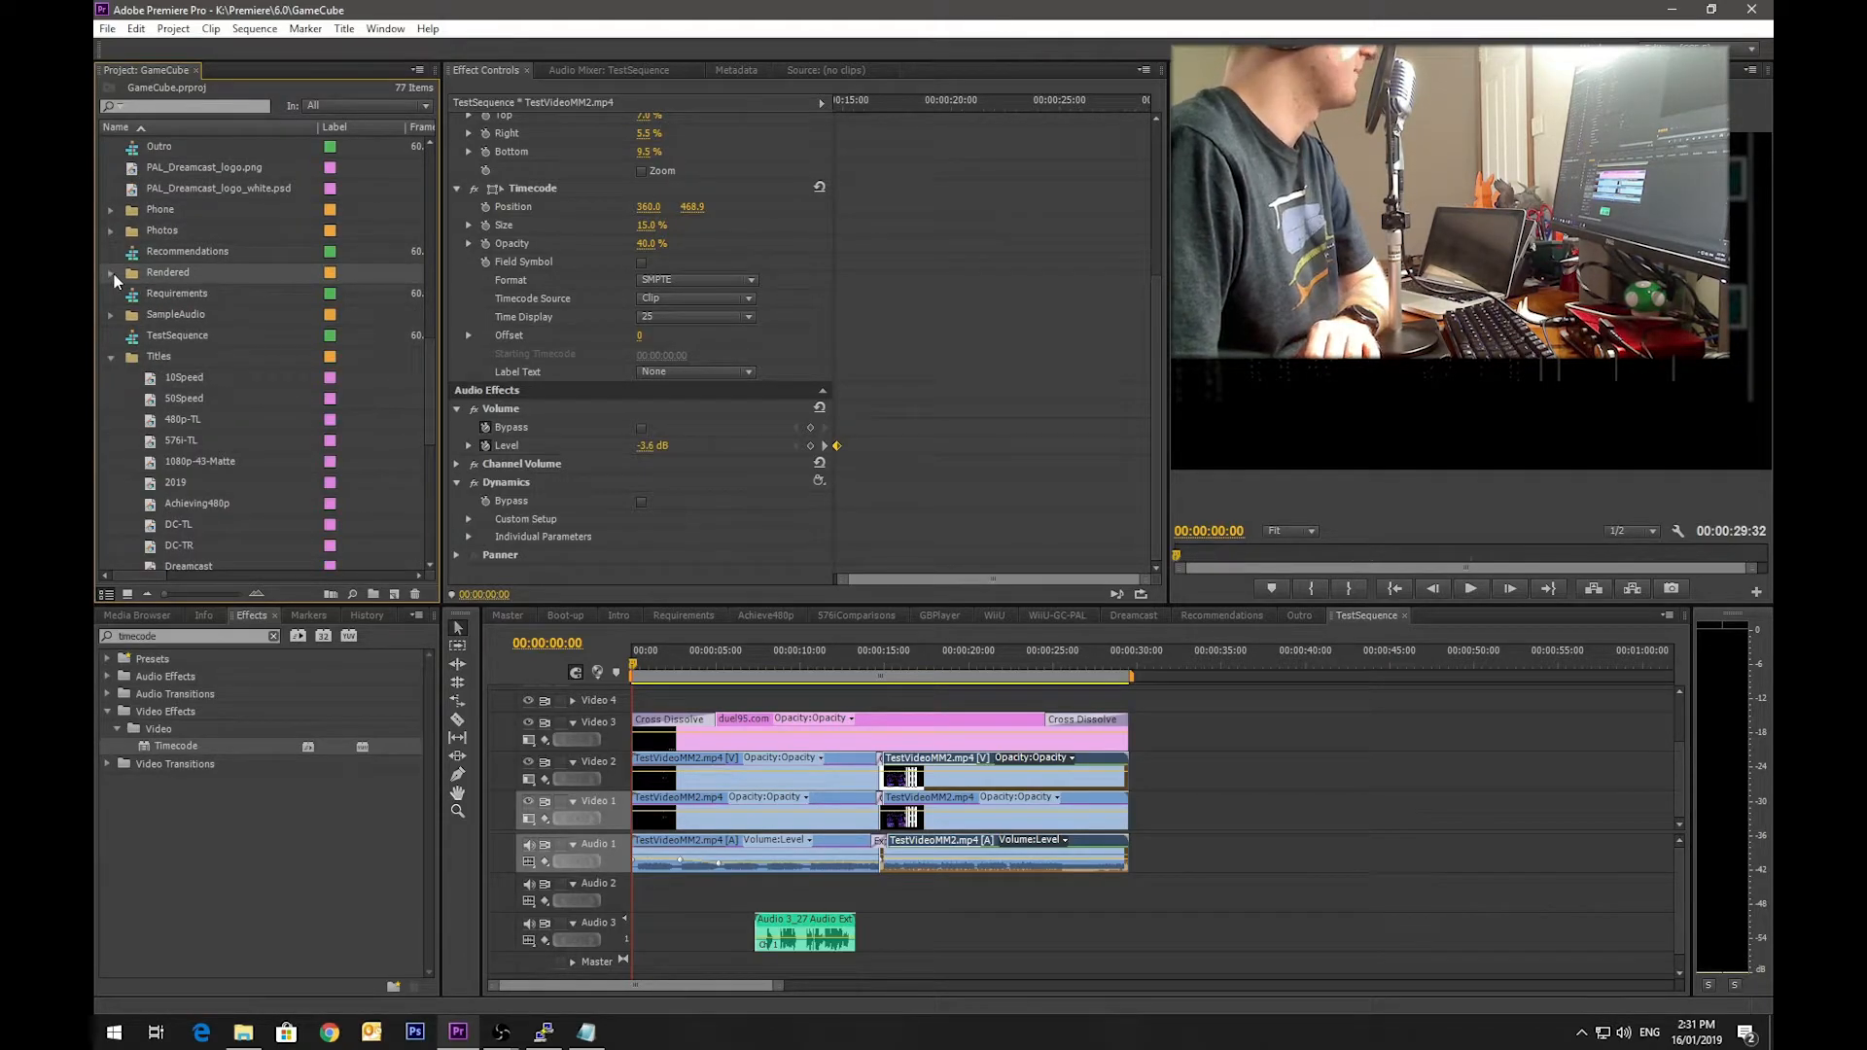
Step: Open the Master sequence, scrub through its assembled sections to near the end, and return the playhead to the start
click(525, 615)
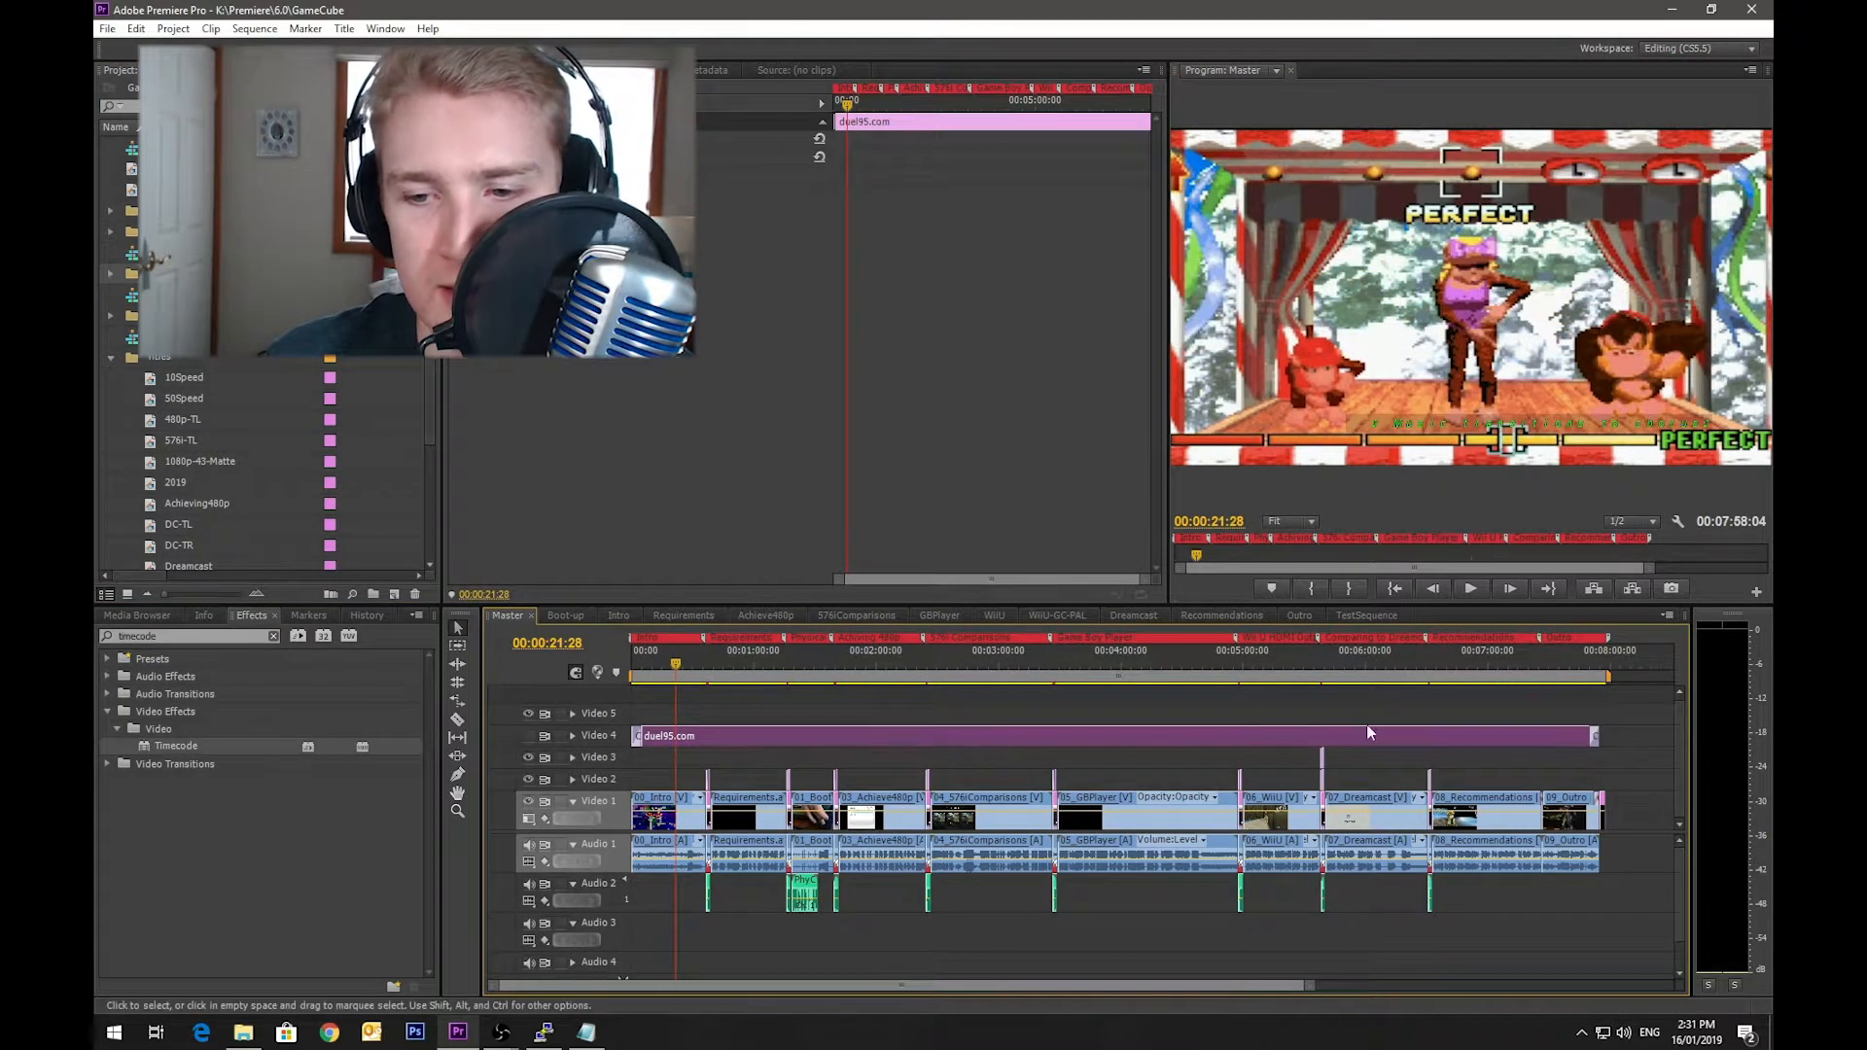
click(1317, 773)
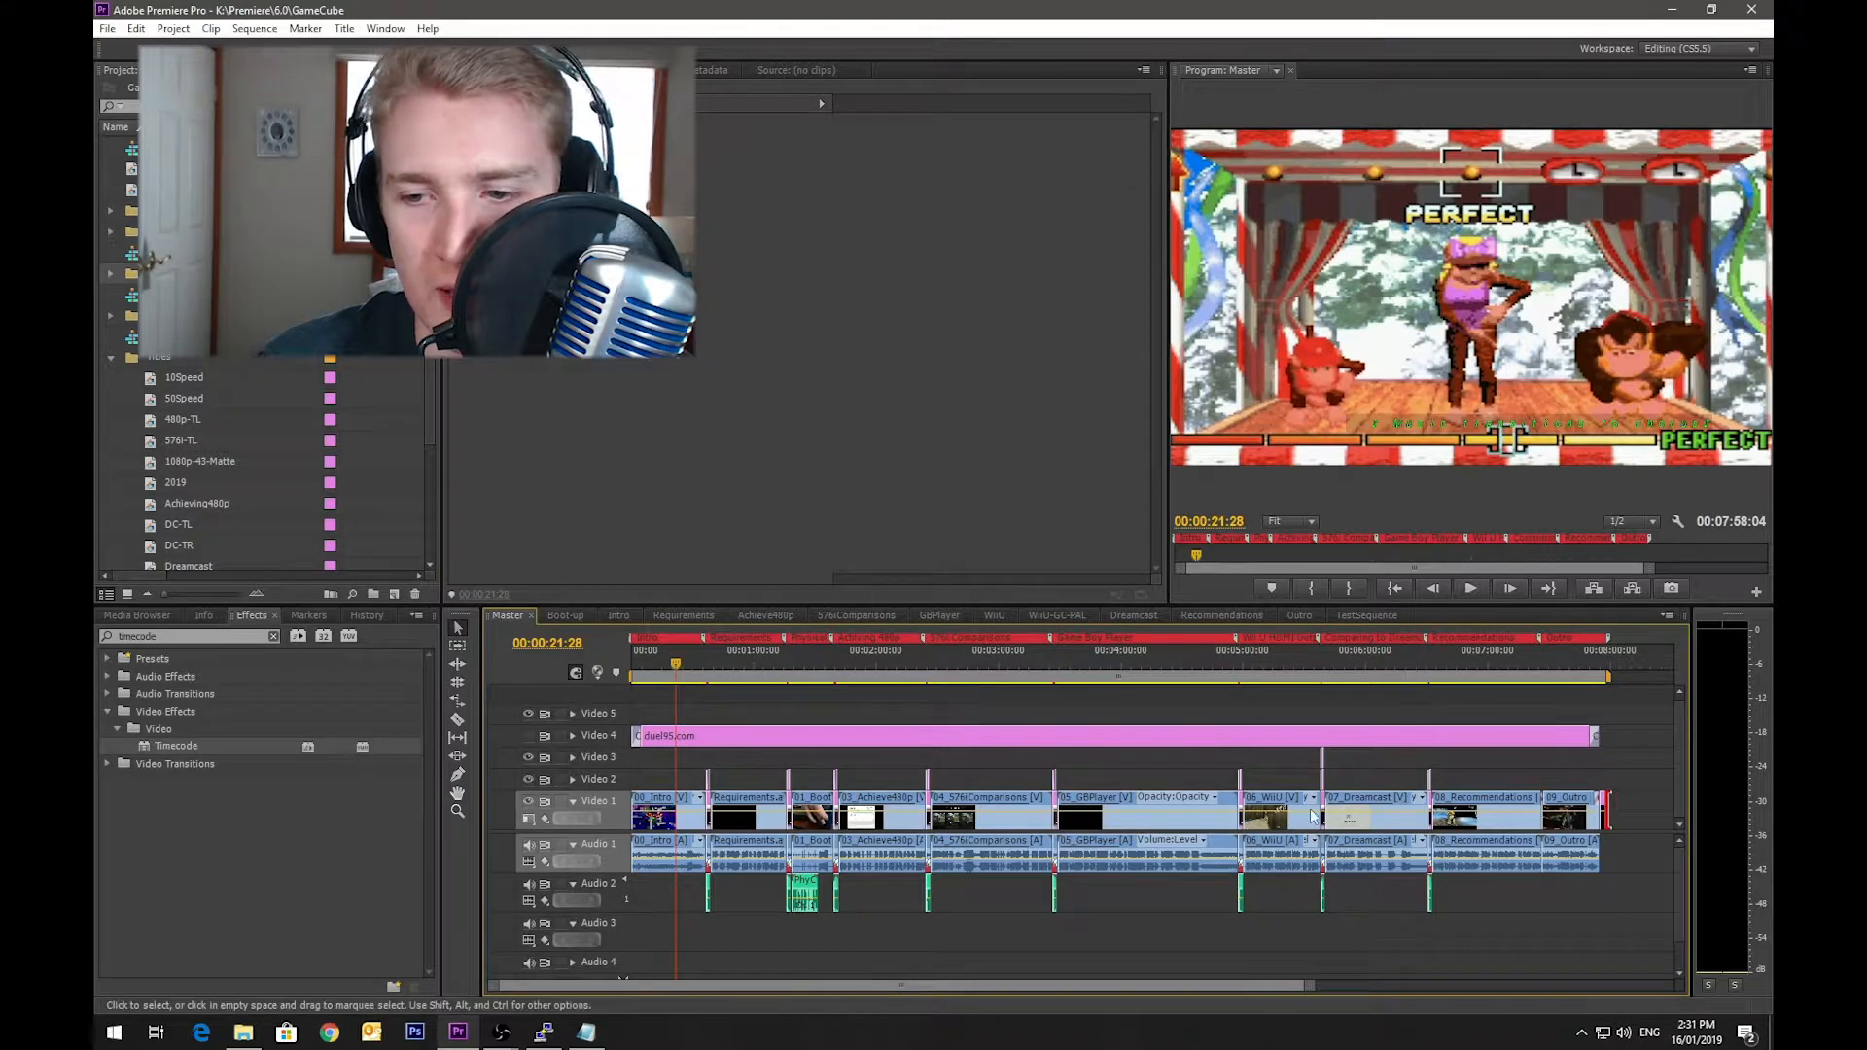
click(1383, 660)
drag(1383, 659, 1567, 667)
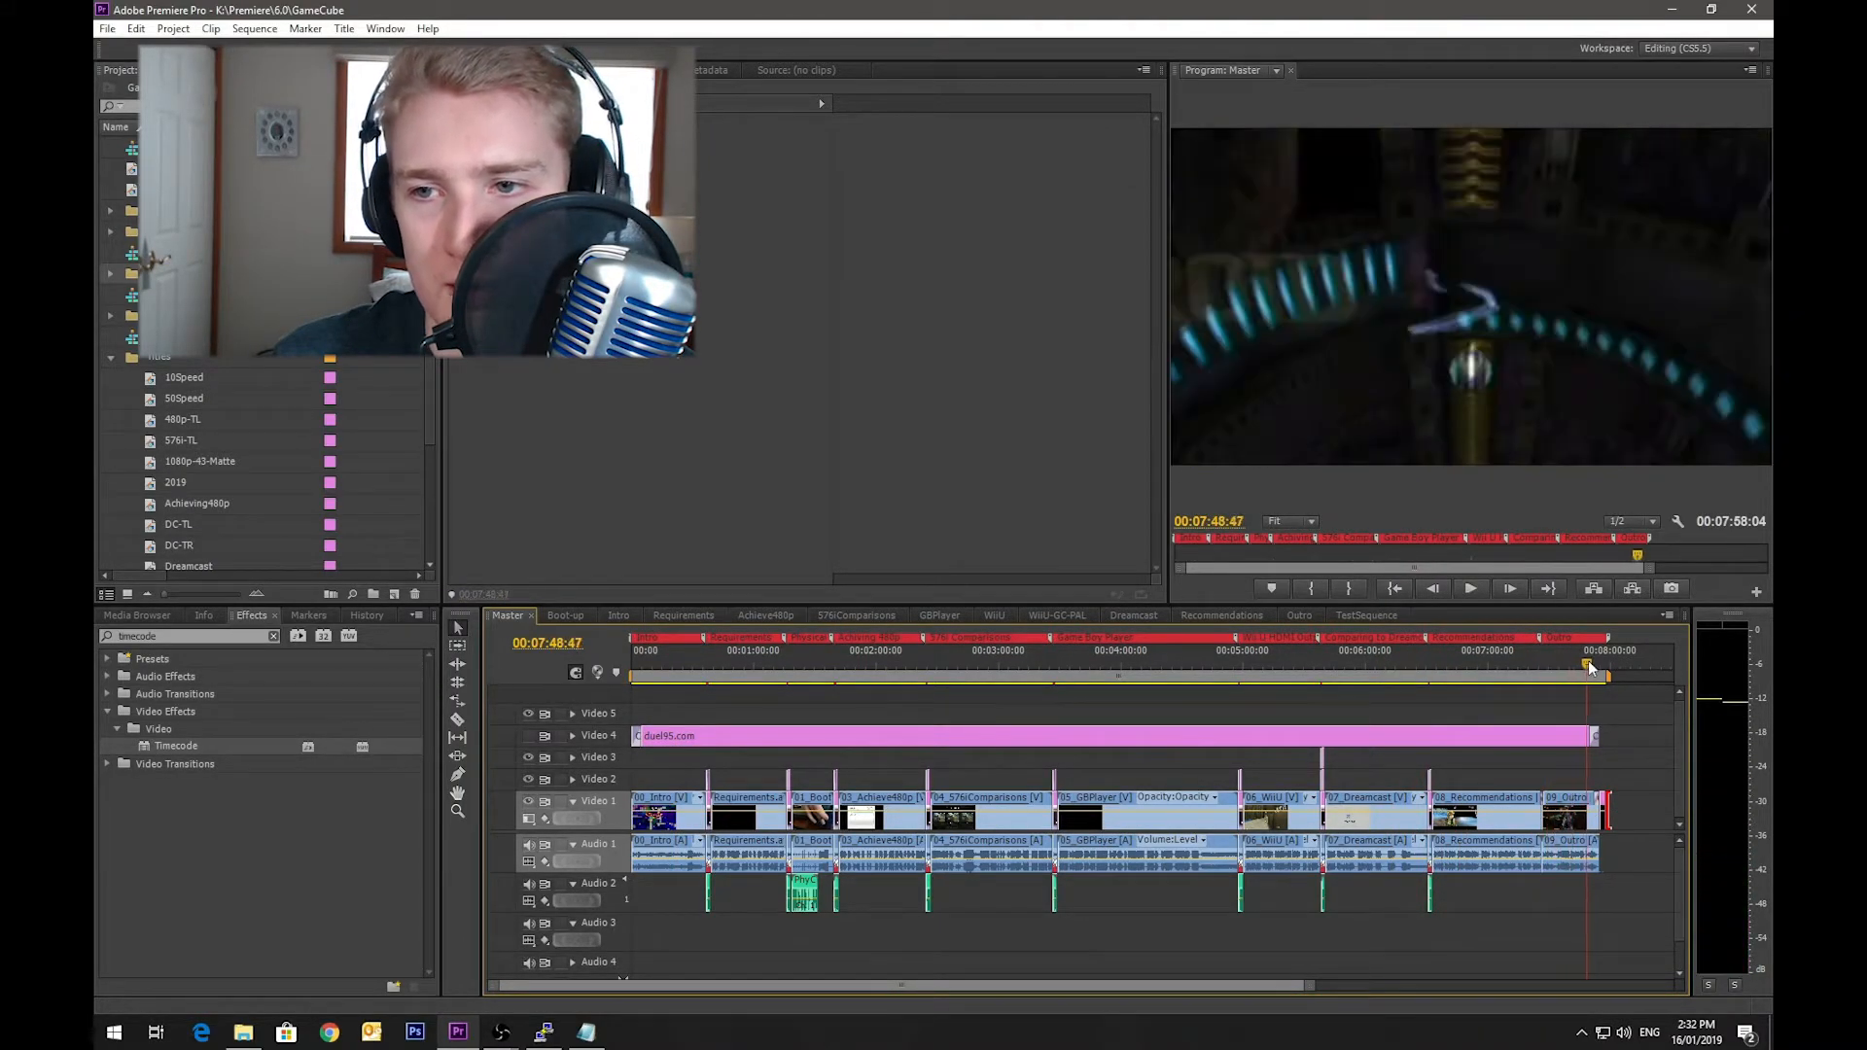
key(Home)
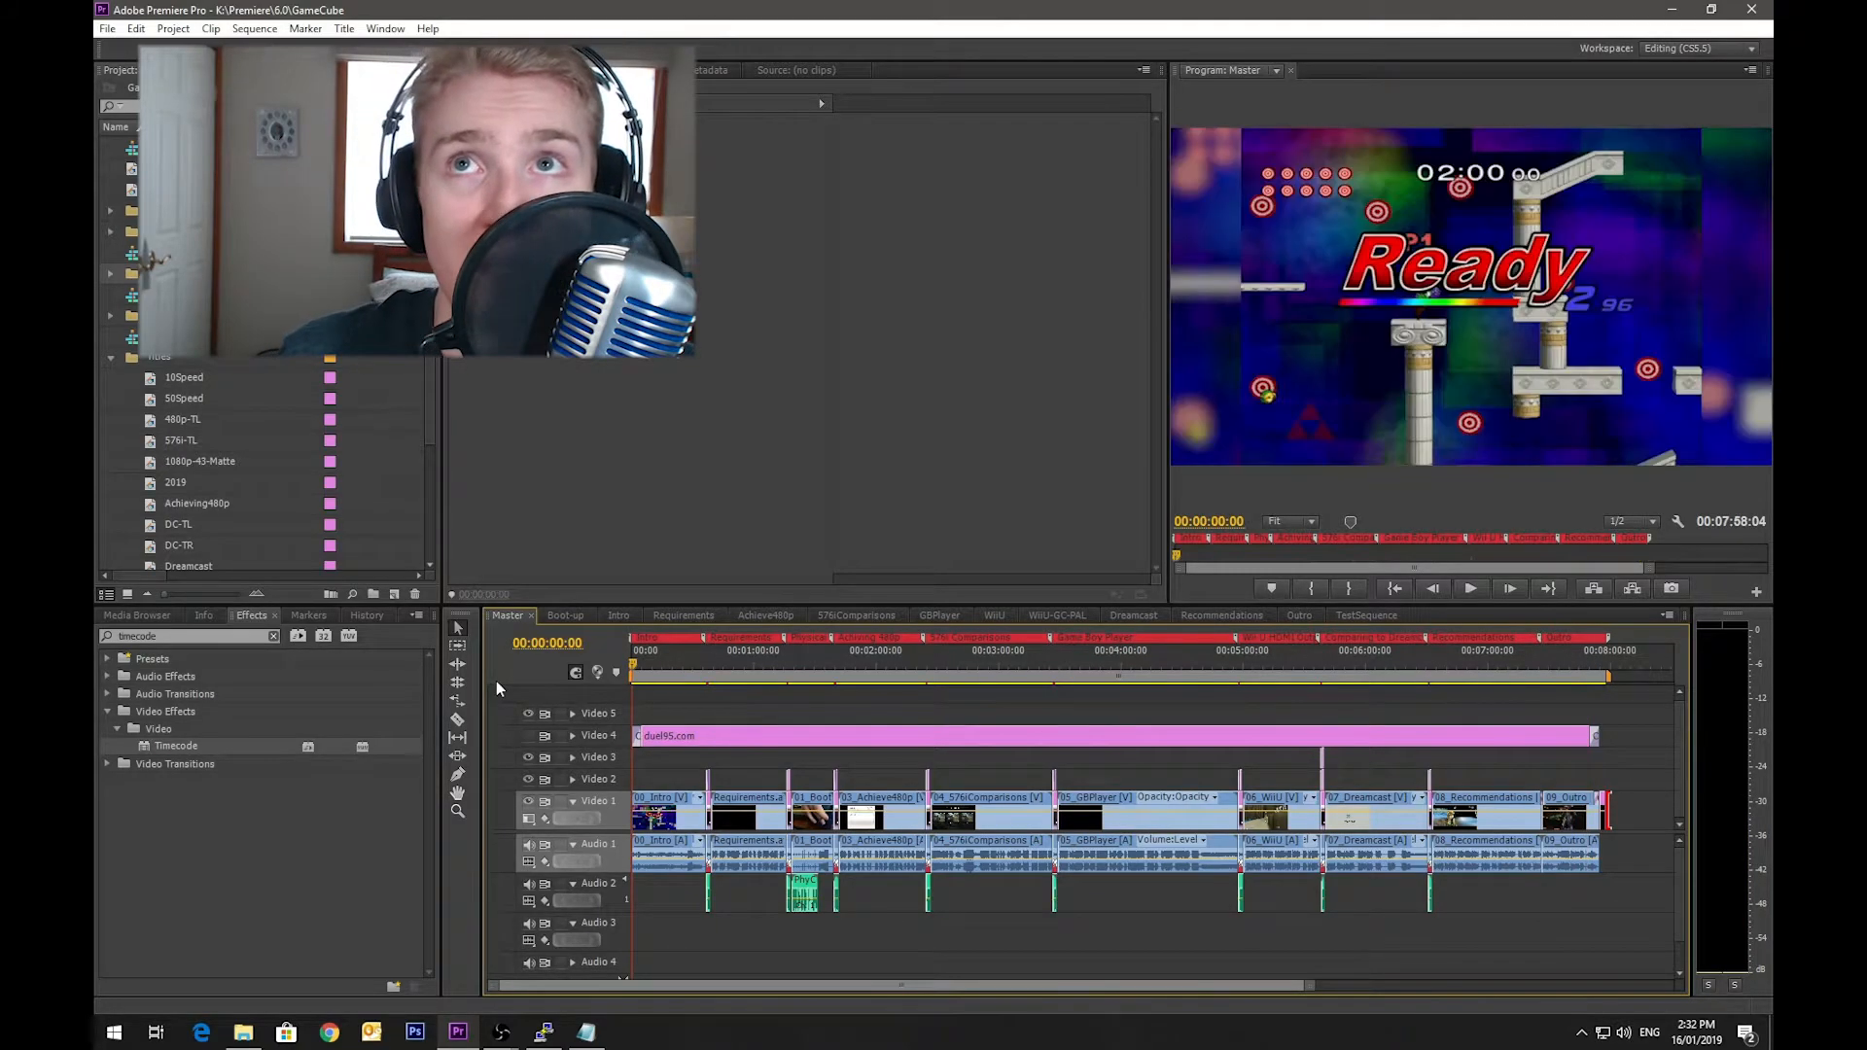
Step: Play the Requirements title card at about 38 seconds in the Master sequence, replaying it from the start of its text wipe
click(710, 666)
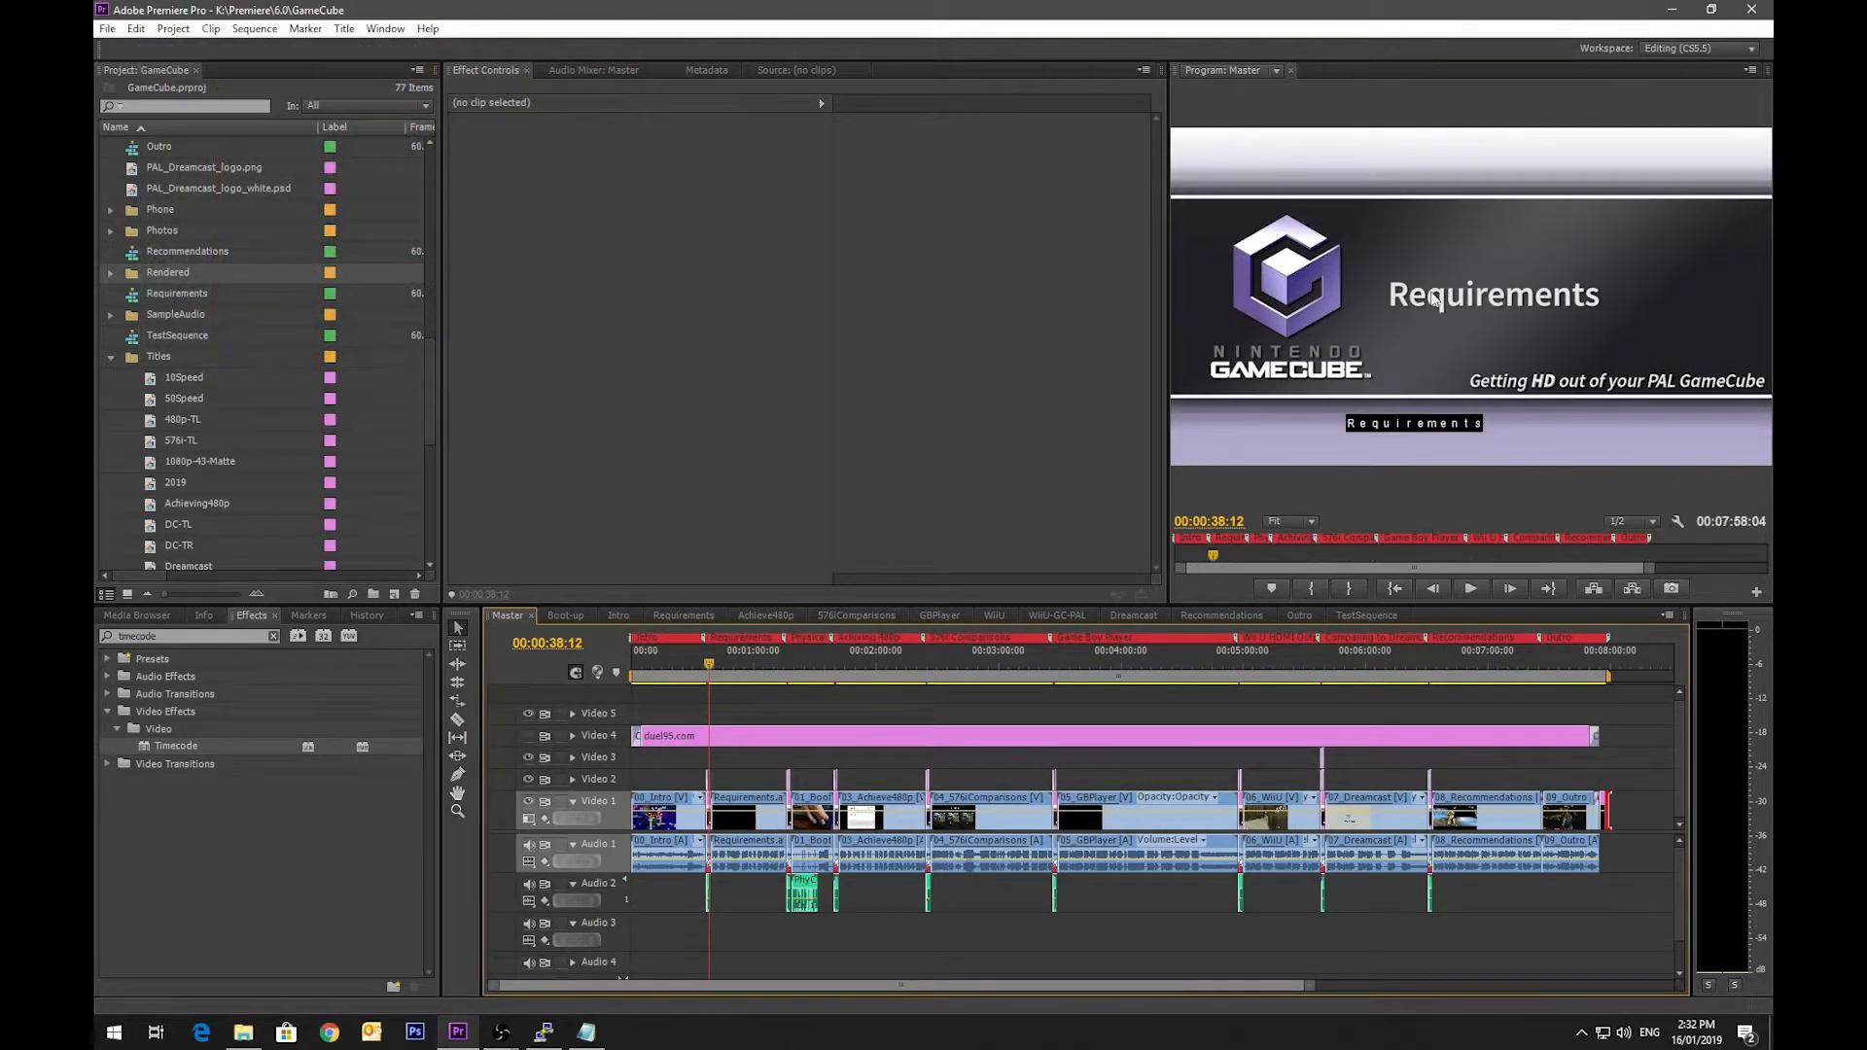
key(space)
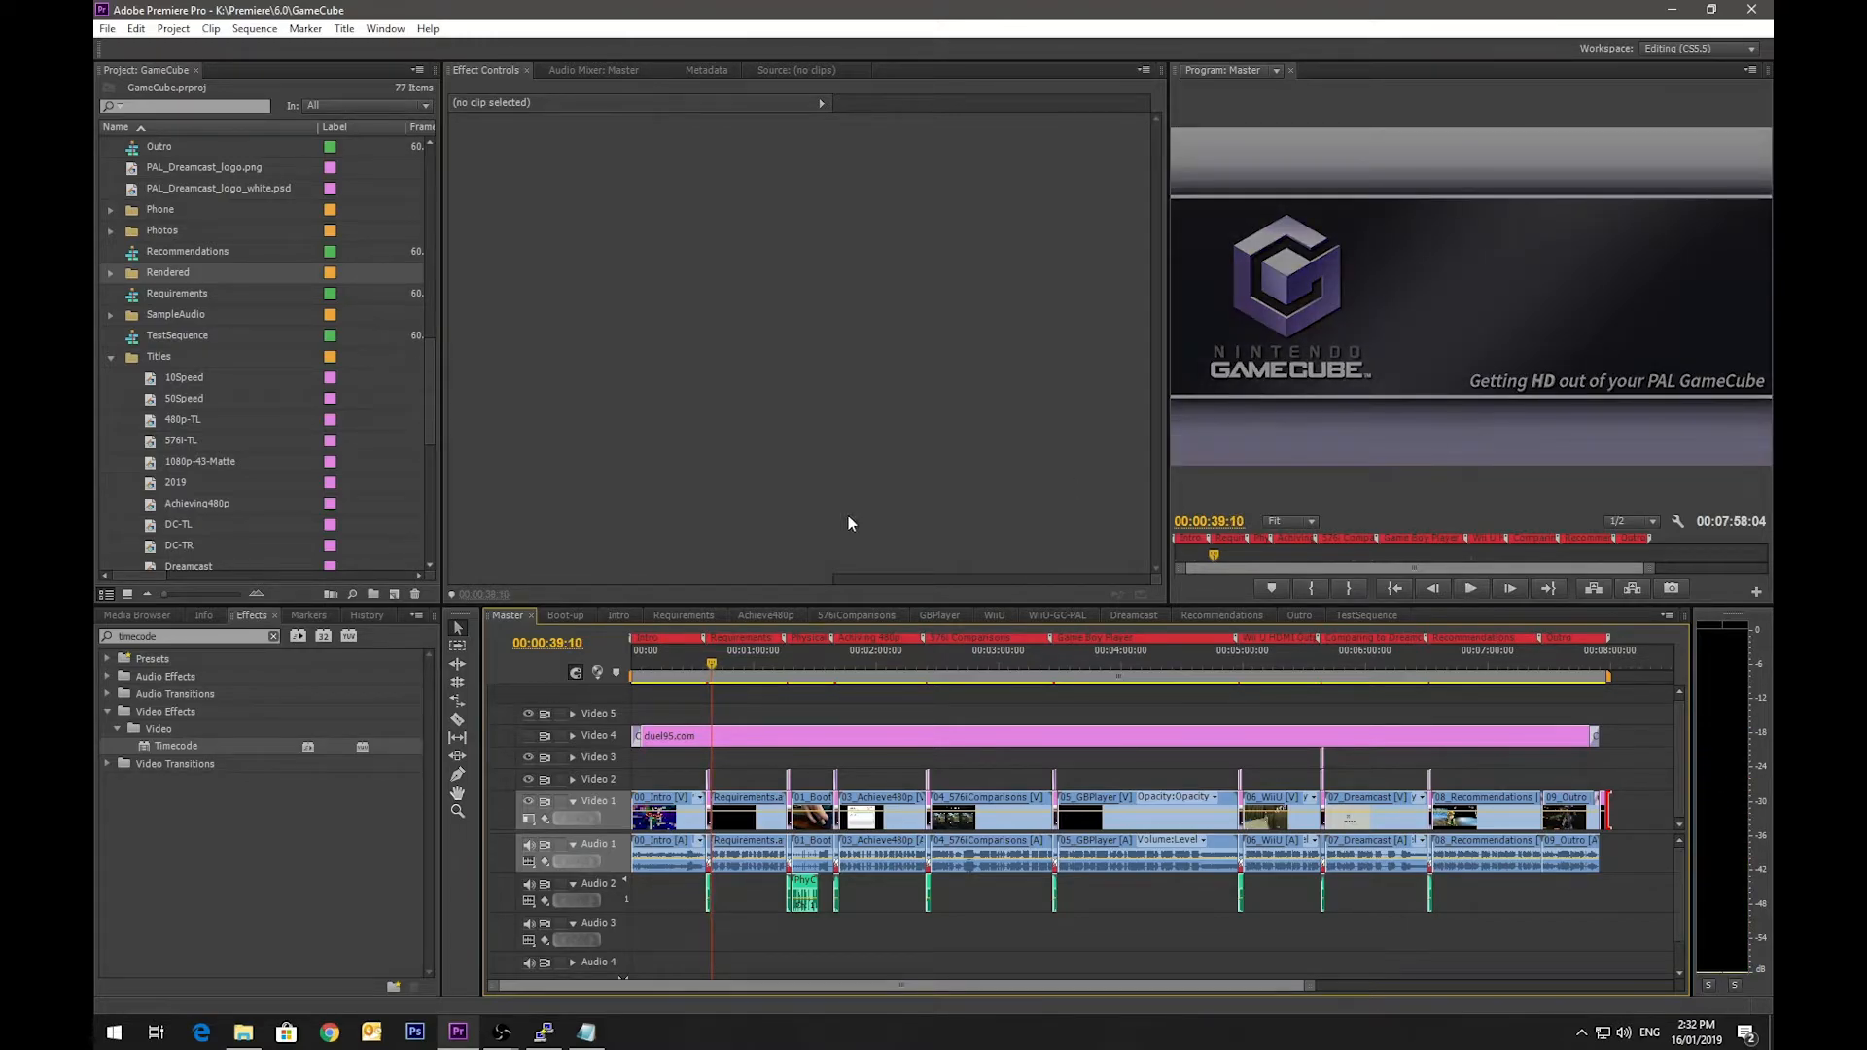
drag(710, 671, 708, 666)
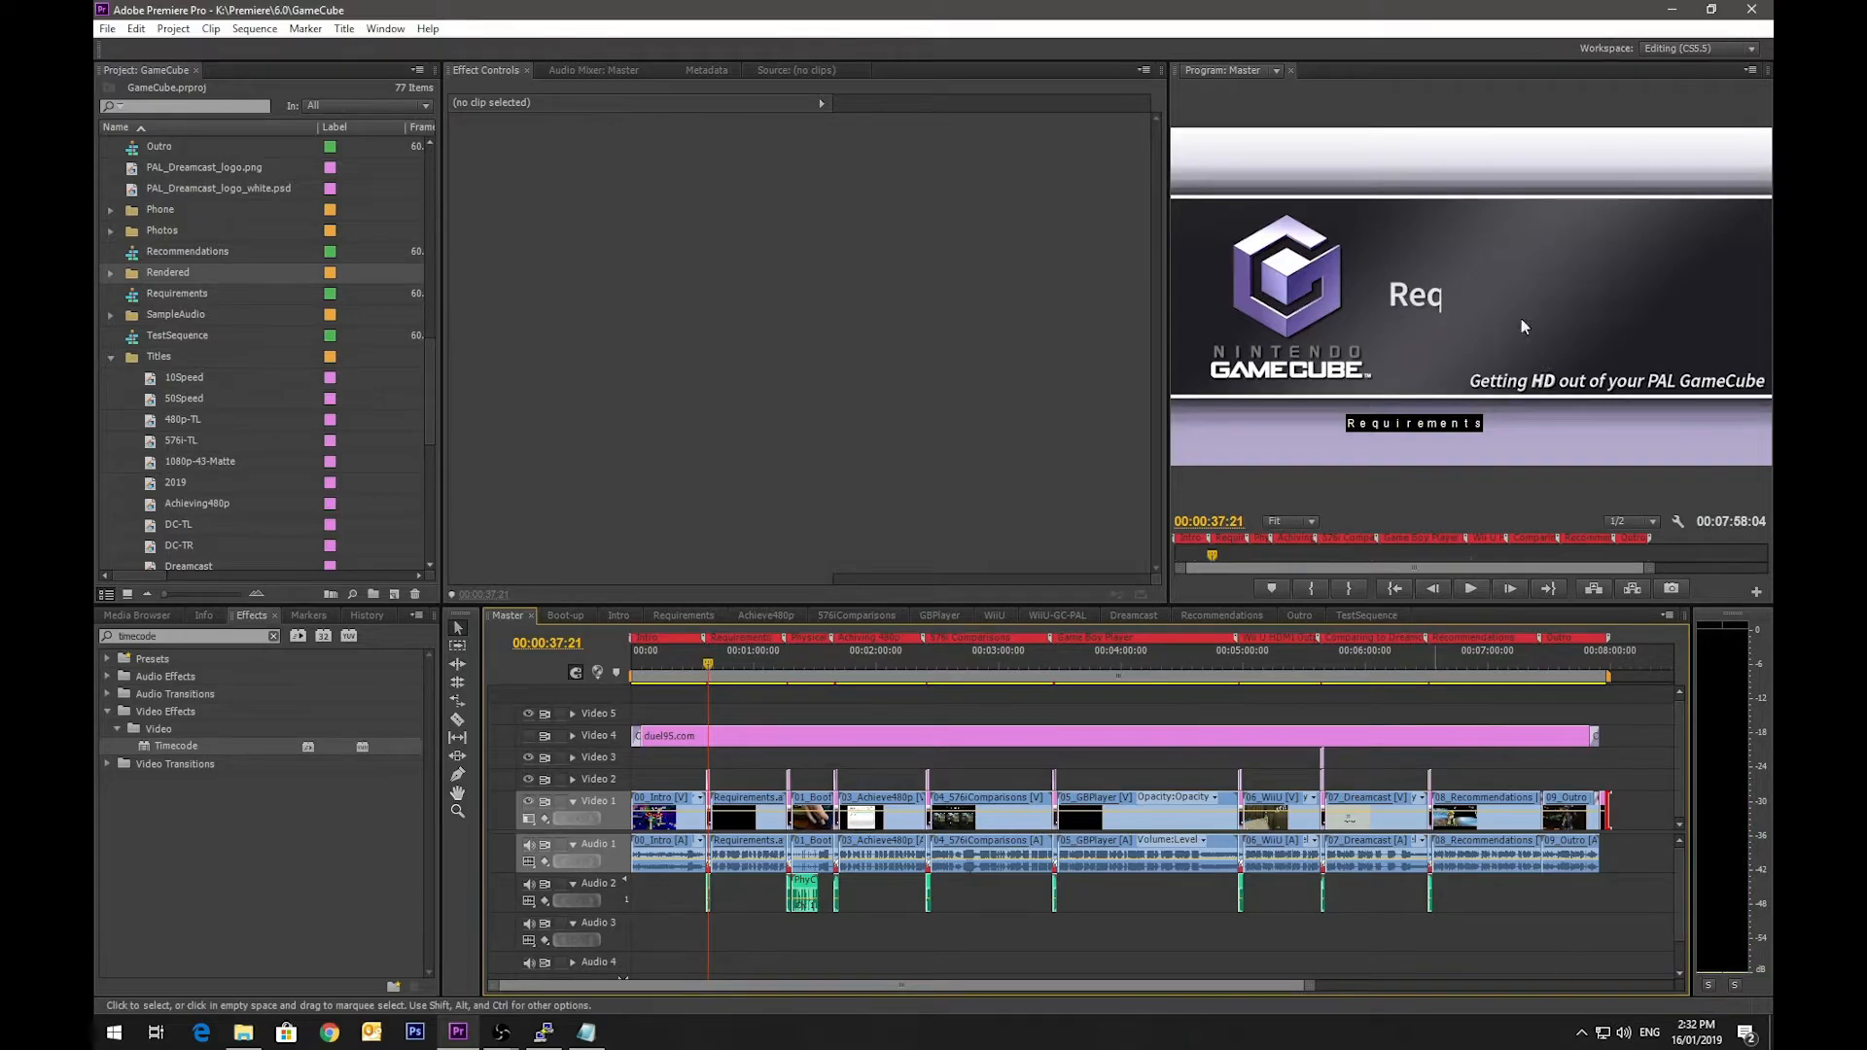
key(space)
key(space)
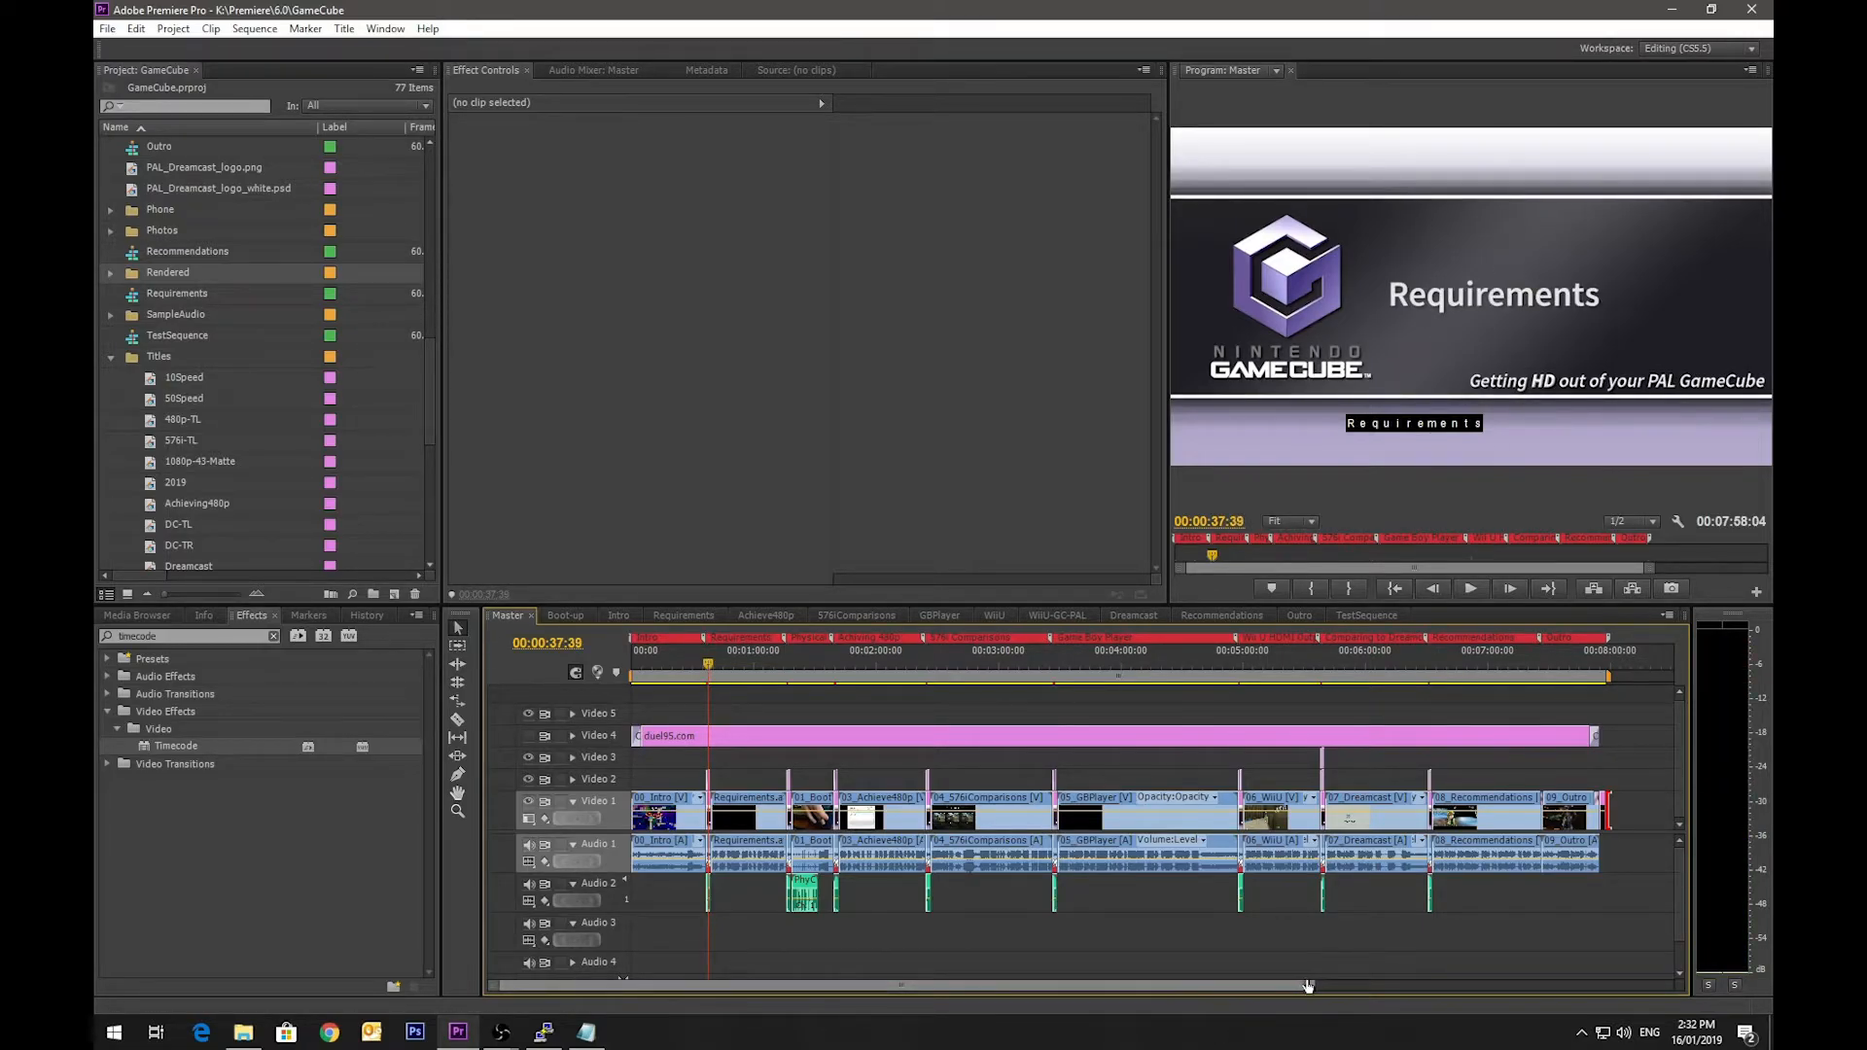
Step: Open the Requirements title over the title card for editing, view its properties, close it, and return to the full sequence
key(=)
key(=)
double_click(1326, 809)
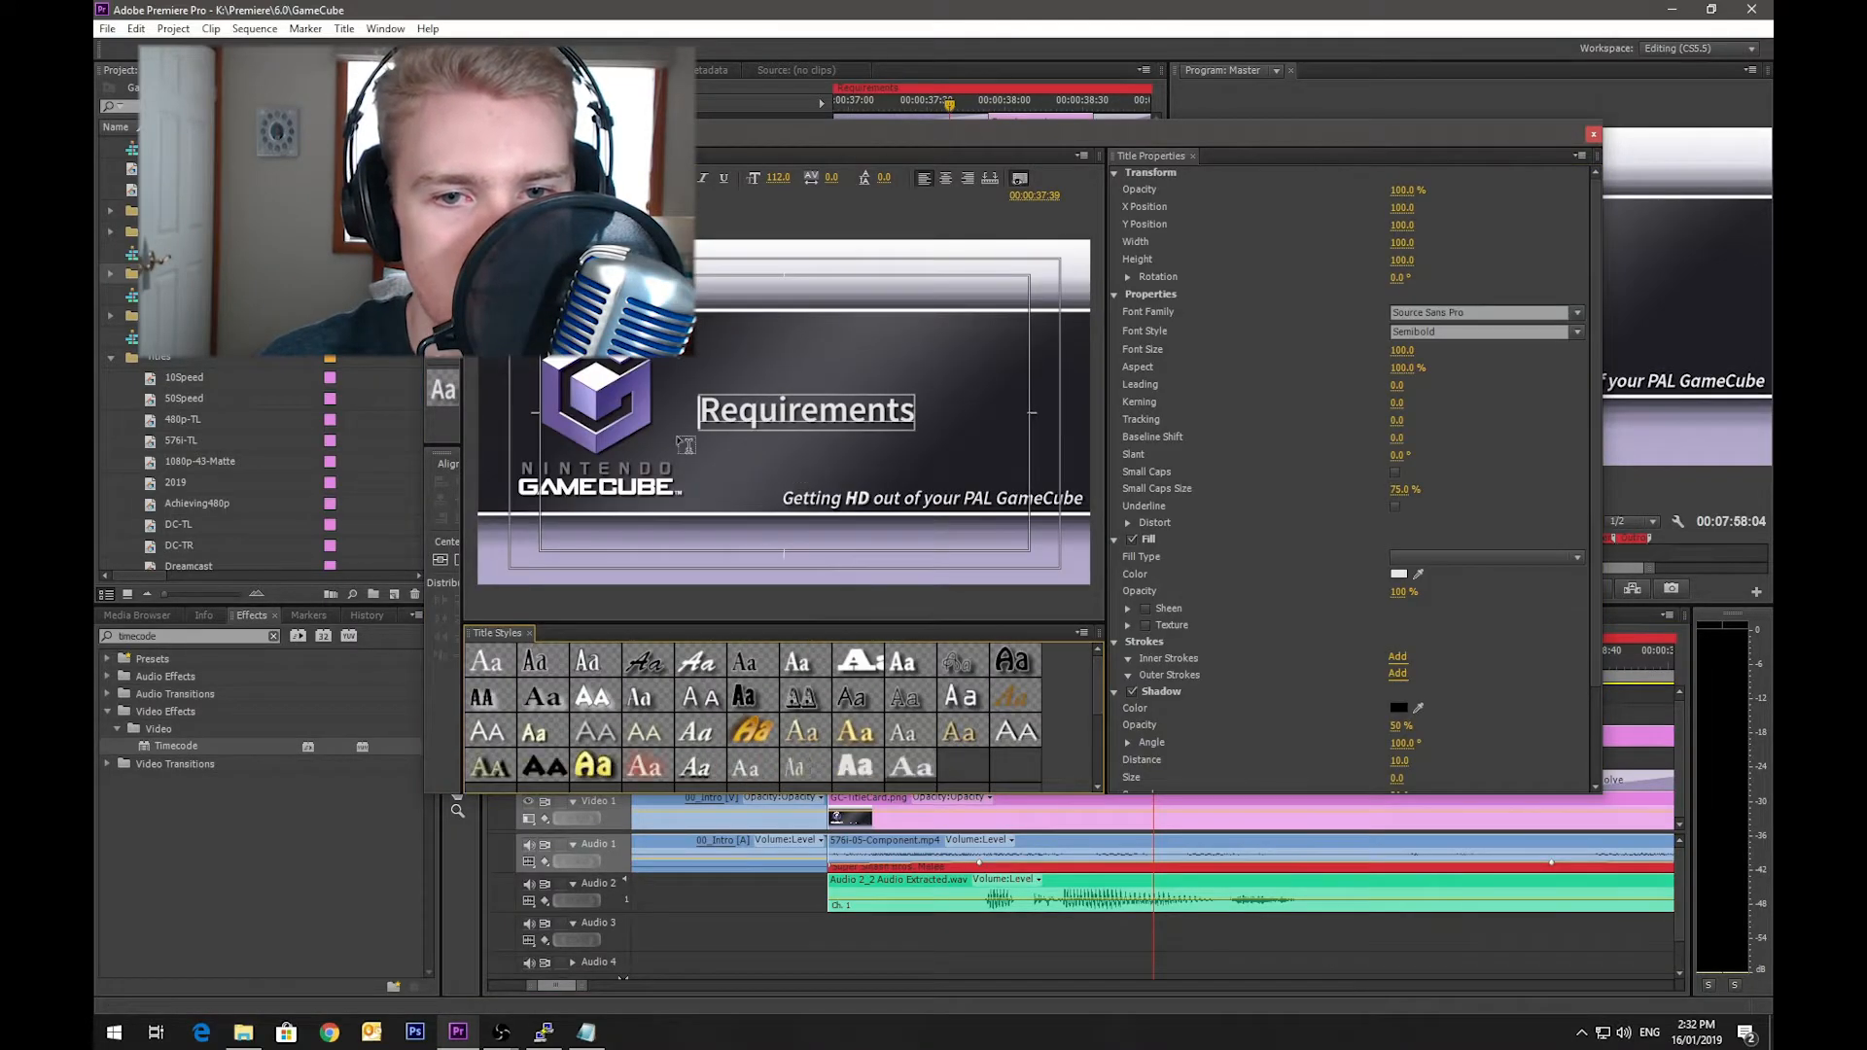
click(1593, 132)
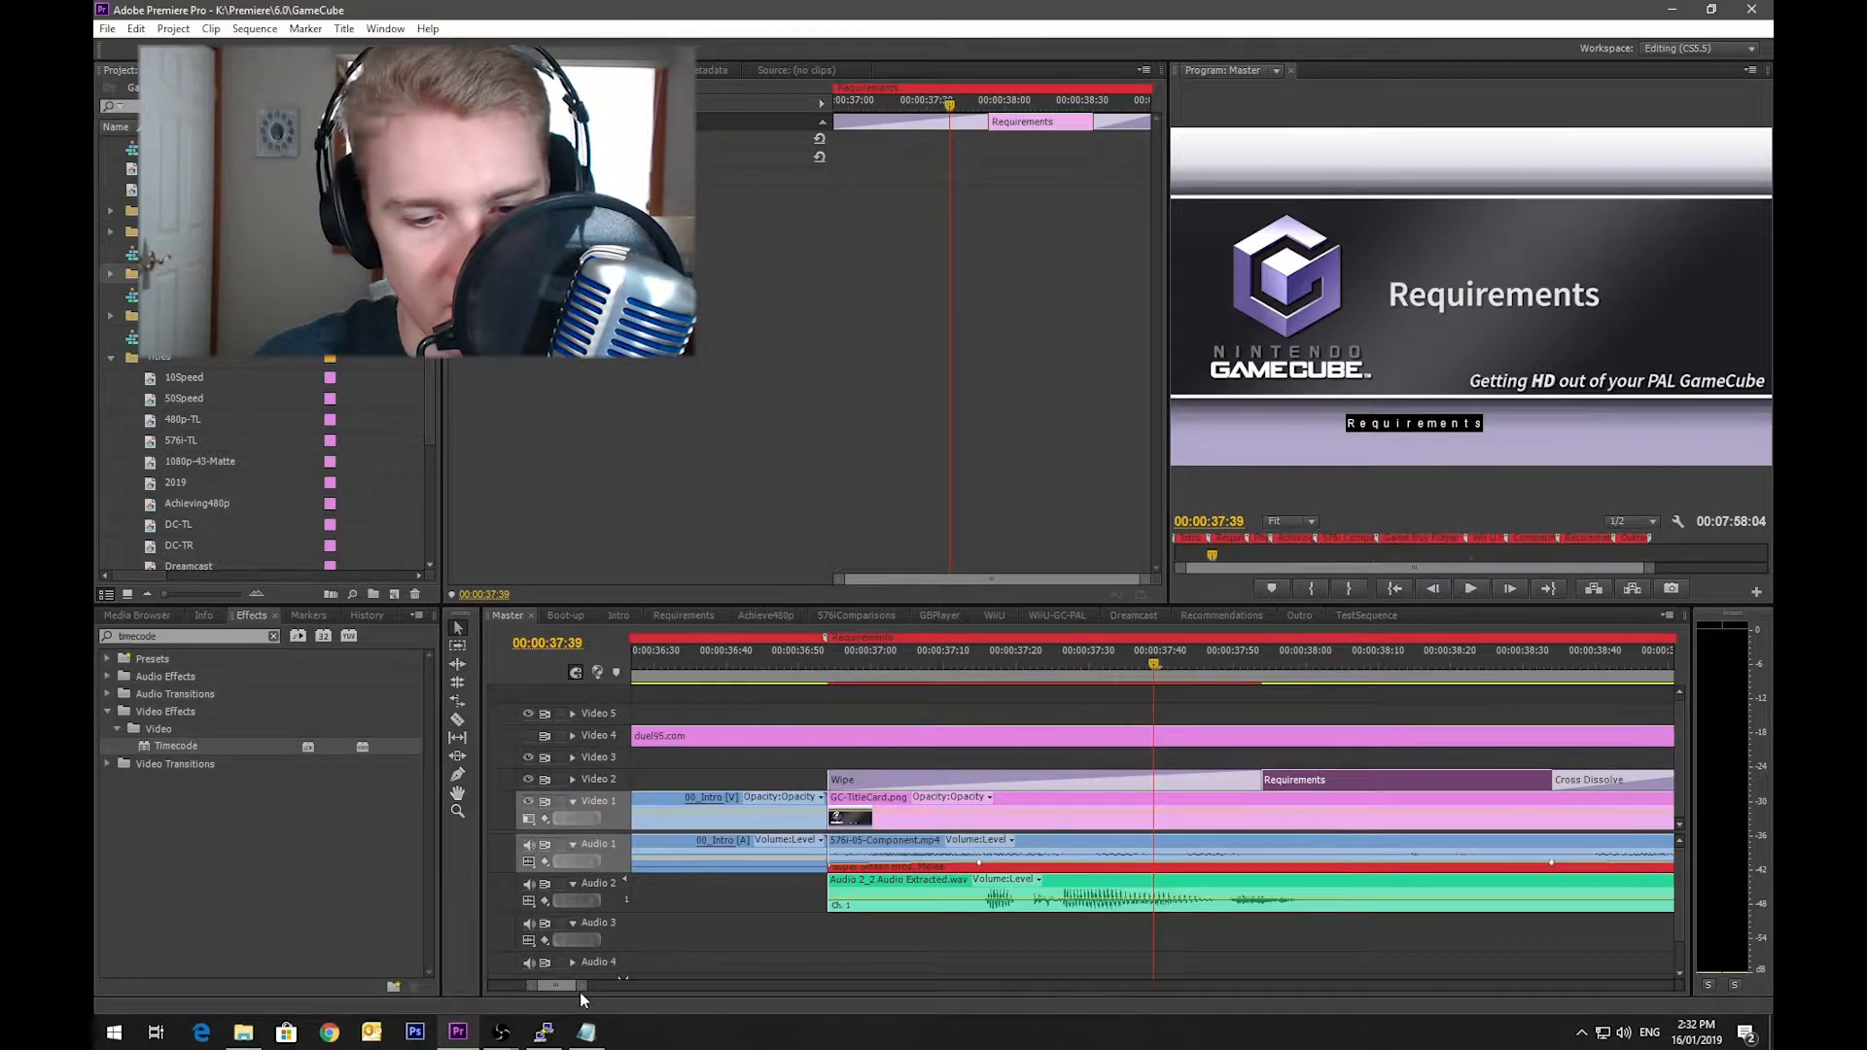
click(581, 987)
drag(581, 987, 1303, 987)
Step: Switch to File Explorer, find the GC-TitleCard Photoshop document in the live folder, and open it in Photoshop
click(243, 1032)
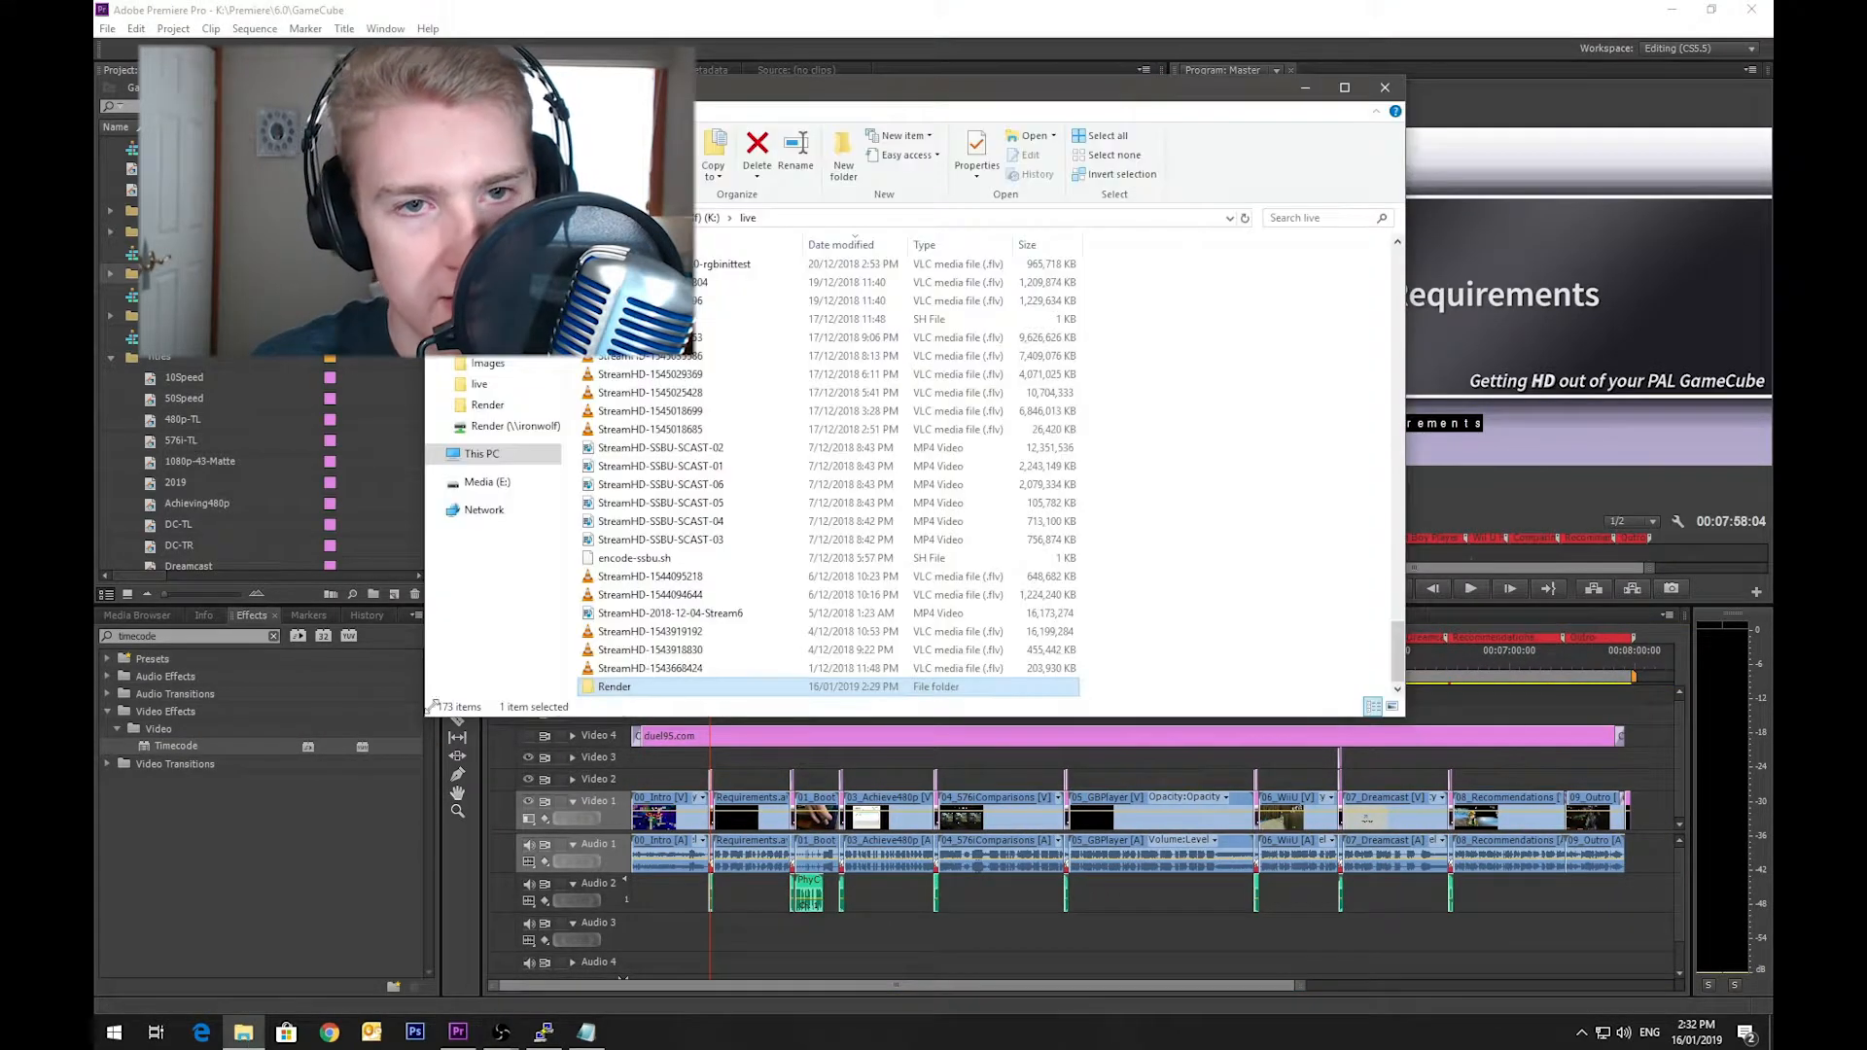
scroll(809, 584, up, 10)
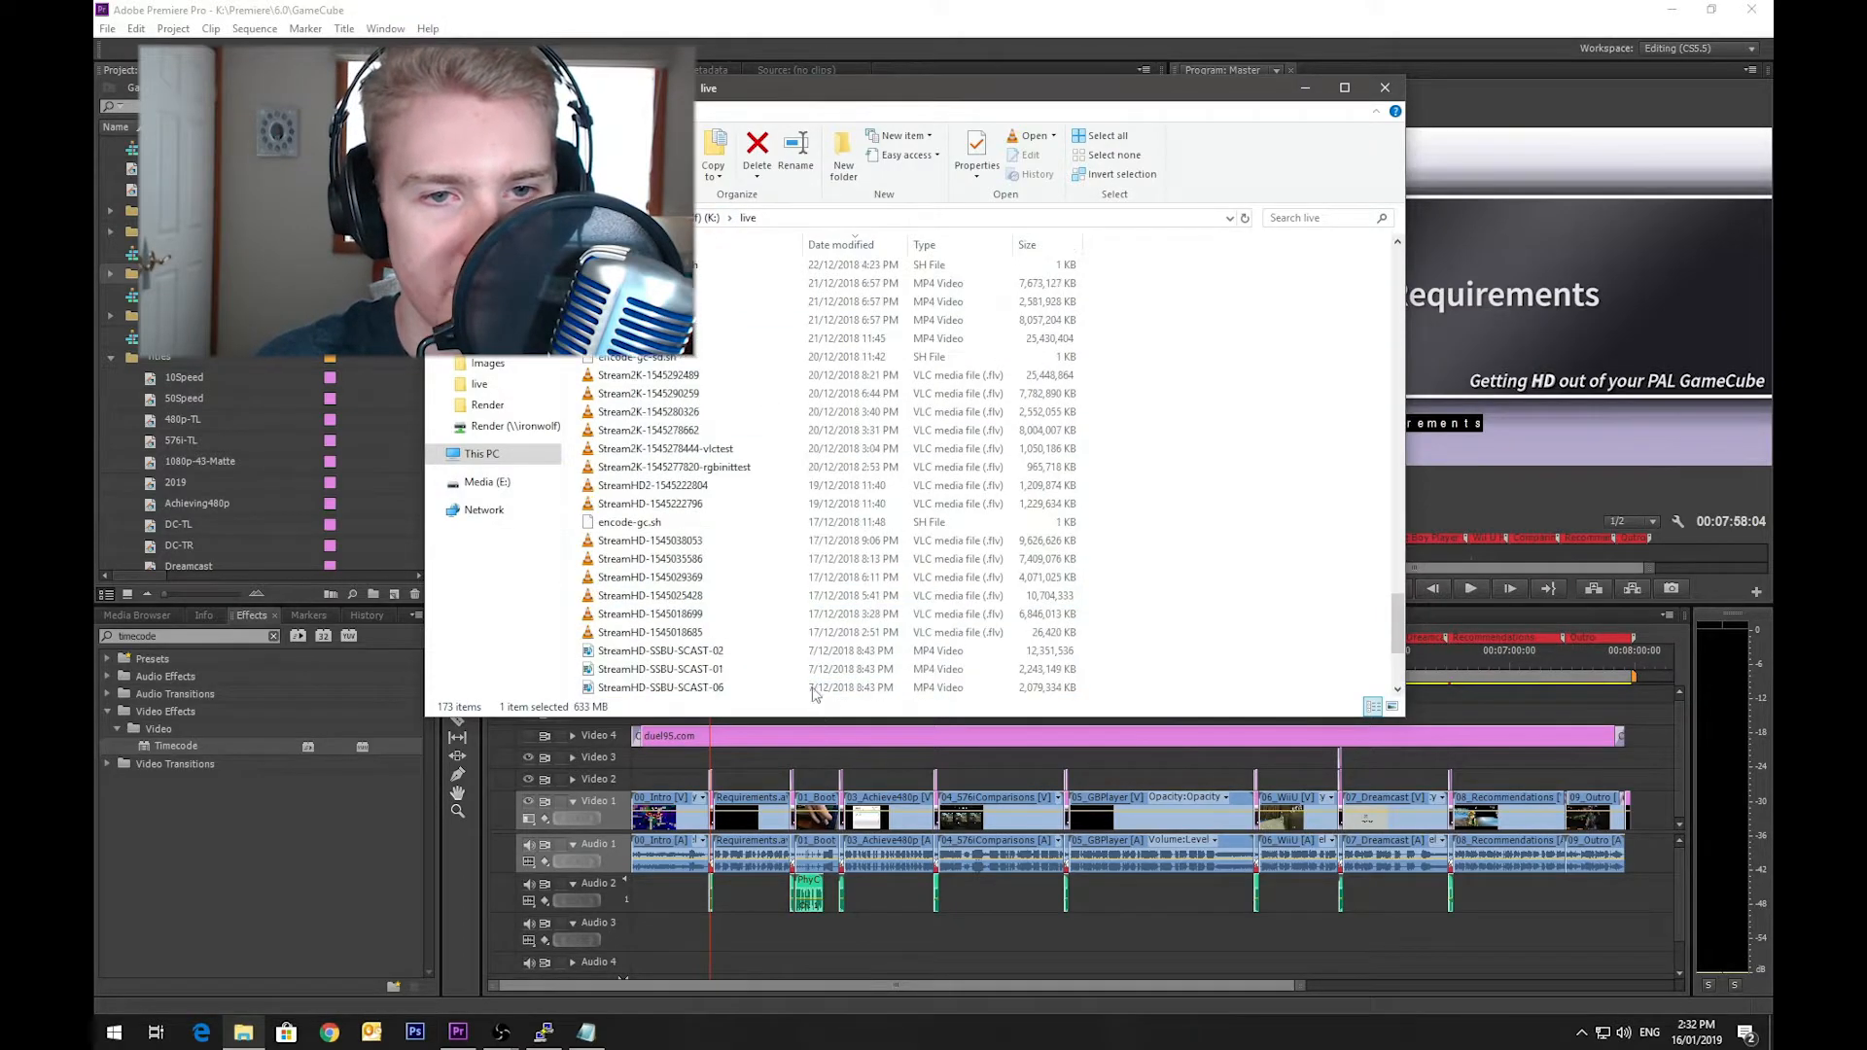
scroll(810, 677, up, 2)
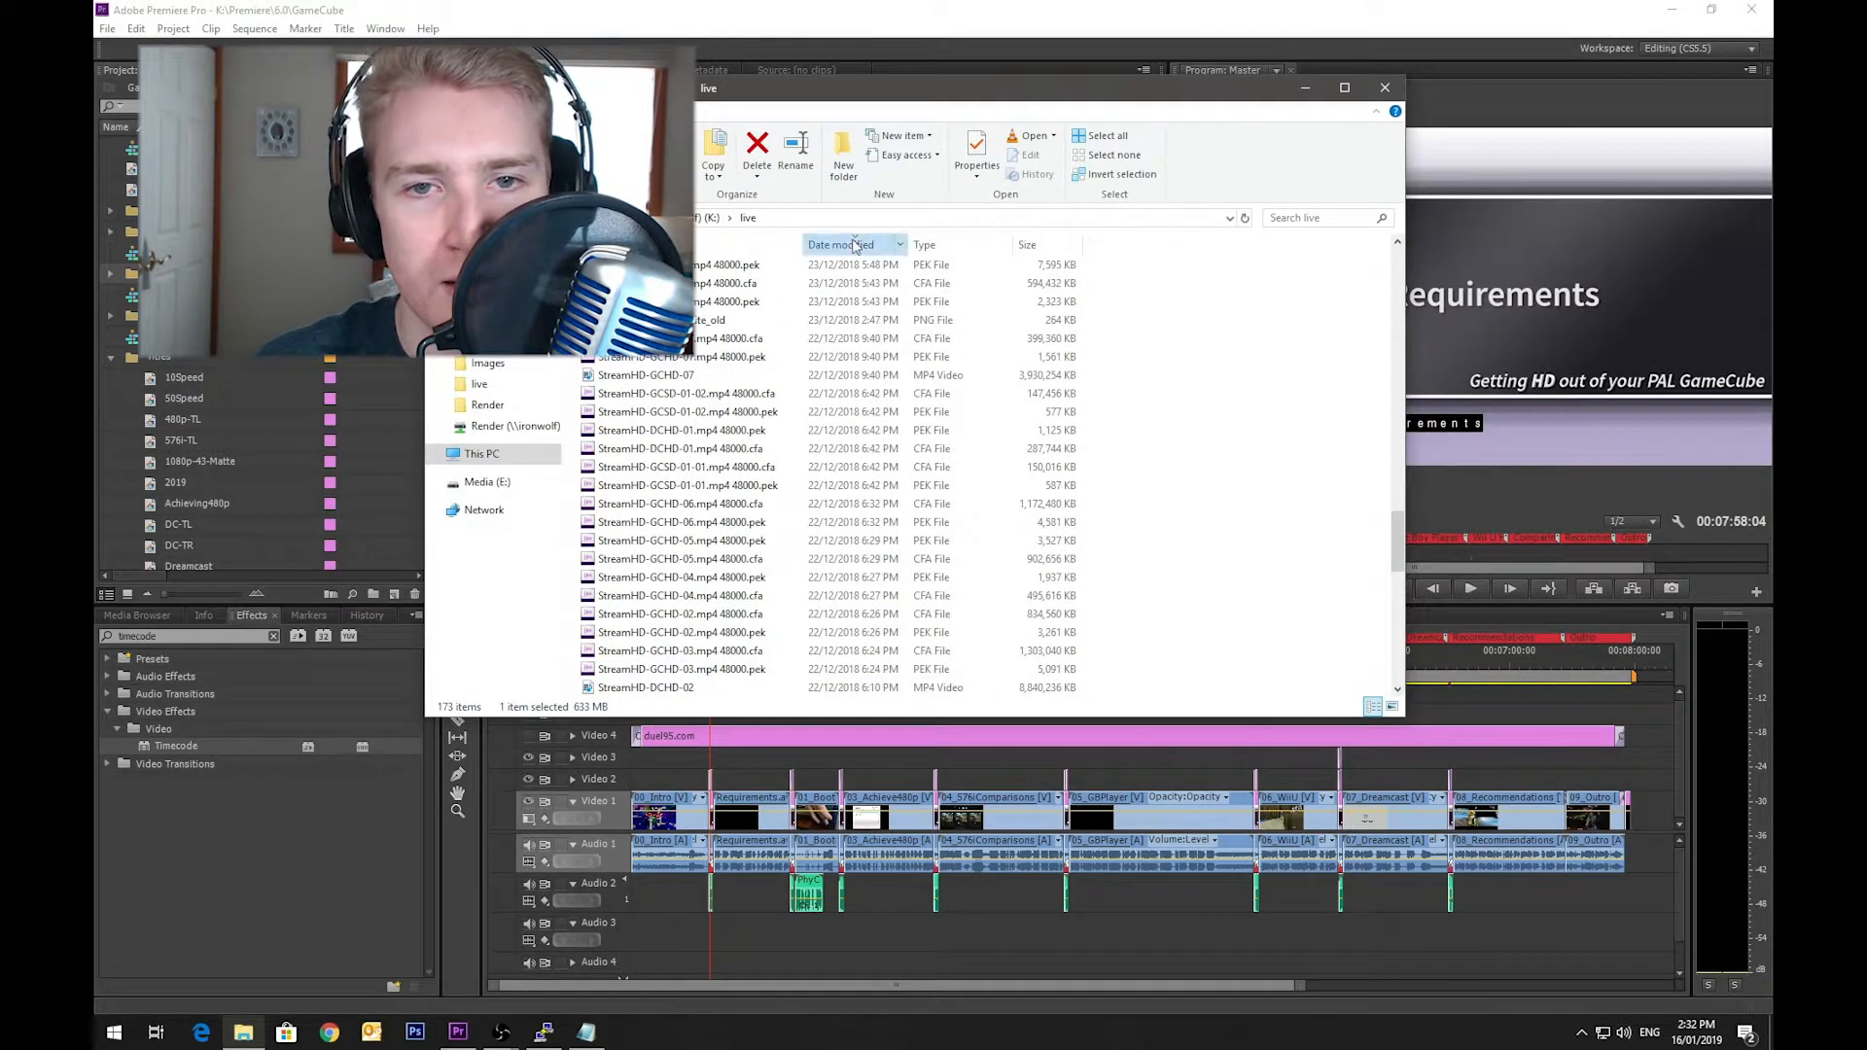
scroll(827, 241, down, 5)
drag(1400, 595, 1400, 306)
scroll(662, 403, down, 7)
scroll(705, 428, down, 3)
double_click(655, 412)
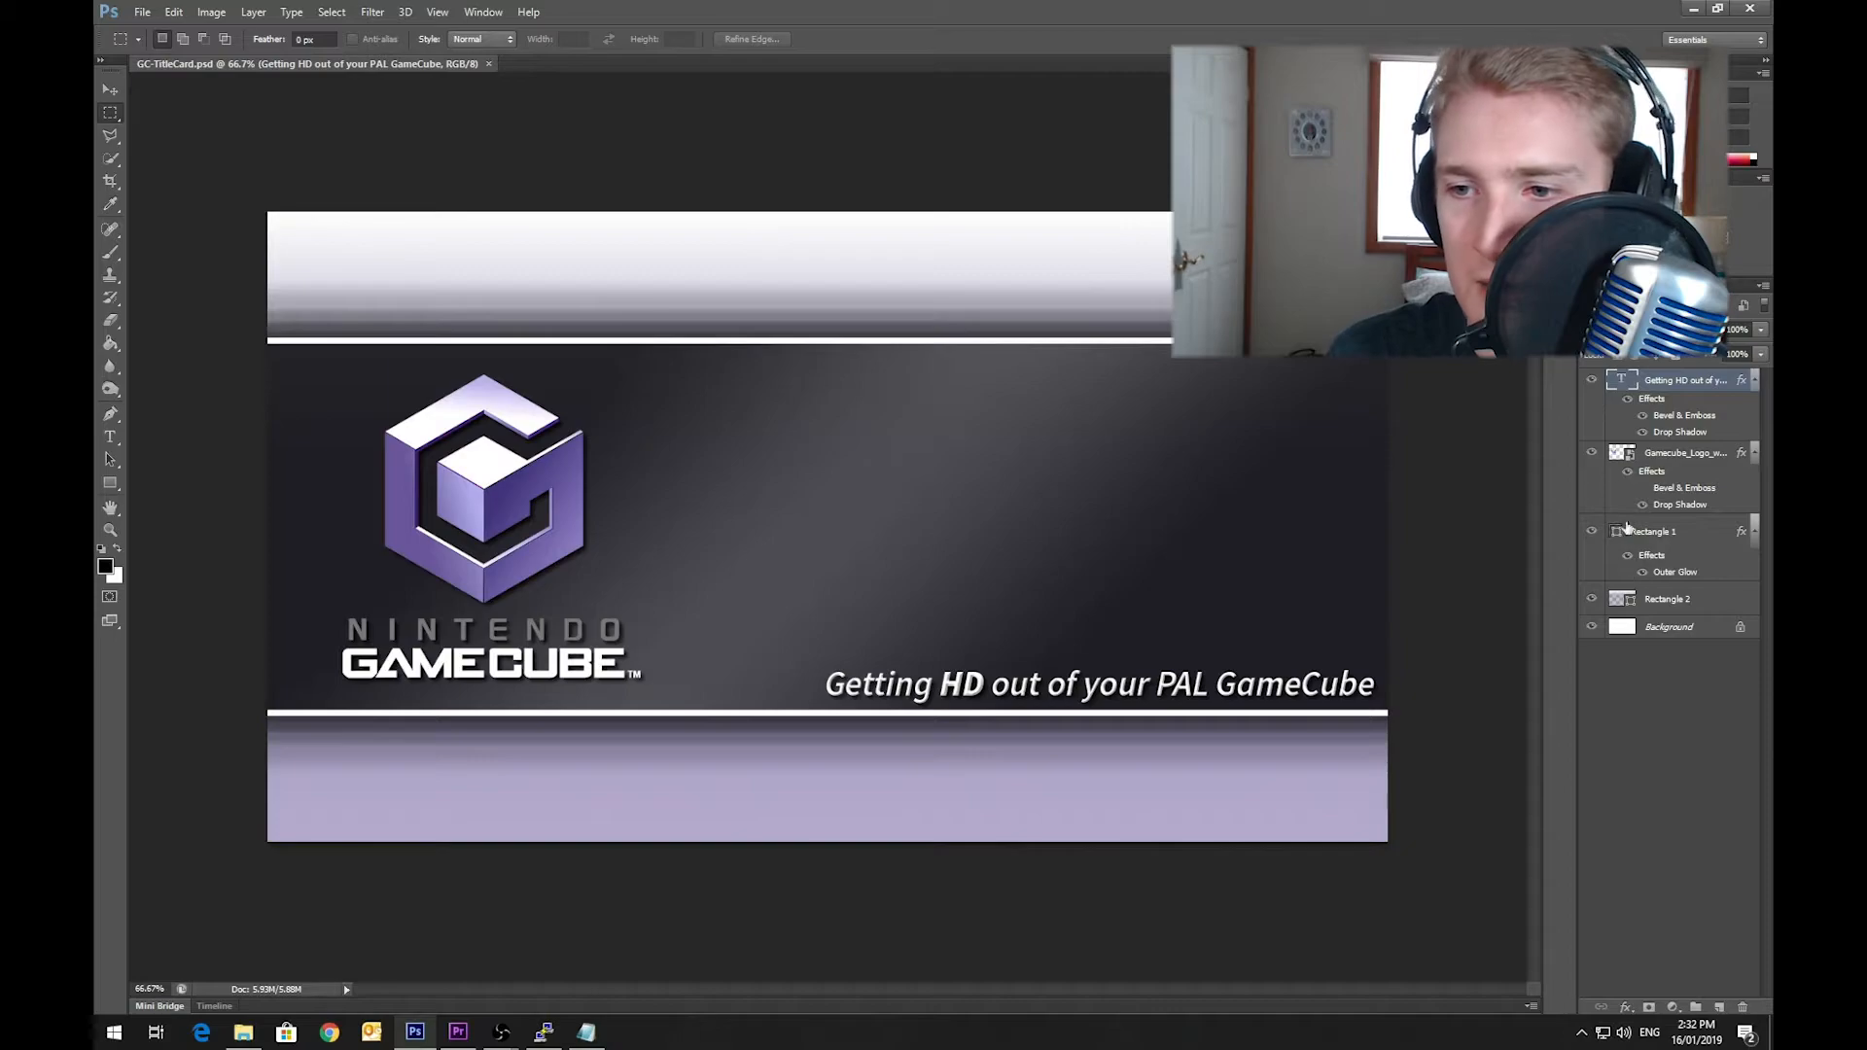
Step: Hide all layers except Background, and show Rectangle 2 and Rectangle 1 again one at a time
right_click(1592, 630)
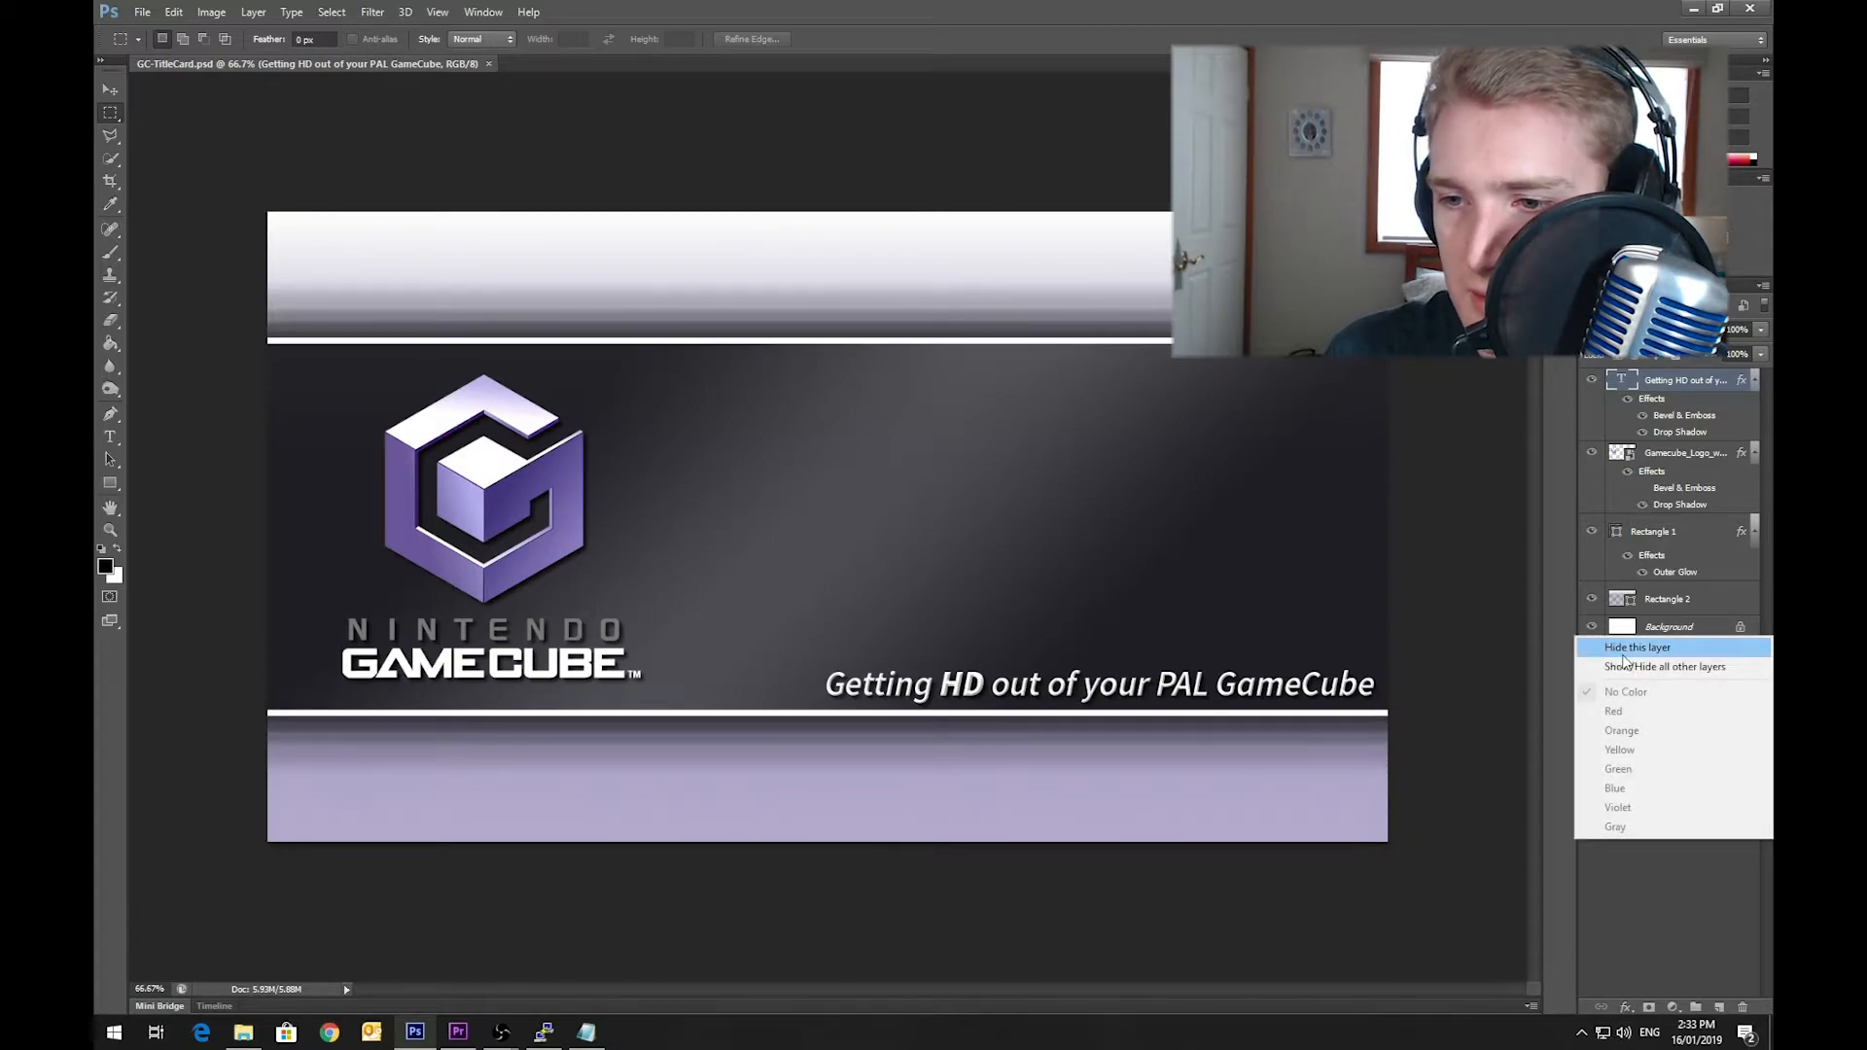
click(1667, 669)
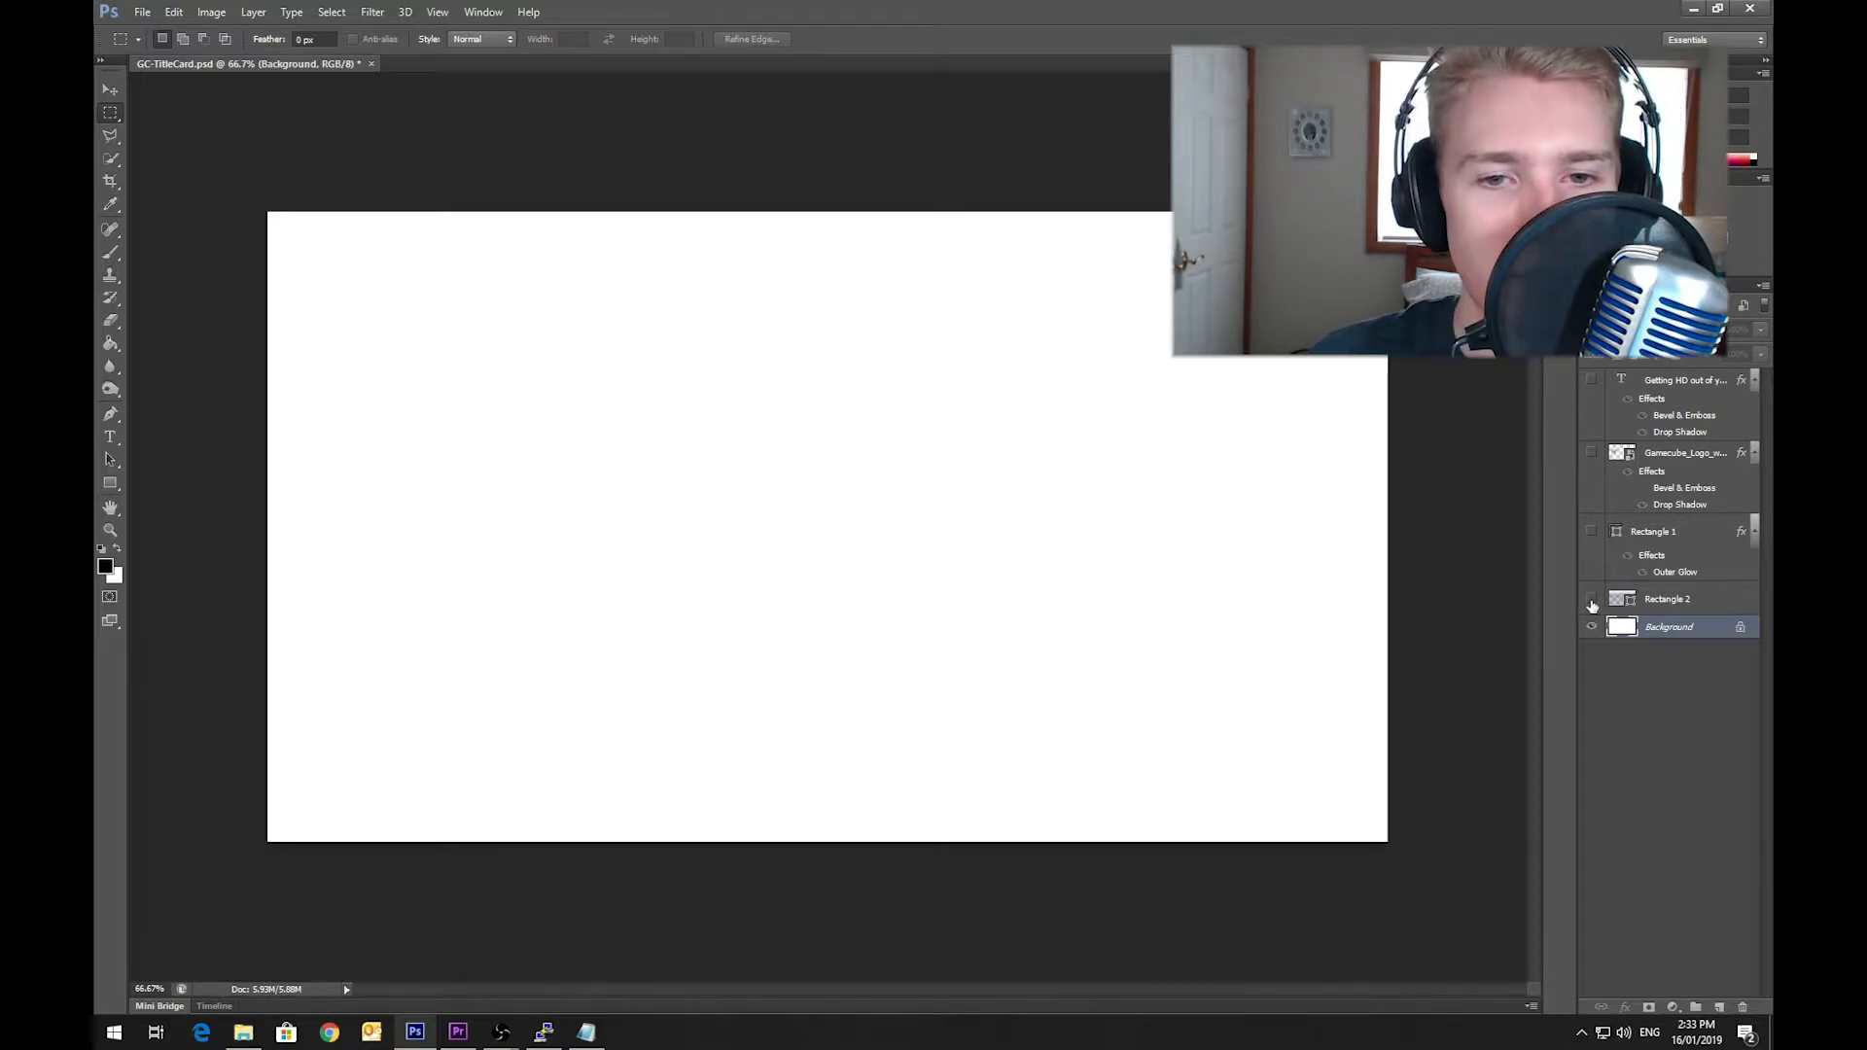
click(1596, 603)
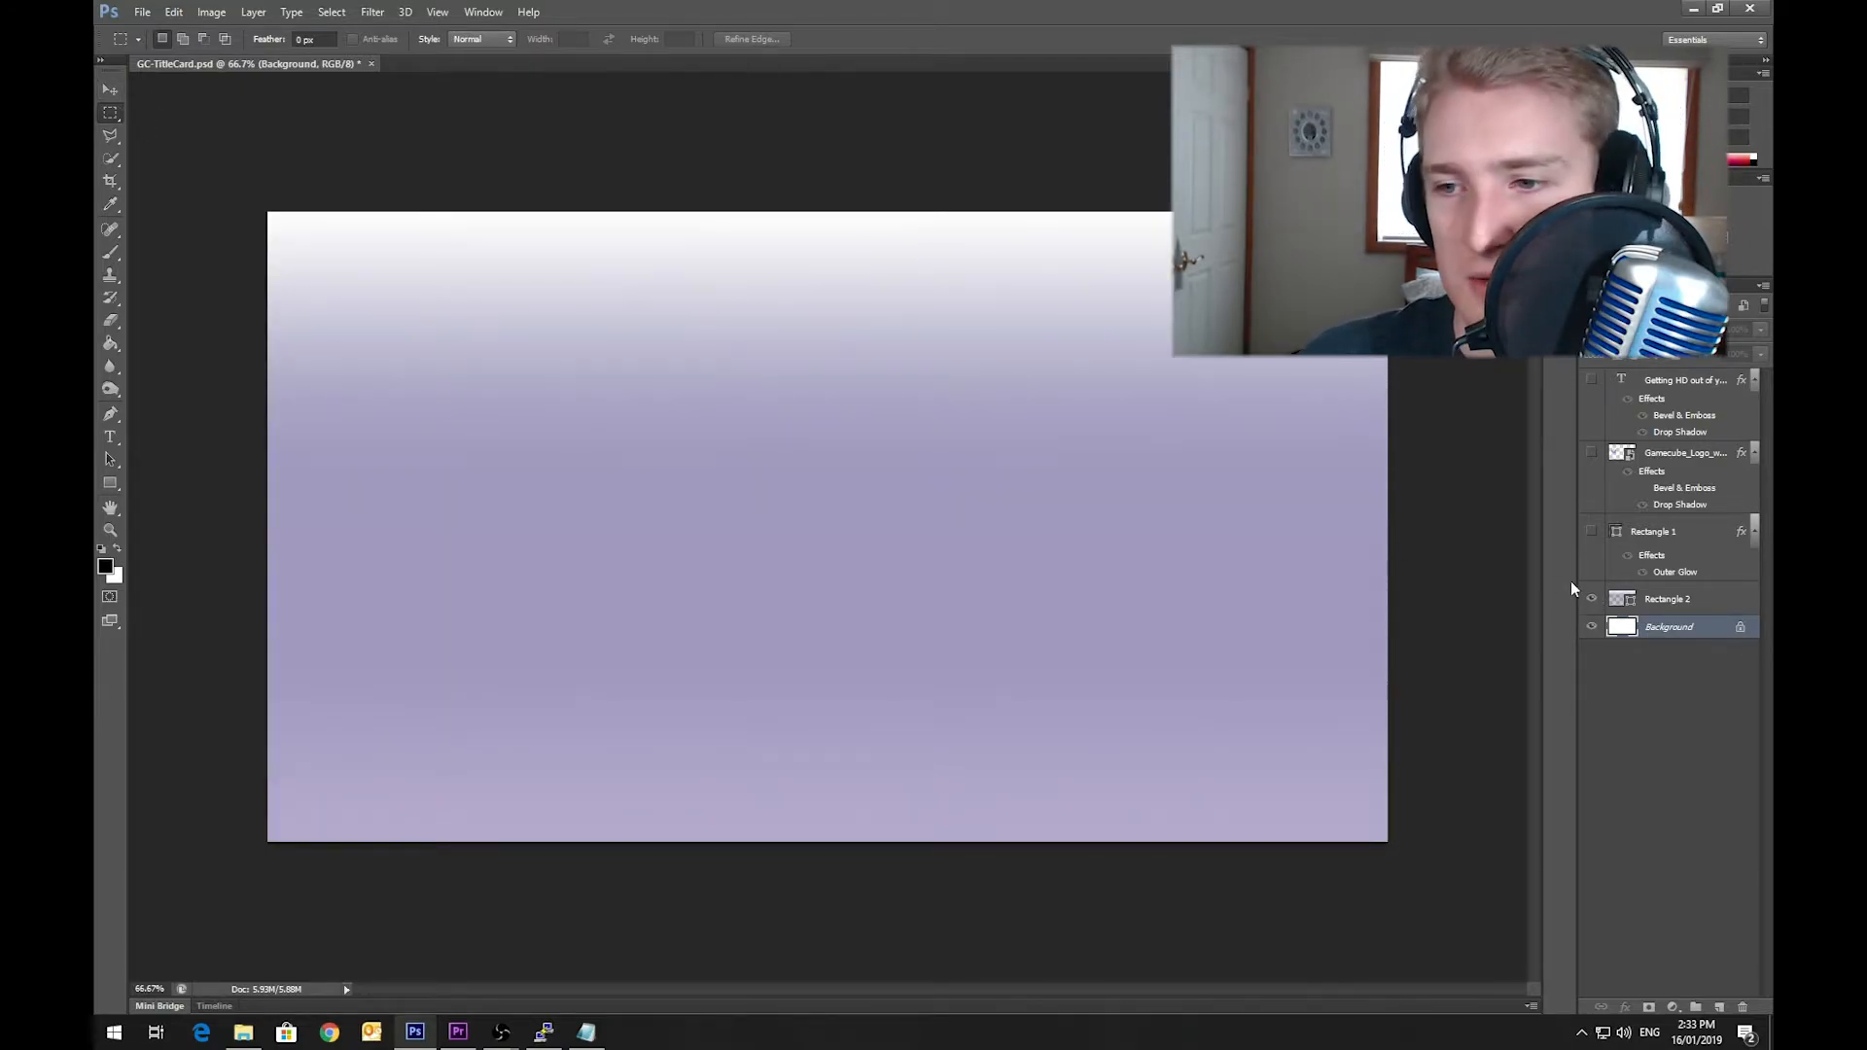
click(1659, 603)
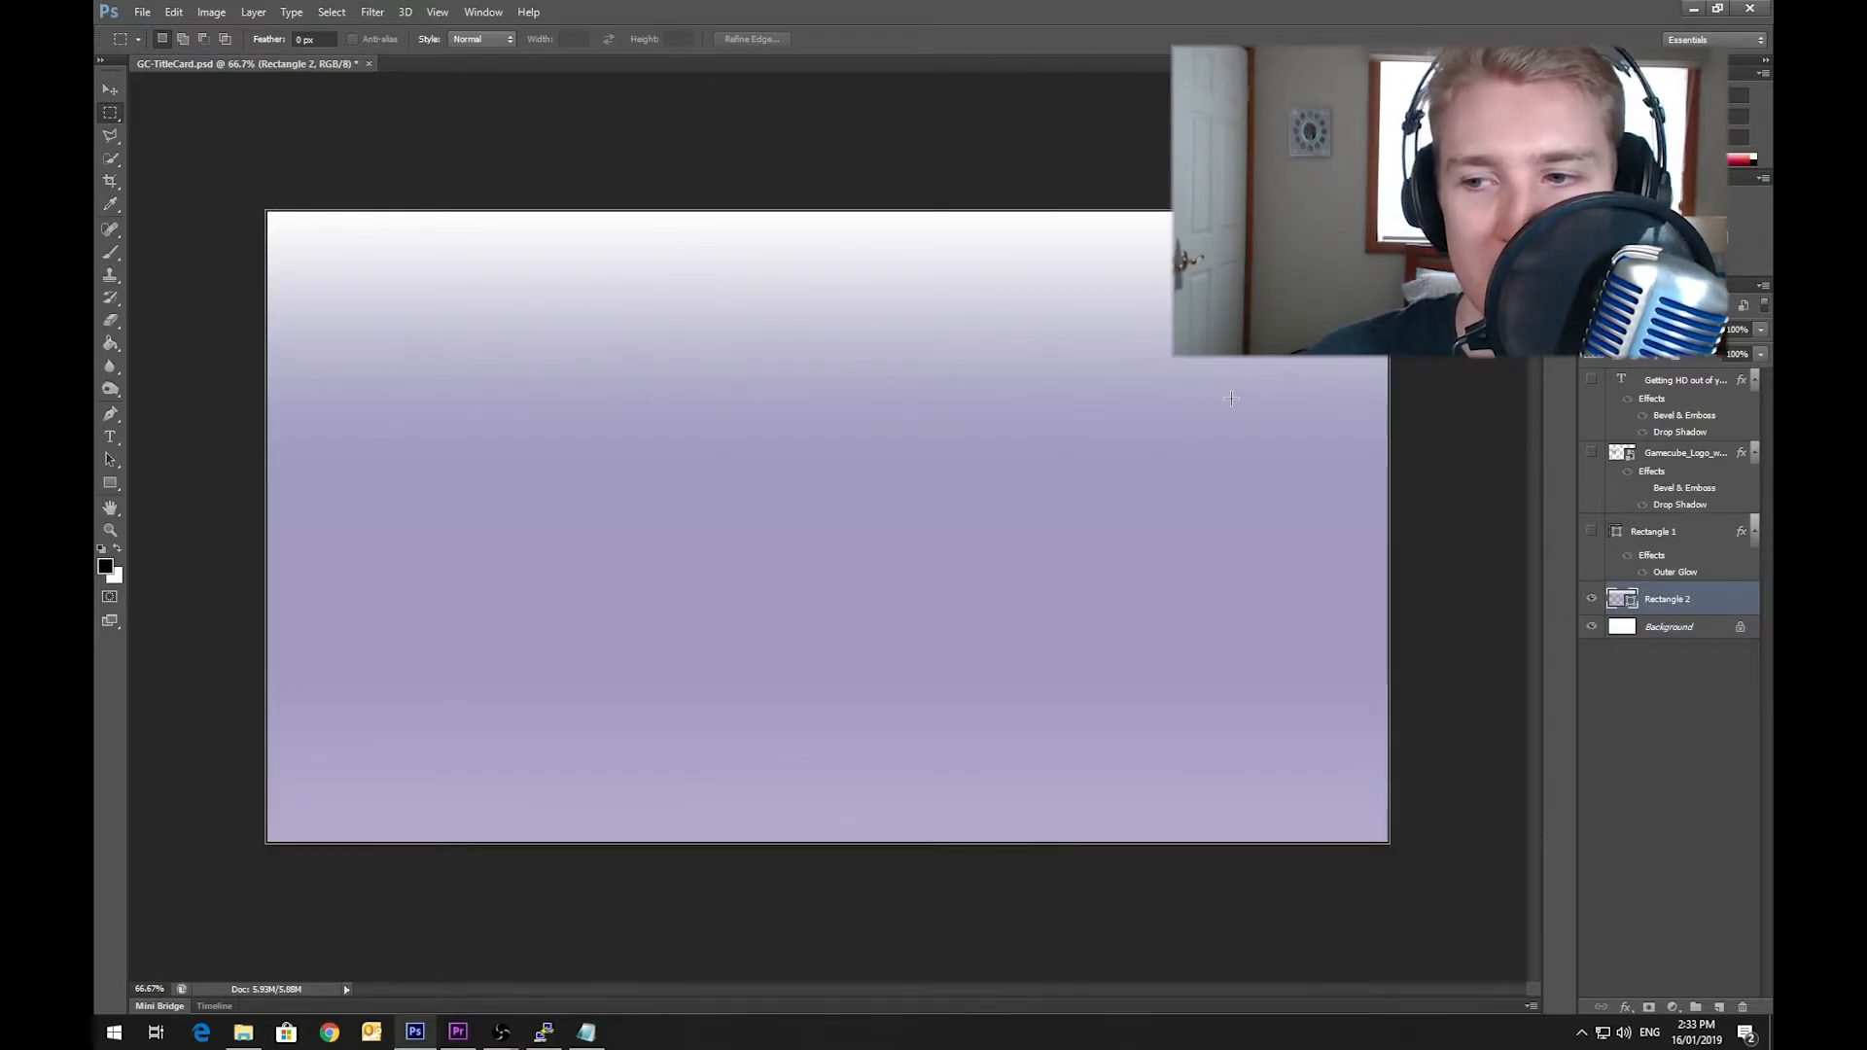
click(1593, 534)
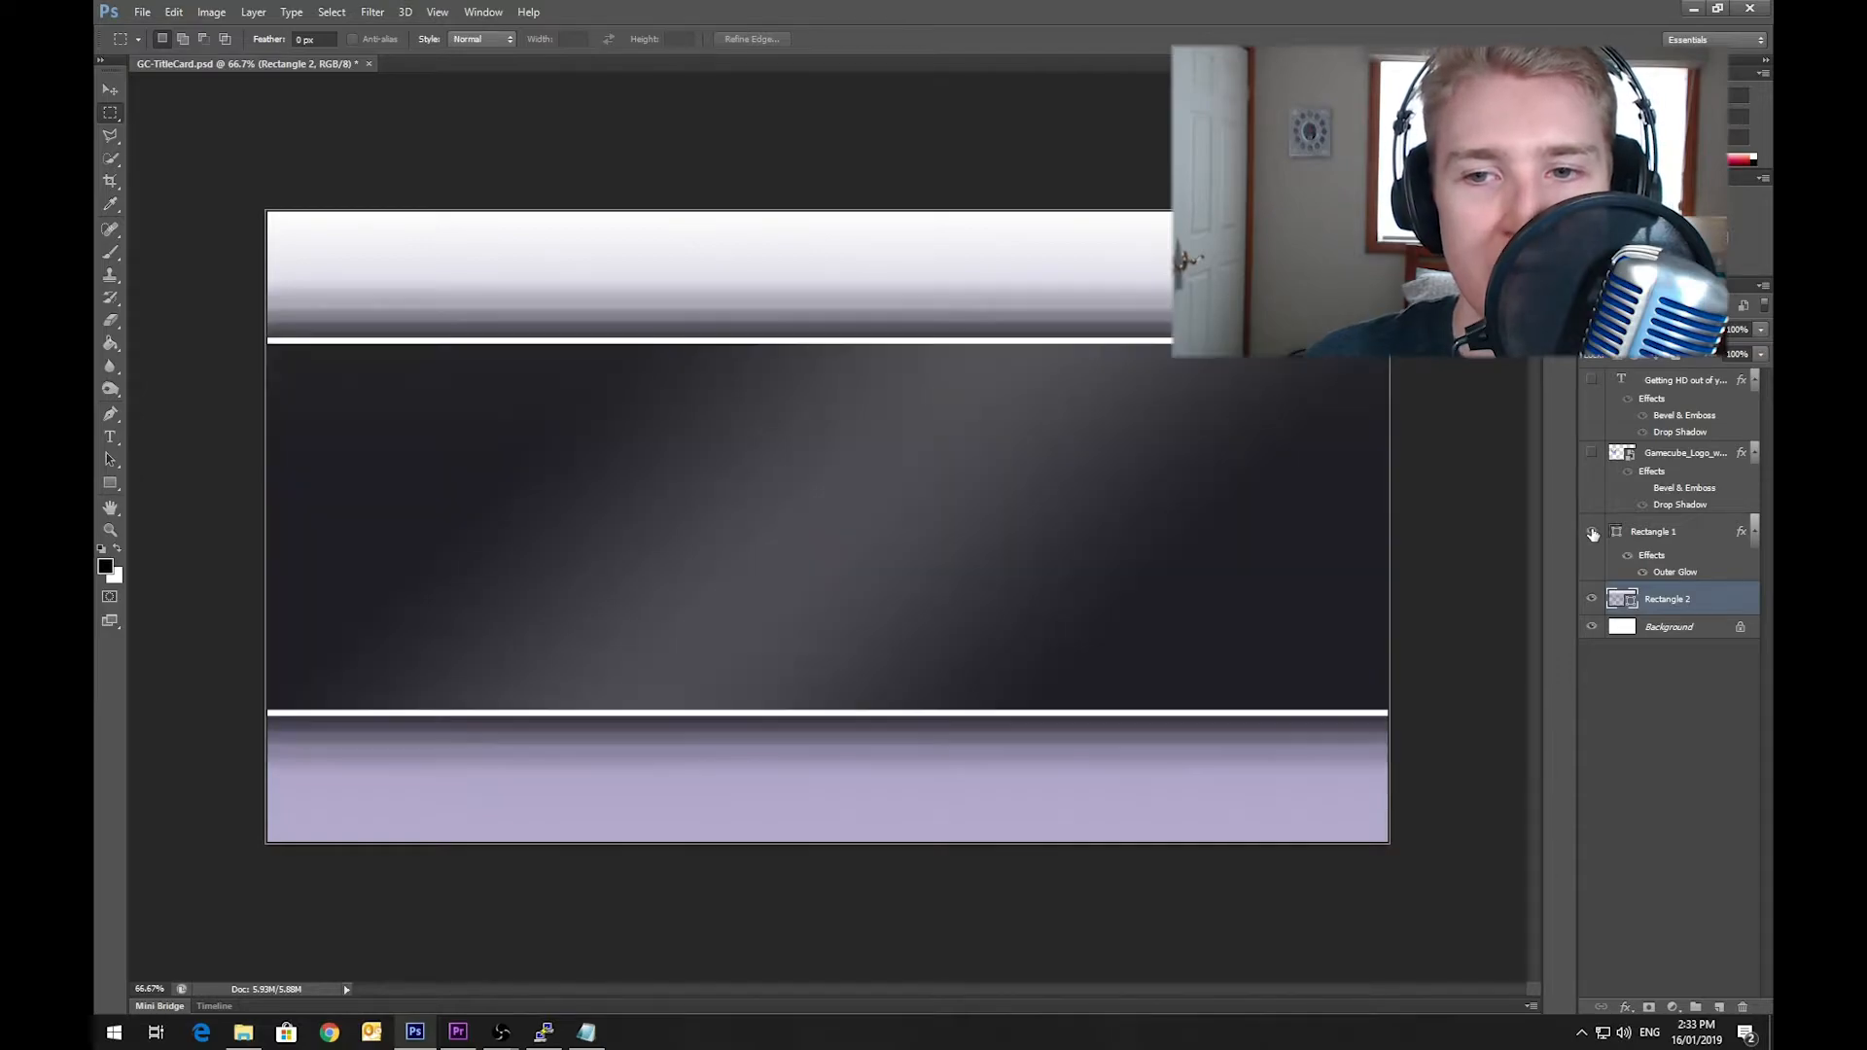
Step: Select the Rectangle 1 layer and toggle its Outer Glow effect off and on to compare
click(1663, 533)
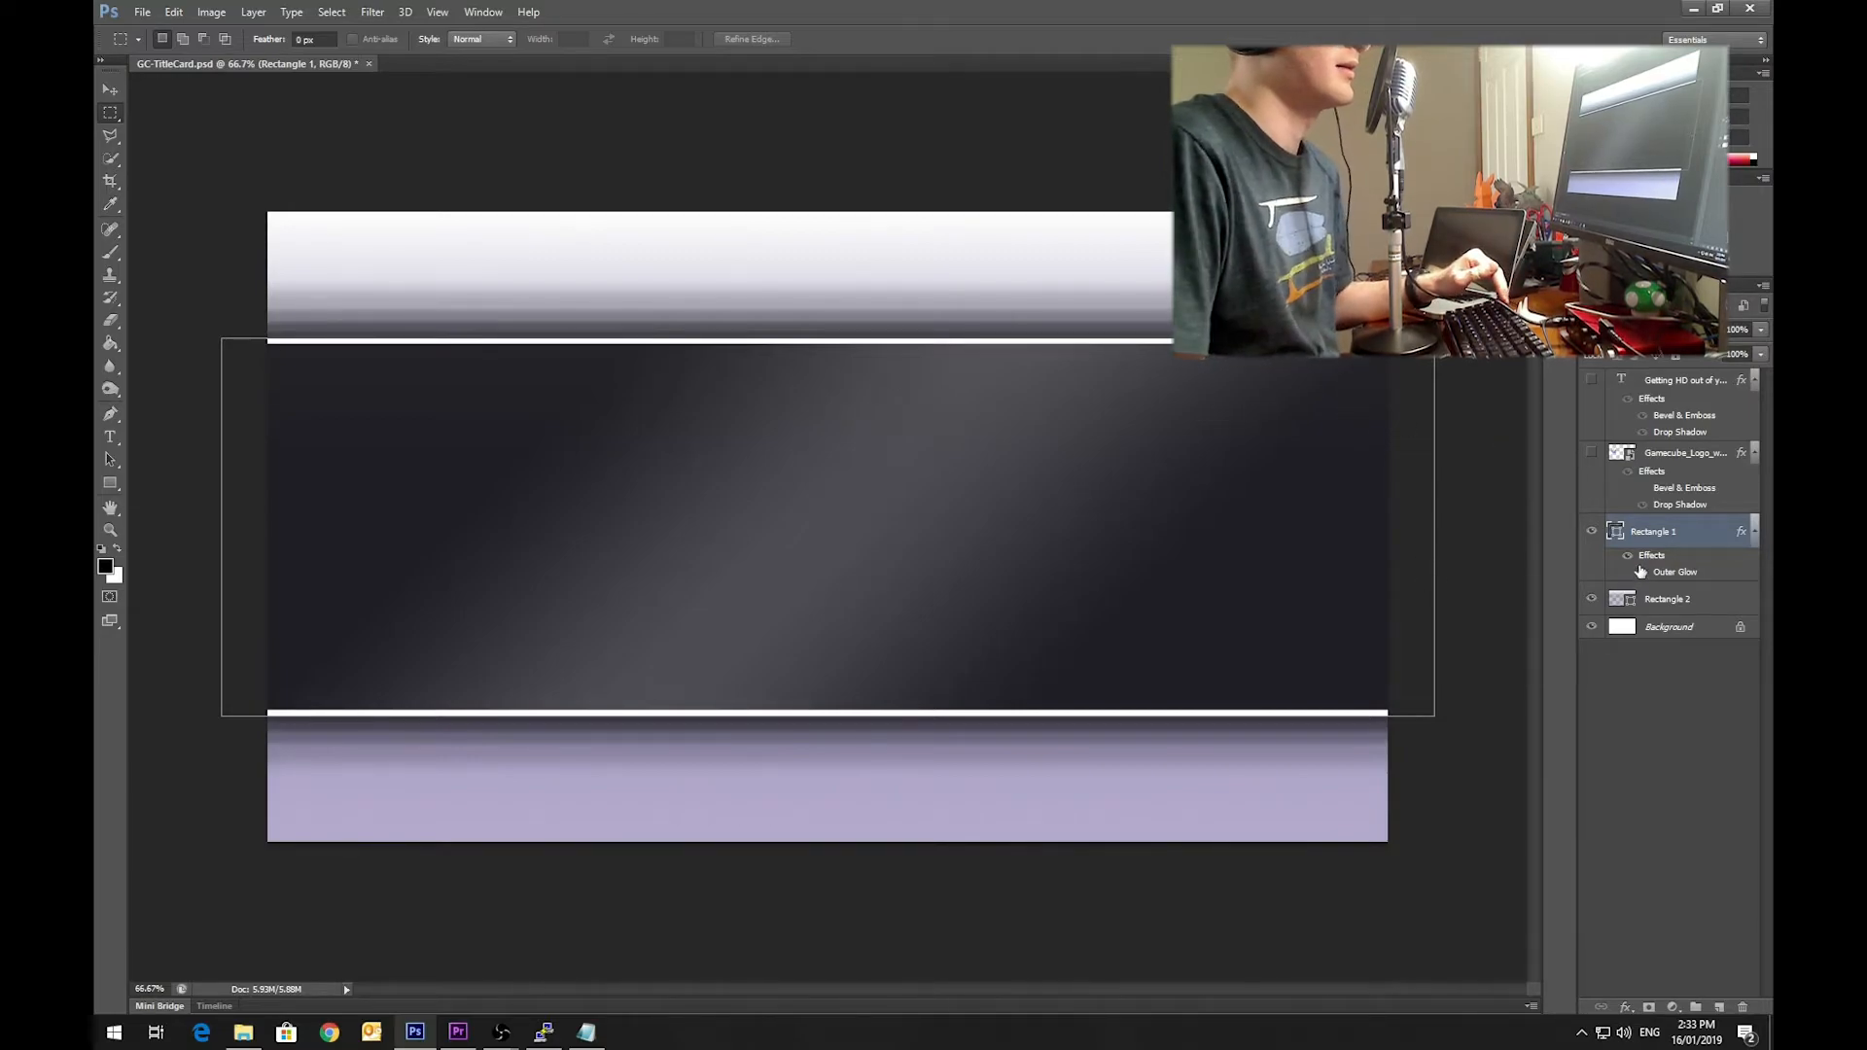
click(1641, 573)
click(1641, 575)
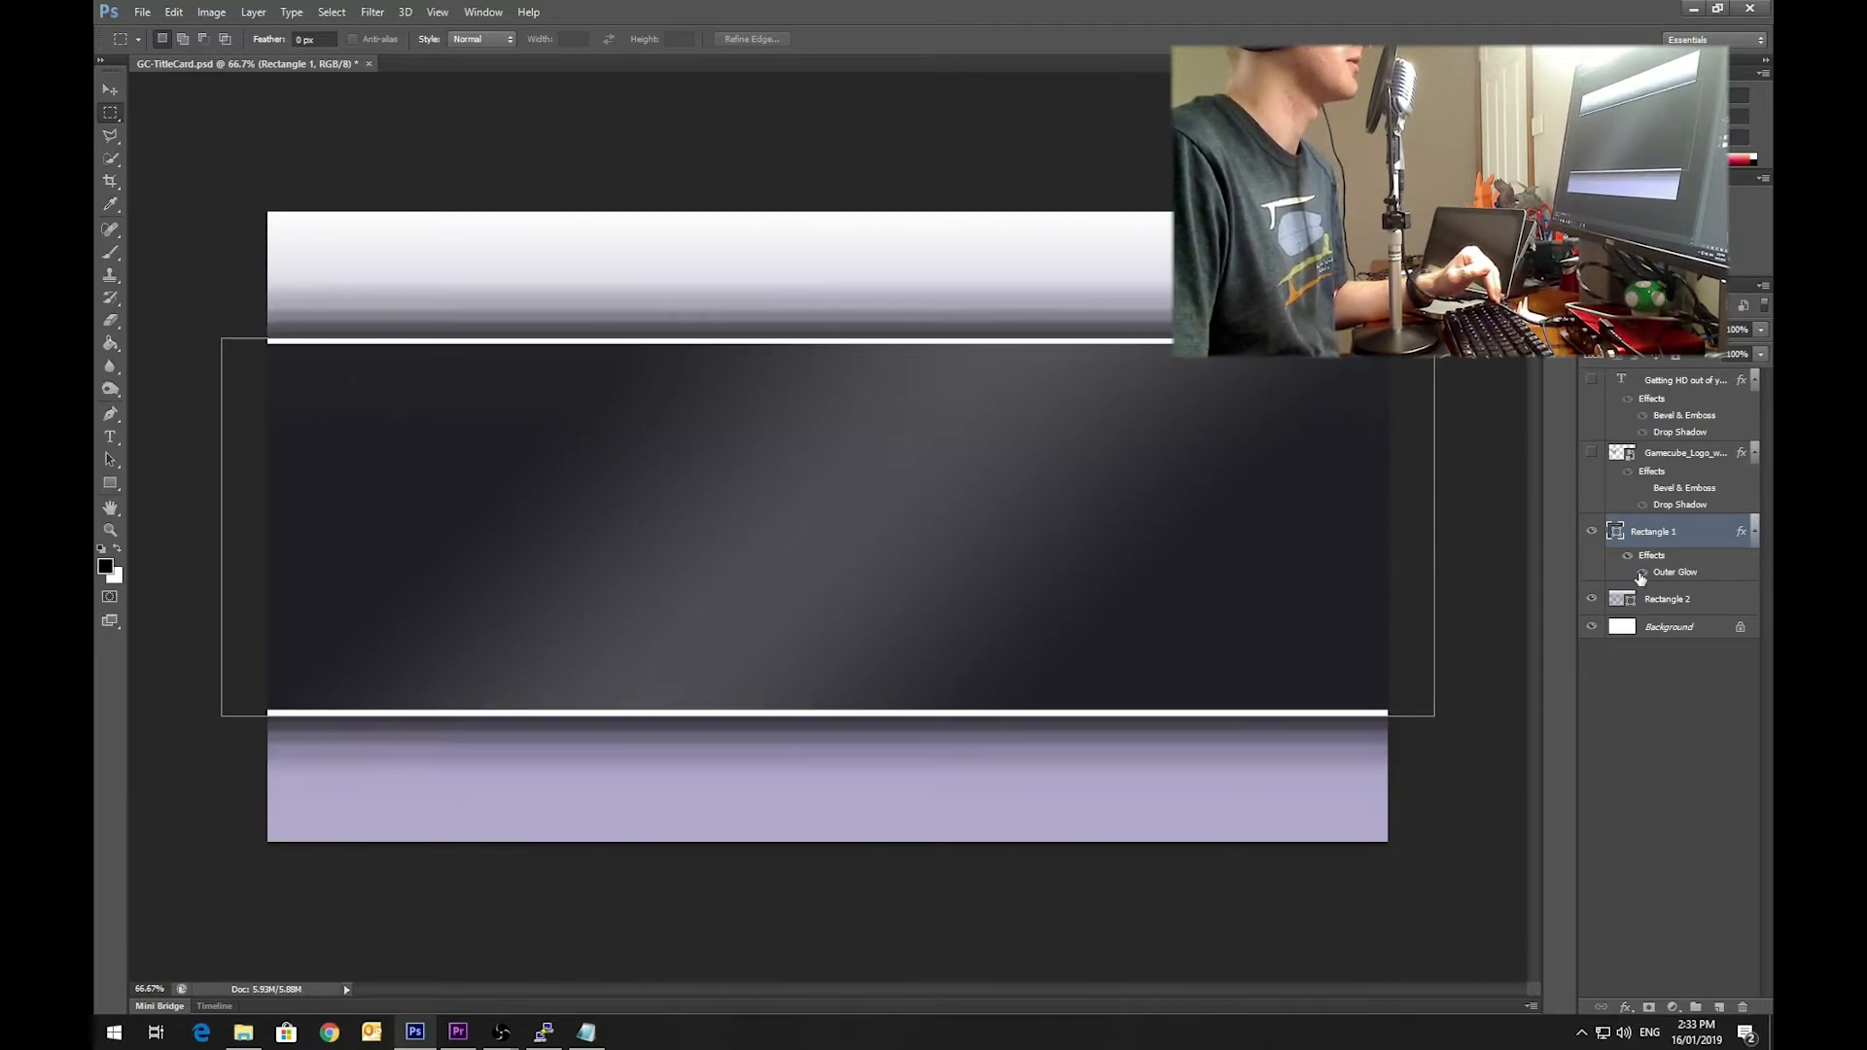
Step: Show the GameCube logo and tagline text layers again, toggle the logo's Drop Shadow off and on, and select the text layer
click(1591, 453)
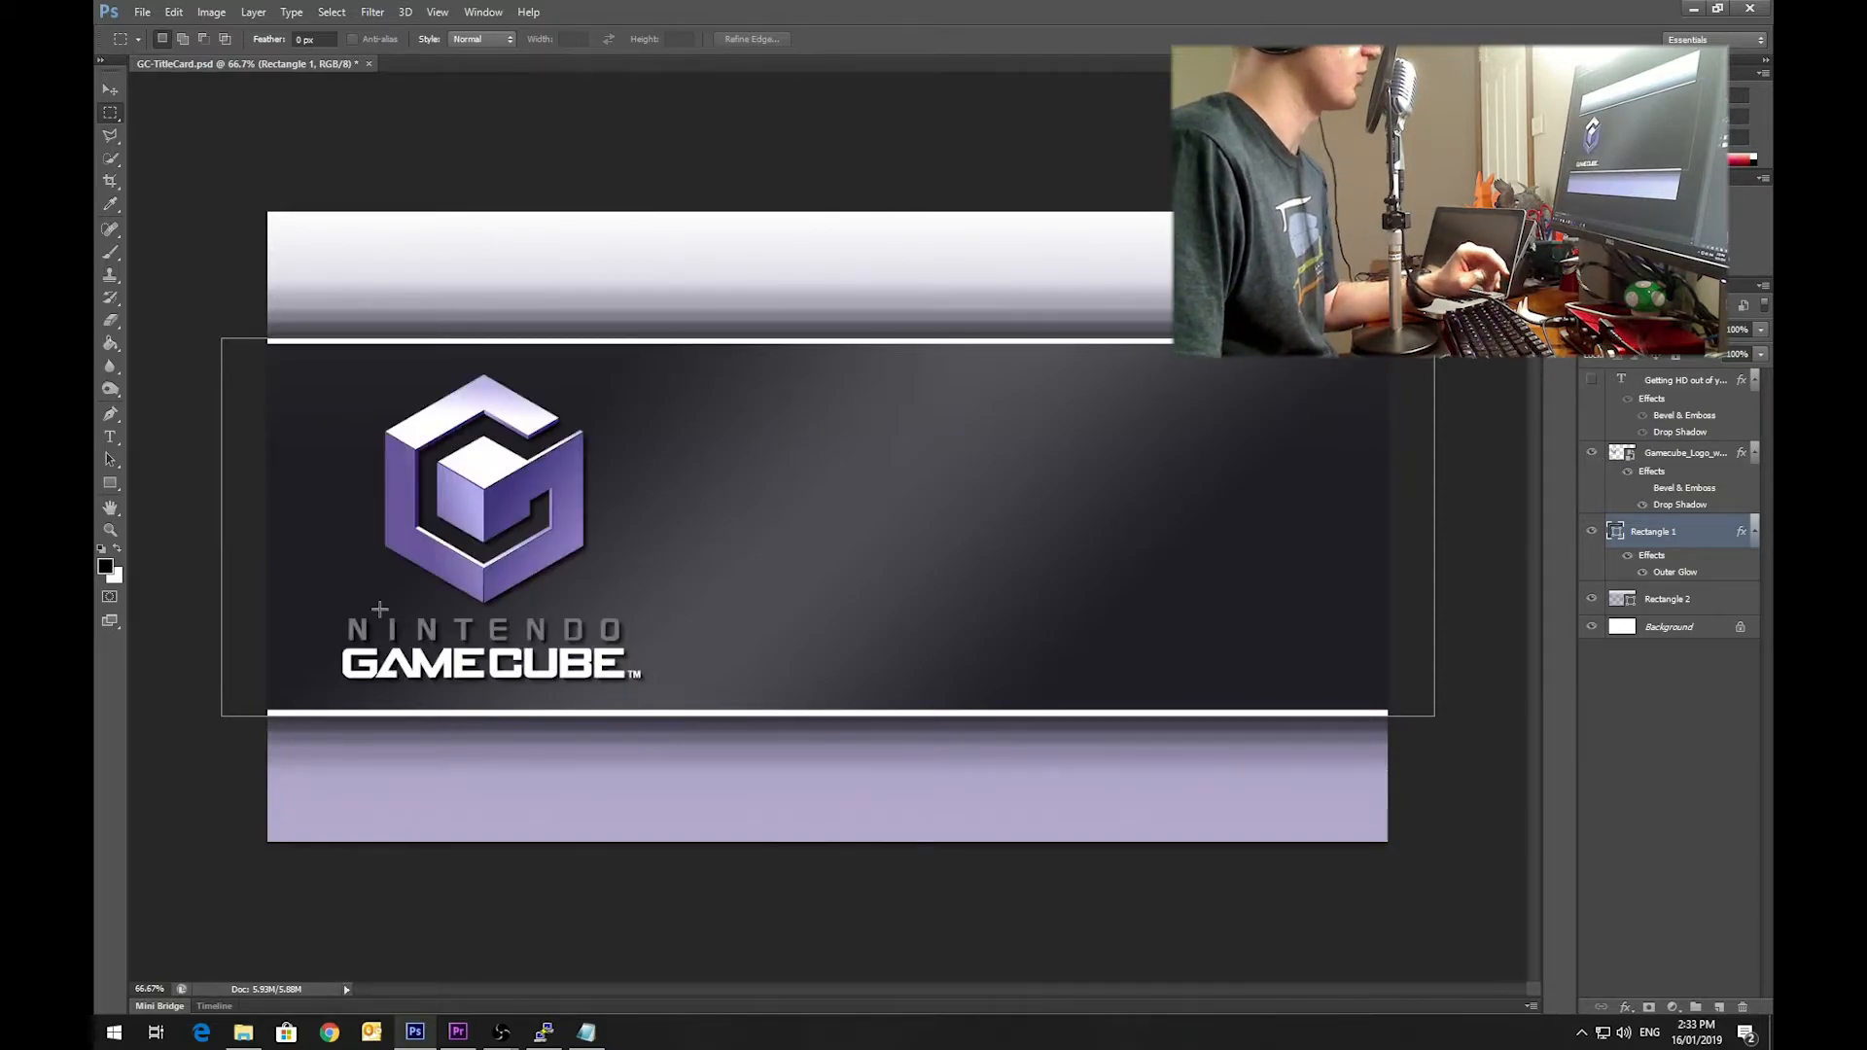
click(1593, 380)
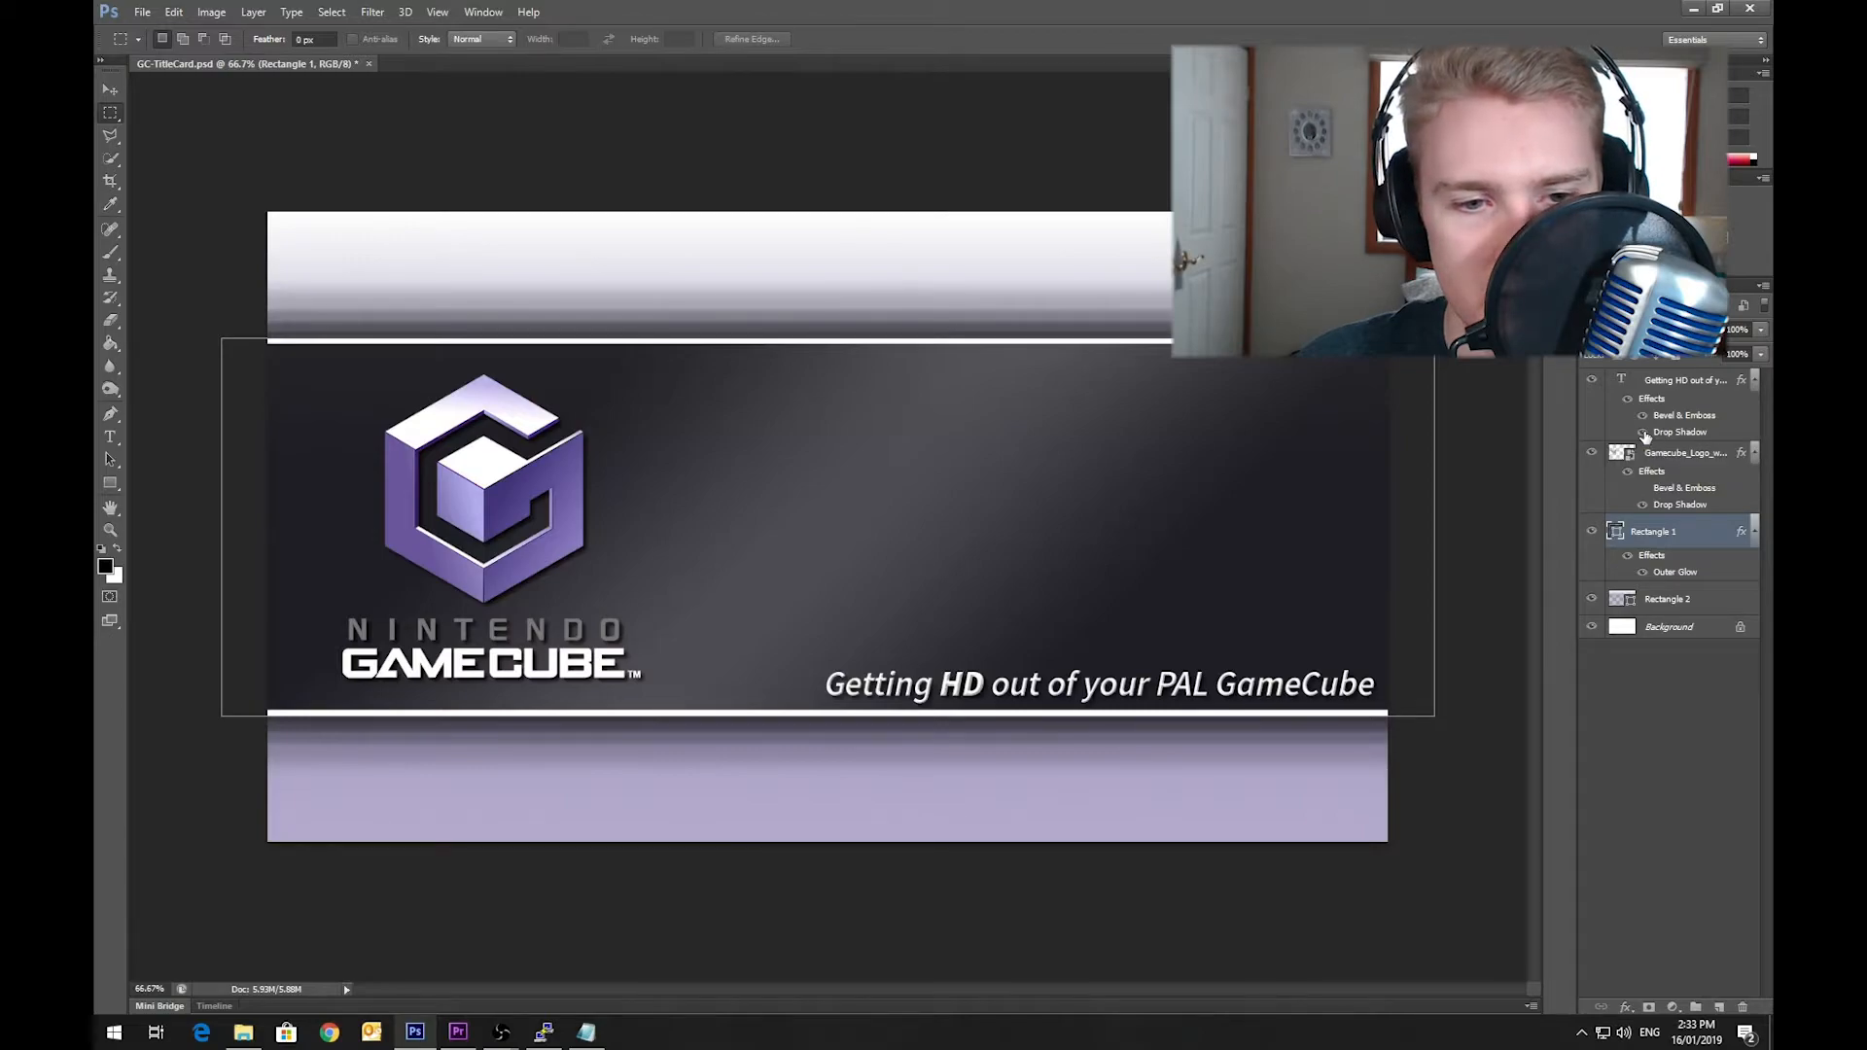
click(1642, 505)
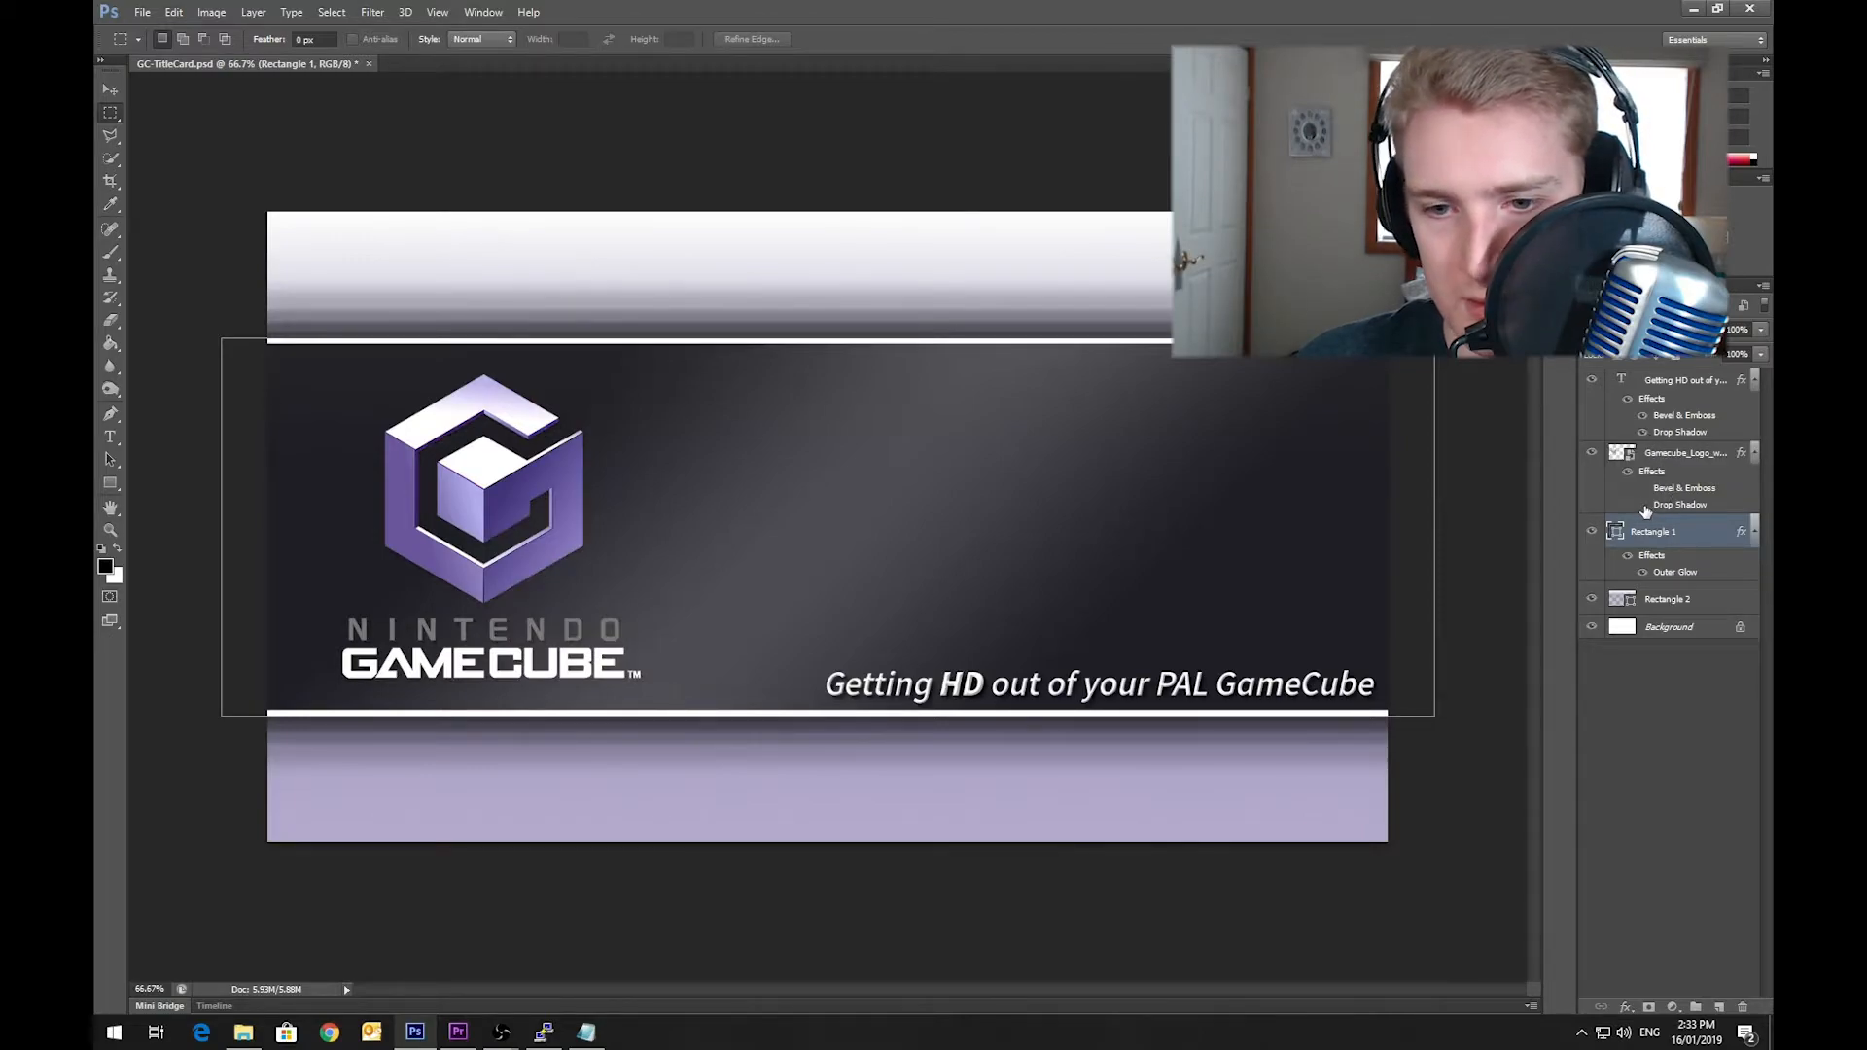
click(1642, 505)
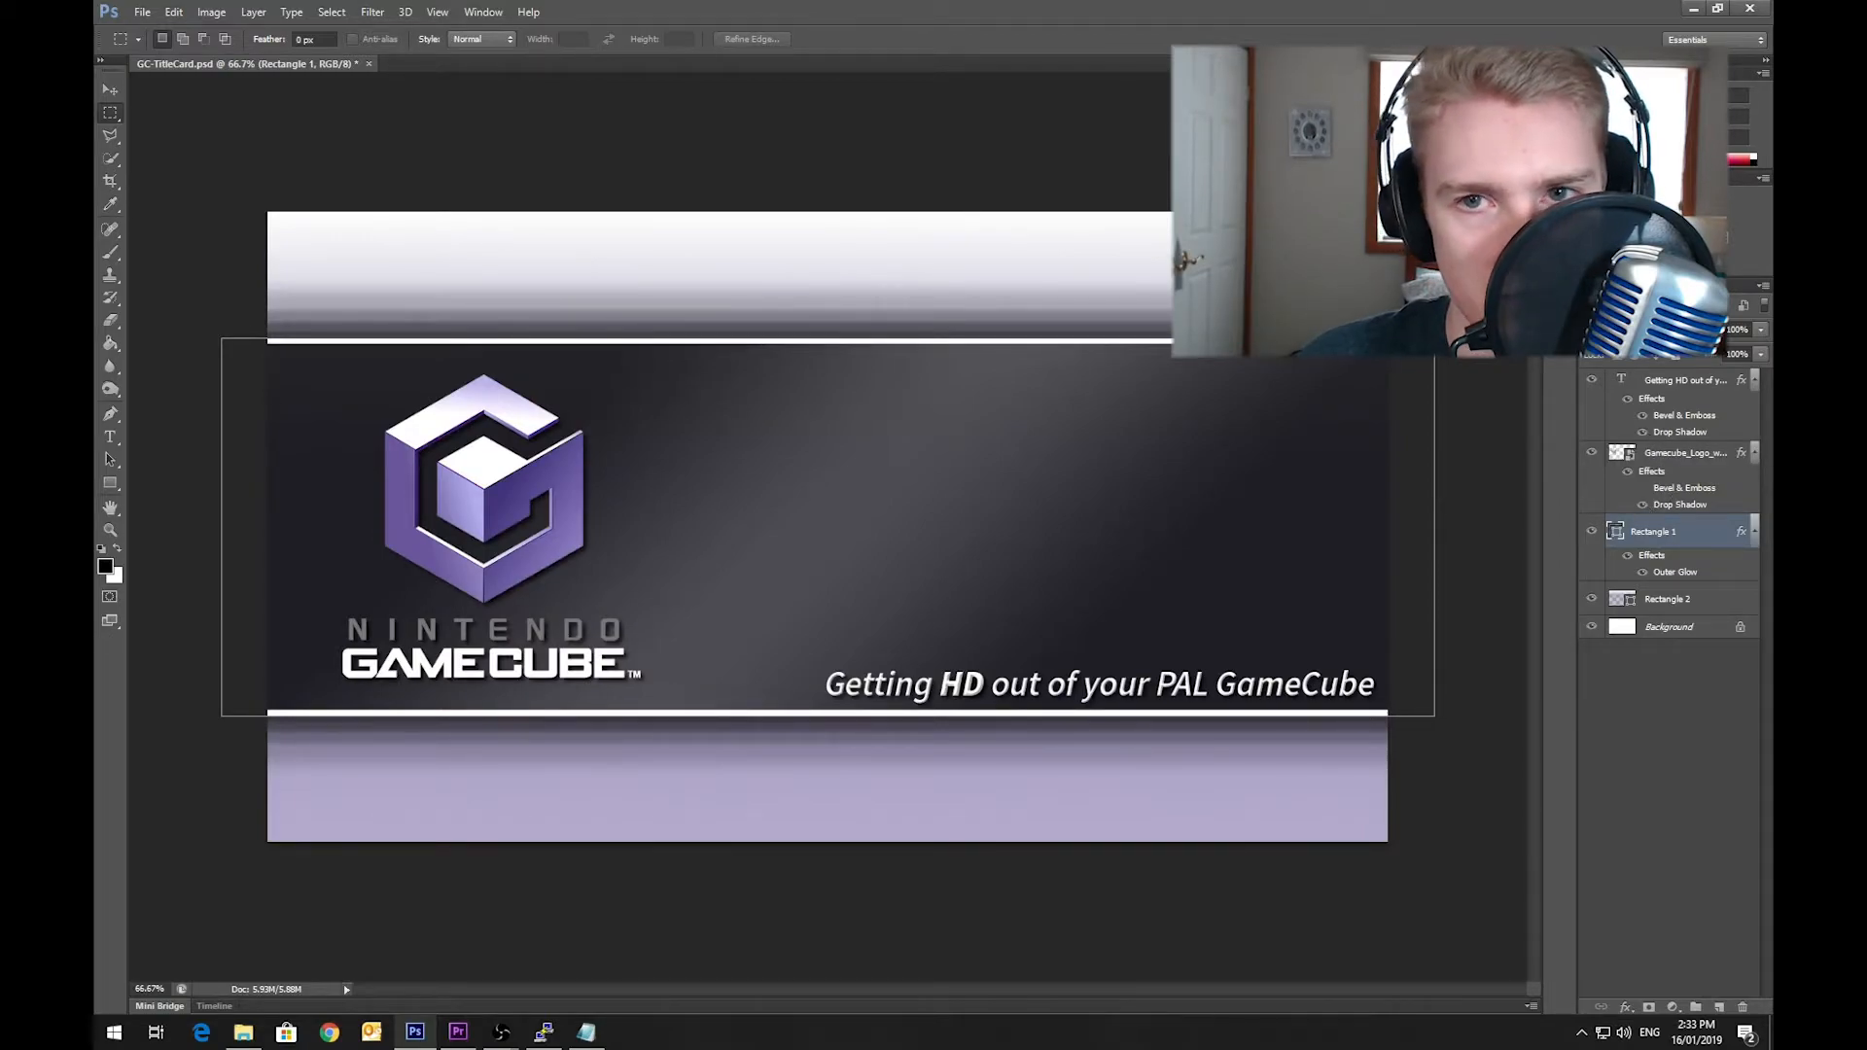
click(1685, 379)
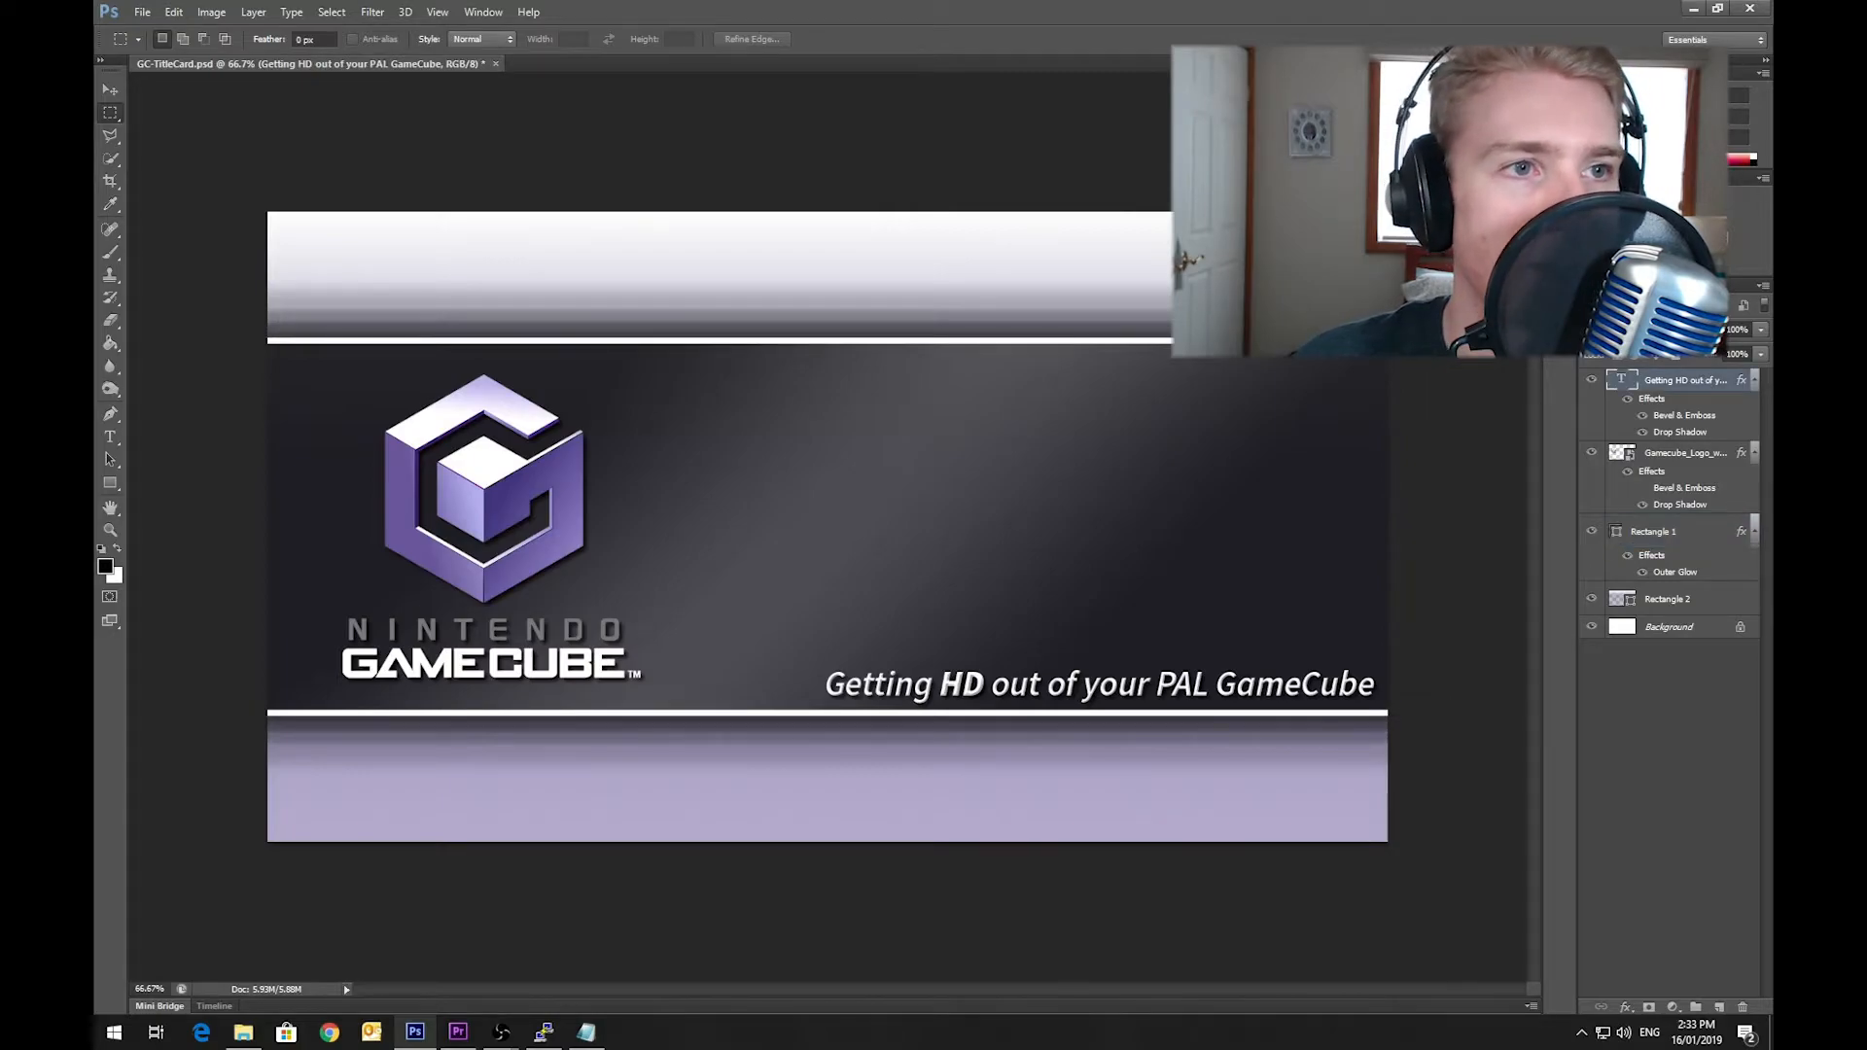
Step: View the settings for a new document and cancel without creating one
key(ctrl+n)
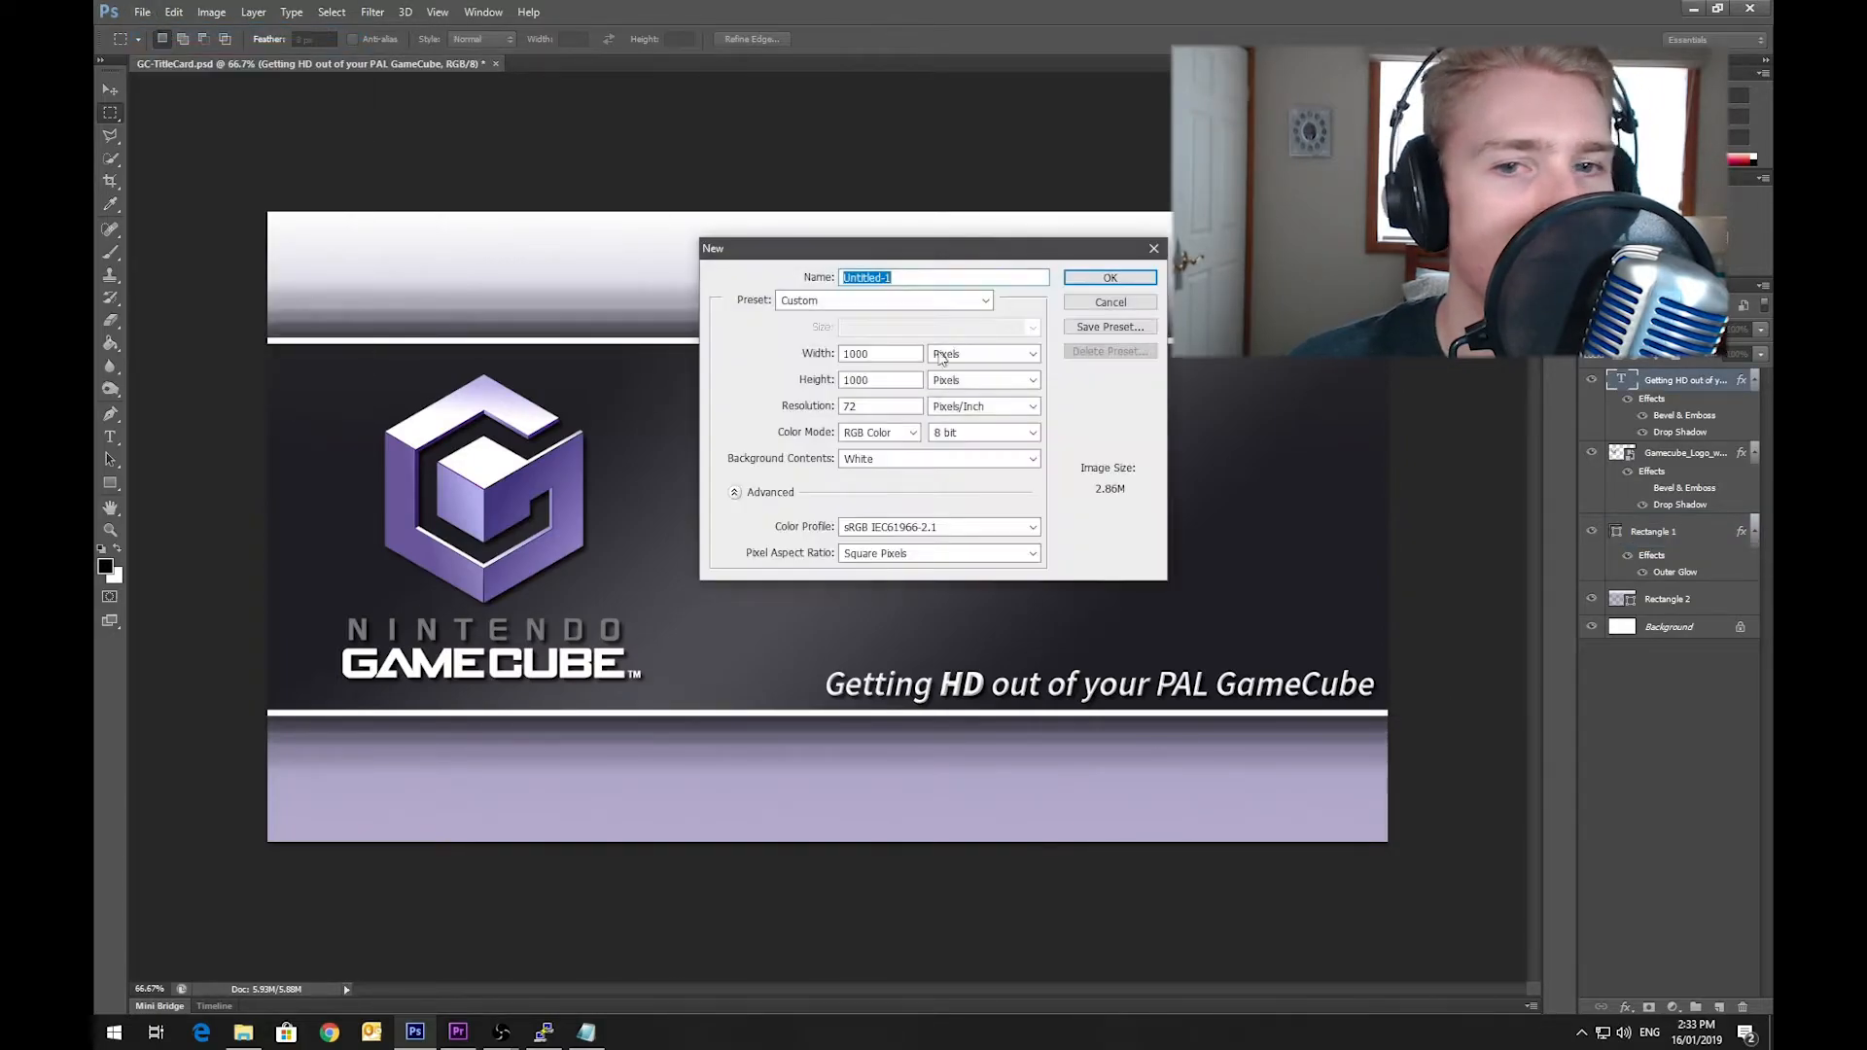
key(Tab)
key(End)
click(1118, 302)
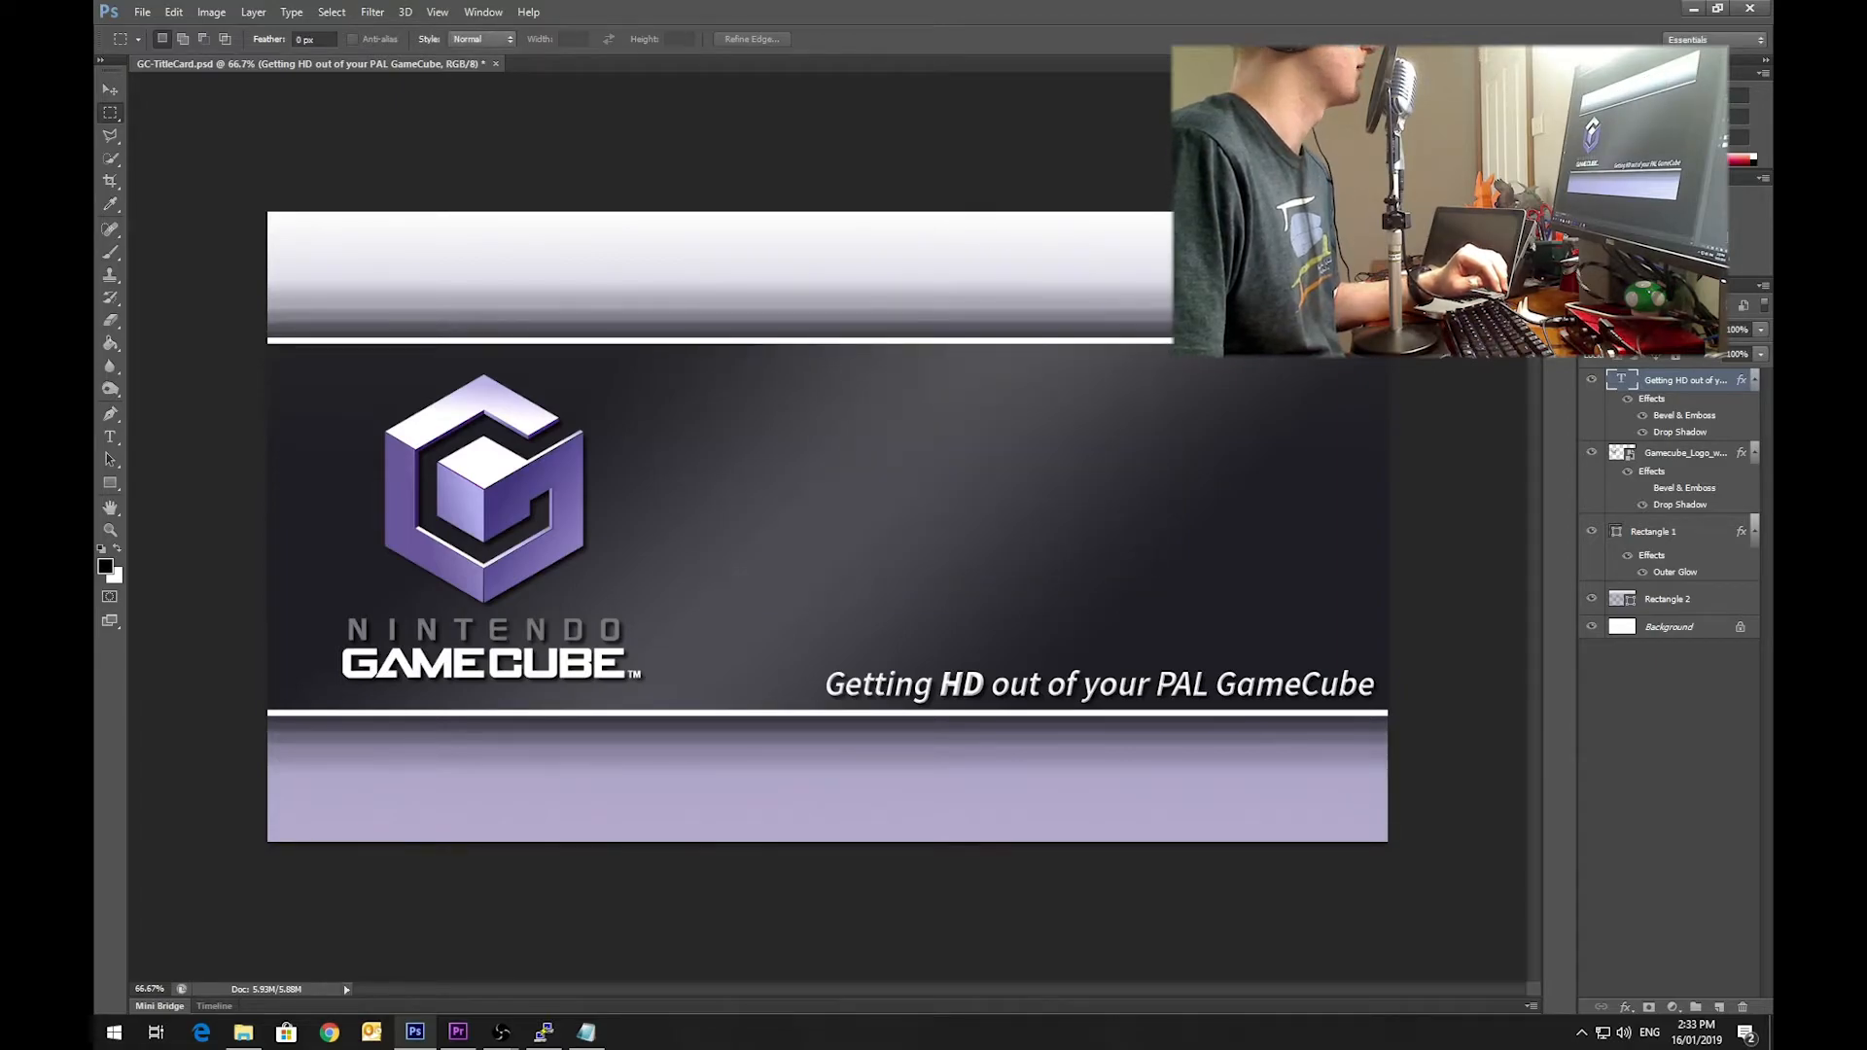
Step: Set up saving the title card as GC-TitleCard.png in PNG format in the live folder, and cancel the save
click(141, 10)
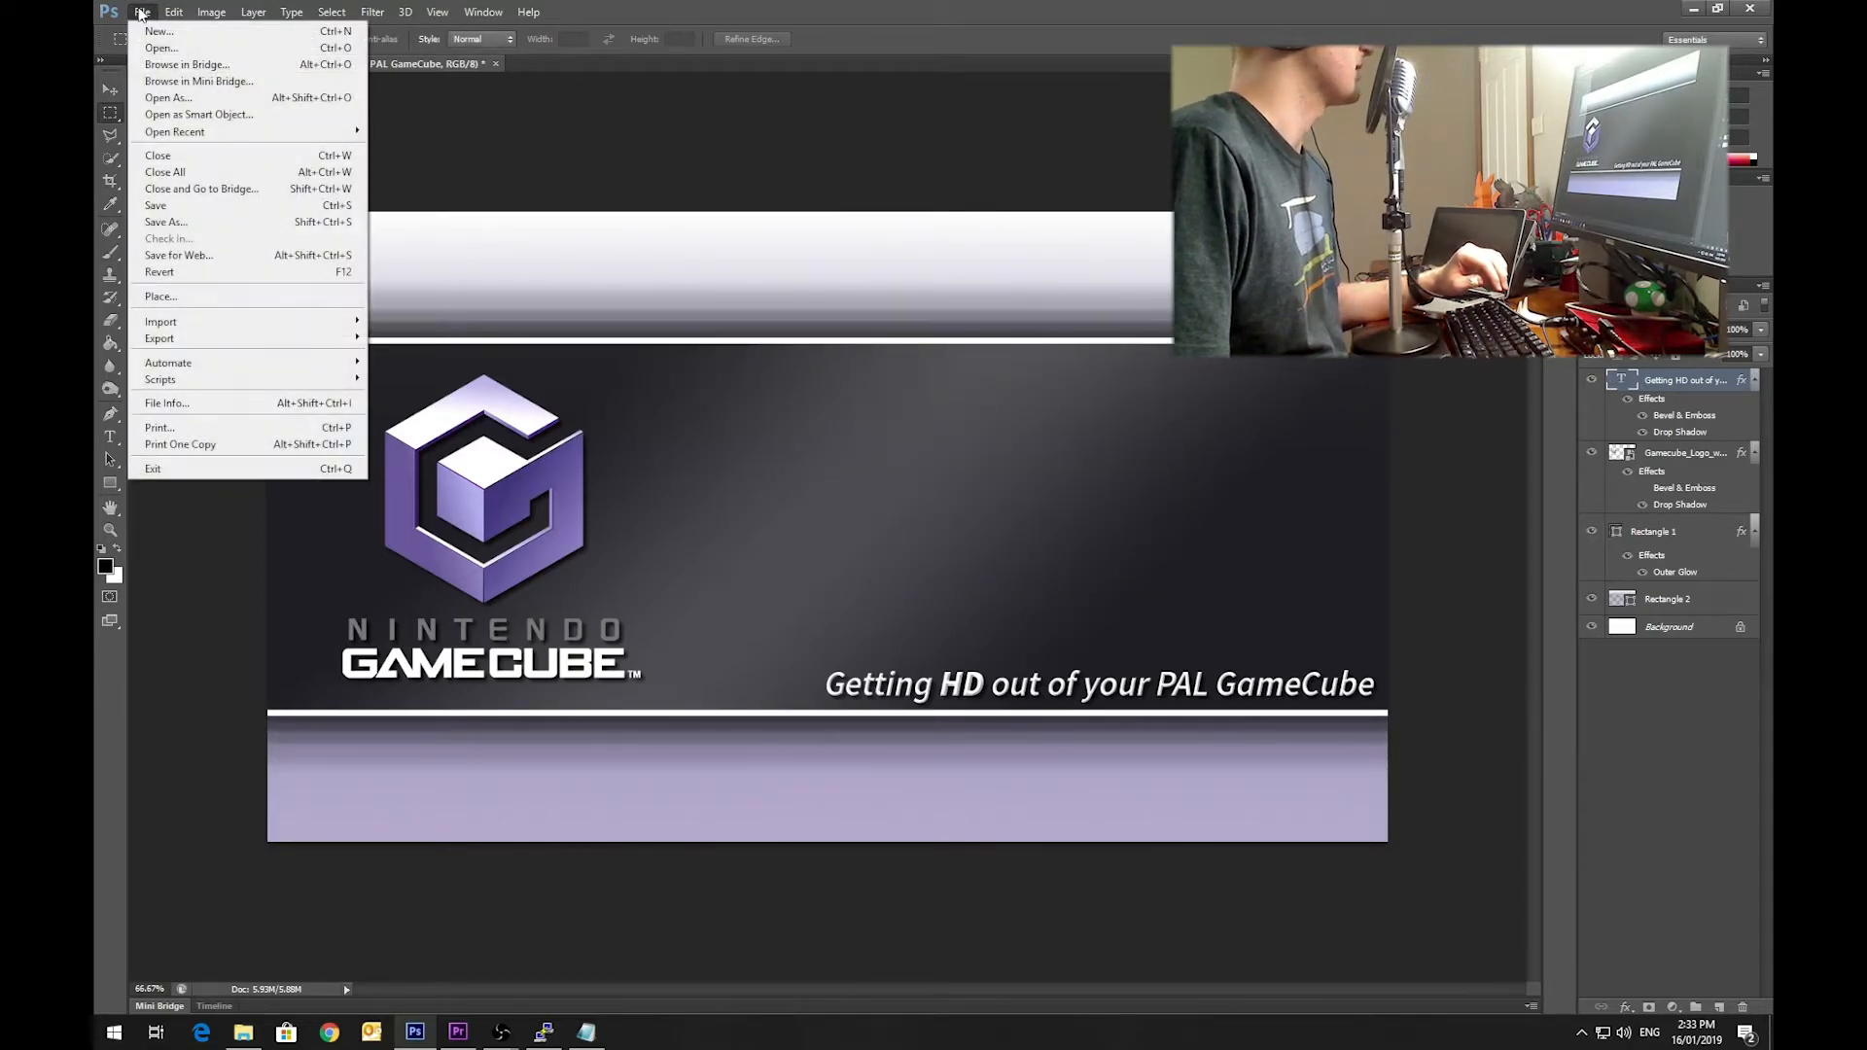
click(223, 221)
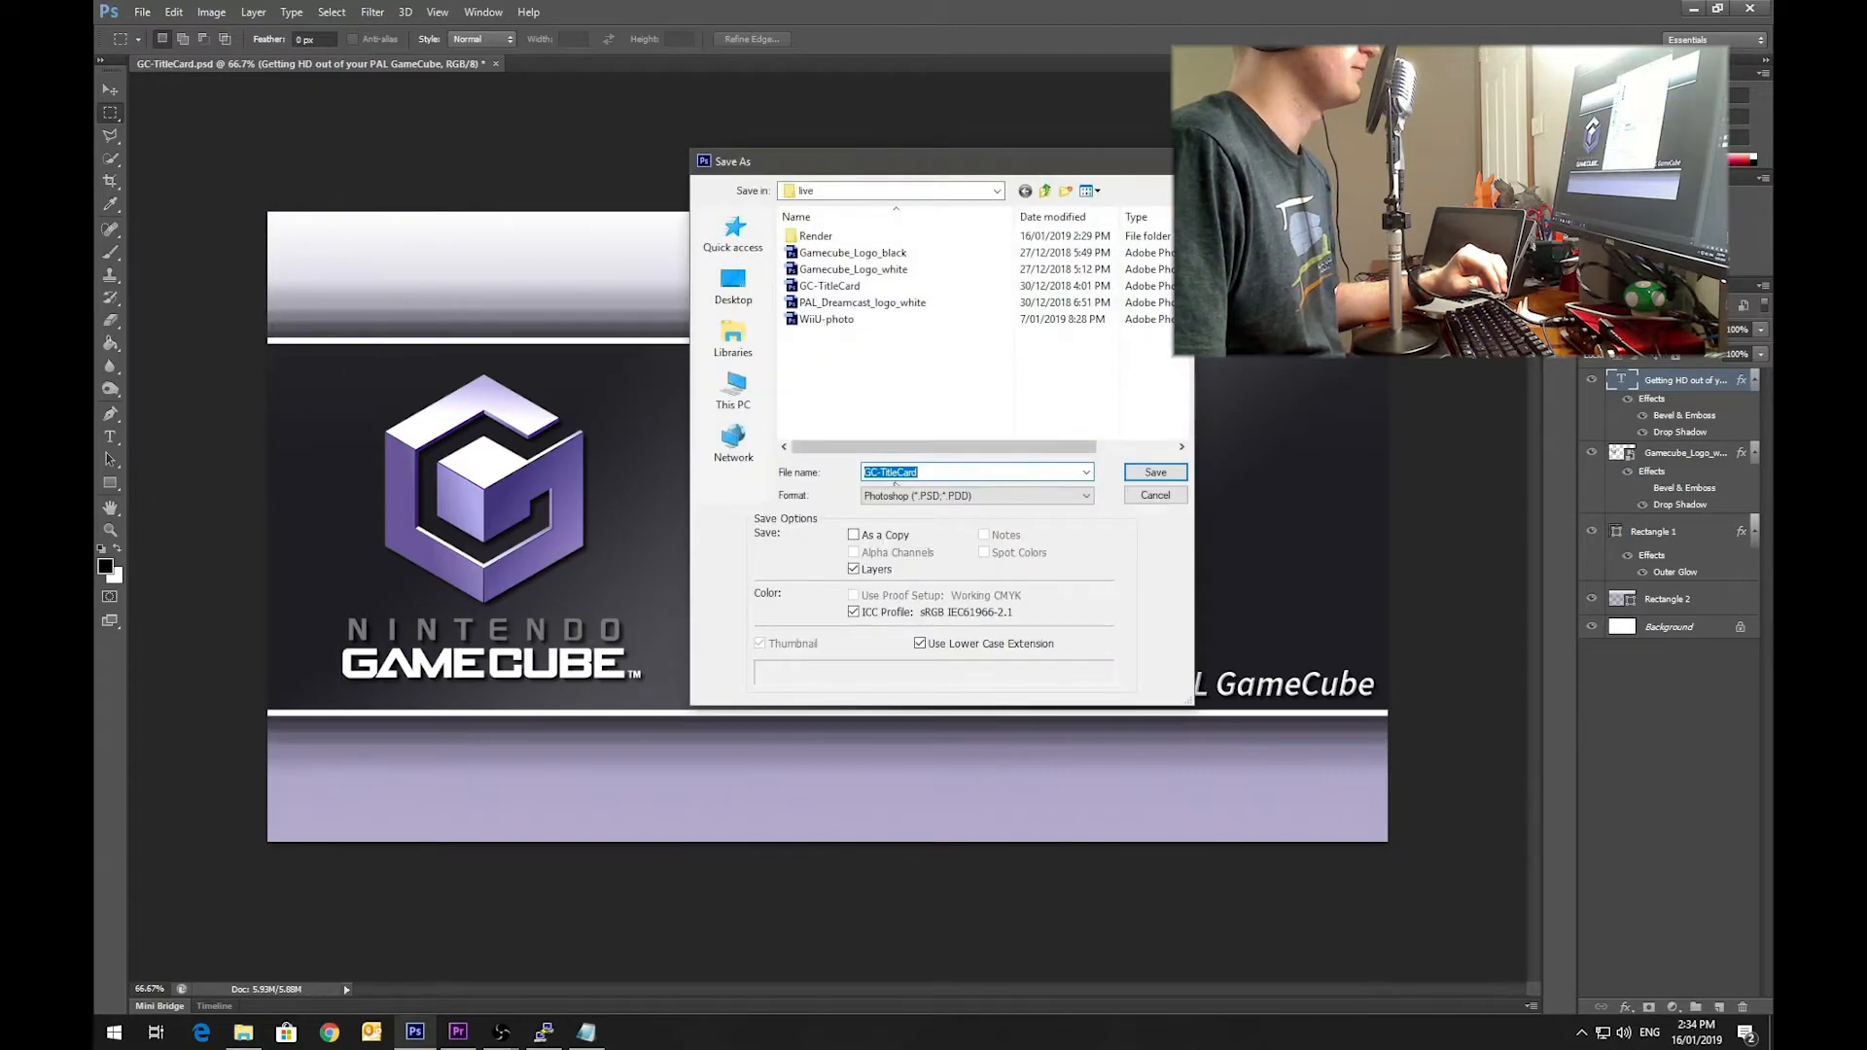
click(973, 494)
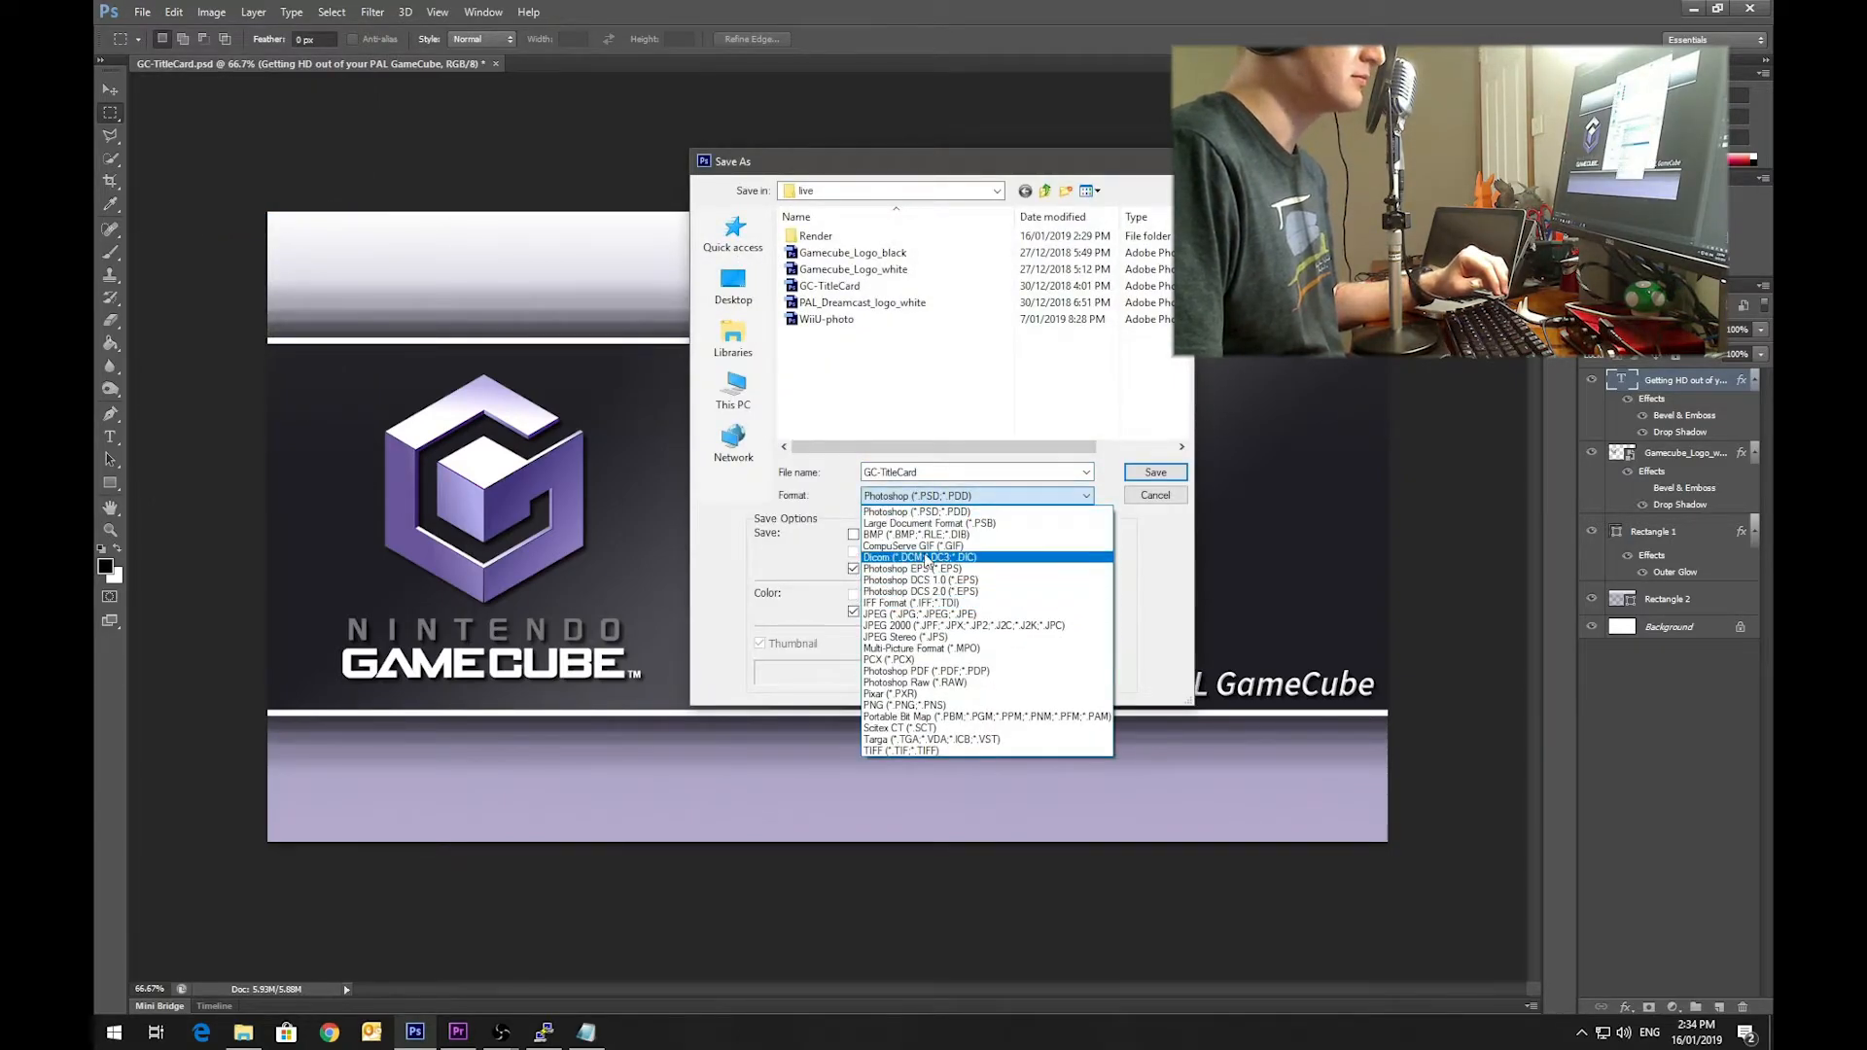
click(928, 705)
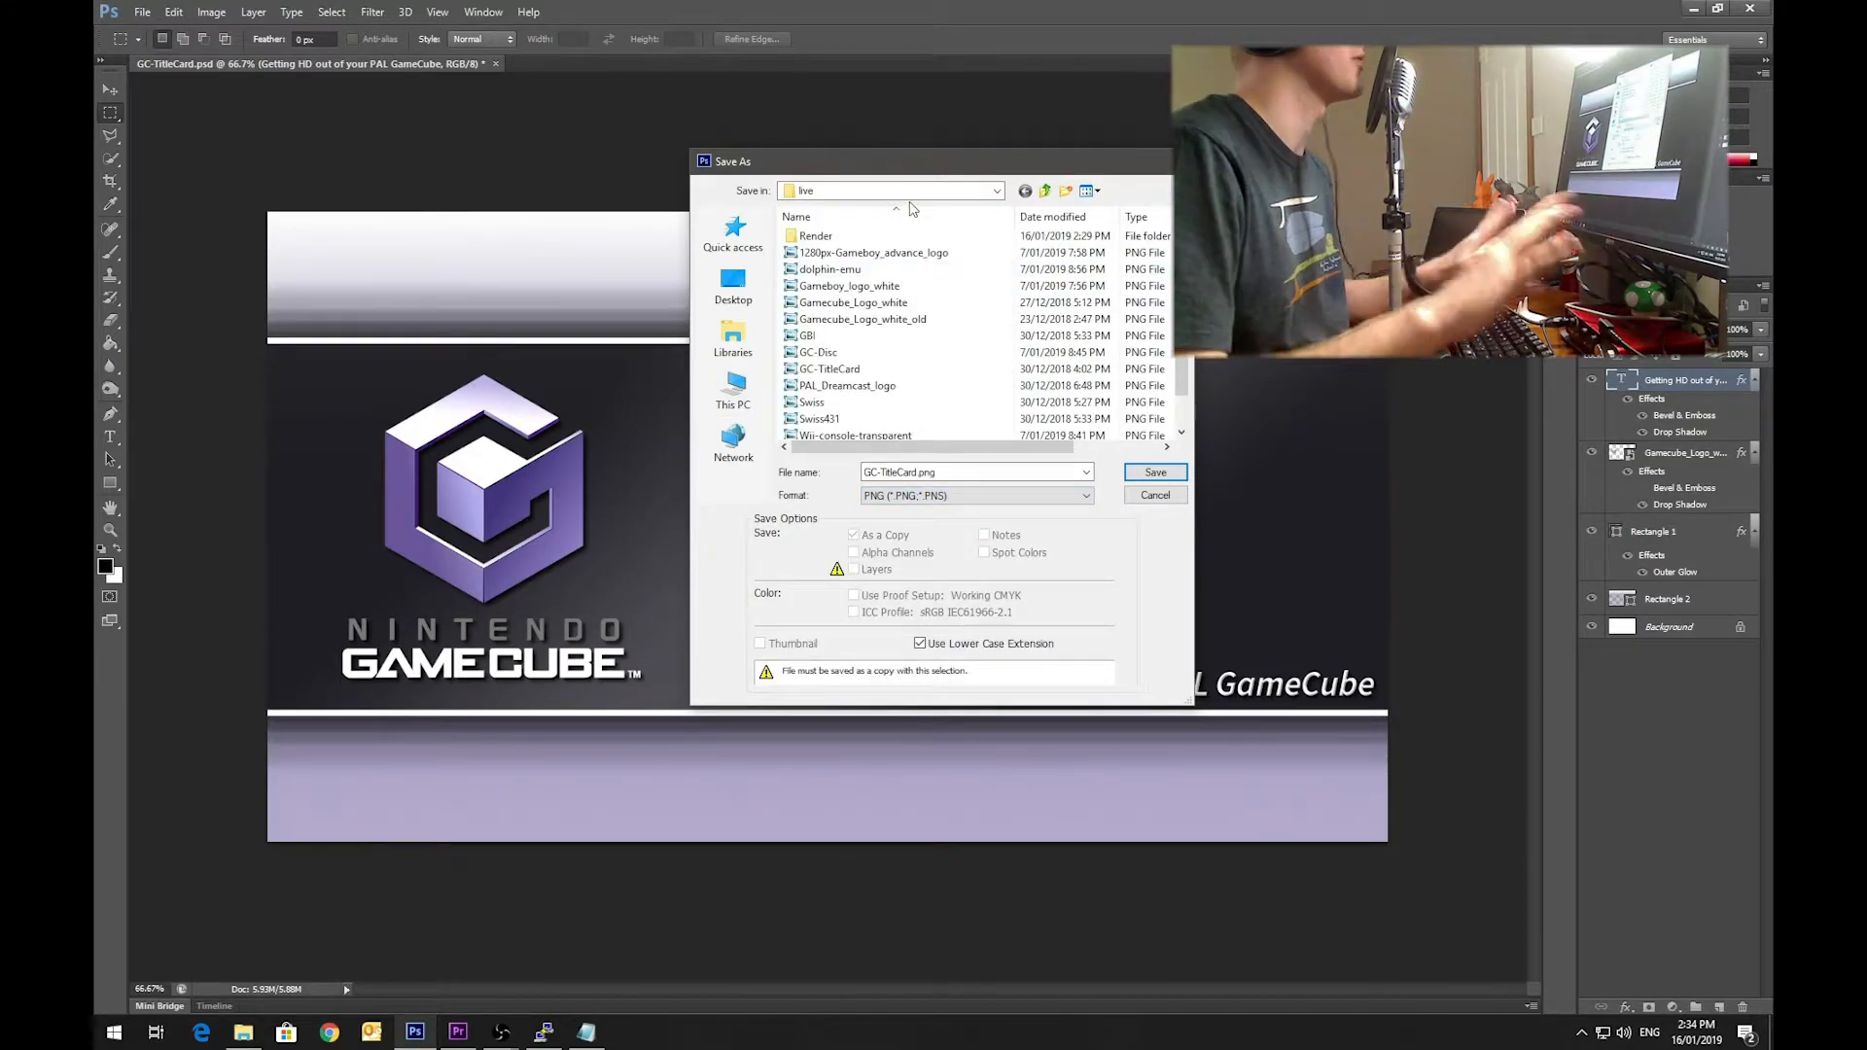
click(1168, 497)
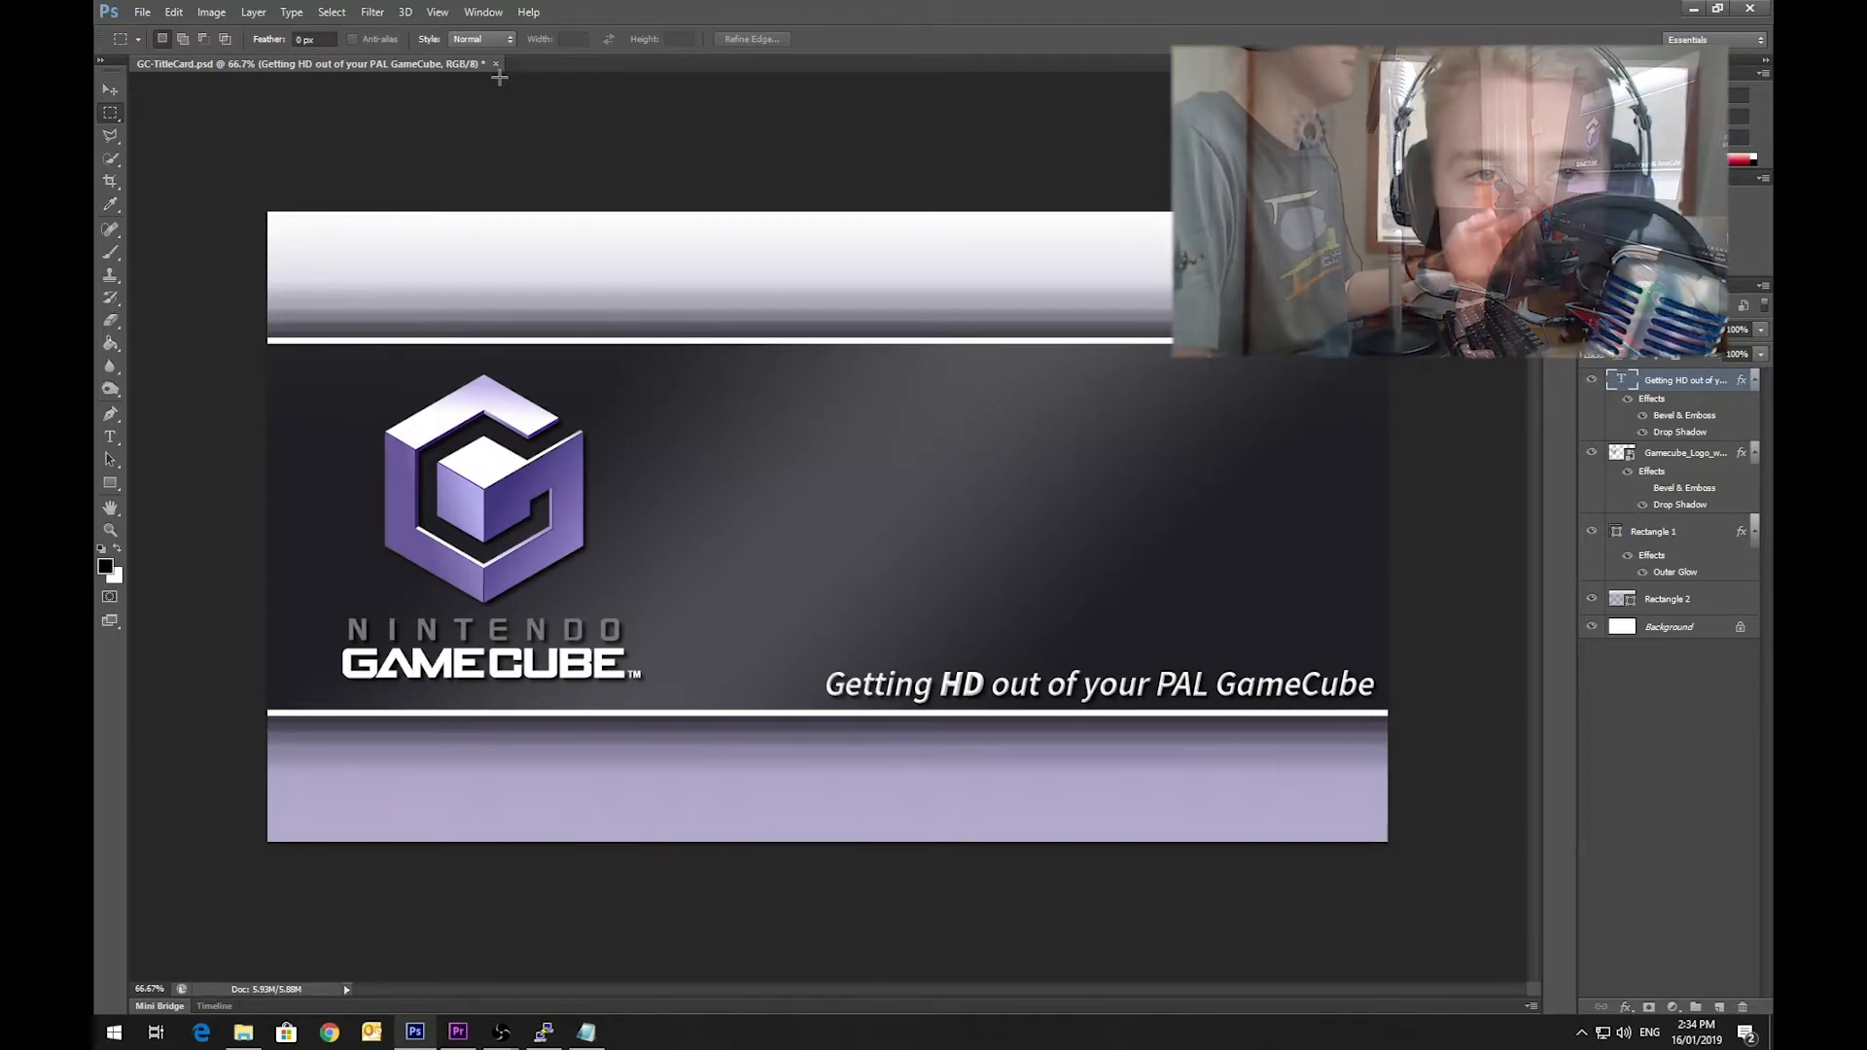
Step: Close GC-TitleCard.psd without saving its changes and exit Photoshop
click(495, 64)
click(941, 385)
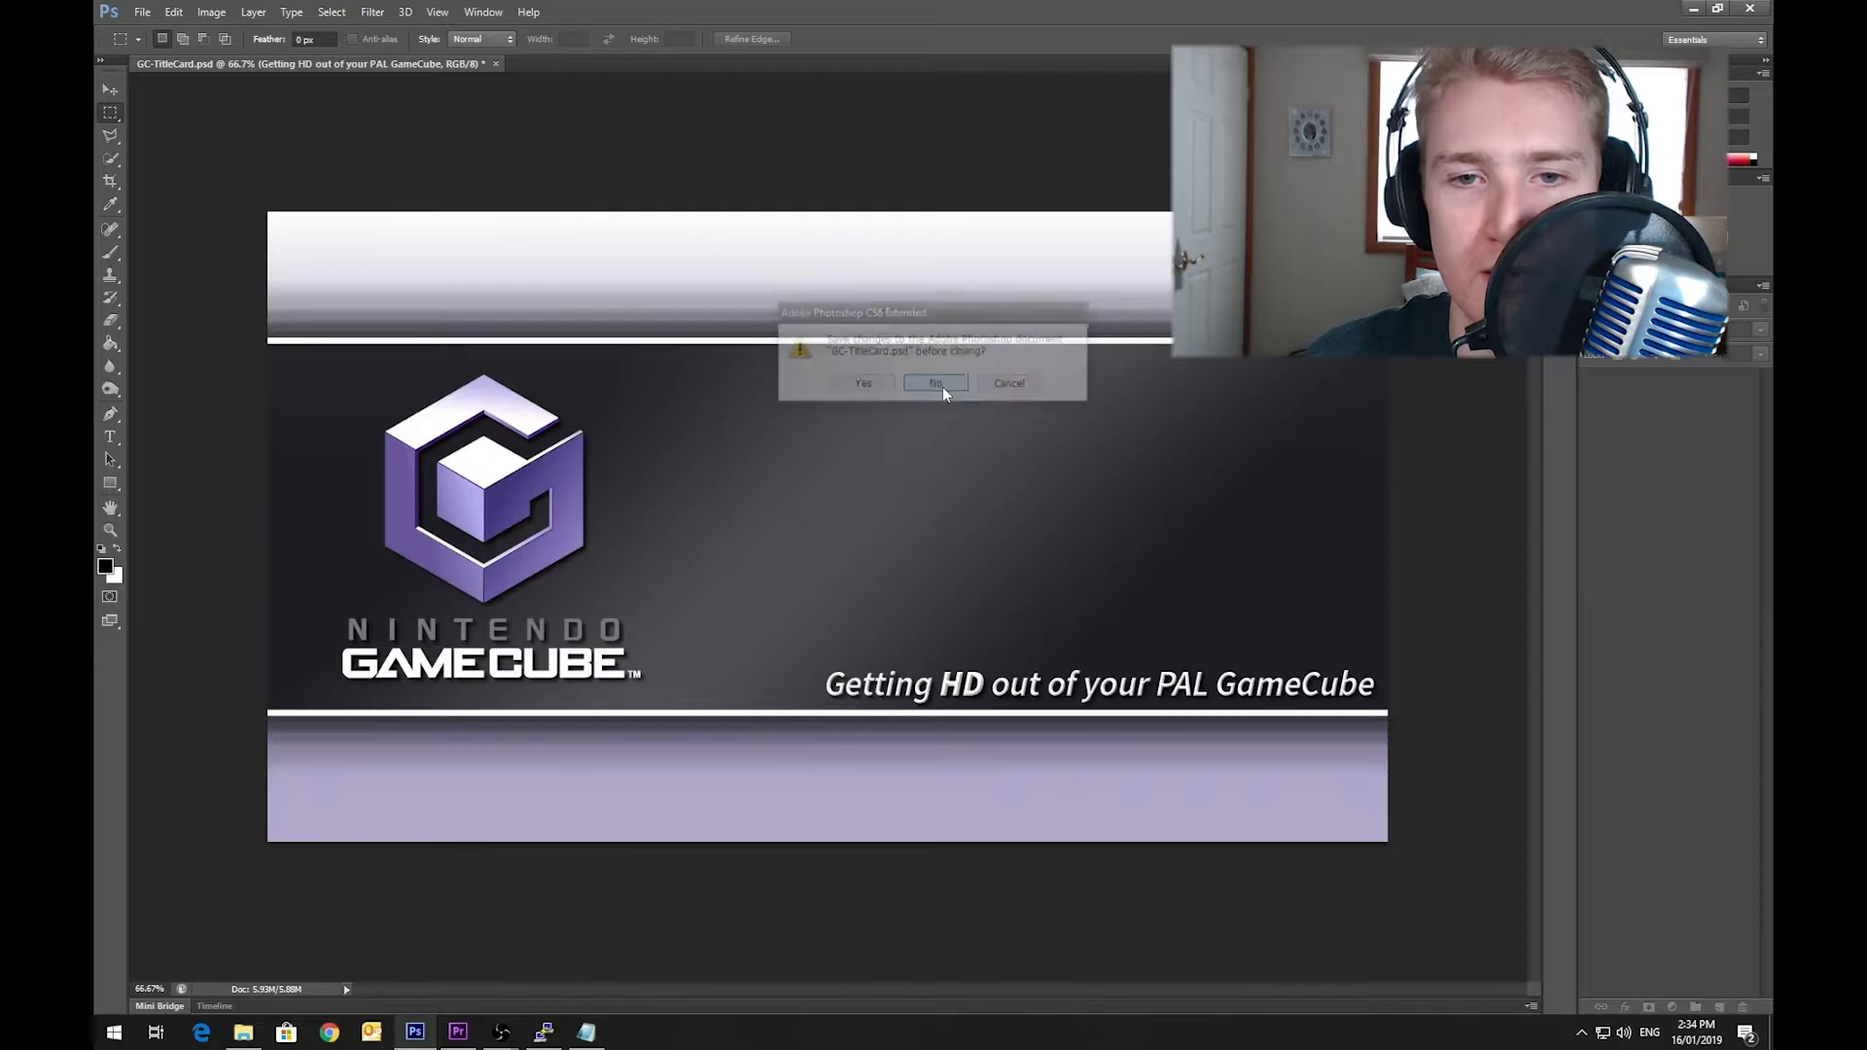
click(1750, 8)
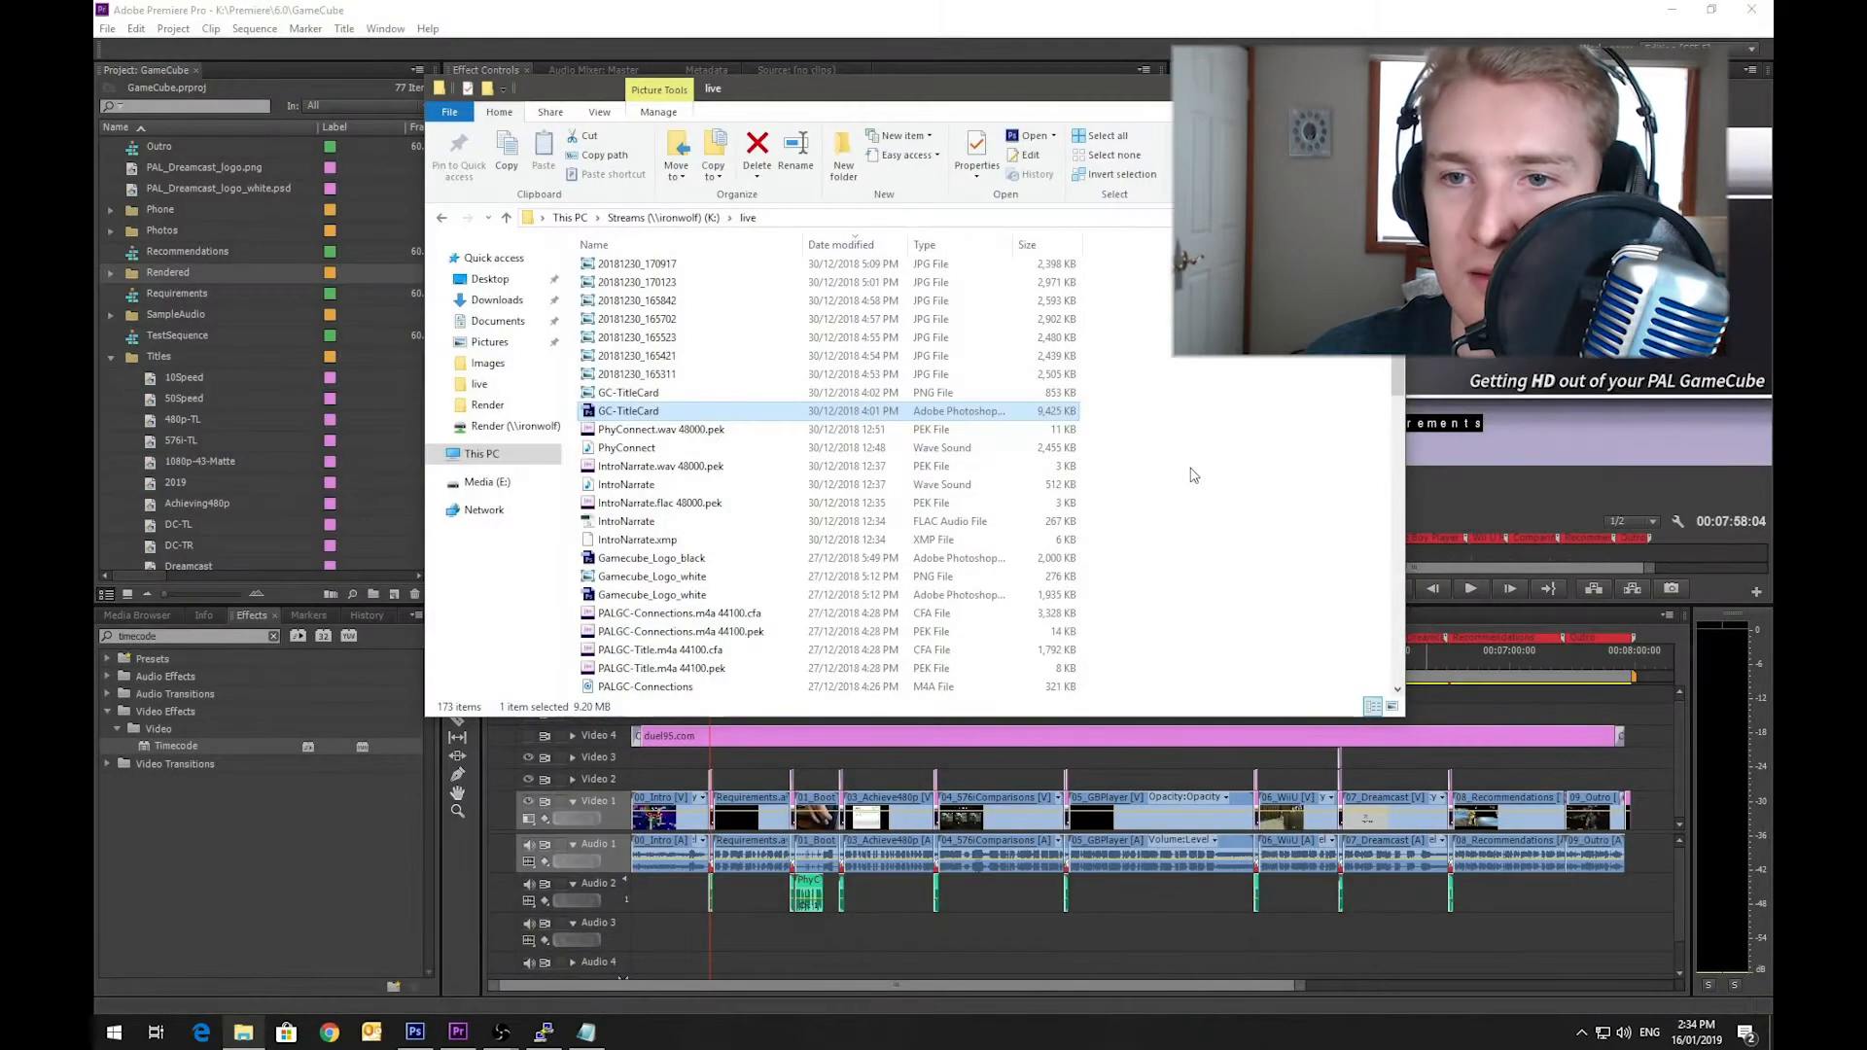
Step: Open the Photoshop file Gamecube_Logo_white from the live folder
scroll(753, 522, down, 4)
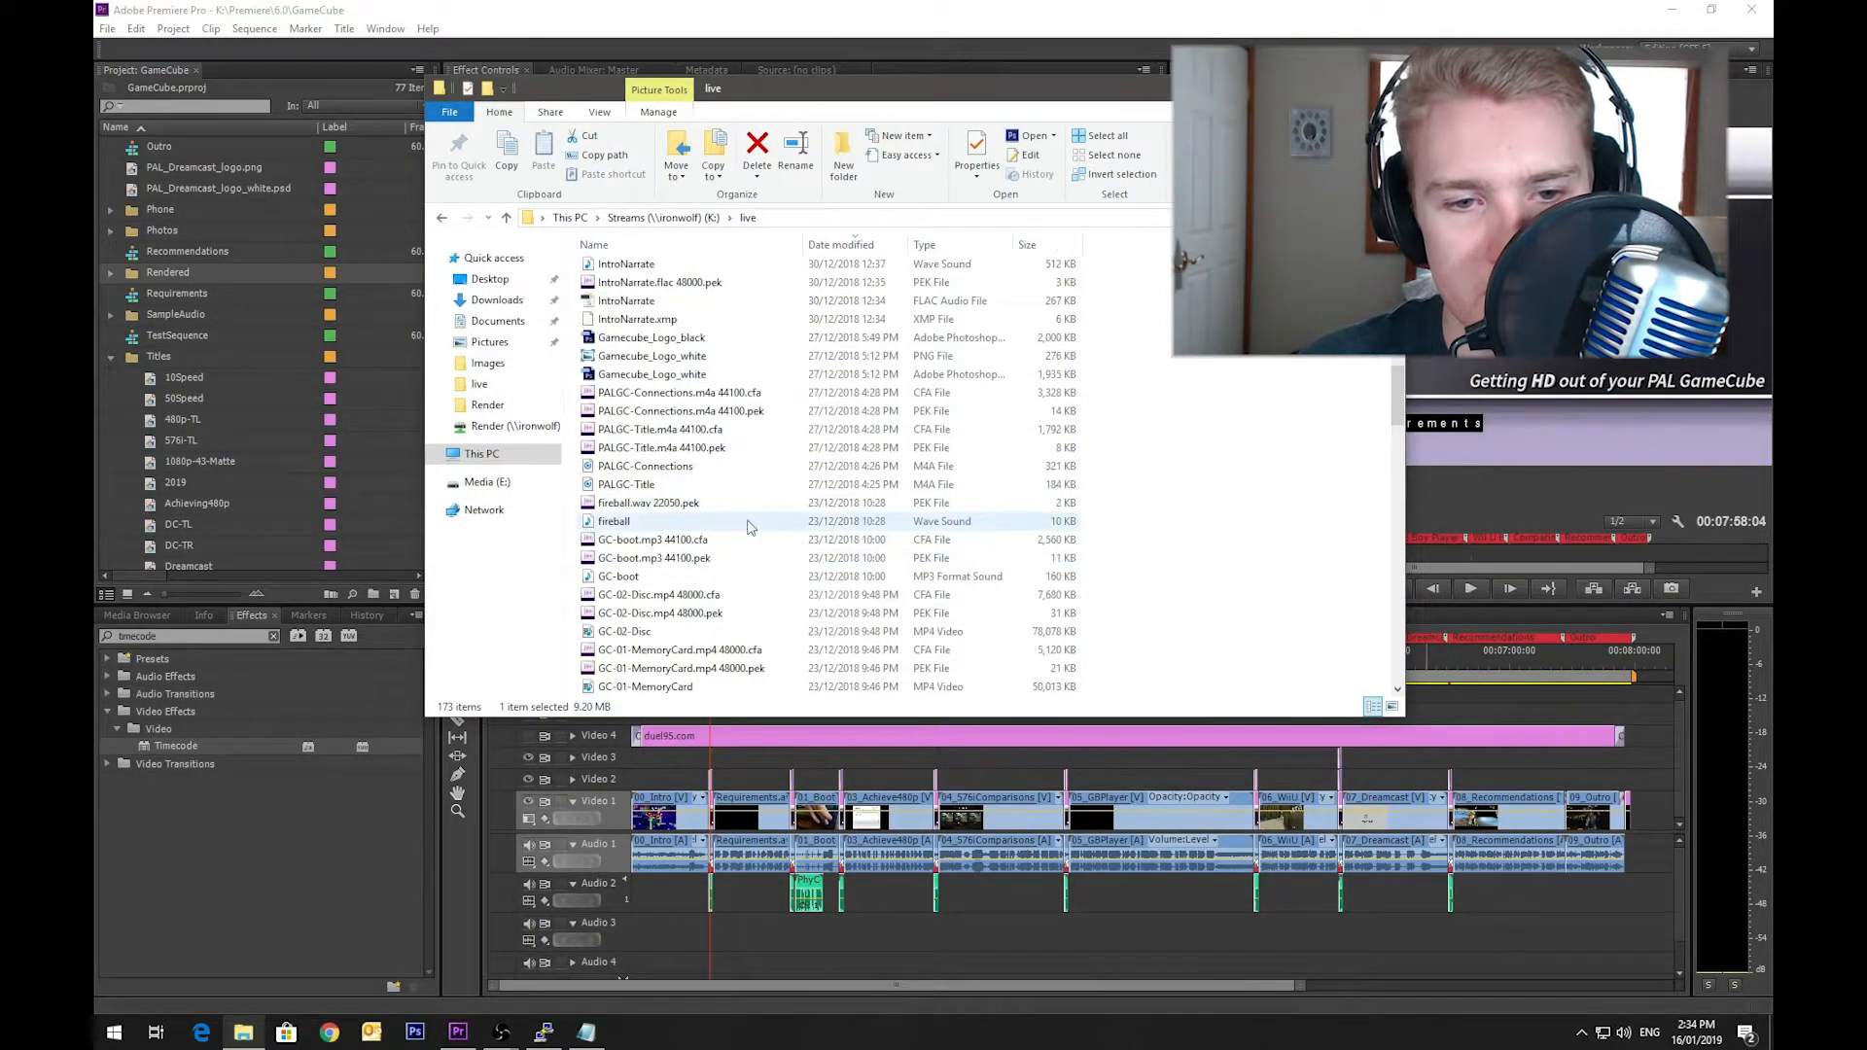
scroll(710, 435, down, 1)
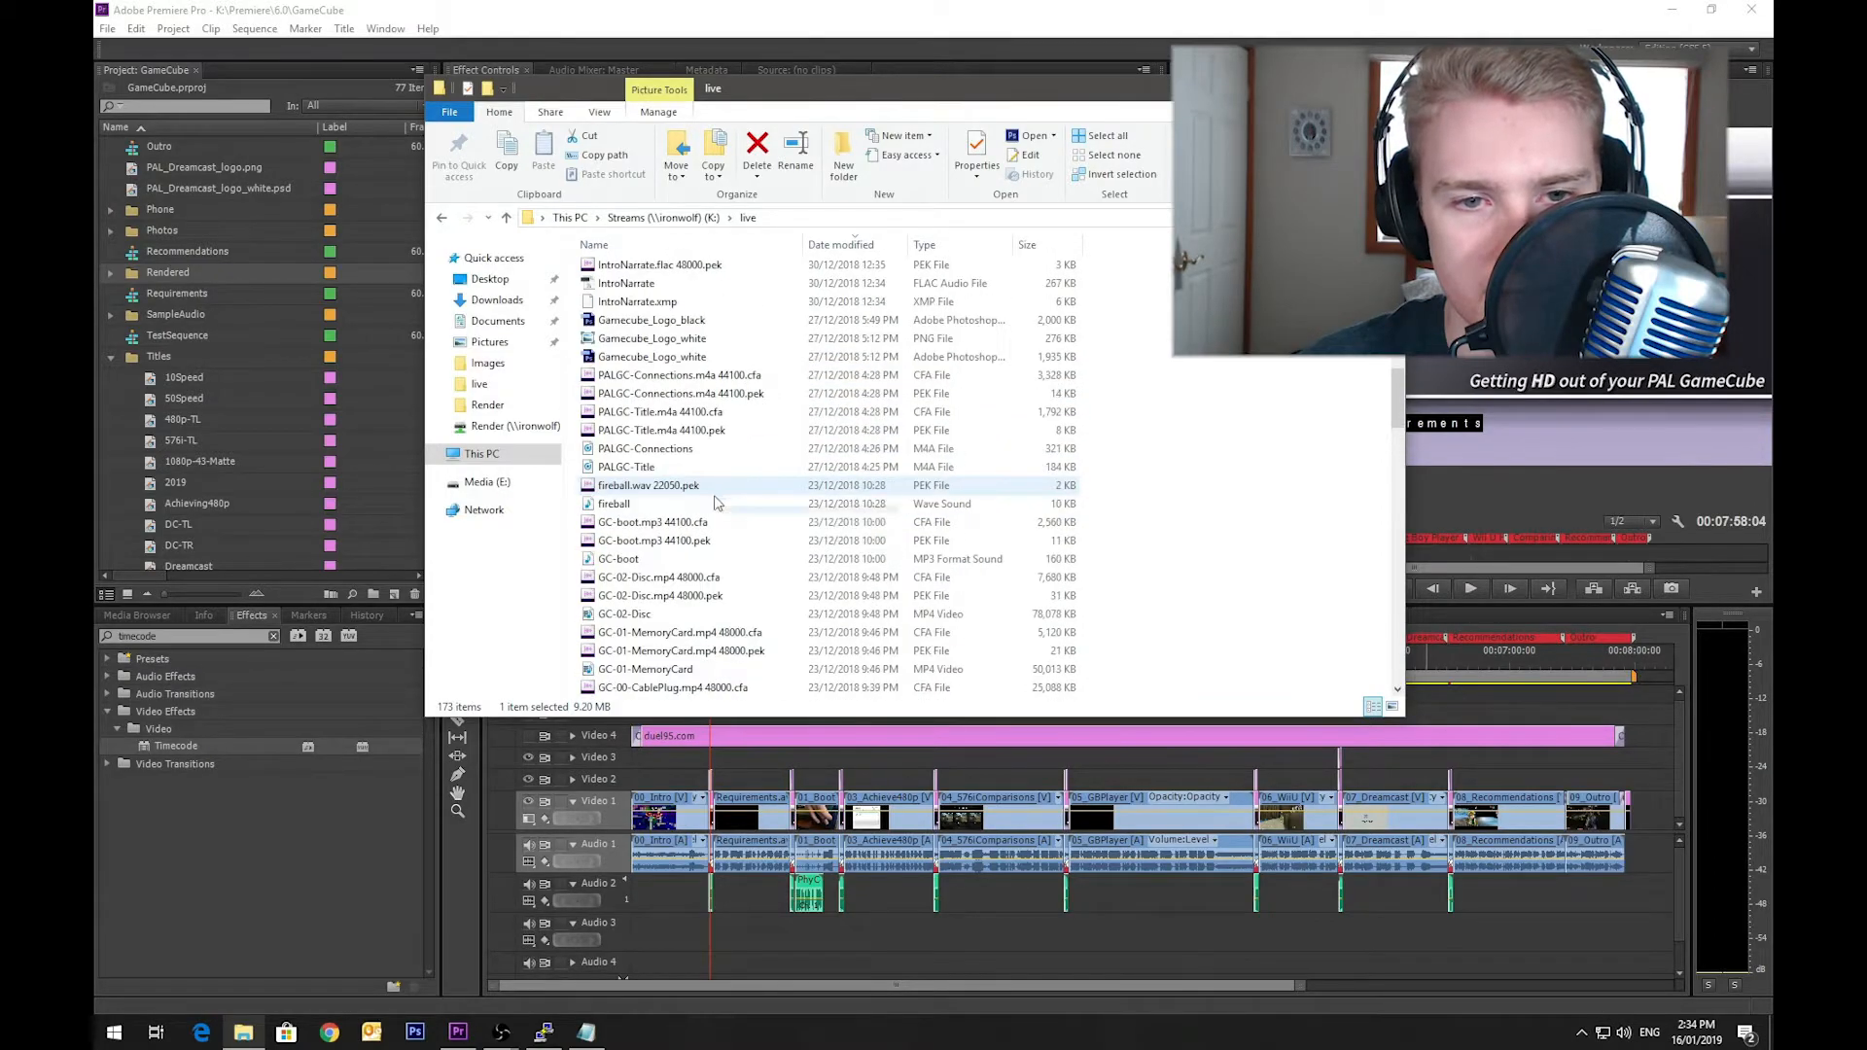
double_click(678, 358)
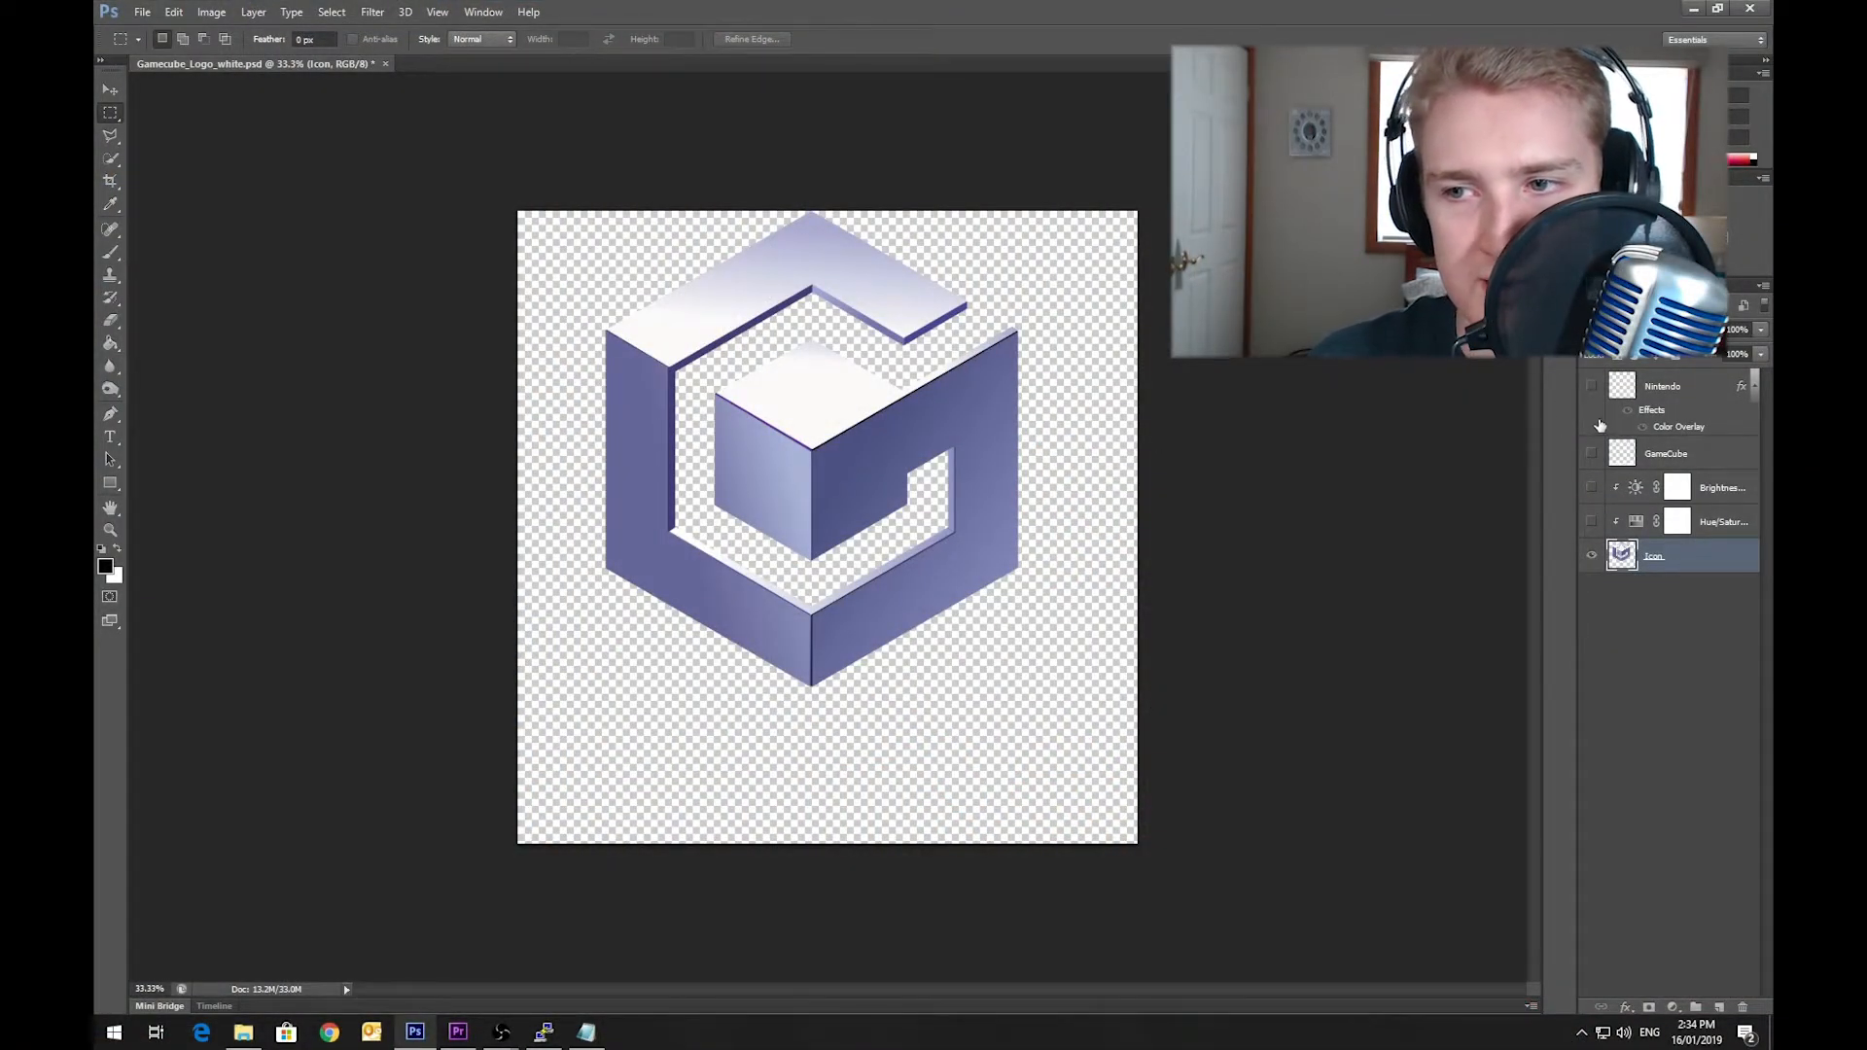
Step: Show the Nintendo and GameCube text layers and toggle the Nintendo layer's effects off and on to compare the colours
click(1591, 387)
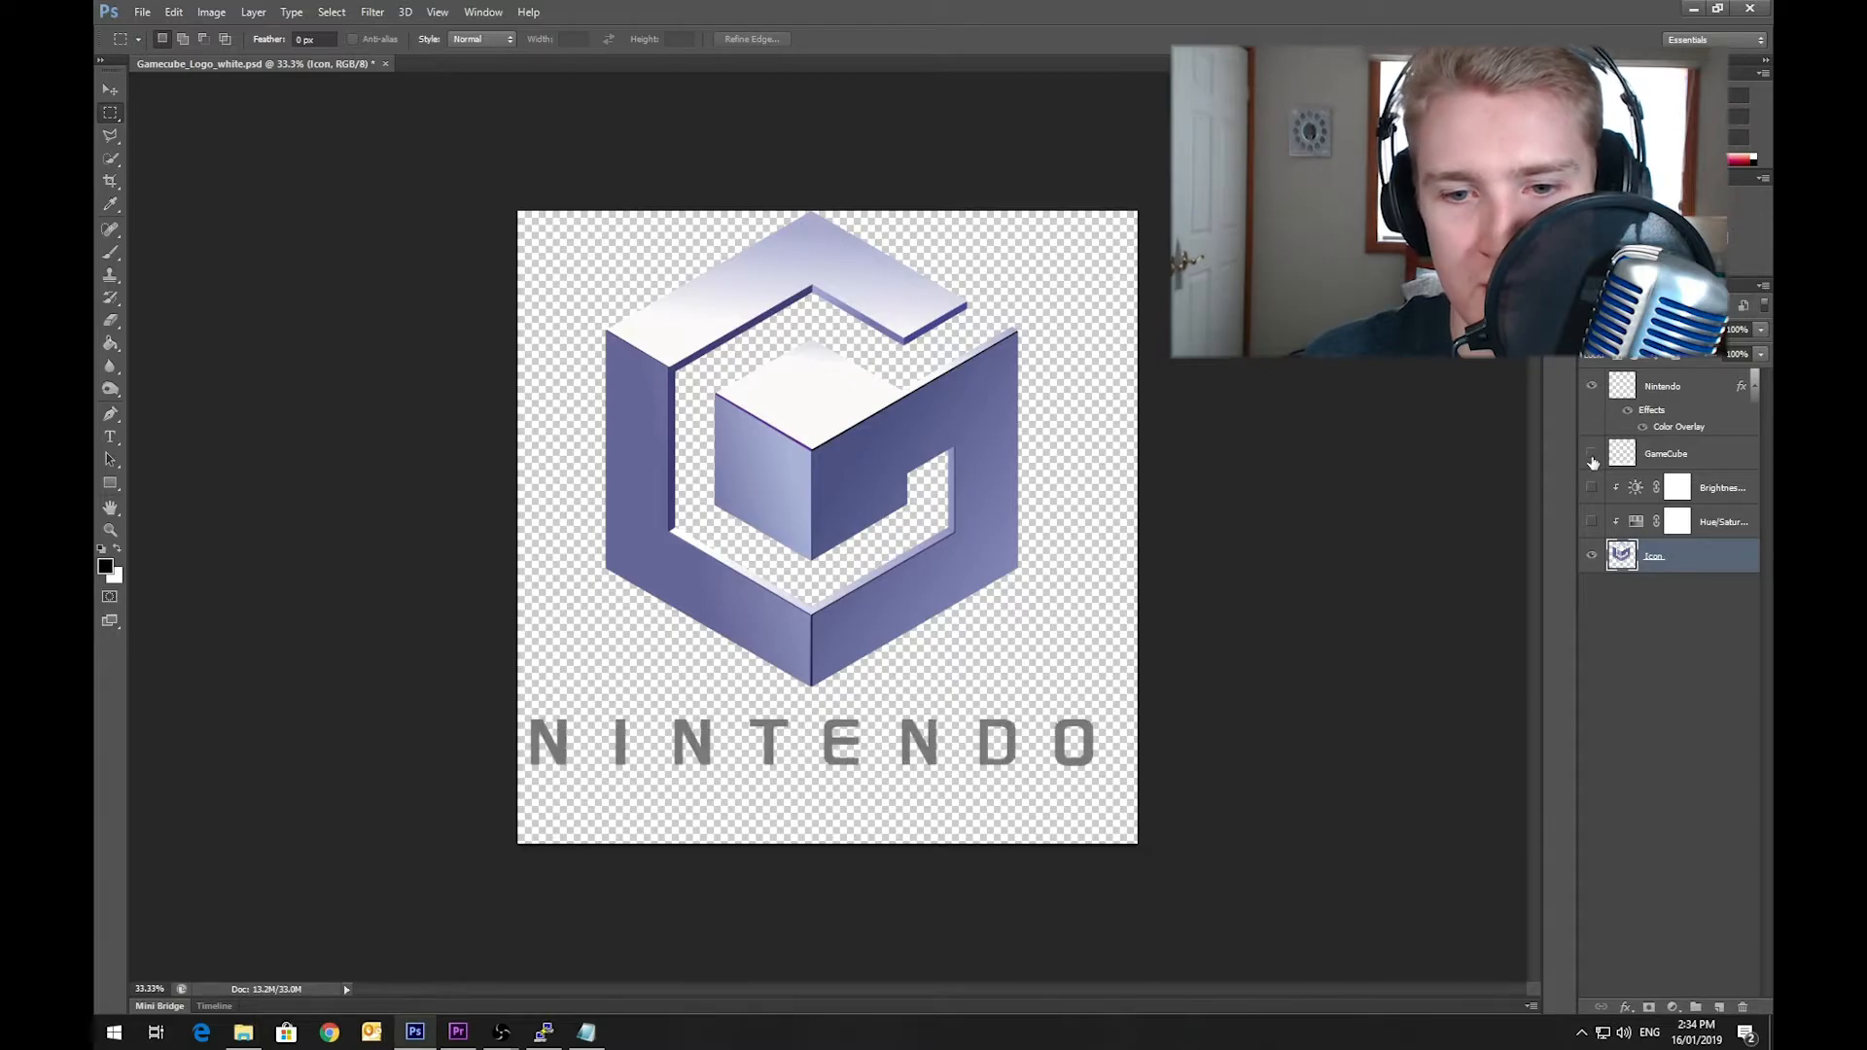
click(1591, 454)
click(1627, 412)
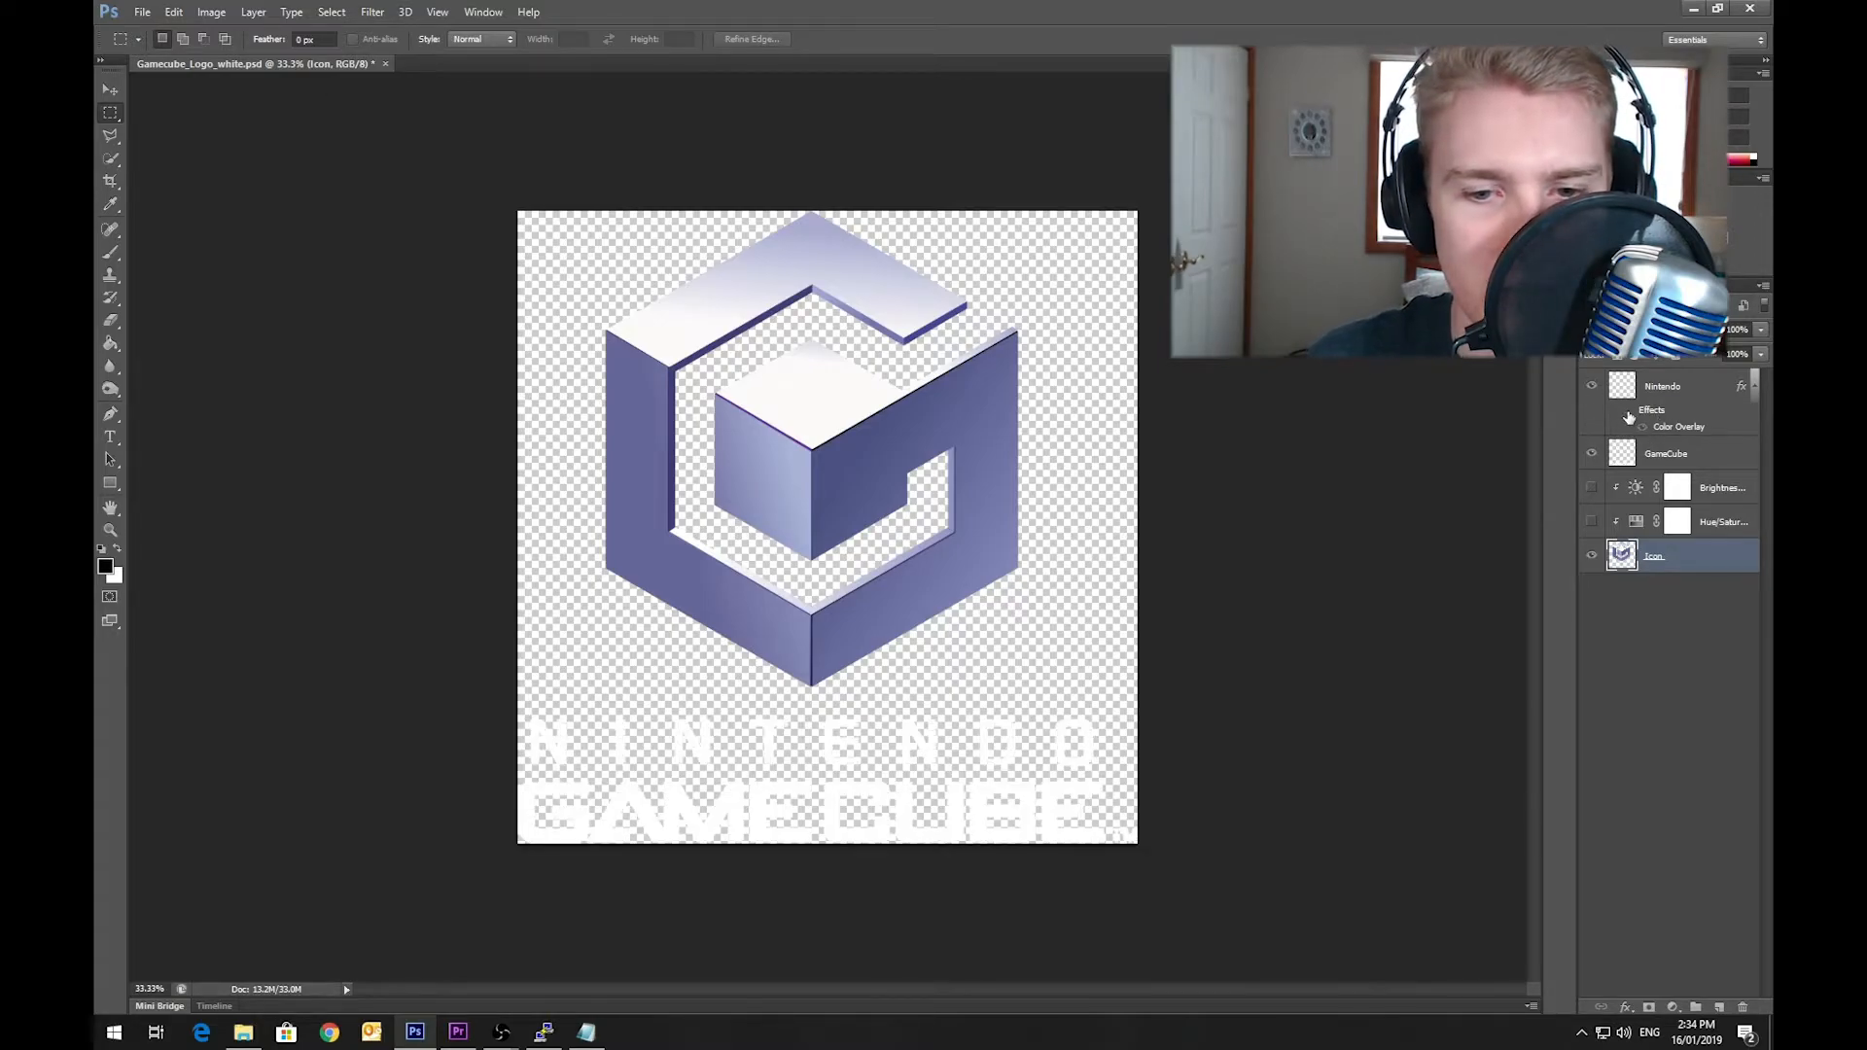
click(1628, 412)
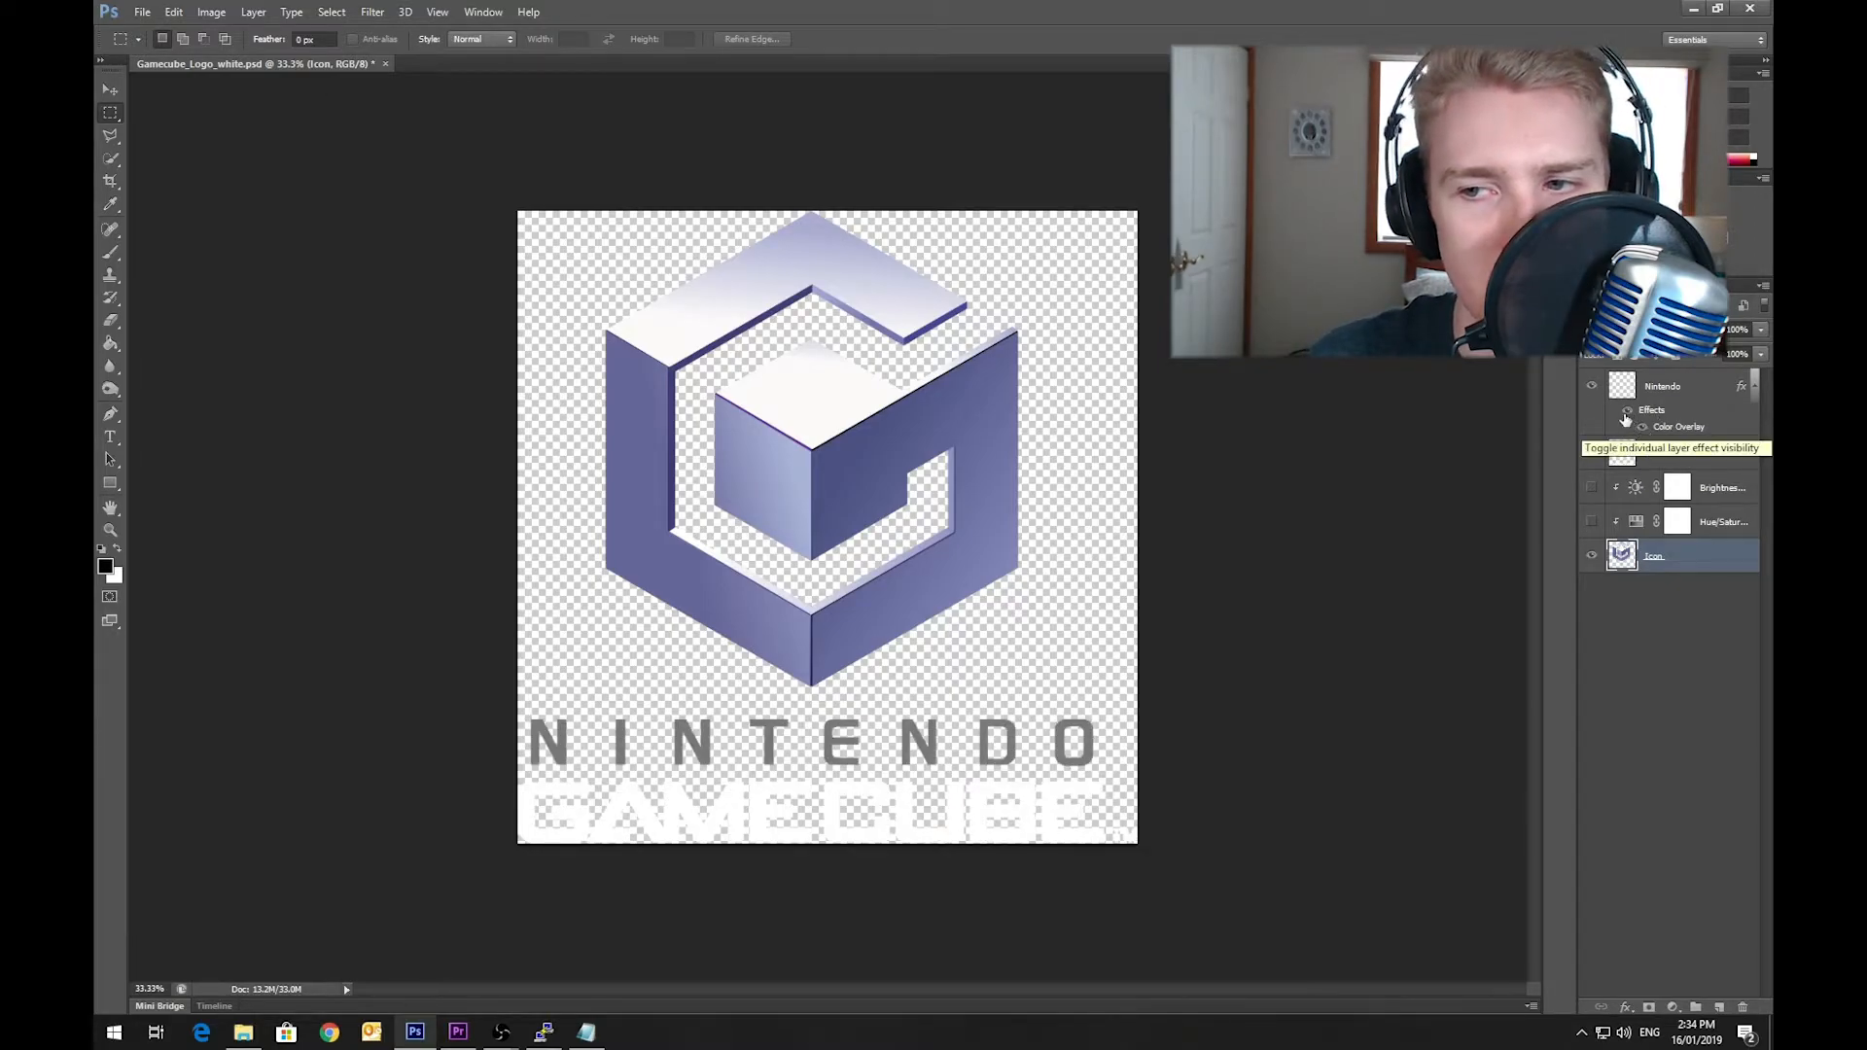
click(1626, 413)
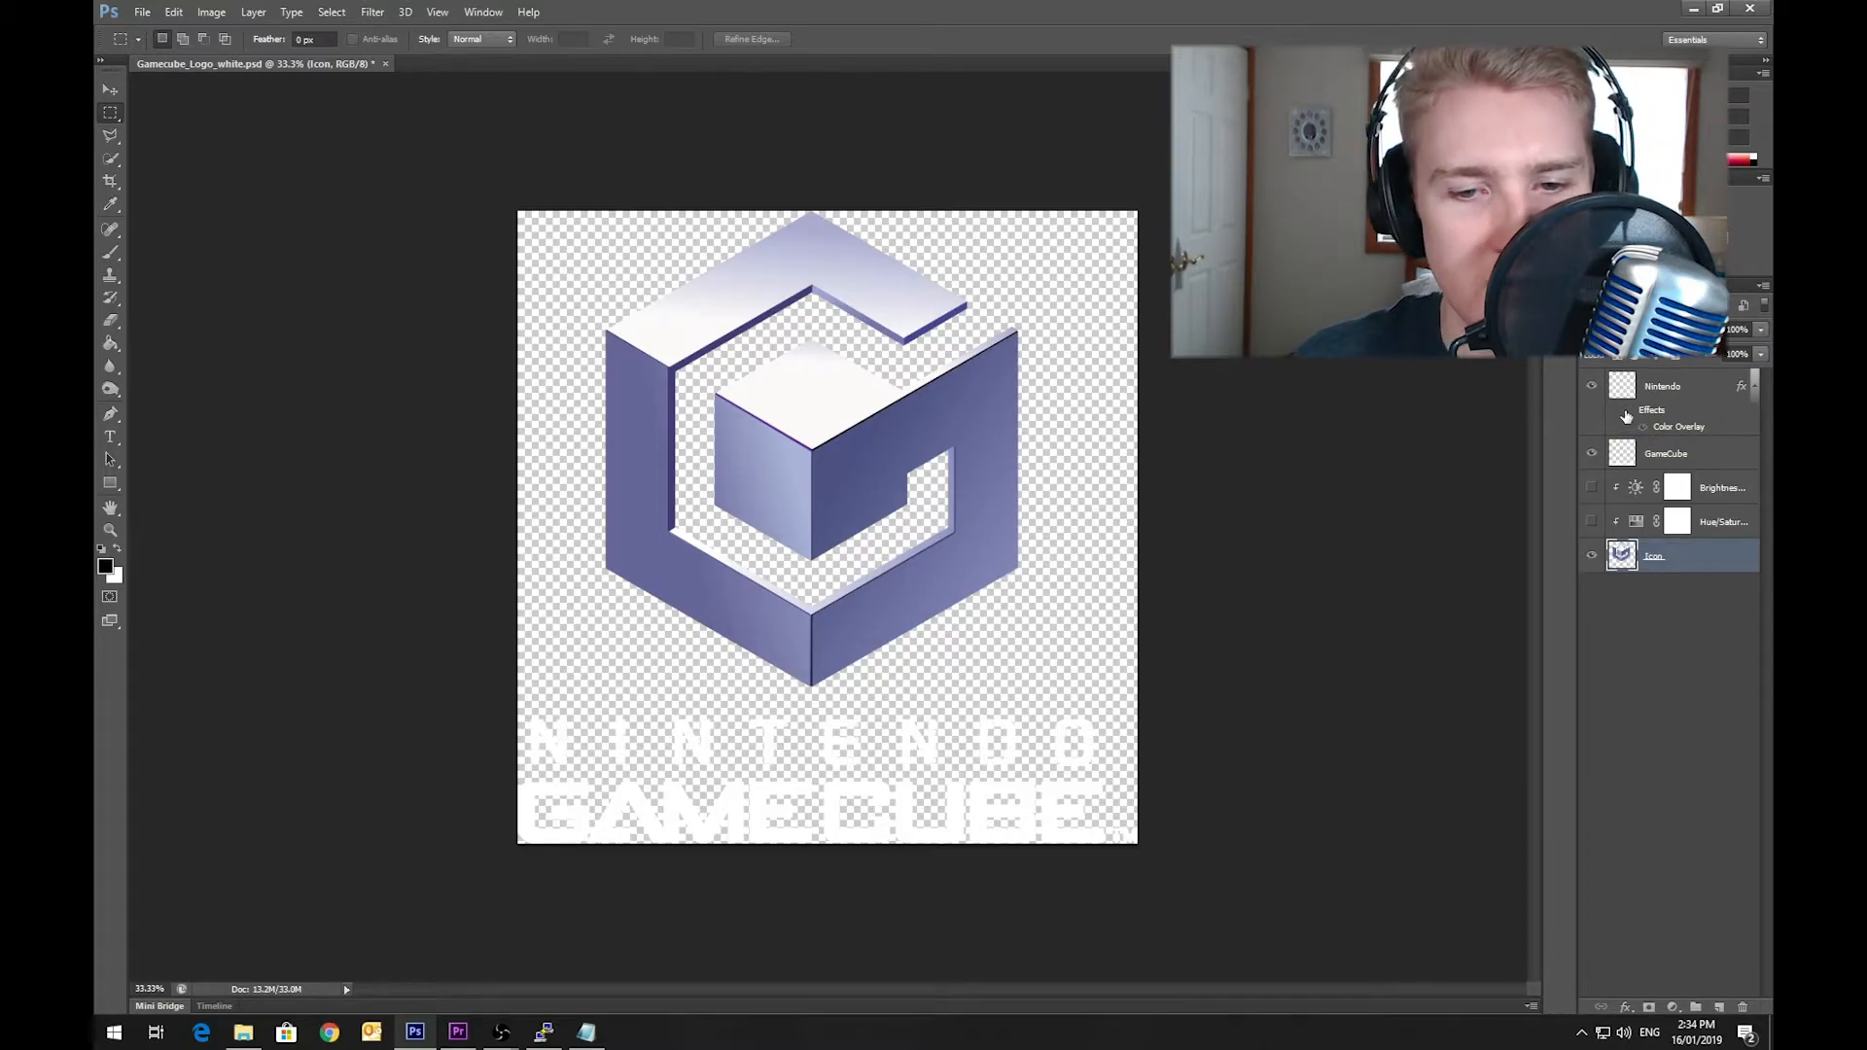
click(1627, 413)
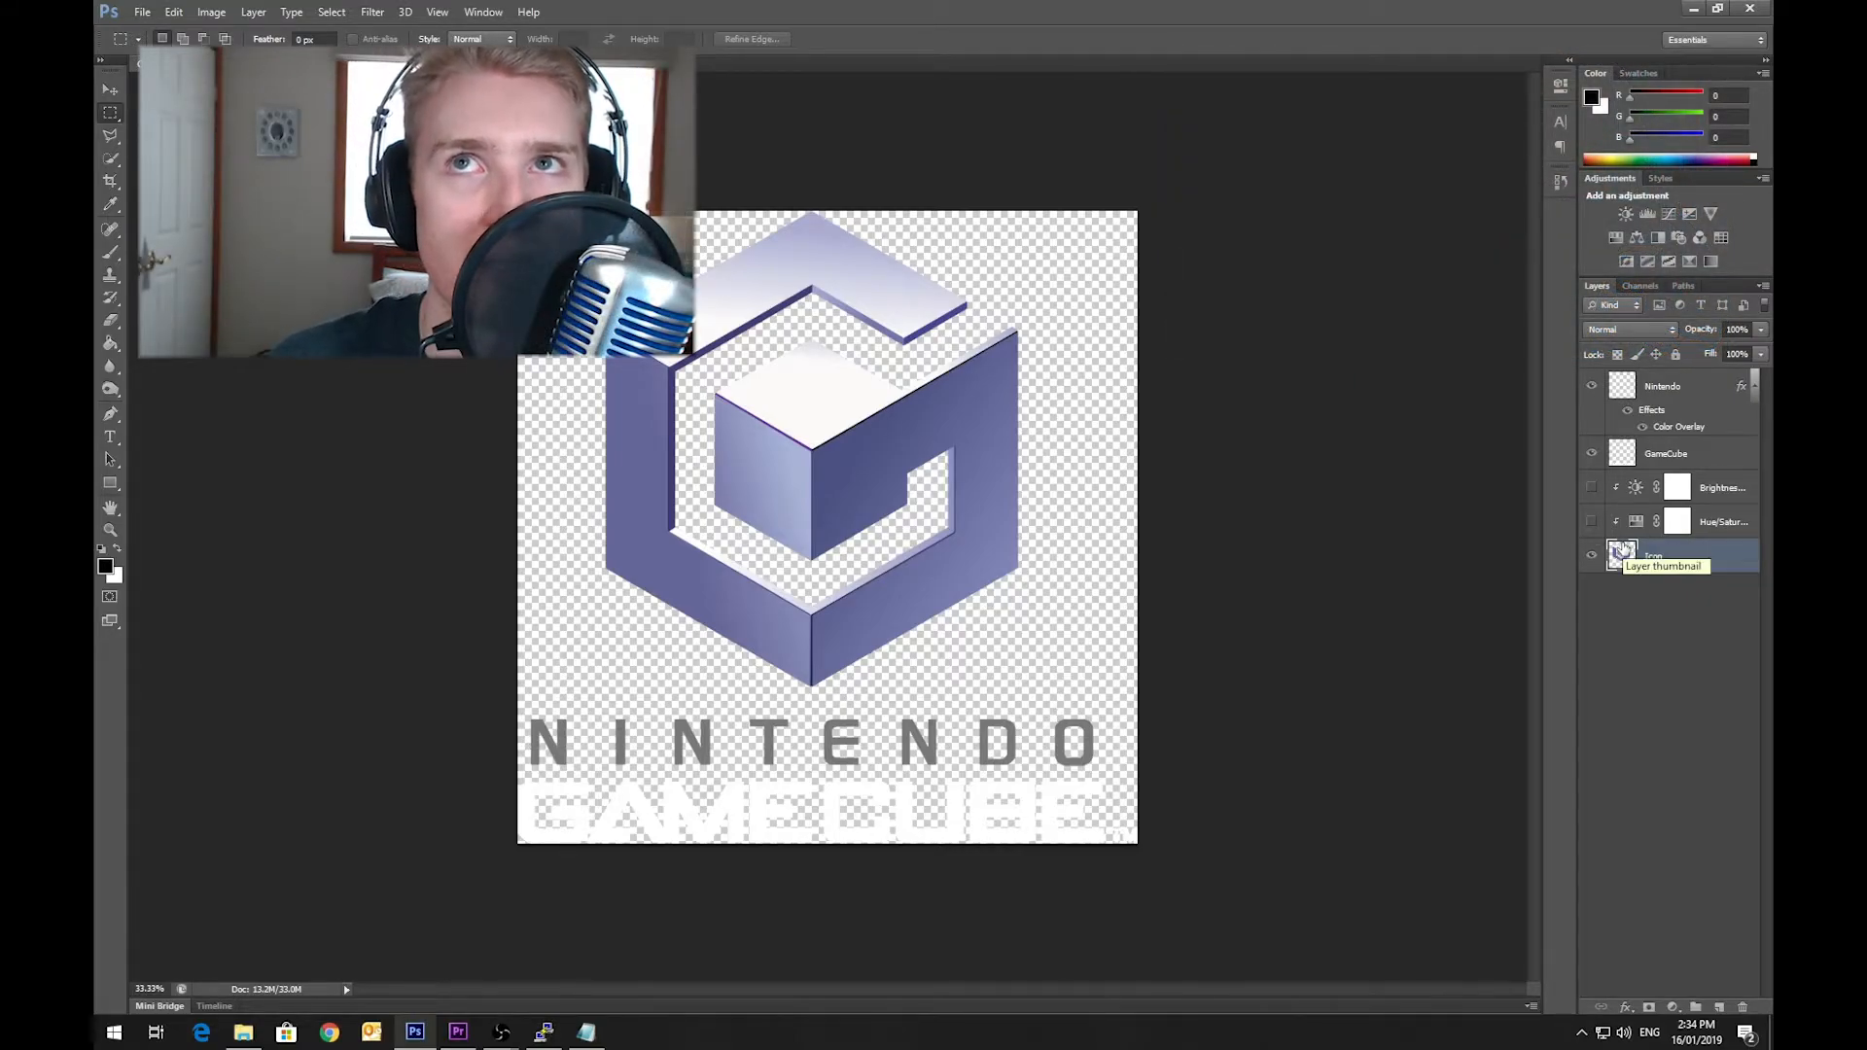
Step: Show the logo icon's Hue/Saturation and Brightness adjustment layers, and exit Photoshop
click(1591, 522)
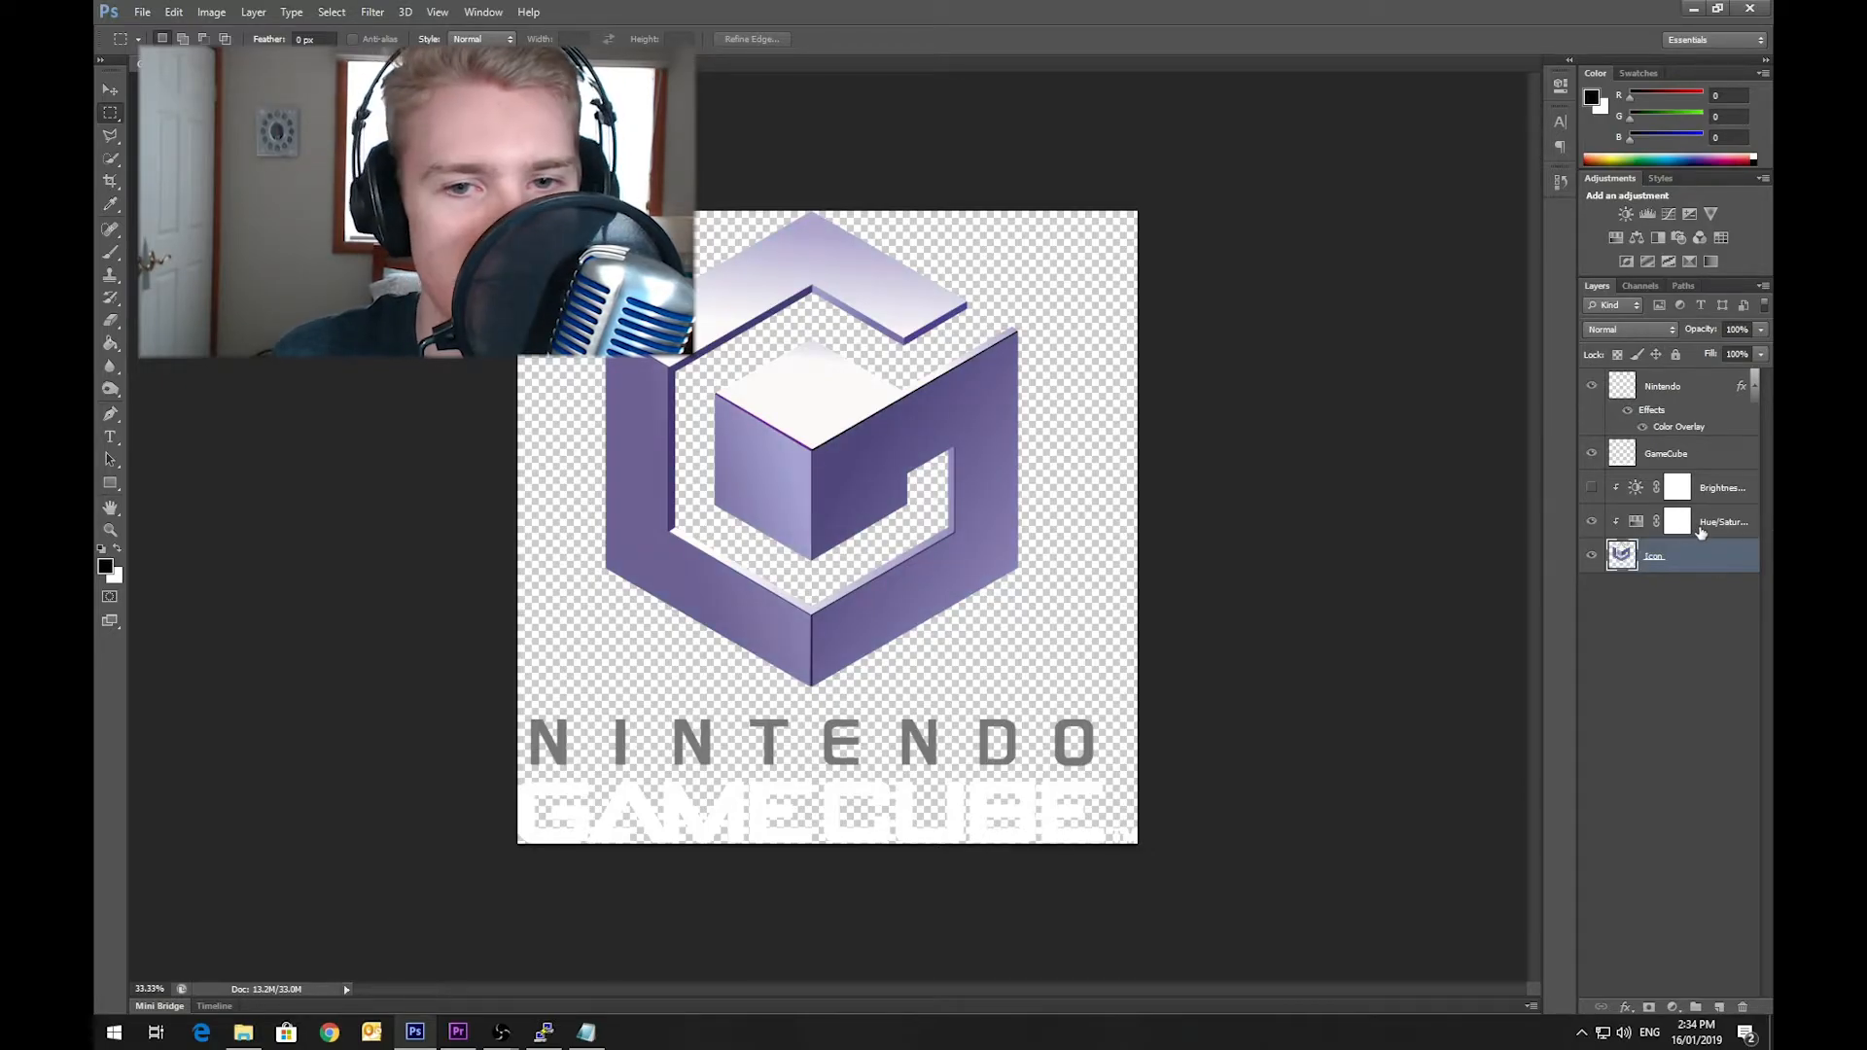
click(1591, 488)
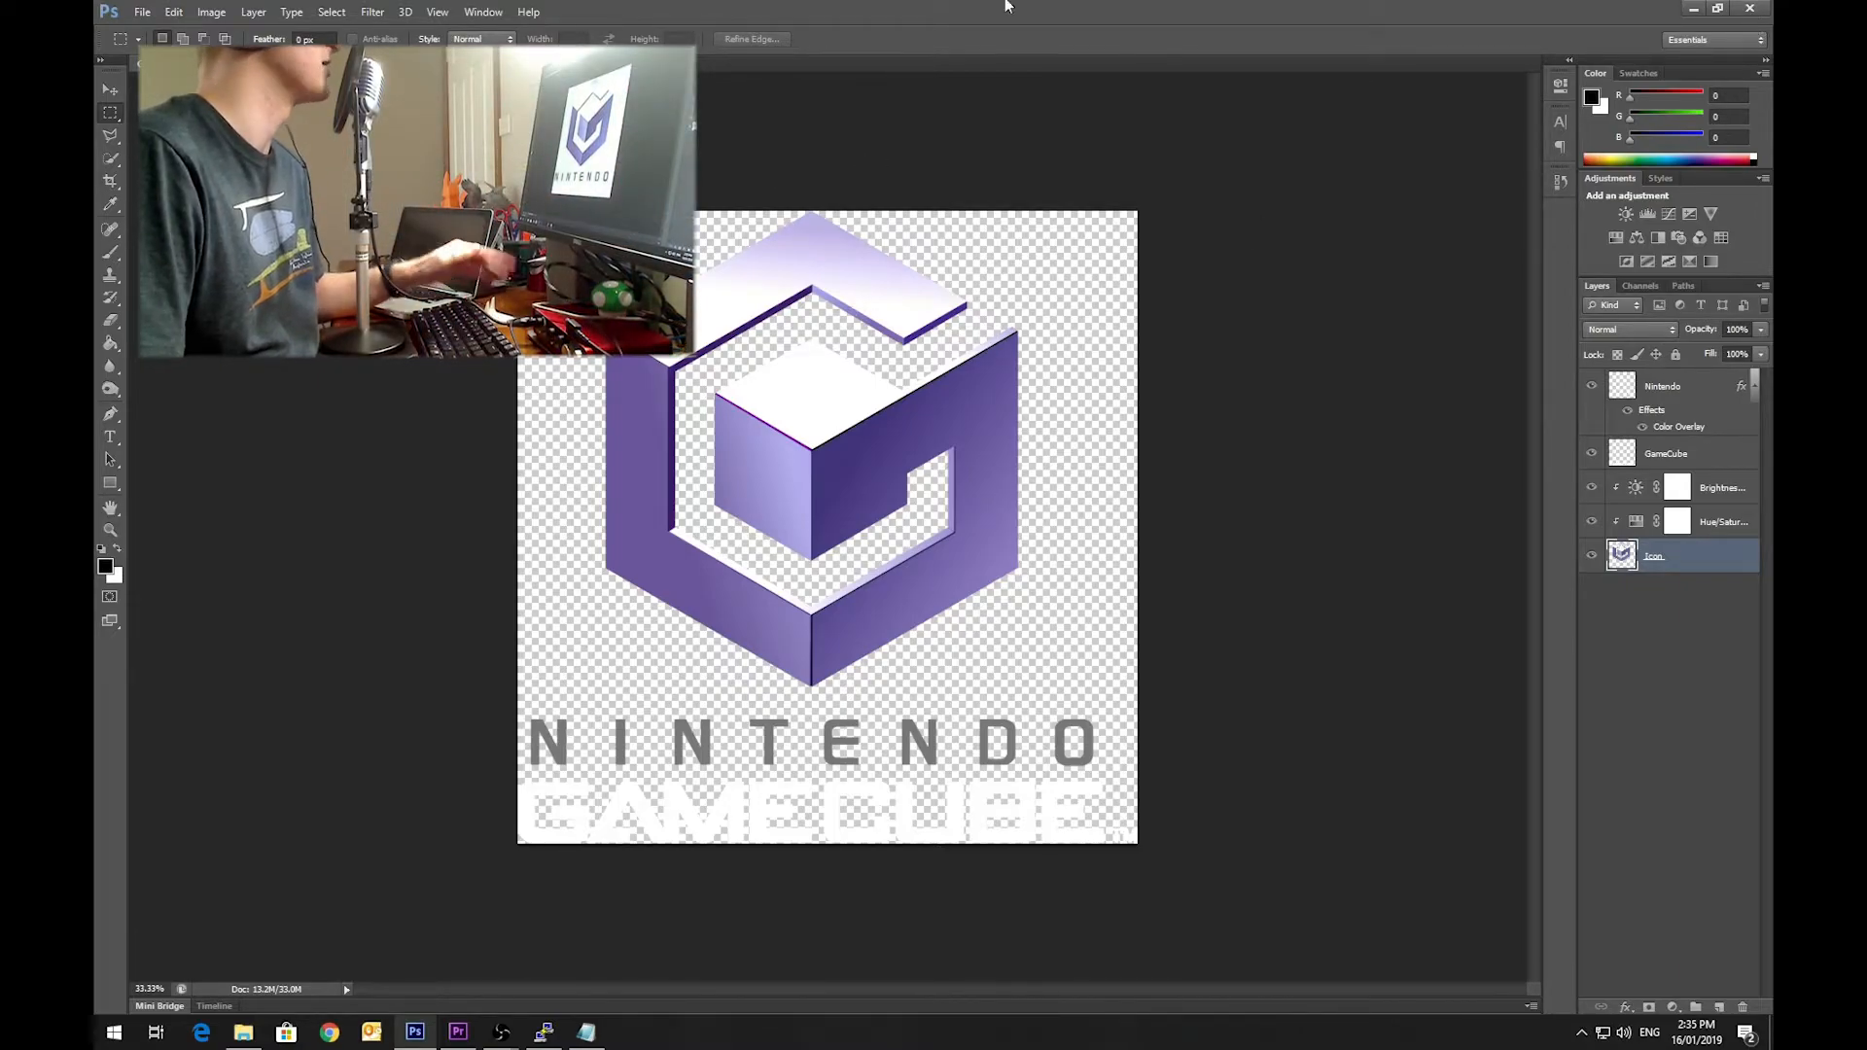
click(1748, 9)
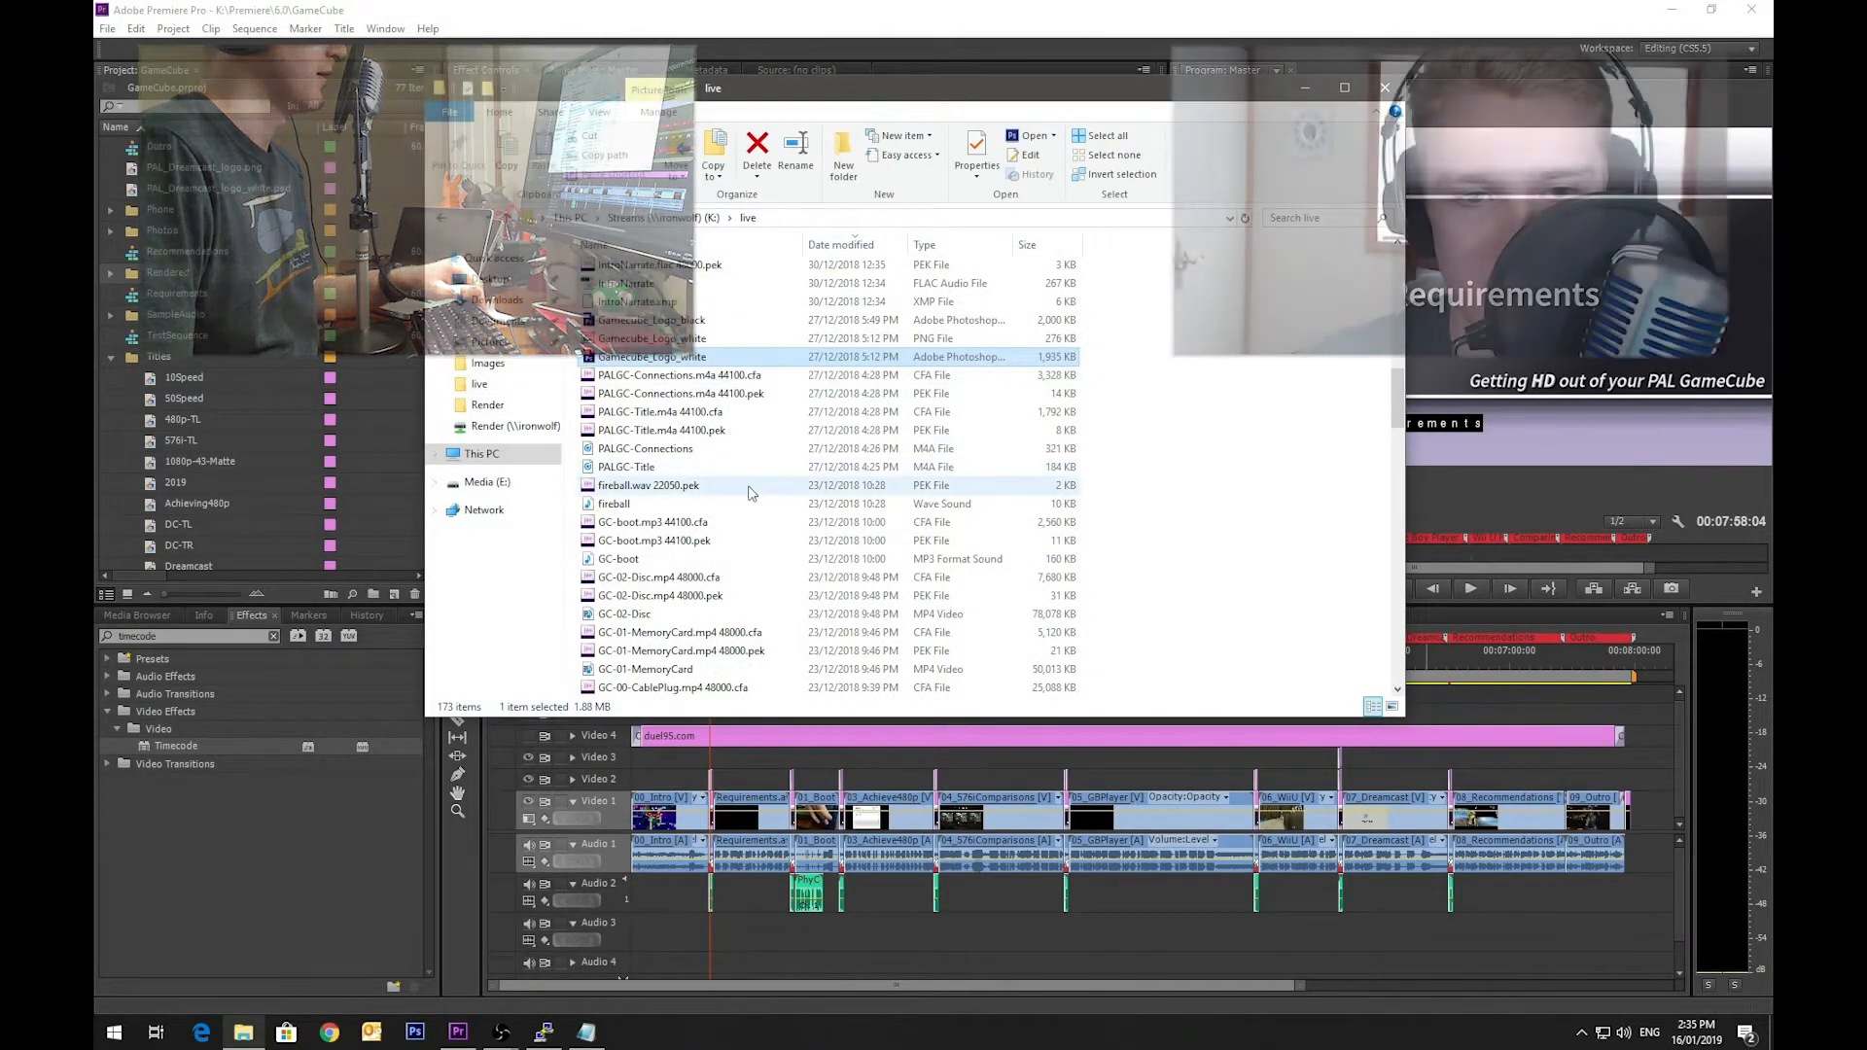
Step: Open the Photoshop file WiiU-photo from the live folder
scroll(768, 525, up, 7)
scroll(754, 582, up, 8)
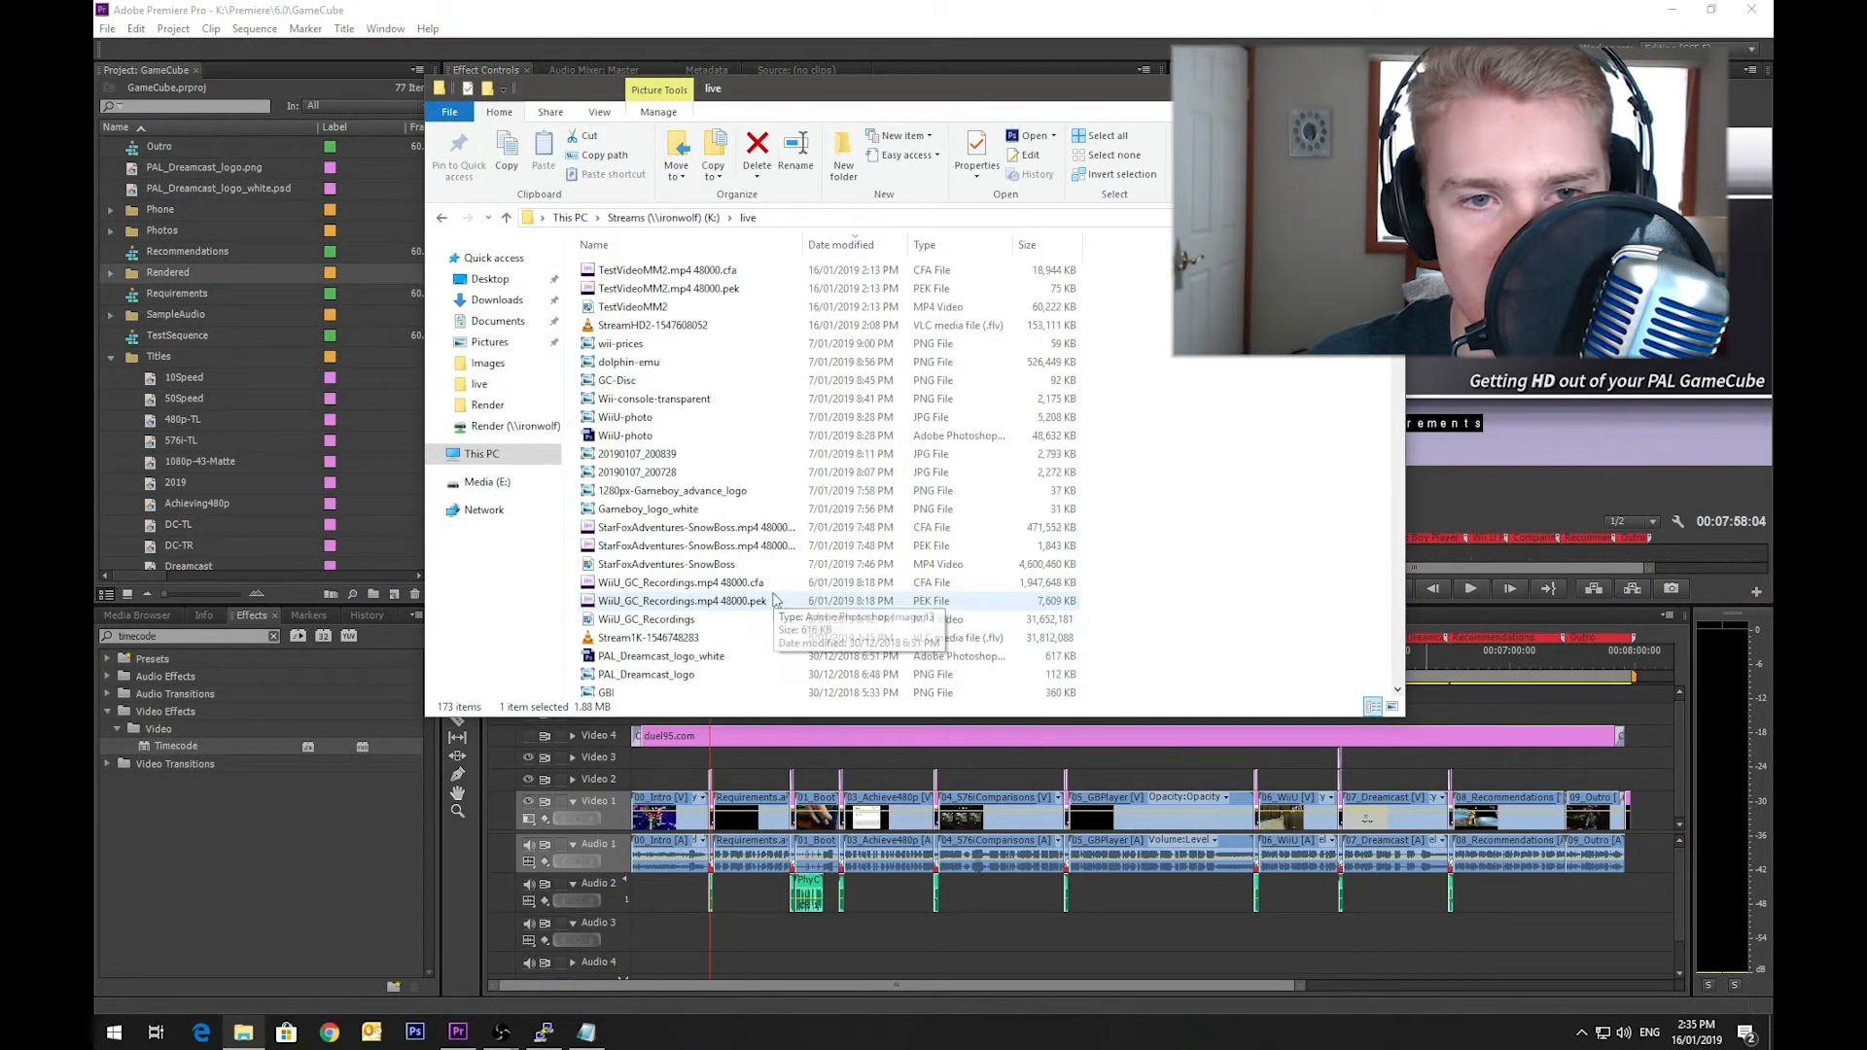
double_click(642, 435)
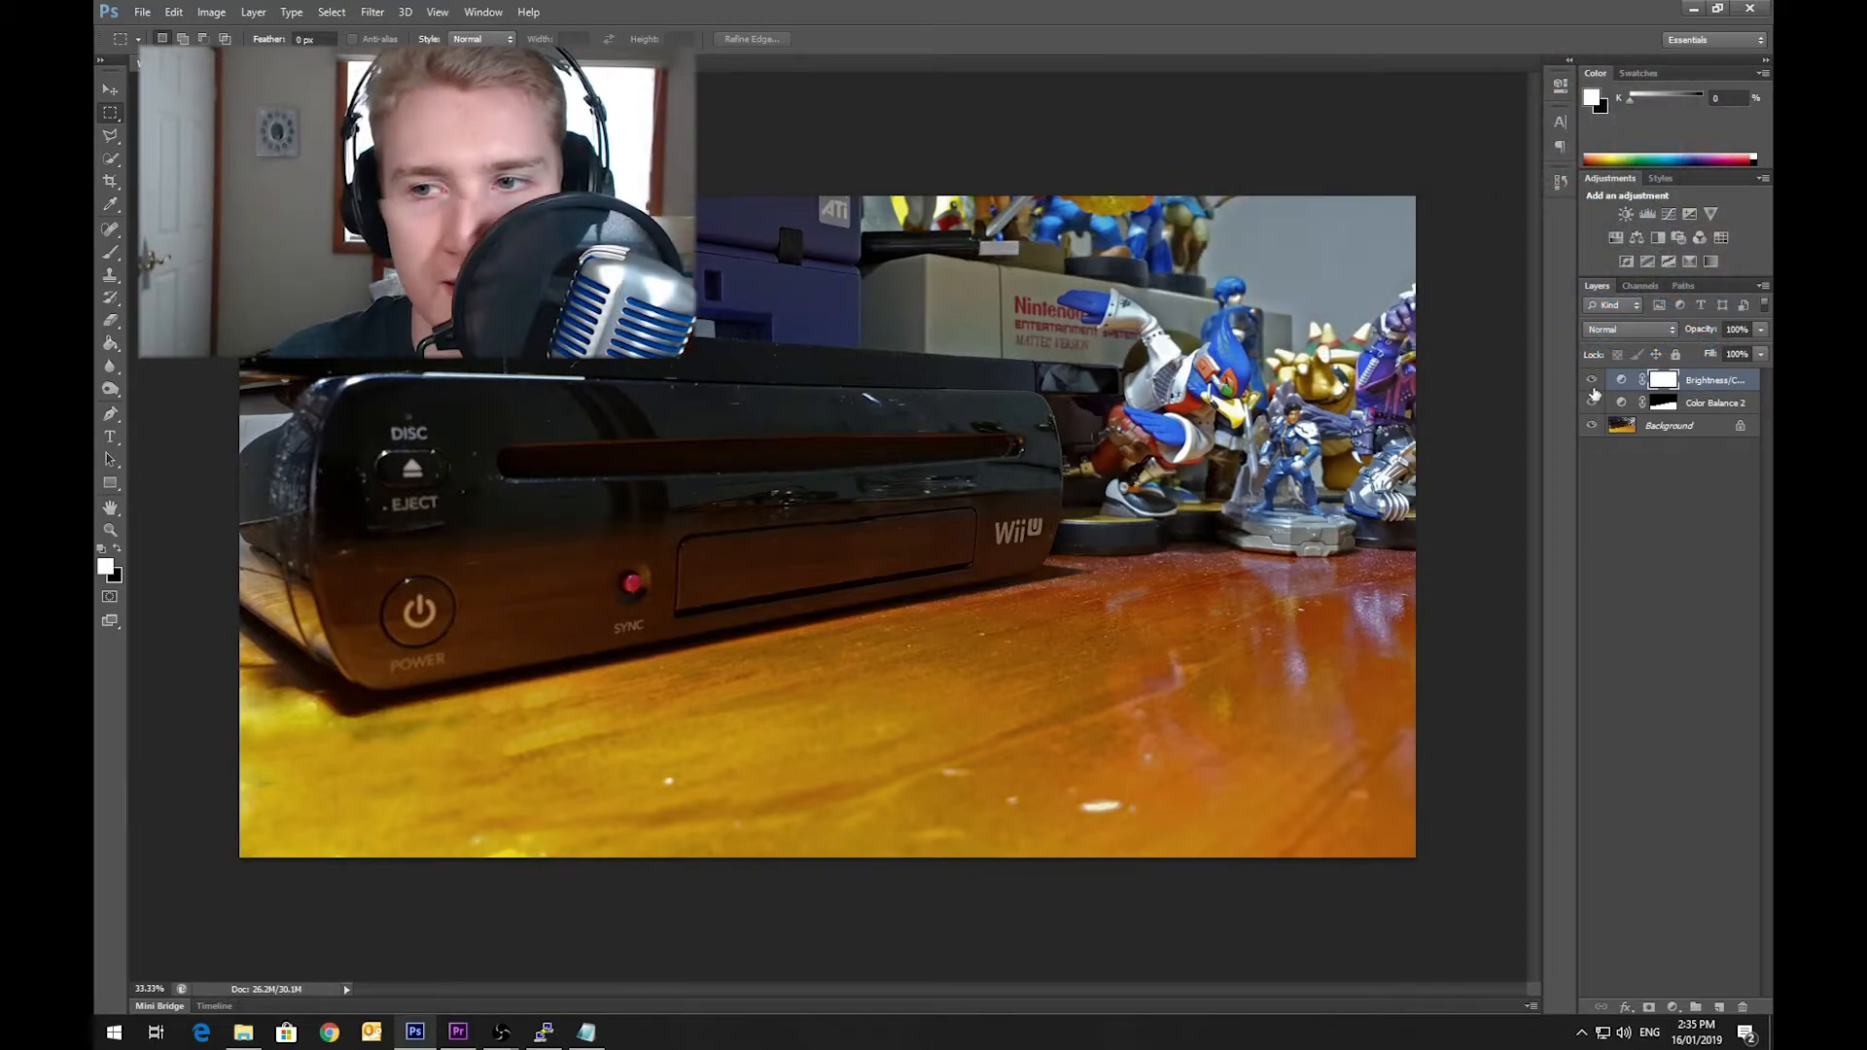
Step: Compare the Wii U photo with and without its Brightness/Contrast and Color Balance 2 adjustments, and exit Photoshop
click(1590, 381)
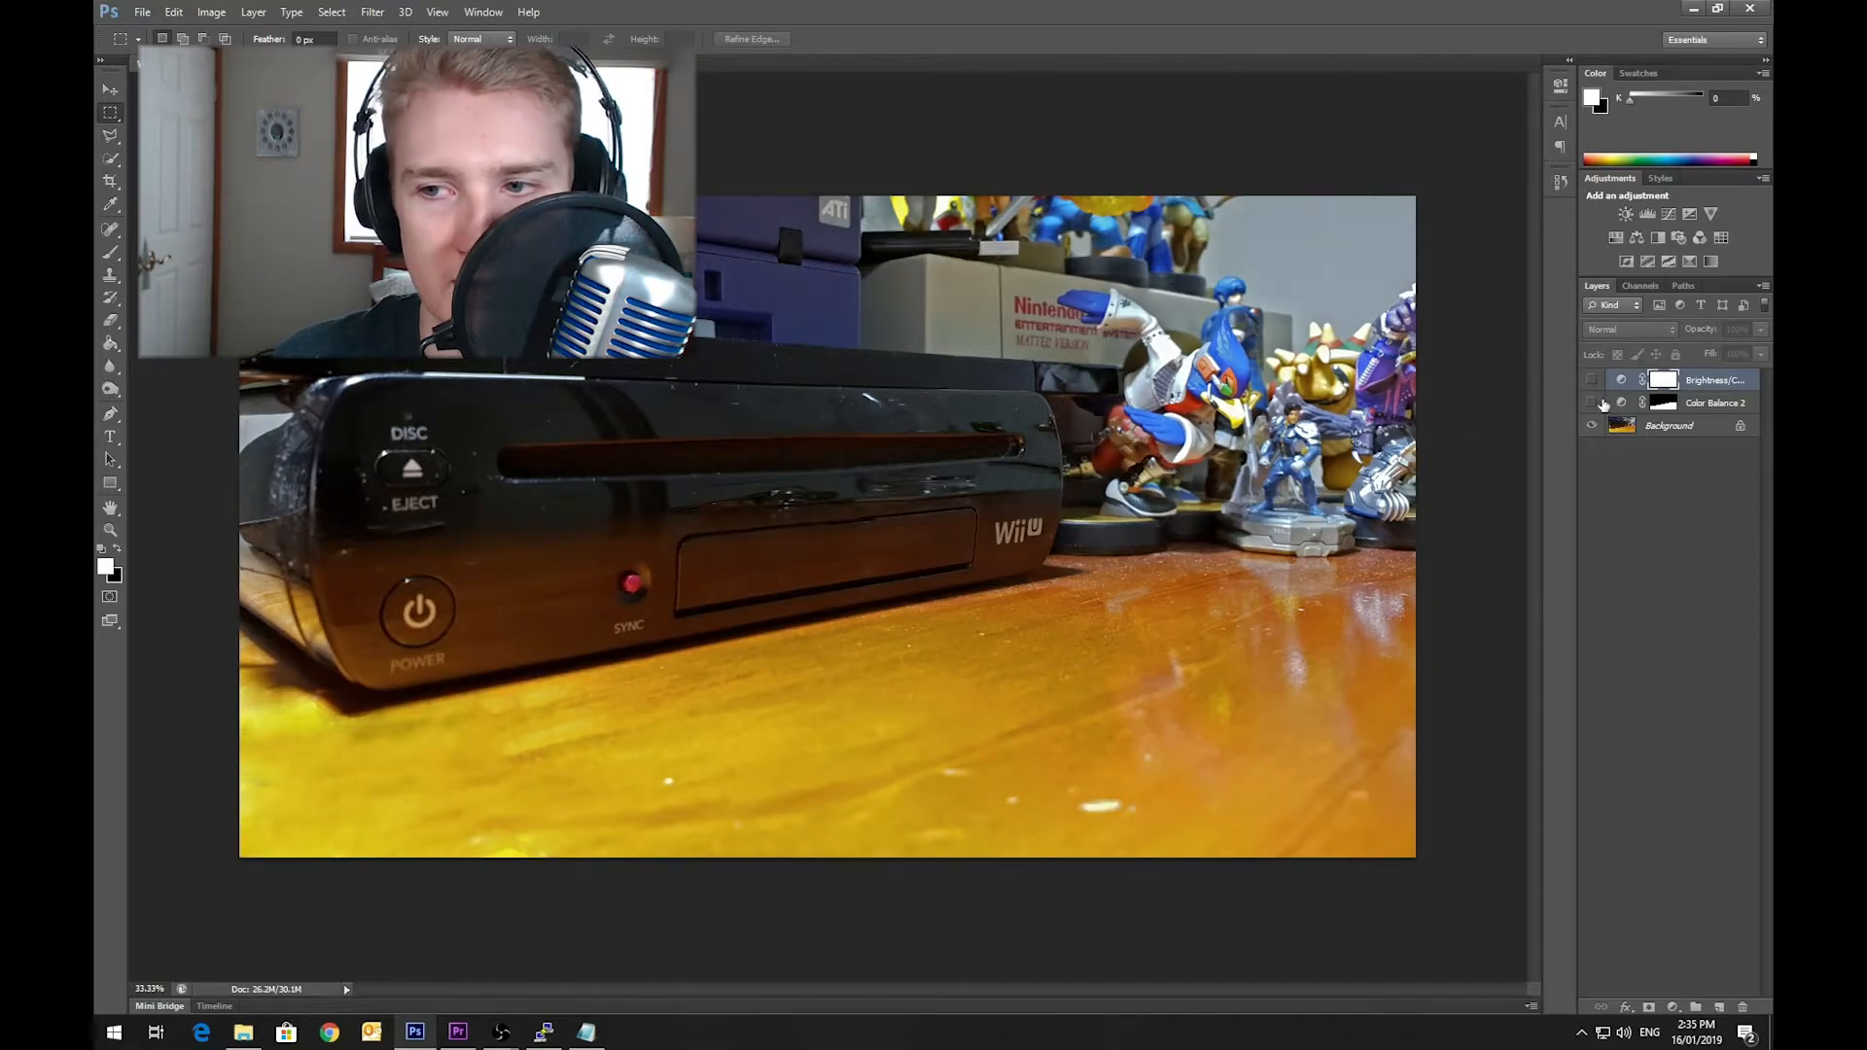
click(1593, 404)
click(1592, 404)
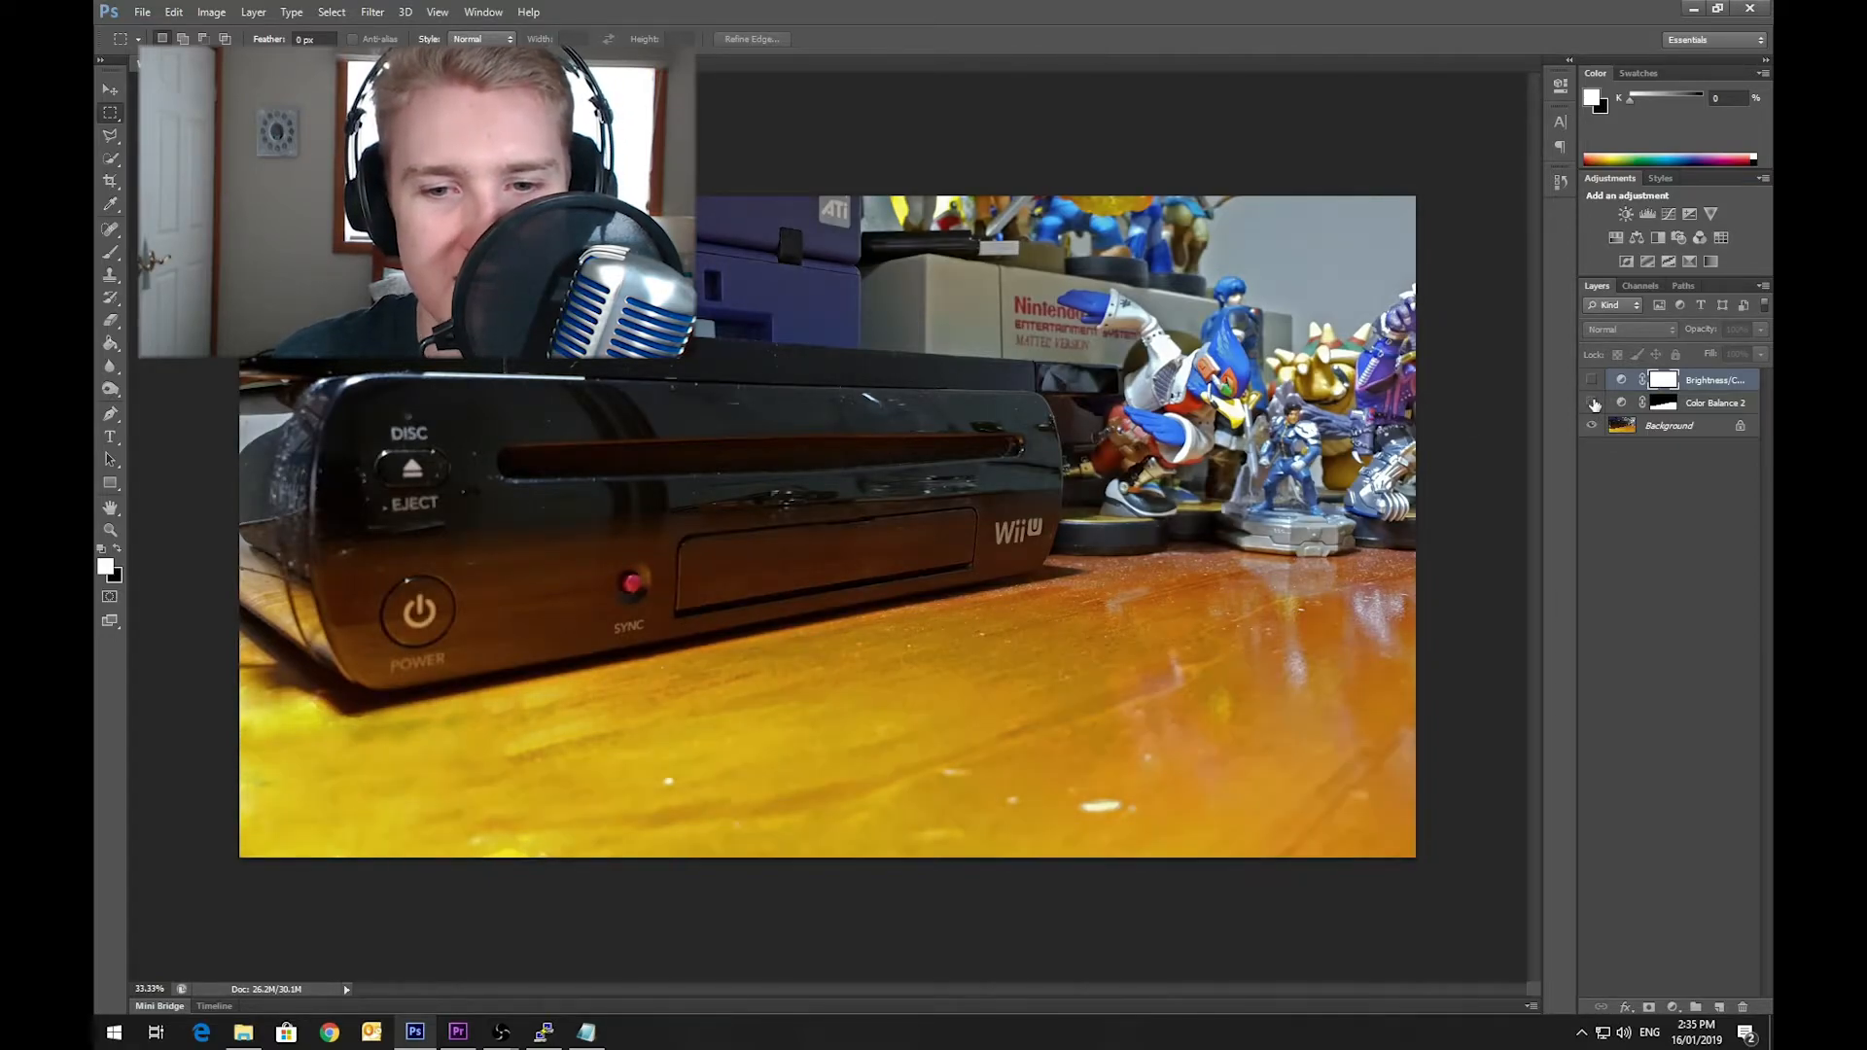
click(1592, 404)
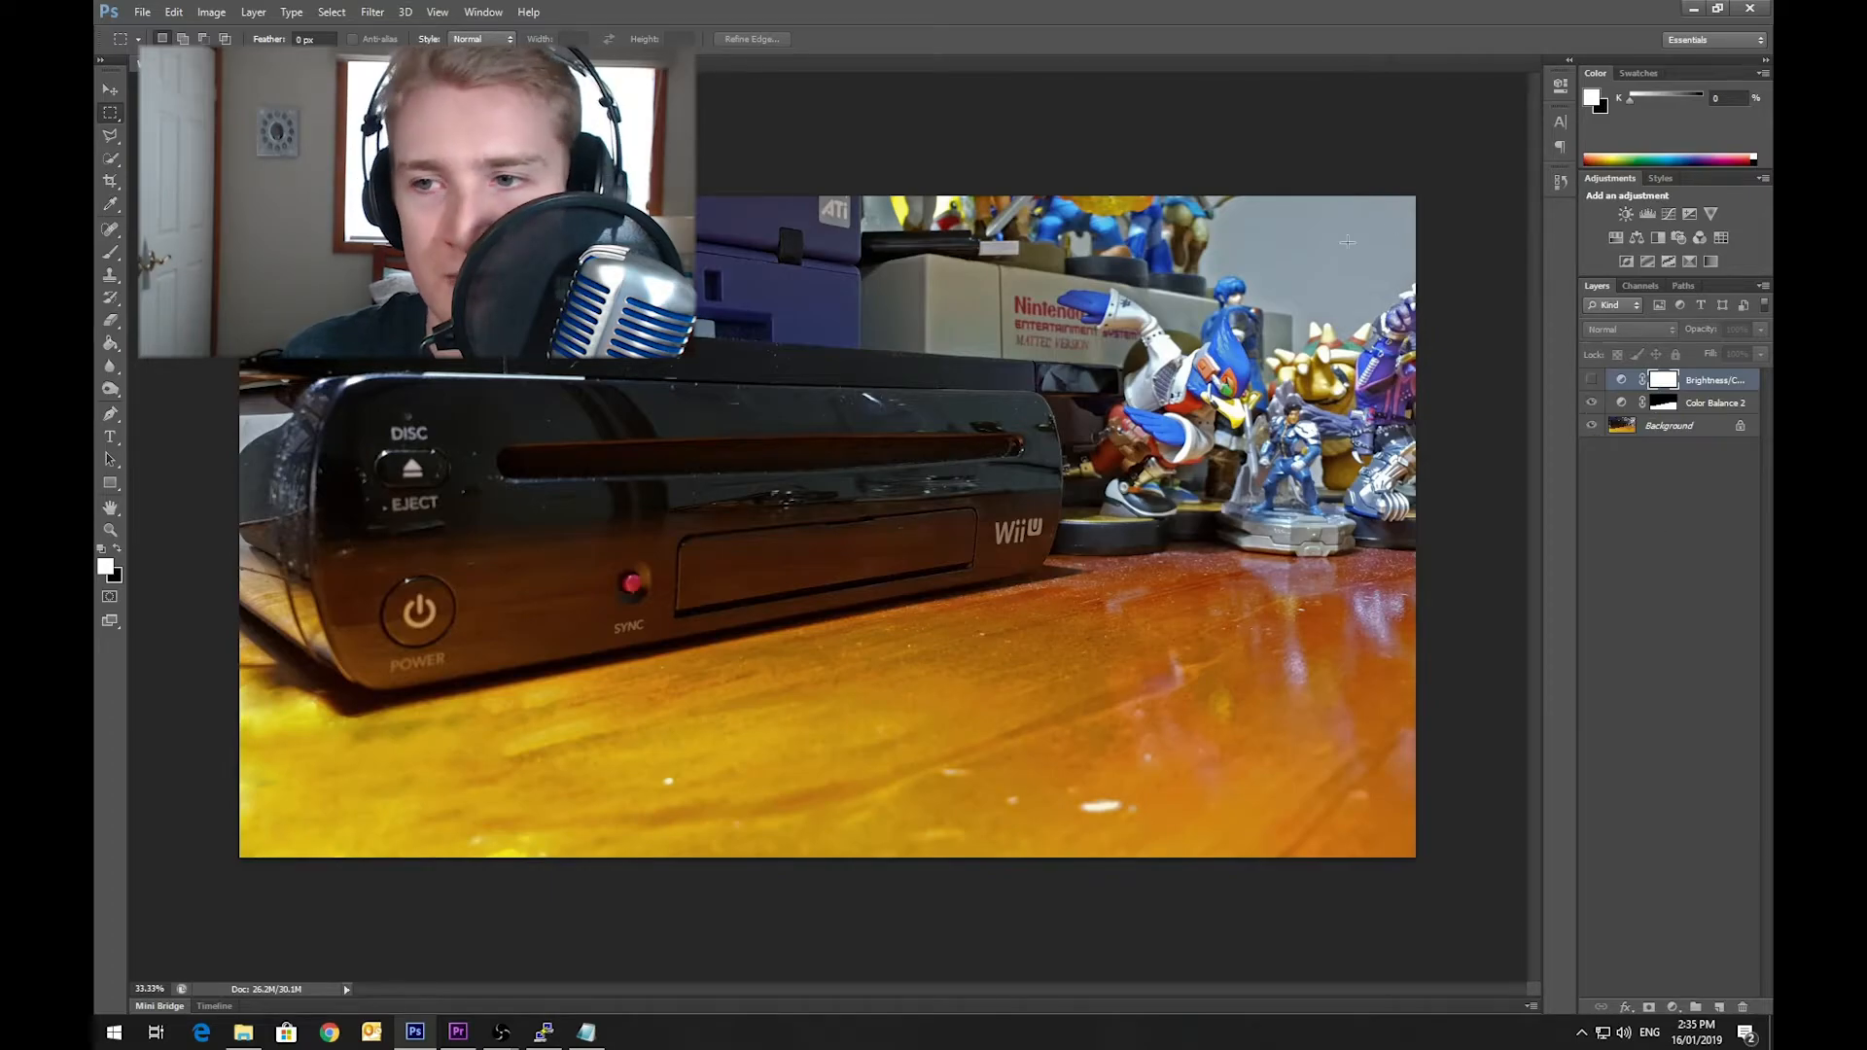
click(1590, 381)
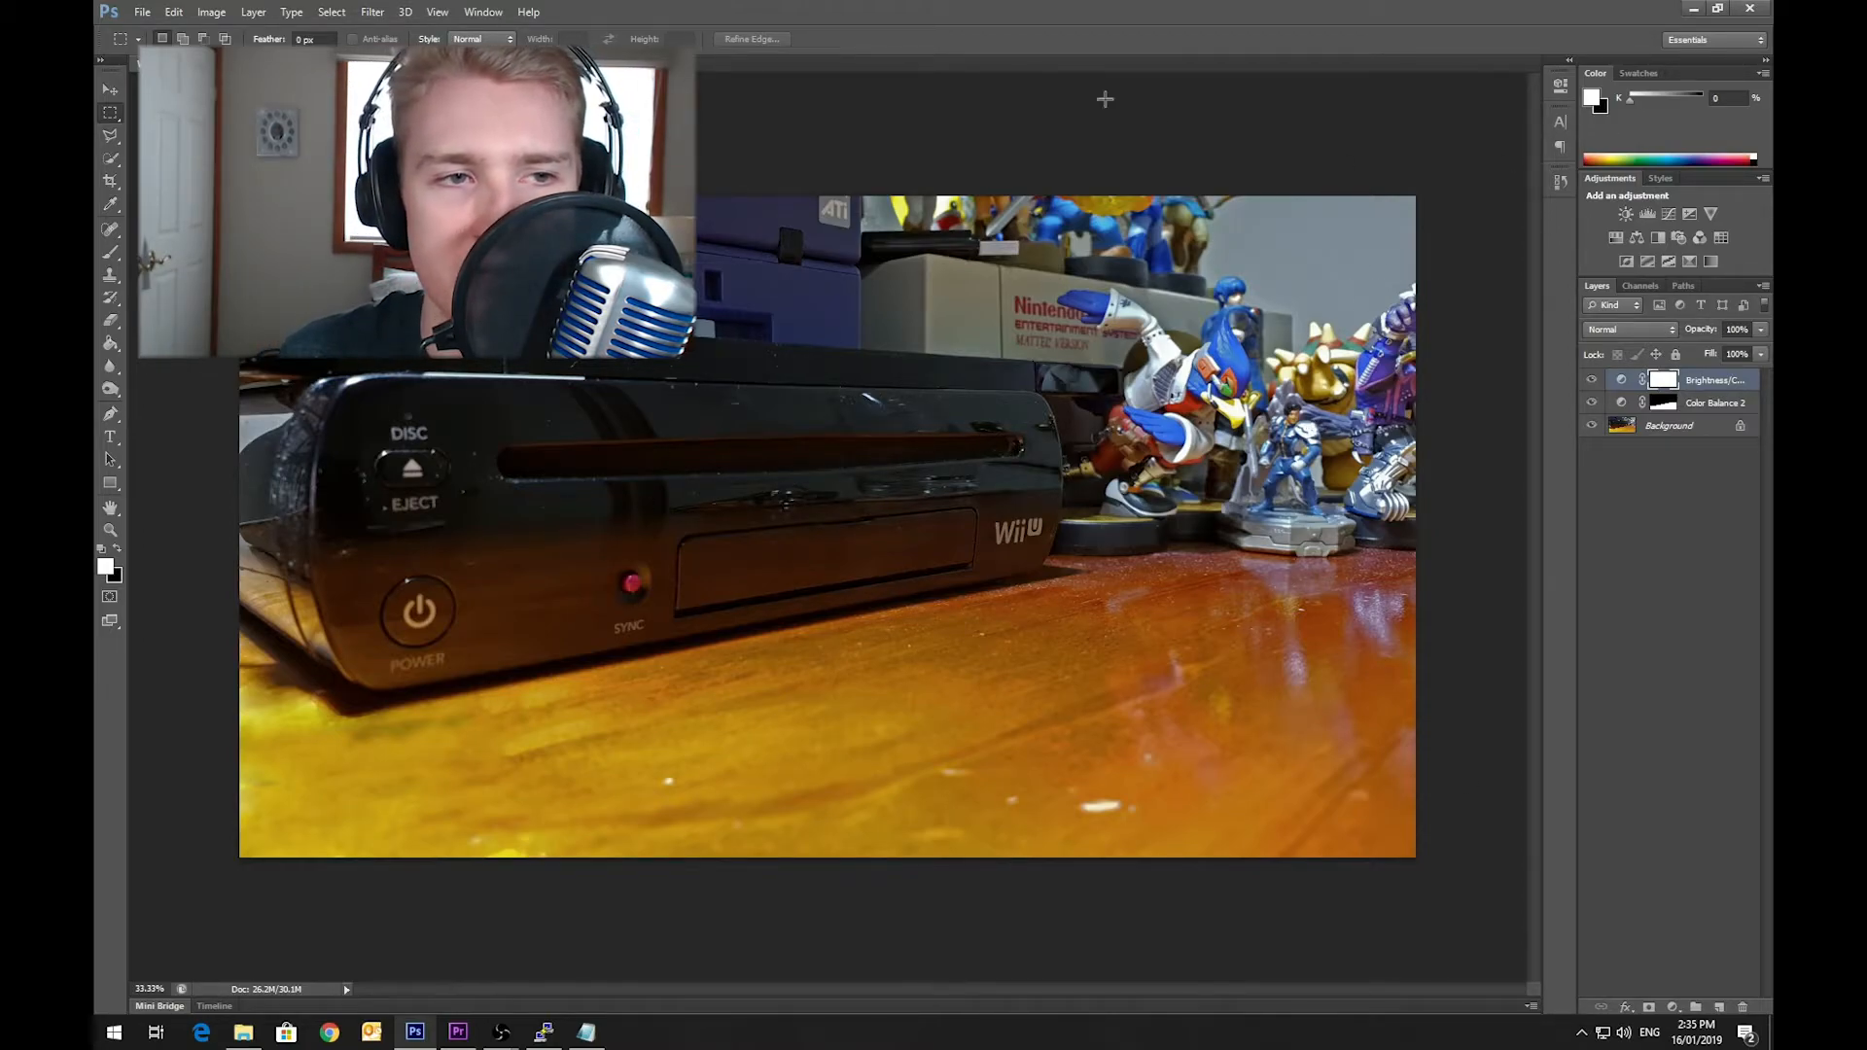
click(1754, 11)
click(912, 385)
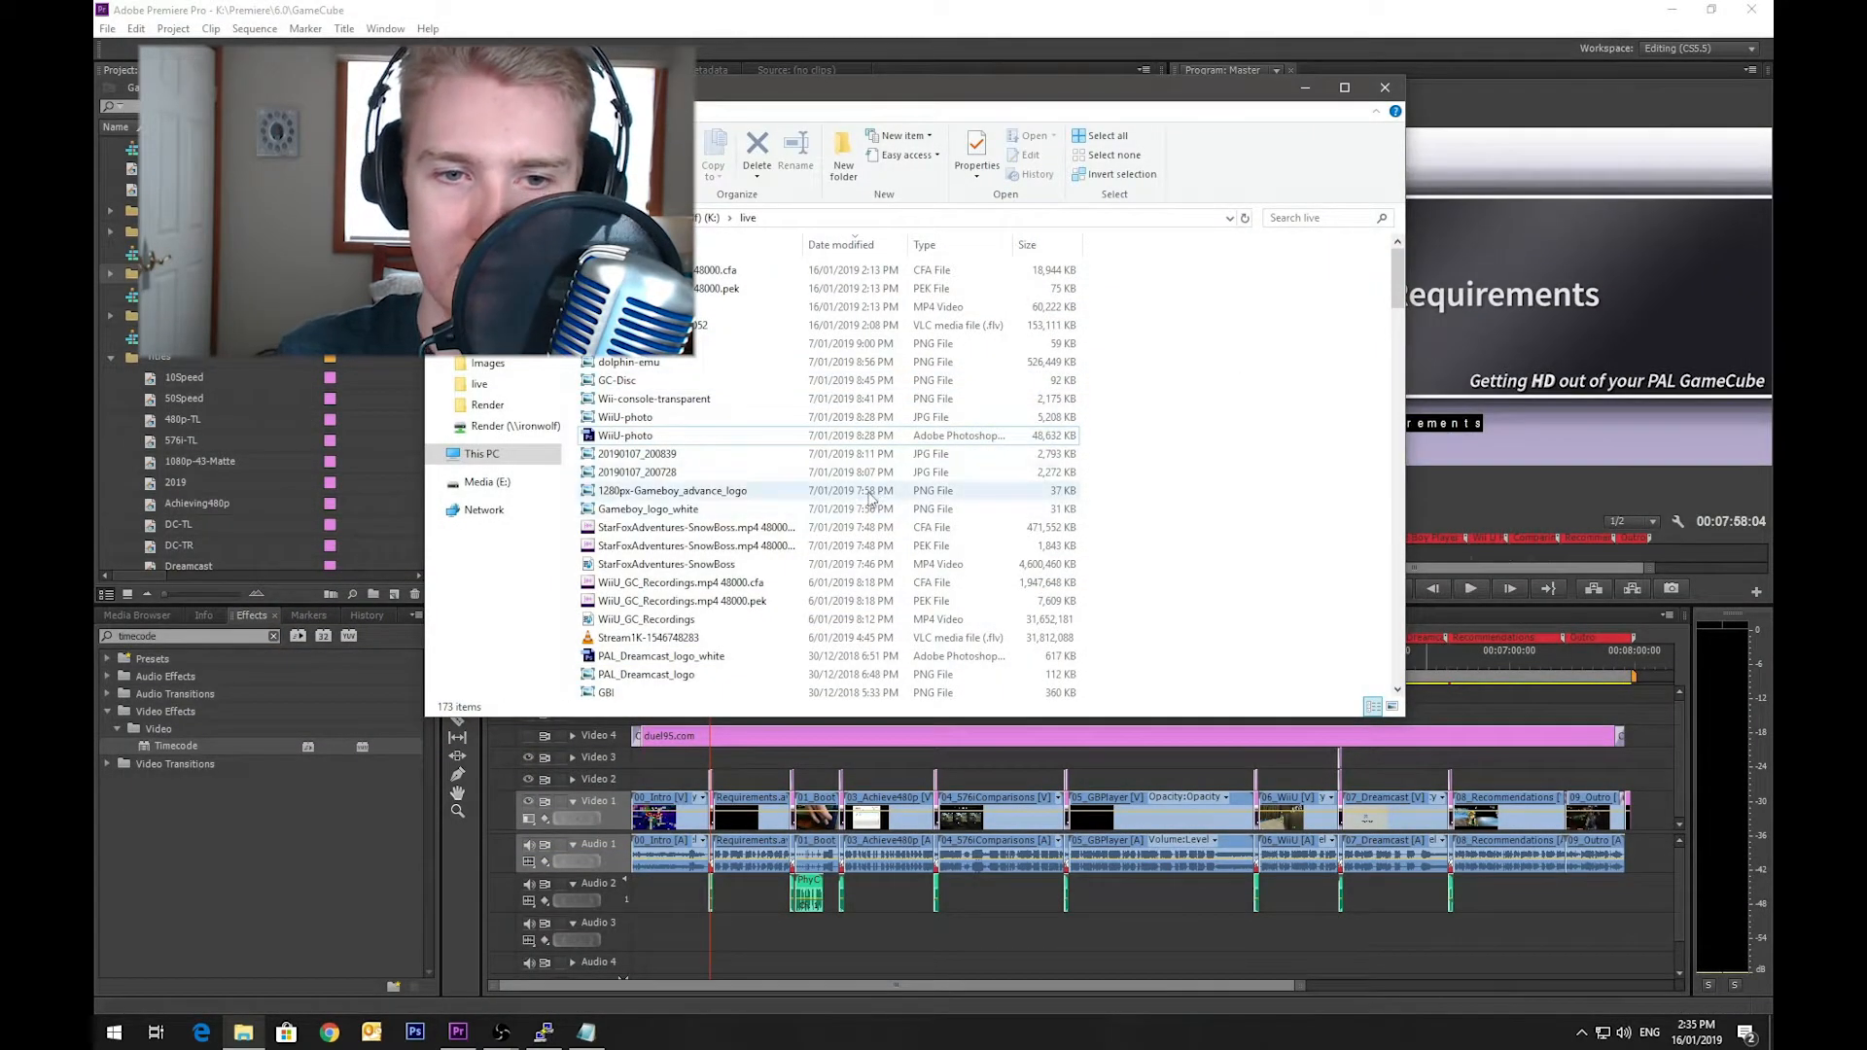
Step: Start Photoshop again and open GameCubeHD.psd
scroll(778, 489, down, 3)
scroll(729, 389, up, 3)
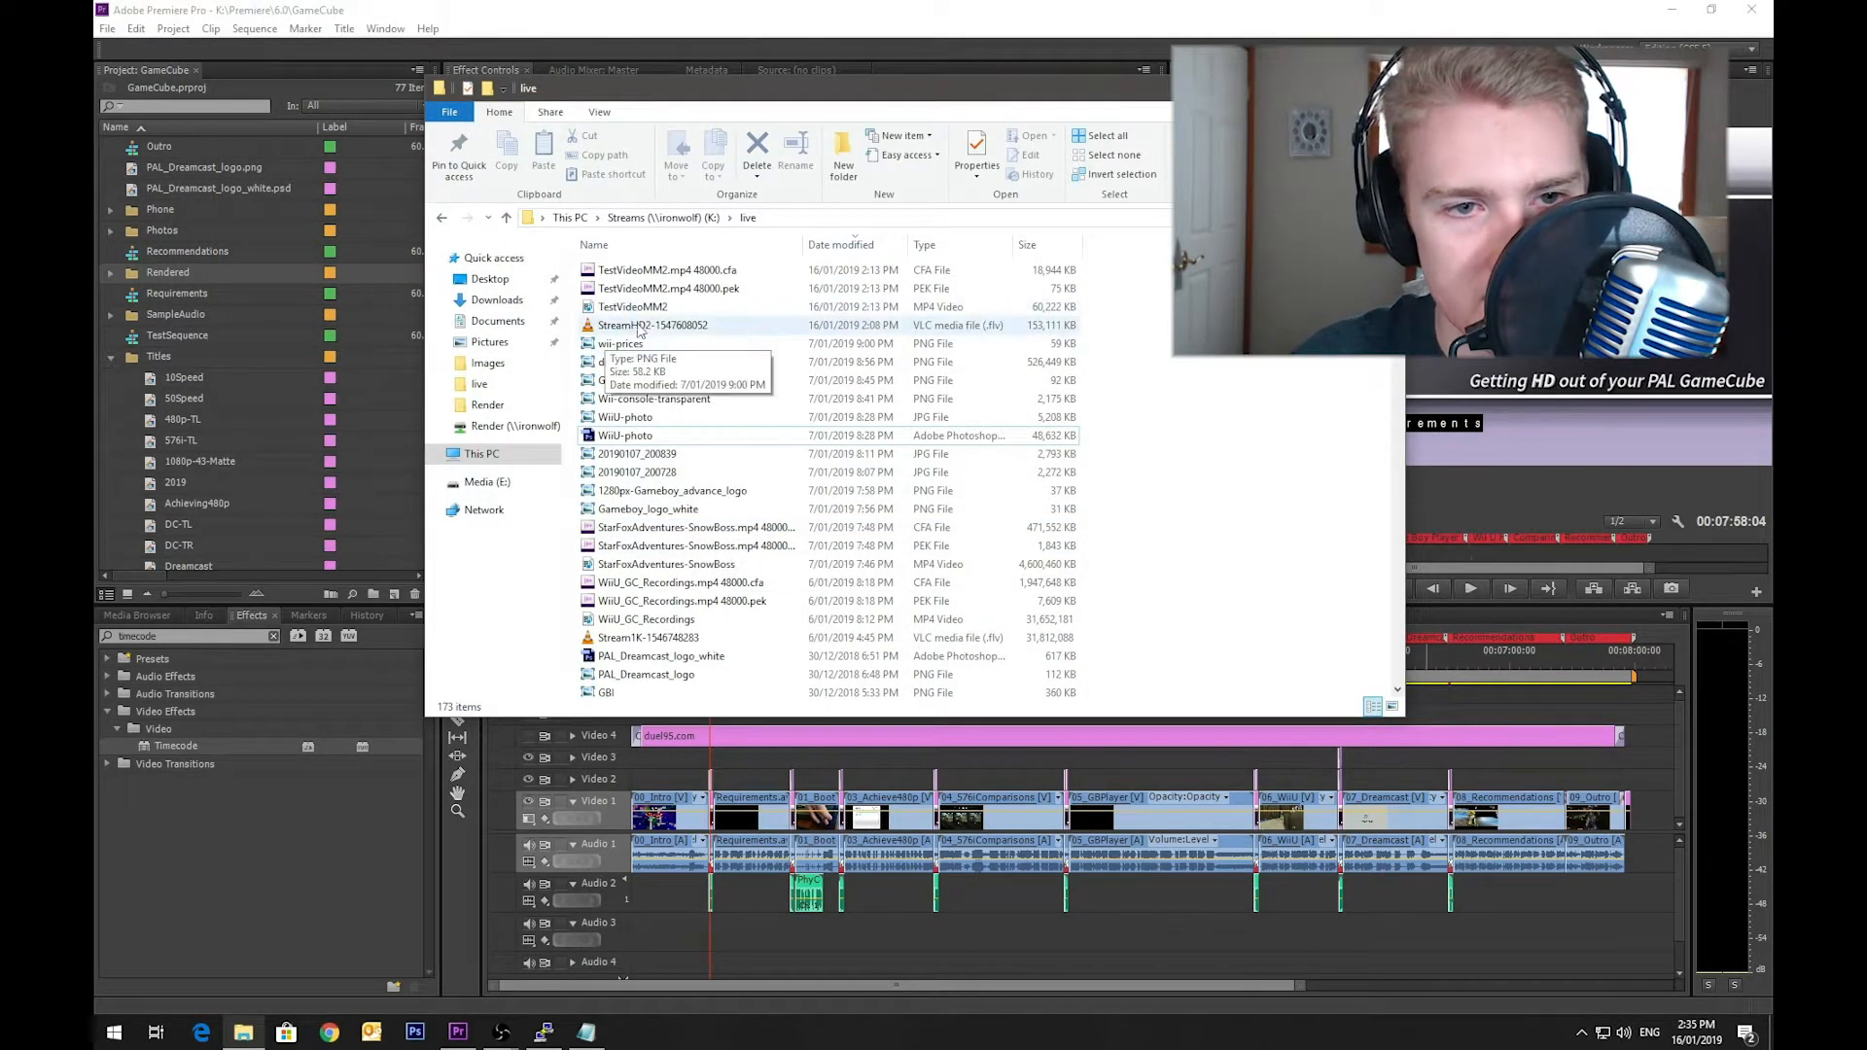
click(415, 1033)
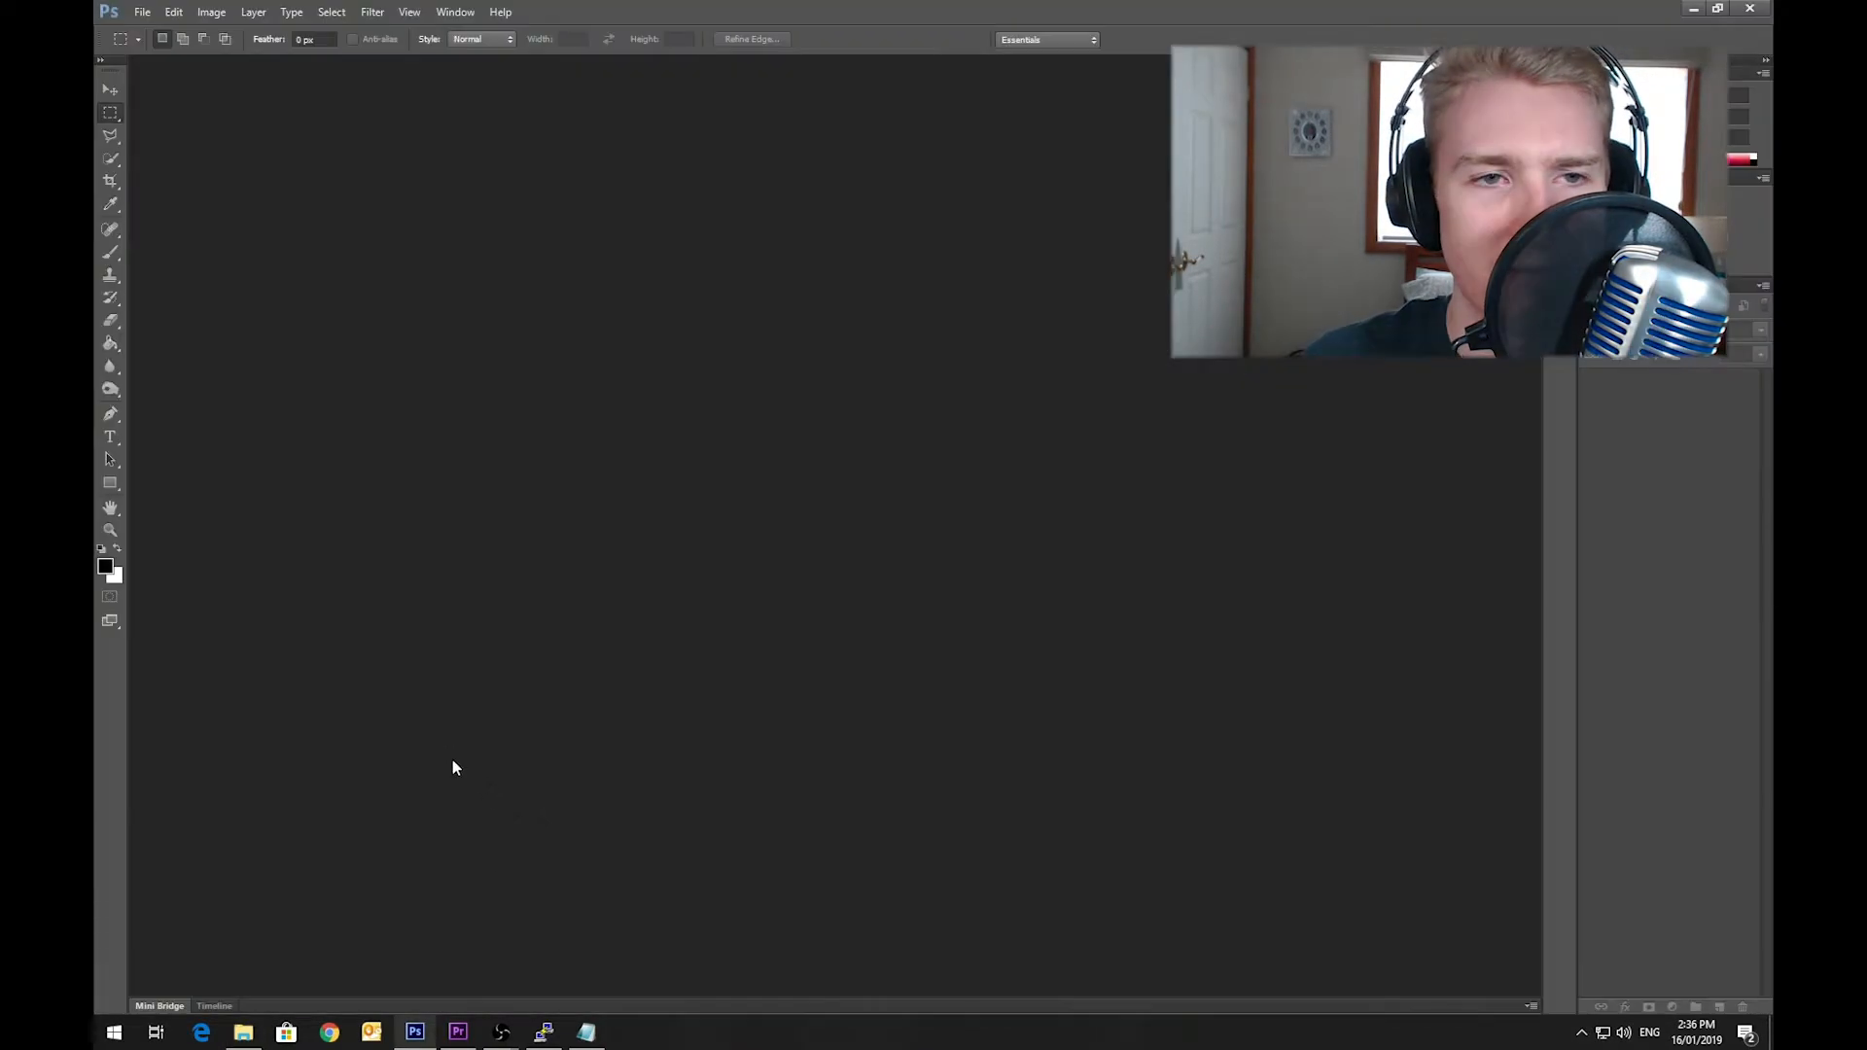
click(147, 13)
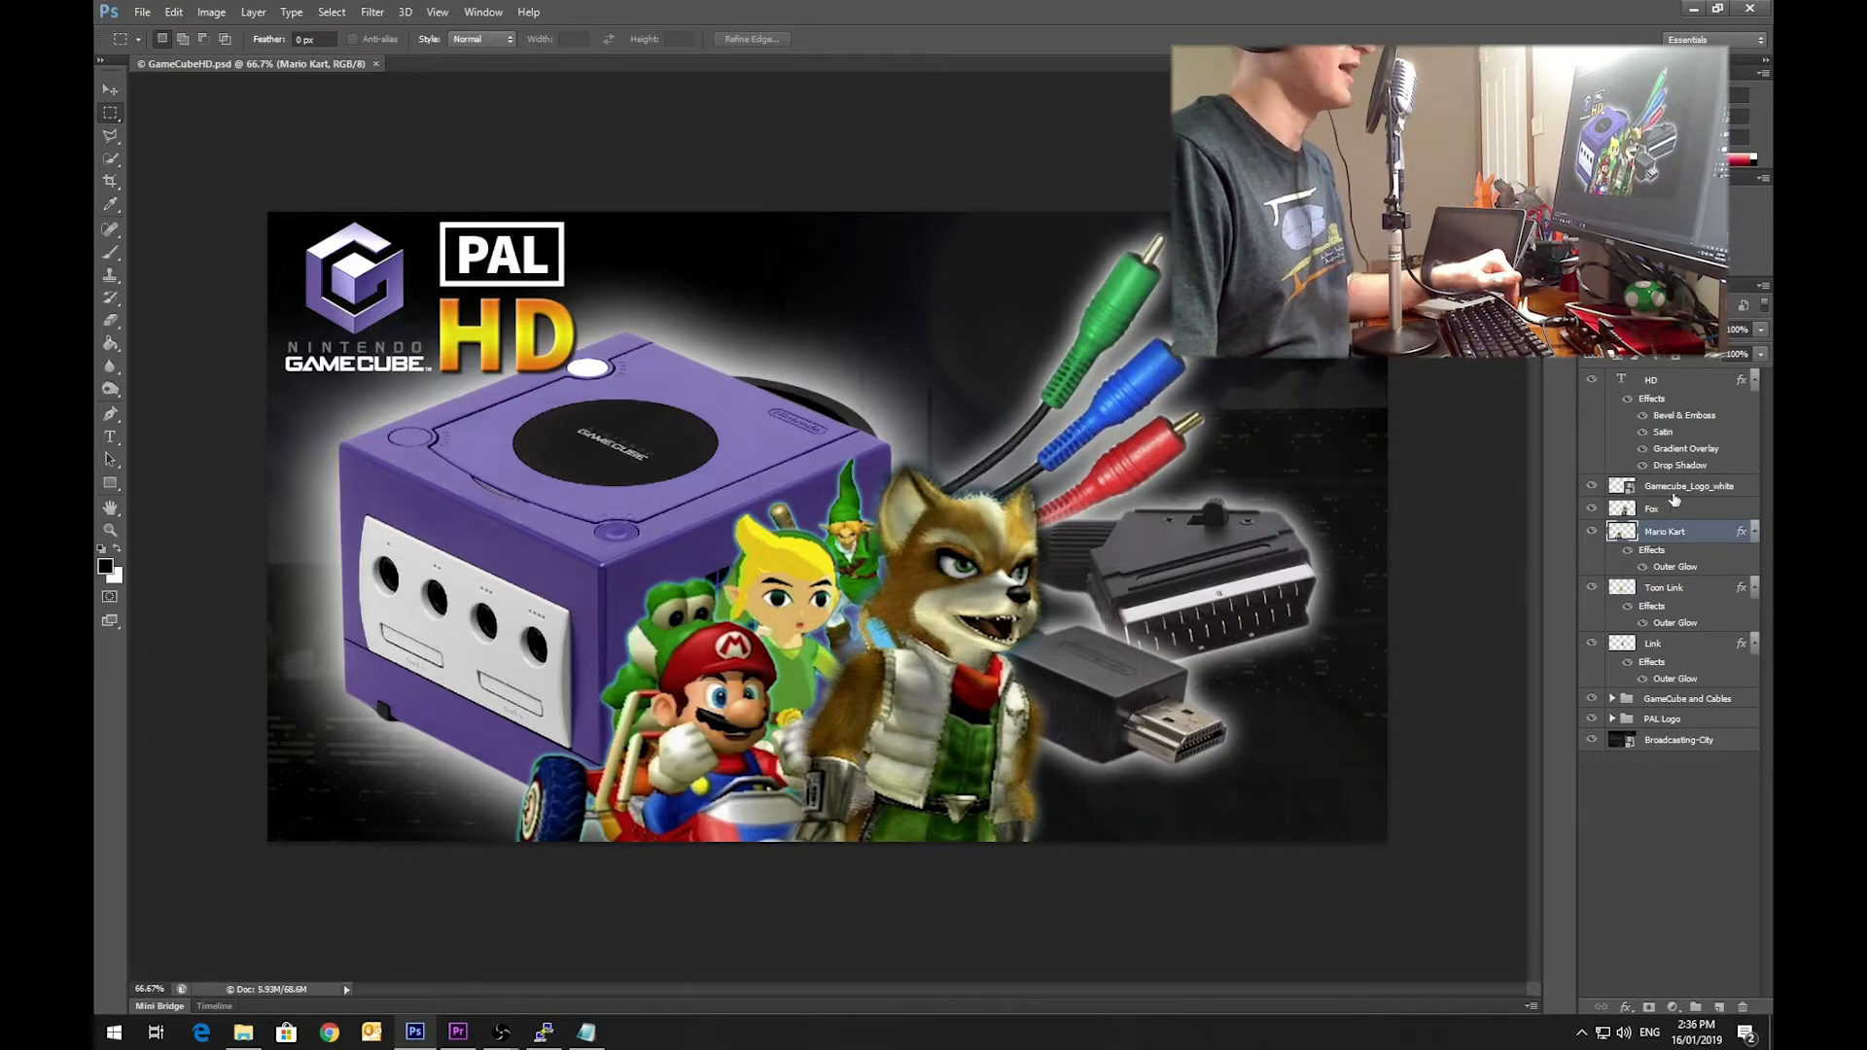
Step: Toggle the GameCube and Cables group and the PAL Logo group off and on to see what each contributes
click(1591, 699)
click(1591, 700)
click(1592, 720)
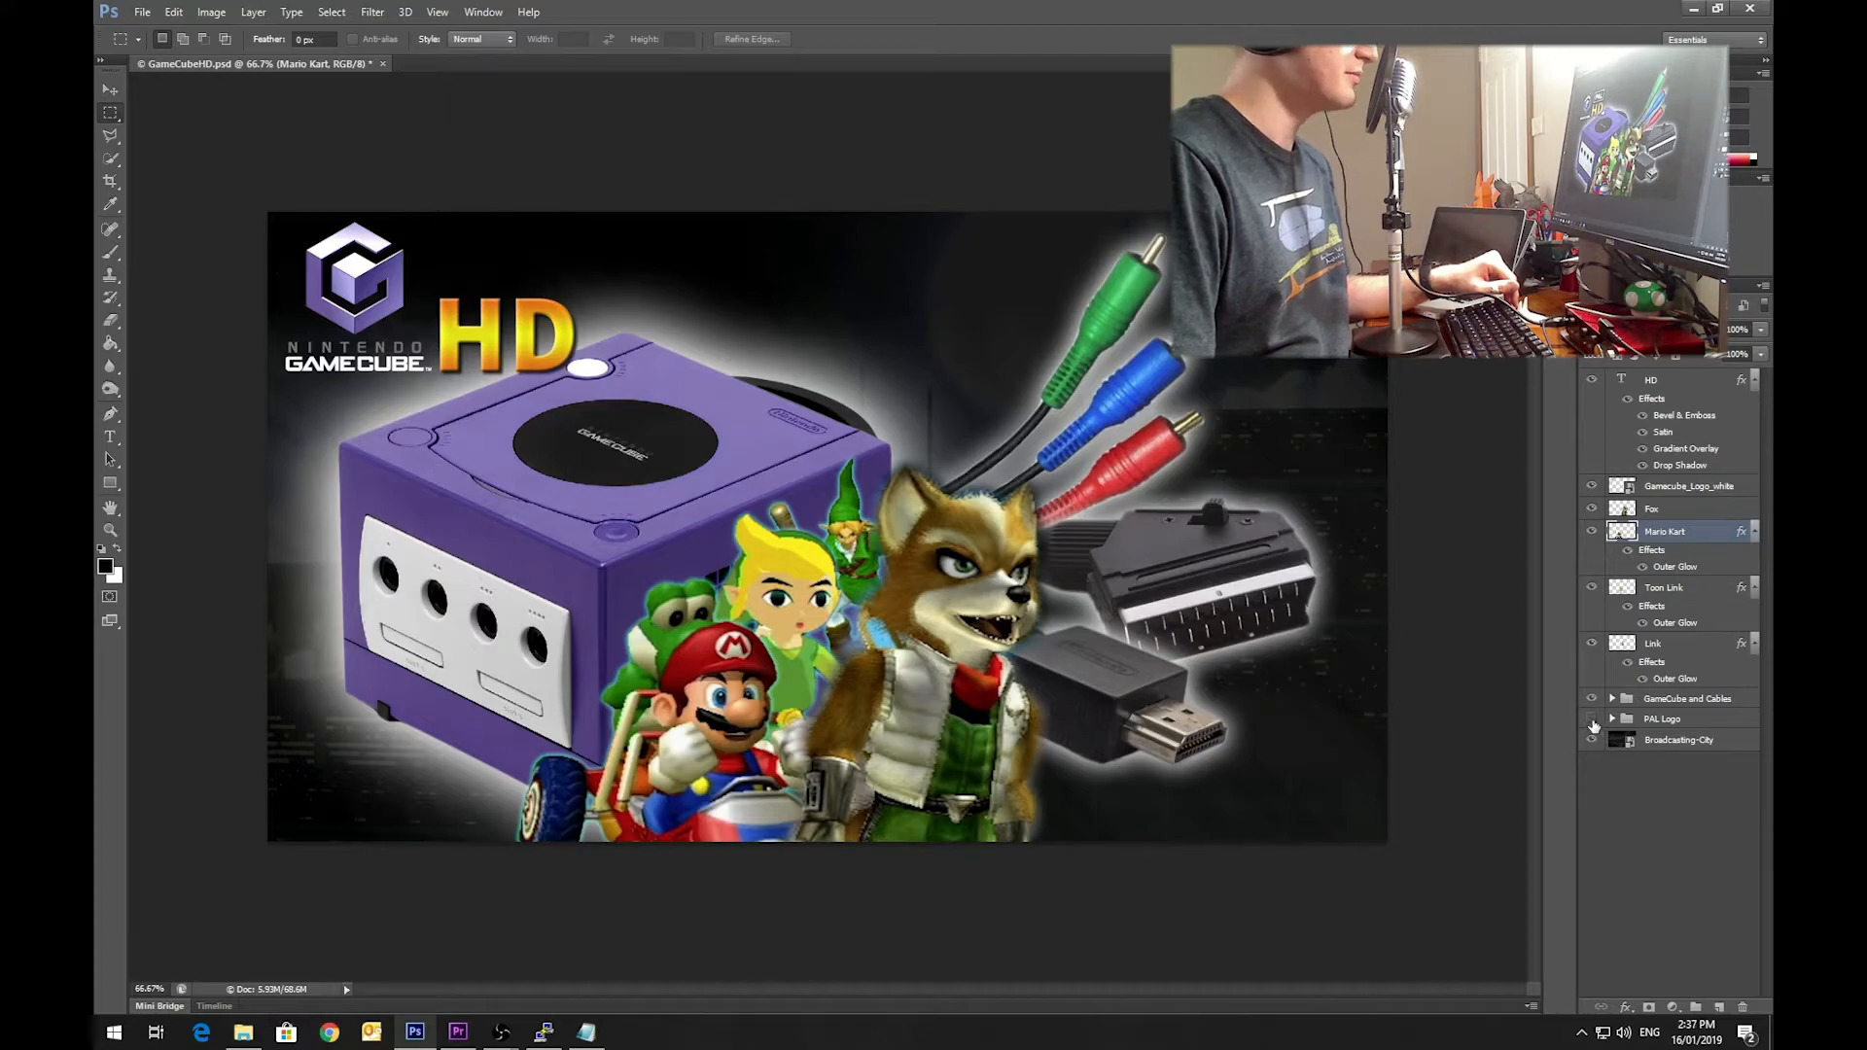
click(1592, 721)
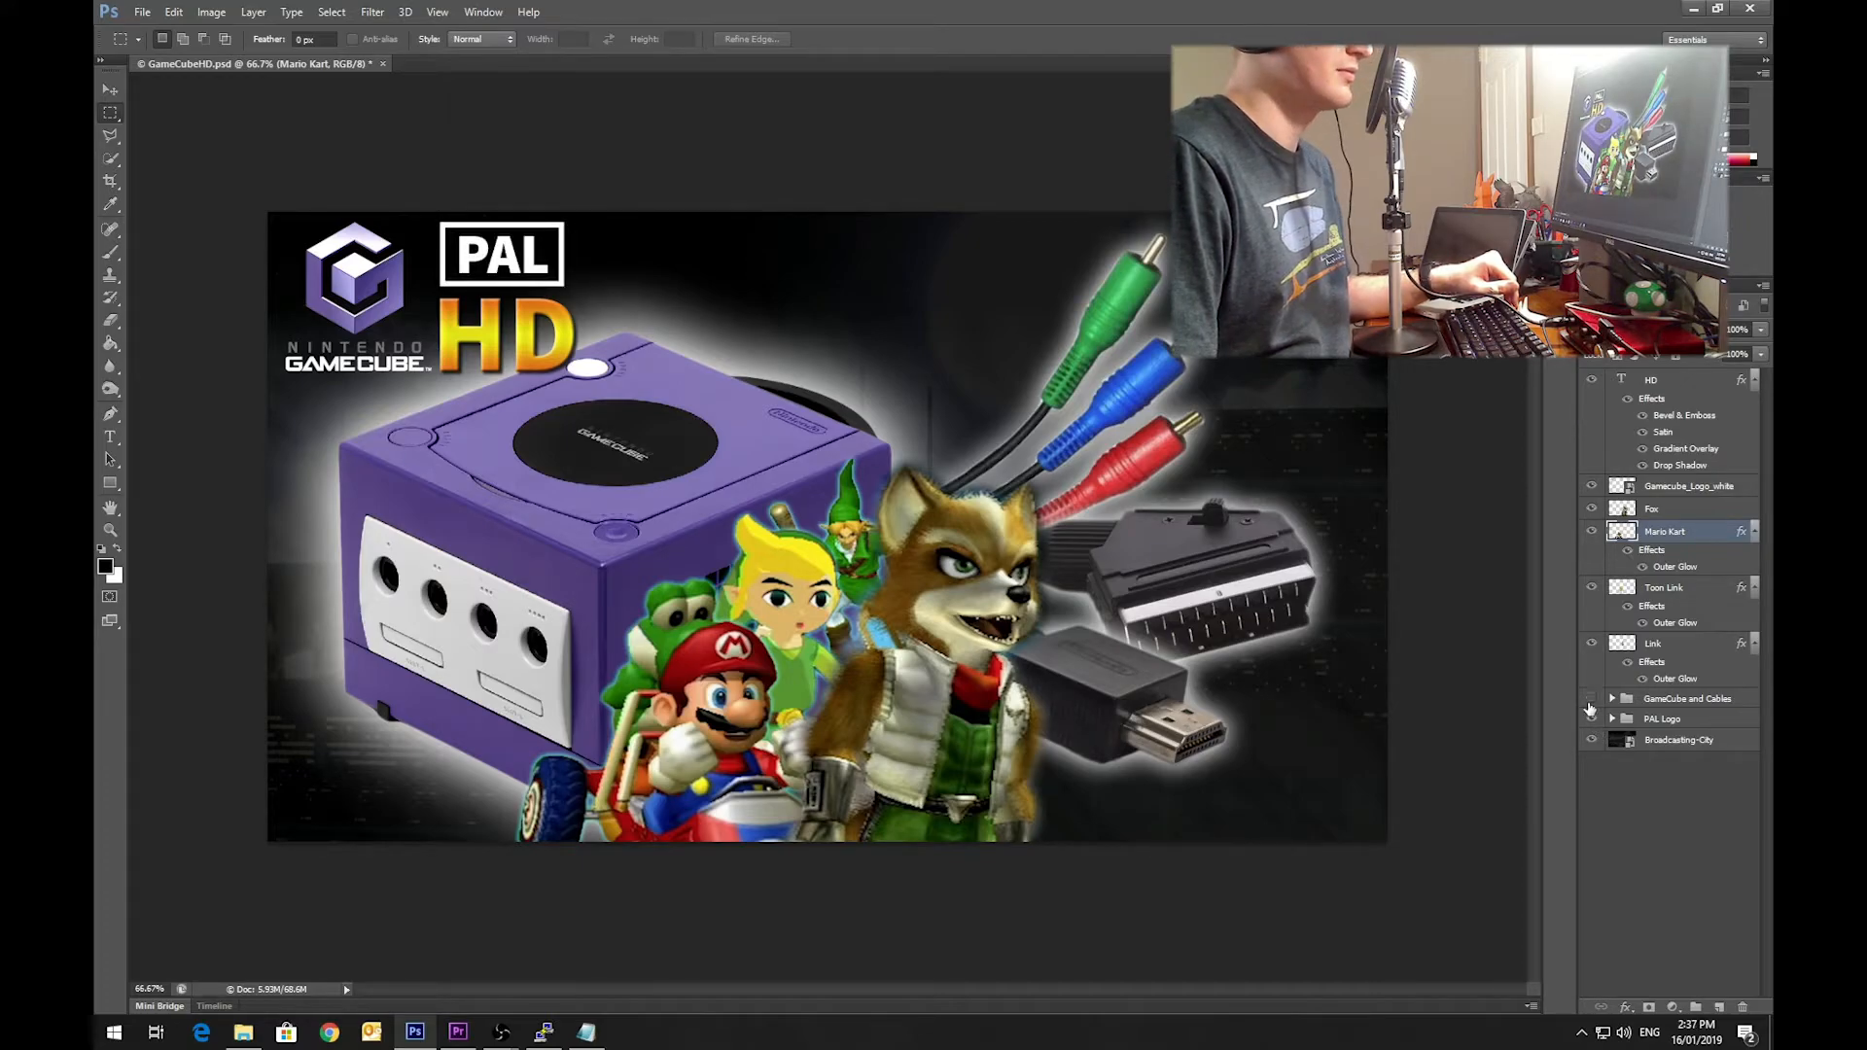
click(1589, 702)
click(1590, 702)
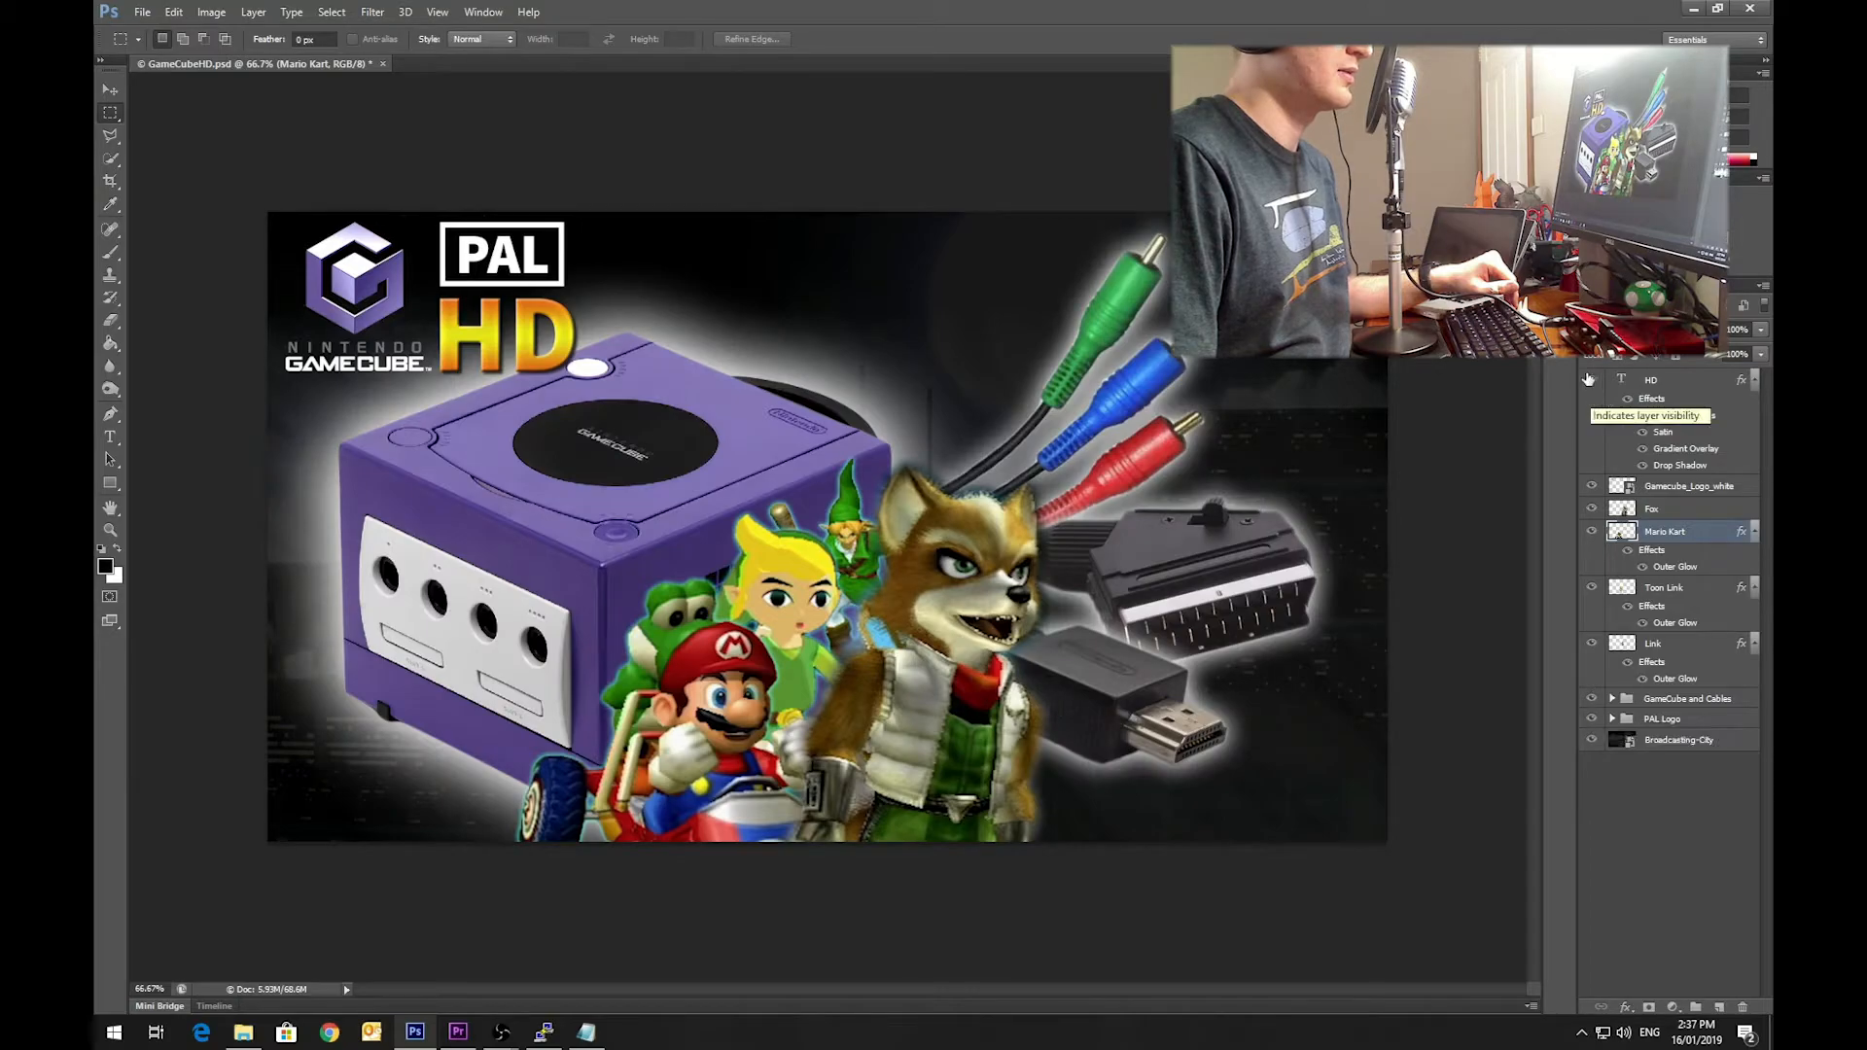
Step: Hide the HD text, the Gamecube_Logo_white layer and the PAL Logo group, keeping the Fox layer visible
click(1591, 380)
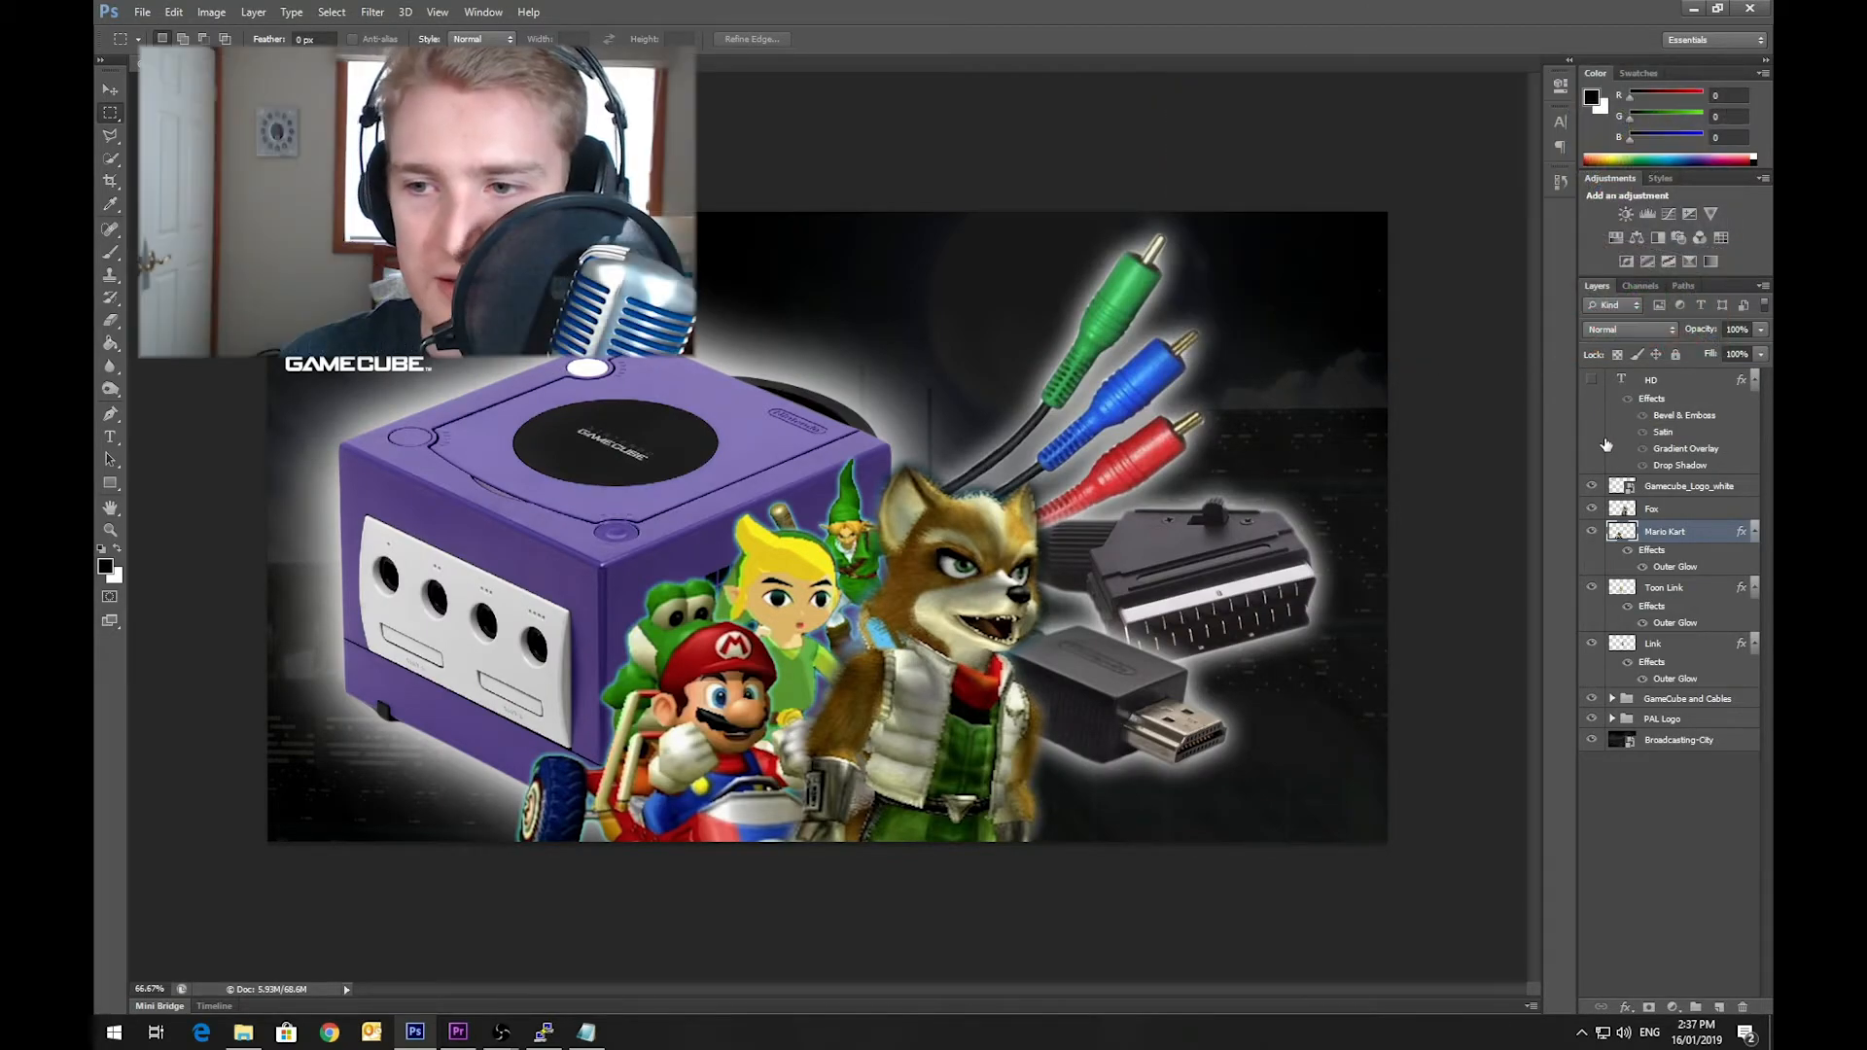
click(1590, 485)
click(1591, 508)
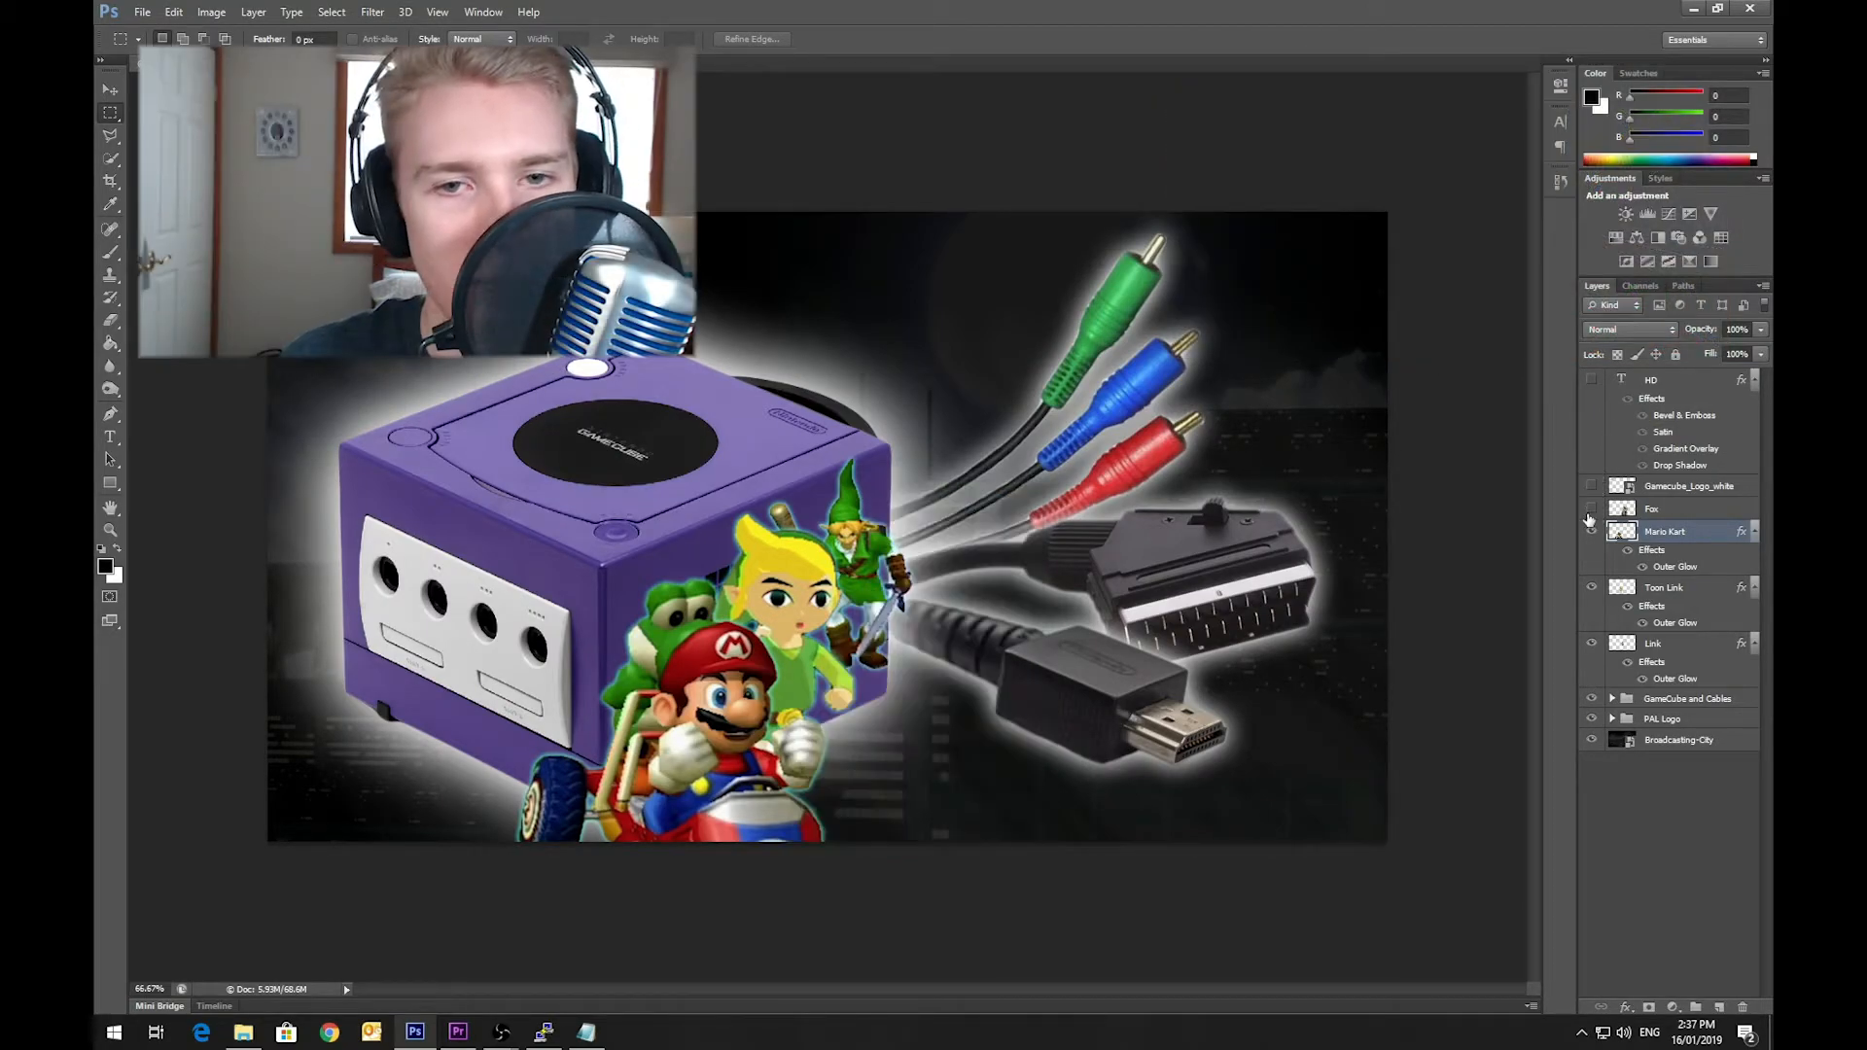
click(1590, 507)
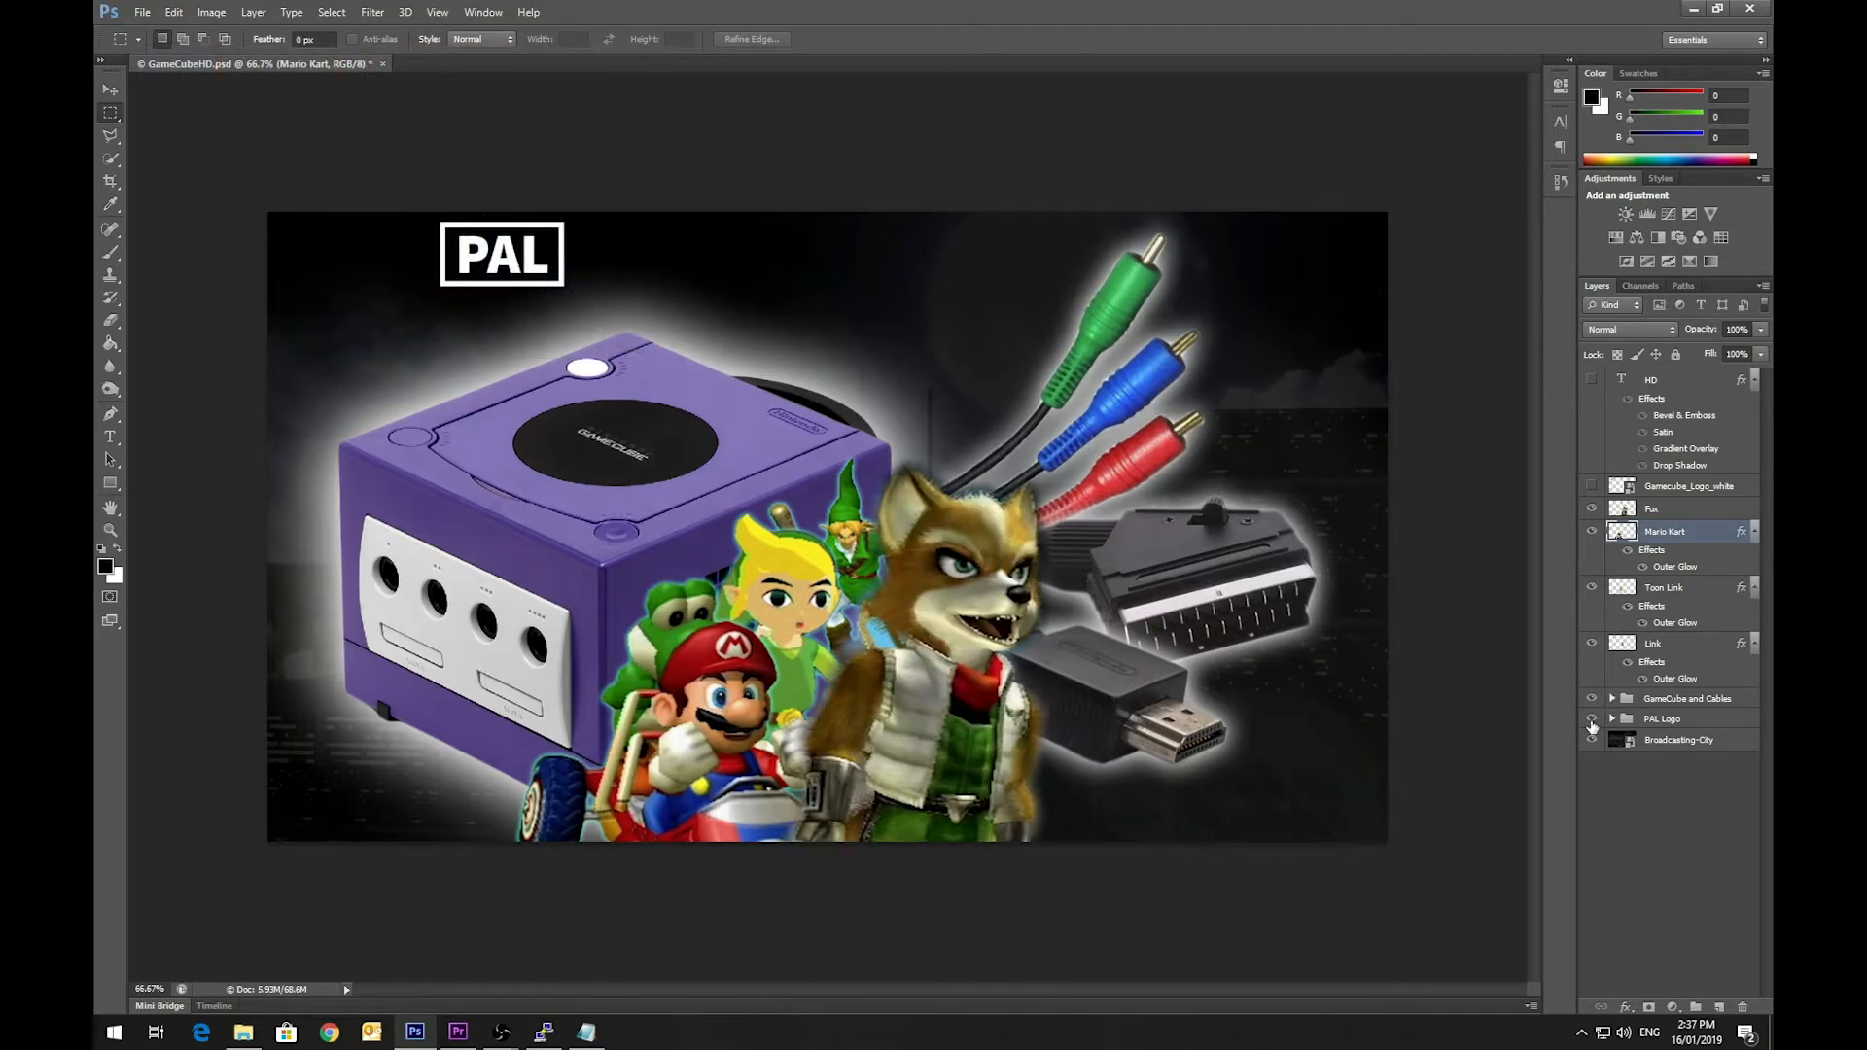
click(1591, 720)
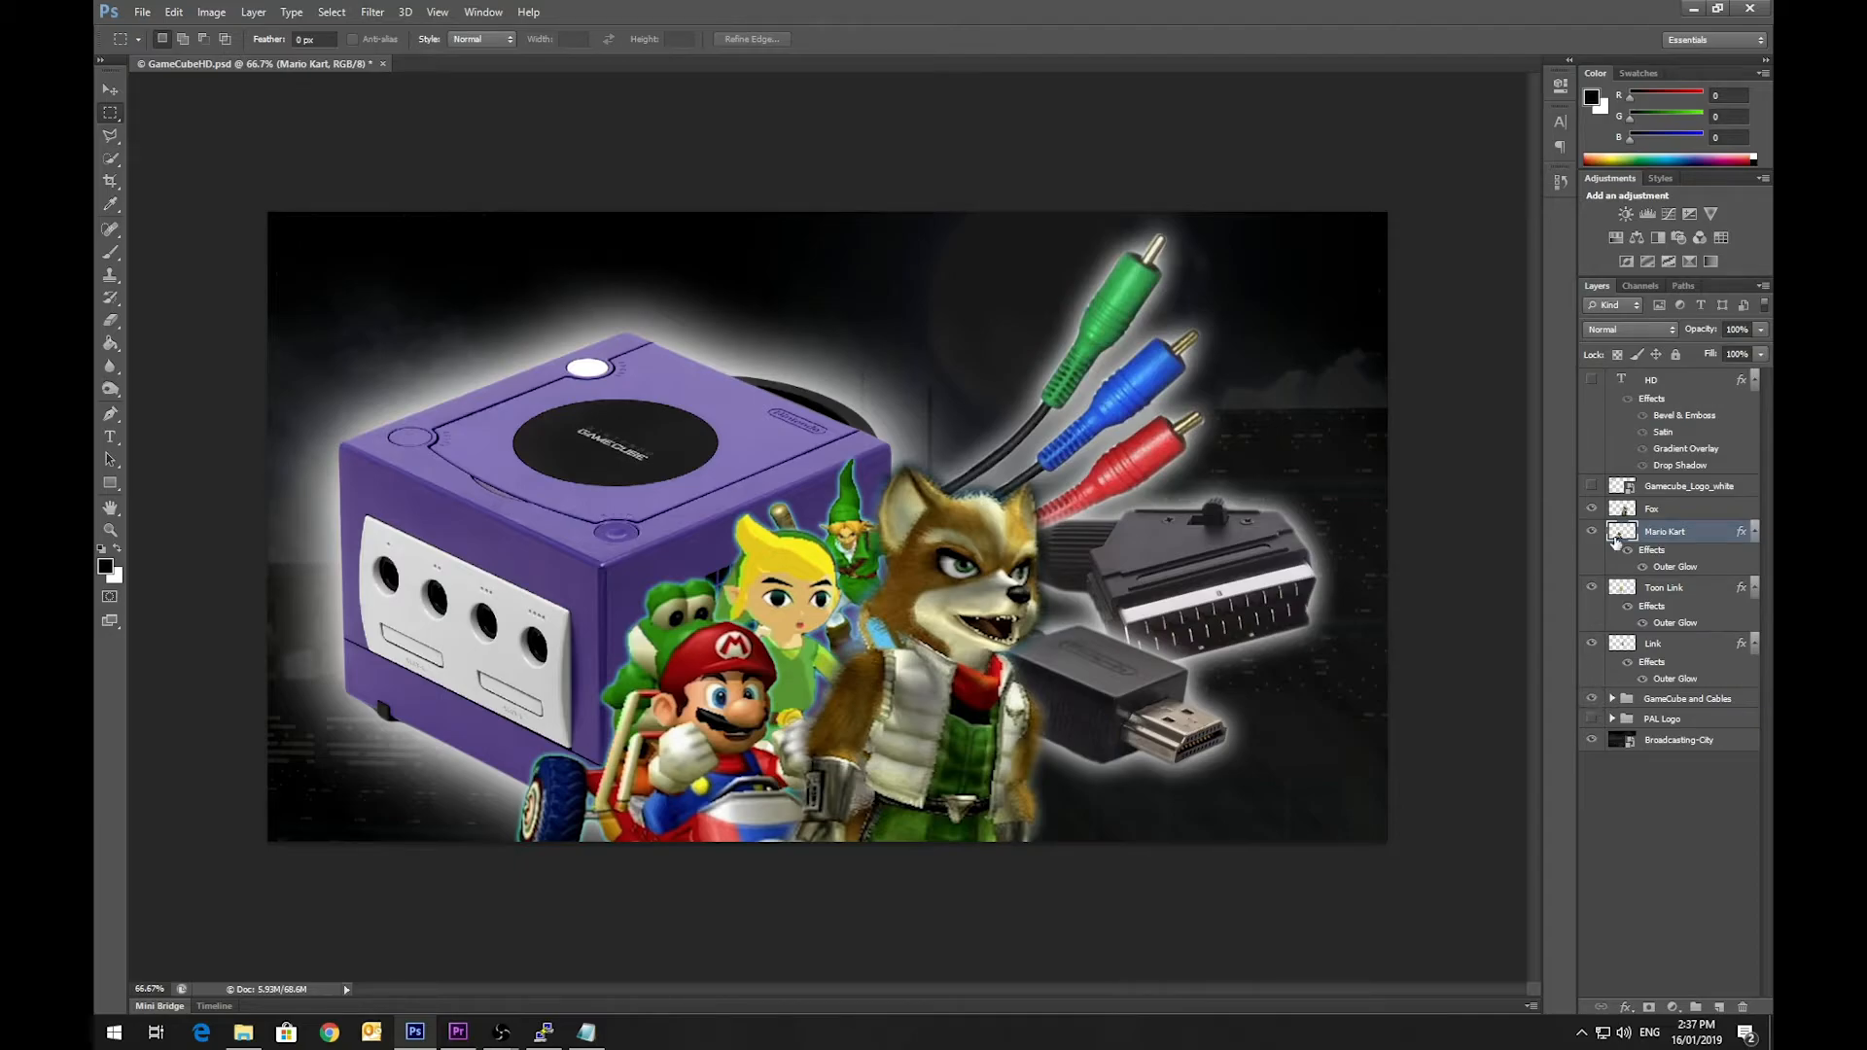
Step: Toggle the Fox layer and the Mario Kart layer's Outer Glow effect off and on for comparison
click(1592, 510)
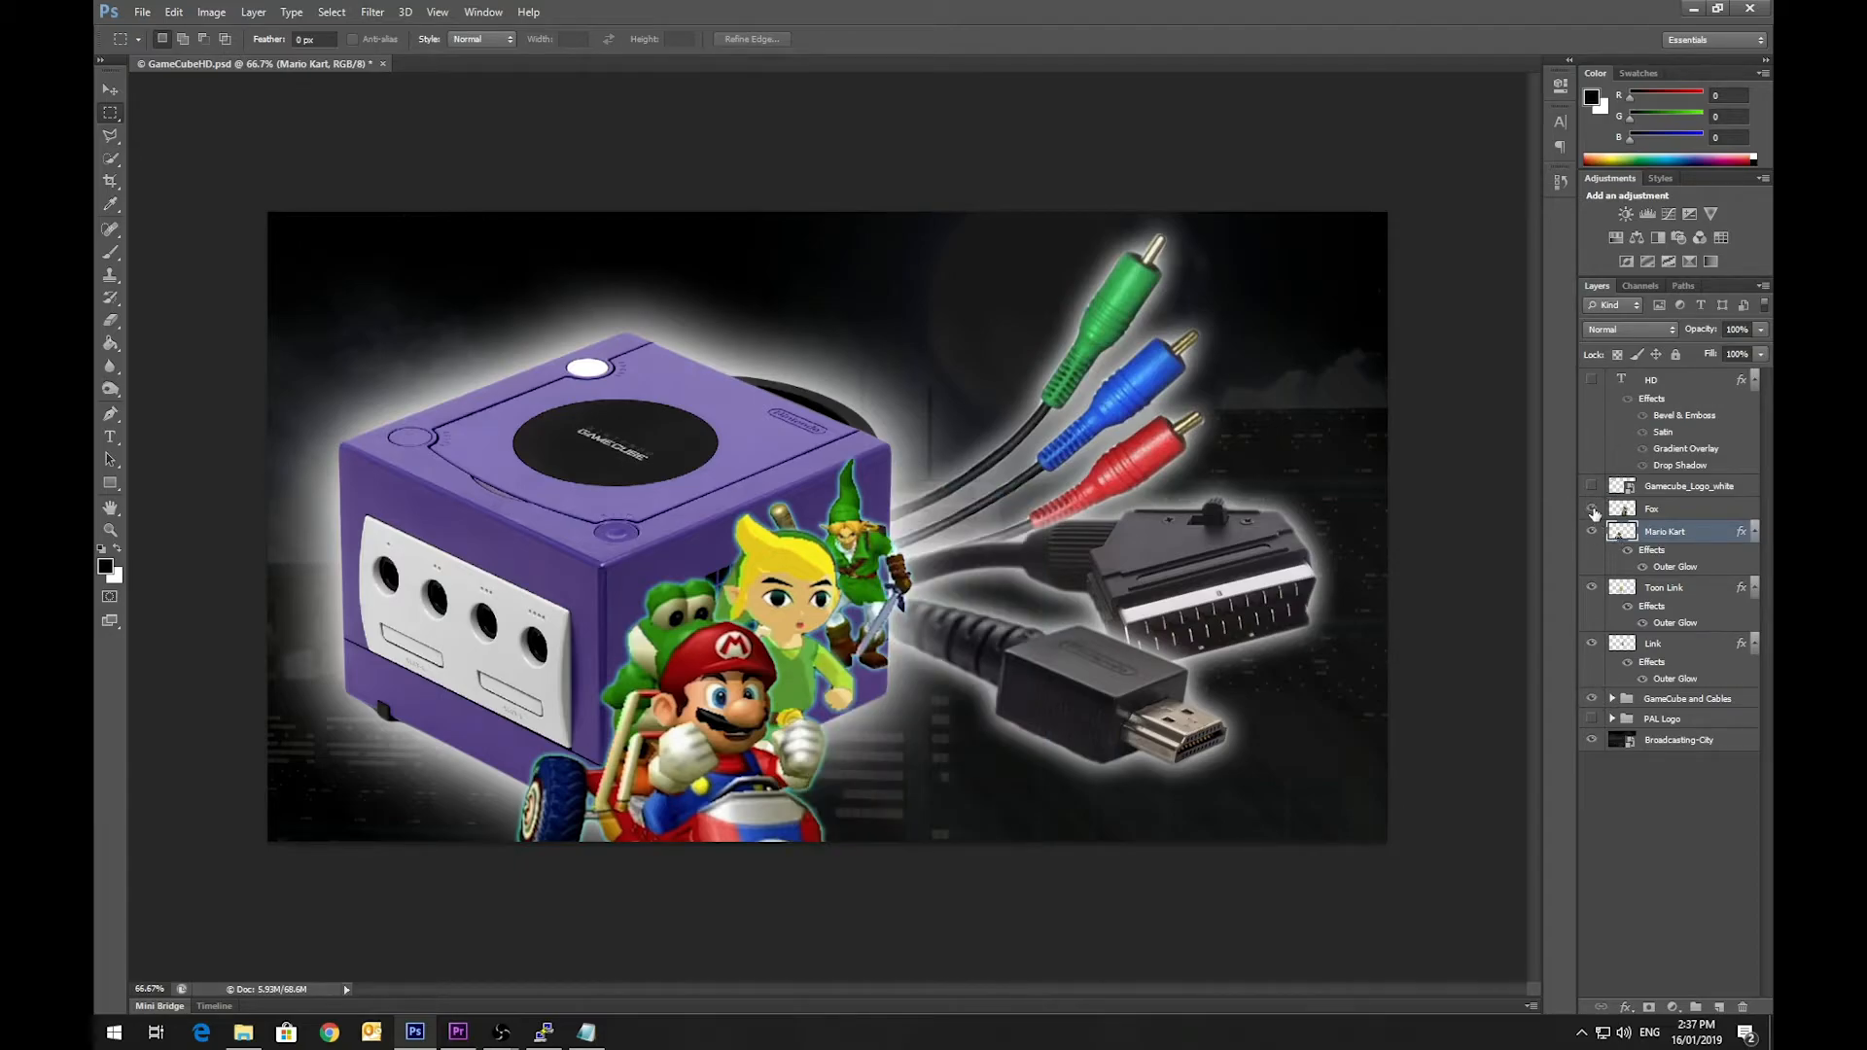
click(1593, 509)
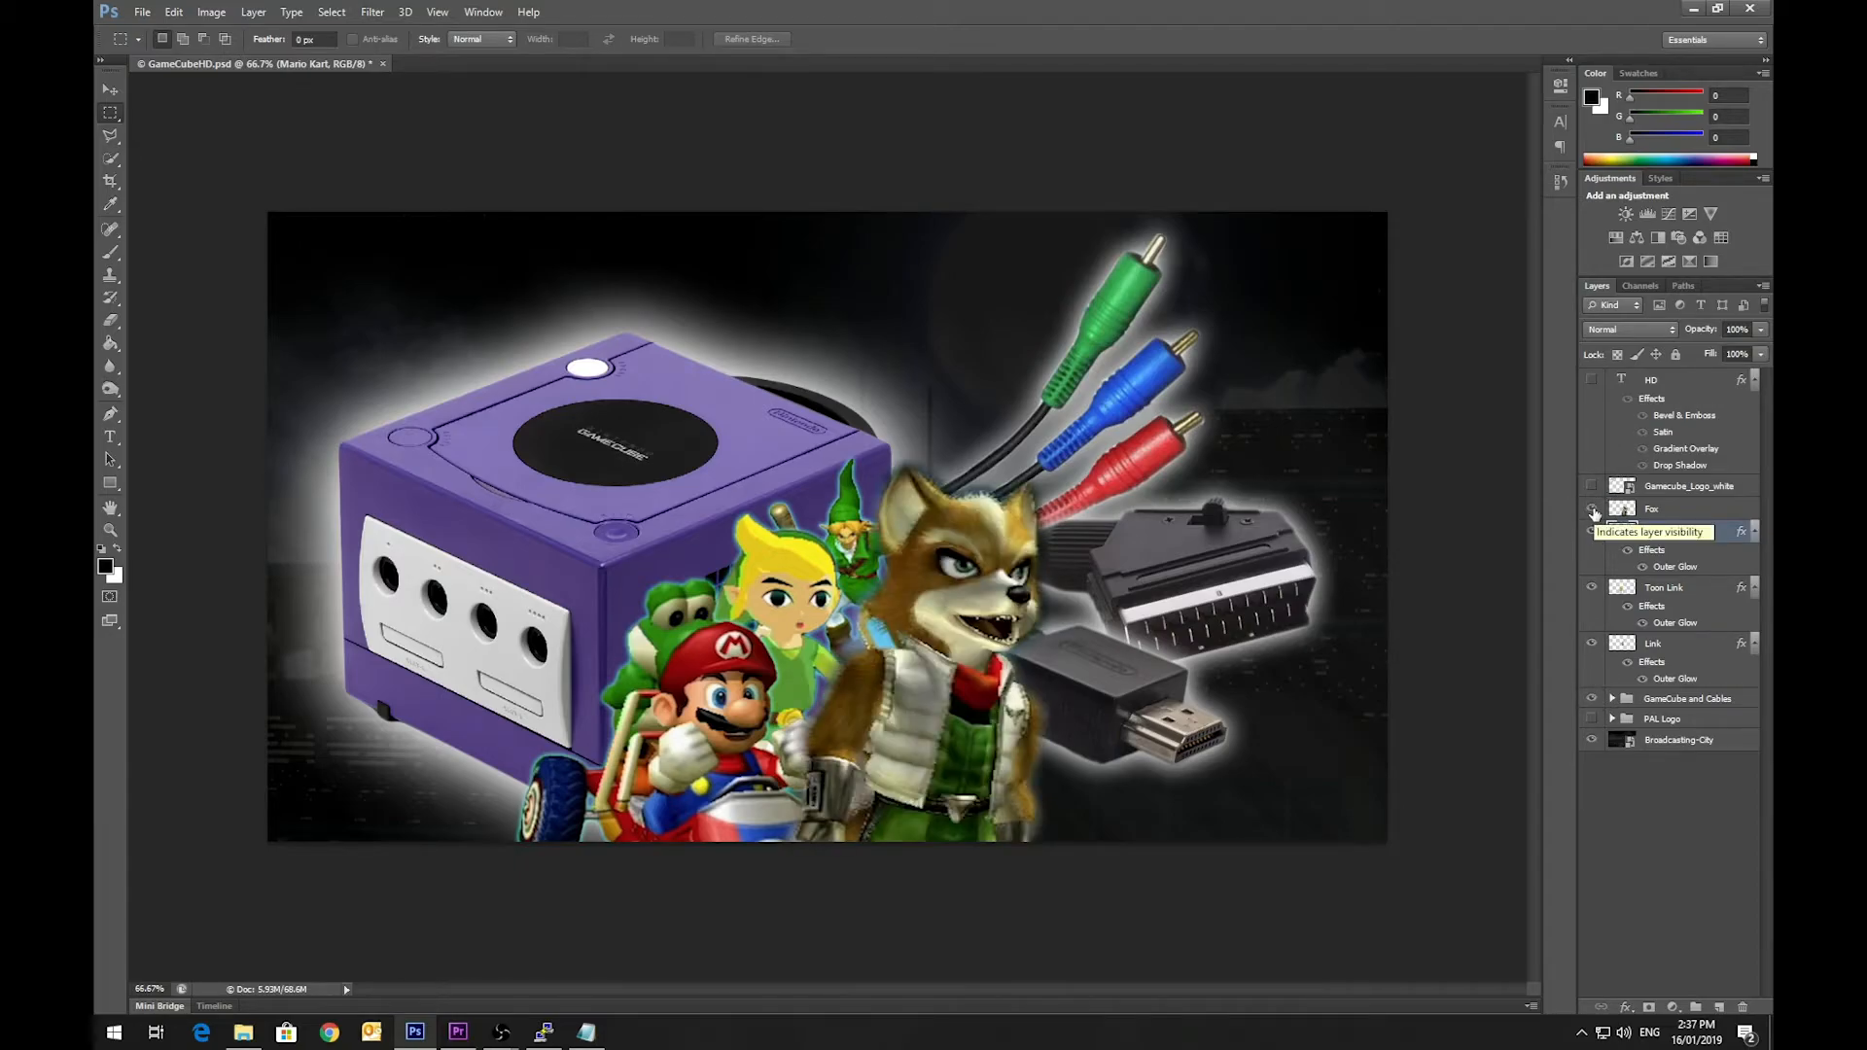
click(1628, 550)
click(1628, 550)
click(1628, 550)
click(1627, 551)
Step: Hide the Mario Kart, Fox, Toon Link and Link character layers
click(1591, 532)
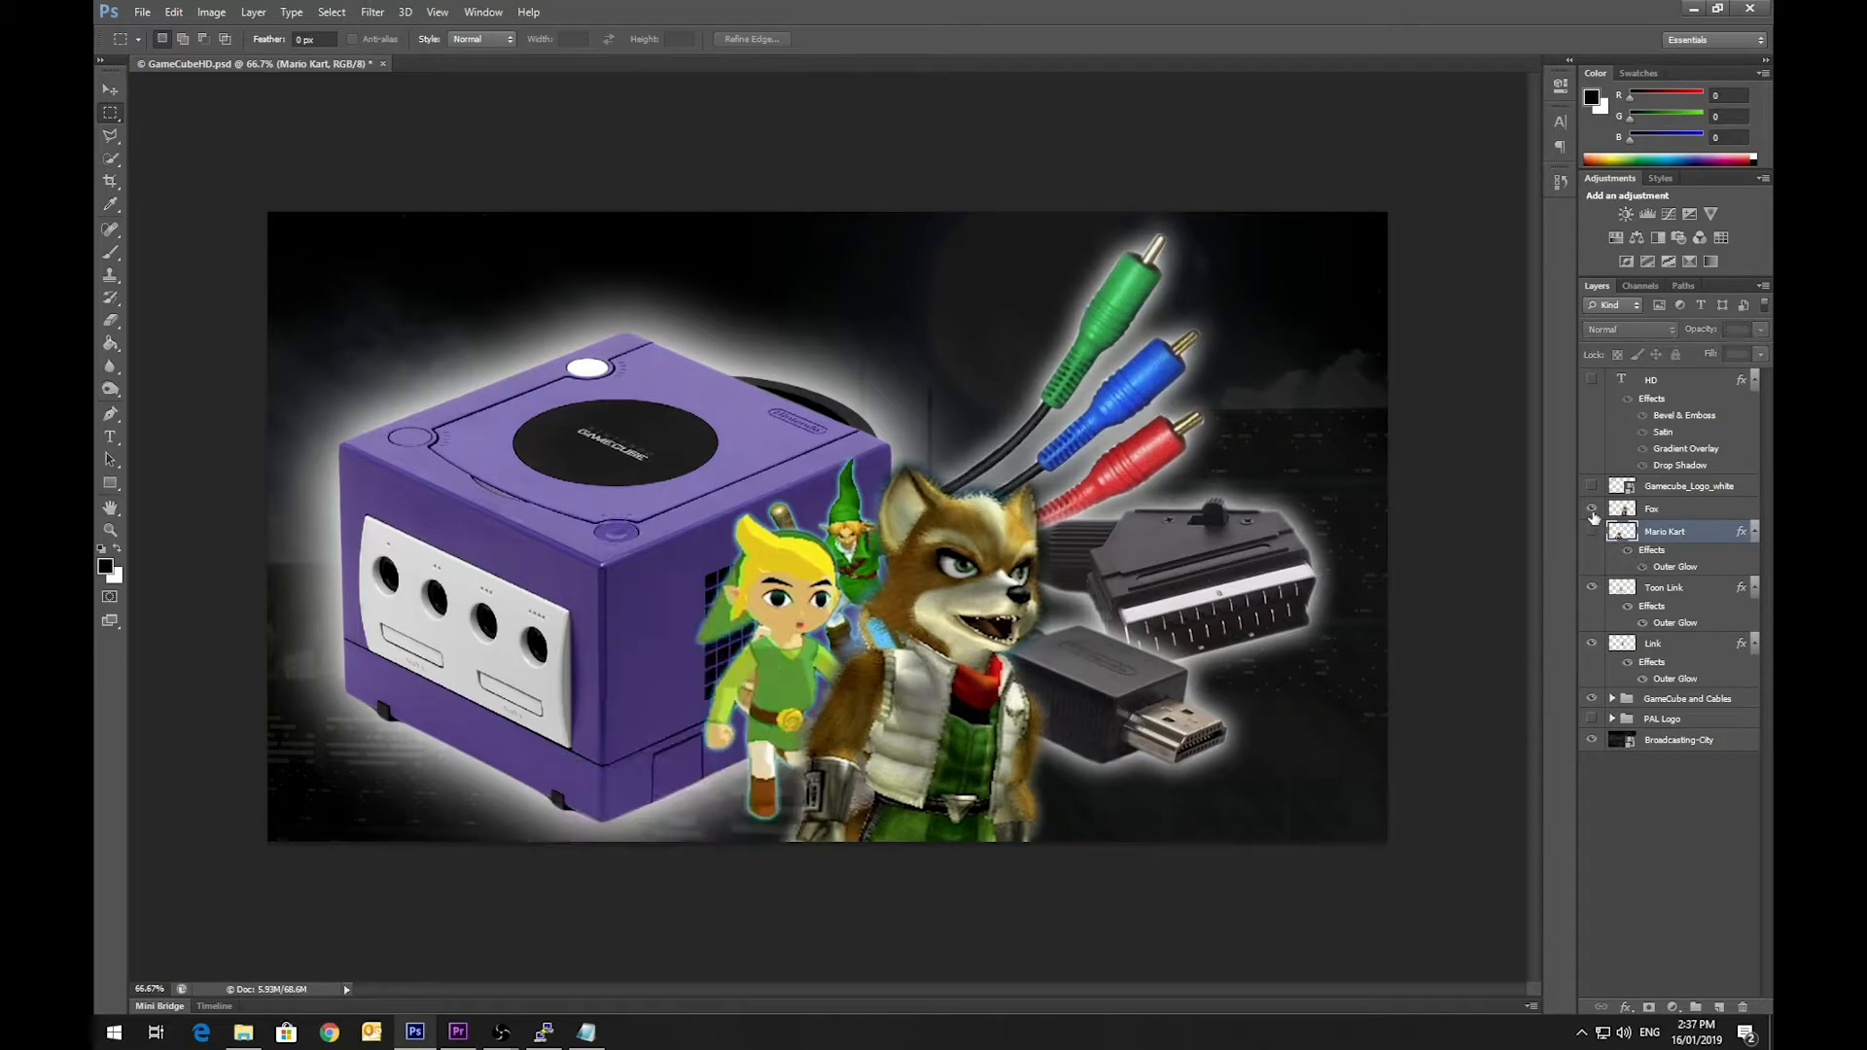
click(1591, 509)
click(1592, 588)
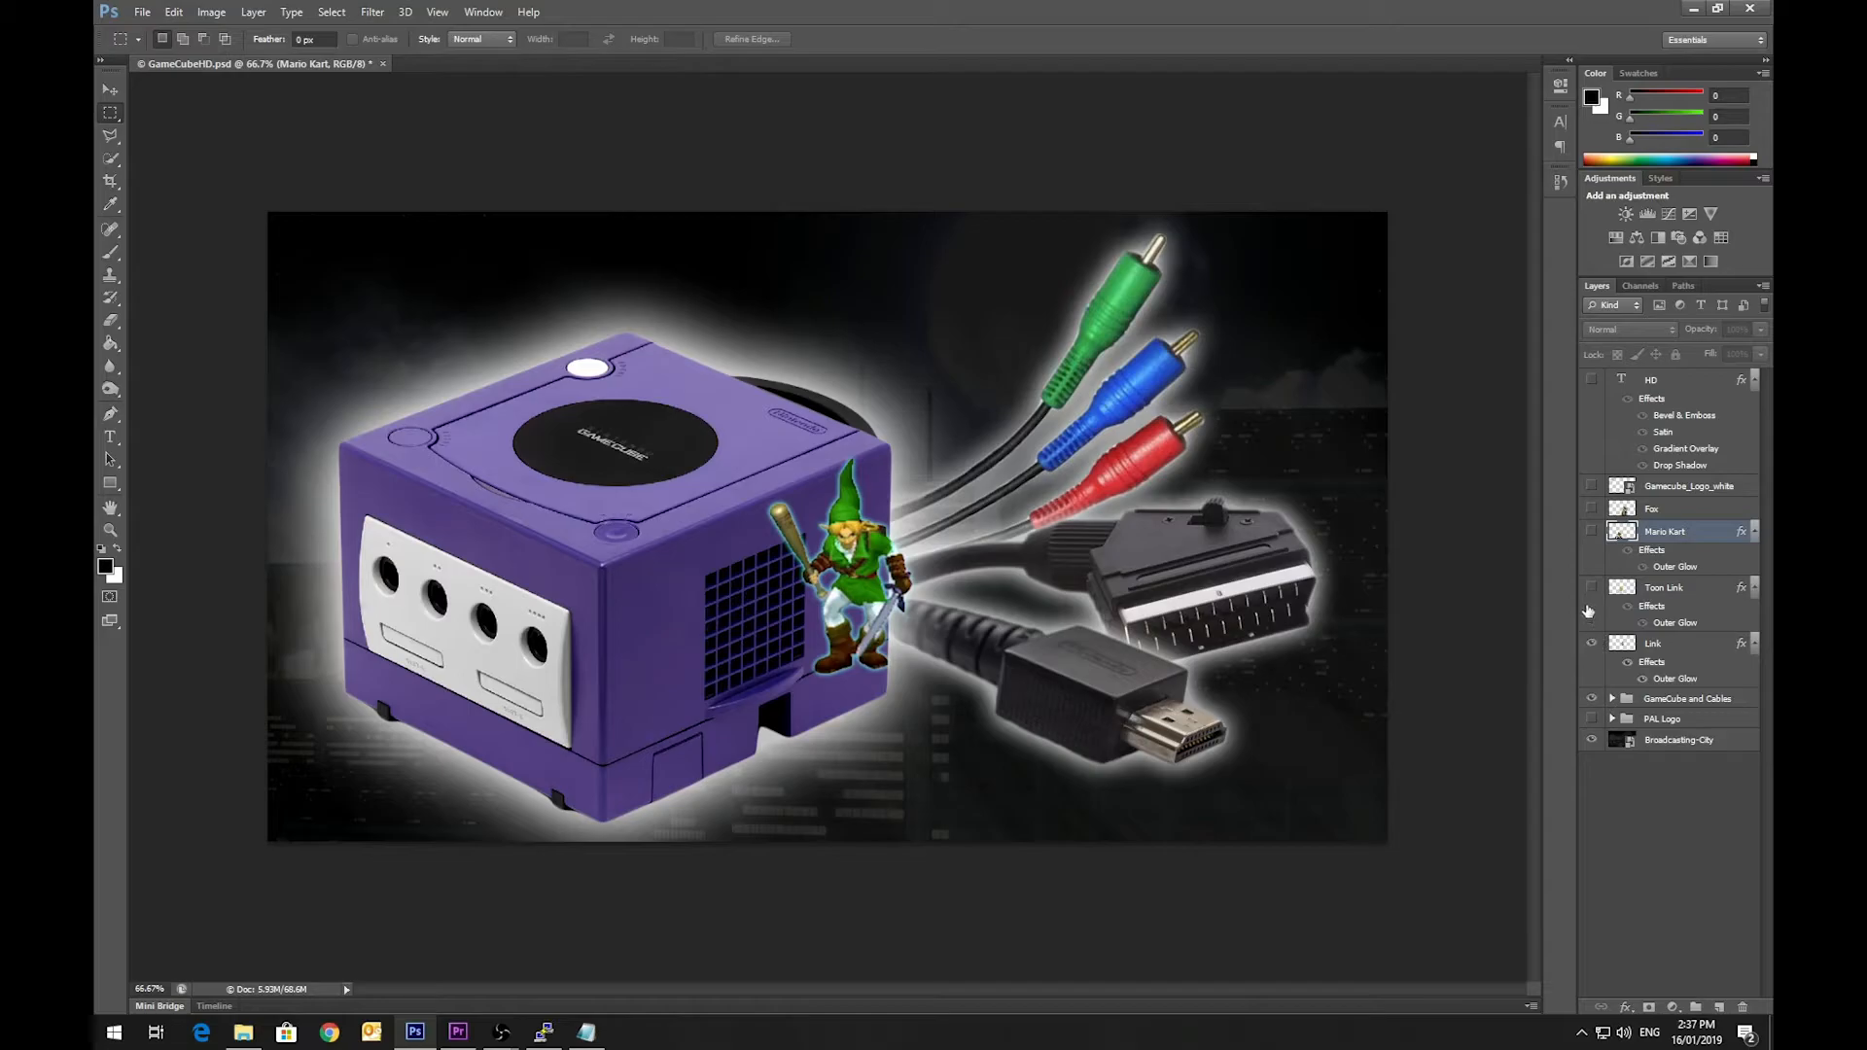
click(1592, 645)
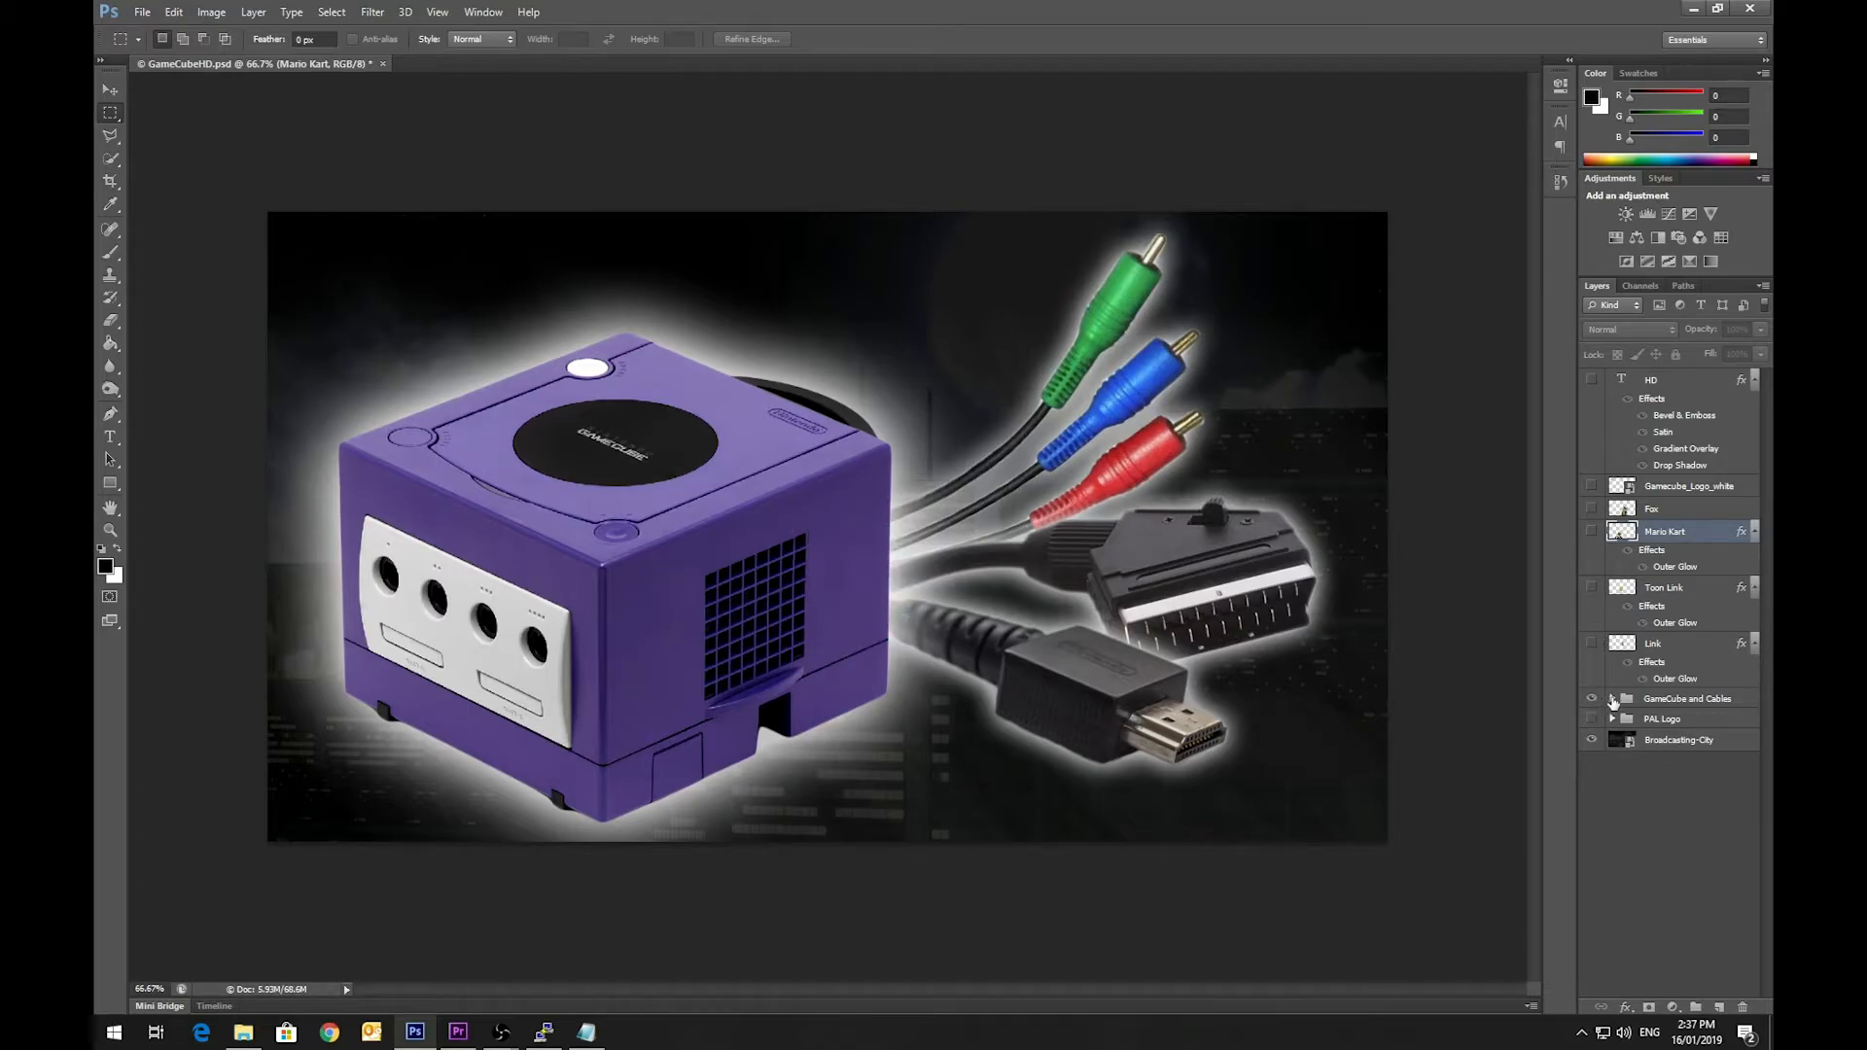
Step: Expand the GameCube and Cables group and toggle the HDMI layer and its Outer Glow effect off and on for comparison
click(1612, 699)
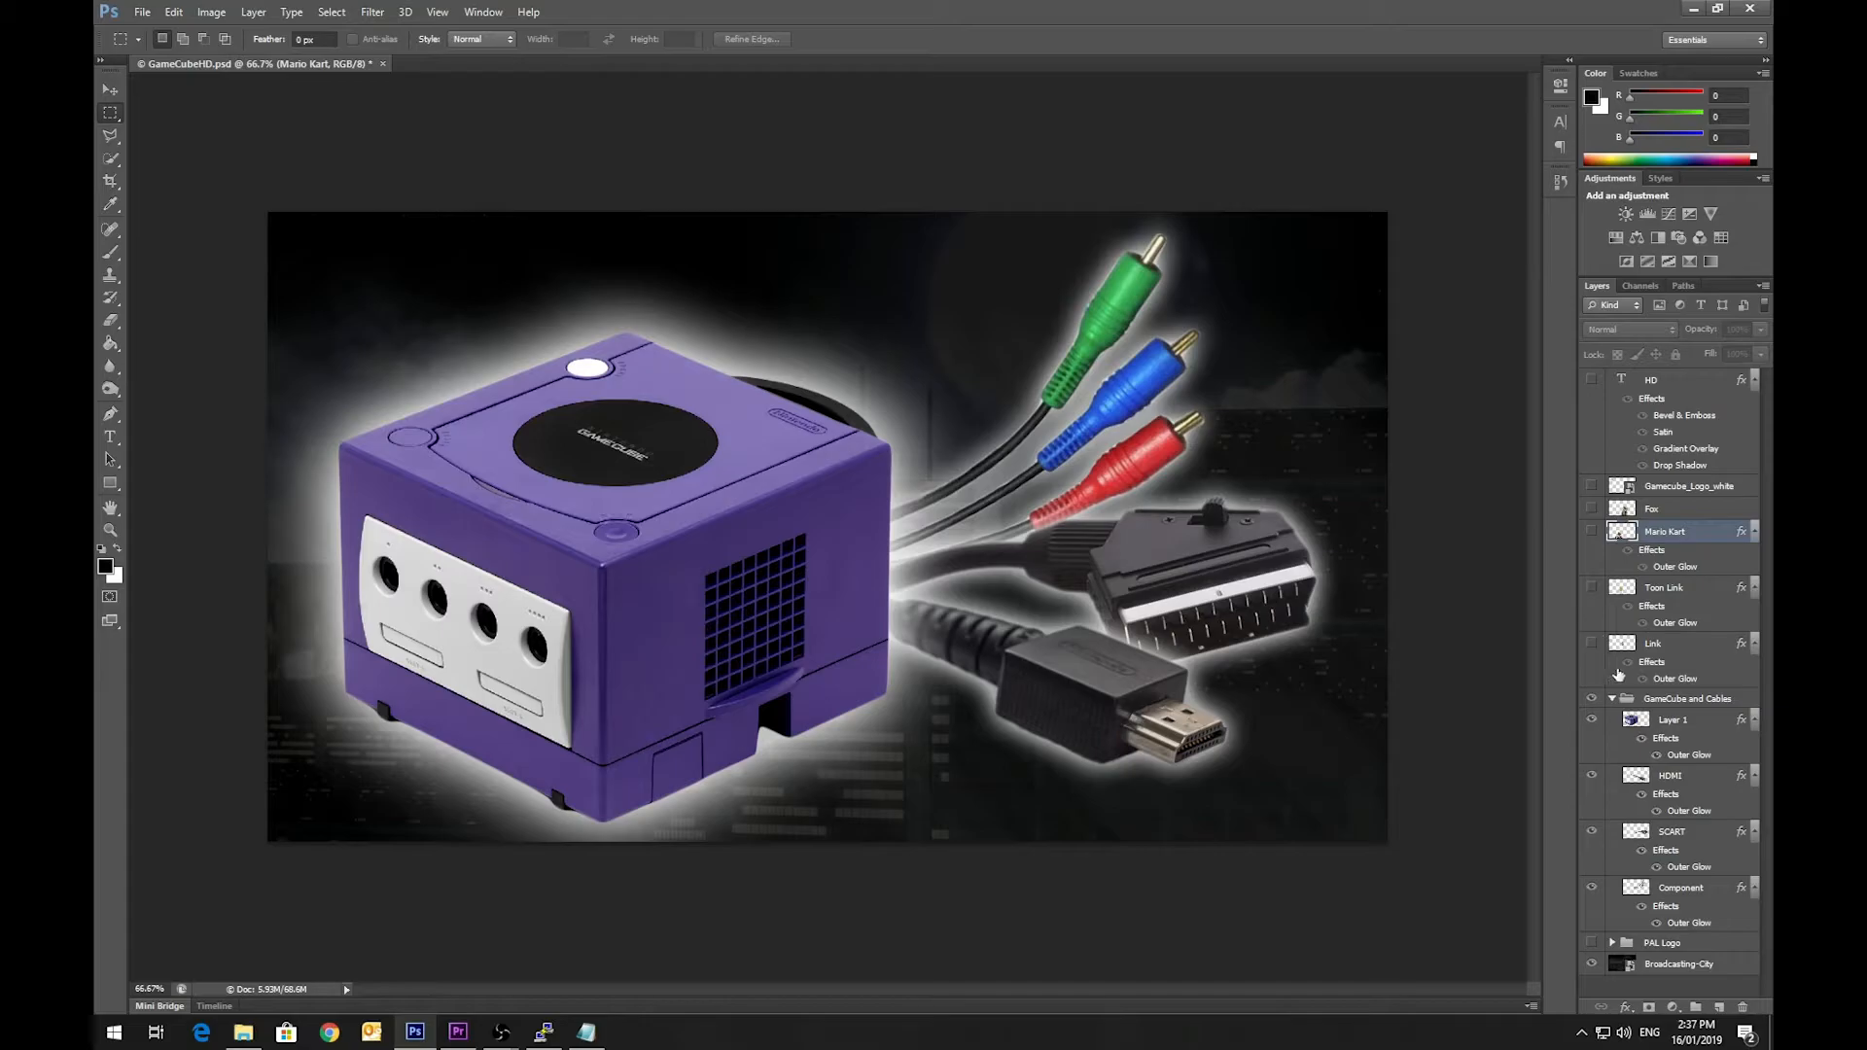
click(1590, 777)
click(1591, 777)
click(1655, 813)
click(1655, 813)
click(1655, 813)
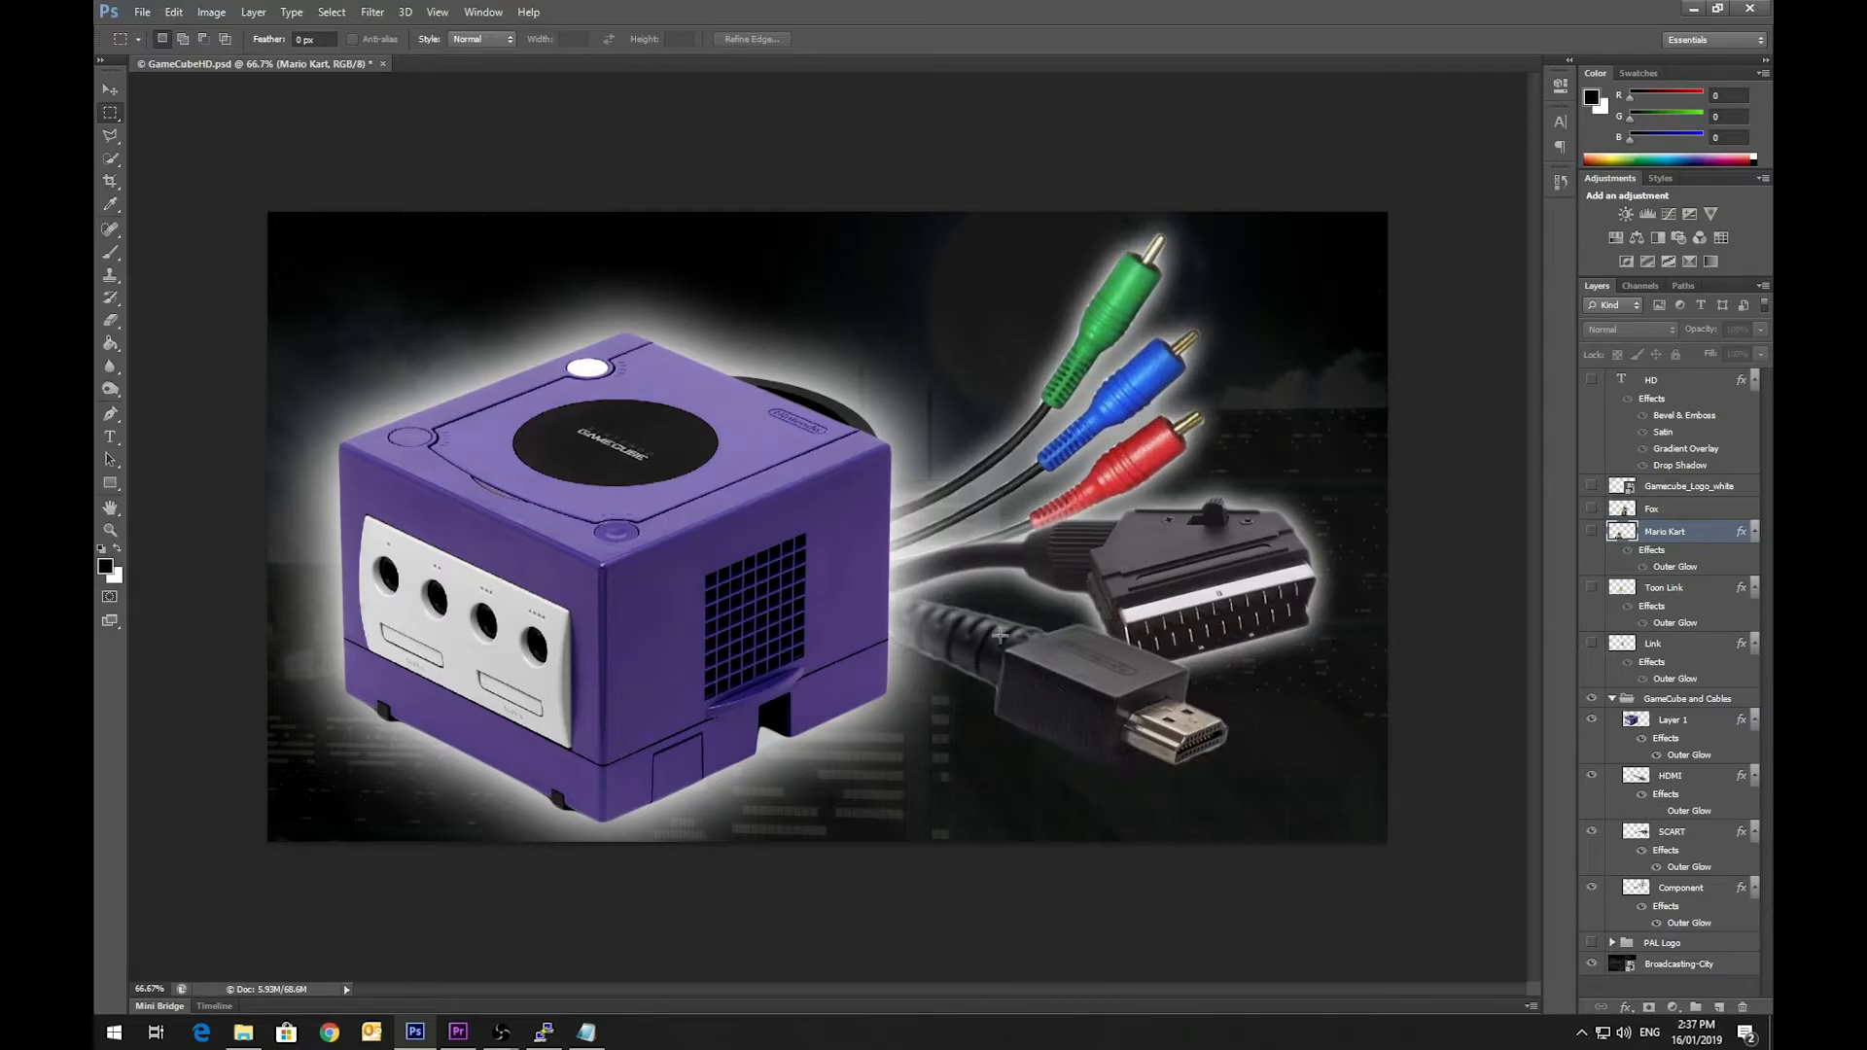
Step: Turn off the Outer Glow effects of the SCART and Component layers, restore the SCART glow, and select the HDMI layer
click(1657, 866)
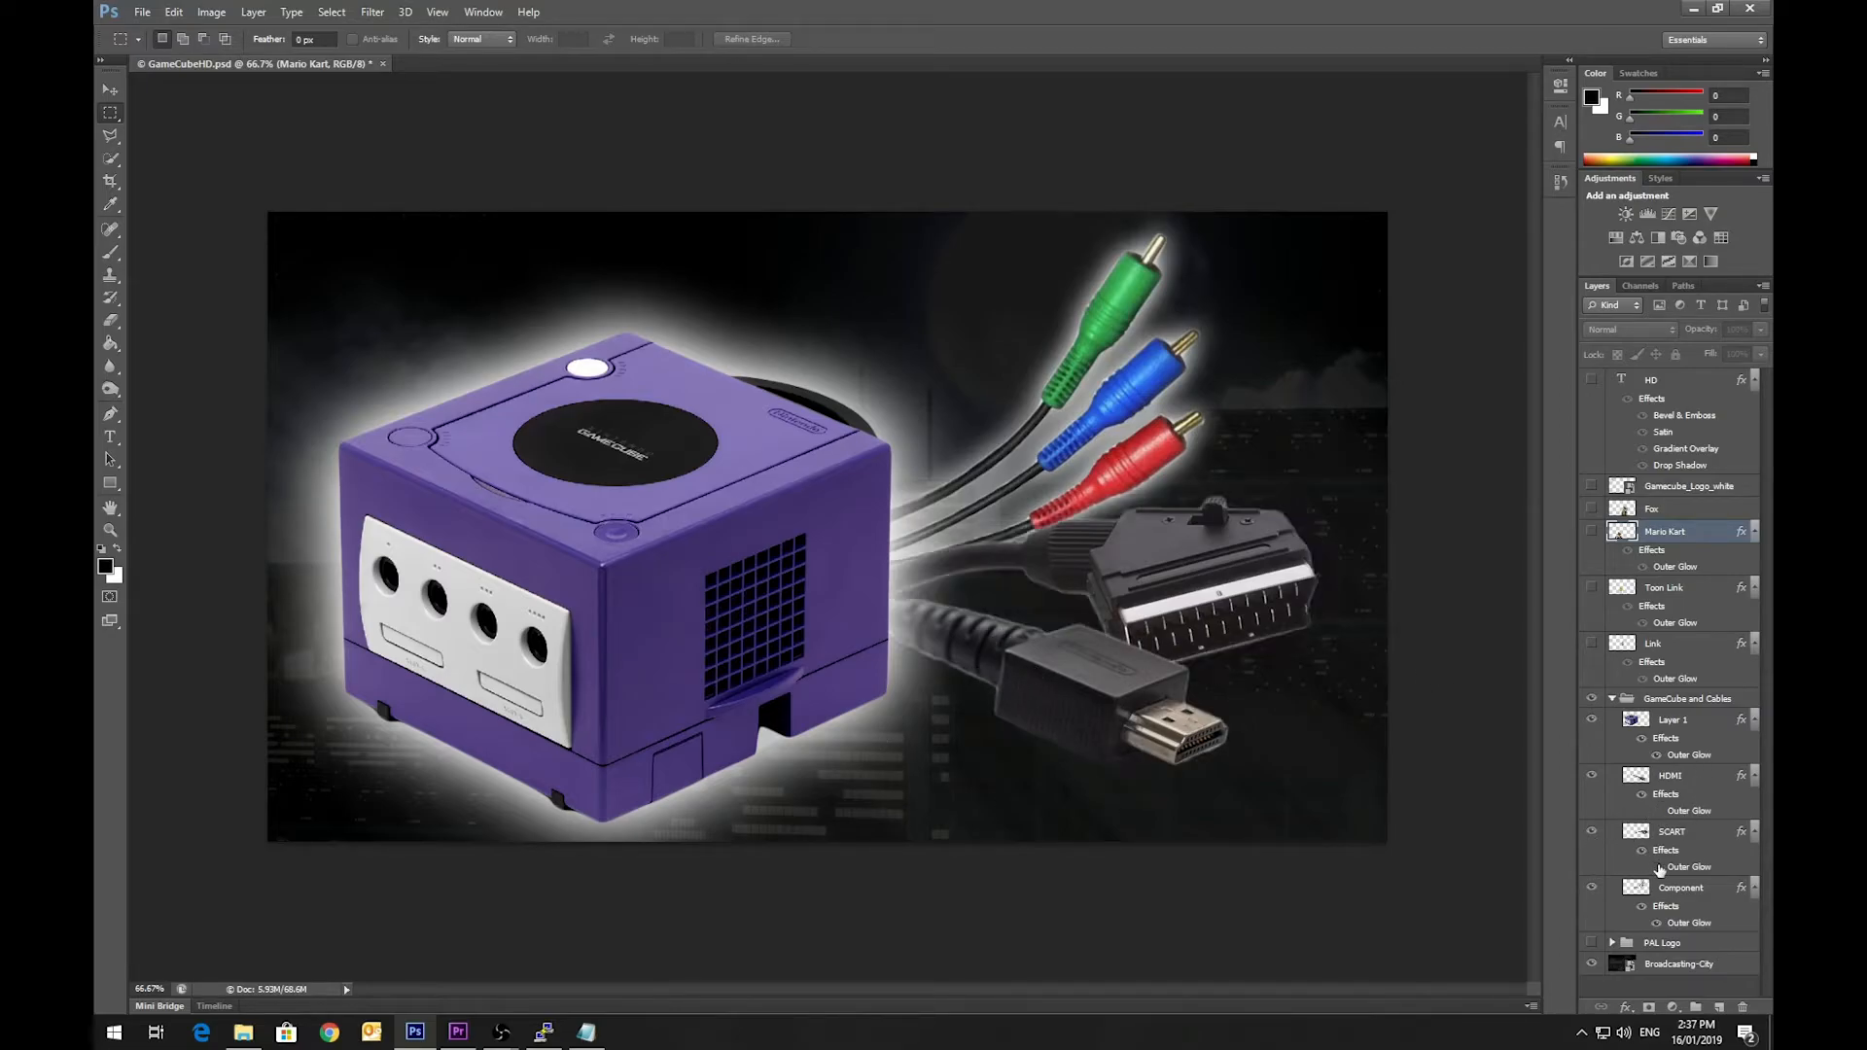
click(1656, 923)
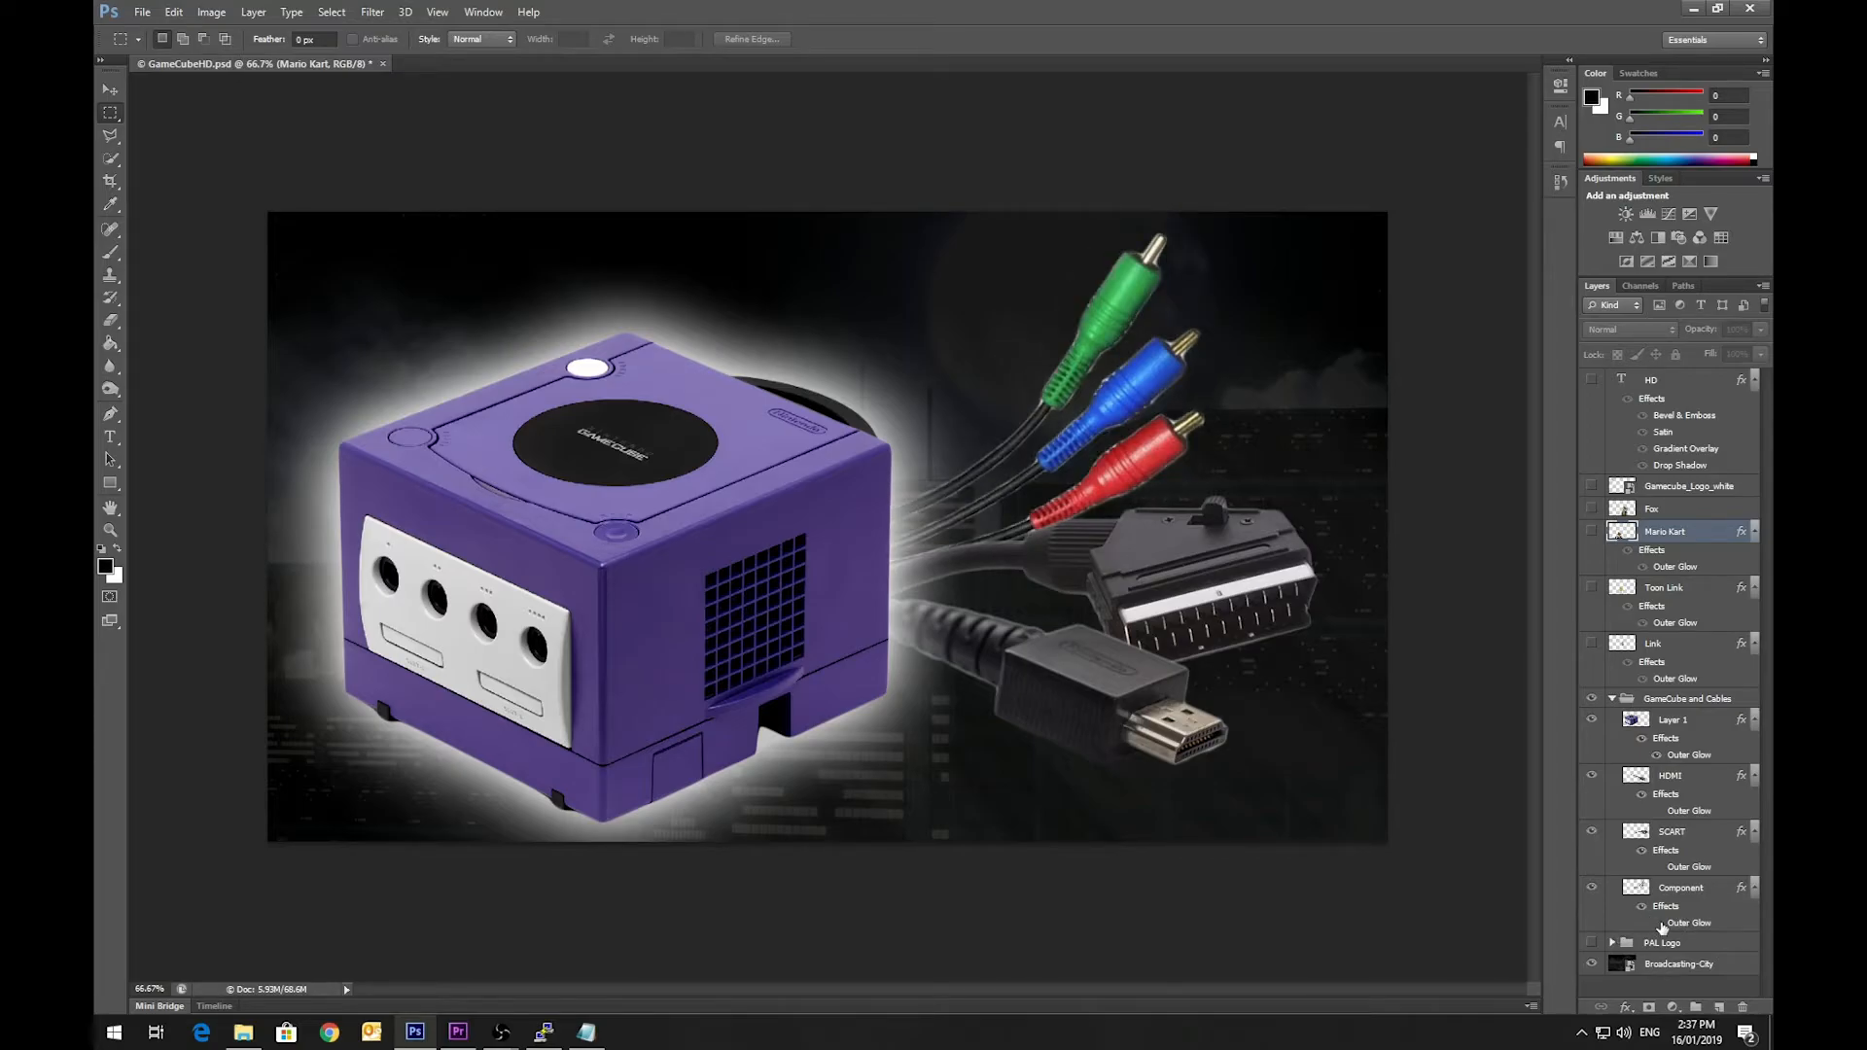
click(1670, 925)
click(1657, 866)
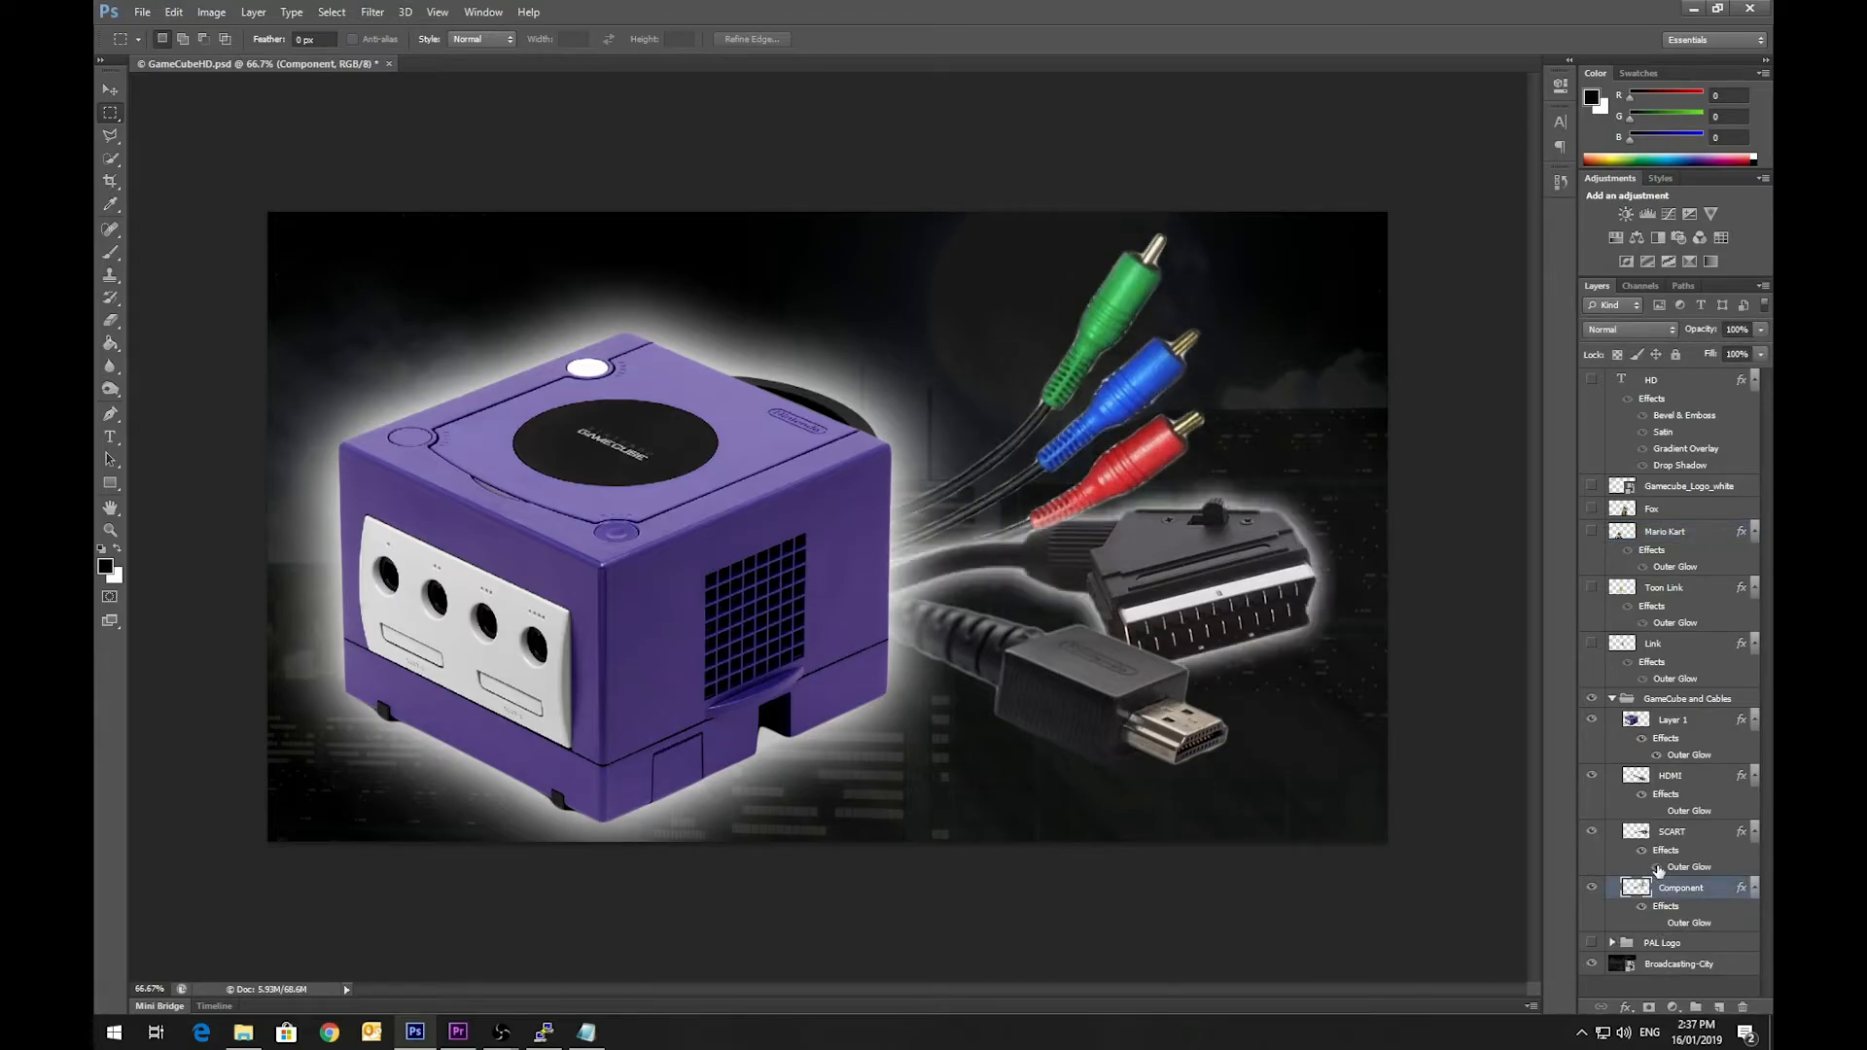
click(1643, 773)
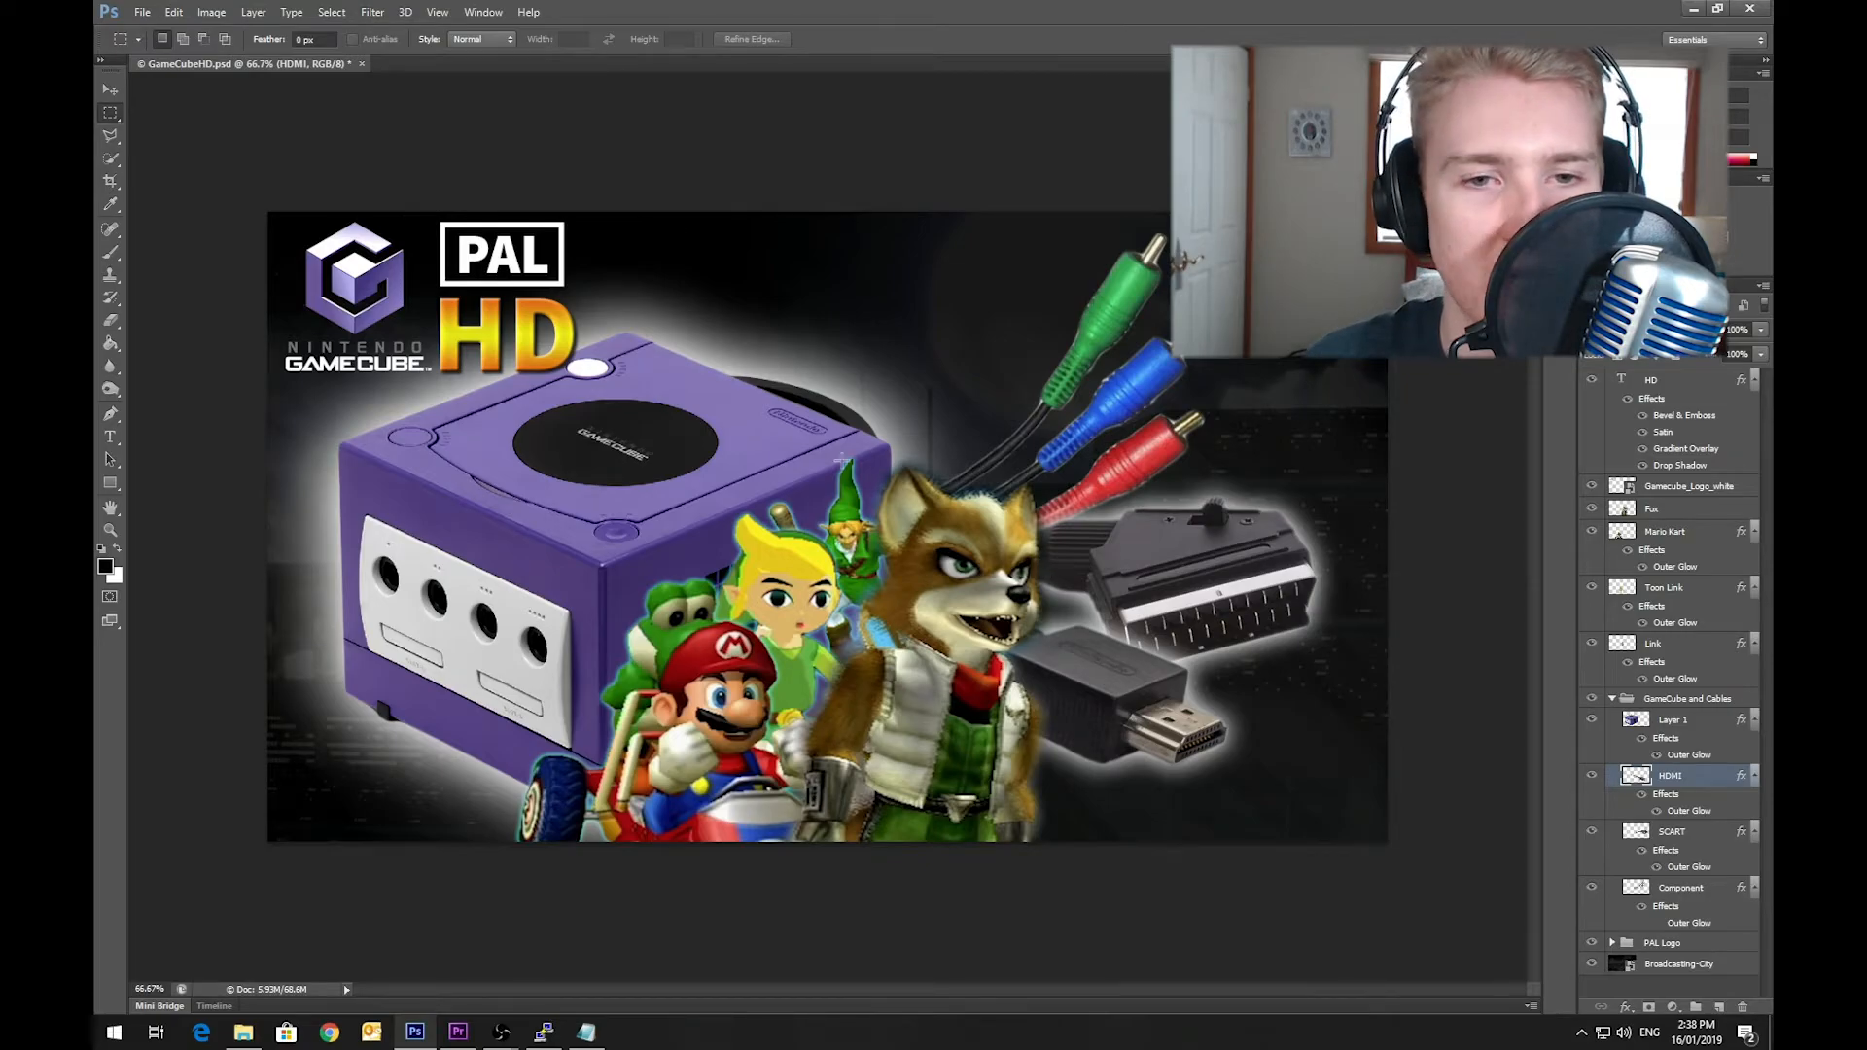
Step: Close GameCubeHD.psd without saving the changes and exit Photoshop
click(363, 65)
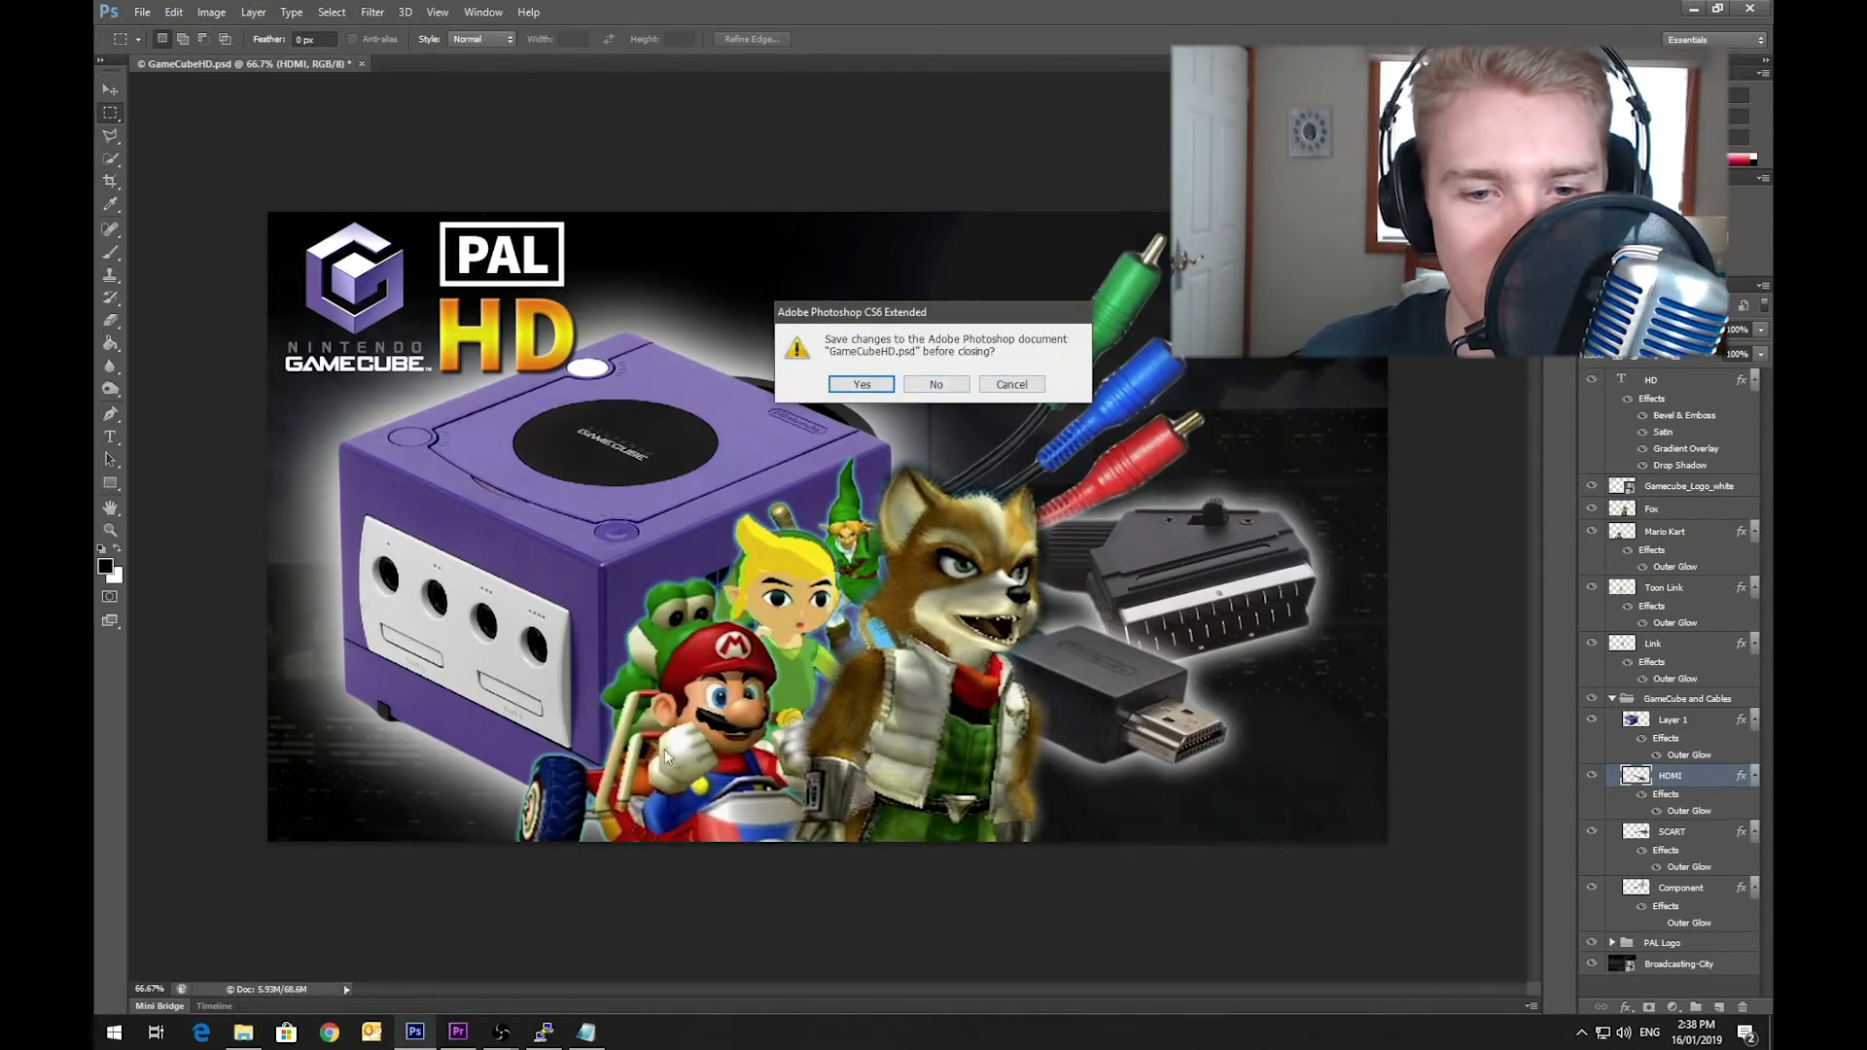
click(938, 385)
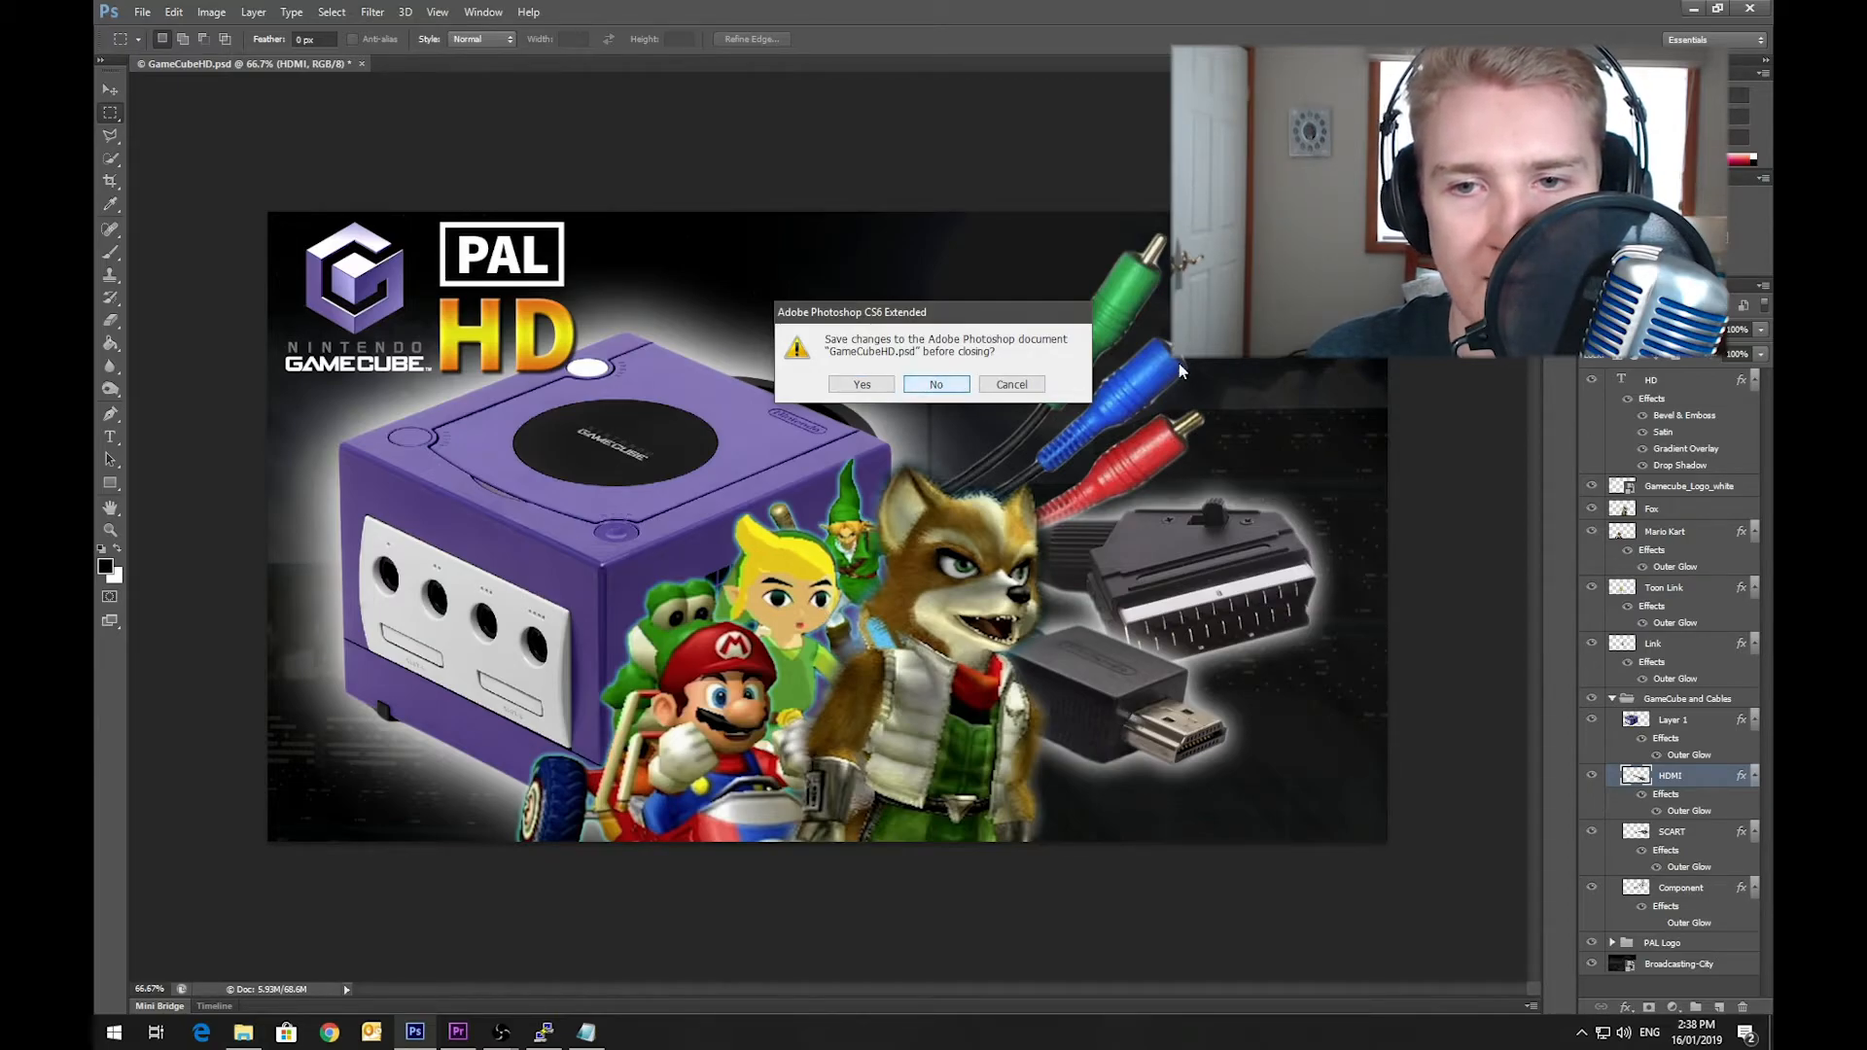
drag(1001, 312, 801, 148)
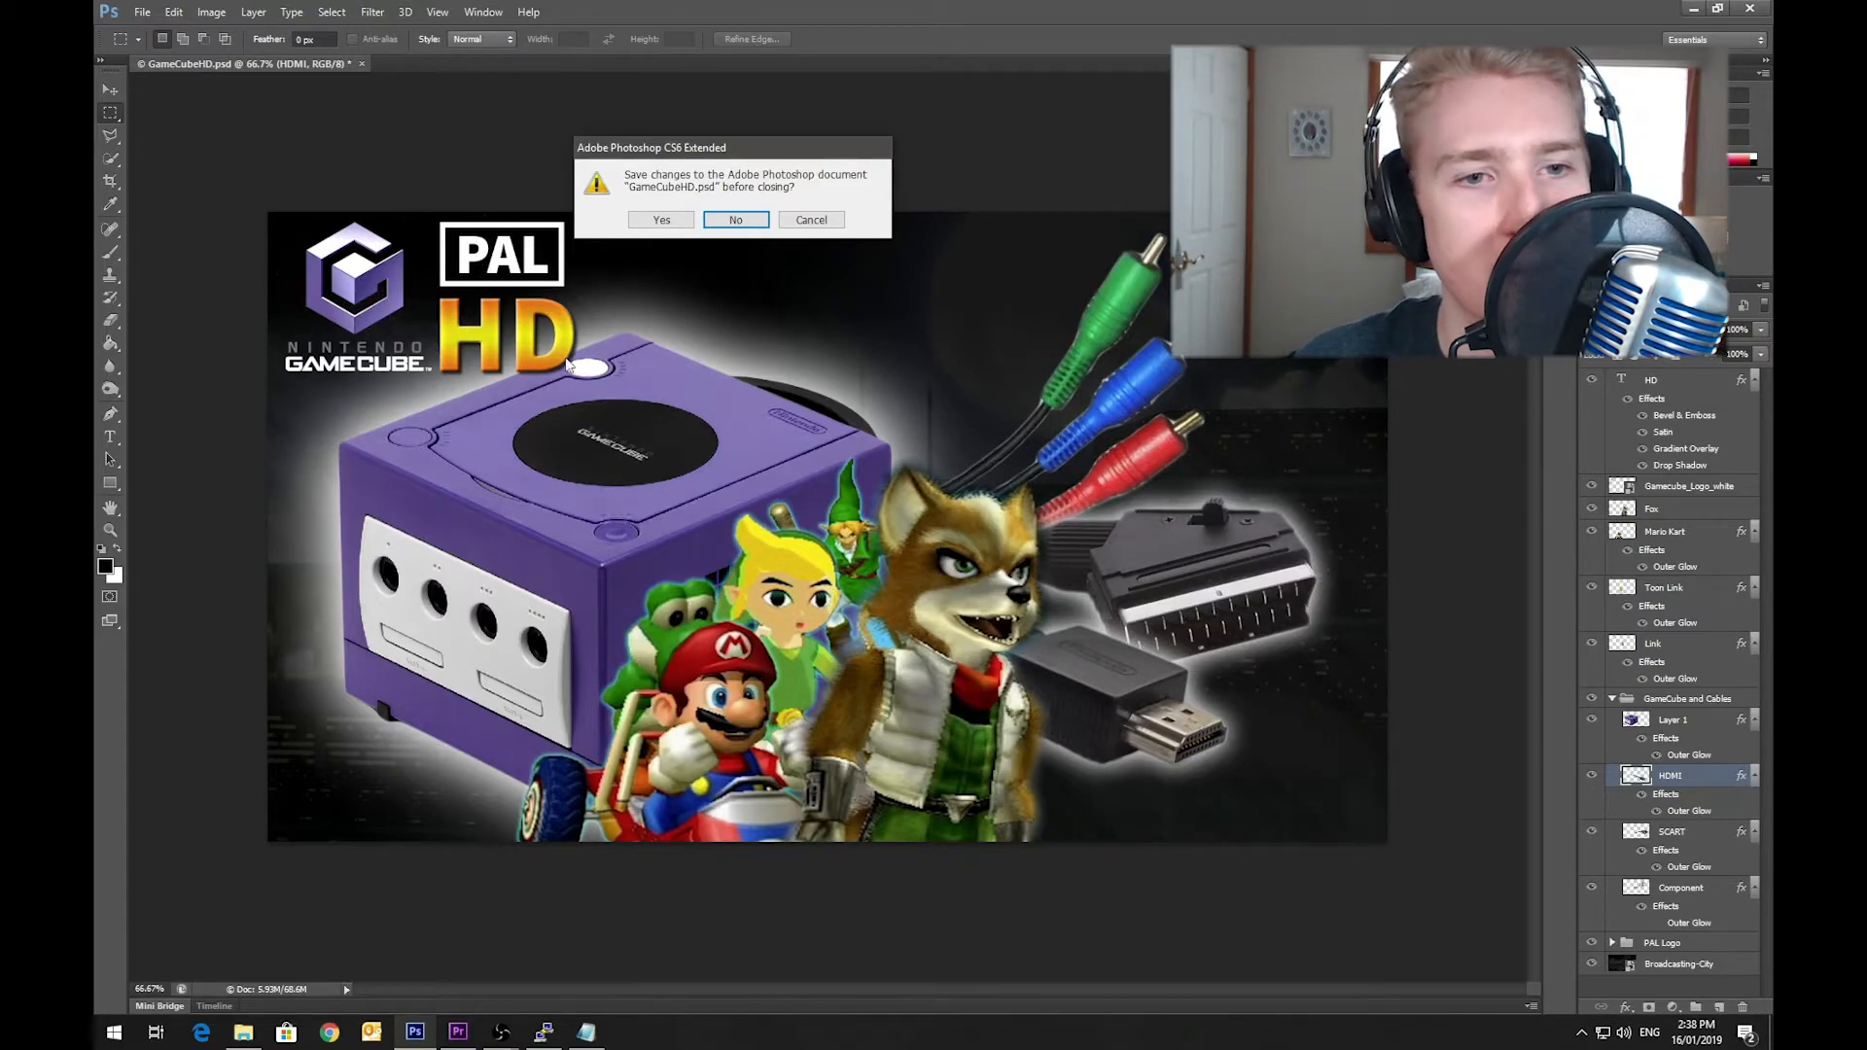
click(736, 219)
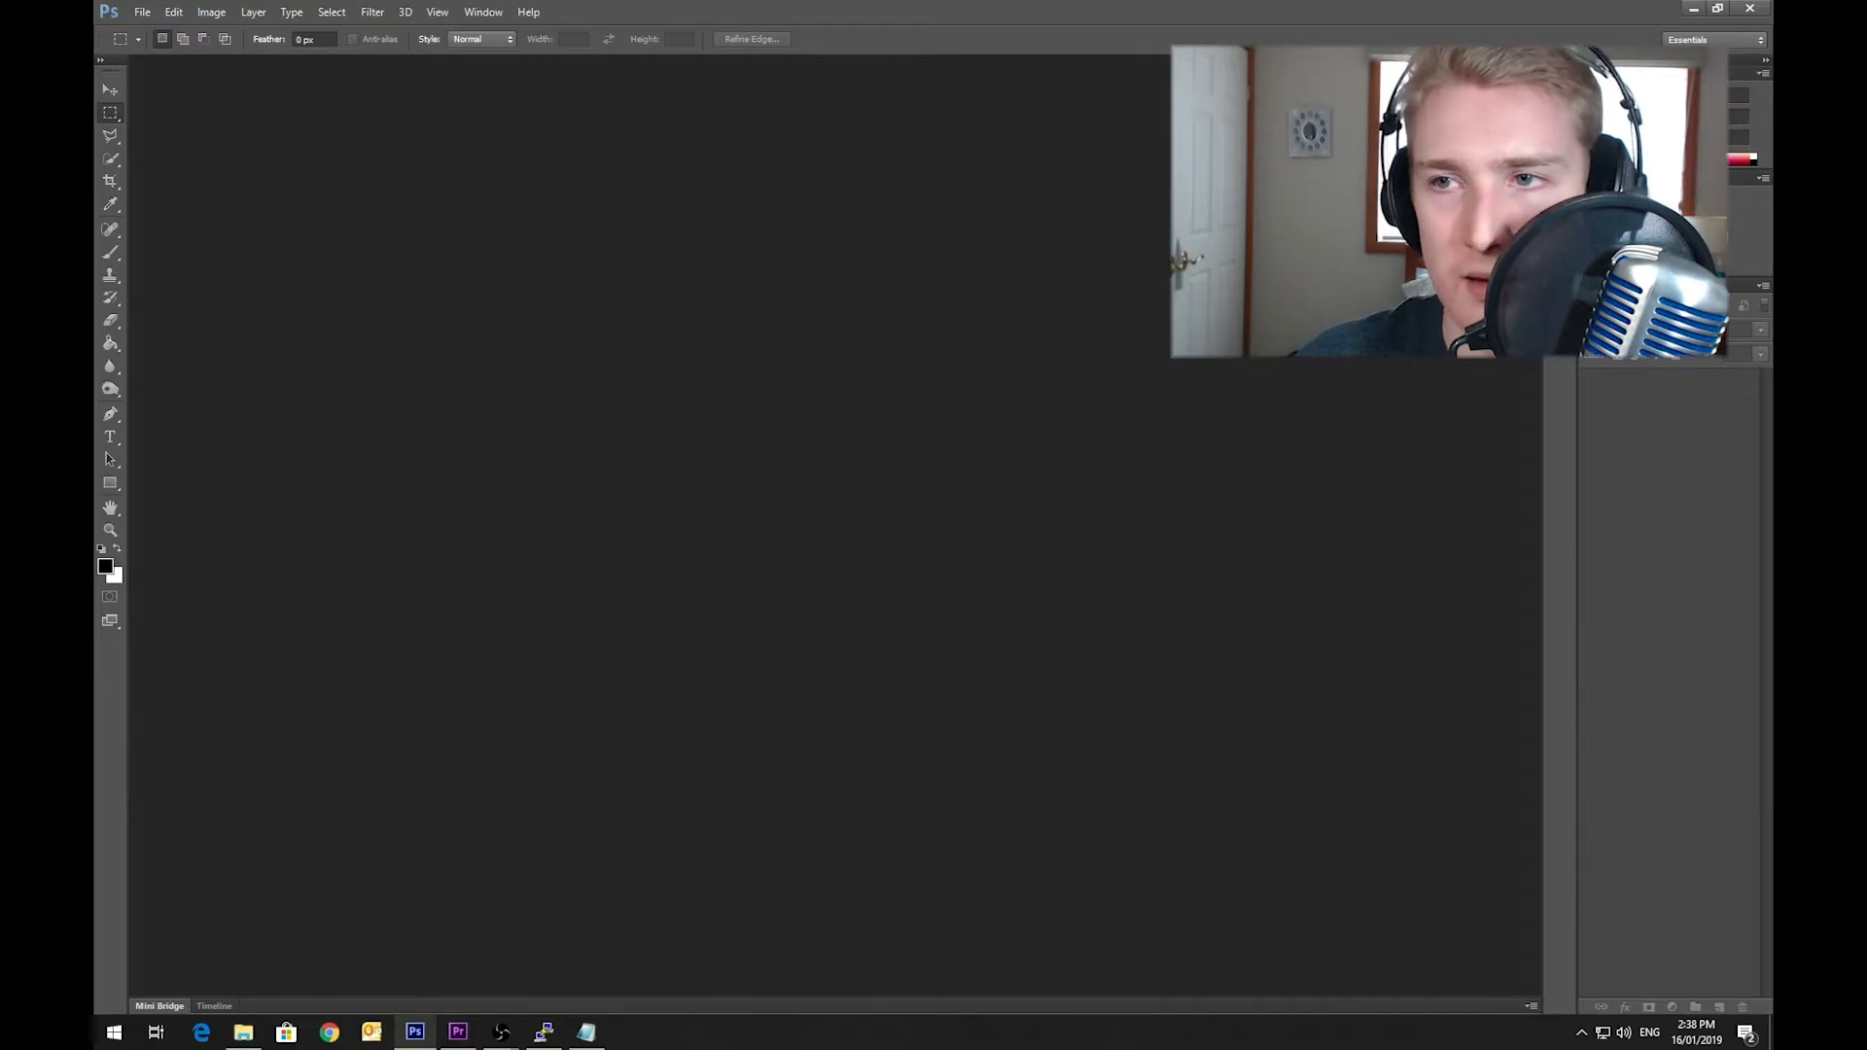
click(1751, 8)
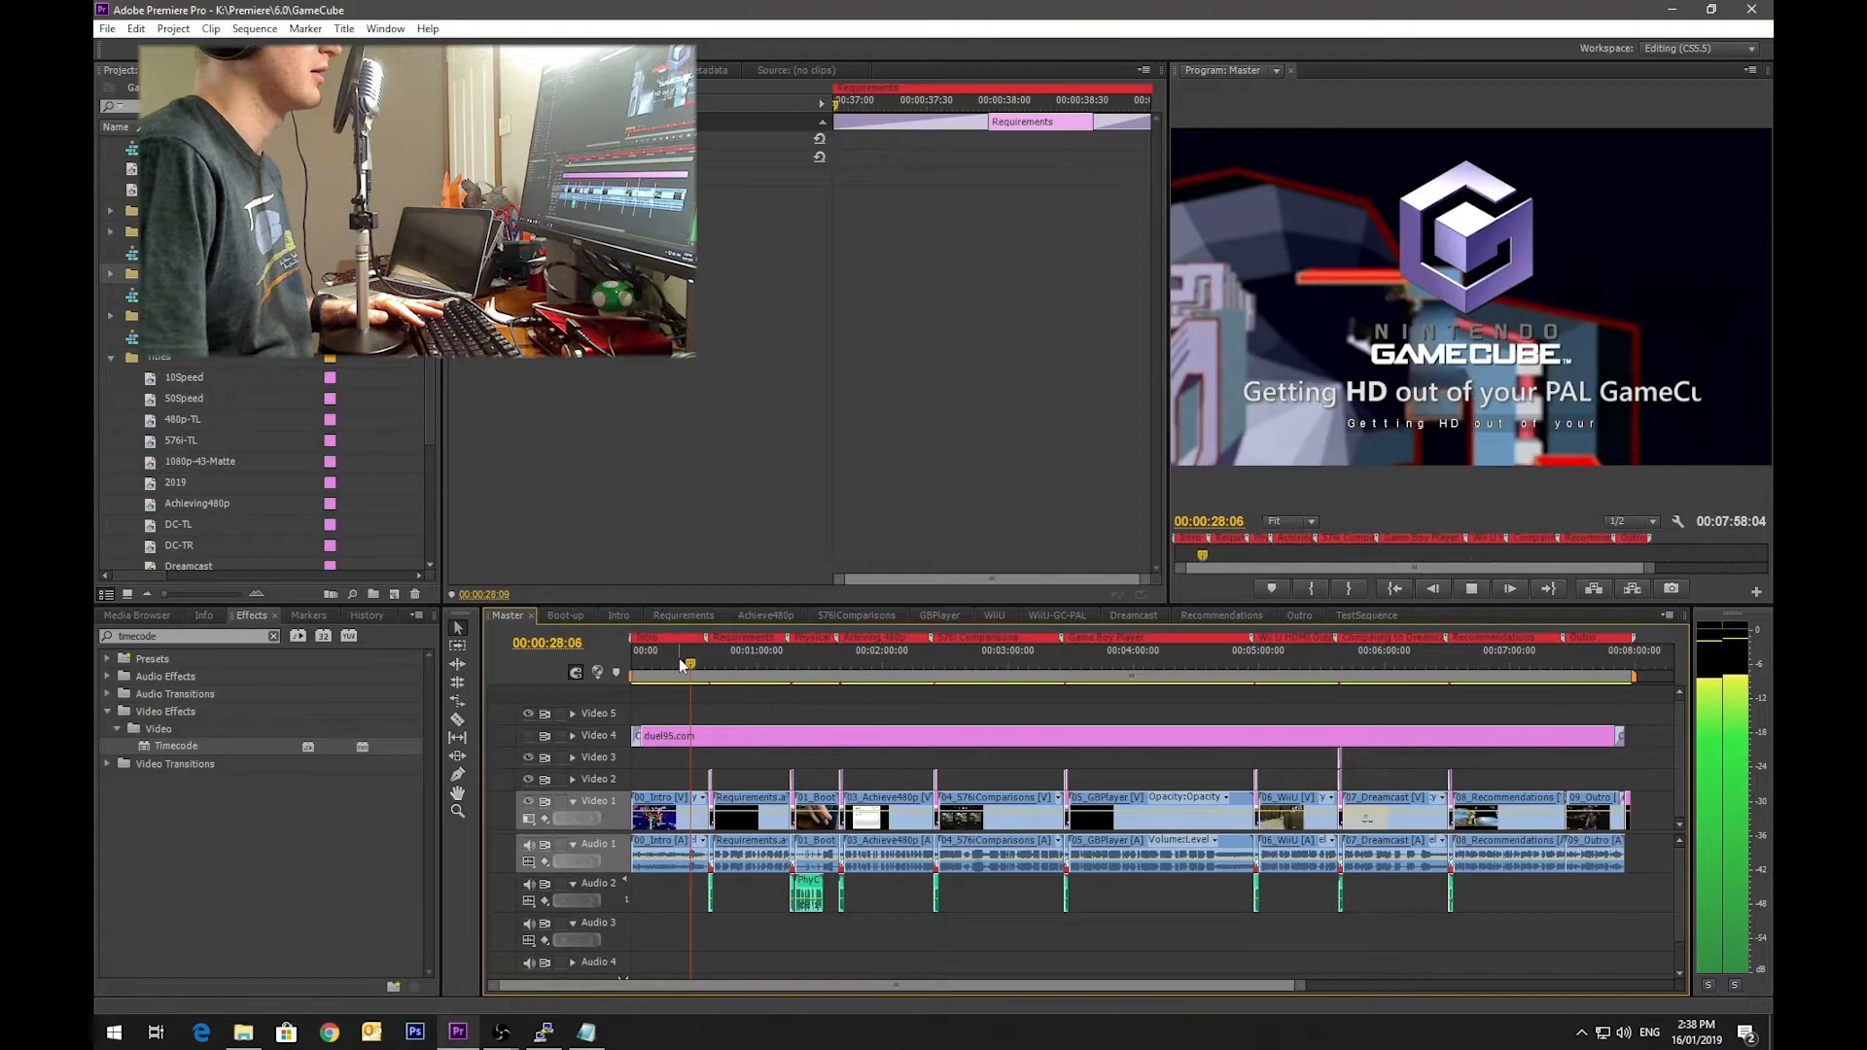
Step: Preview the GameCube title card in the Master sequence, return to near the beginning and play from there
key(space)
key(space)
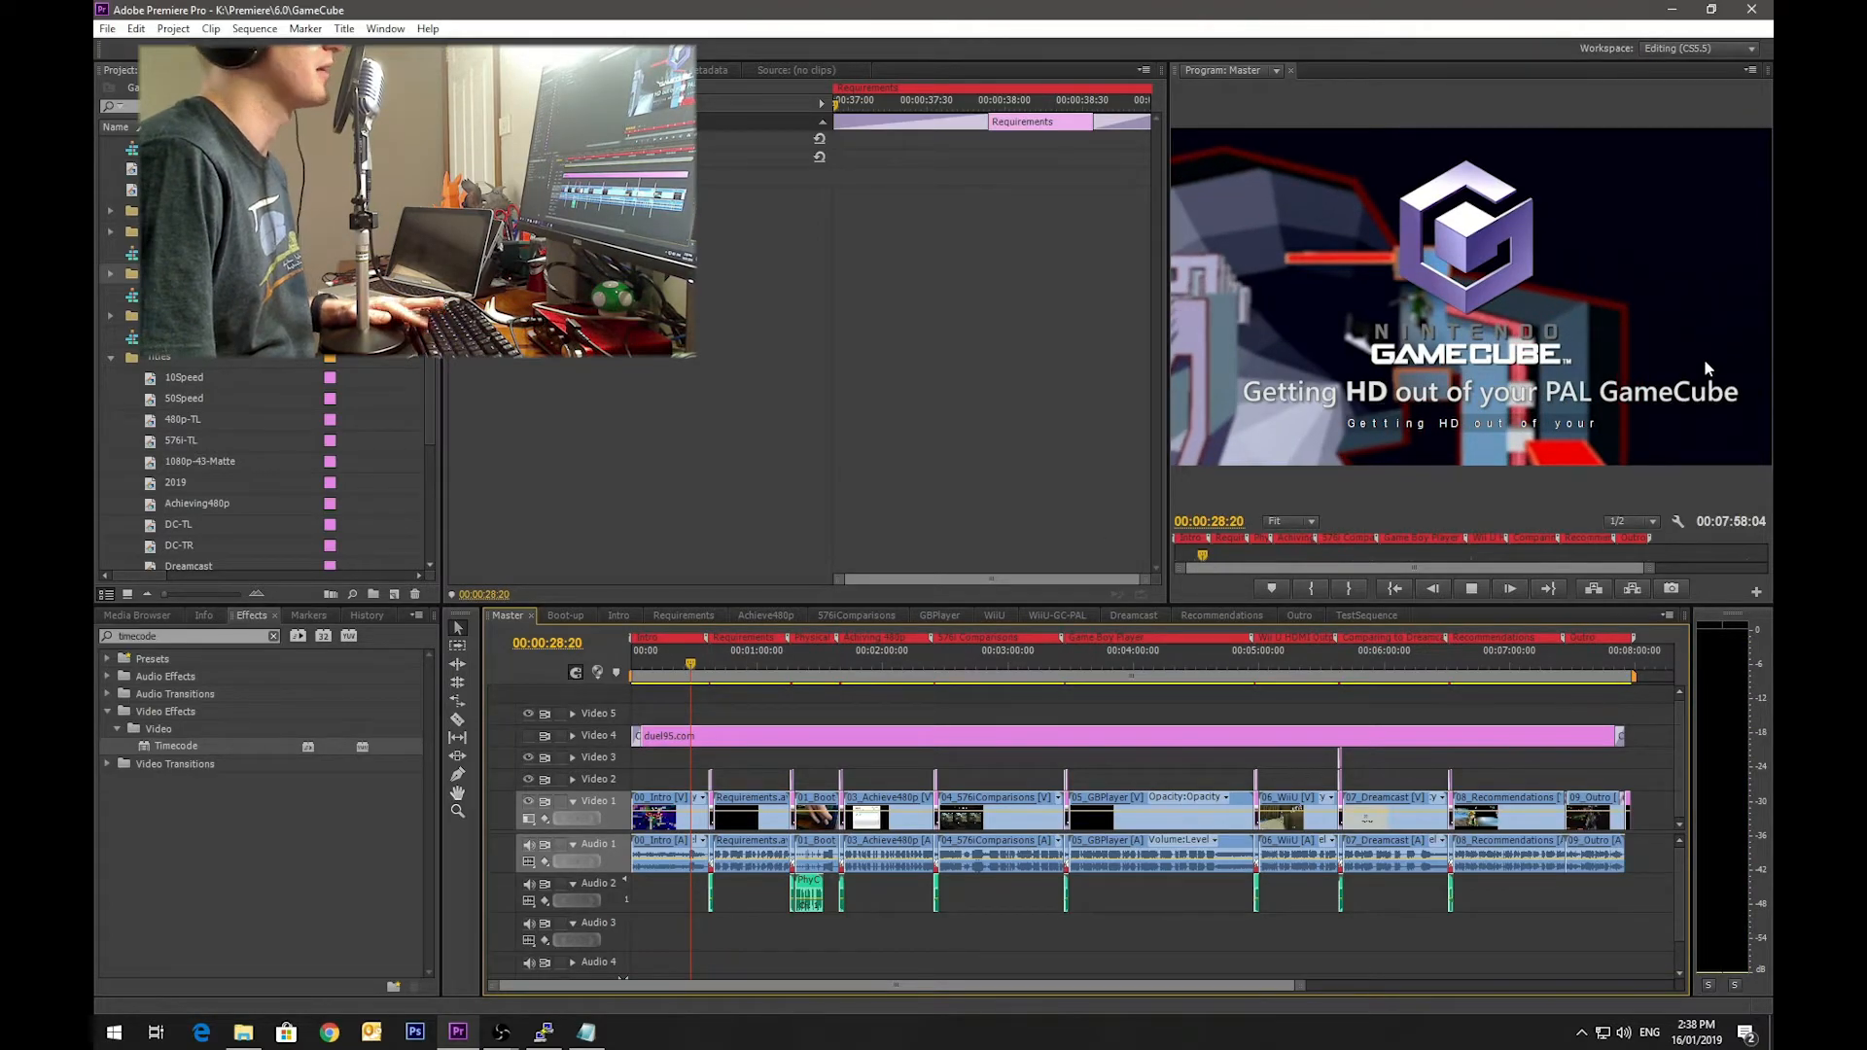
key(space)
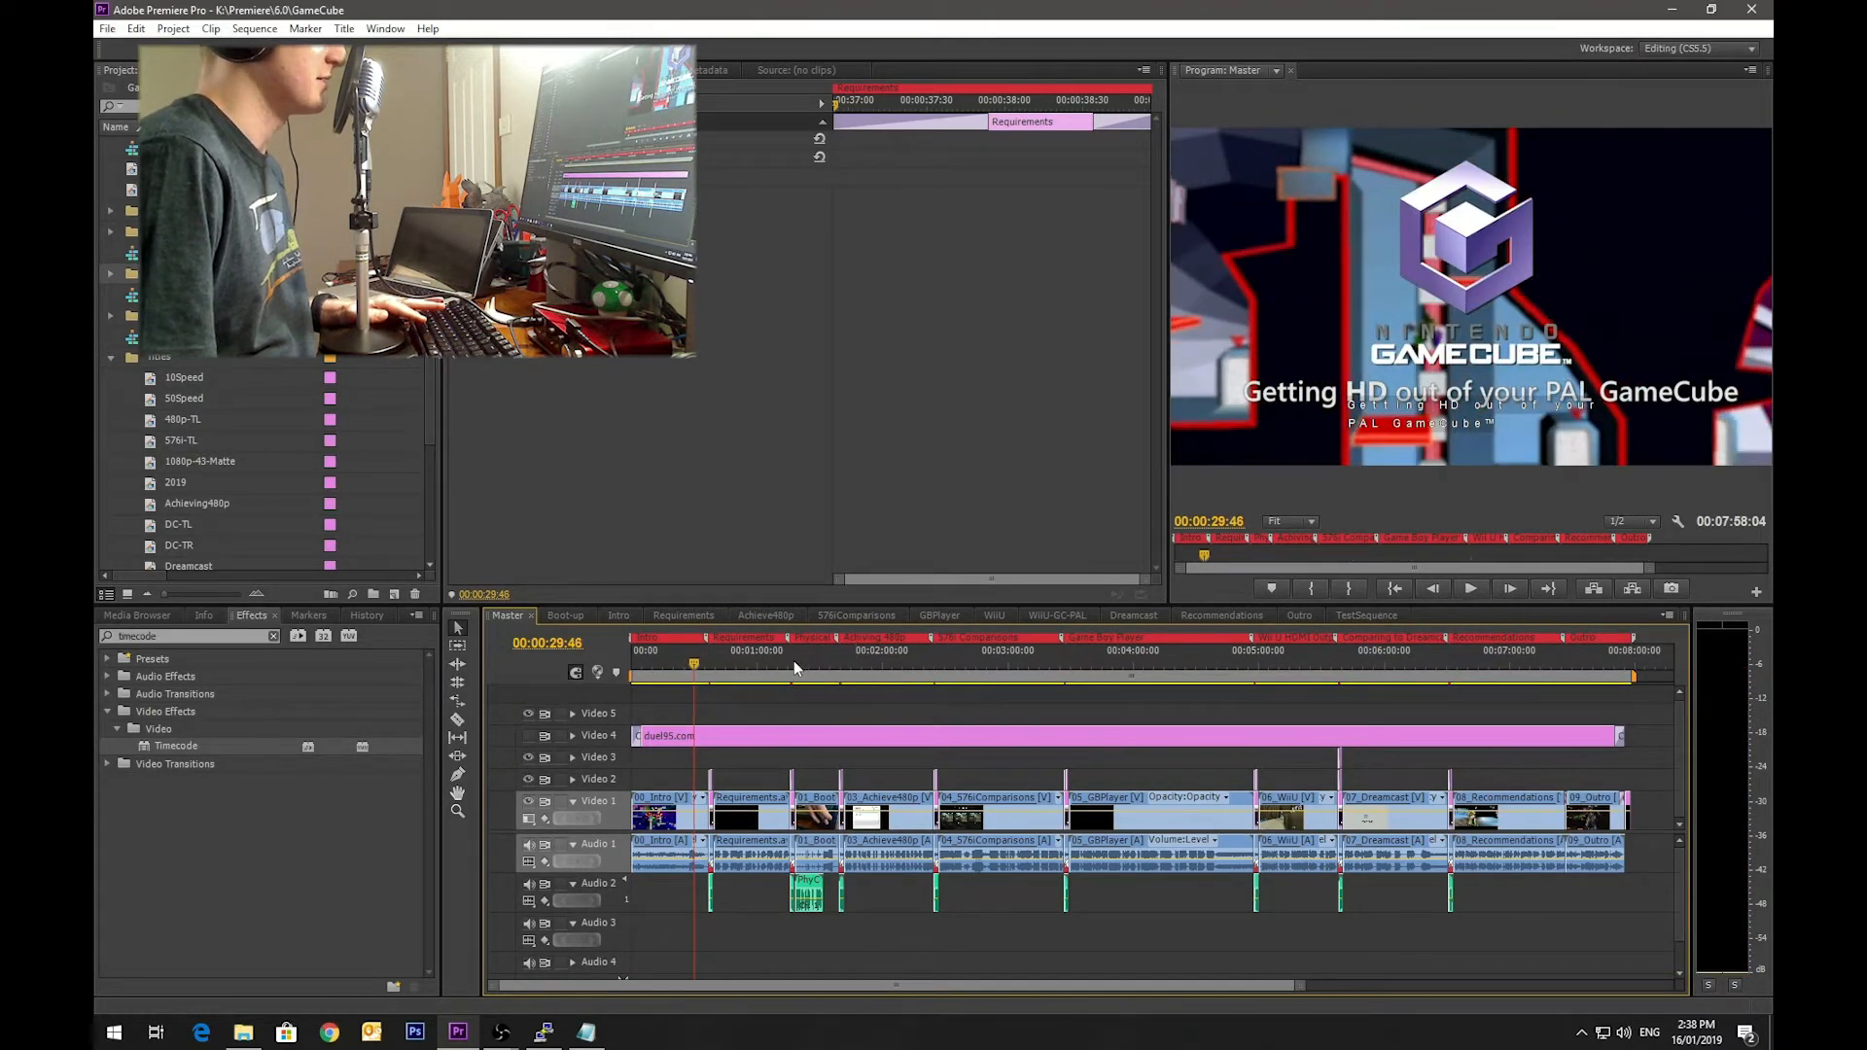
drag(666, 666, 615, 658)
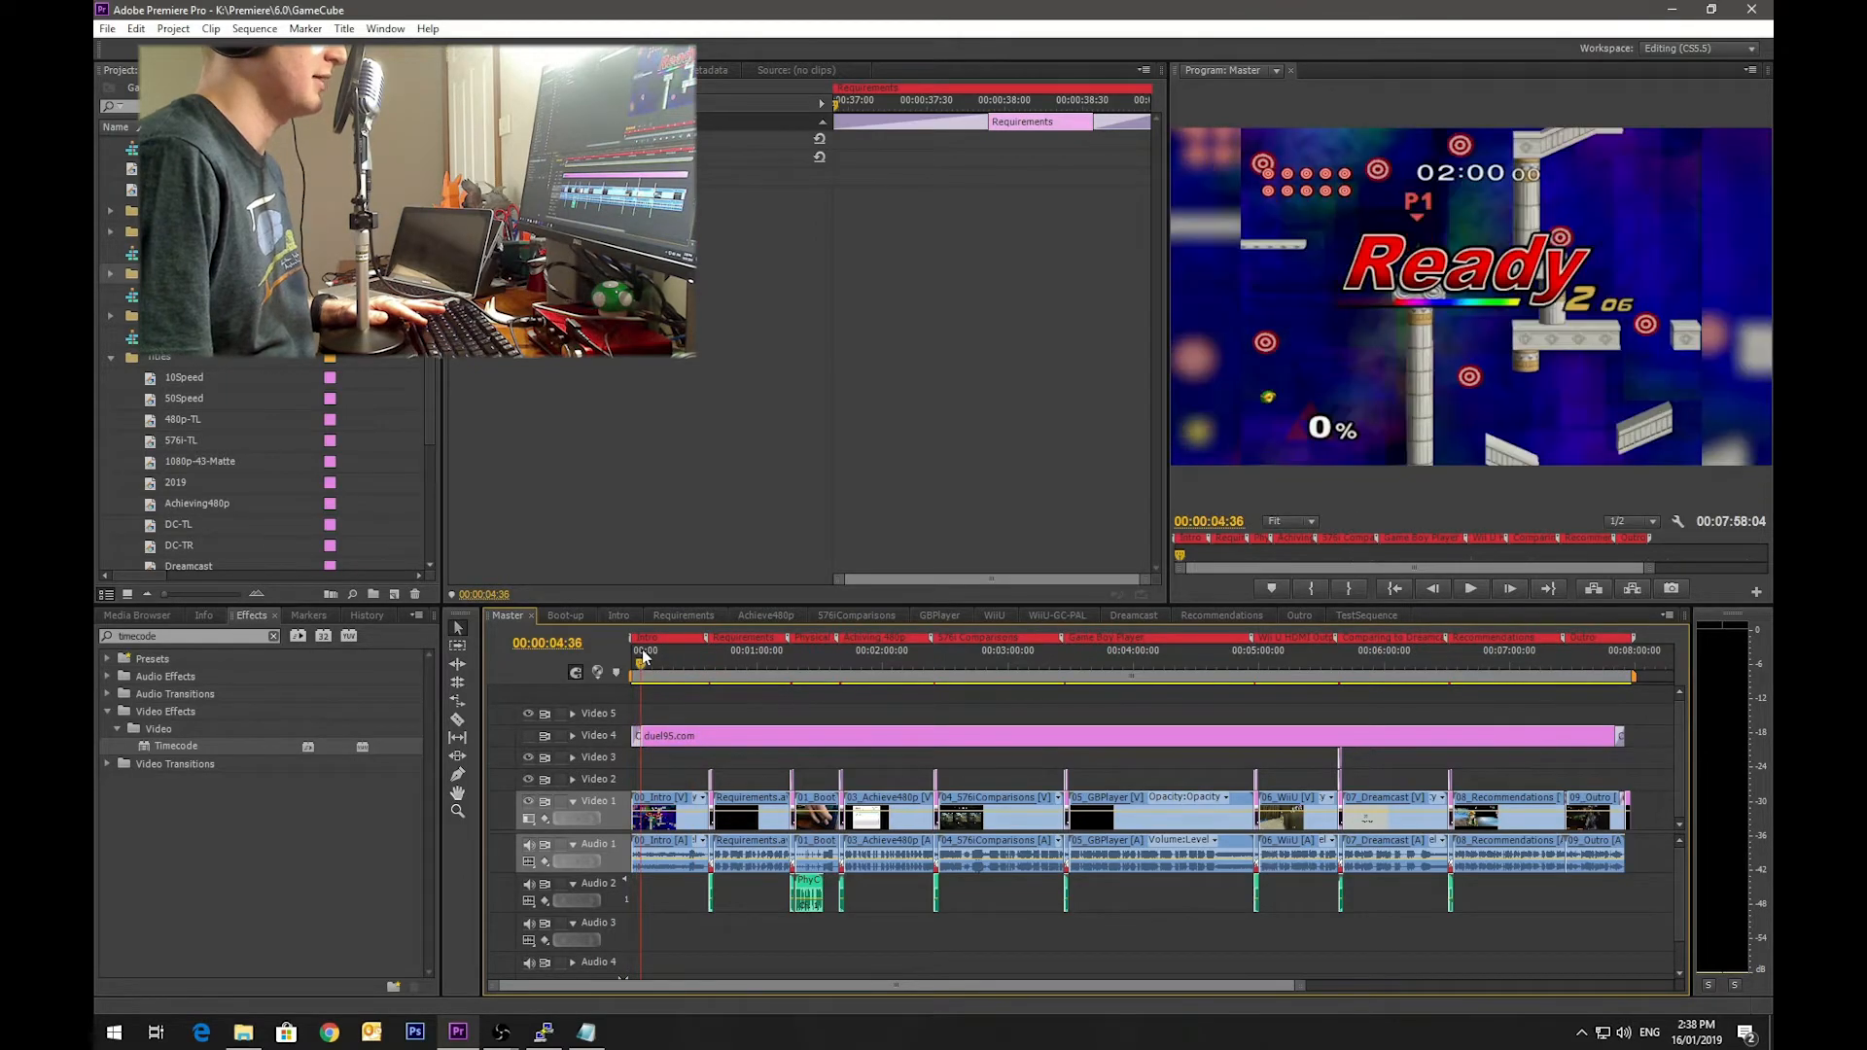
key(space)
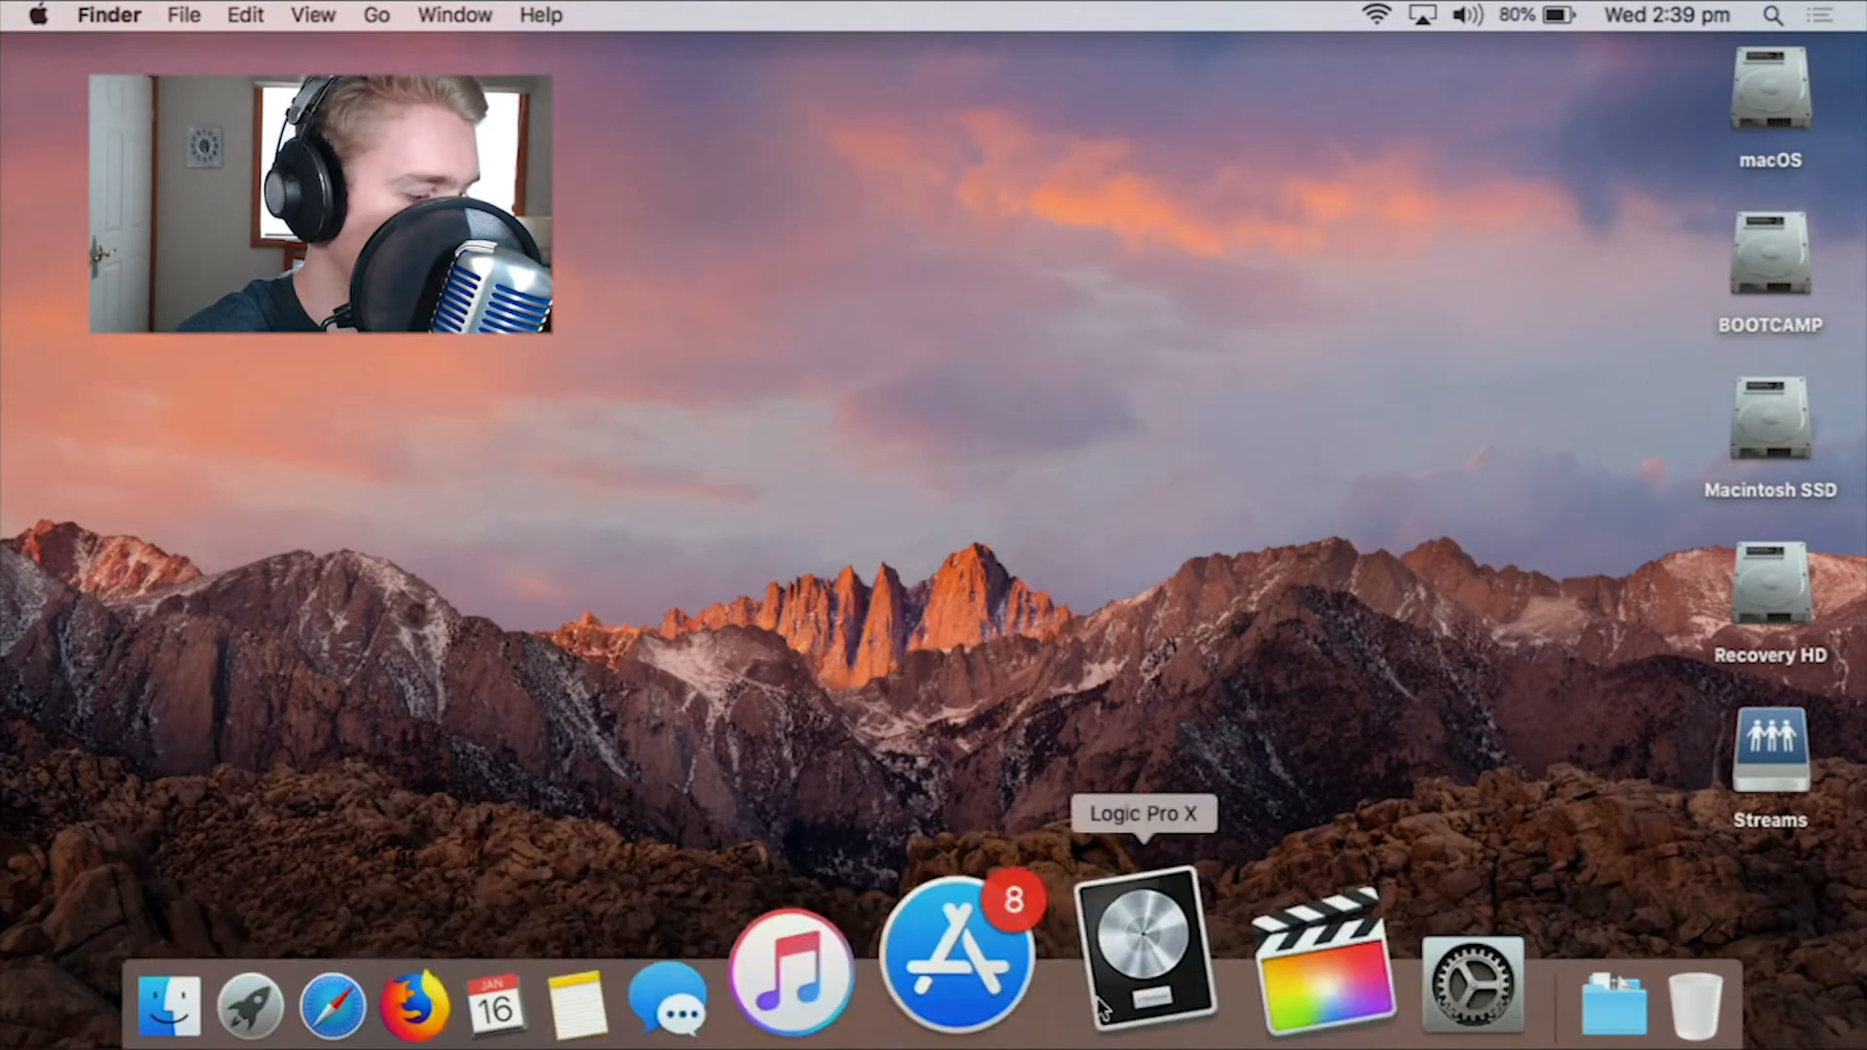
Step: Switch to Final Cut Pro and play the opening seconds of the GCHD-Subtitle project to preview its closed captions
click(1214, 977)
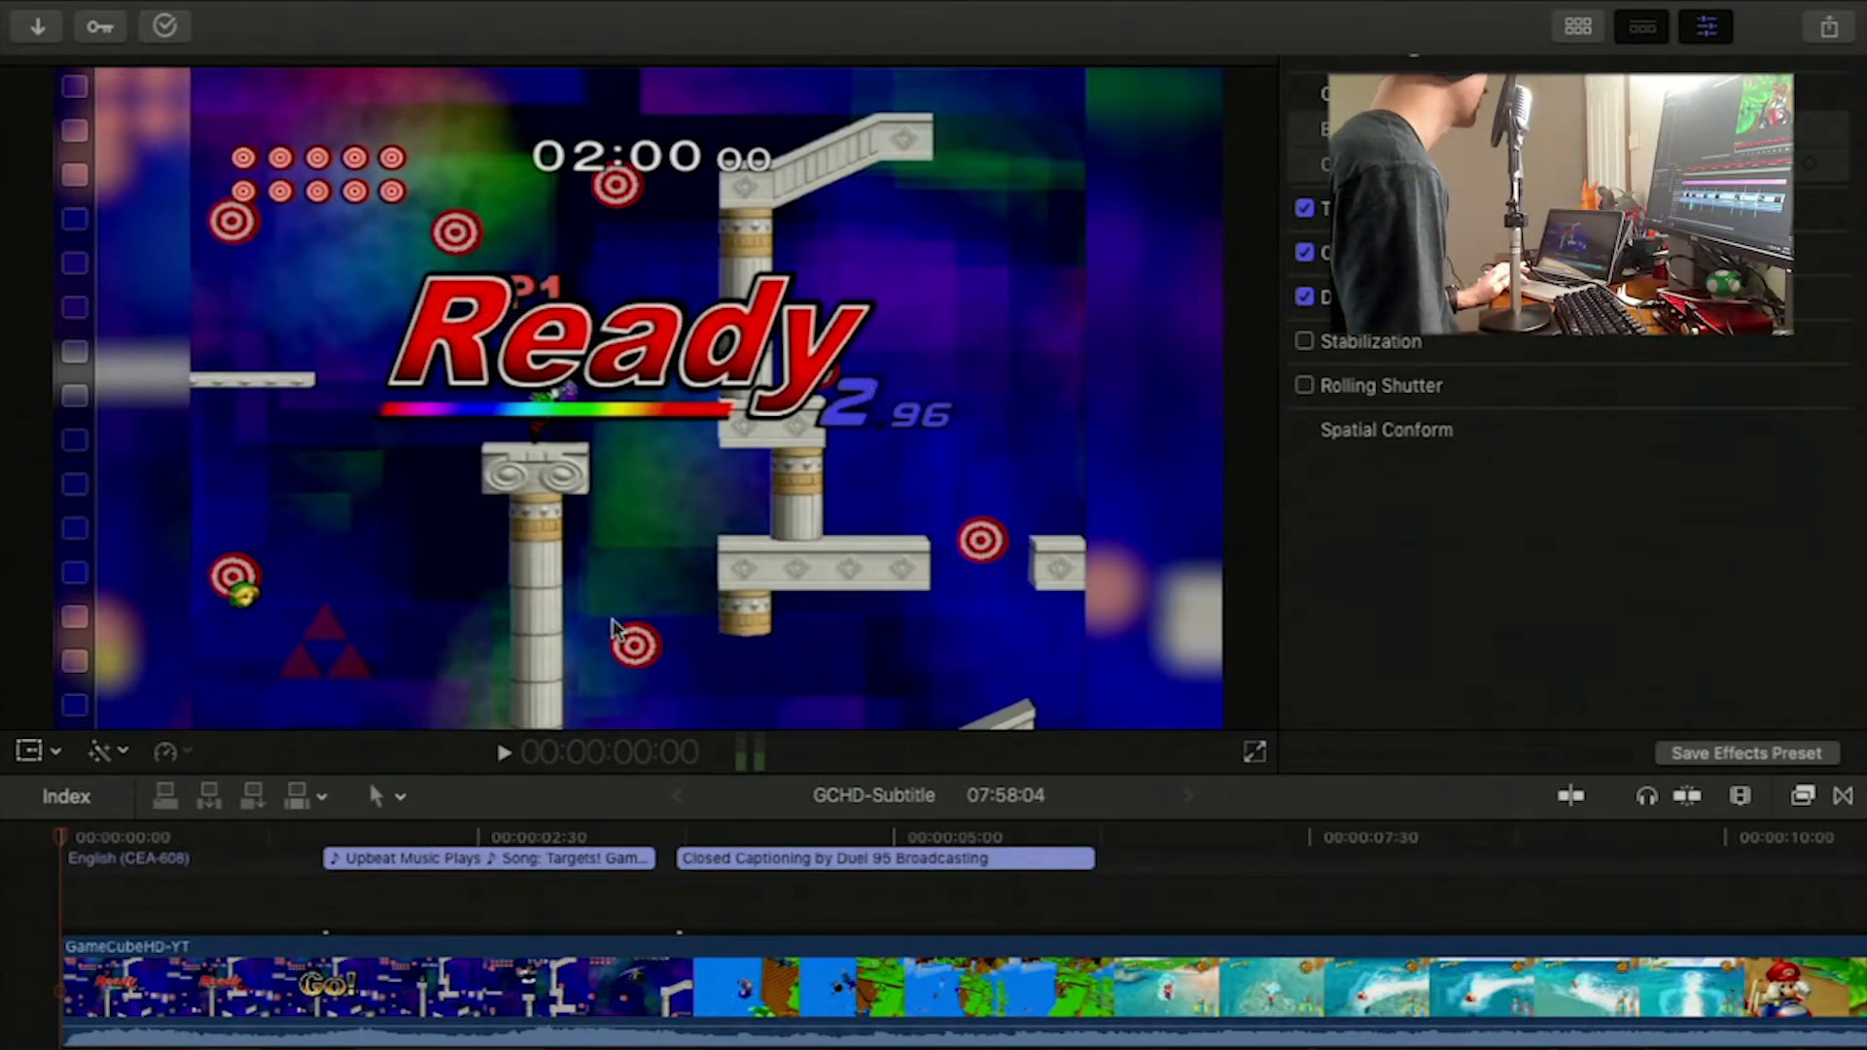
key(space)
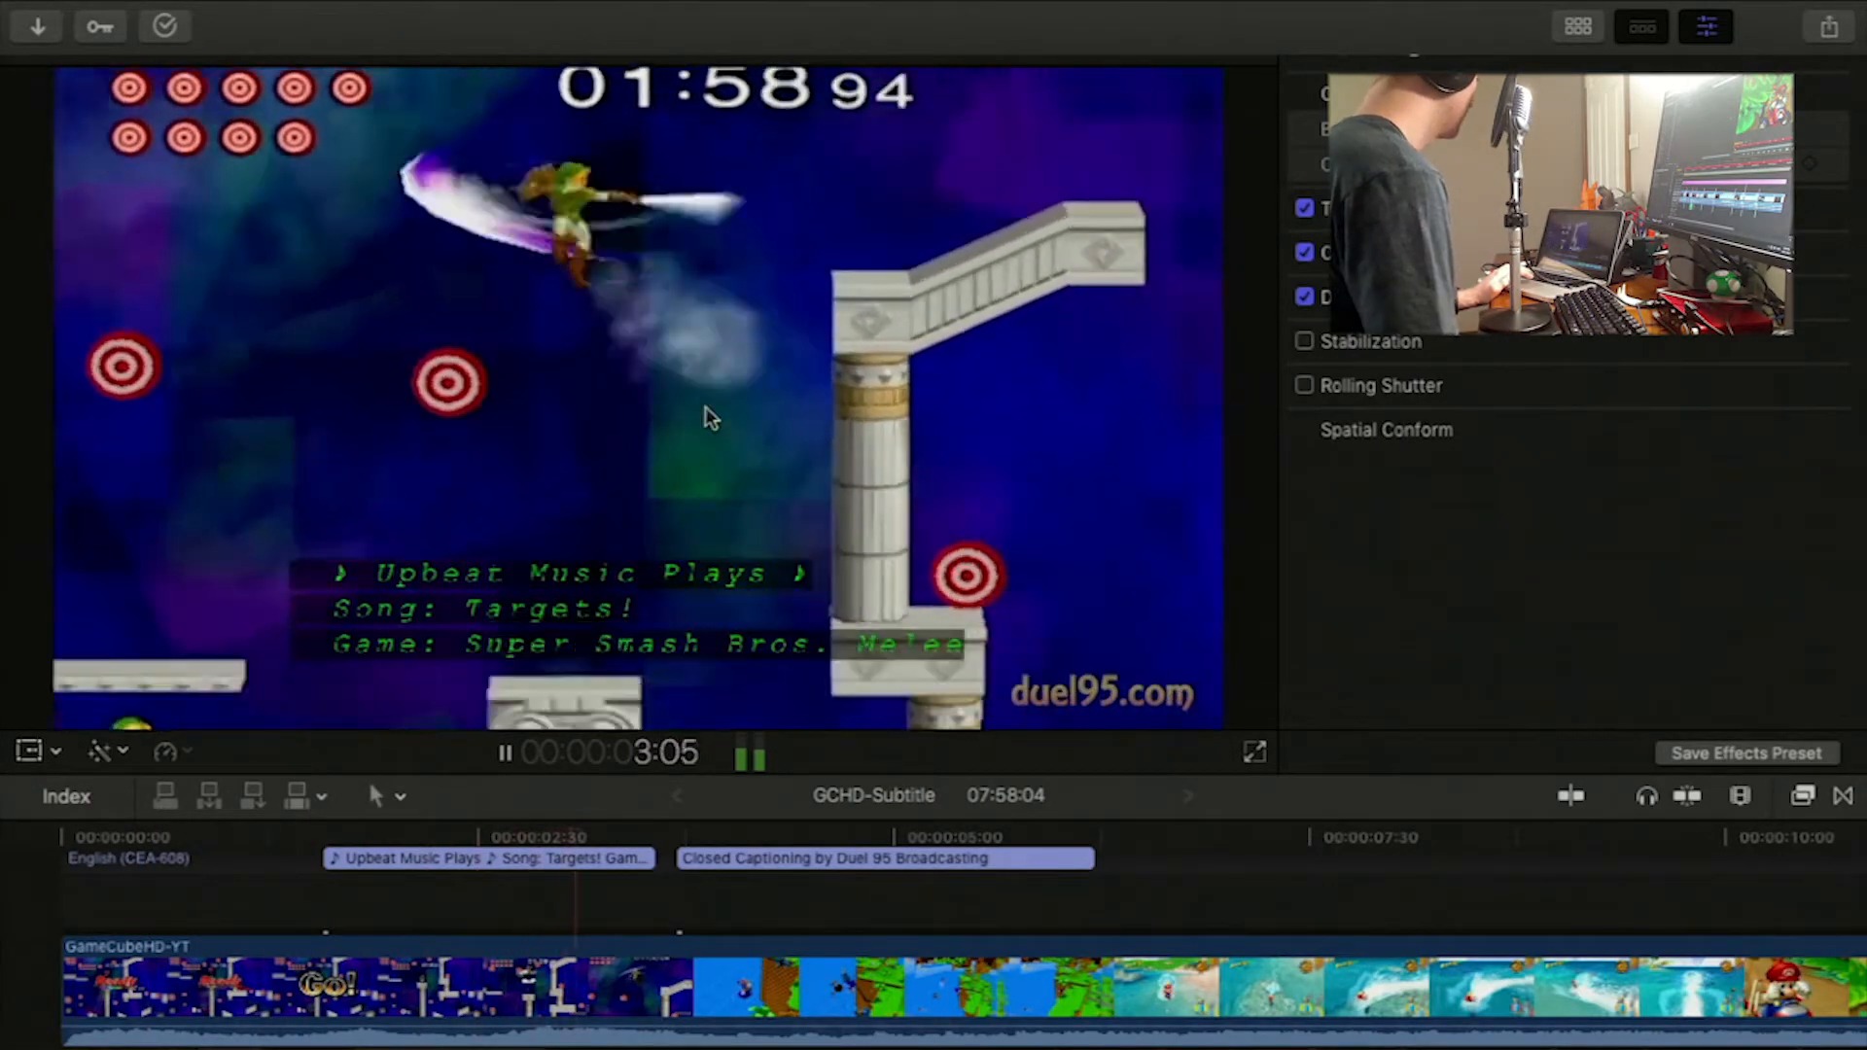
key(space)
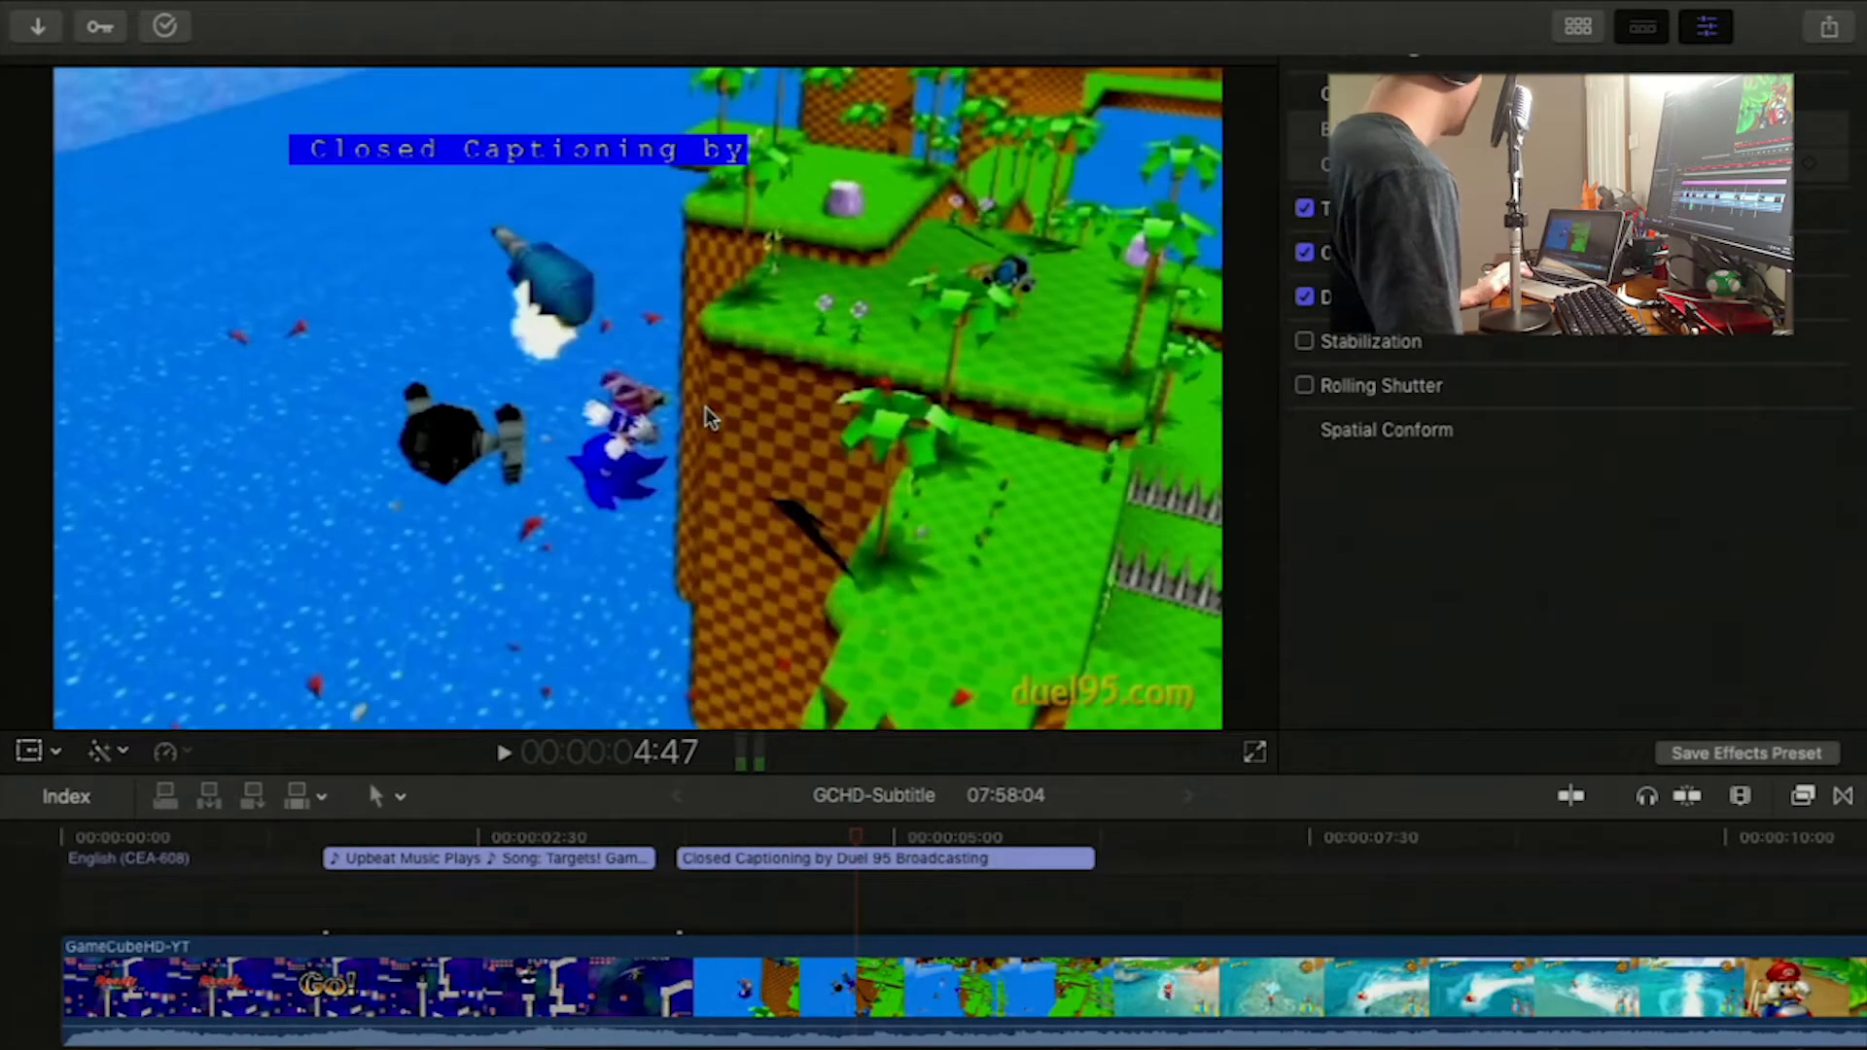
Step: Open the "Upbeat Music Plays" caption in the caption editor to inspect its text and display settings
click(497, 857)
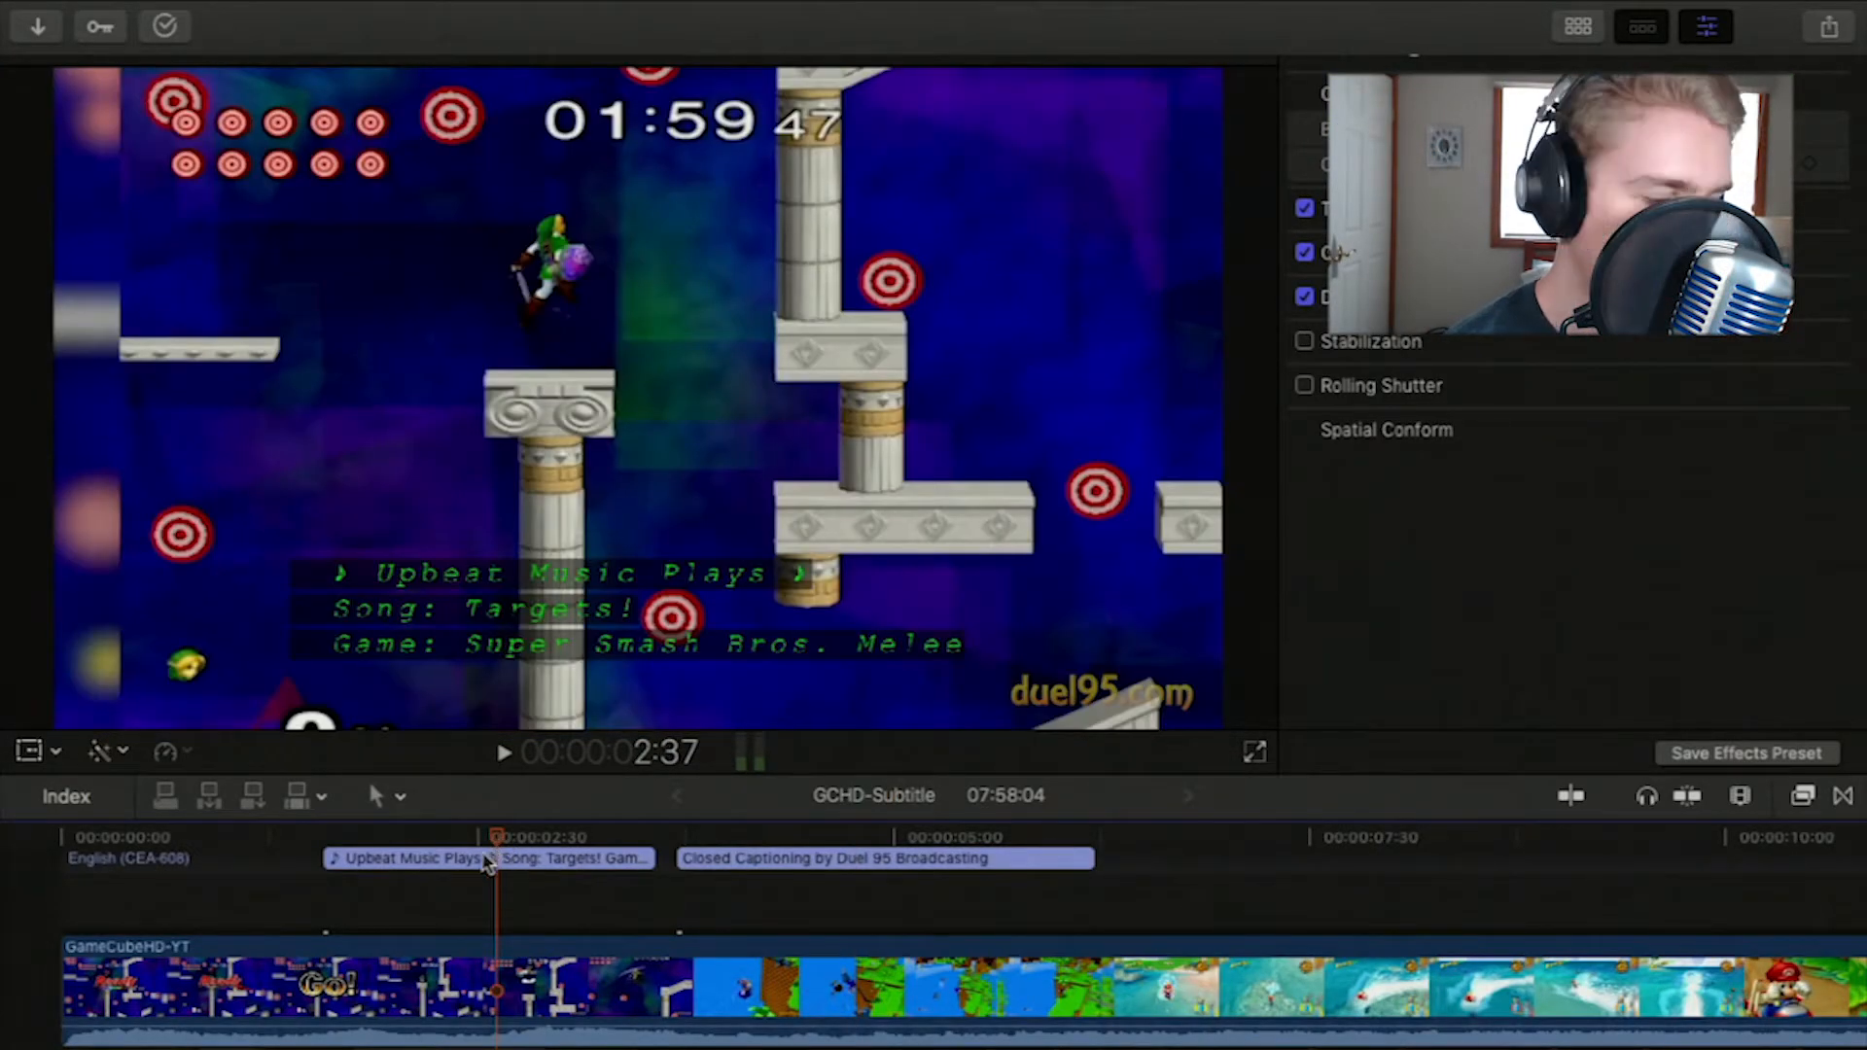
double_click(627, 860)
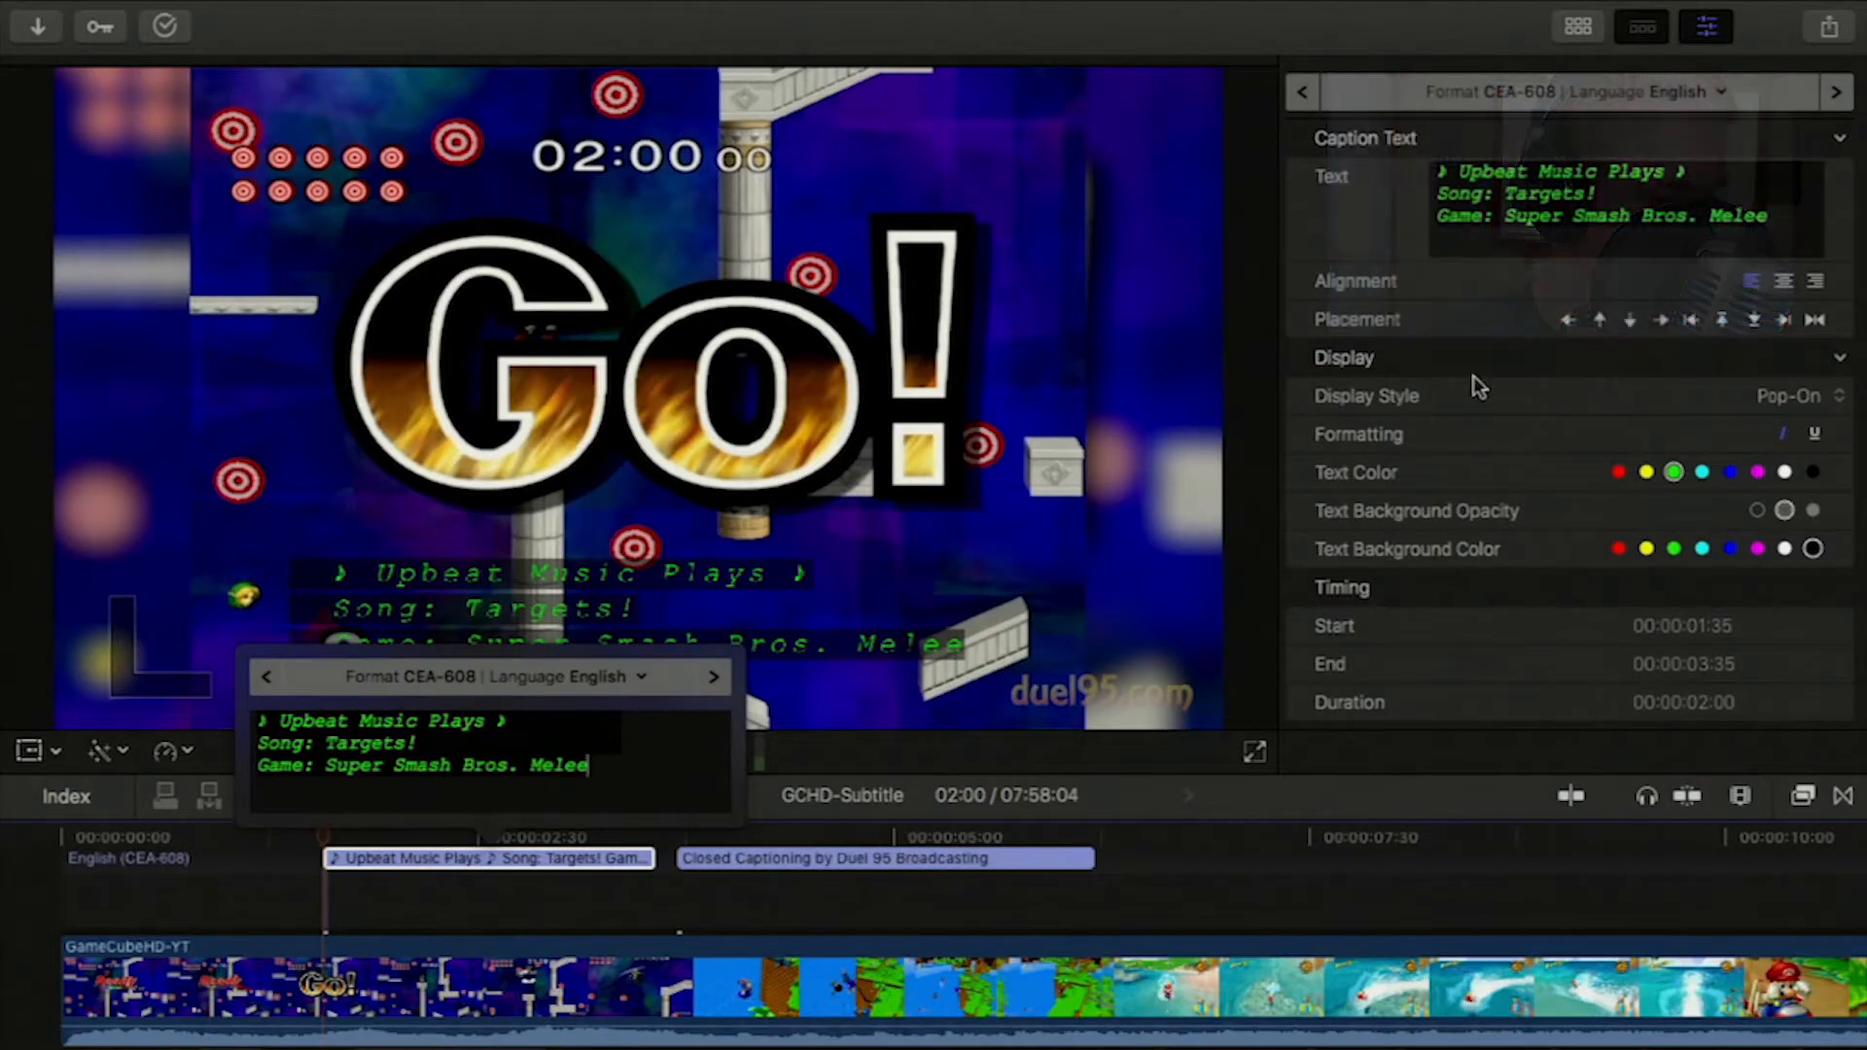
drag(1494, 173, 1438, 172)
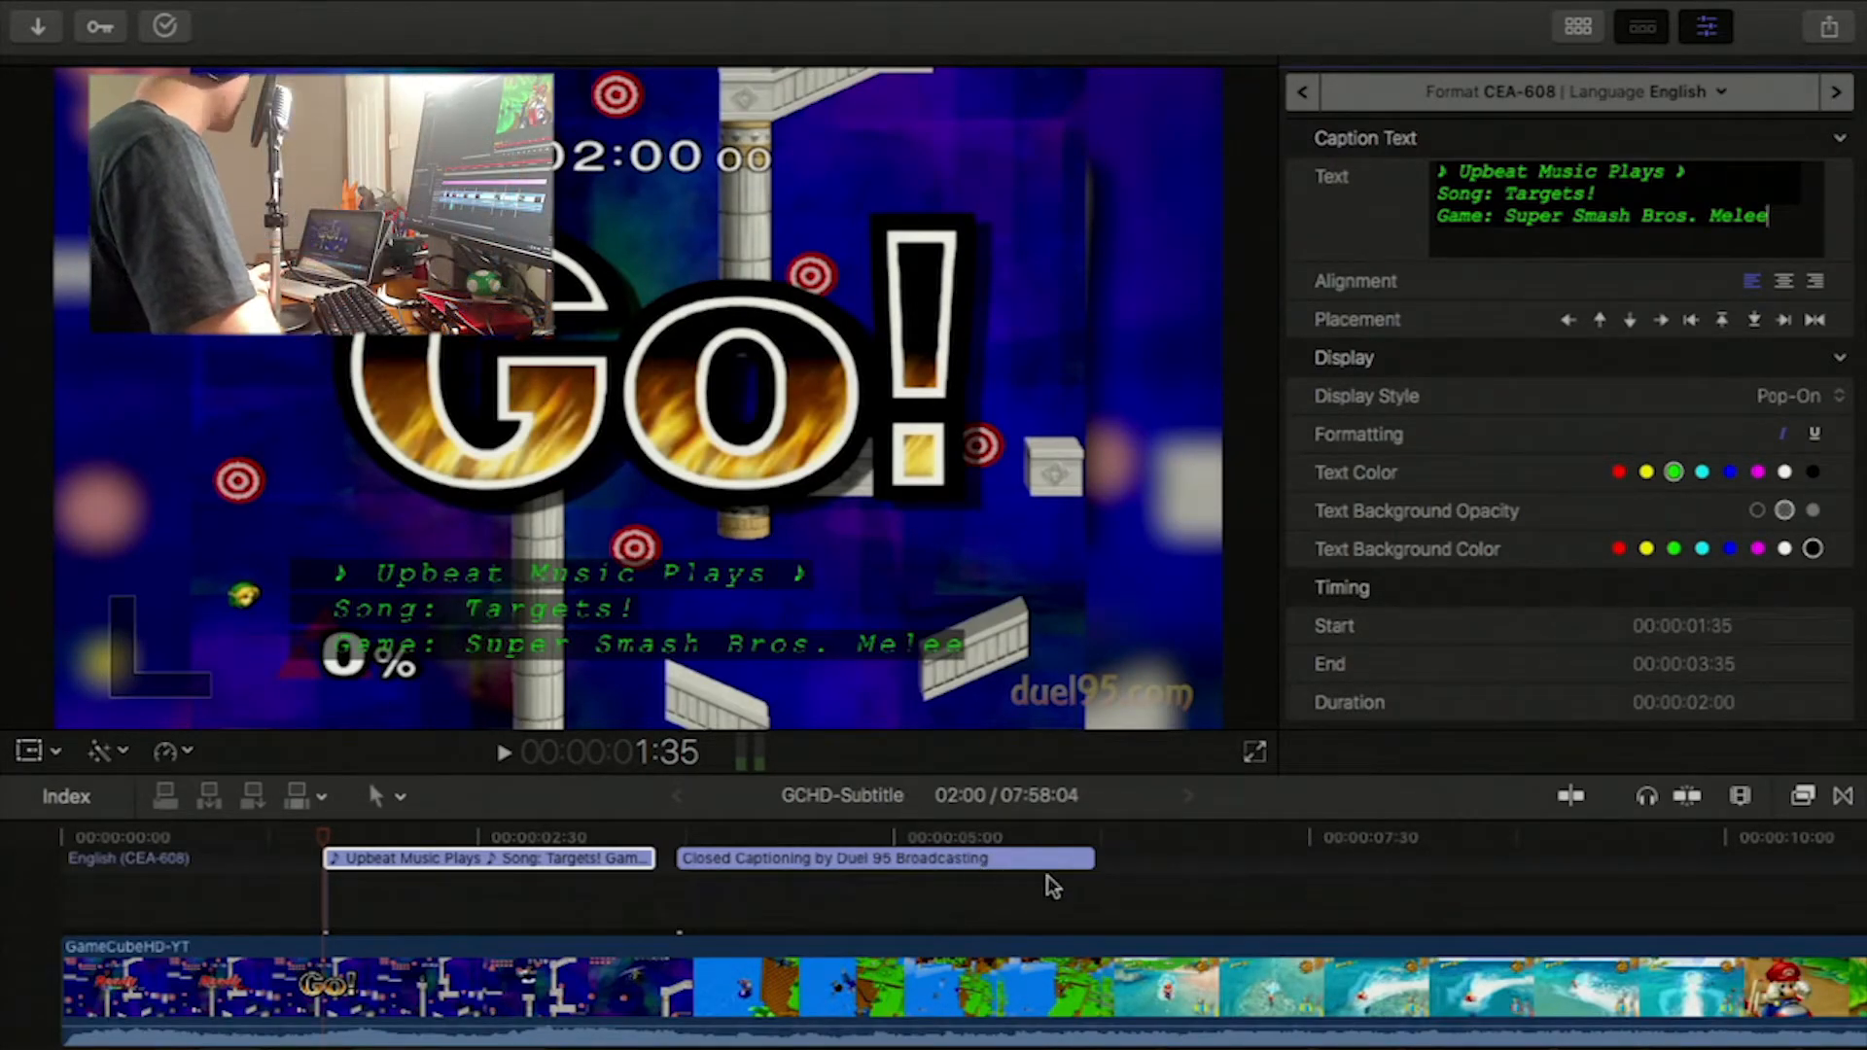
Step: Add a new closed caption at 00:00:07:23 reading "This is a test"
click(1215, 838)
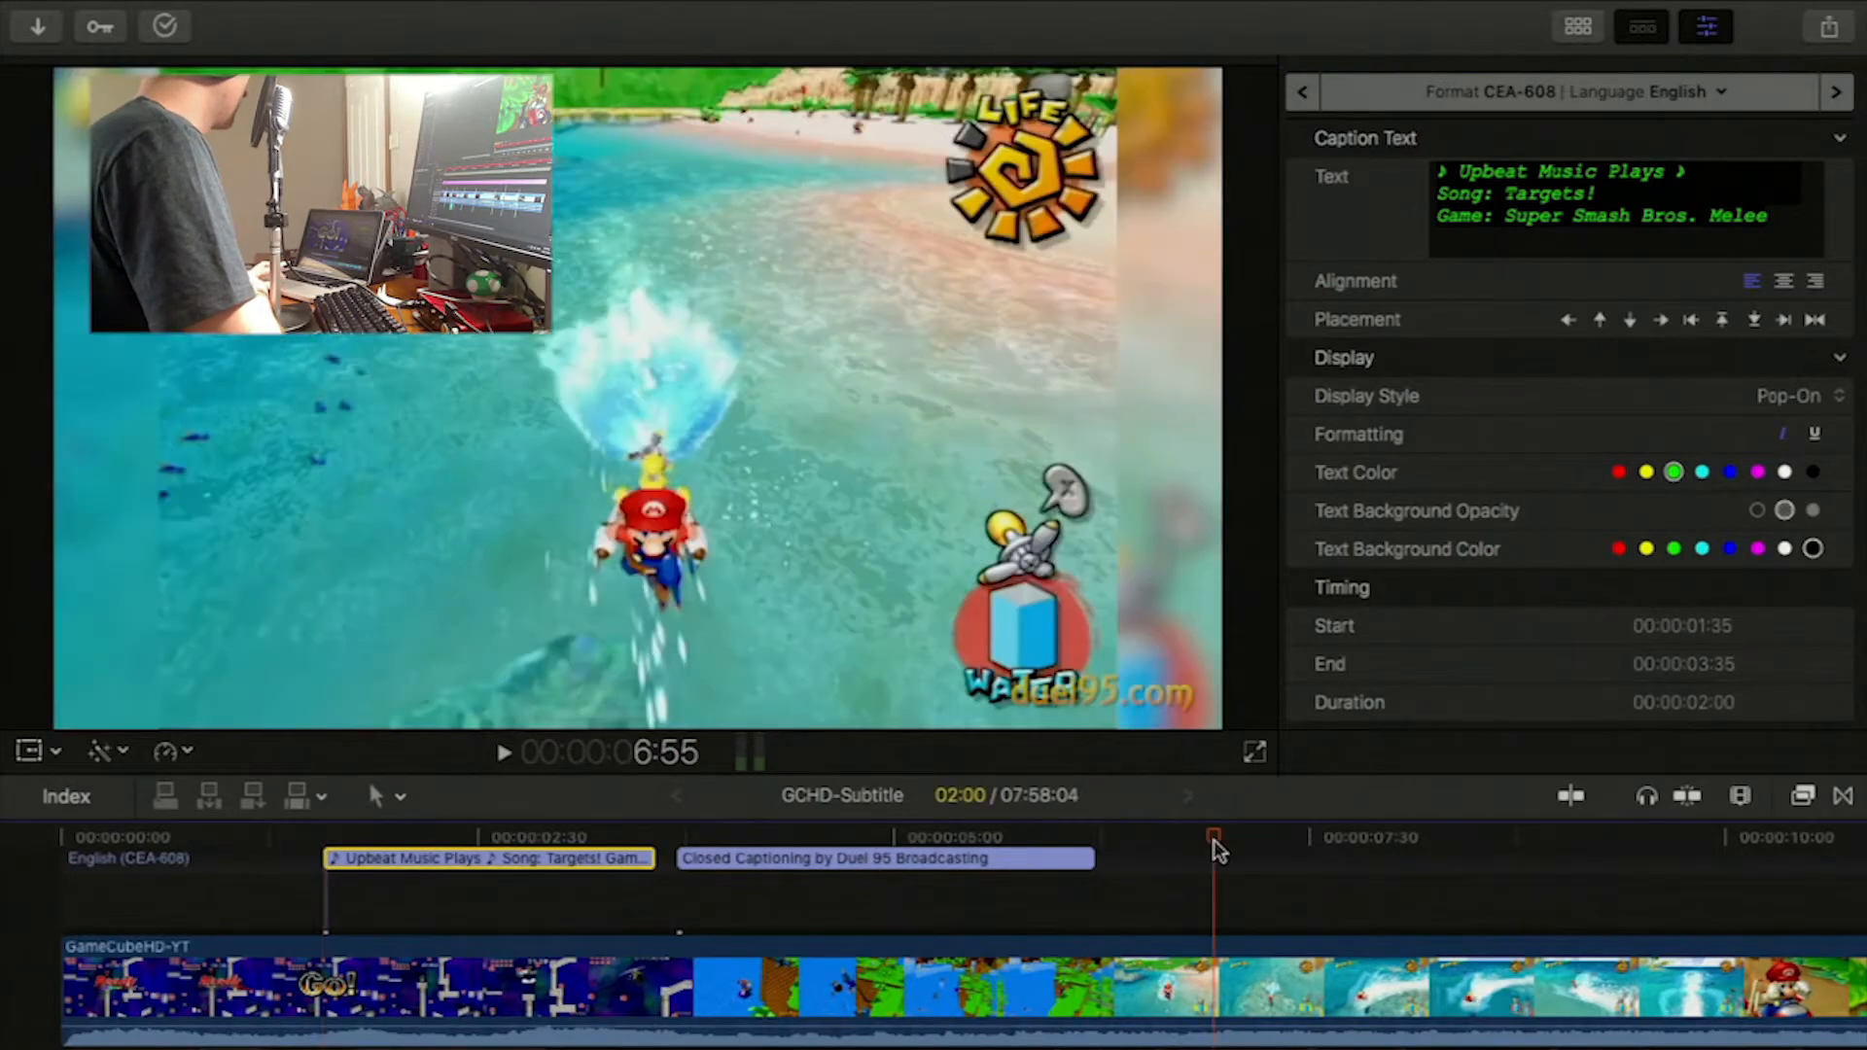
click(1291, 838)
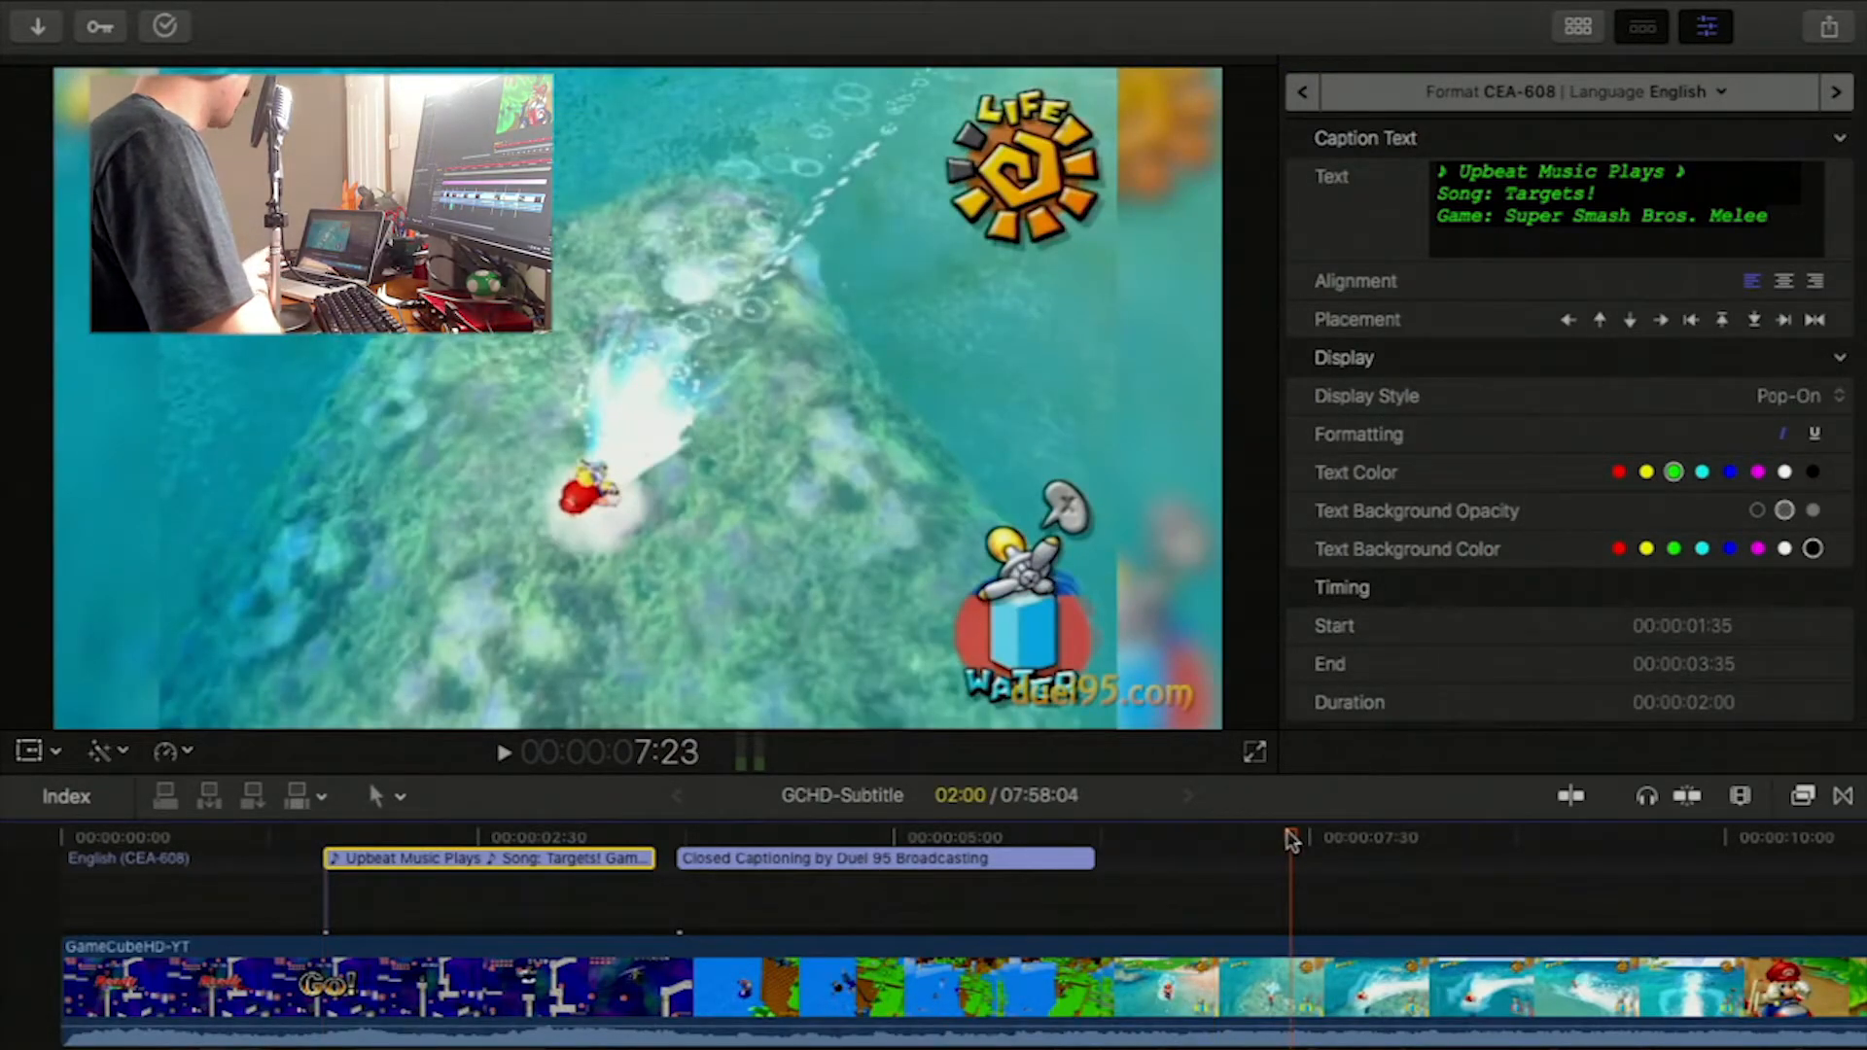
key(alt+c)
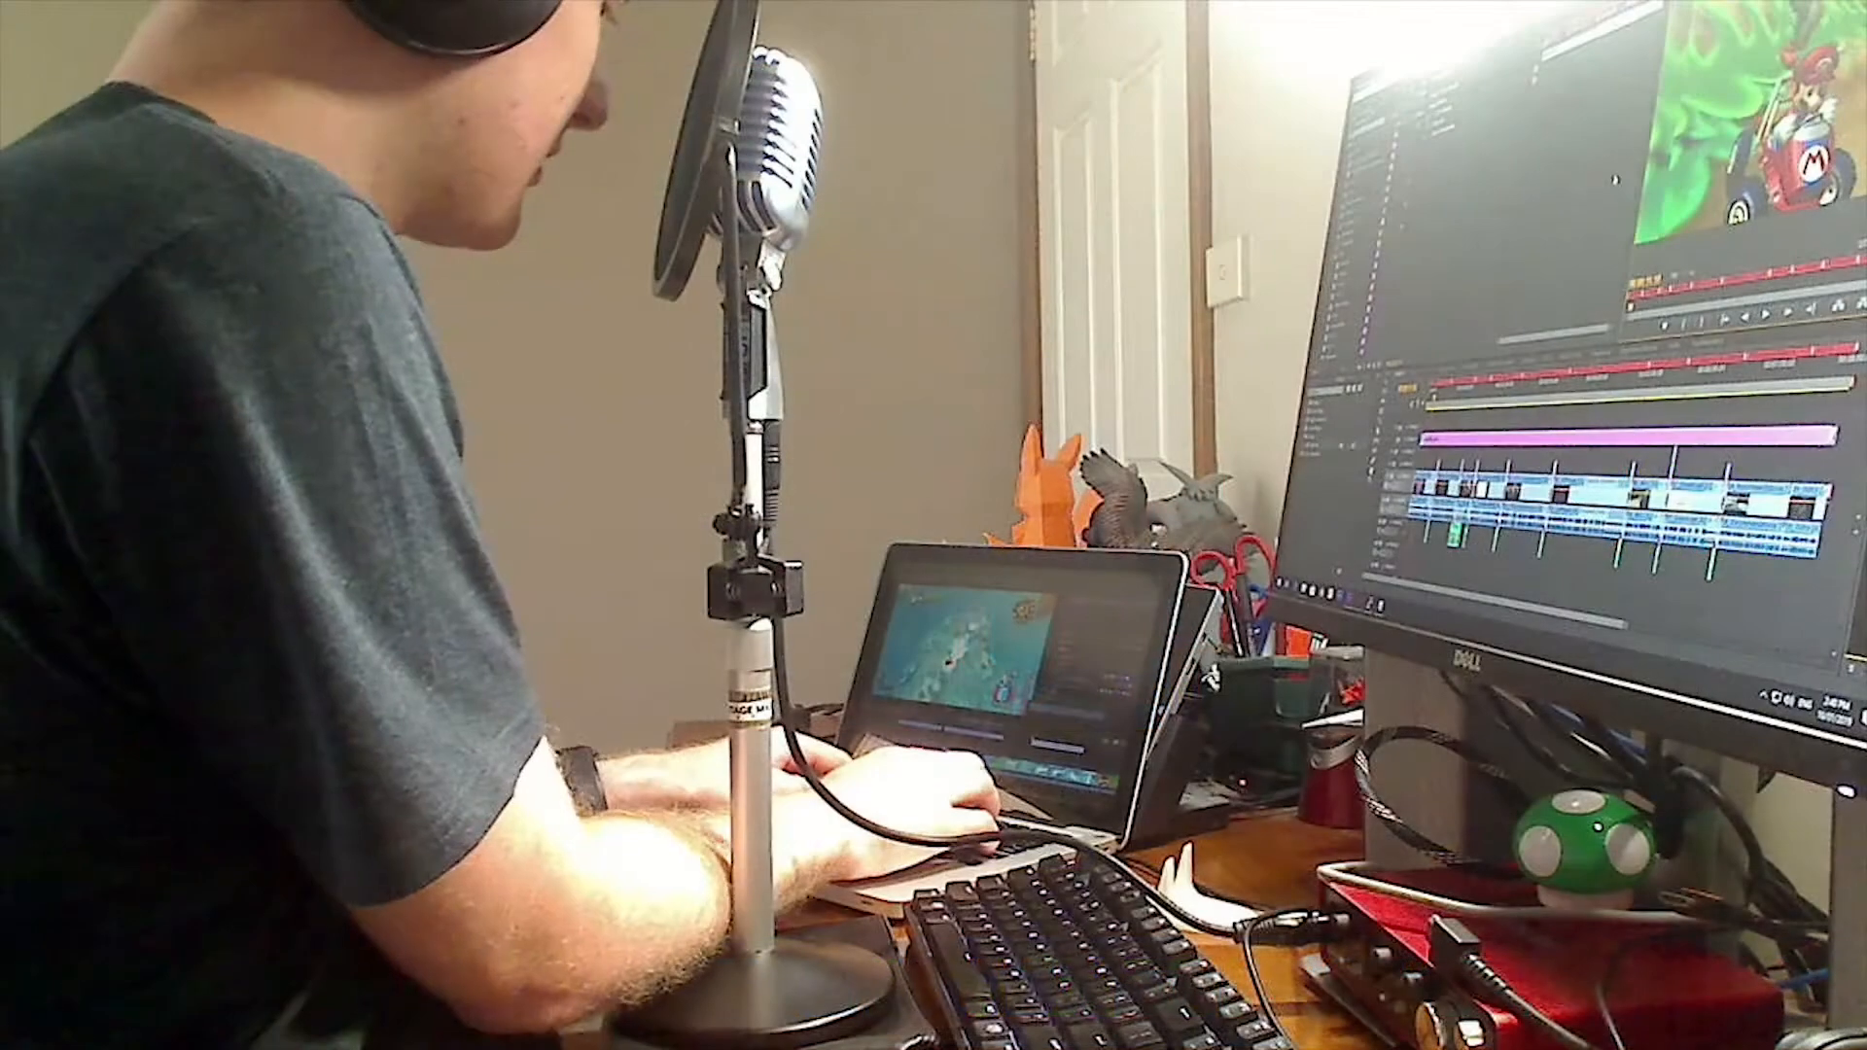
text(This is a tes)
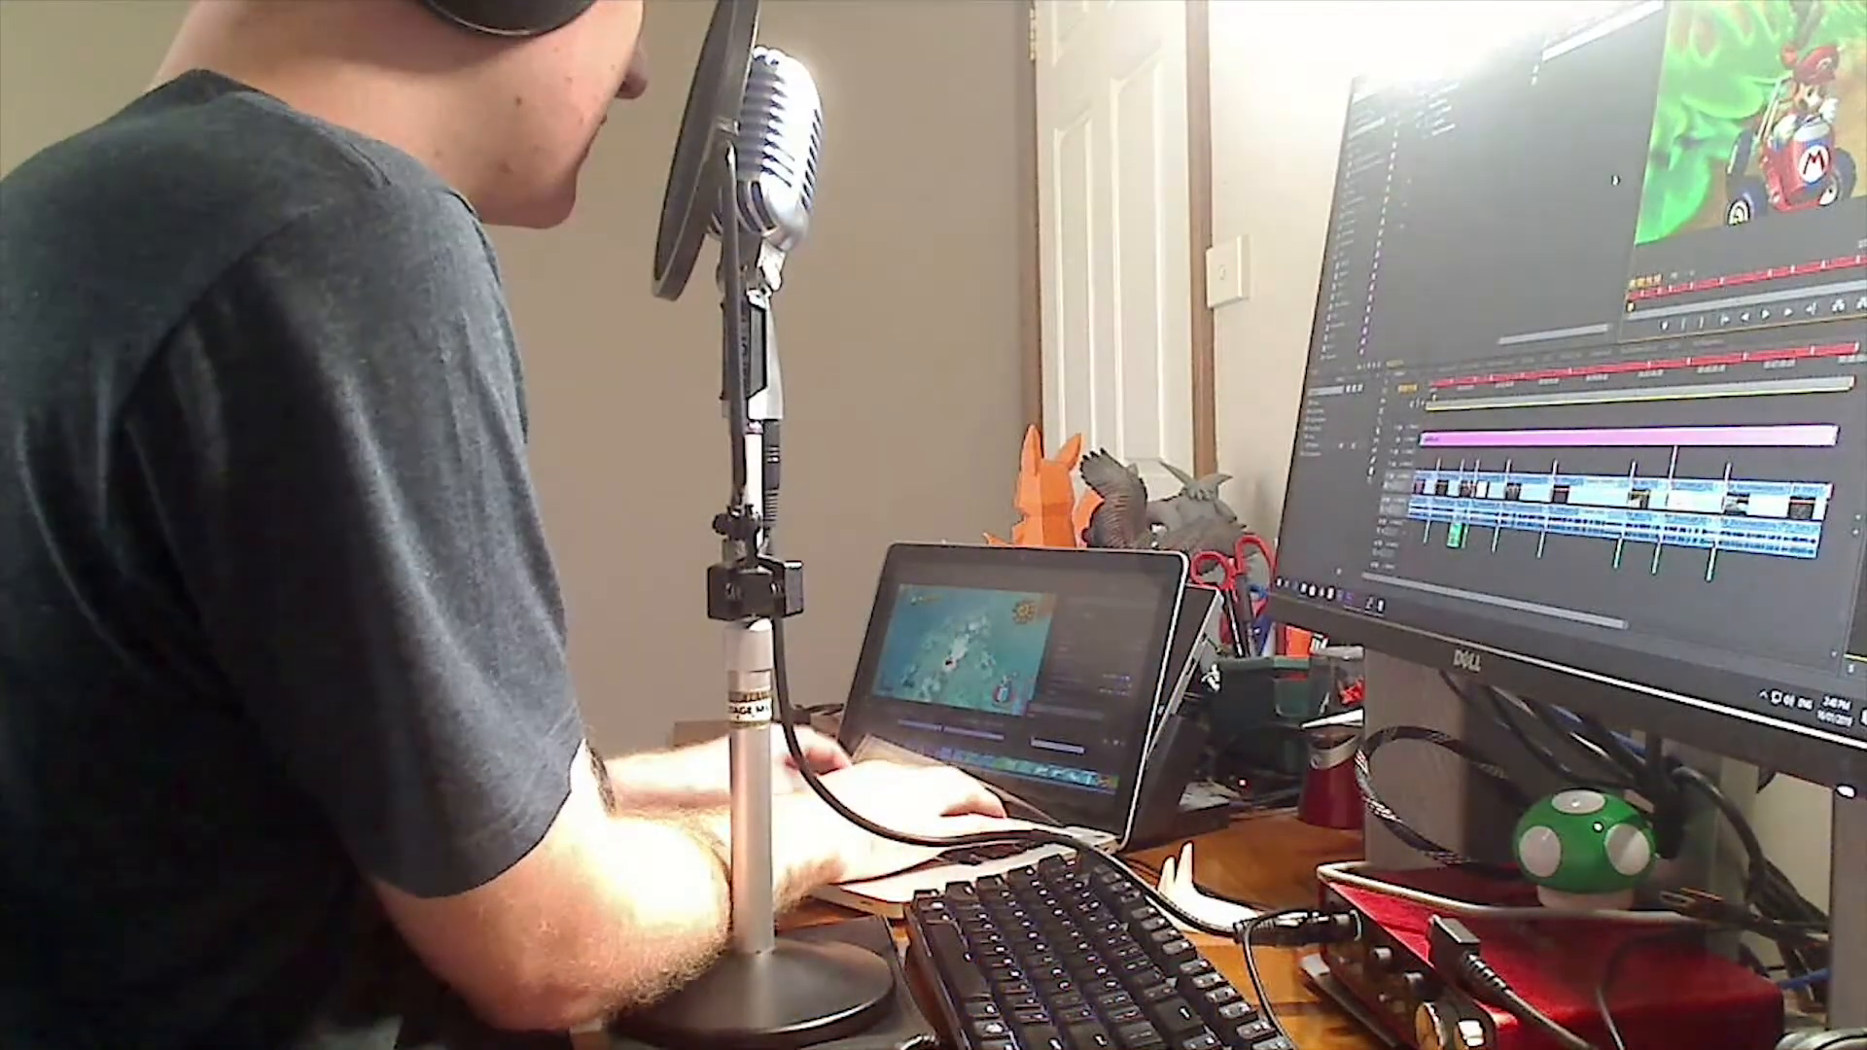
text(t)
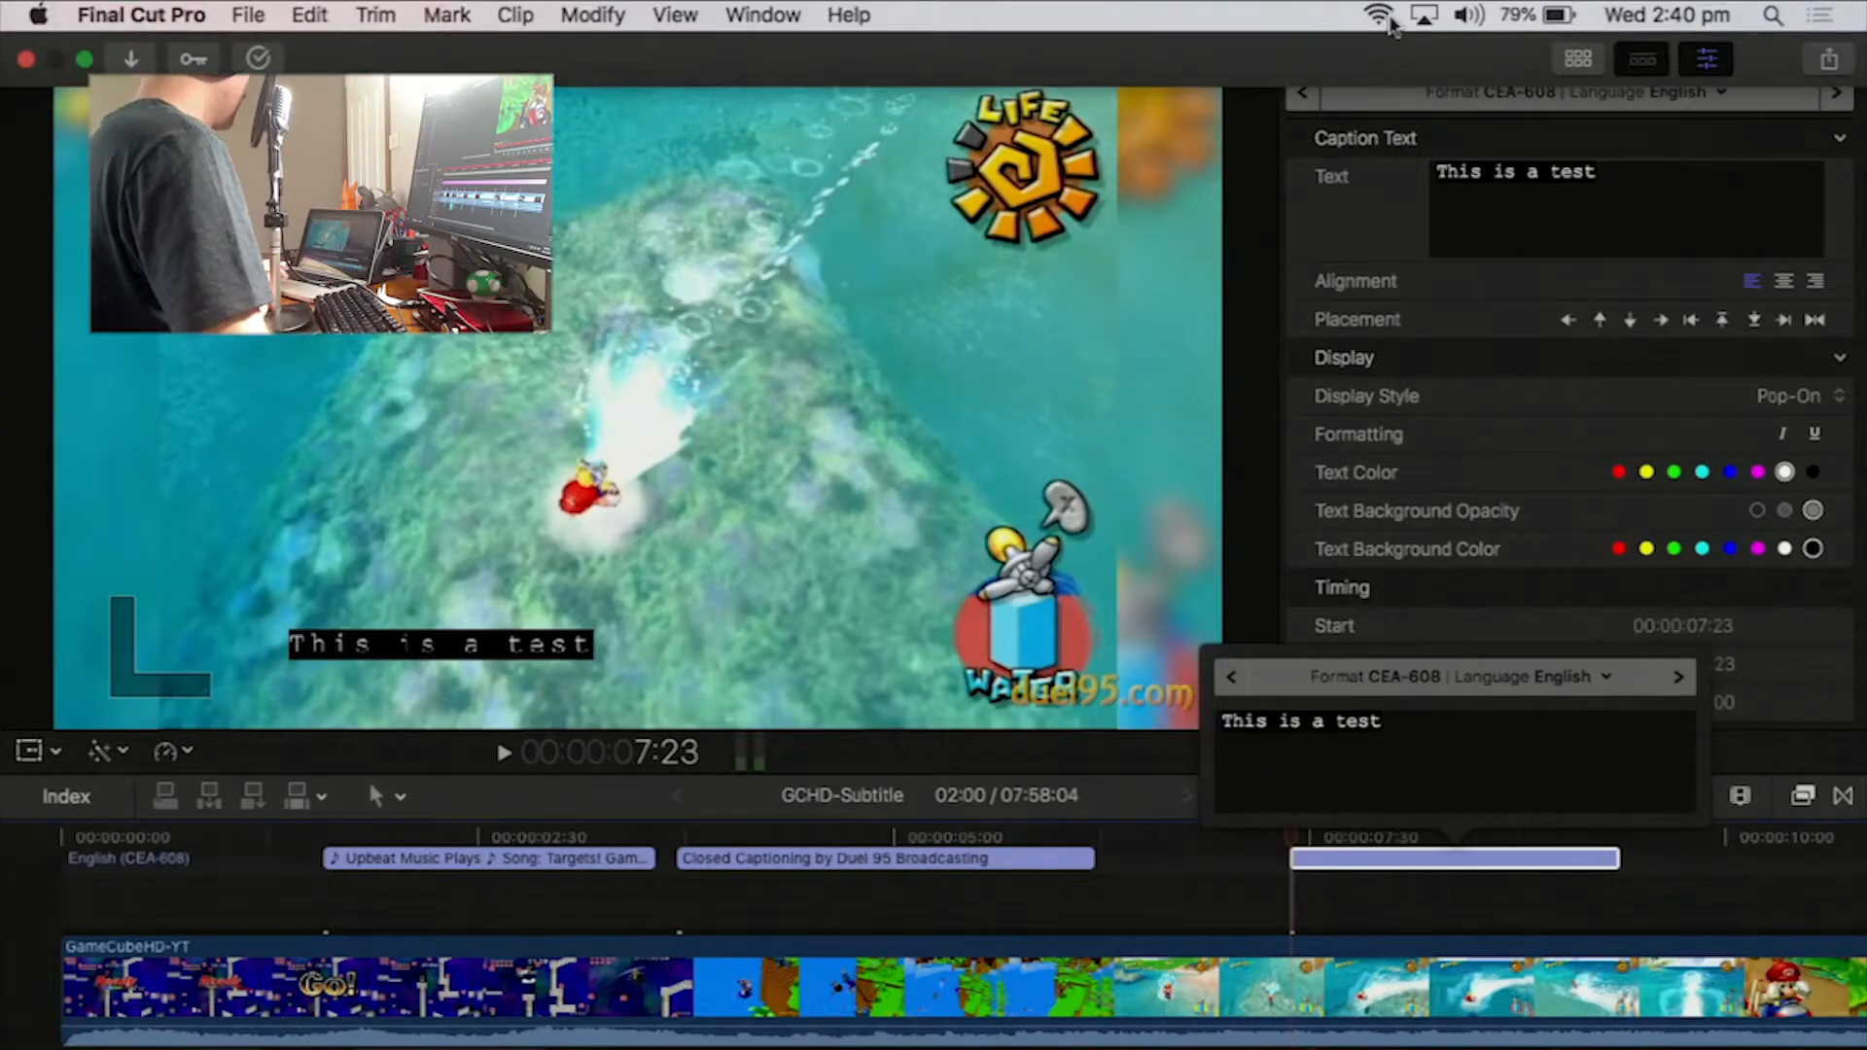
Step: Try the Paint-On display style on the "This is a test" caption, and set it to Roll-Up
click(1792, 406)
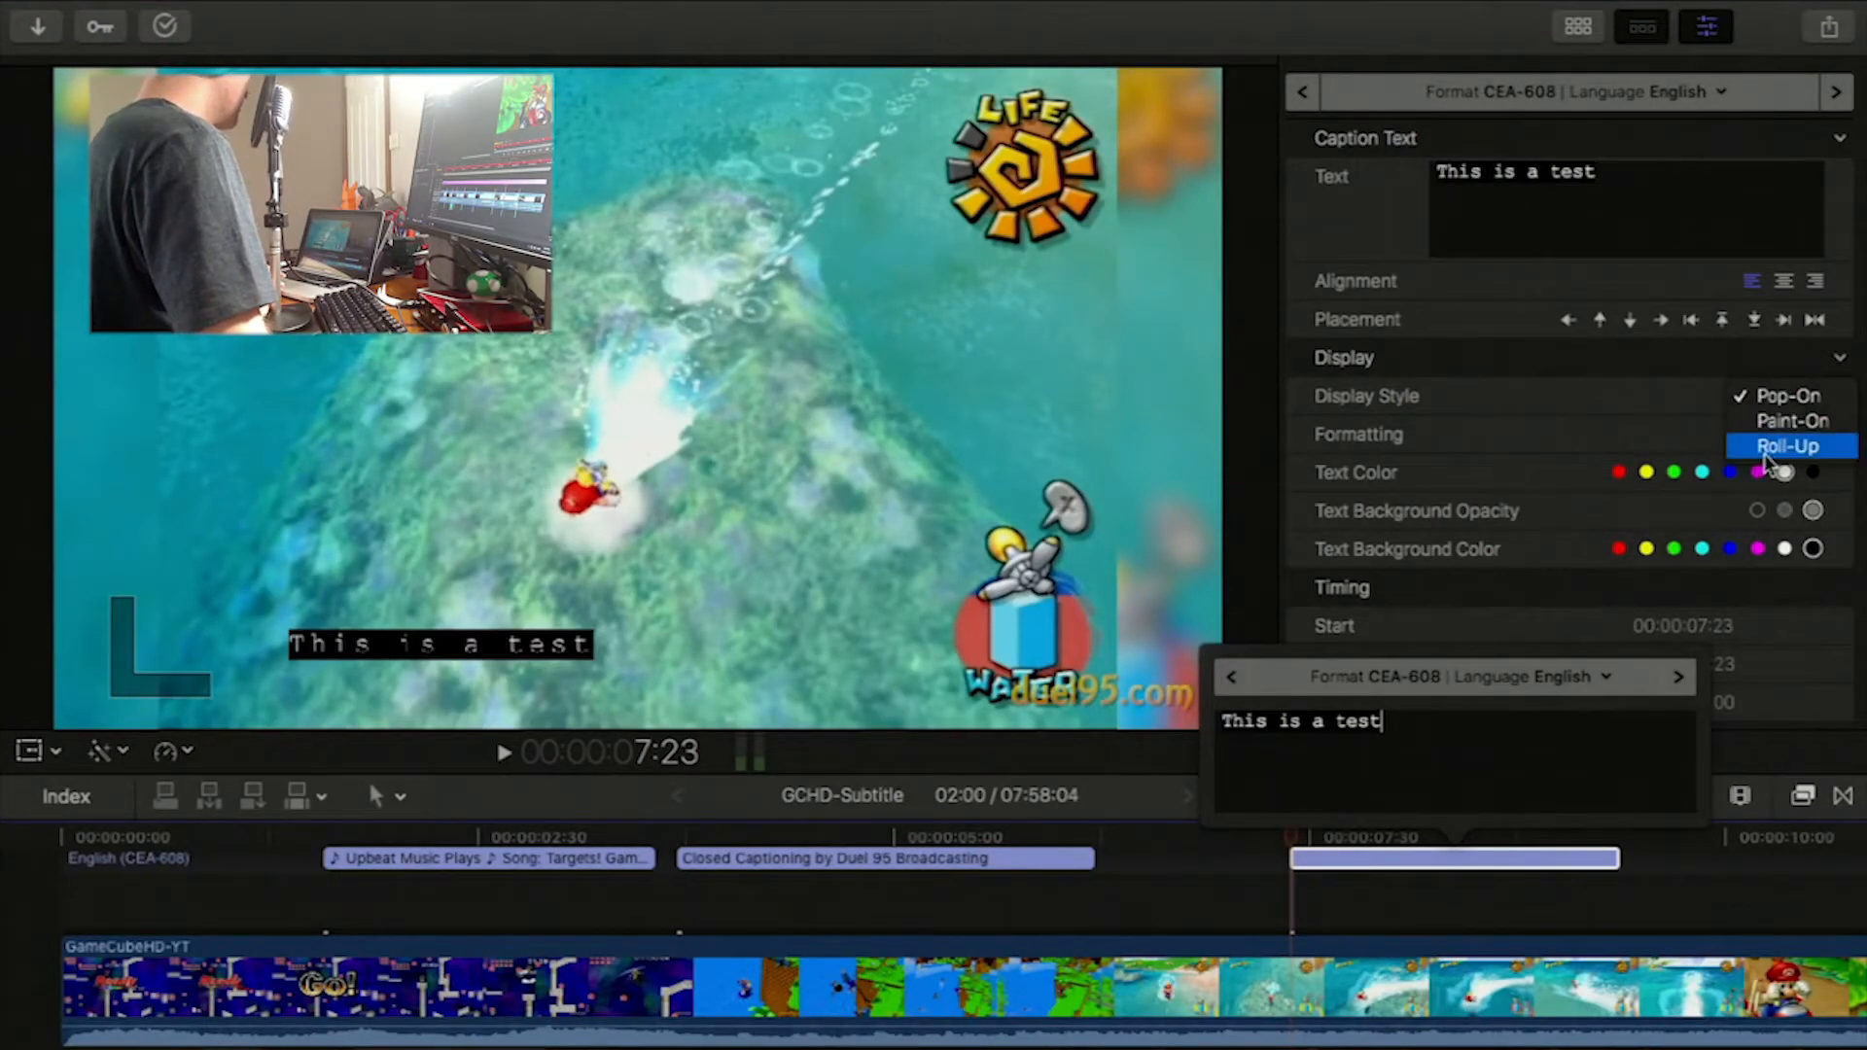
click(1777, 434)
click(1784, 397)
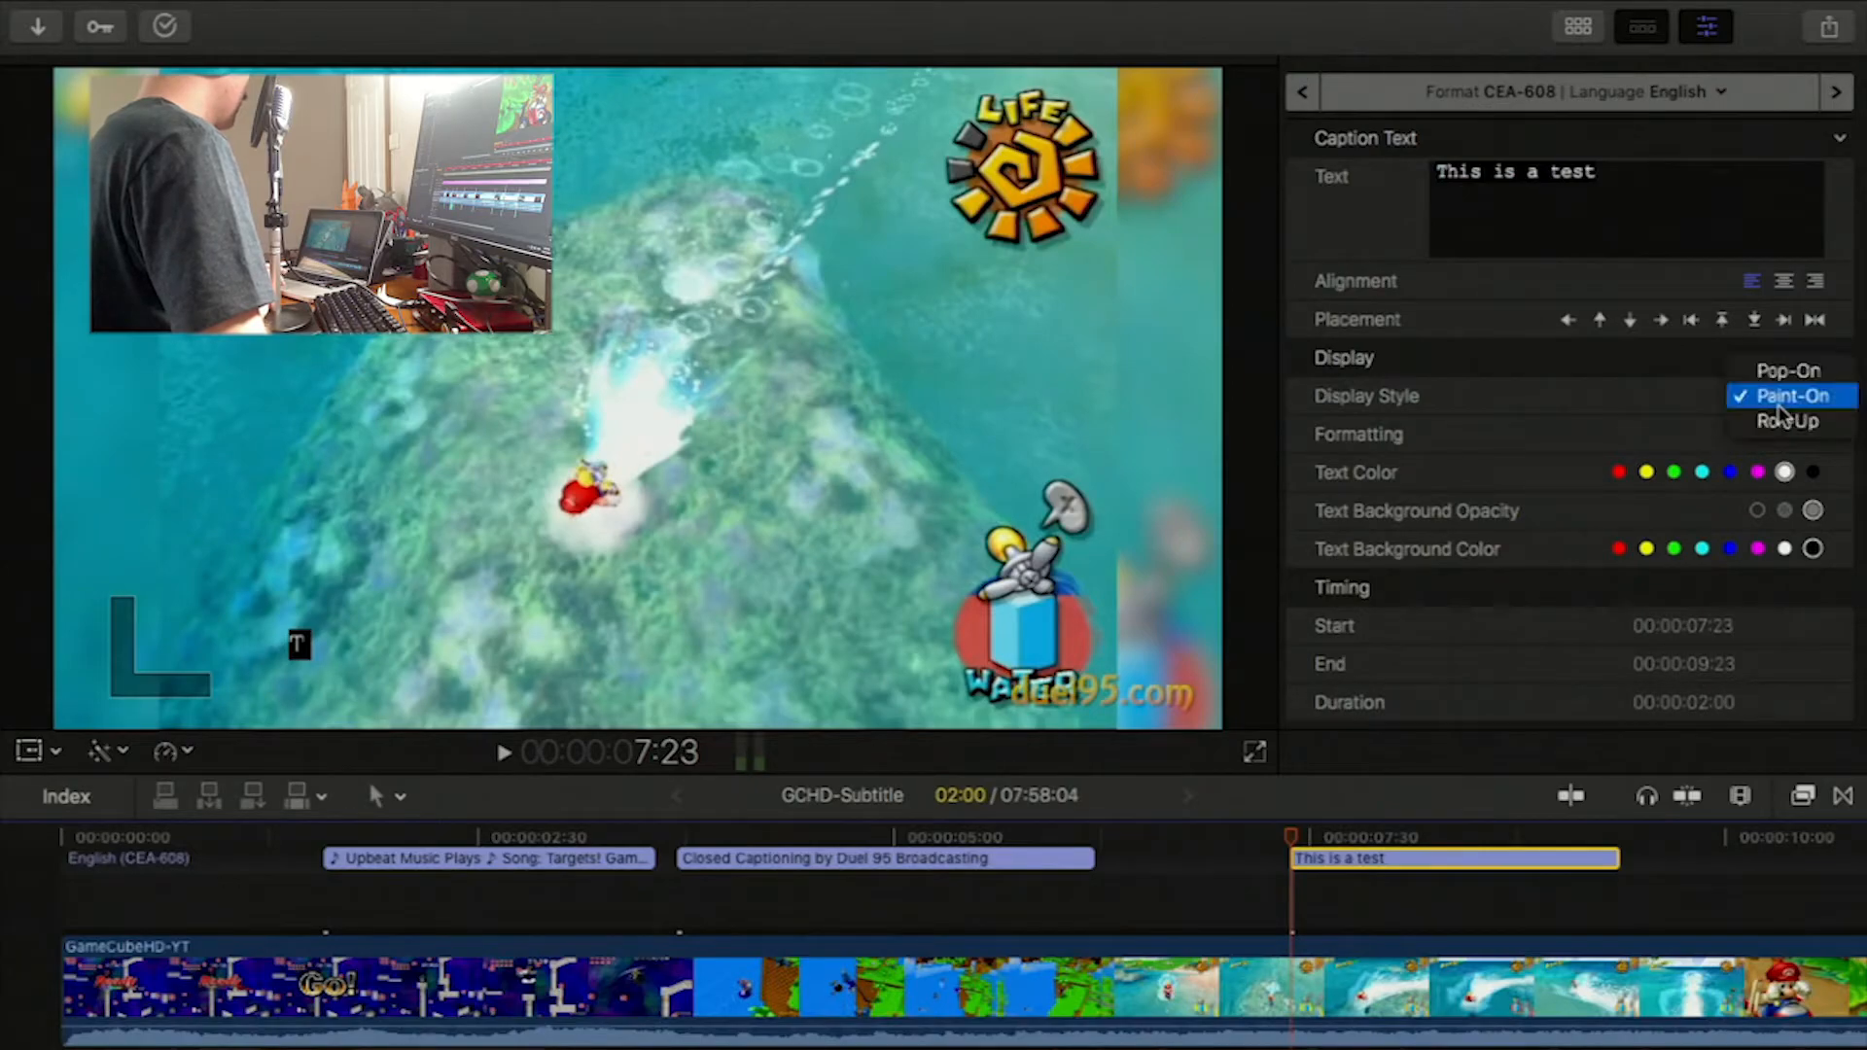
click(1782, 422)
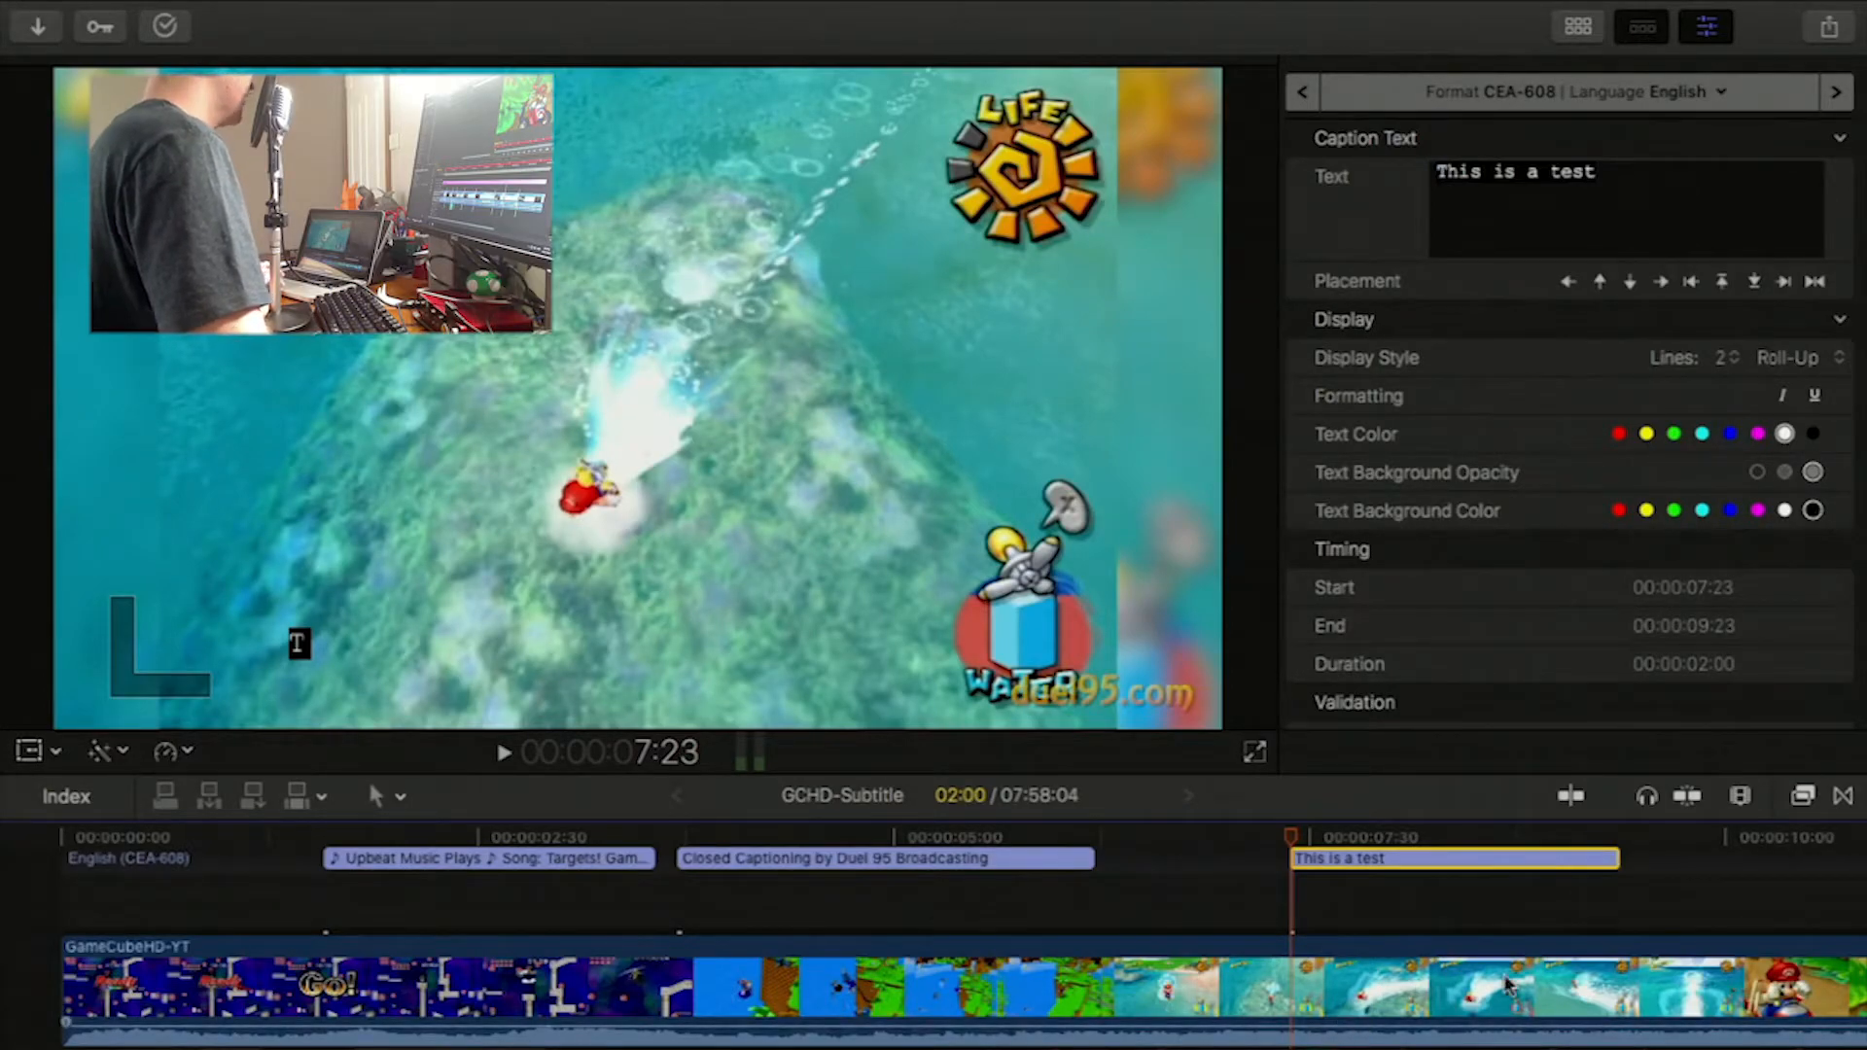
Step: Shorten the "This is a test" caption to end at 00:00:08:18 and play that stretch of the timeline to preview it
drag(1615, 858, 1467, 858)
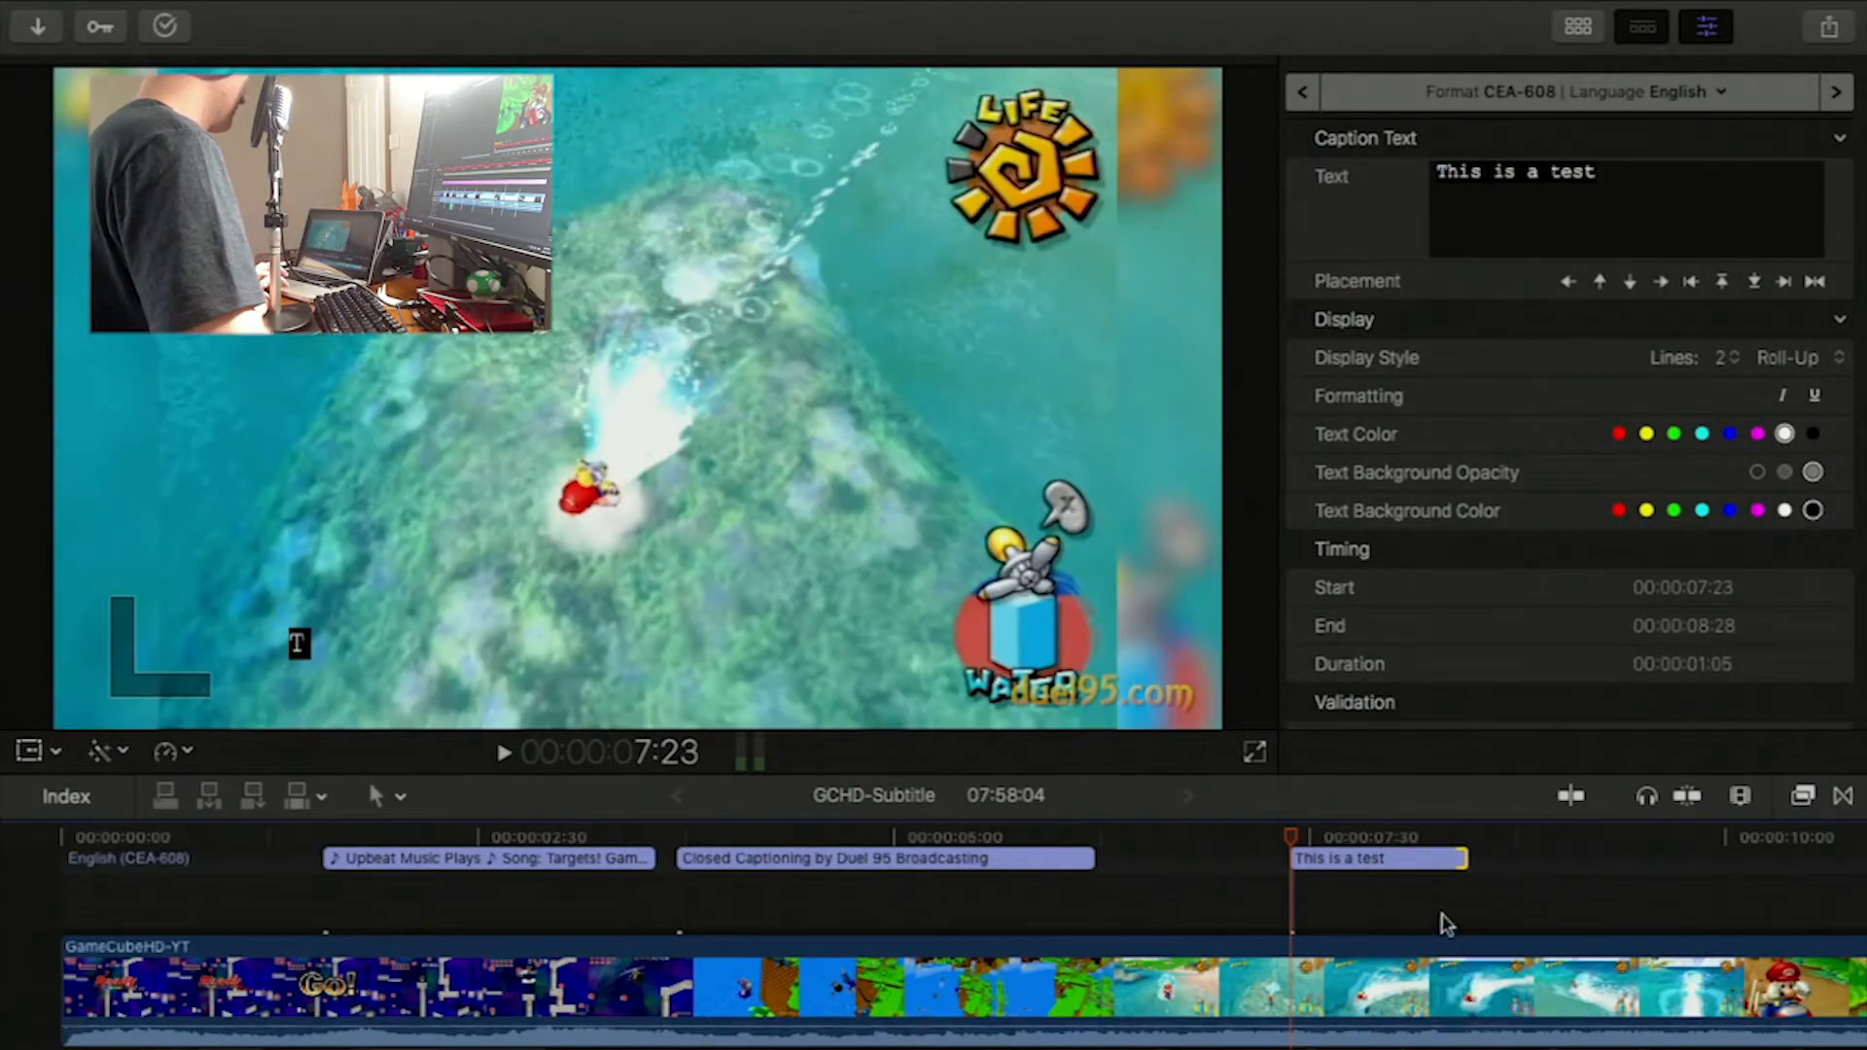
drag(1461, 857, 1436, 860)
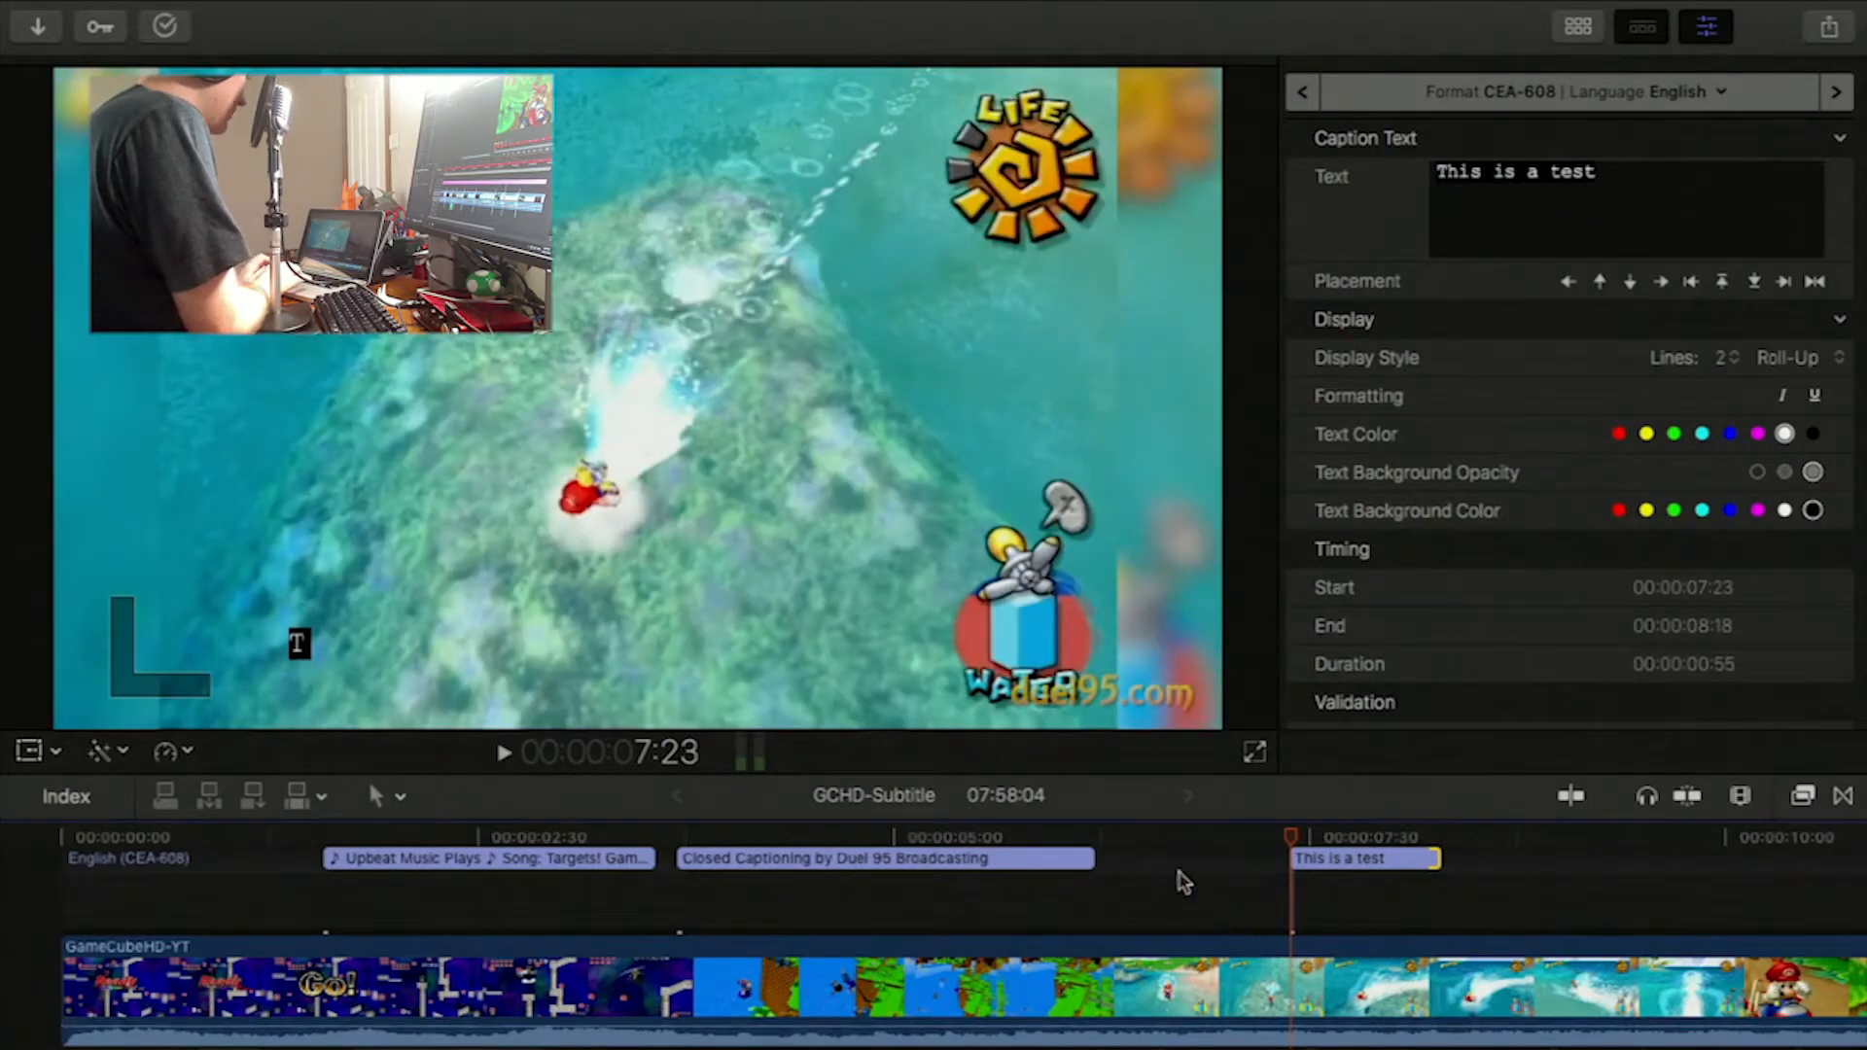
click(1222, 836)
key(space)
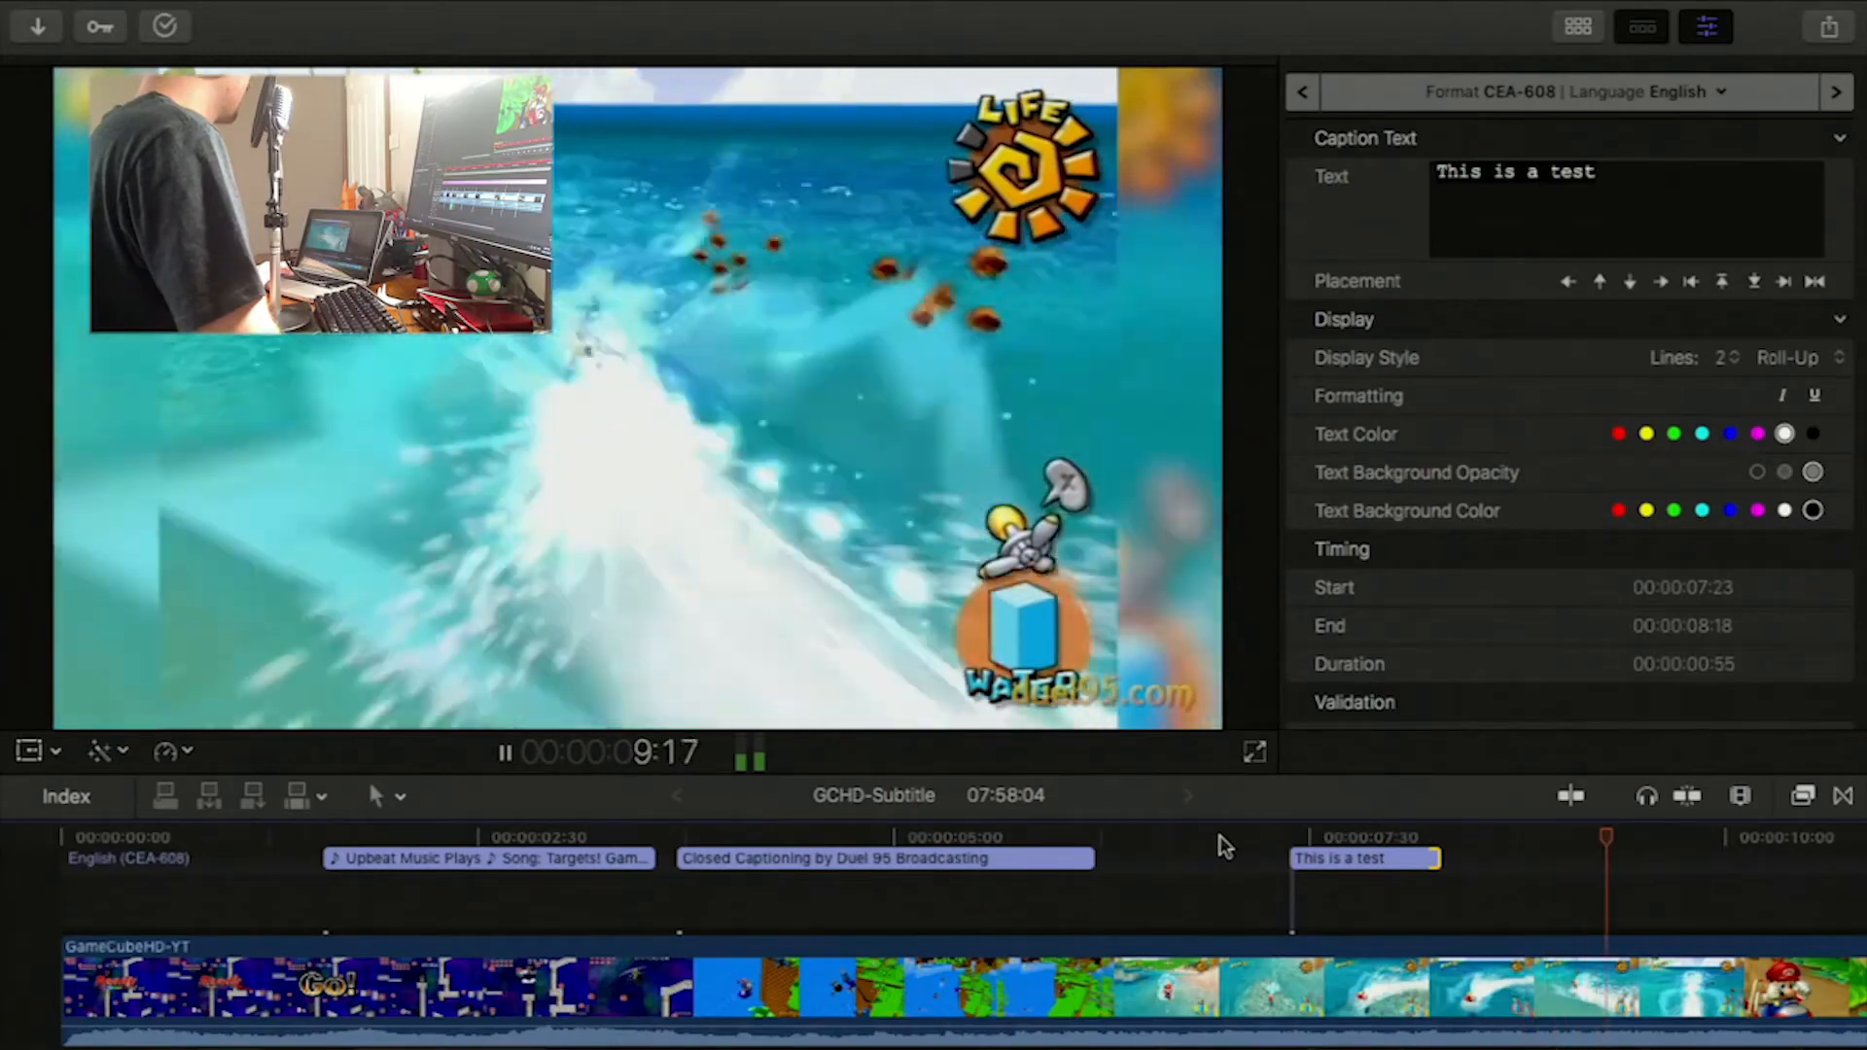
key(space)
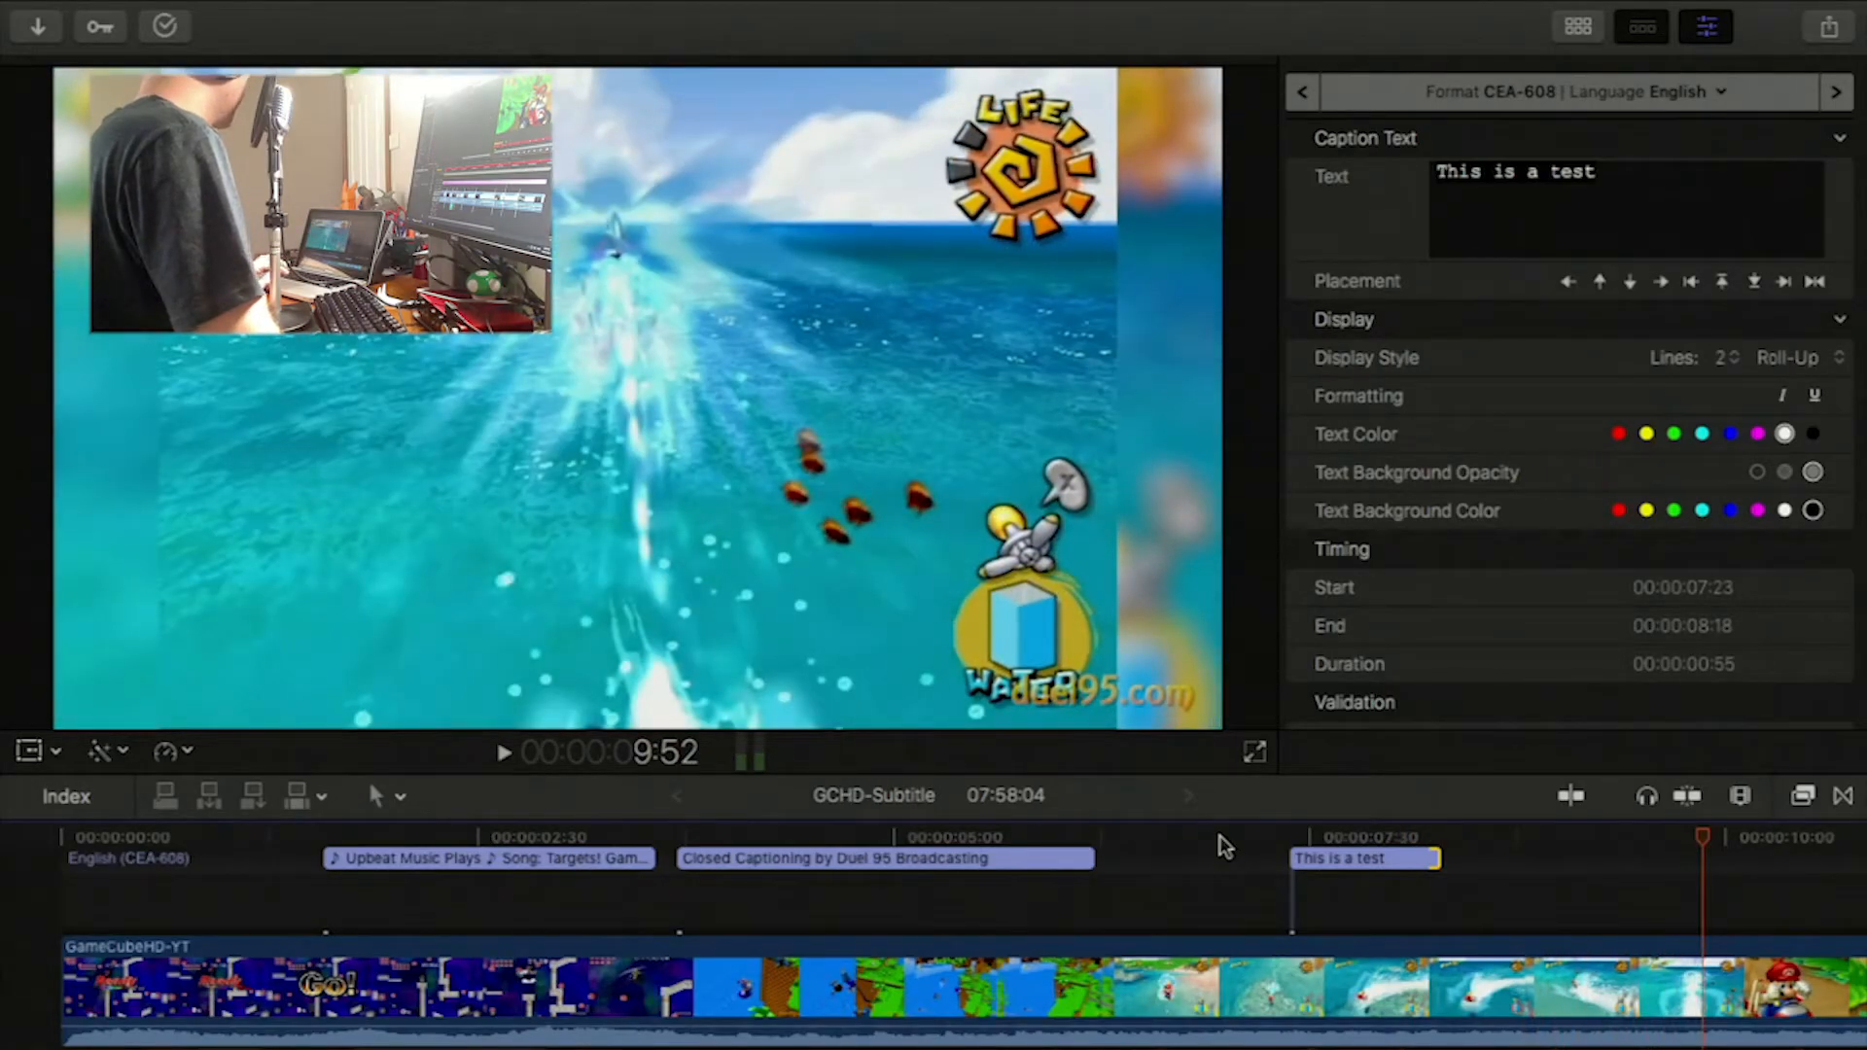
Step: Delete the "This is a test" caption from the timeline
scroll(1219, 836, down, 3)
scroll(1219, 836, up, 3)
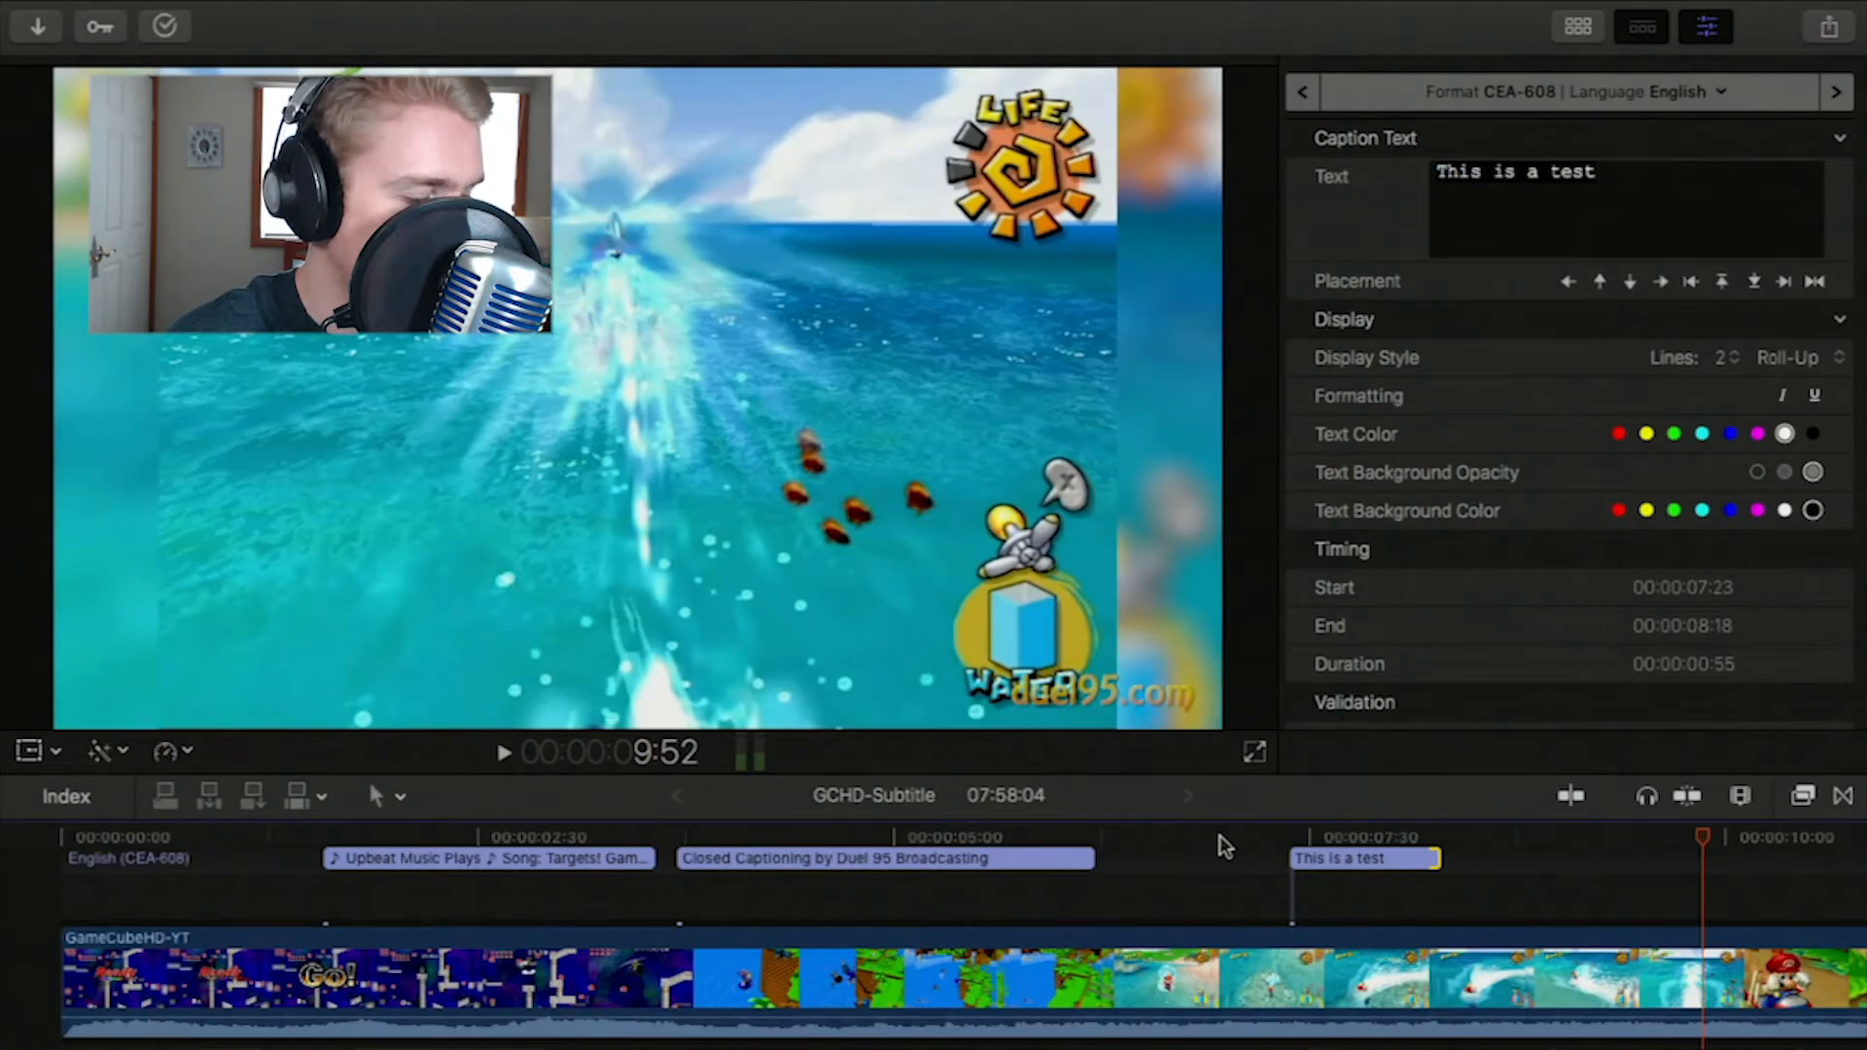
click(1334, 865)
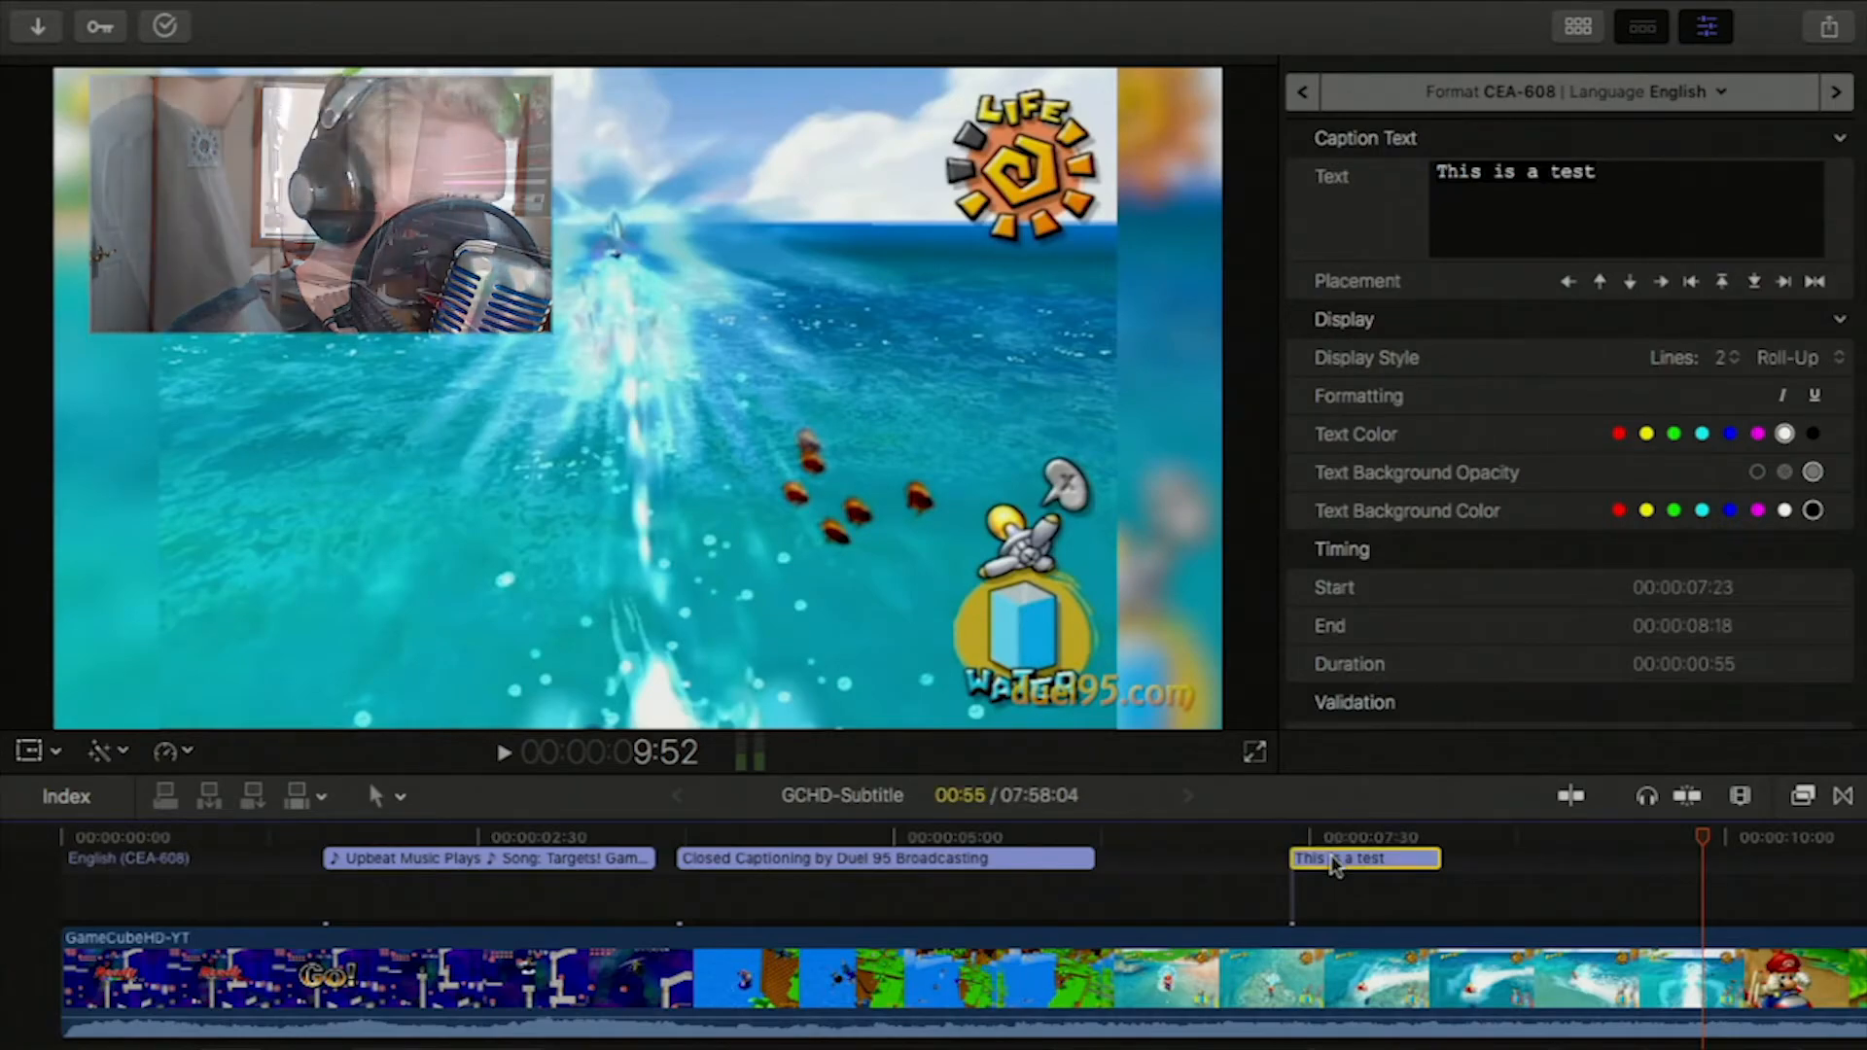
key(Delete)
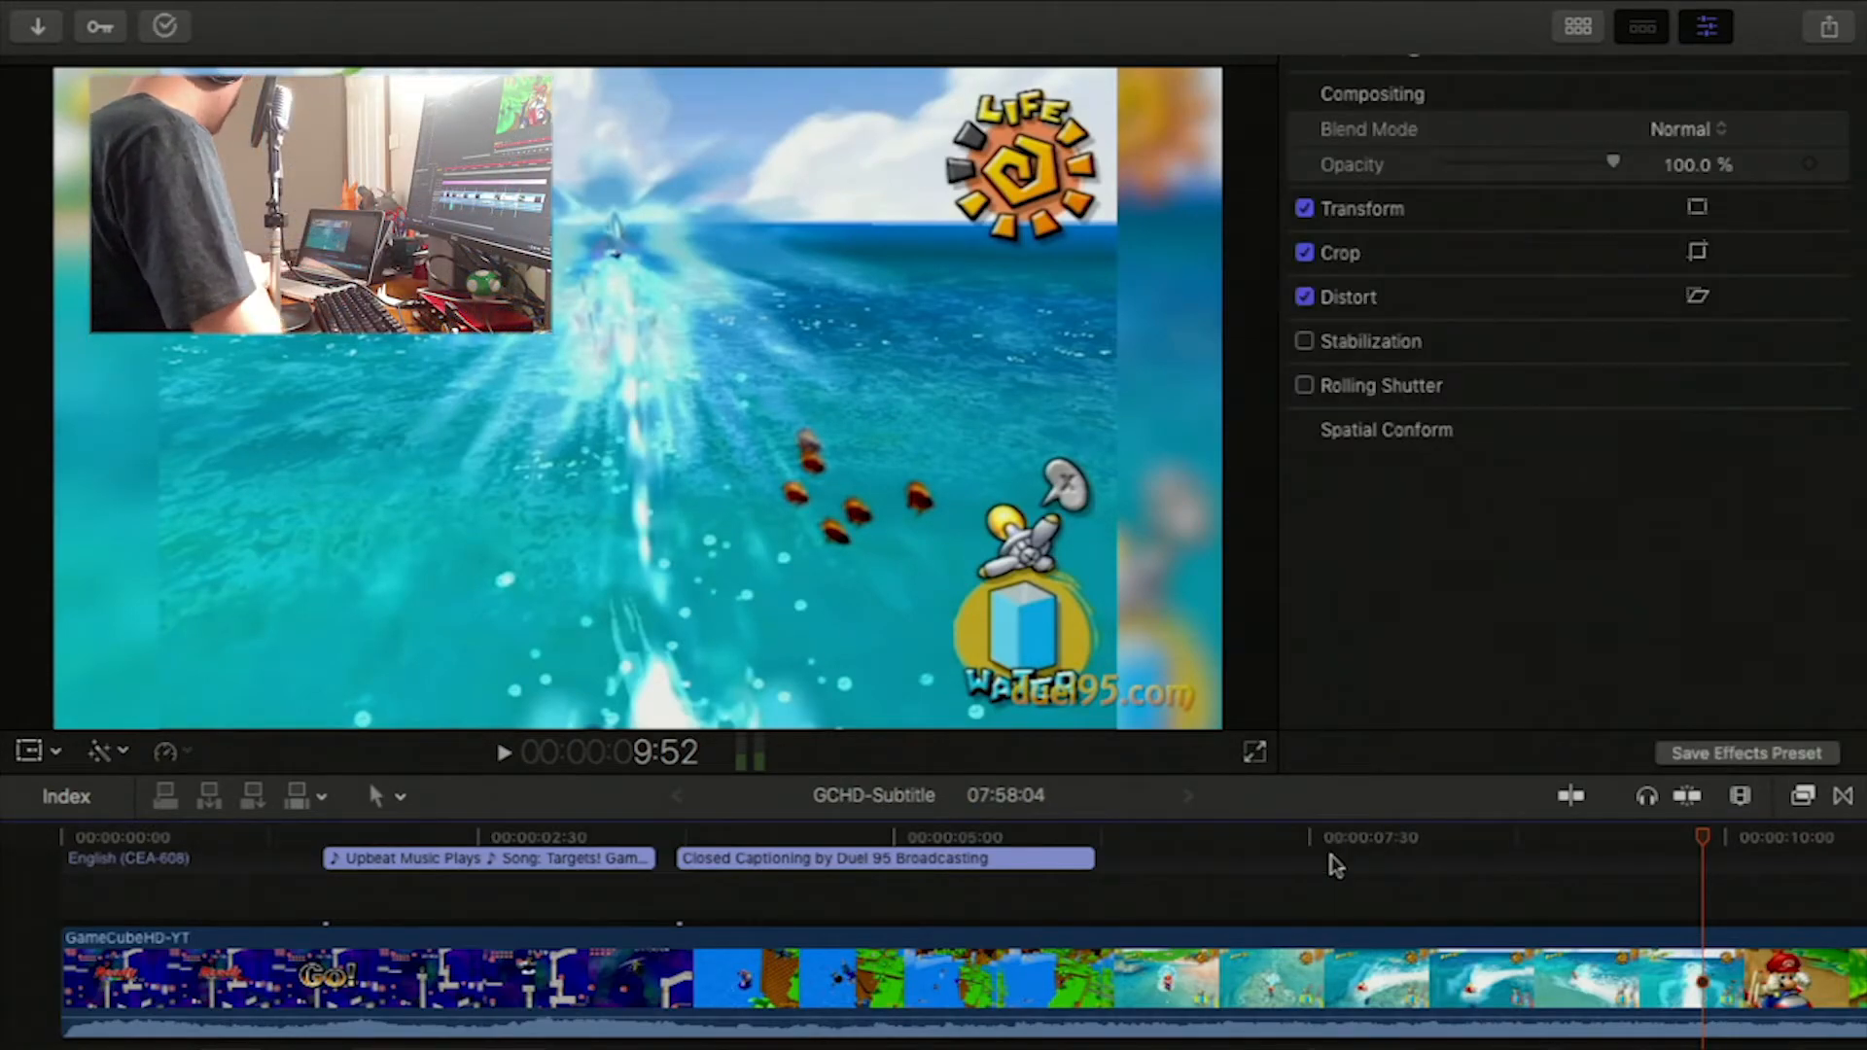
Step: Survey the spread of closed captions across the full length of the GameCubeHD-YT timeline
key(super+minus)
key(super+minus)
key(super+minus)
key(super+minus)
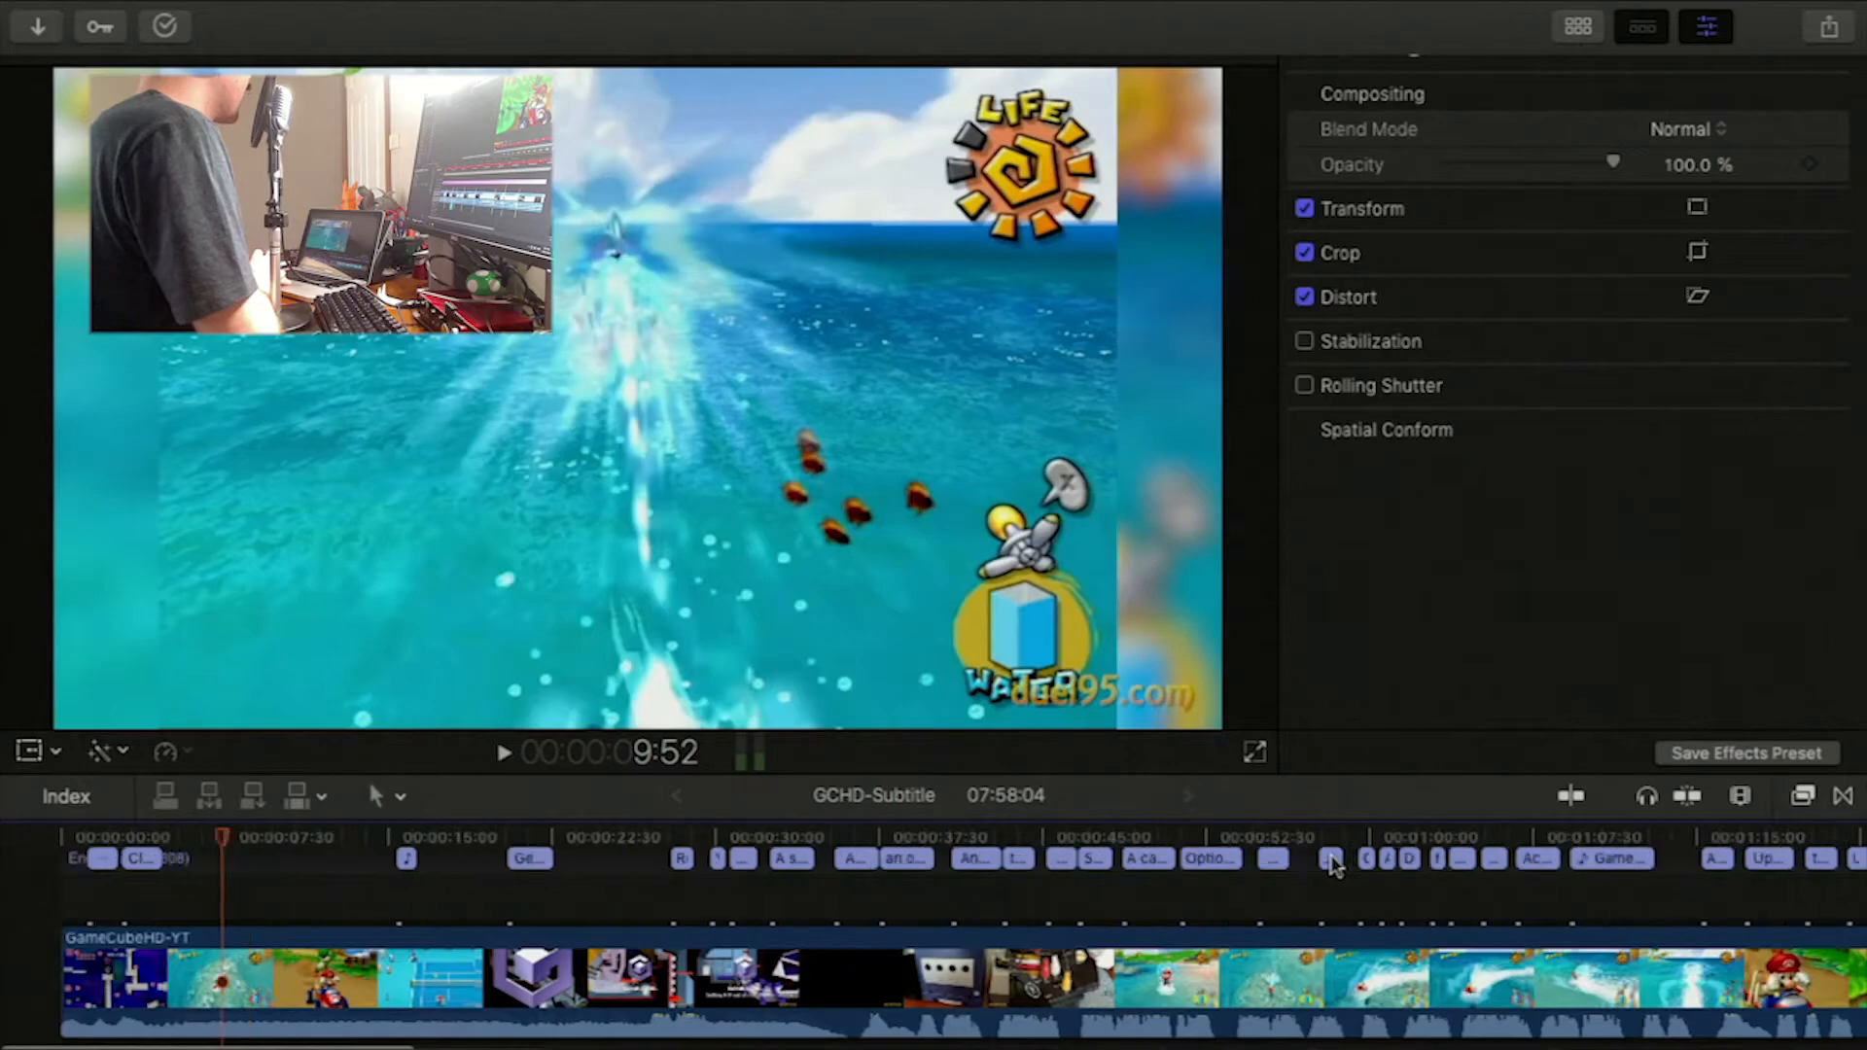
key(super+minus)
key(super+minus)
key(super+minus)
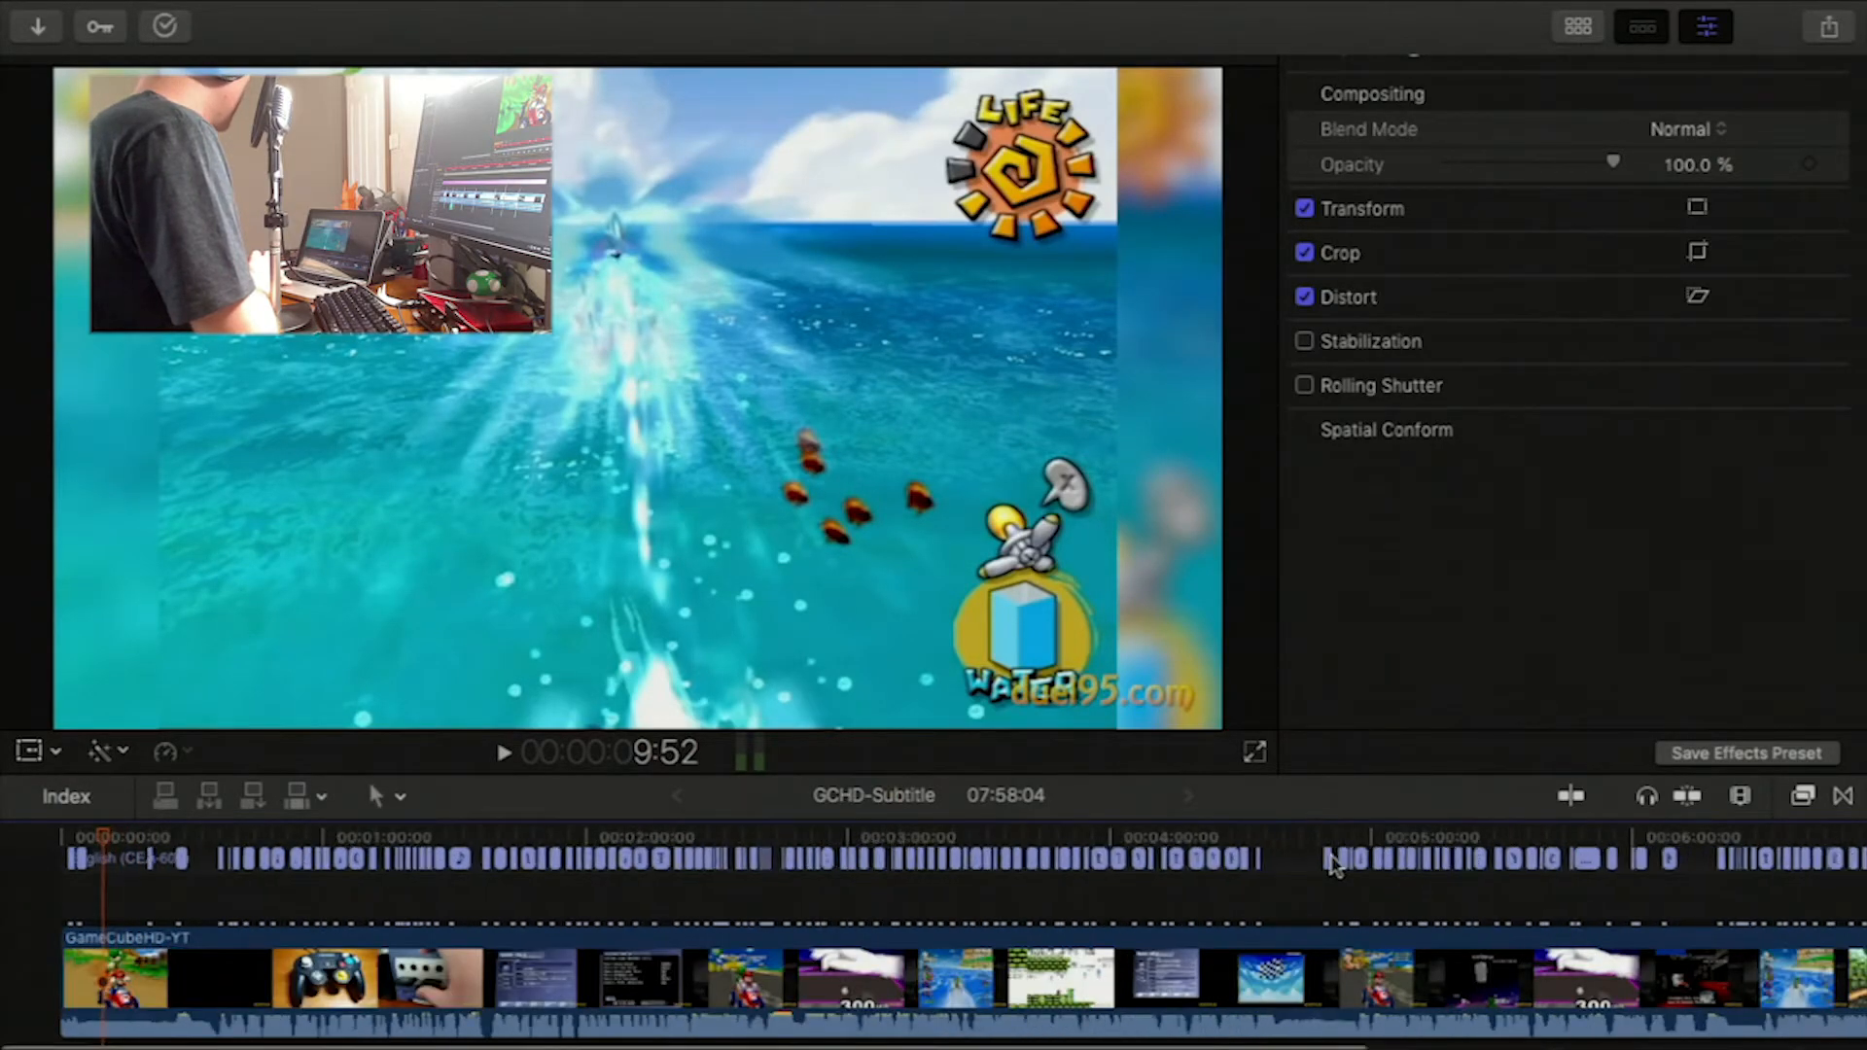
key(super+minus)
key(super+minus)
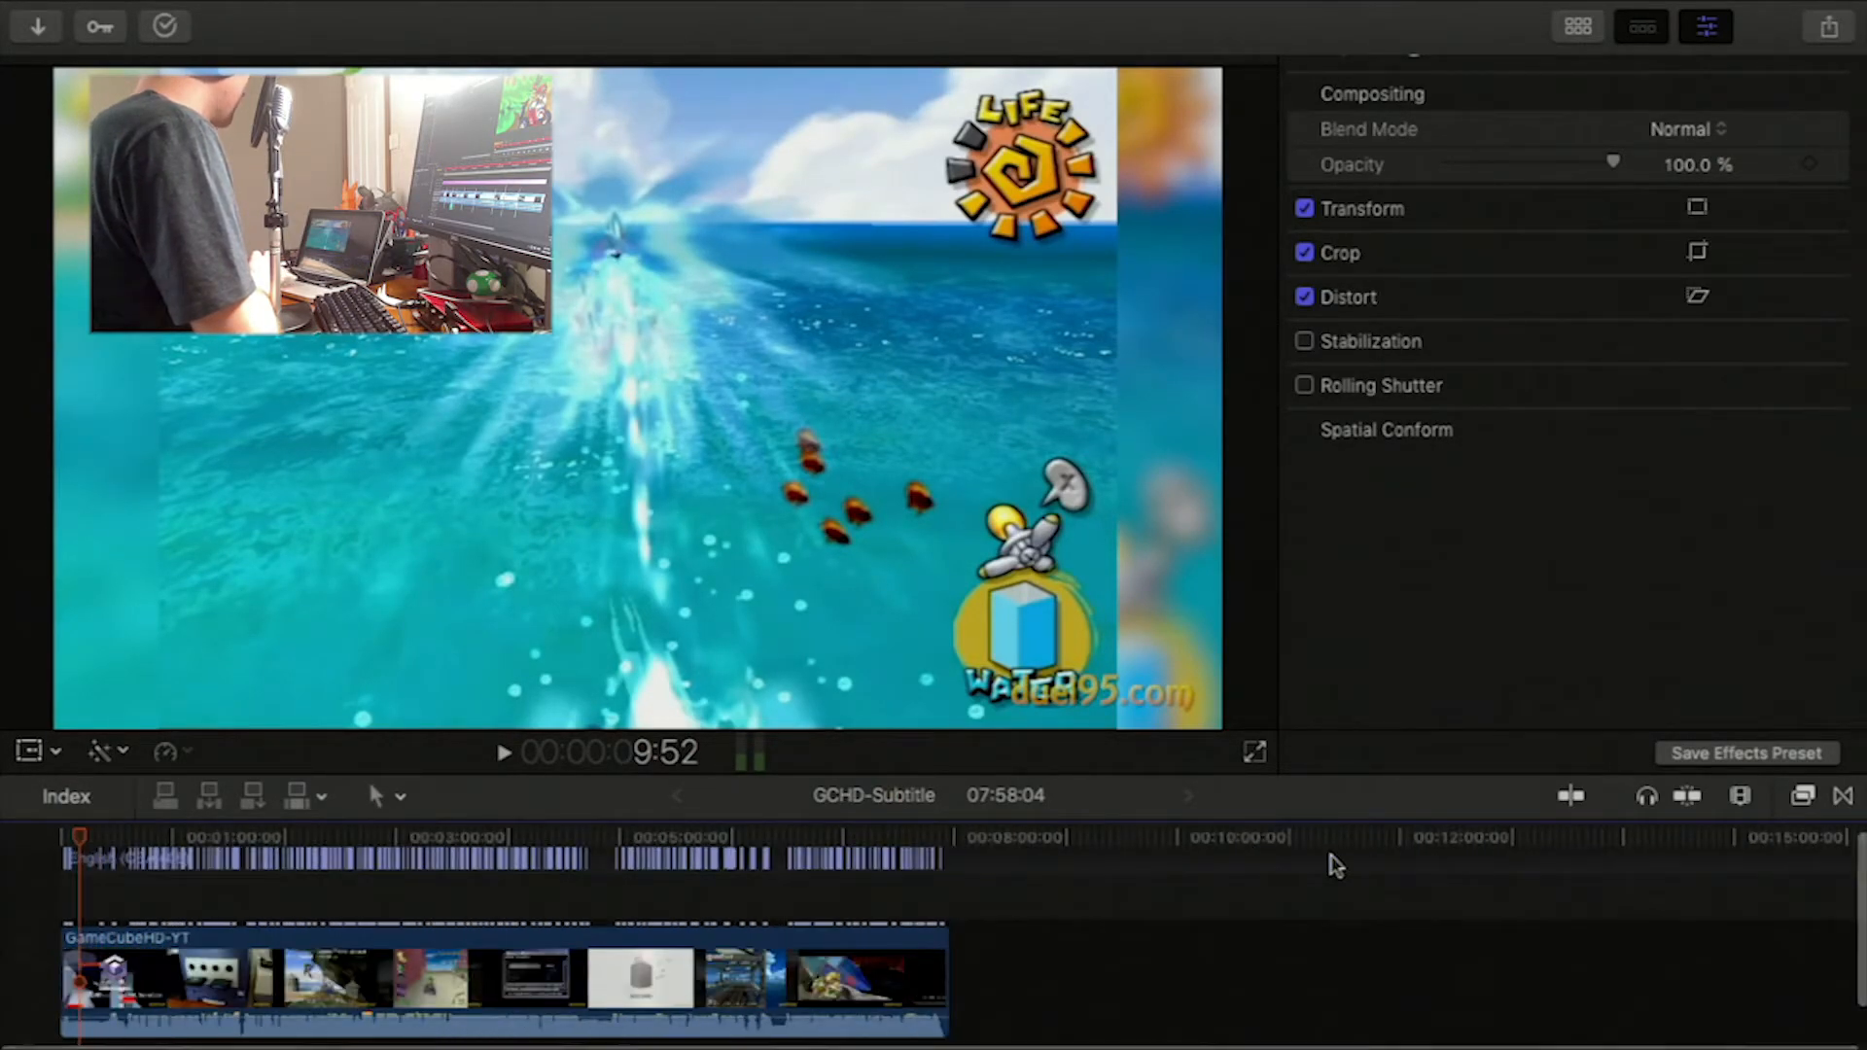
Step: Select the "GameCube™ start-up sound" caption starting at 00:01:31:39 to inspect its text, colour and display style
key(super+equal)
key(super+equal)
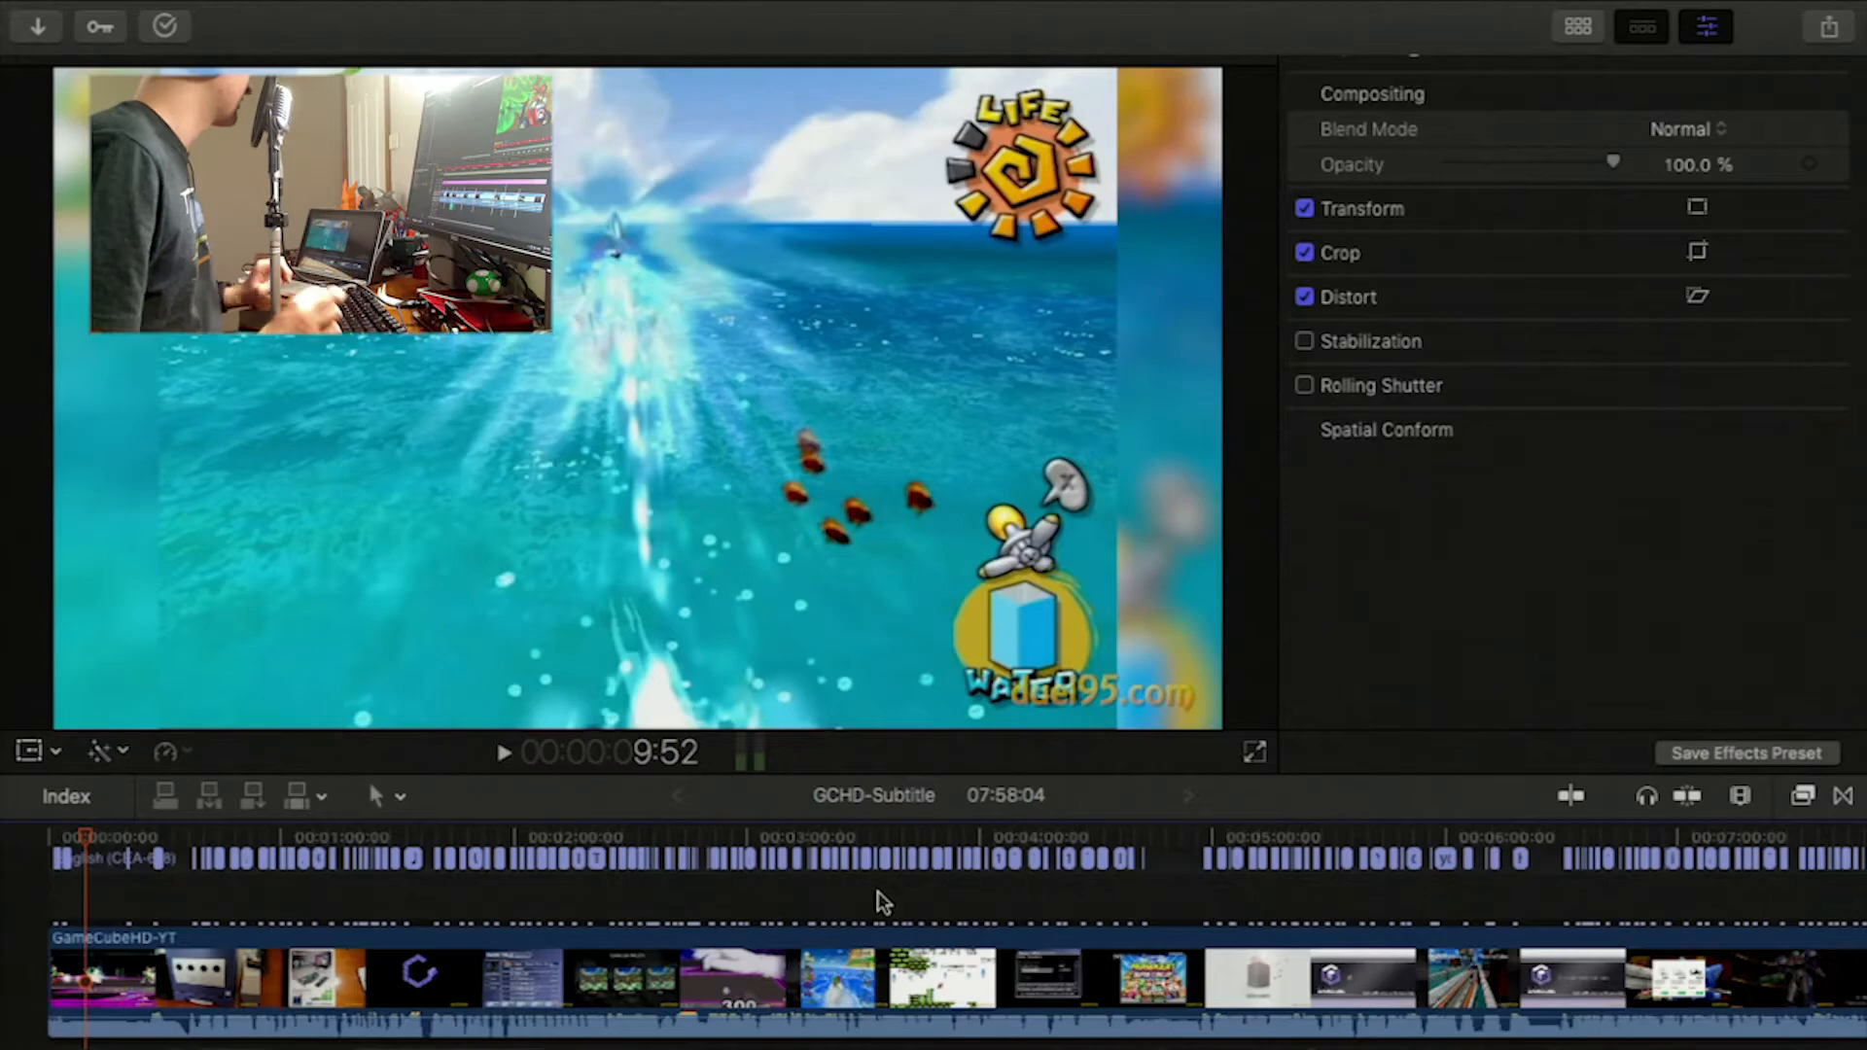
scroll(883, 903, left, 2)
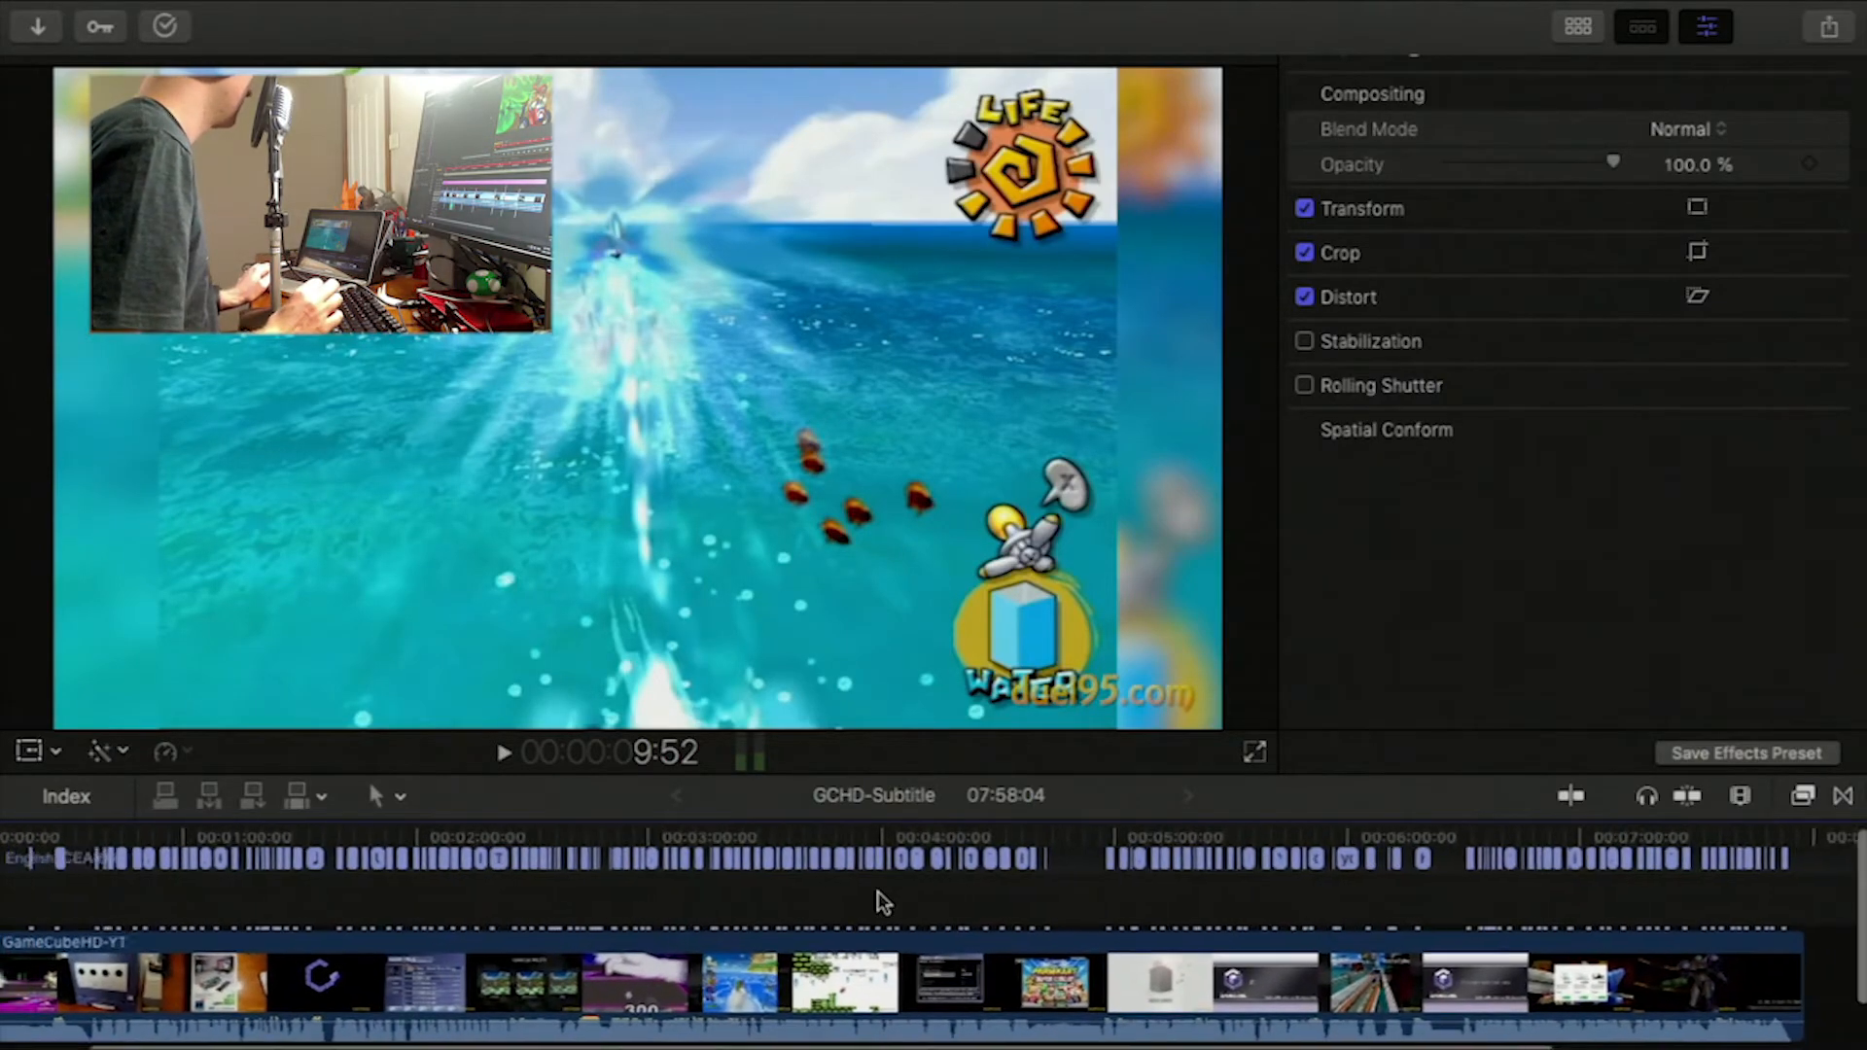
scroll(883, 902, up, 5)
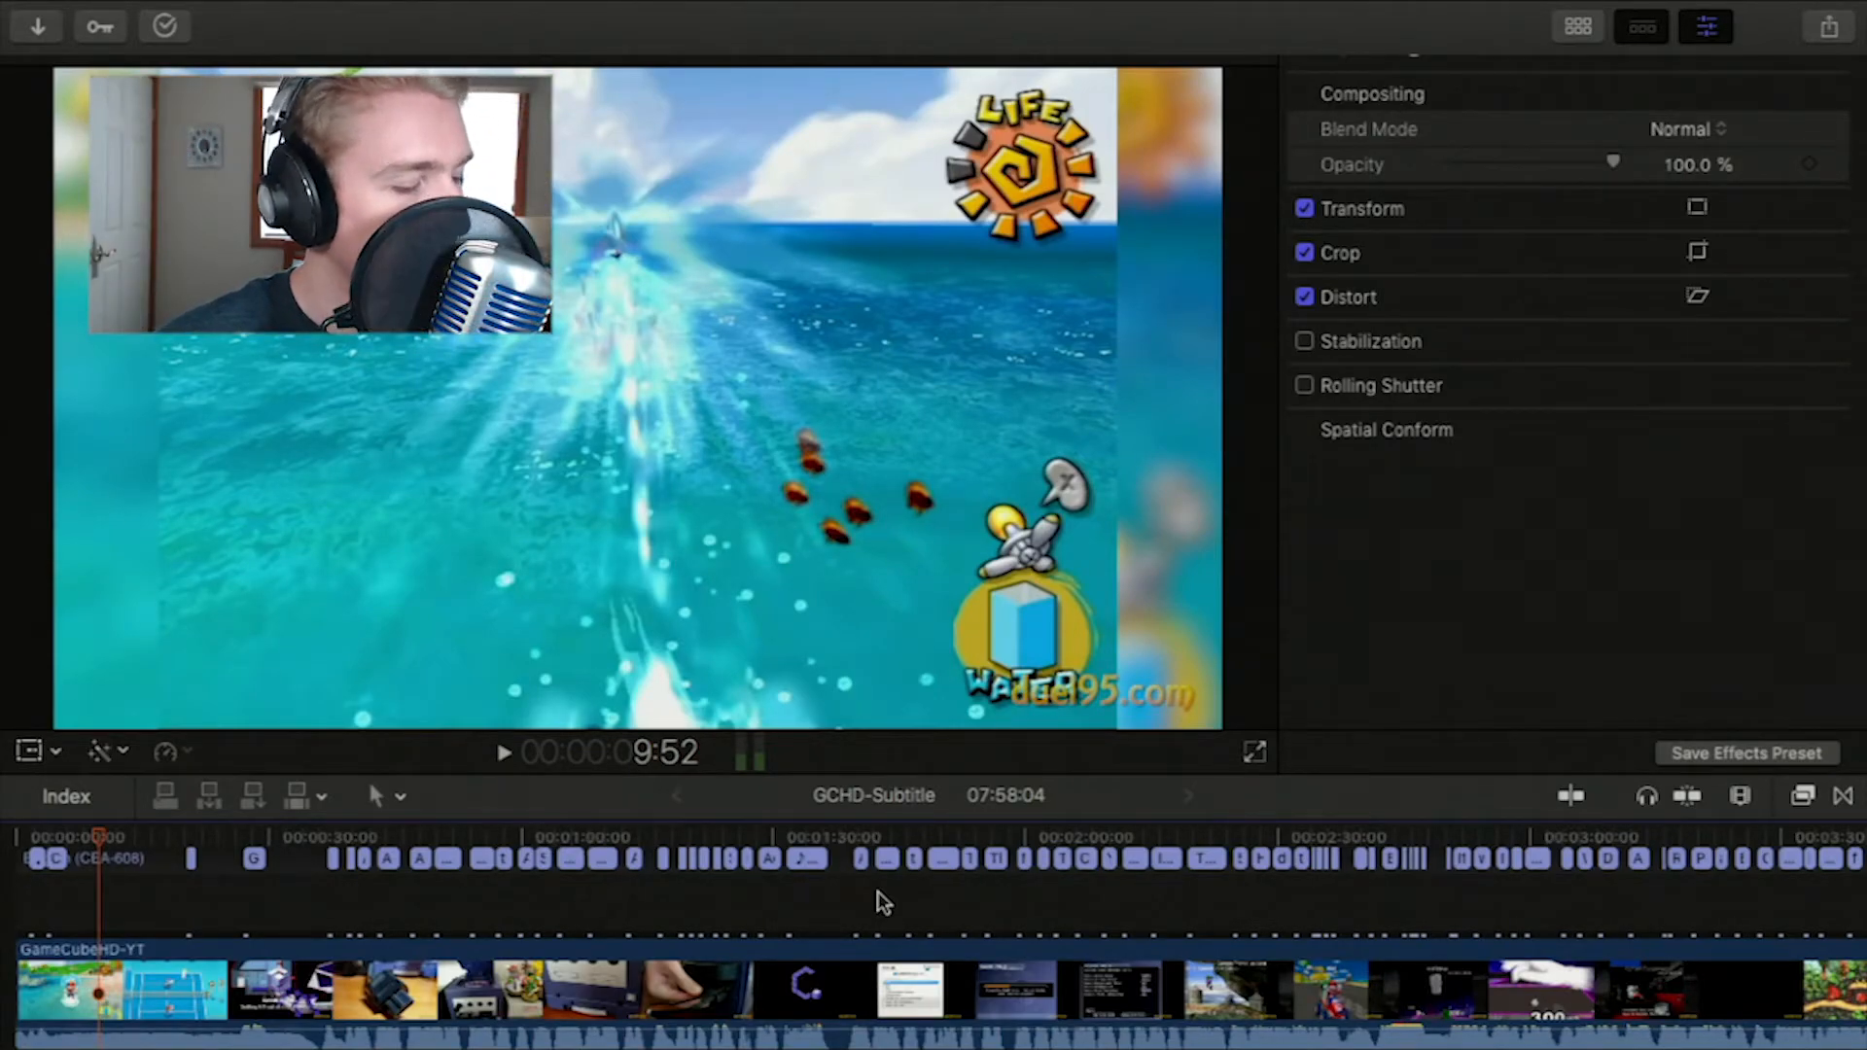
scroll(882, 902, up, 1)
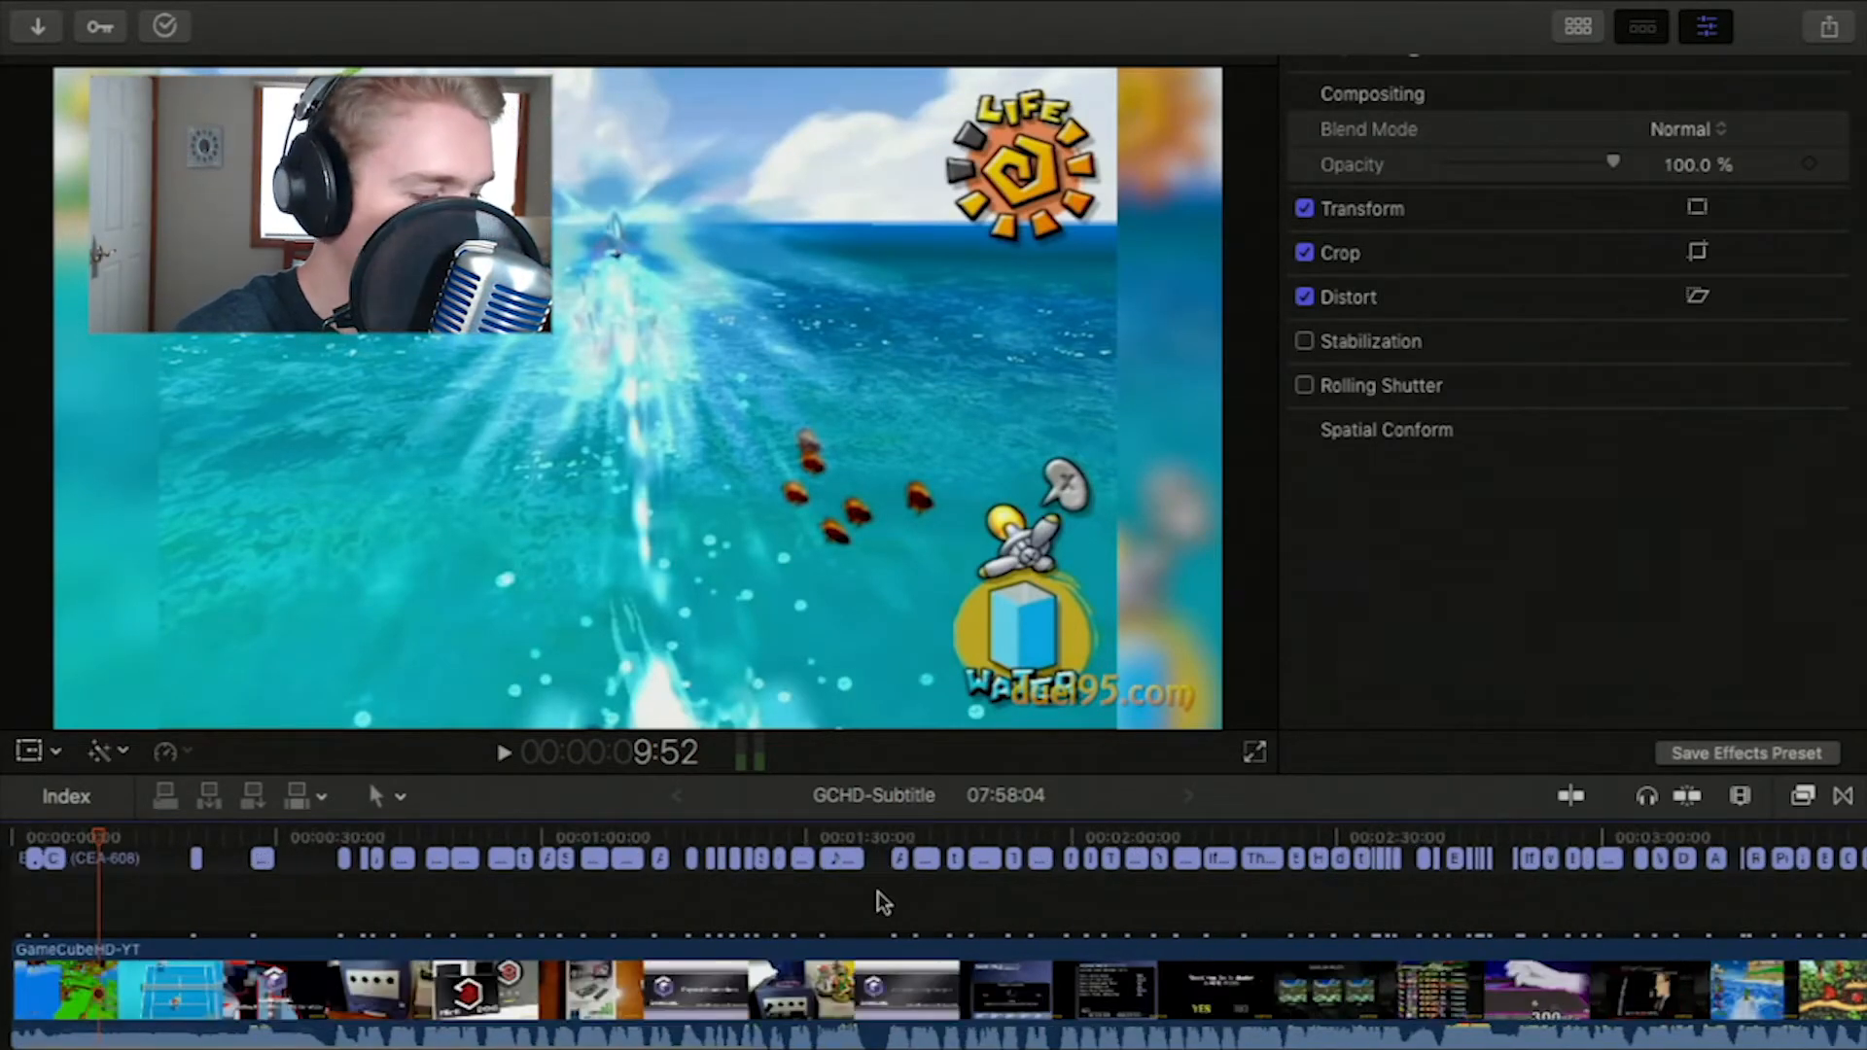
click(842, 857)
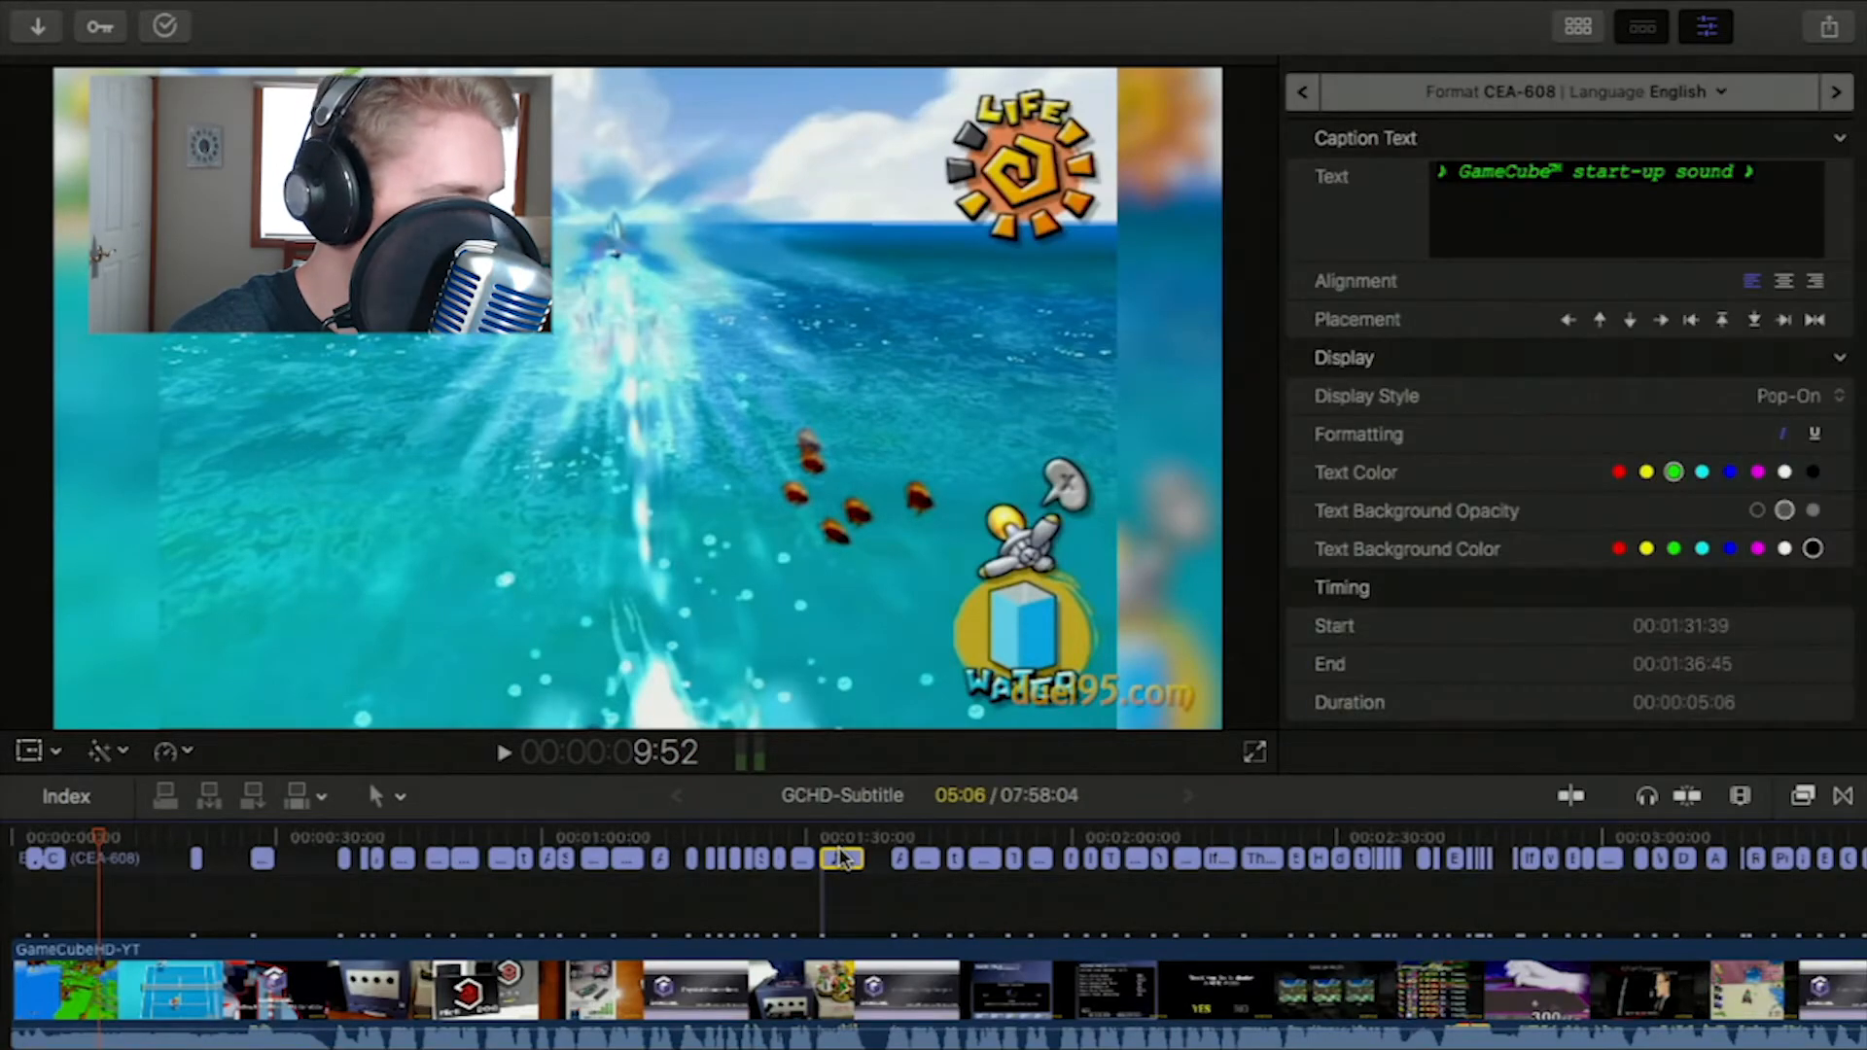
click(822, 838)
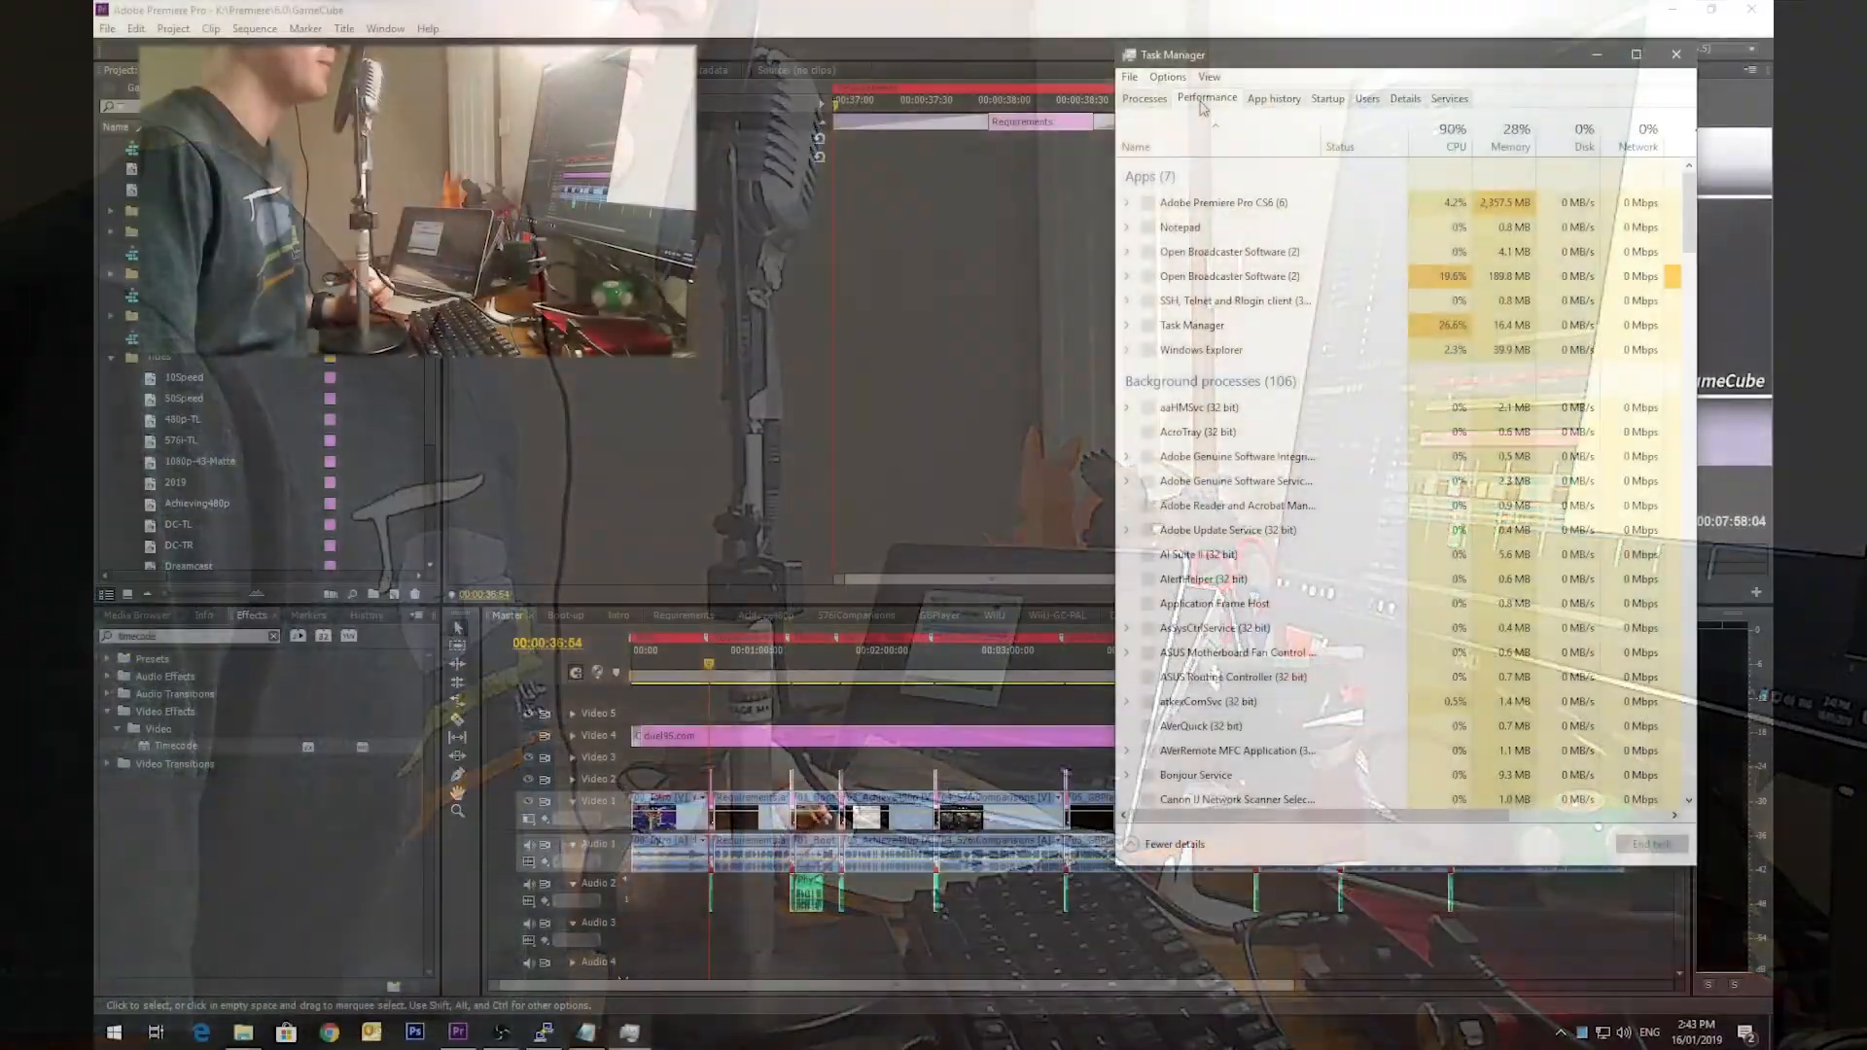
Step: Switch to Task Manager's performance graphs, place a reduced Premiere Pro window beside them, and show the first Ethernet adapter's throughput
click(1207, 99)
drag(1264, 55, 1357, 60)
click(458, 1032)
click(1712, 9)
drag(583, 75, 540, 55)
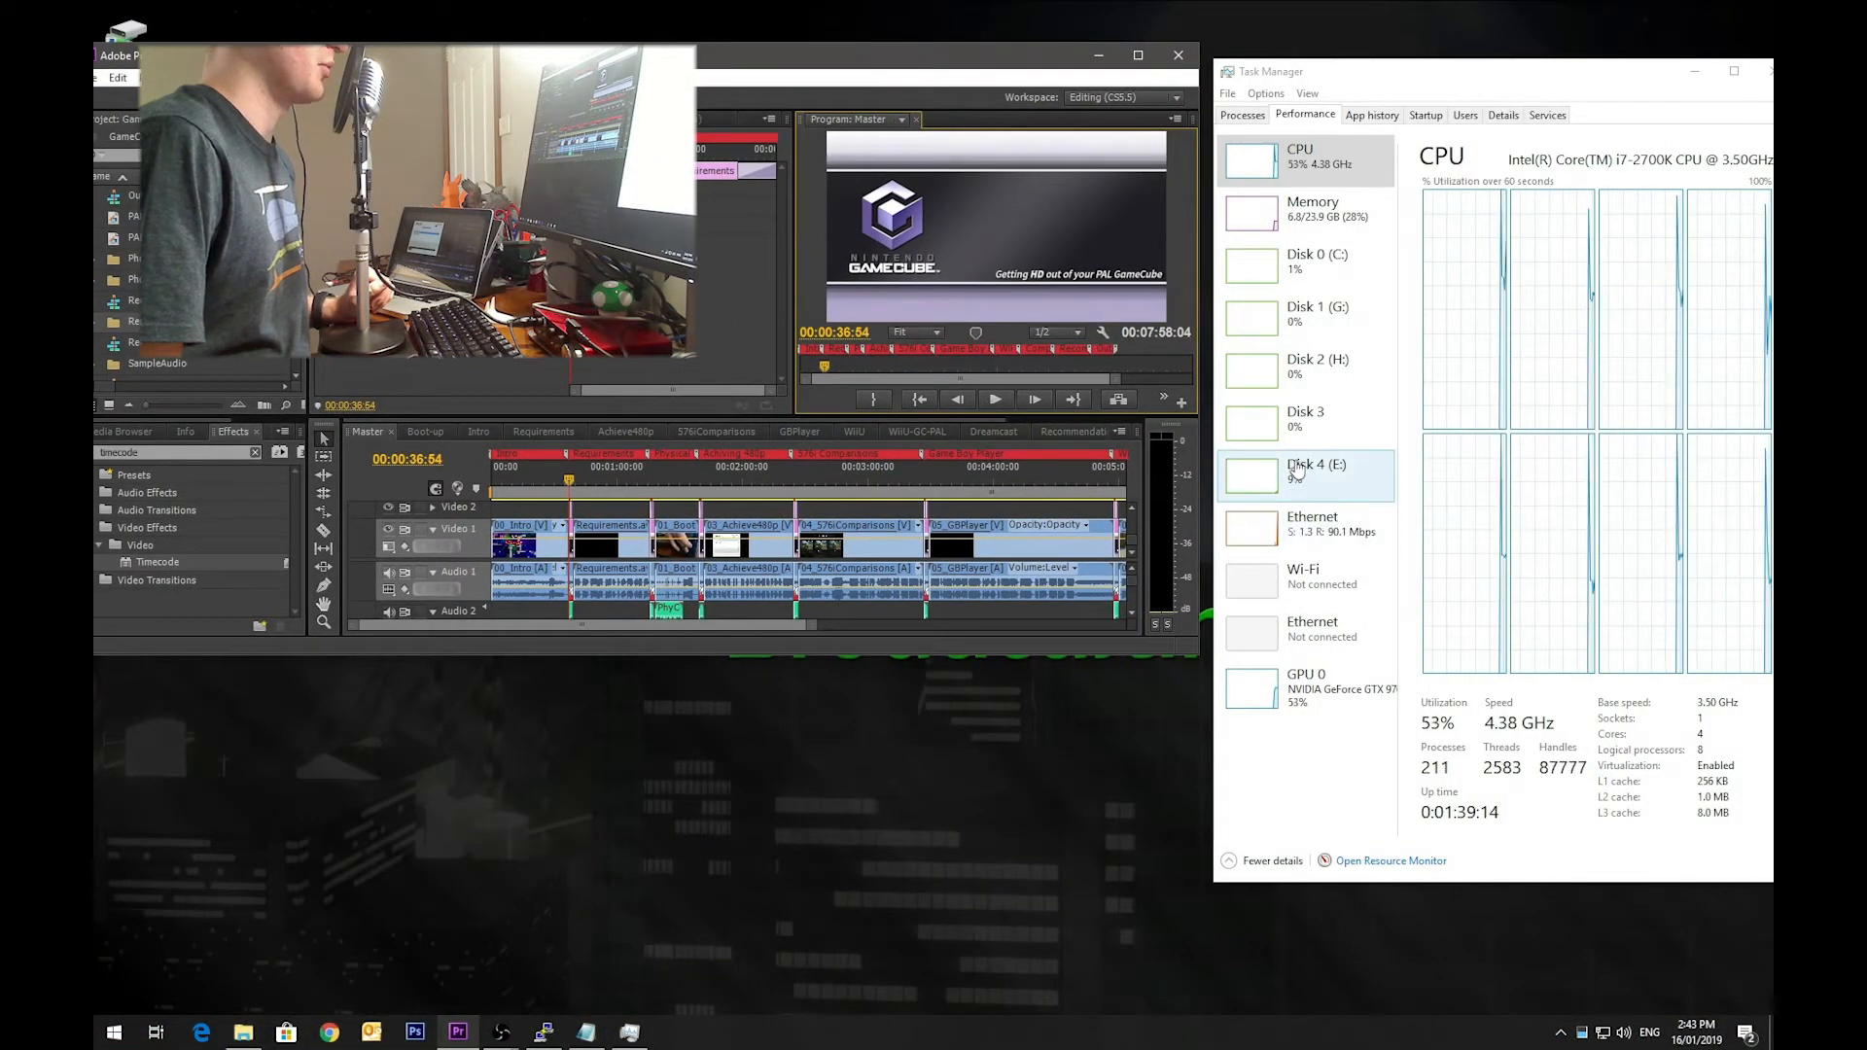
click(1308, 525)
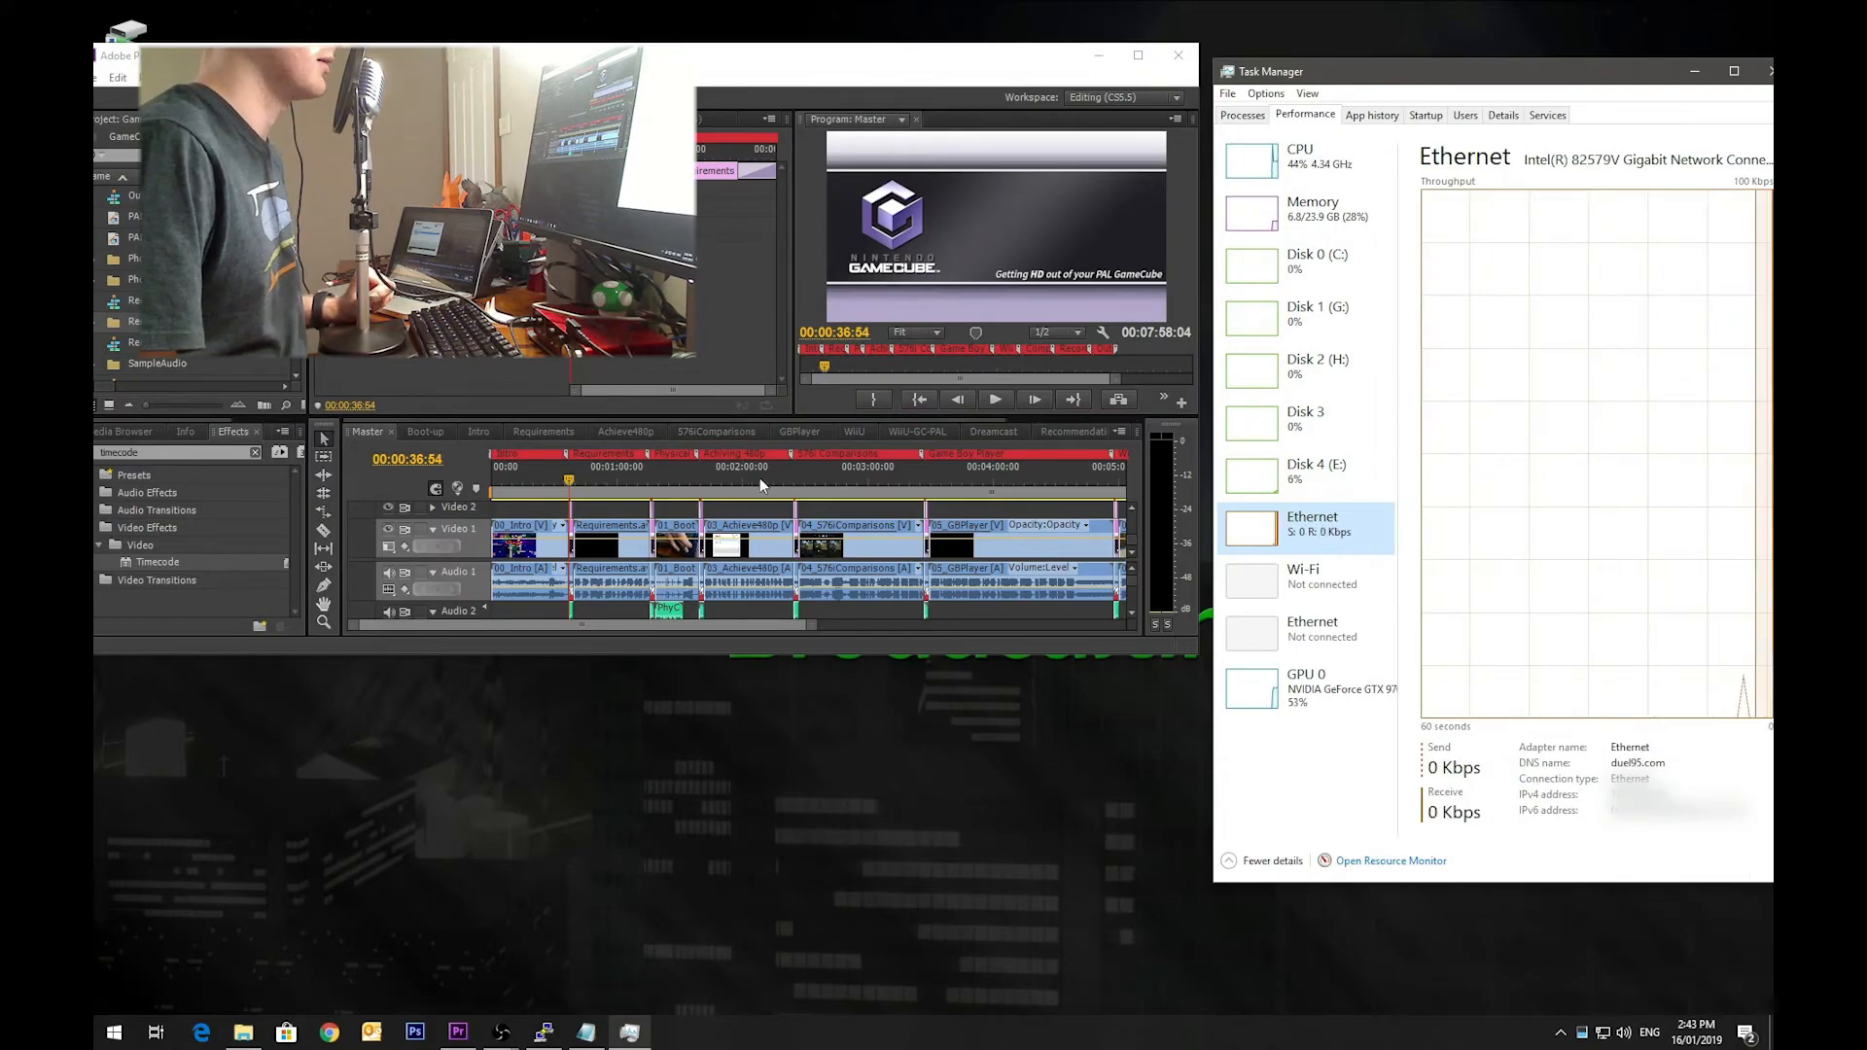
Step: Scrub through several sections of the Master sequence while watching the network throughput graph
drag(640, 468, 977, 489)
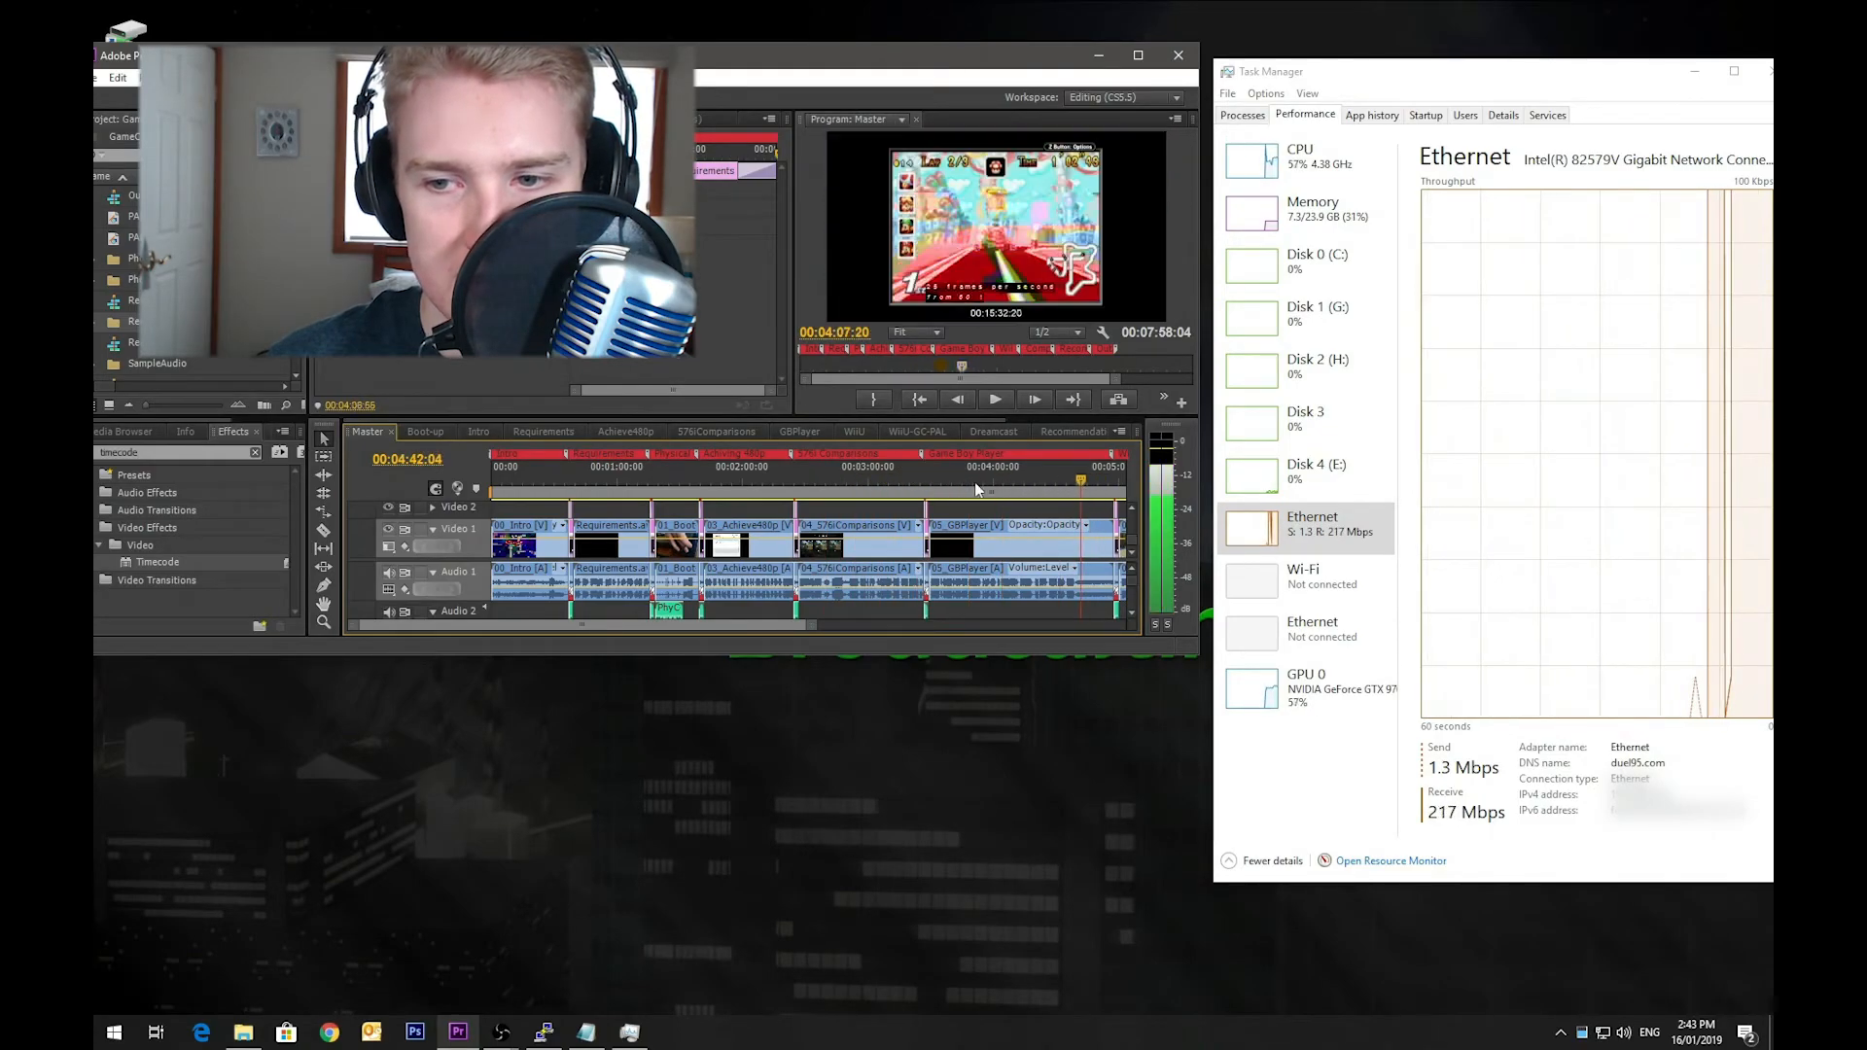
drag(743, 486, 896, 492)
drag(587, 476, 868, 488)
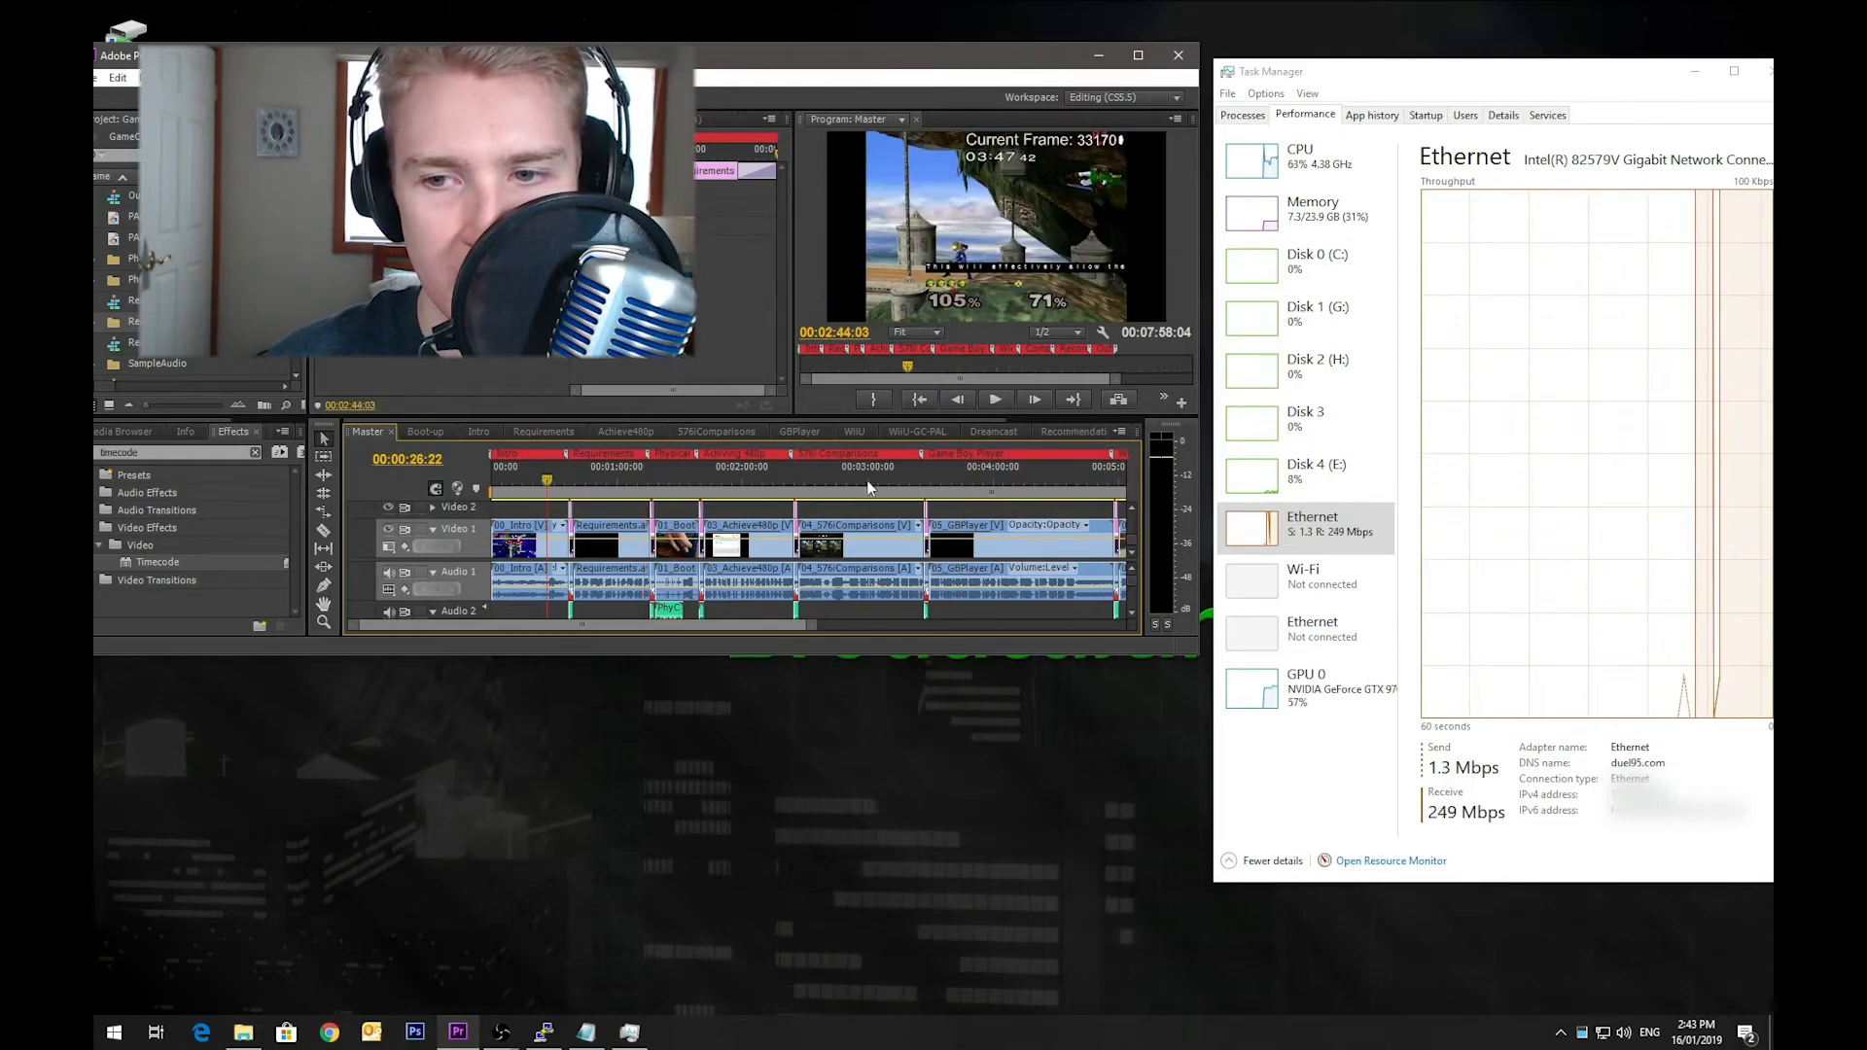
drag(680, 488, 848, 496)
drag(1035, 492, 709, 496)
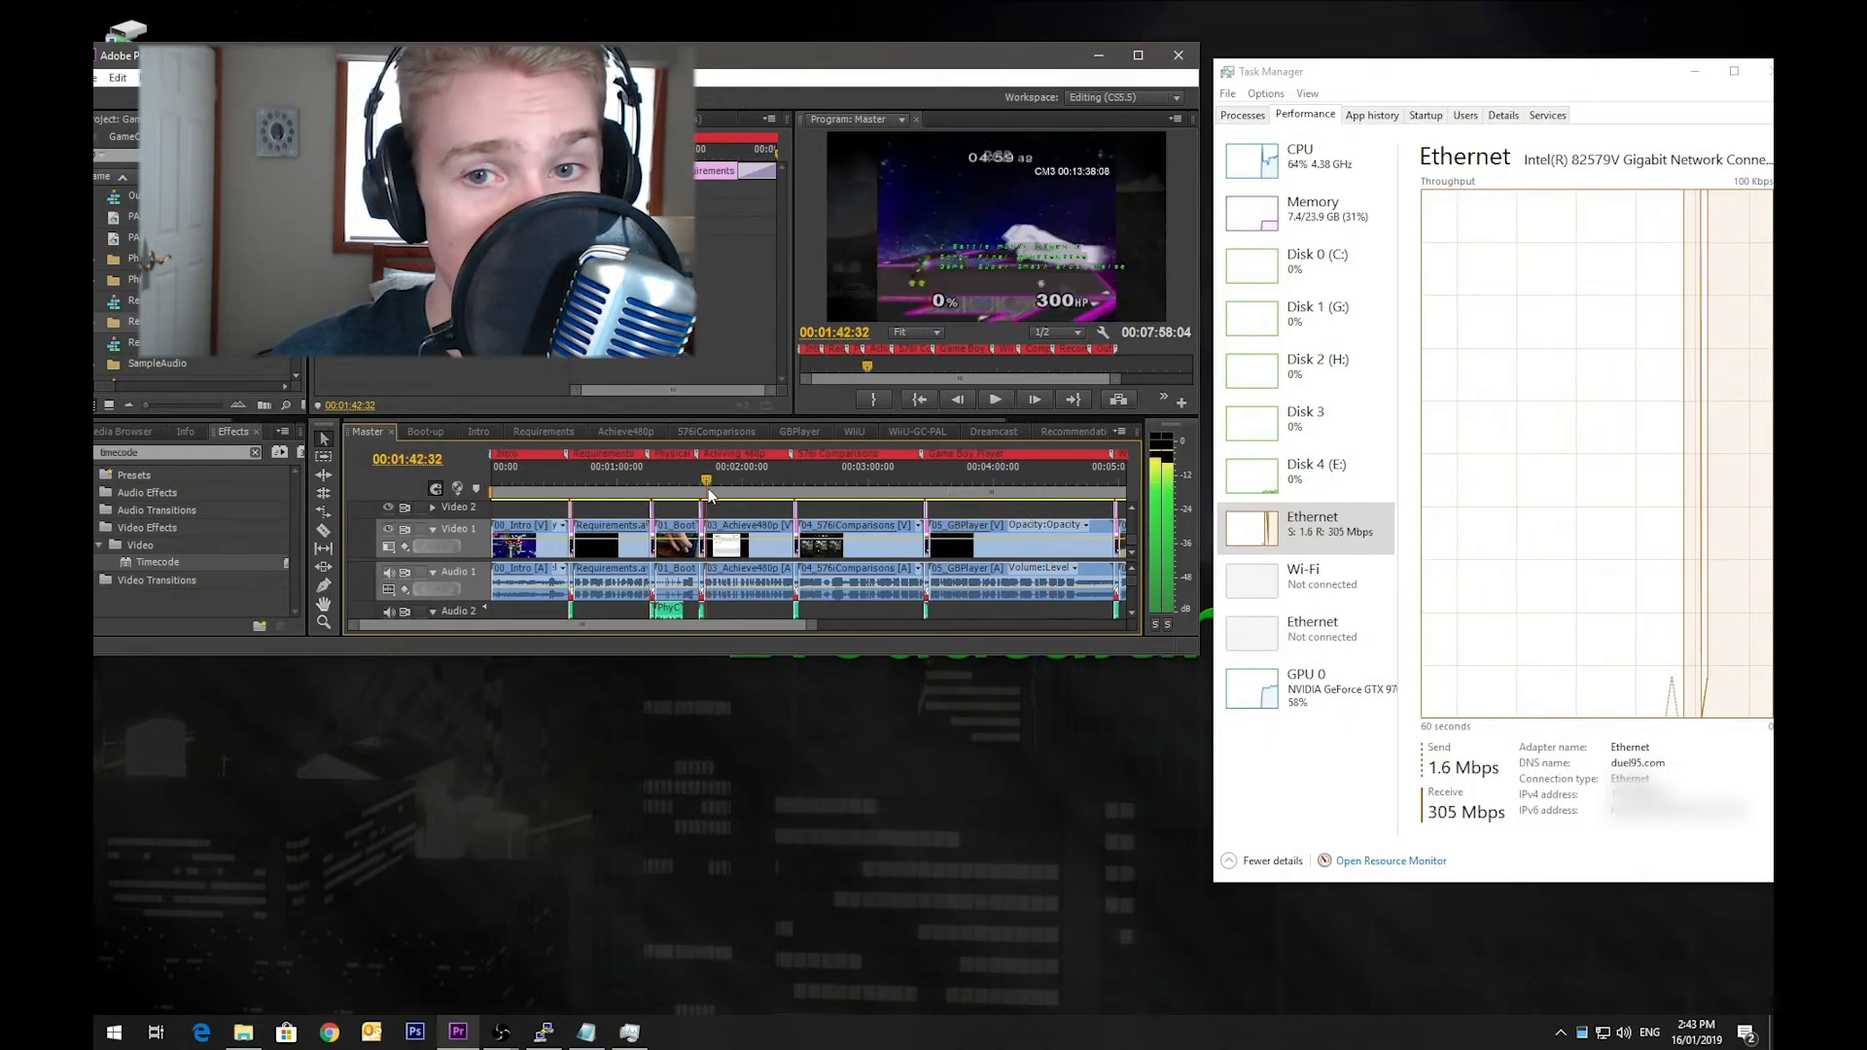
click(986, 488)
click(1088, 486)
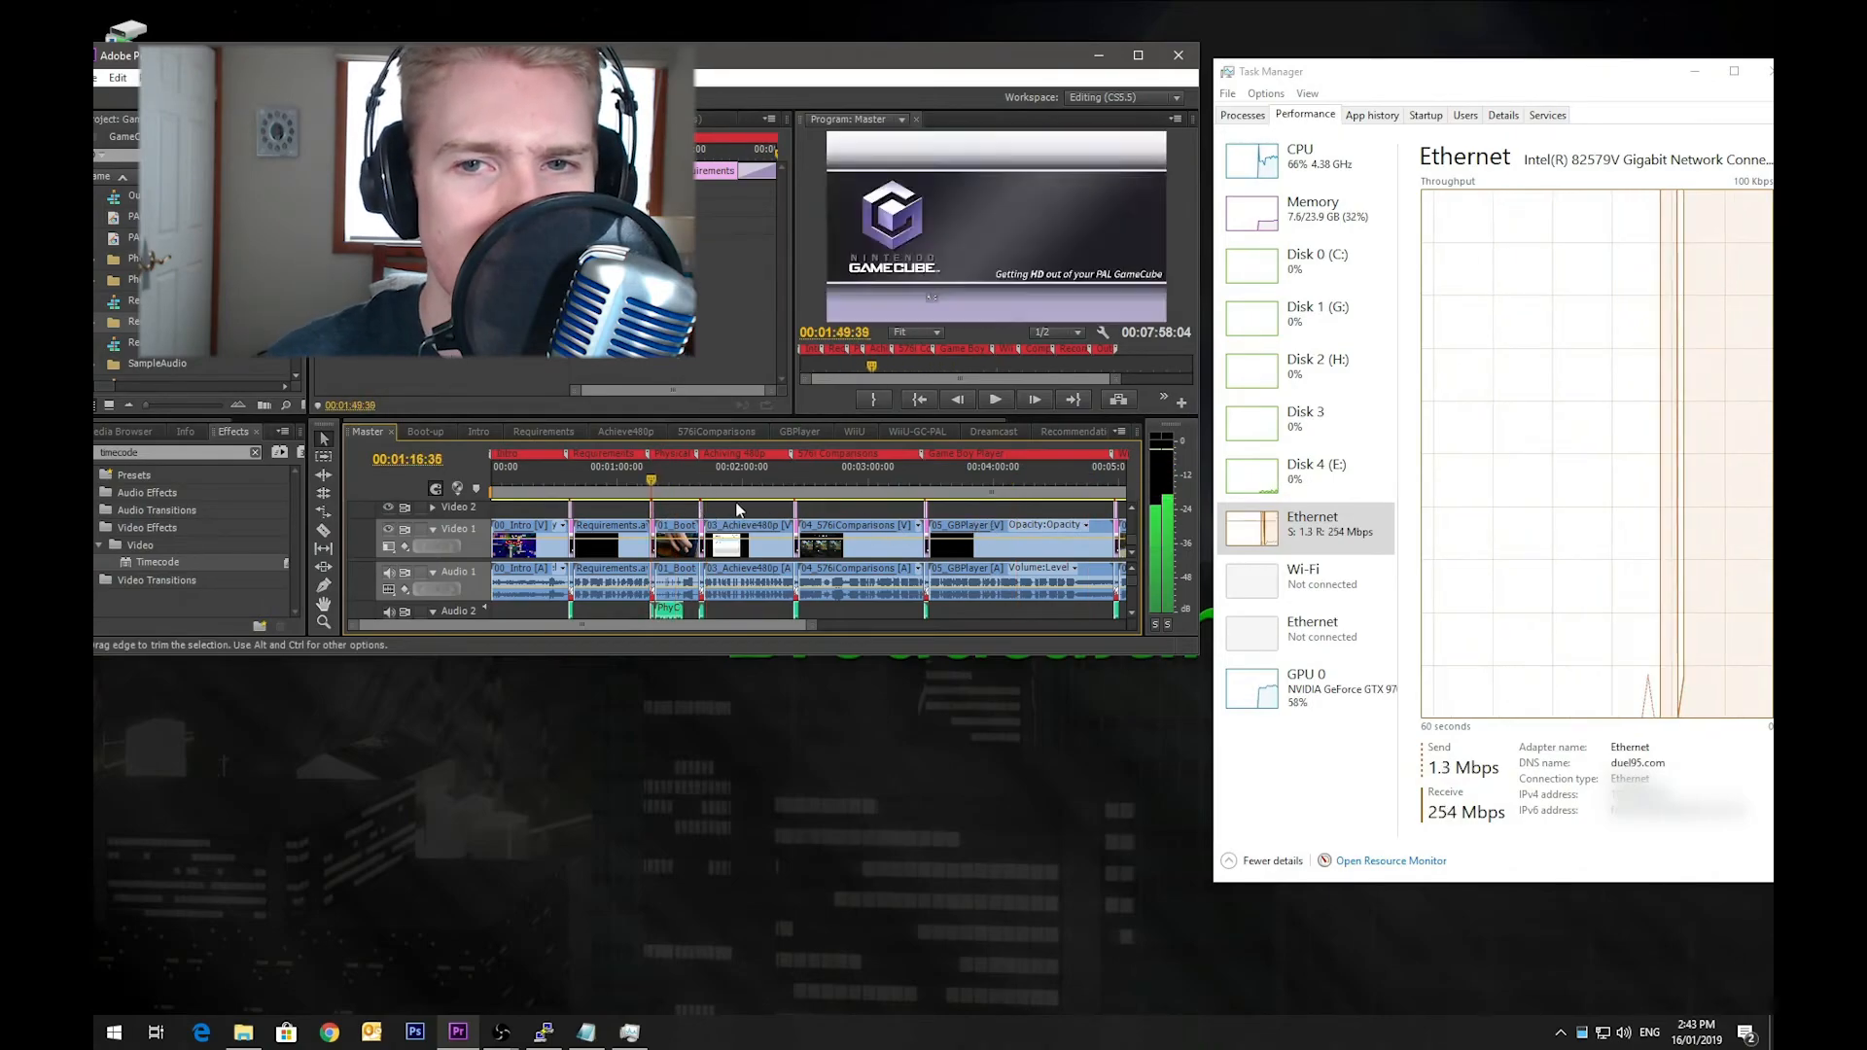
Step: Play the Master sequence from several points to observe its network and CPU load
key(space)
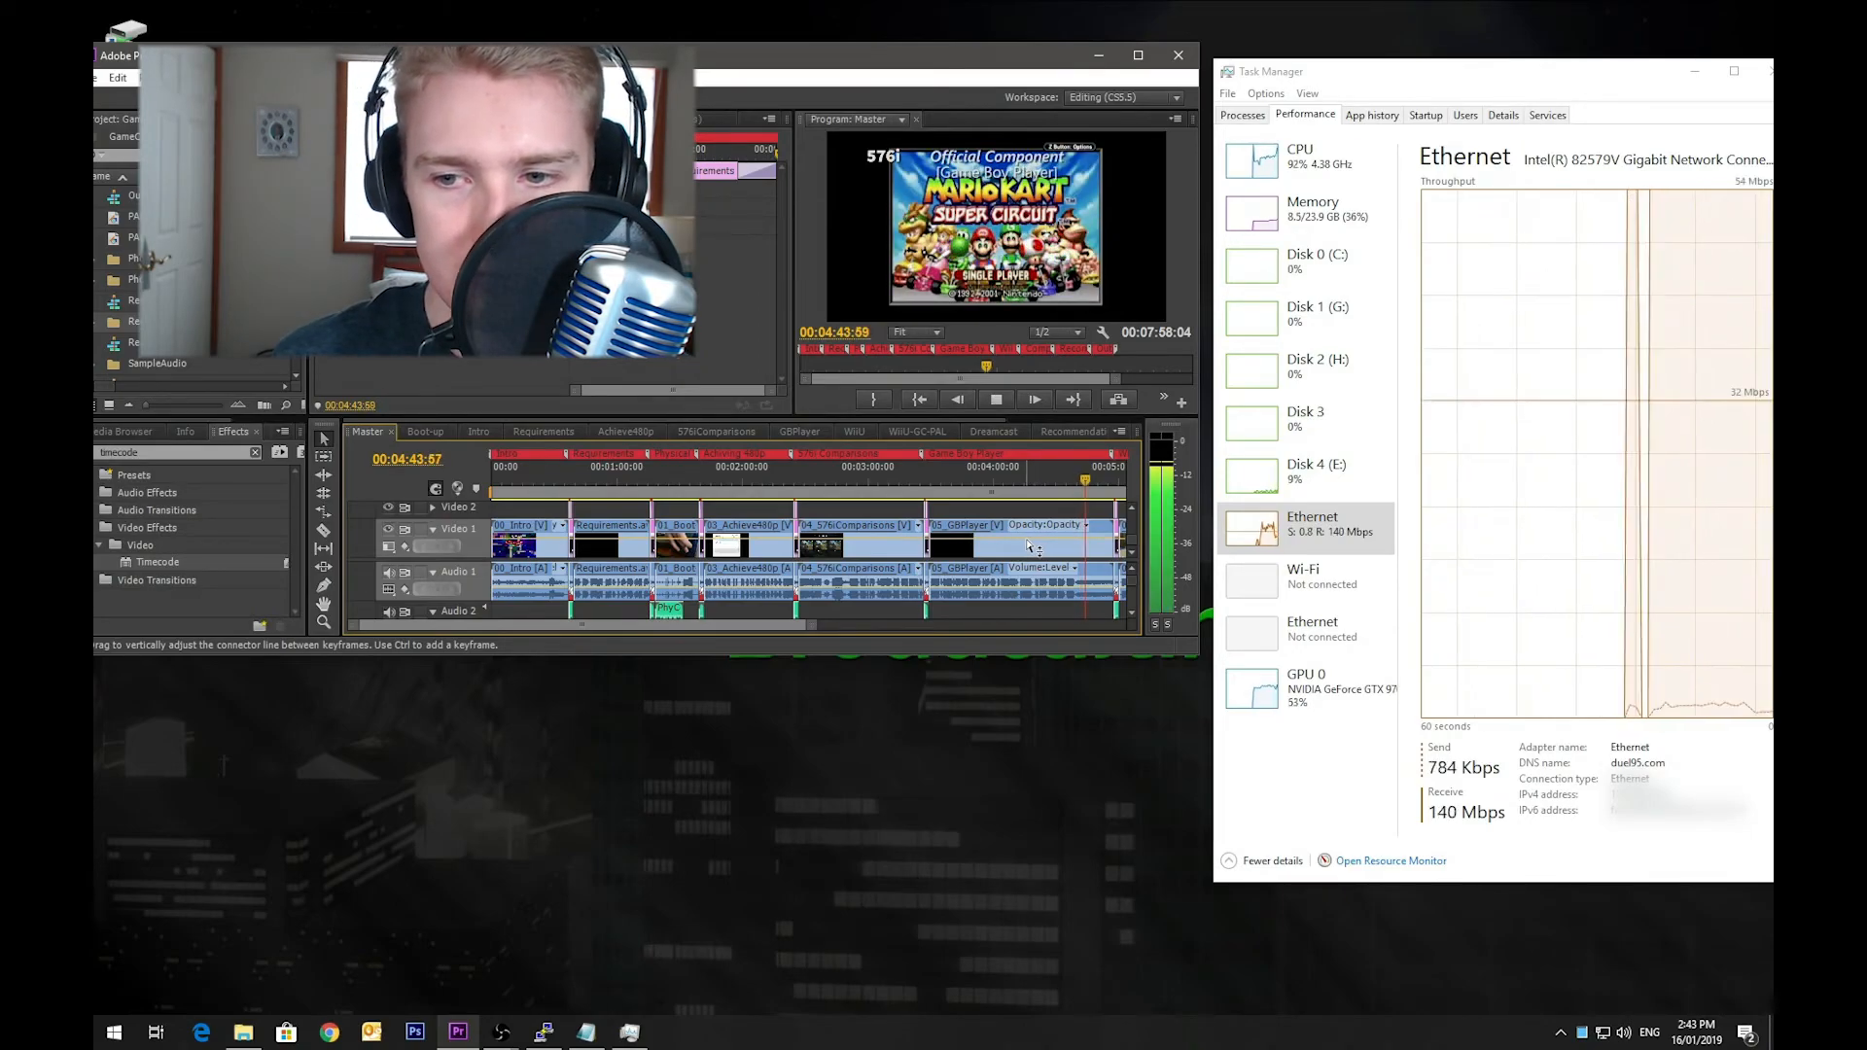
key(space)
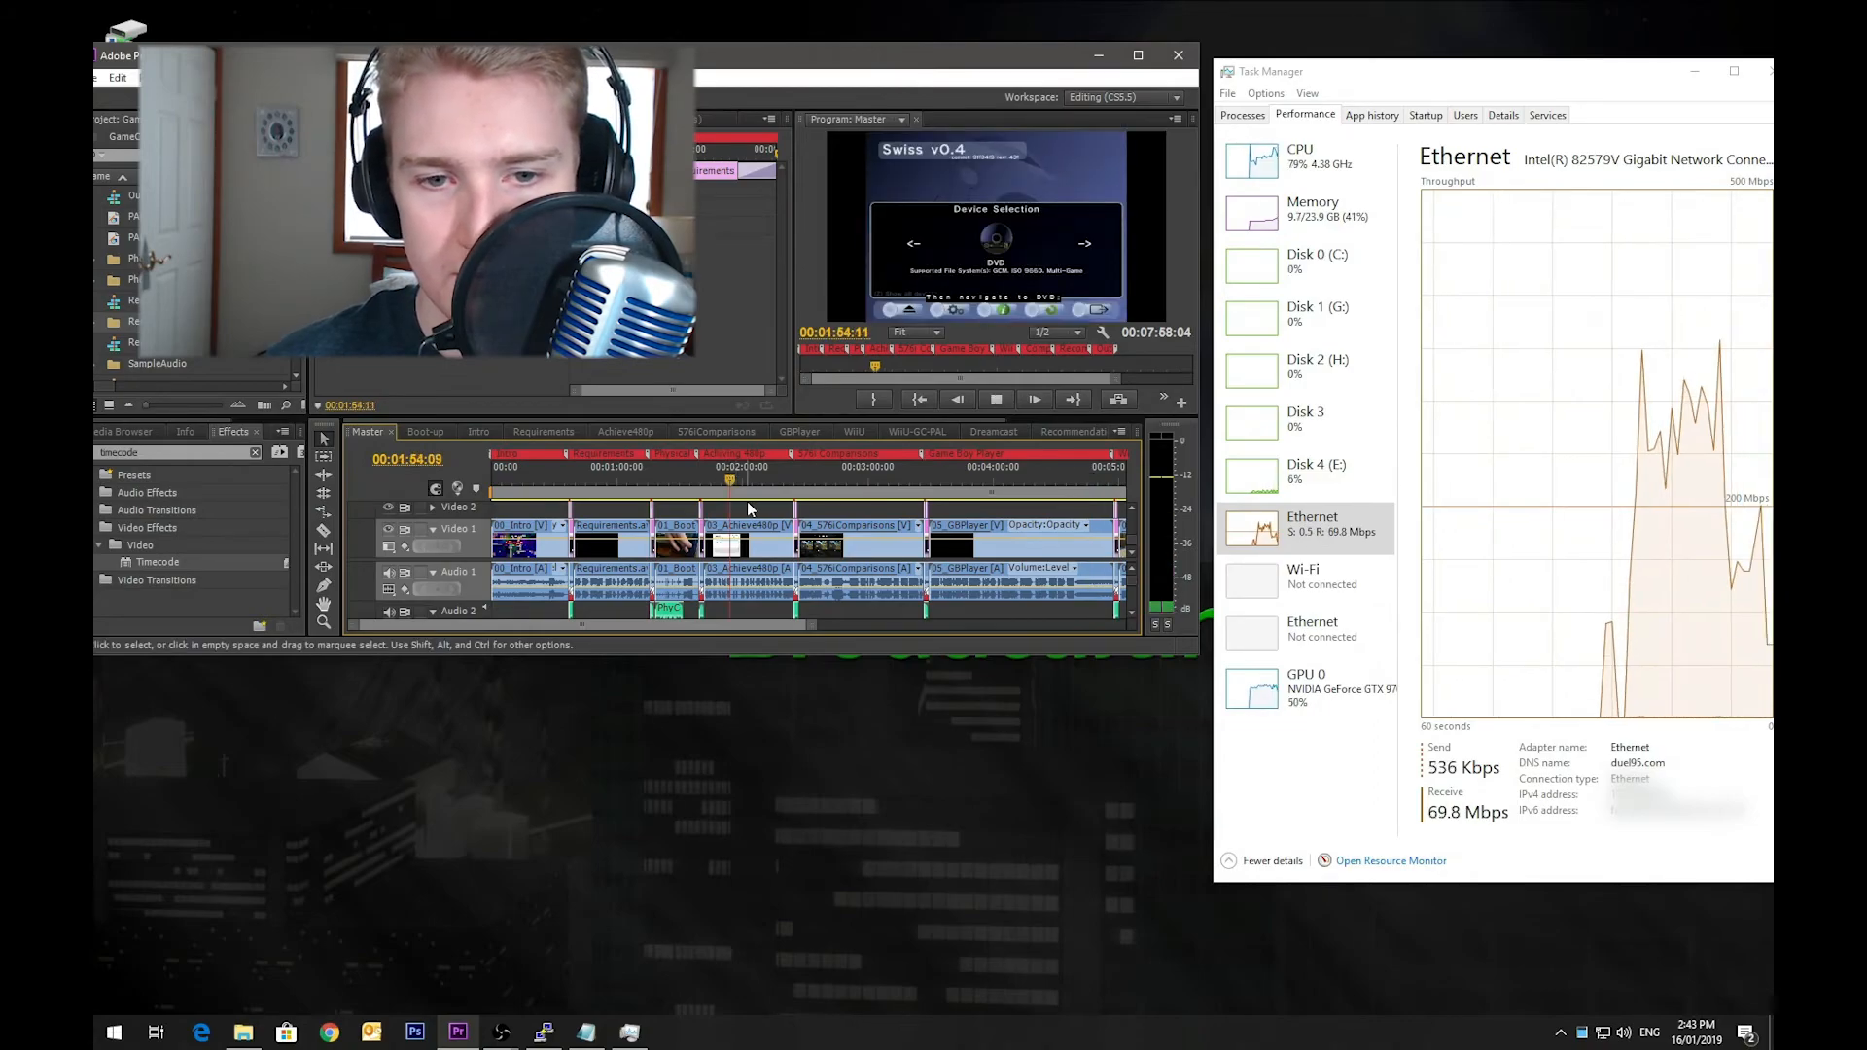
key(space)
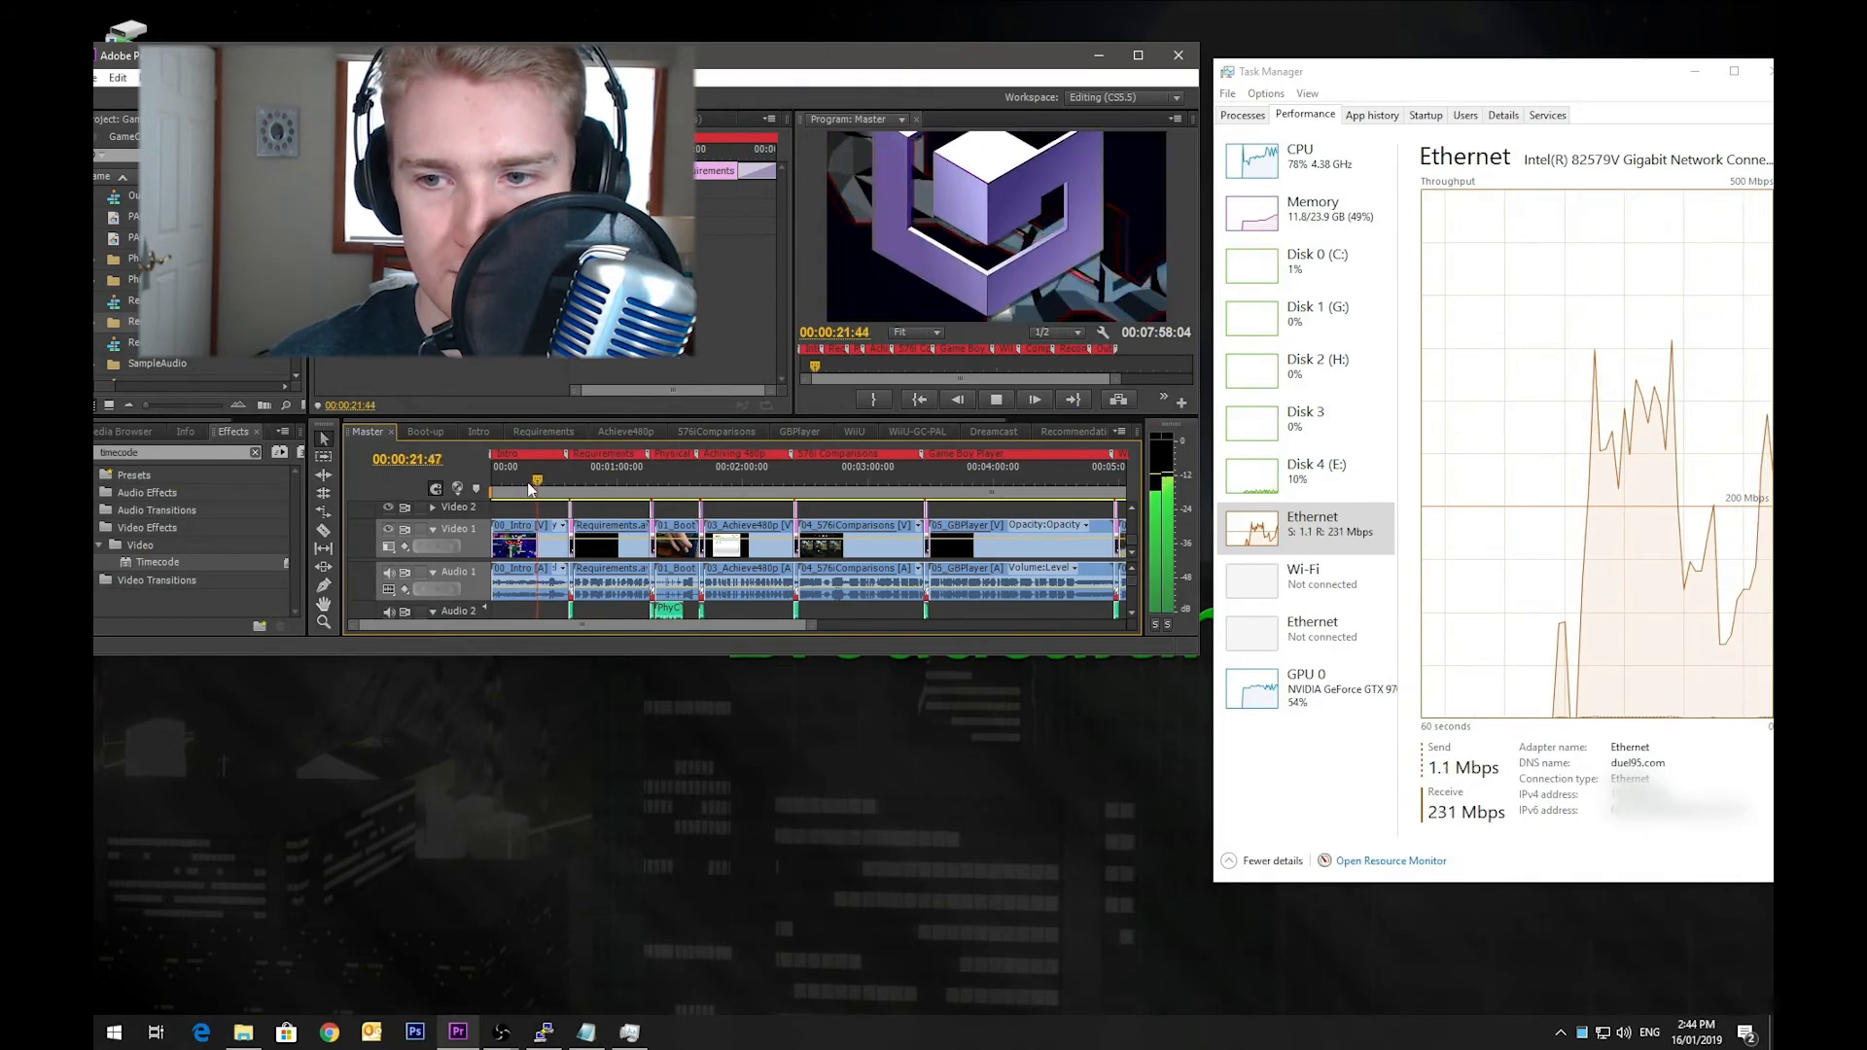
key(space)
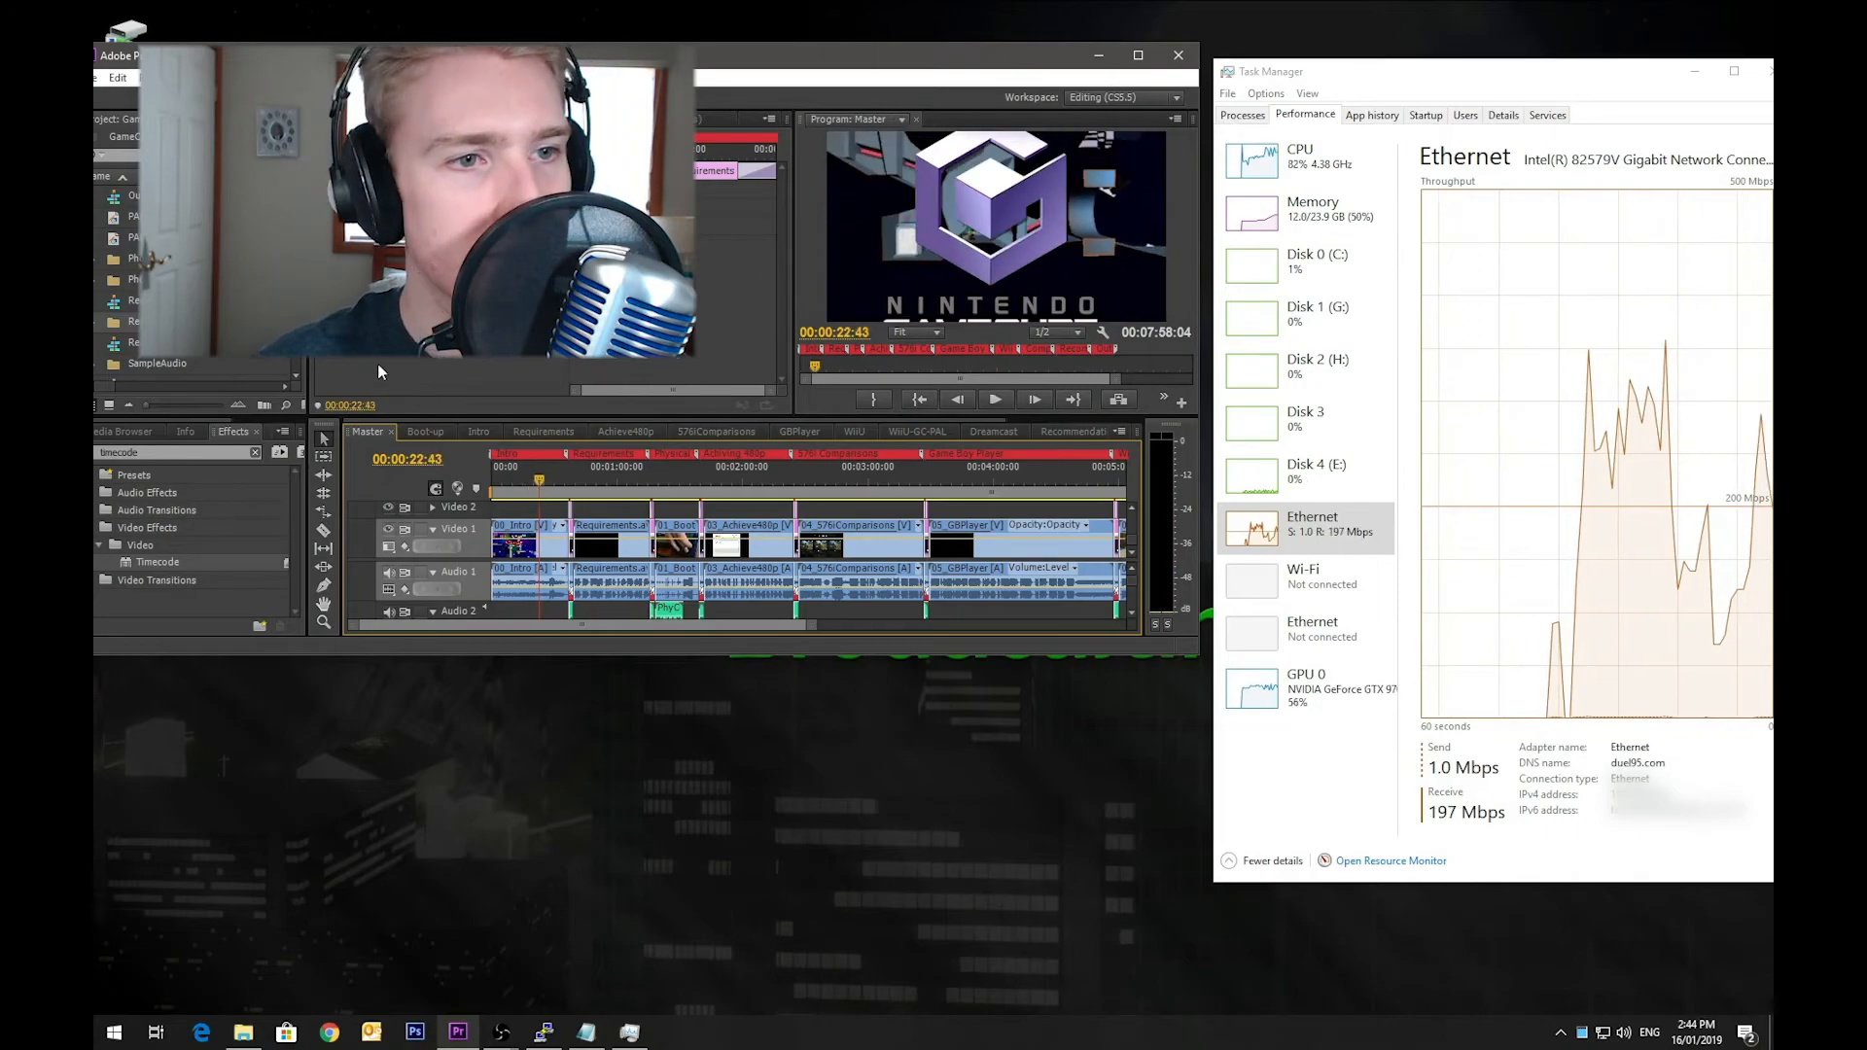
Step: Open the Intro sequence, then play and scrub through its source clips to compare the network load
click(502, 428)
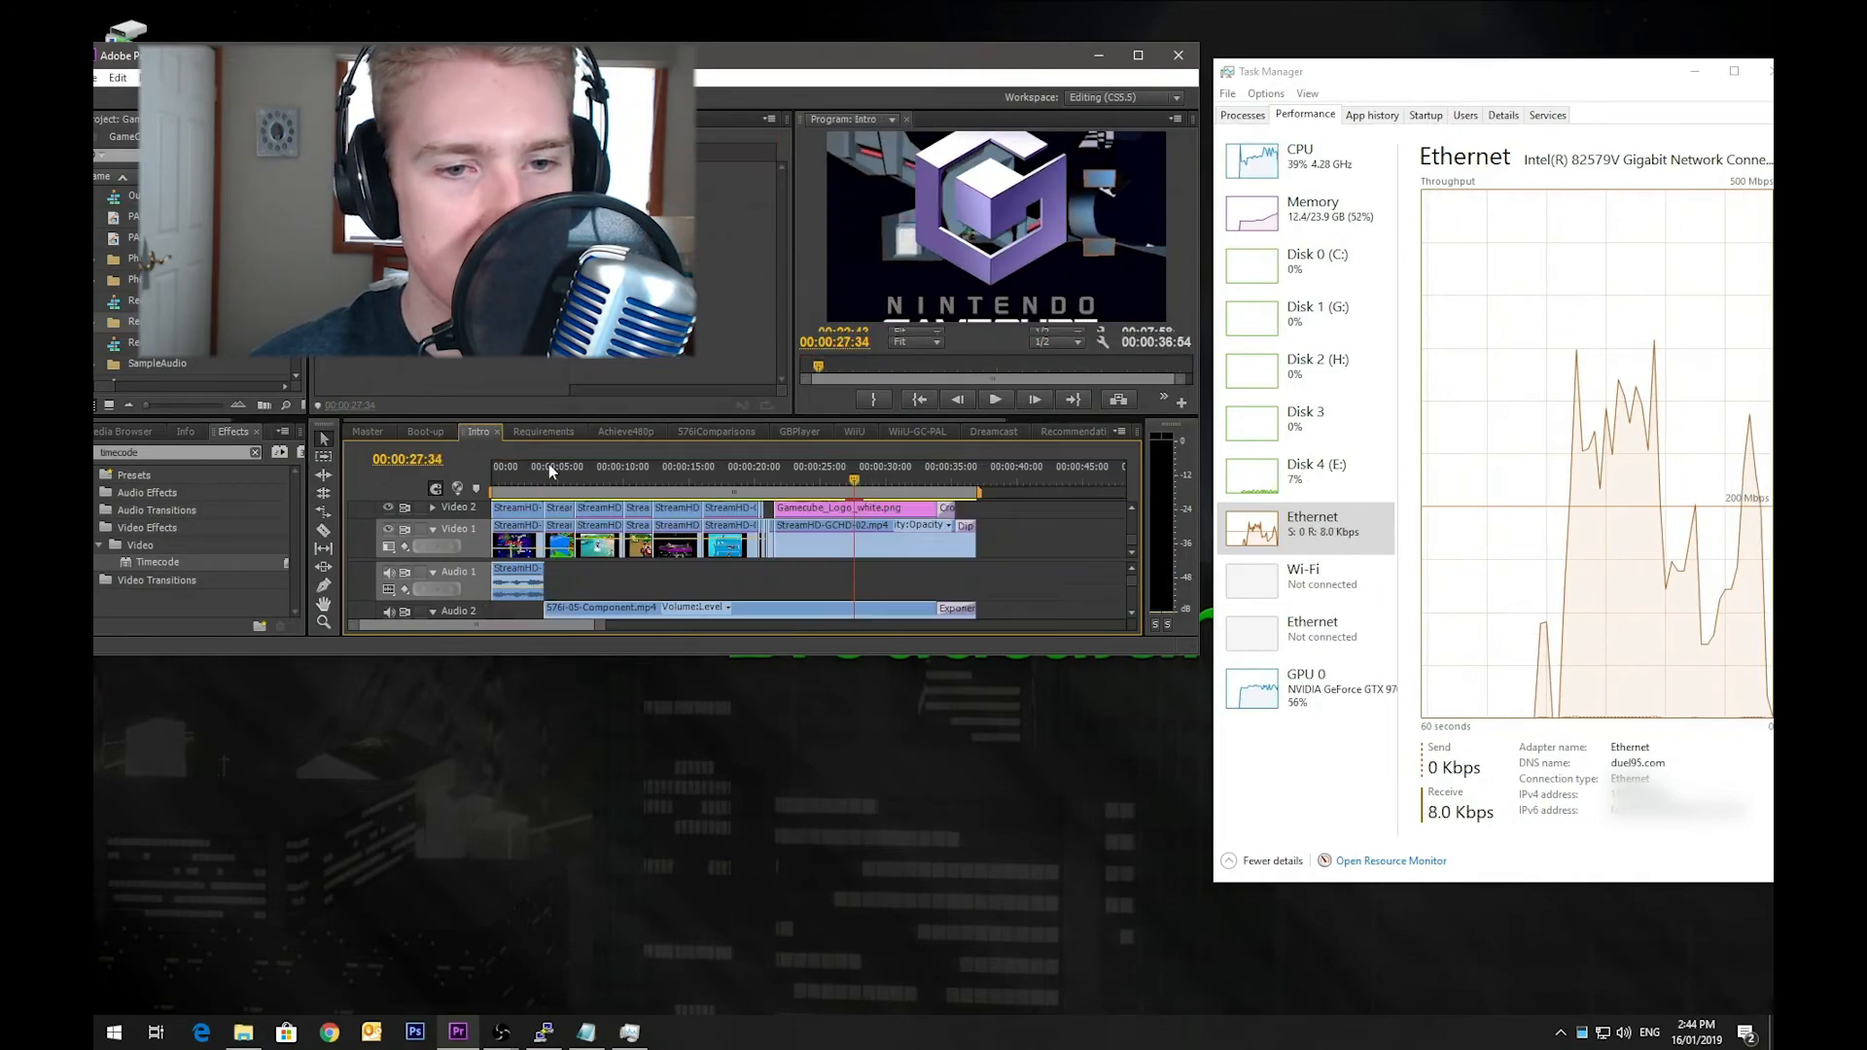
click(732, 471)
click(669, 473)
key(space)
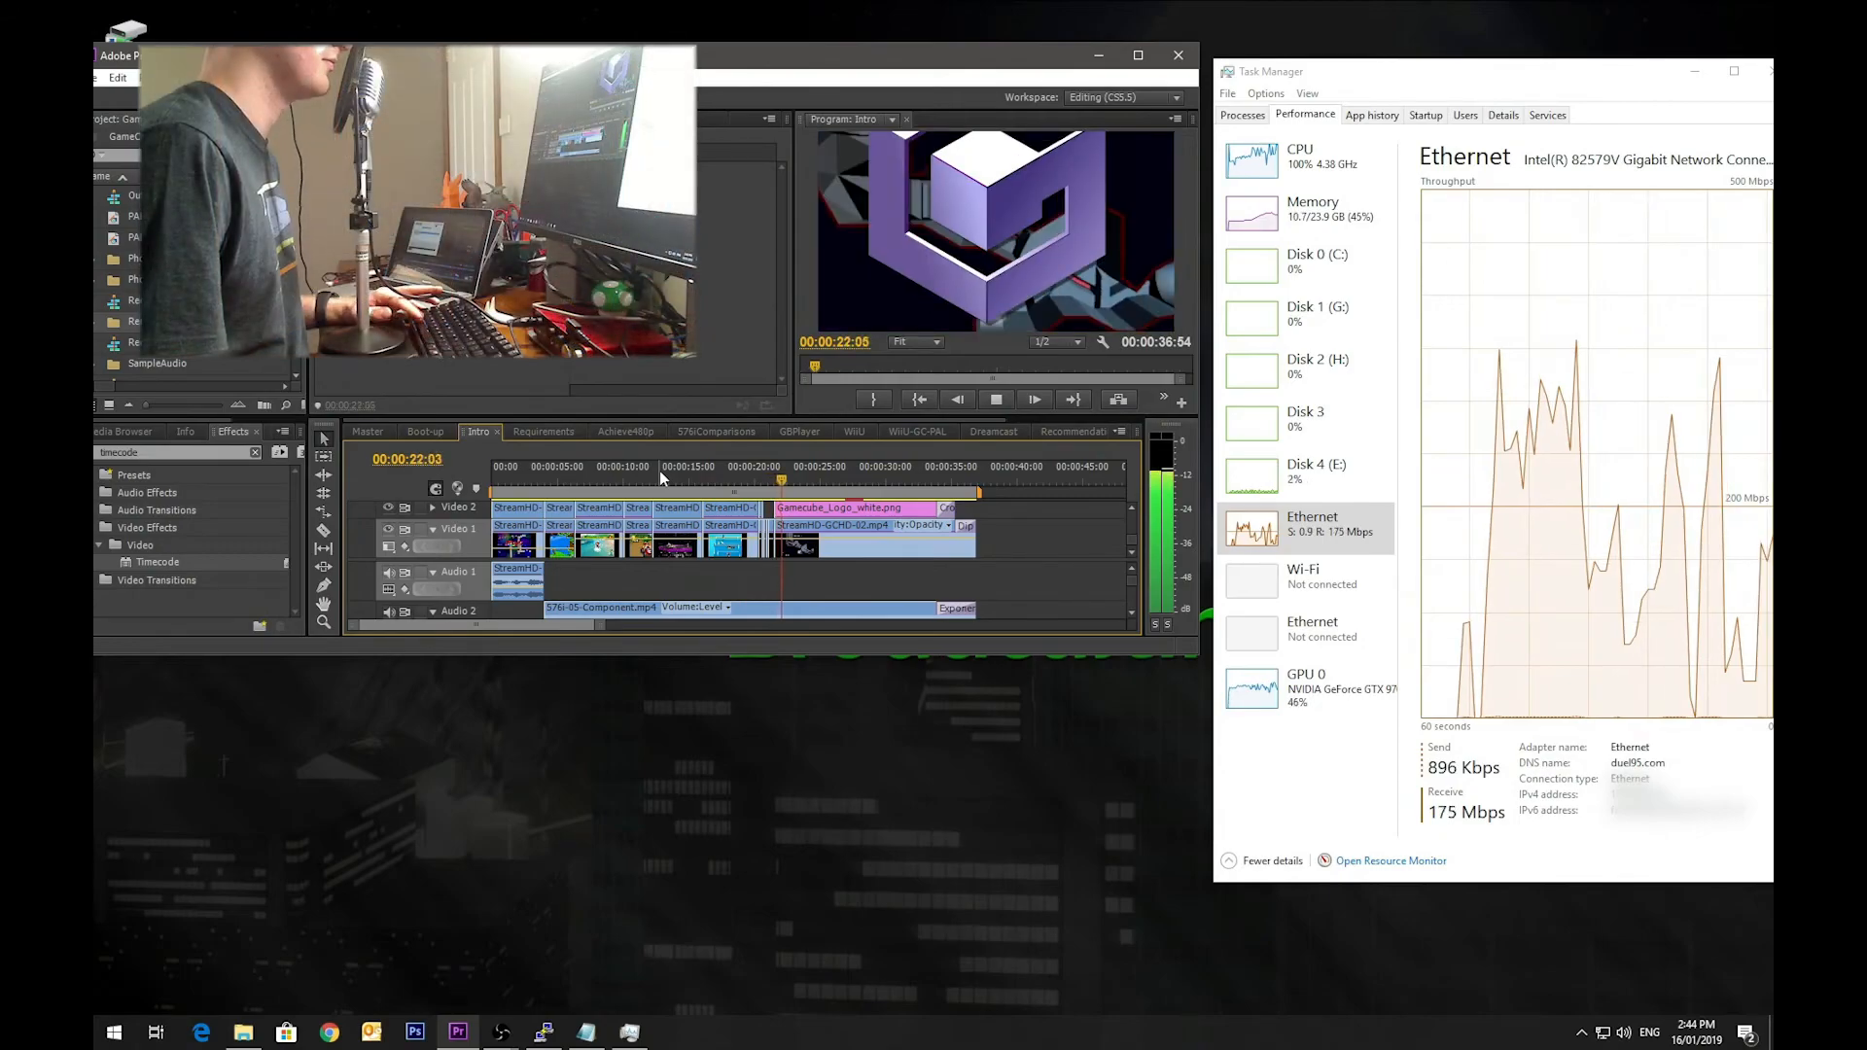
key(space)
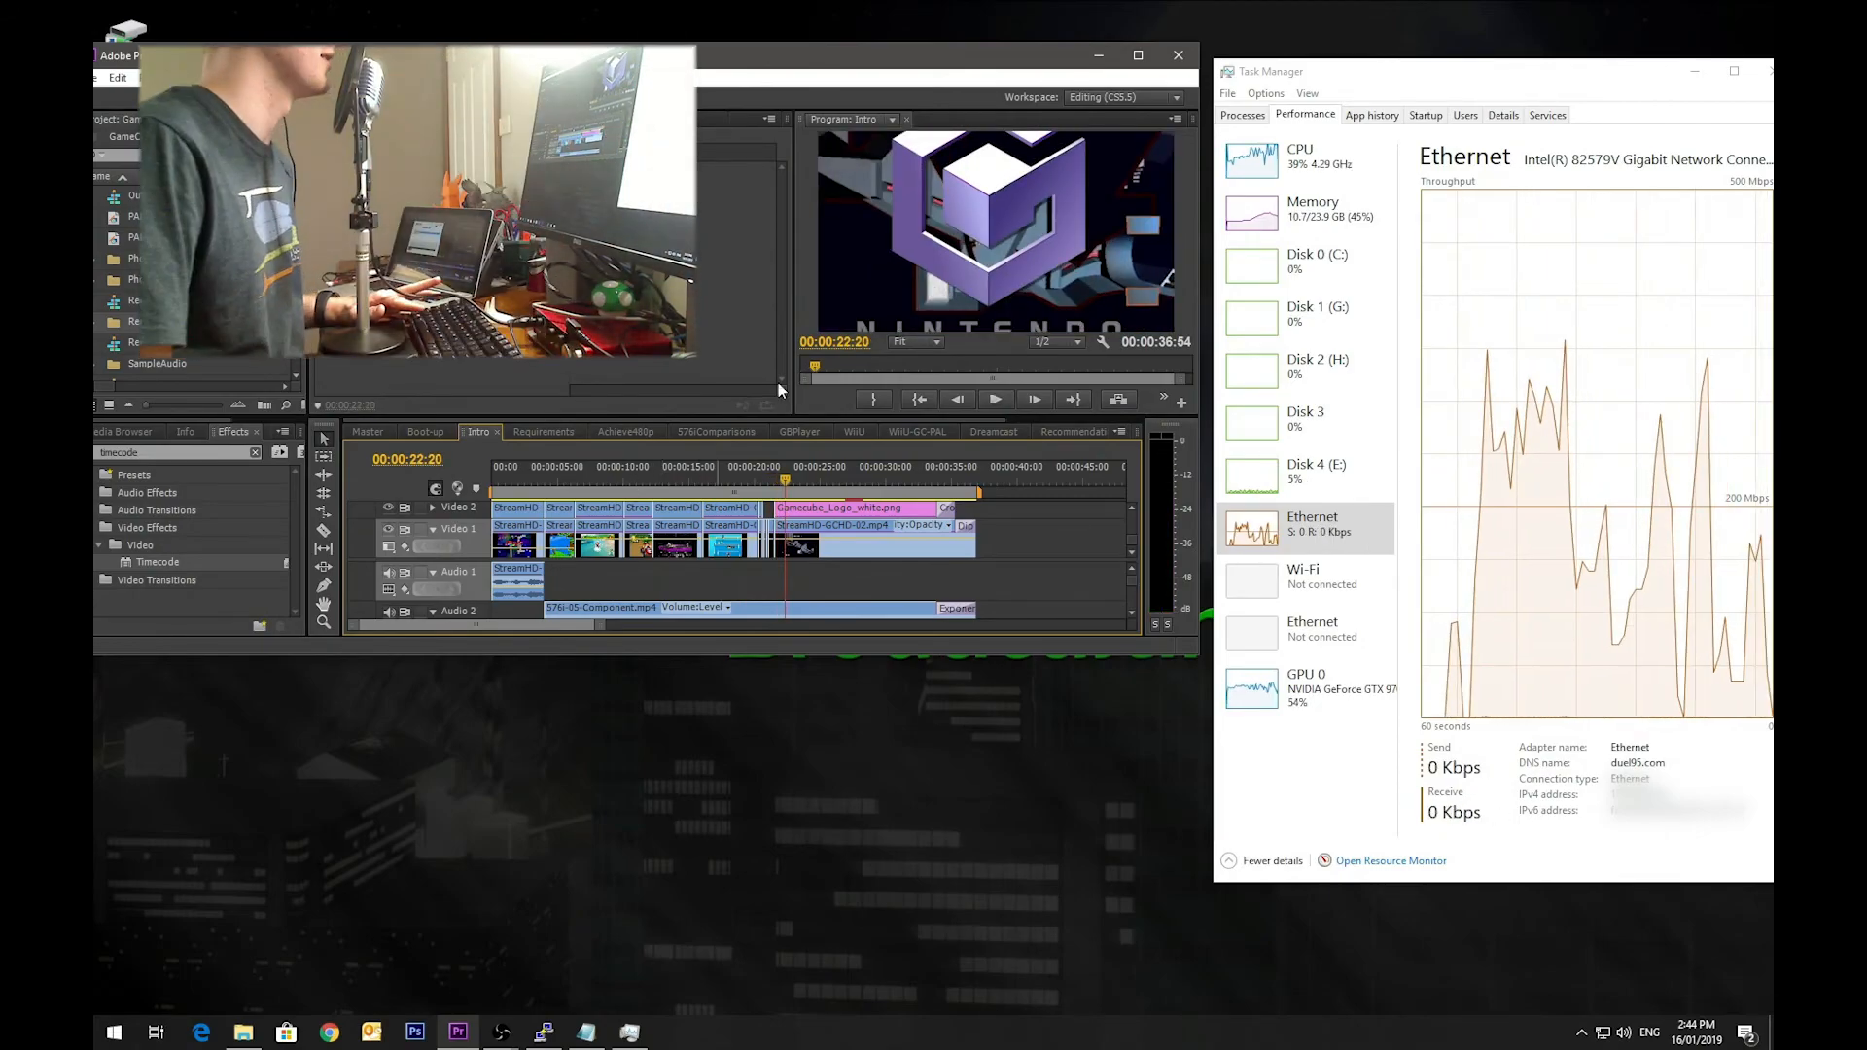
drag(779, 478, 933, 481)
click(706, 471)
Step: Return to the Master sequence and maximize the Premiere Pro window
click(377, 435)
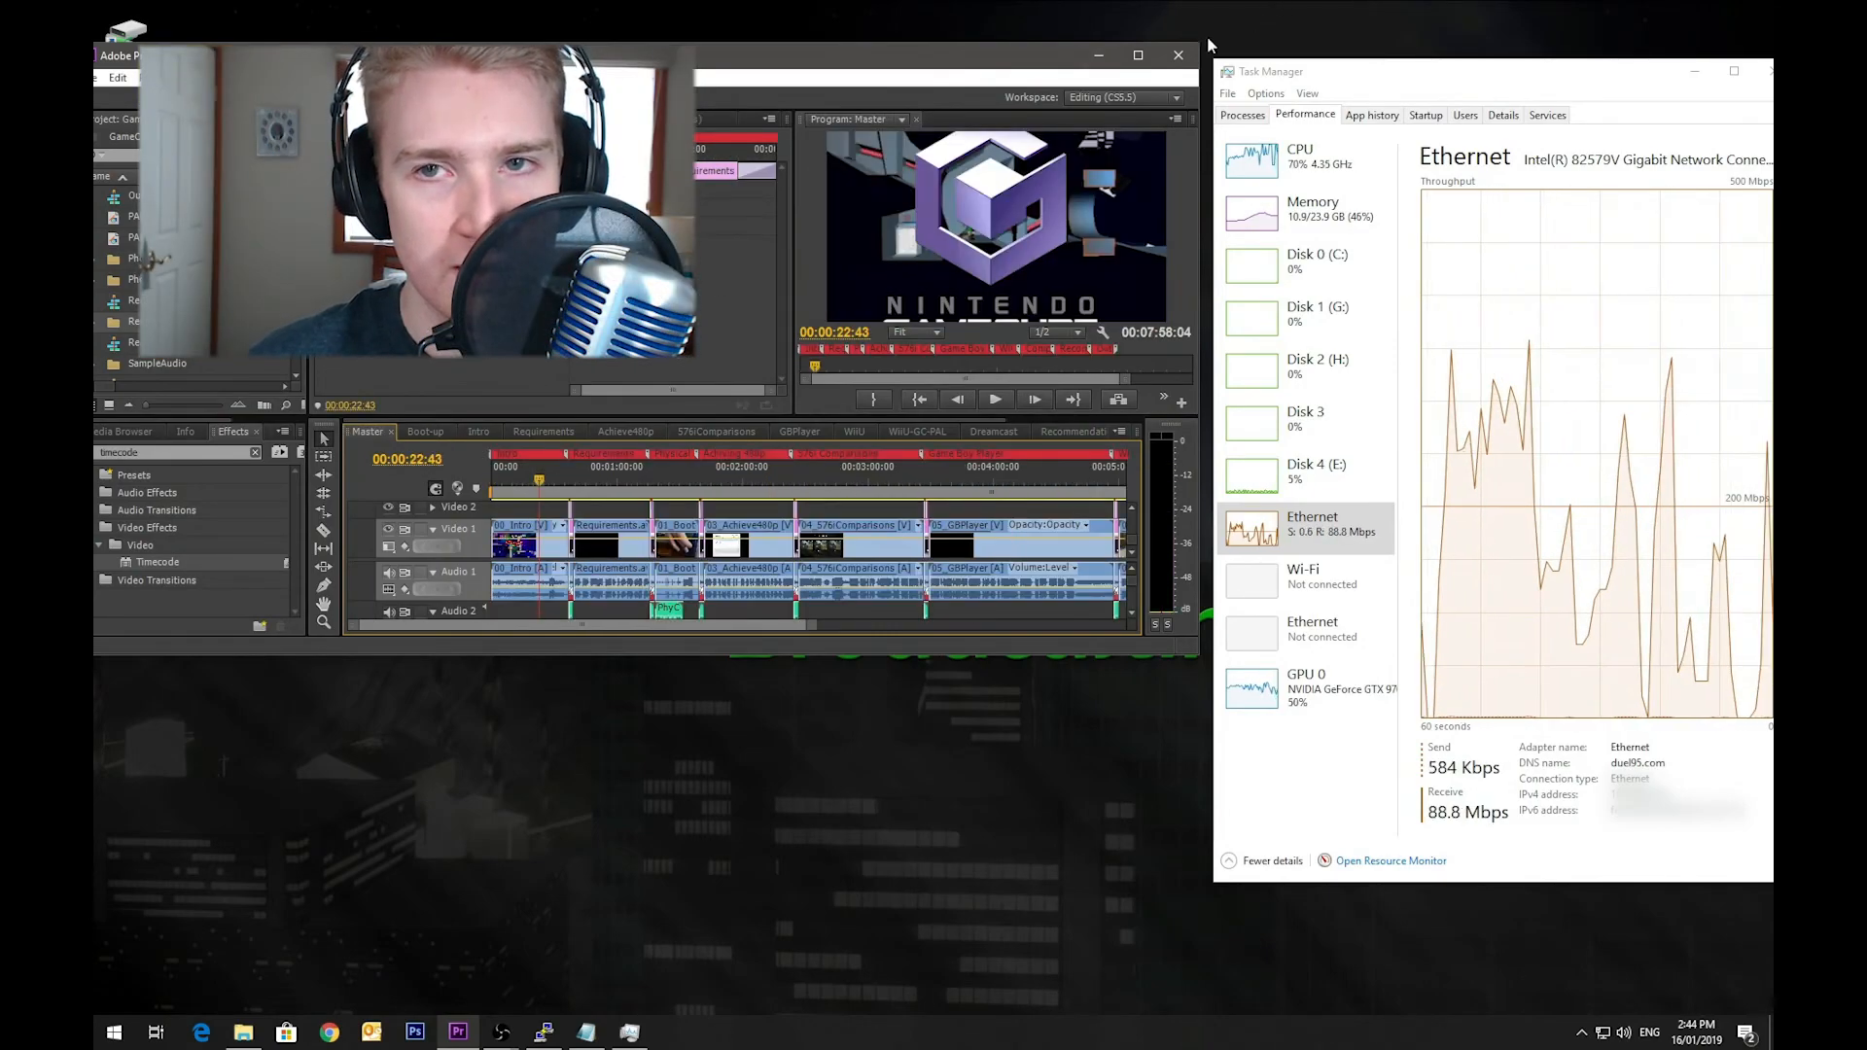
click(1137, 57)
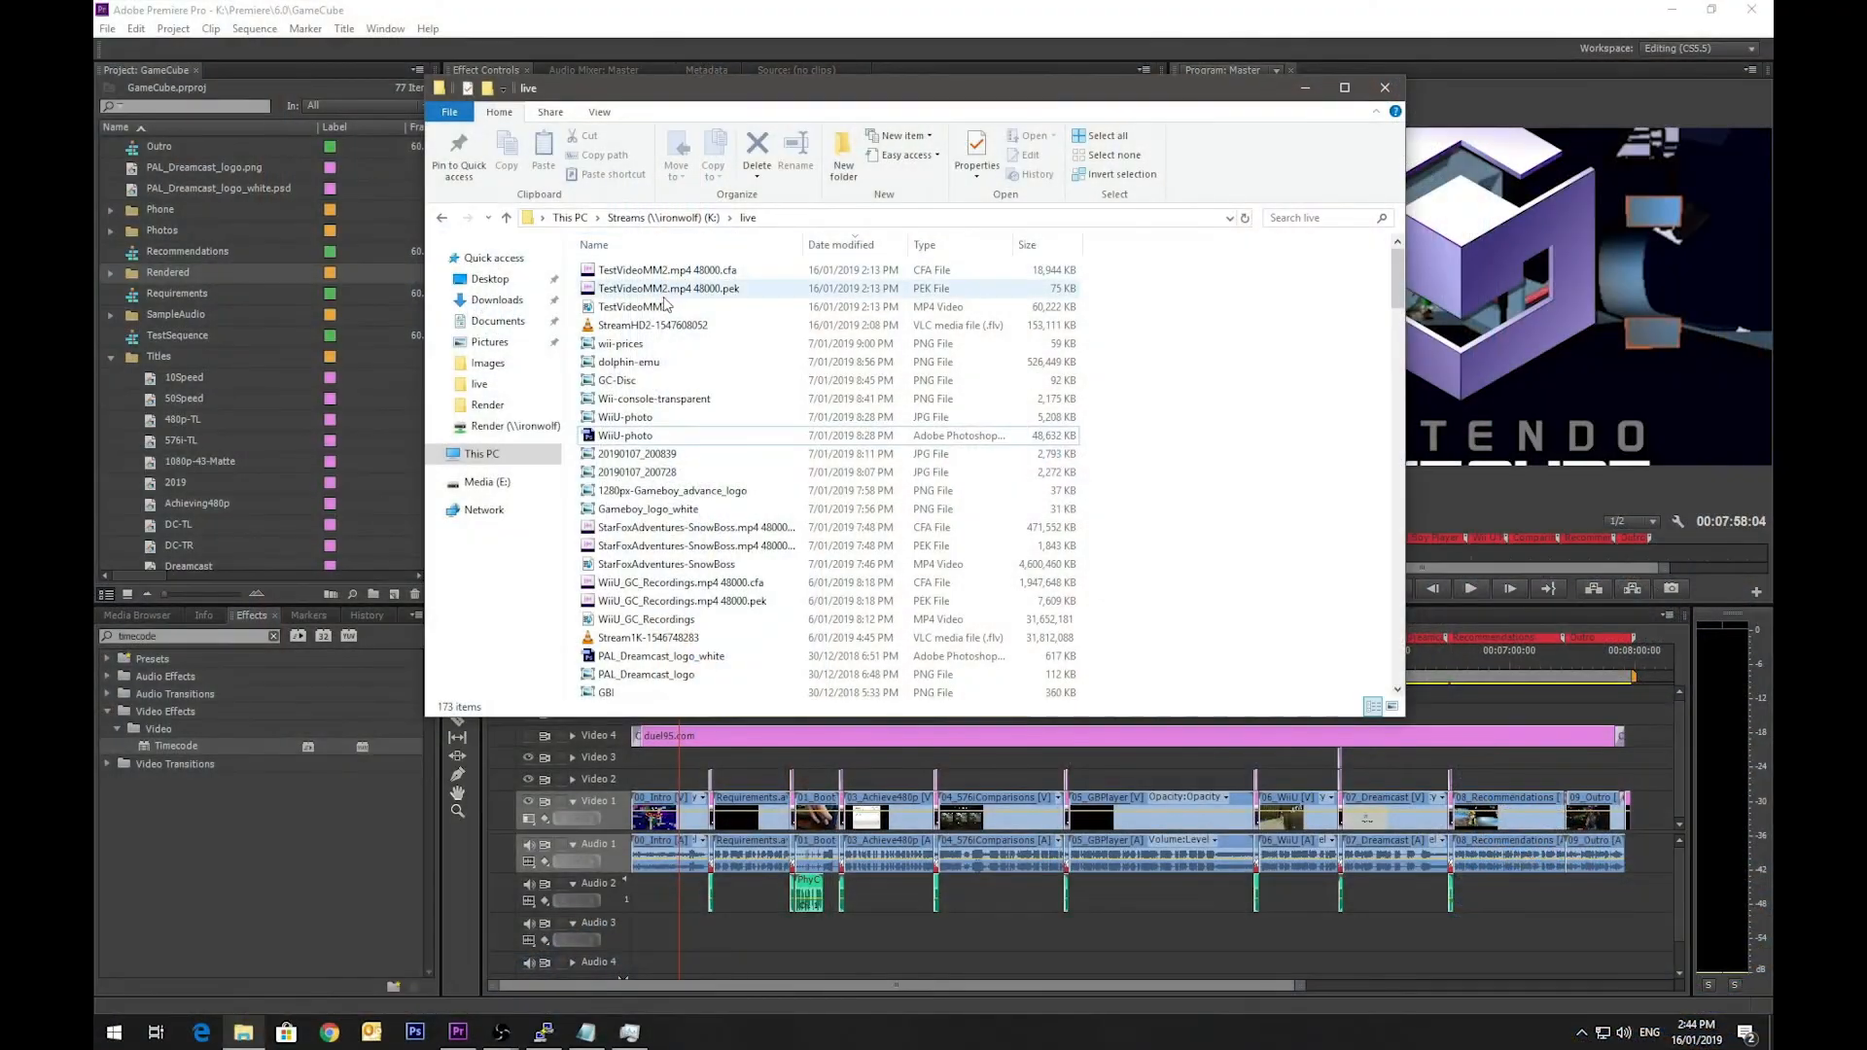
Step: Examine the TestVideoMM2 video and its .cfa and .pek files in File Explorer's live folder, and return to Premiere Pro
click(680, 288)
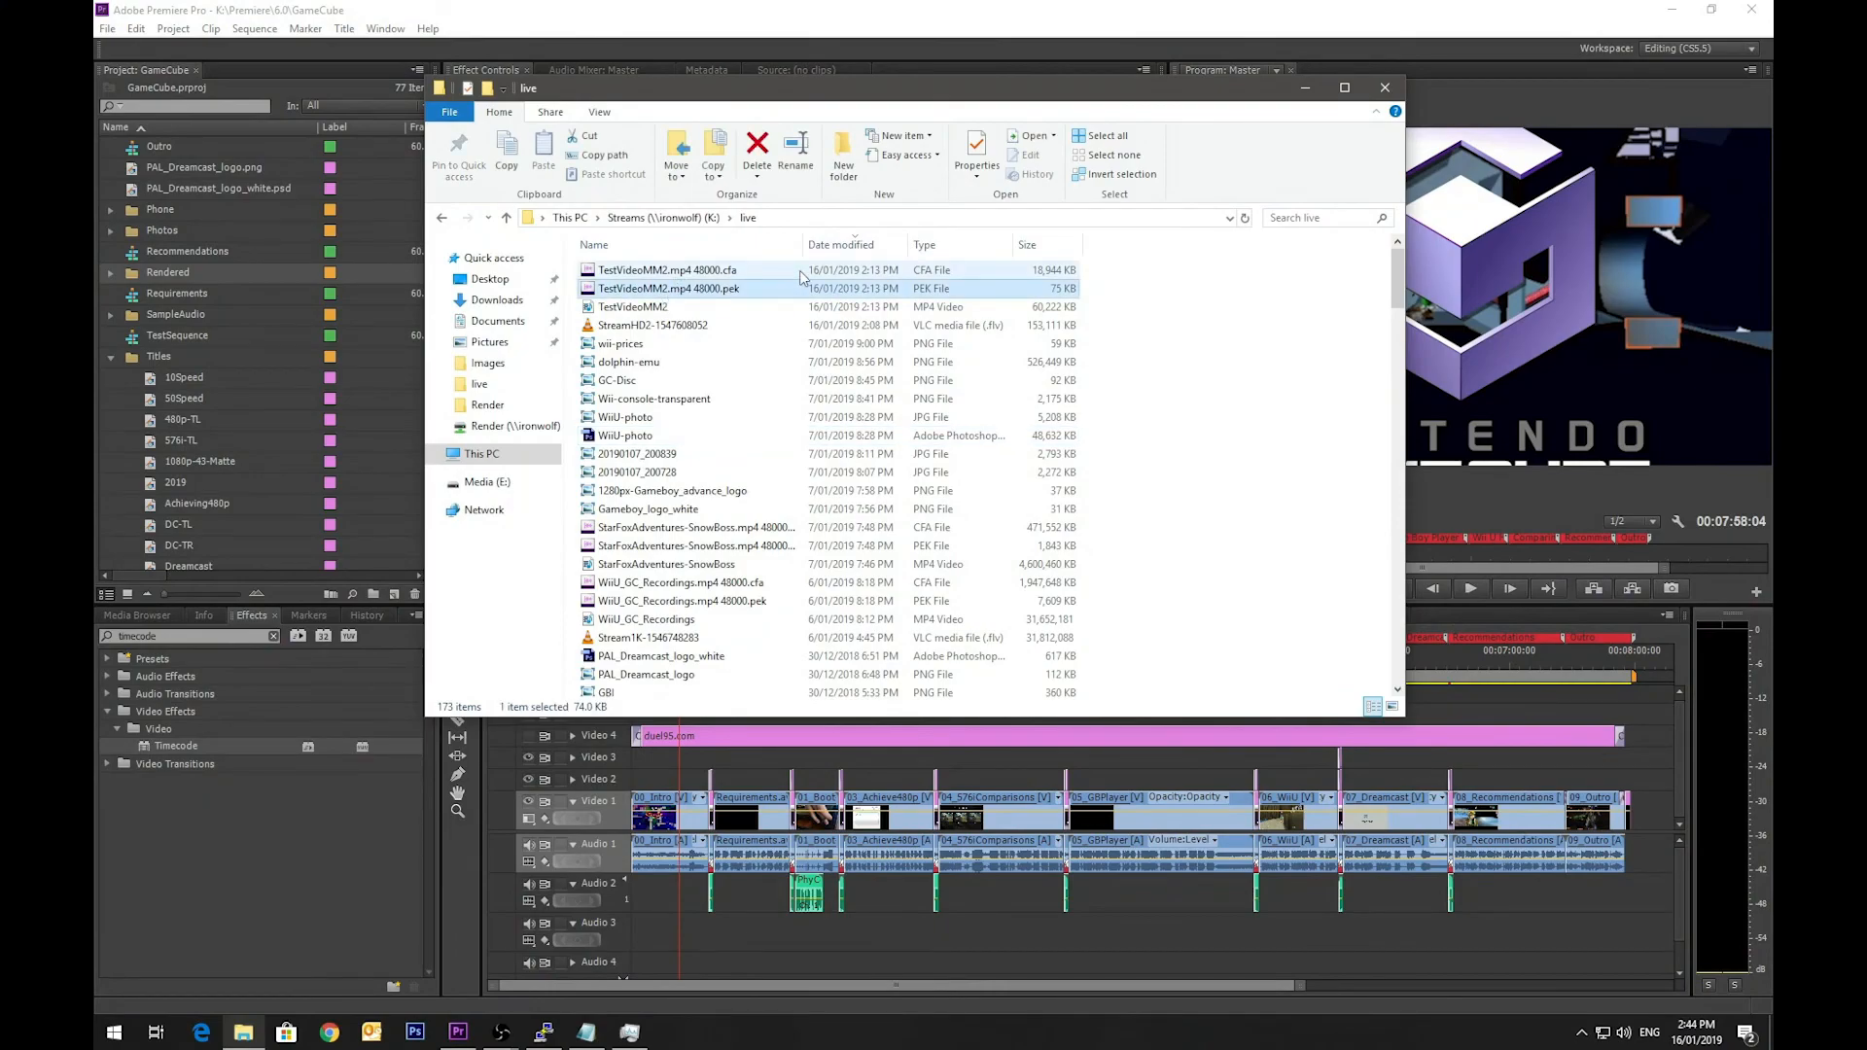
drag(1106, 294, 600, 279)
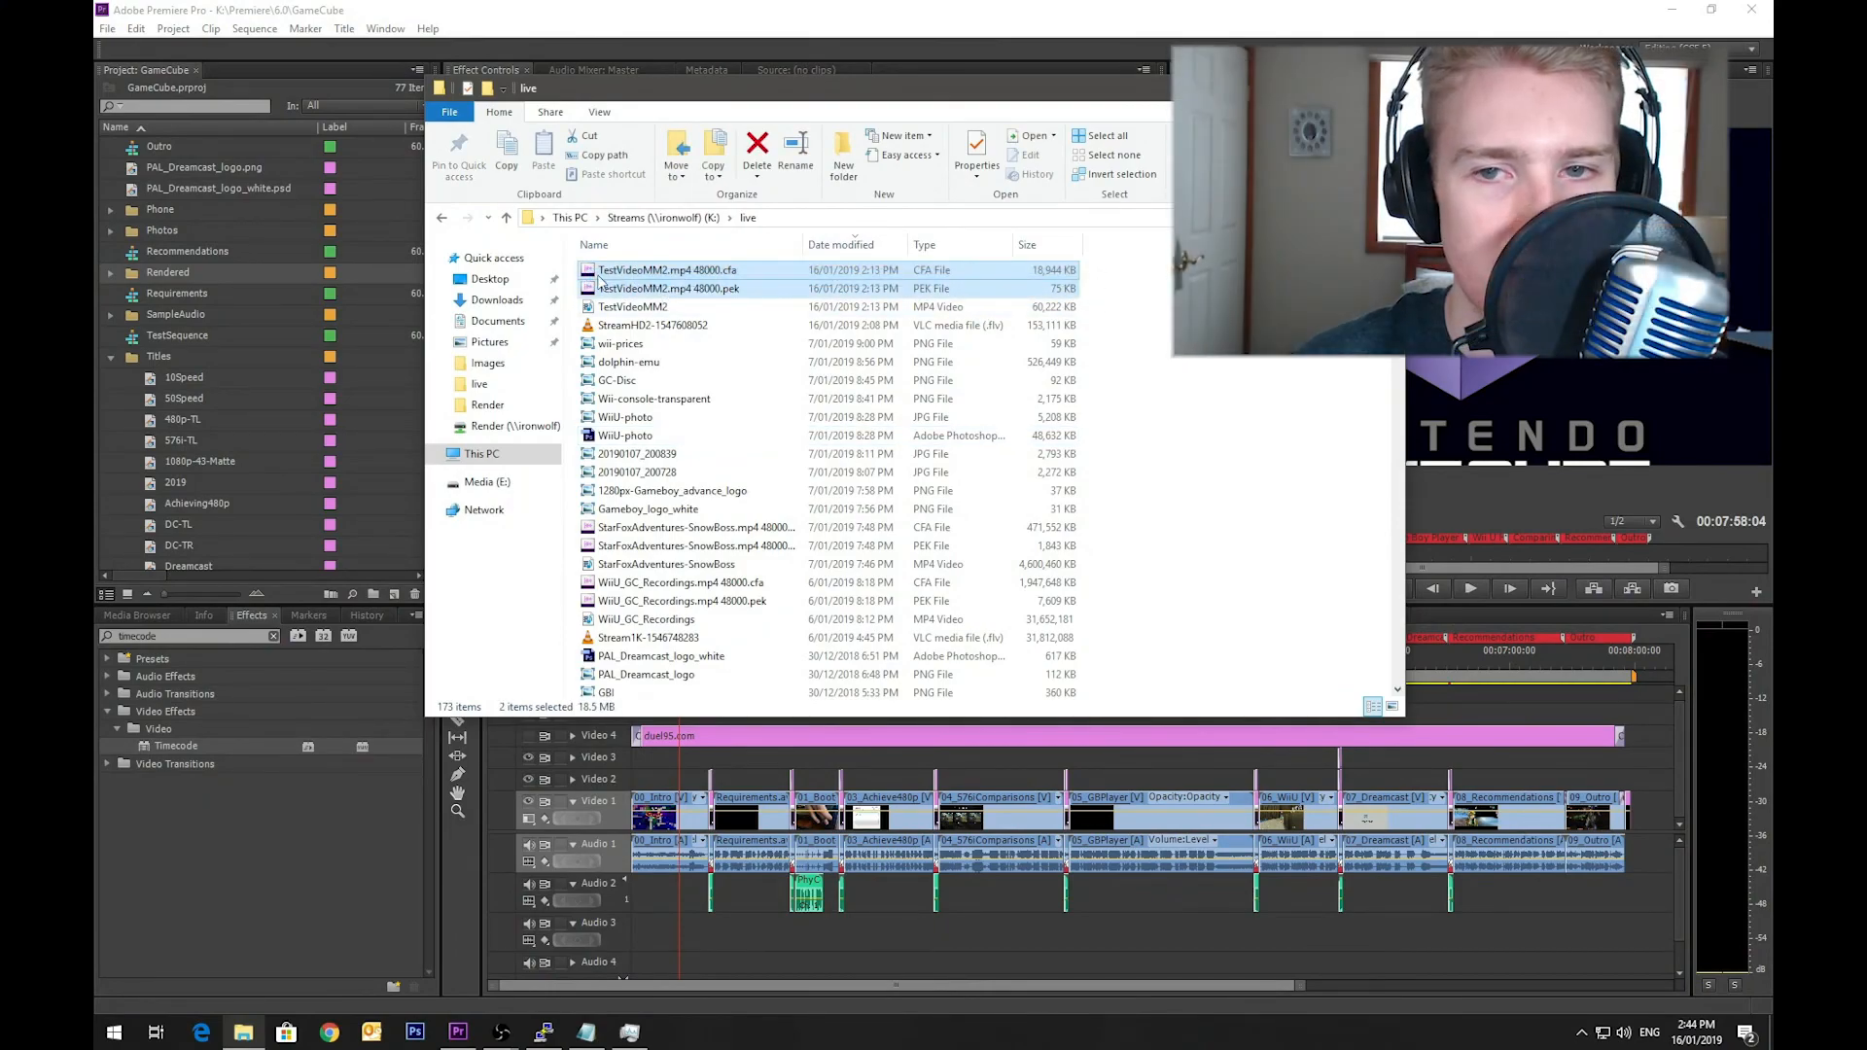
click(726, 272)
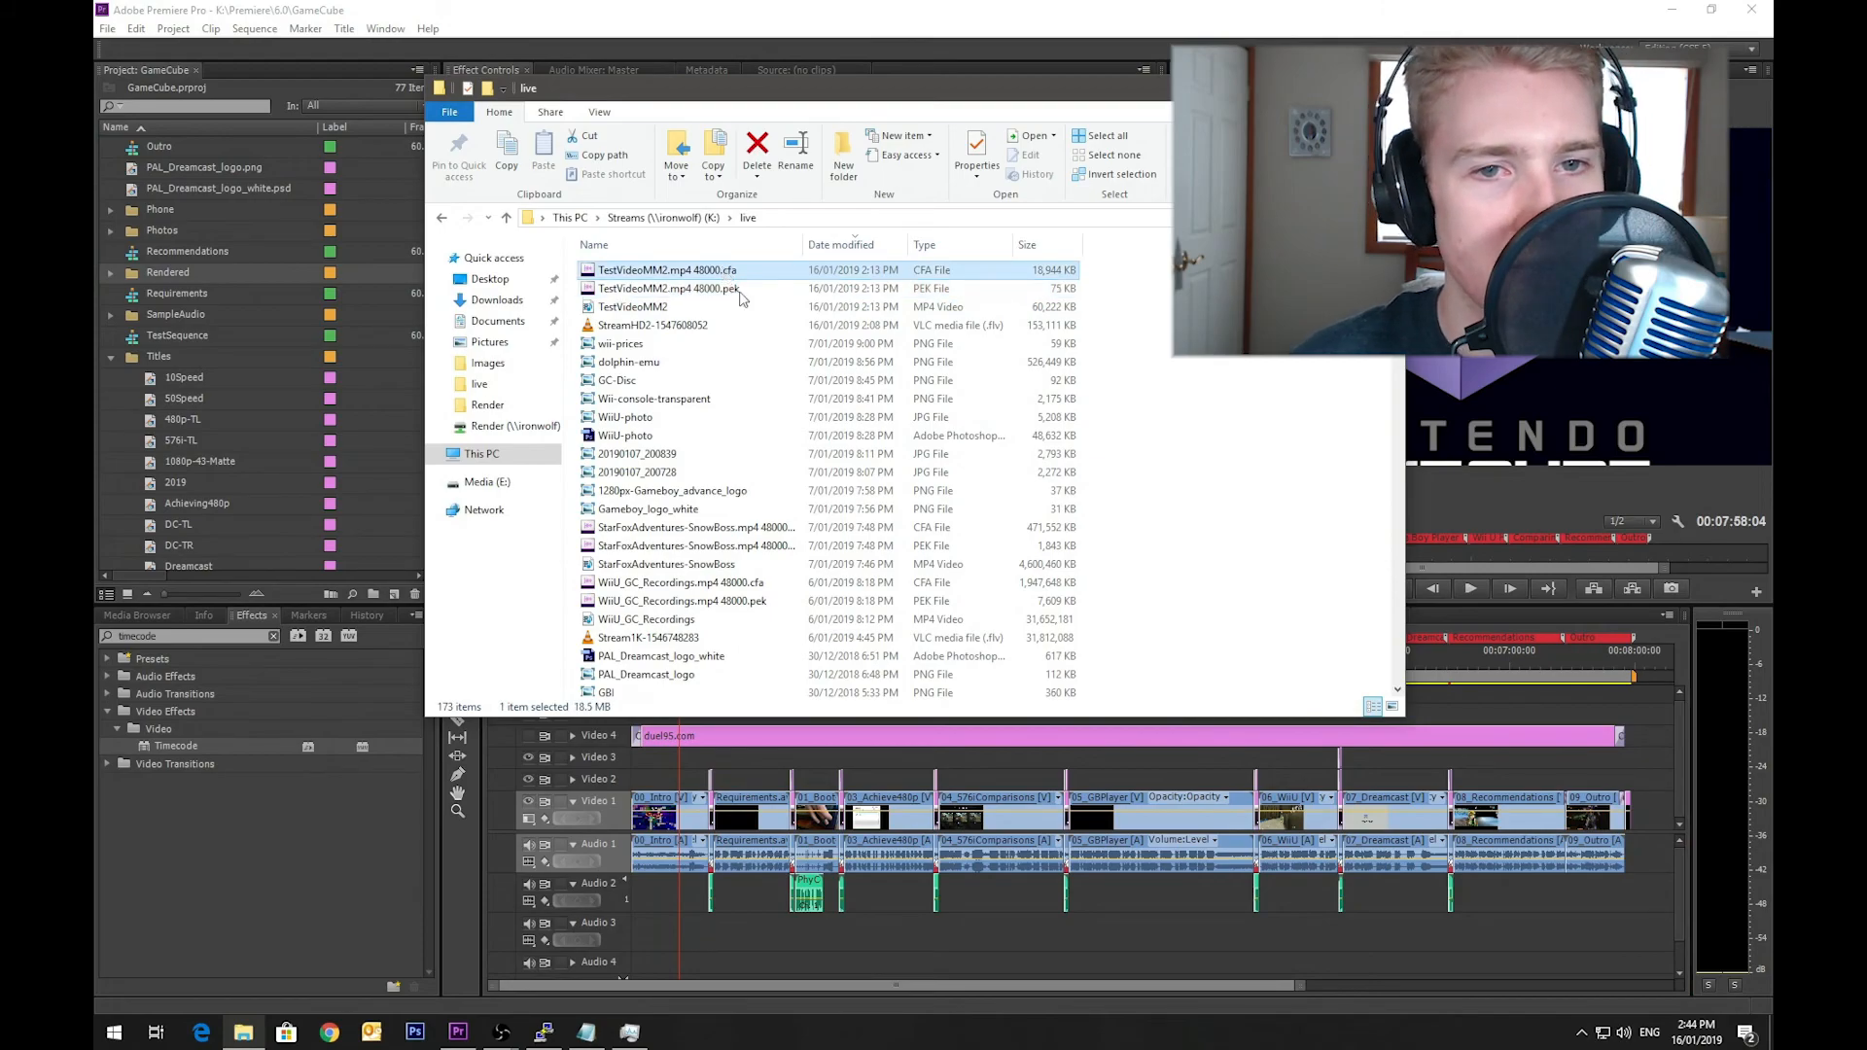
click(683, 309)
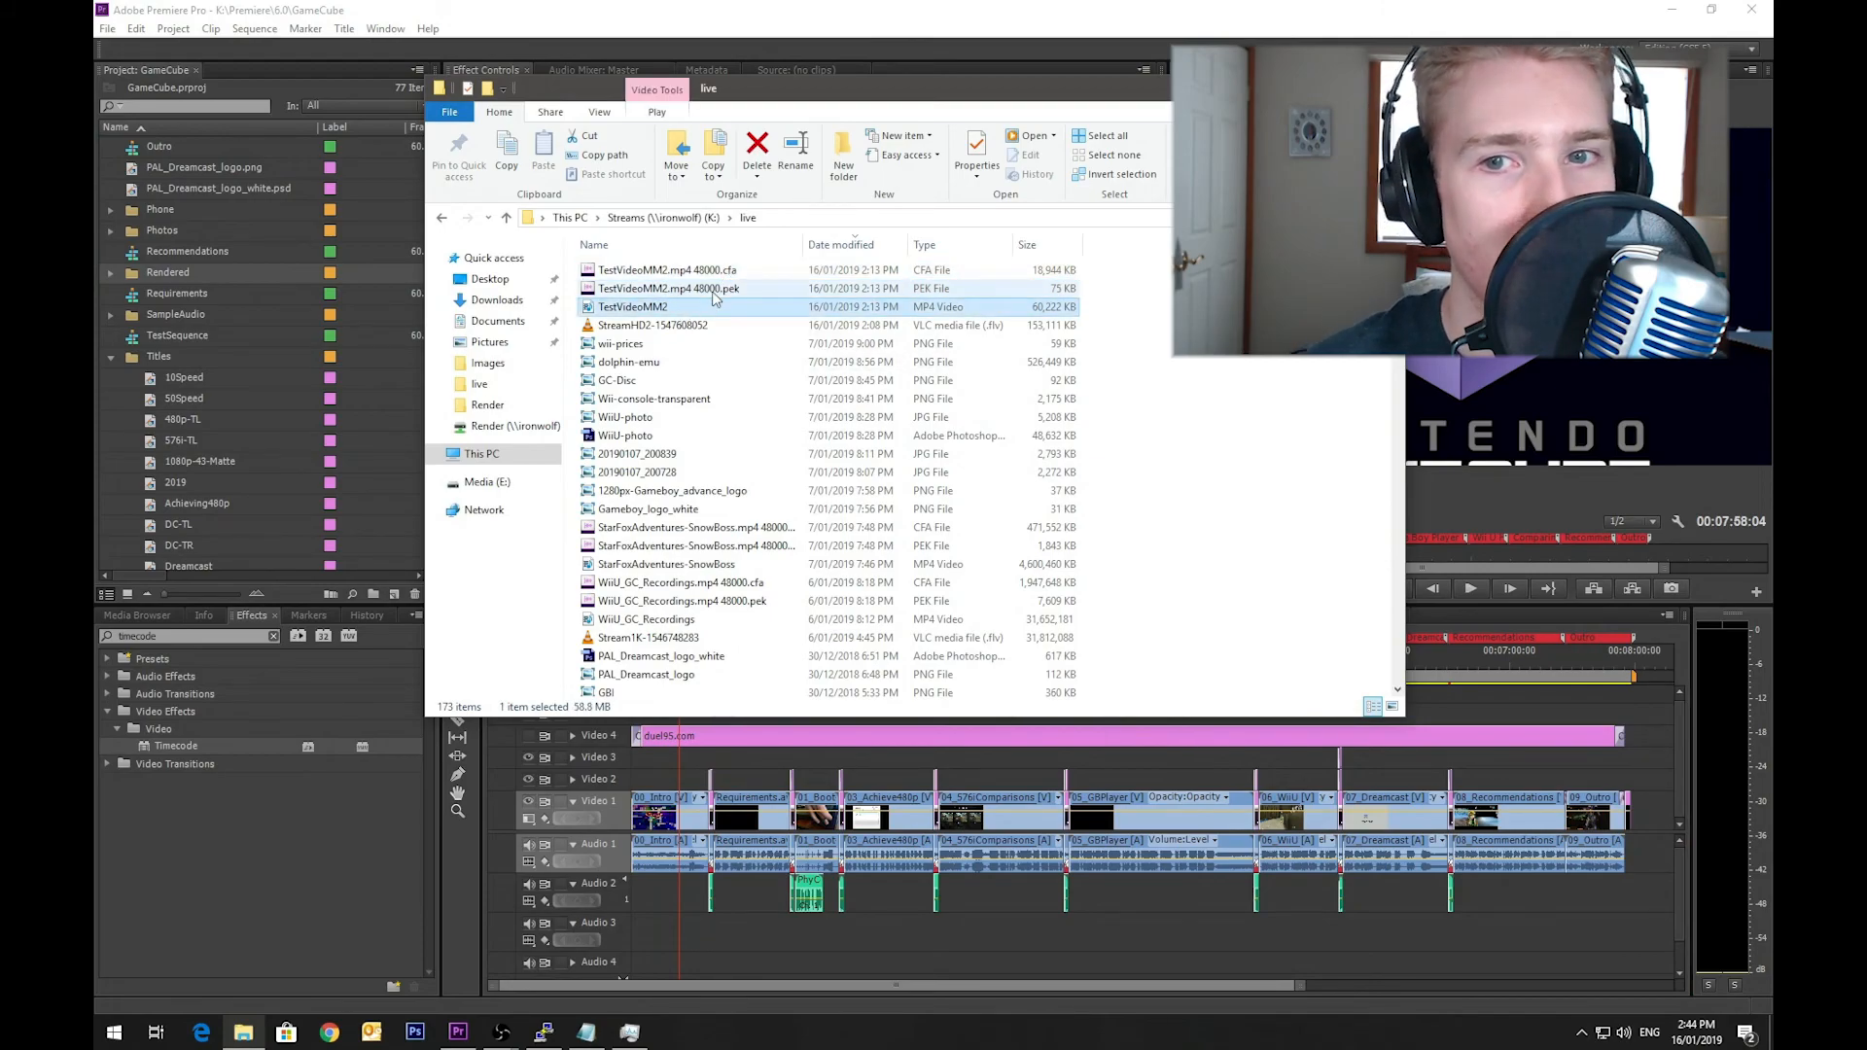
click(1106, 329)
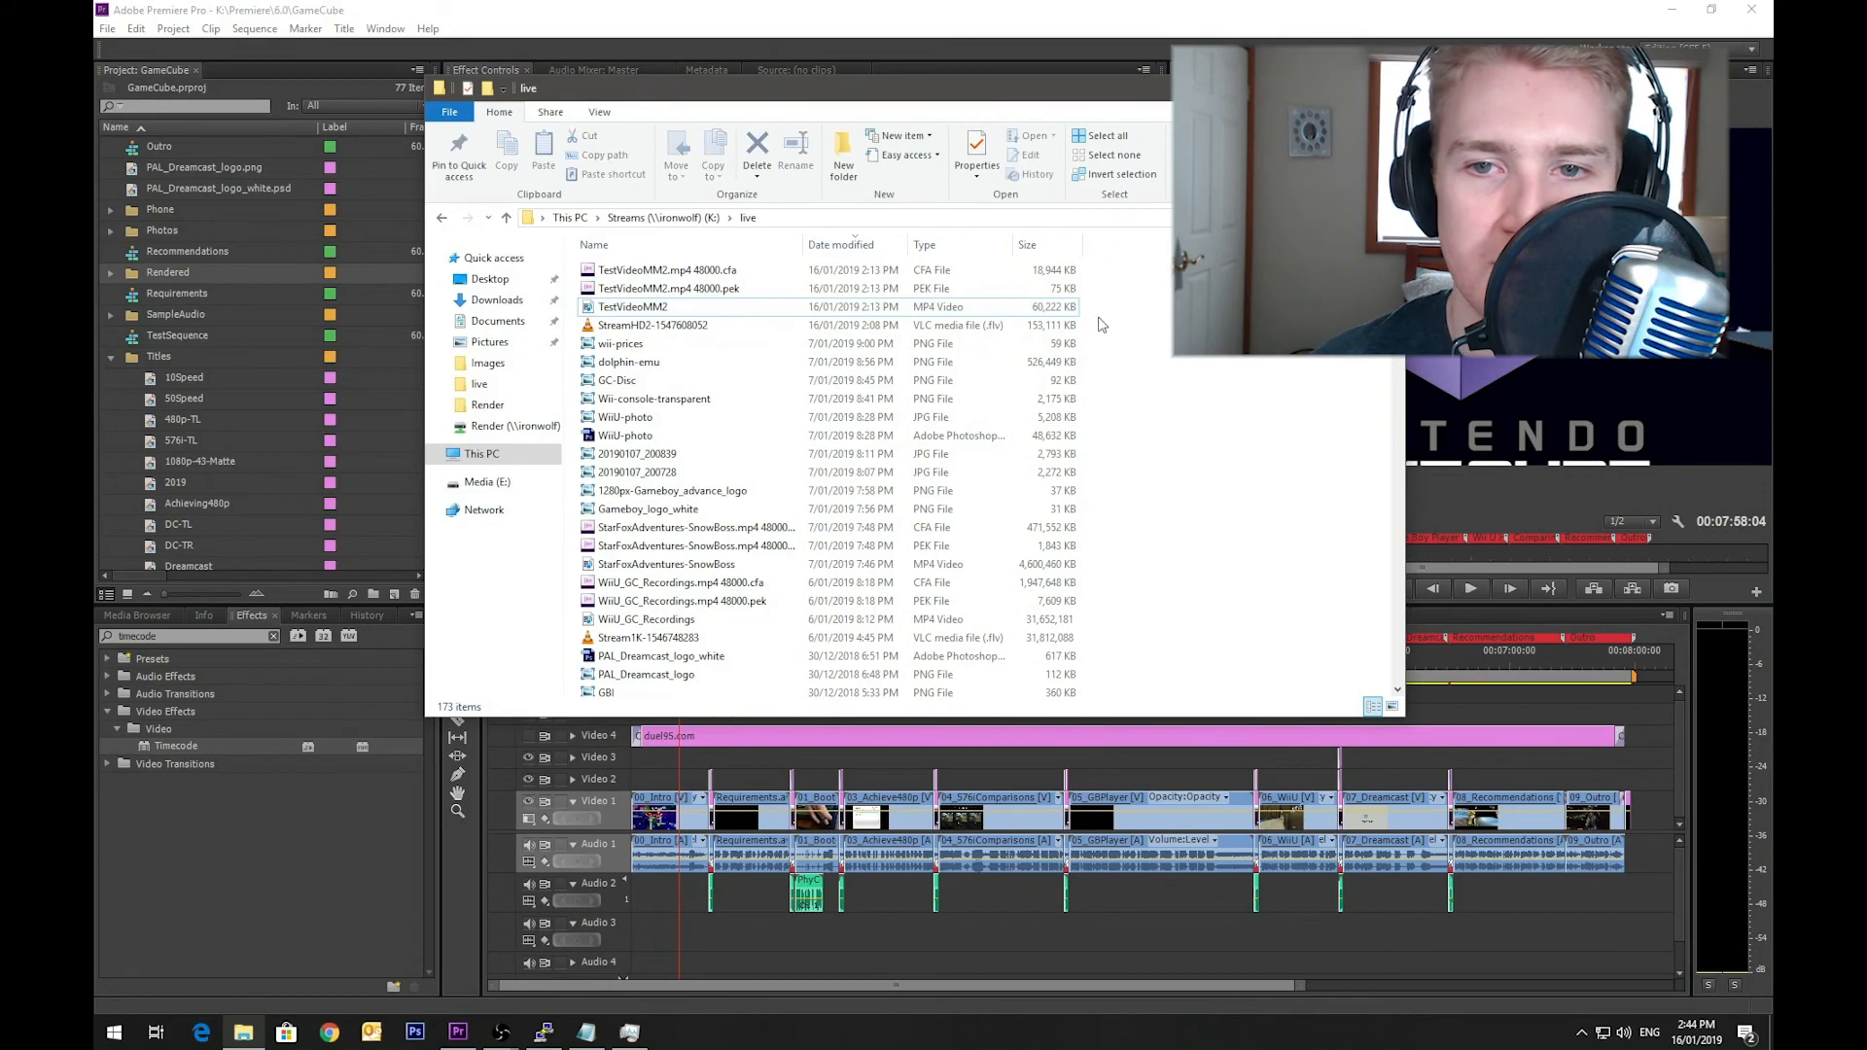
mouse_move(1091, 316)
mouse_down()
mouse_move(1079, 263)
mouse_move(1089, 320)
mouse_up()
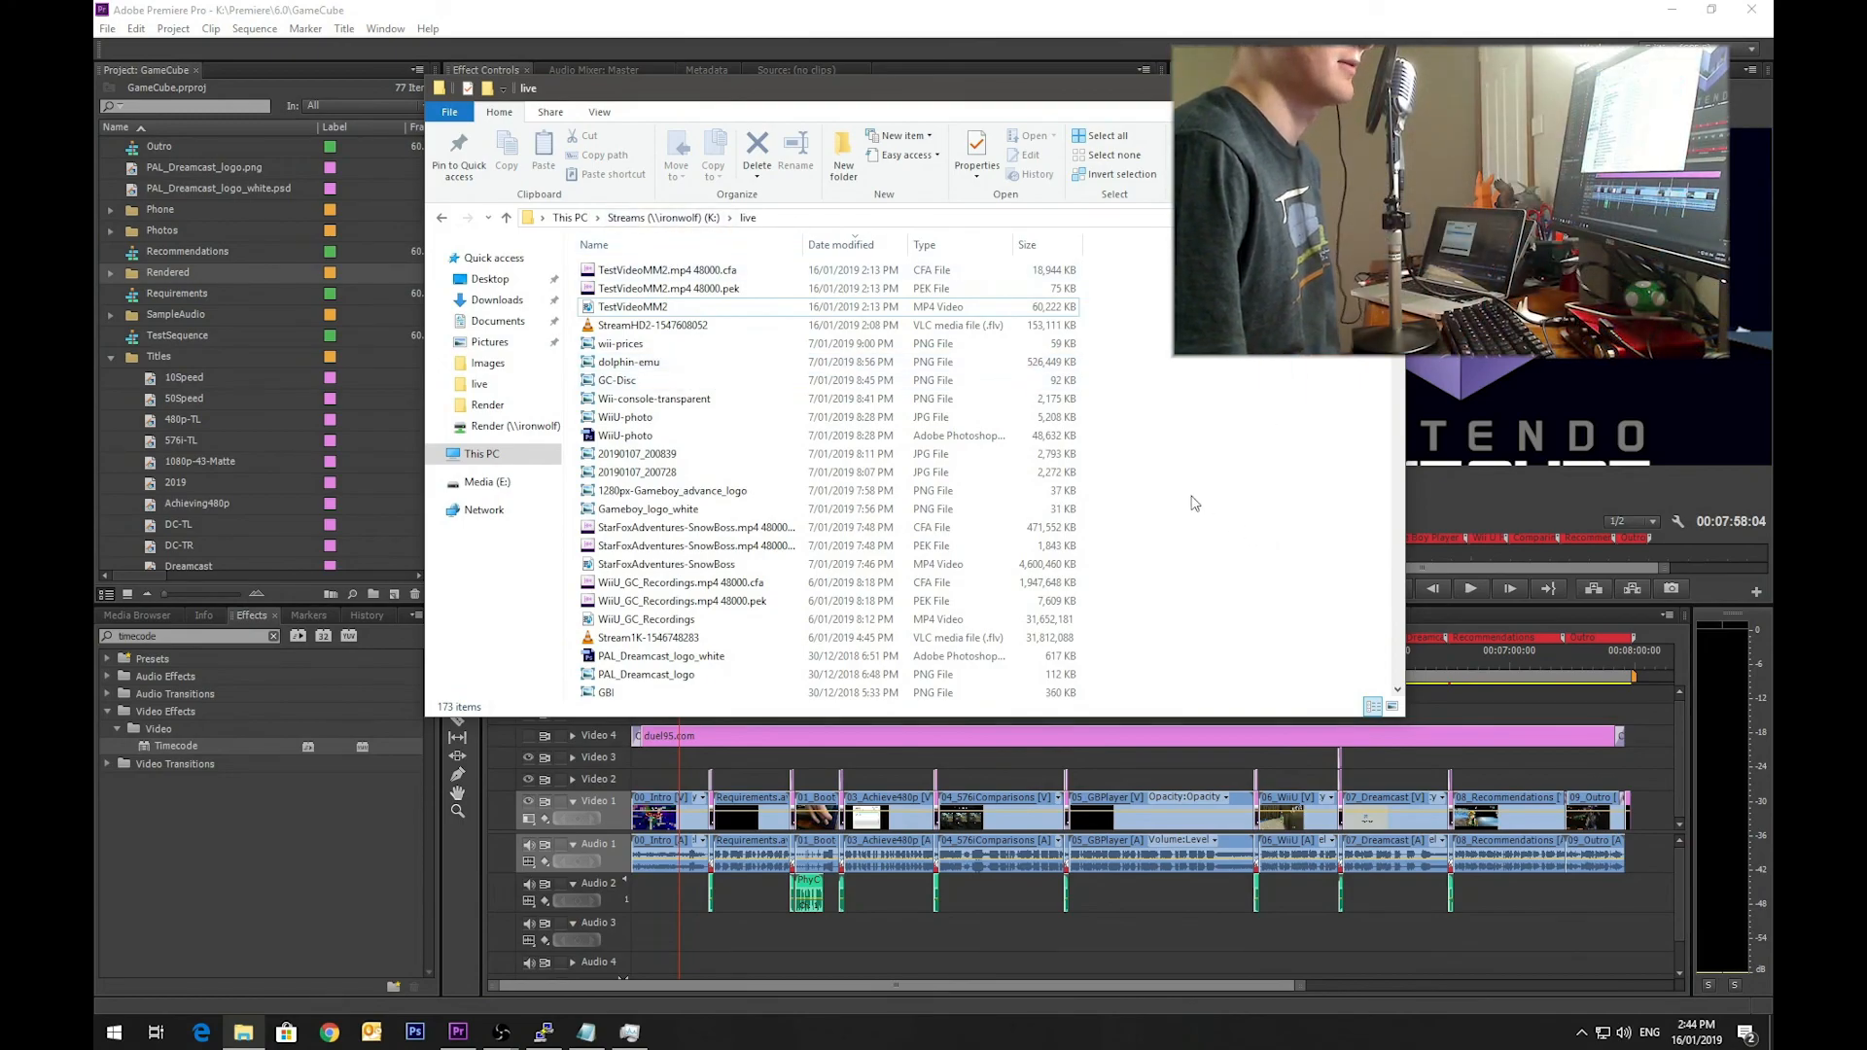
click(1341, 29)
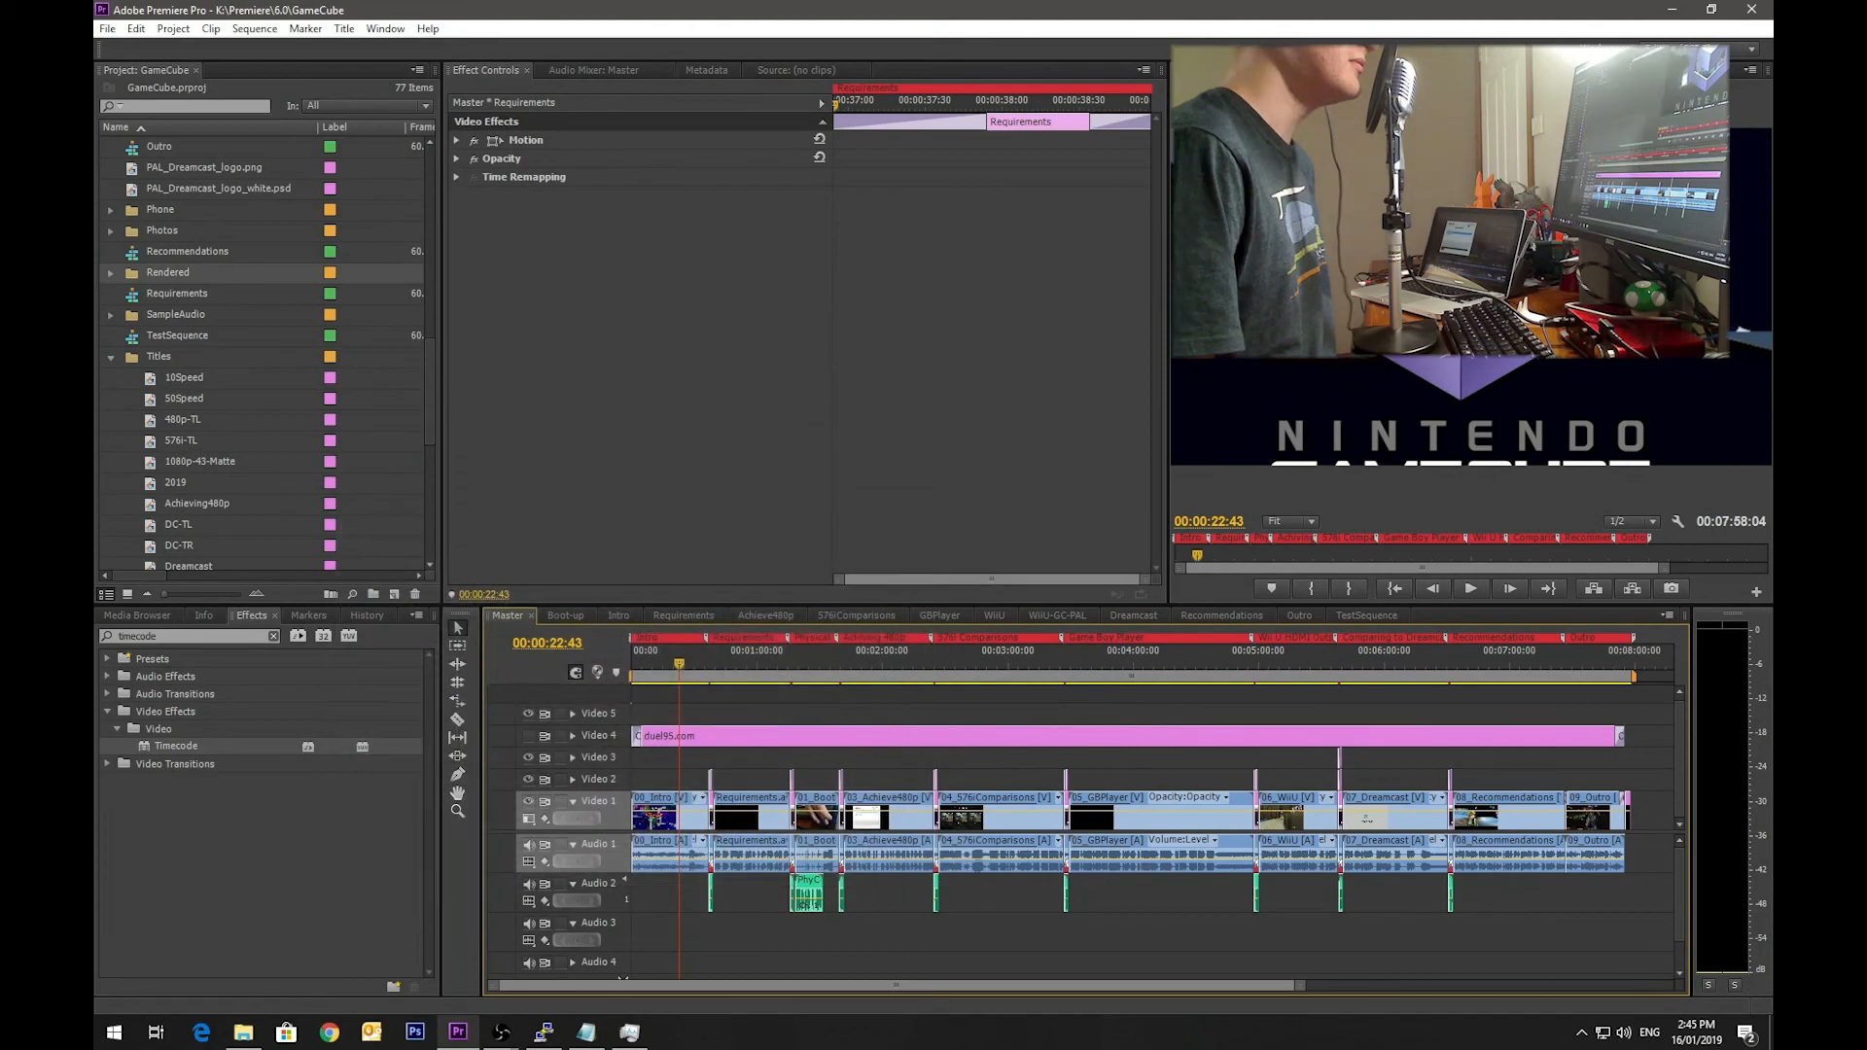